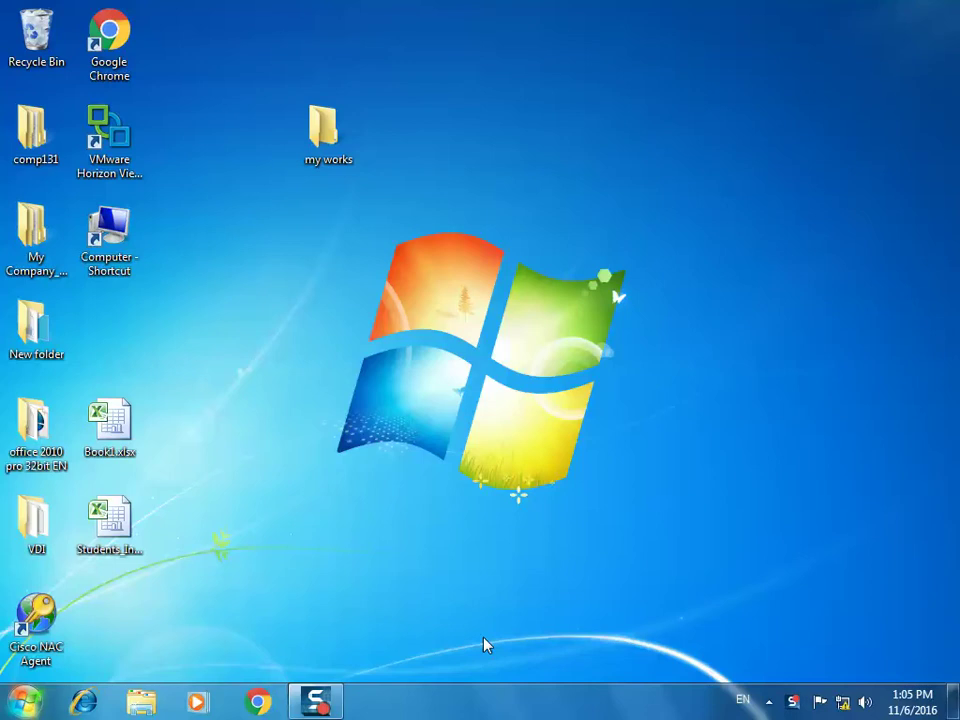
Launch Excel 2016 from the Windows 7 Start menu
left_click(30, 703)
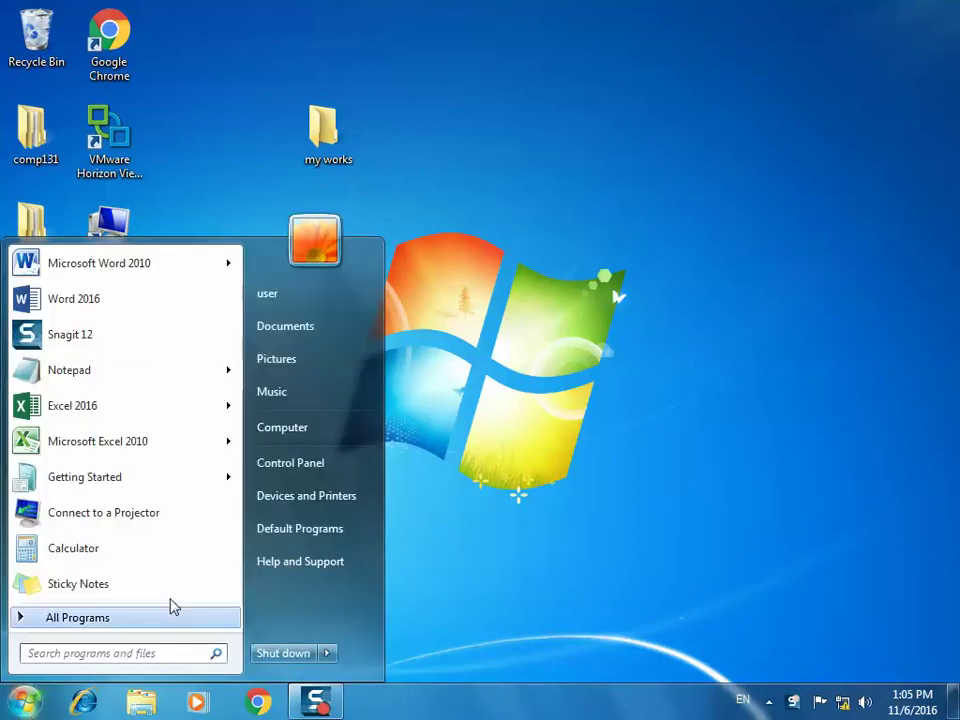
left_click(183, 414)
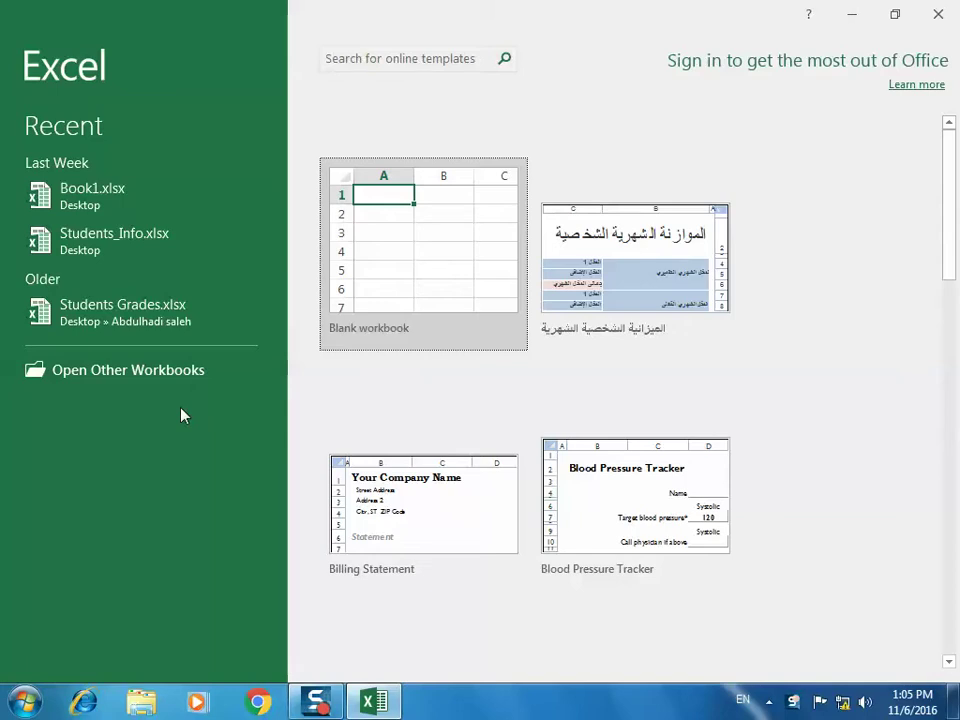
Create a new blank workbook (Book1) from the Excel start screen
left_click(439, 242)
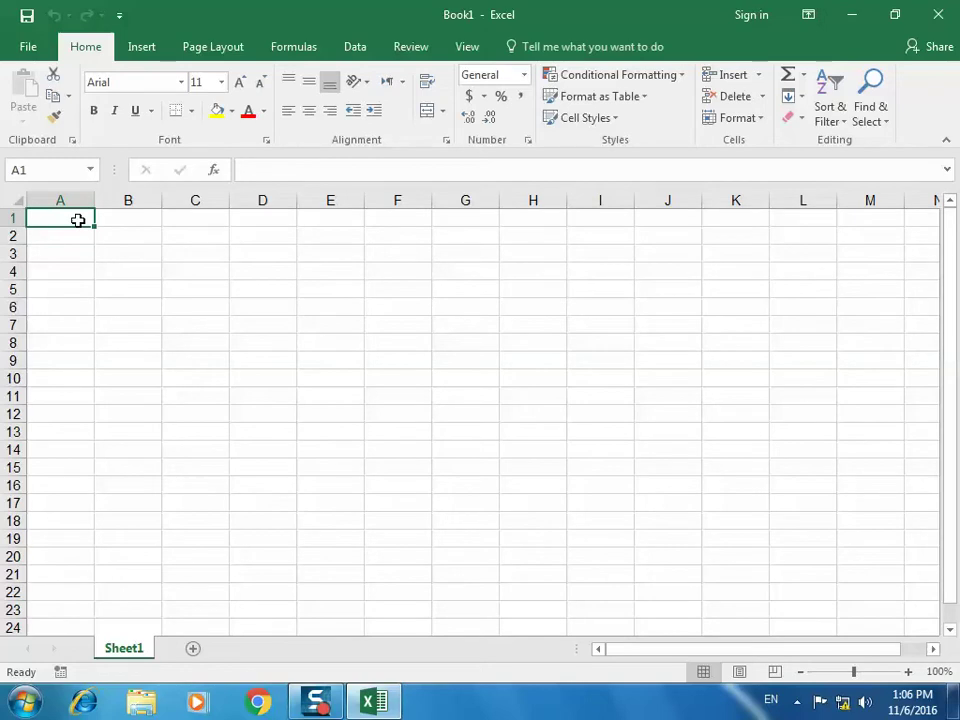
Enter the heading 'Name of Students' in cell A1, correcting the typo
type("the")
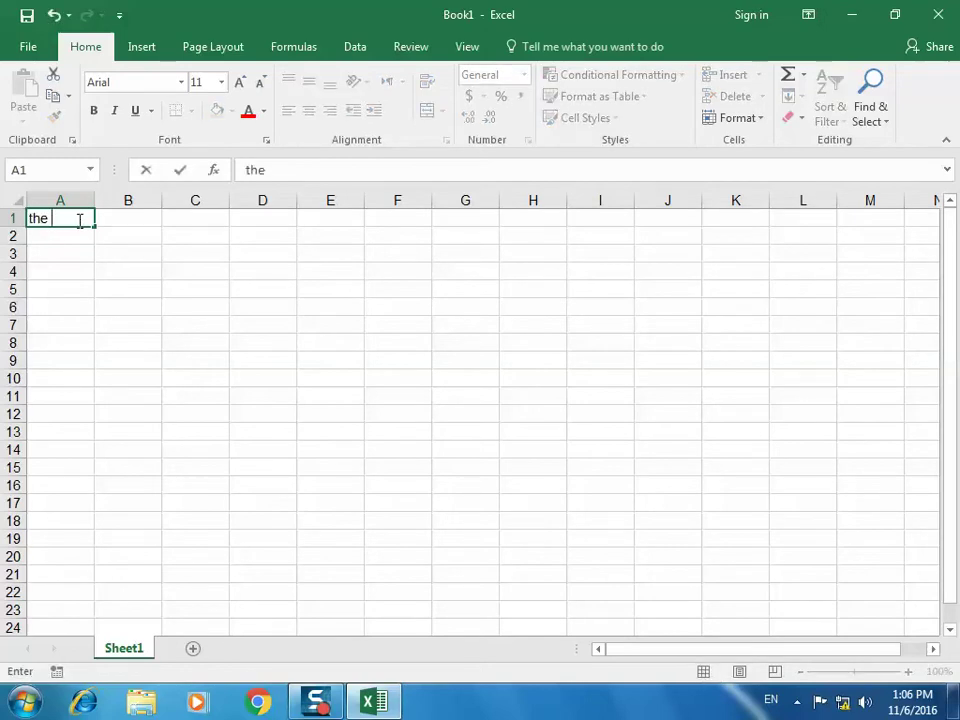
type(" name o")
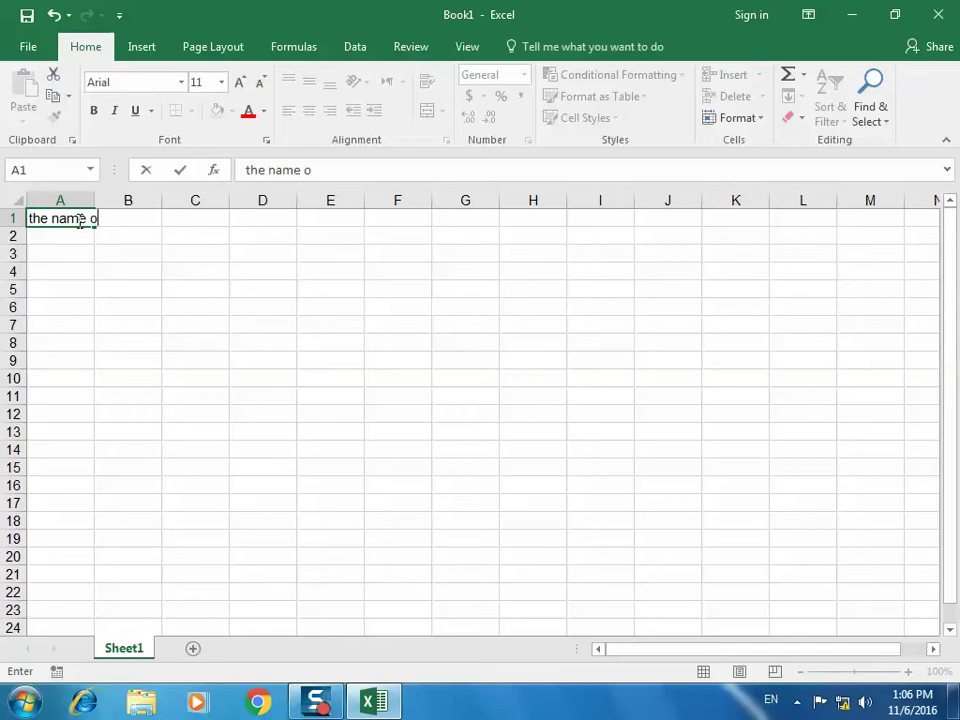
type("f st")
type("udent")
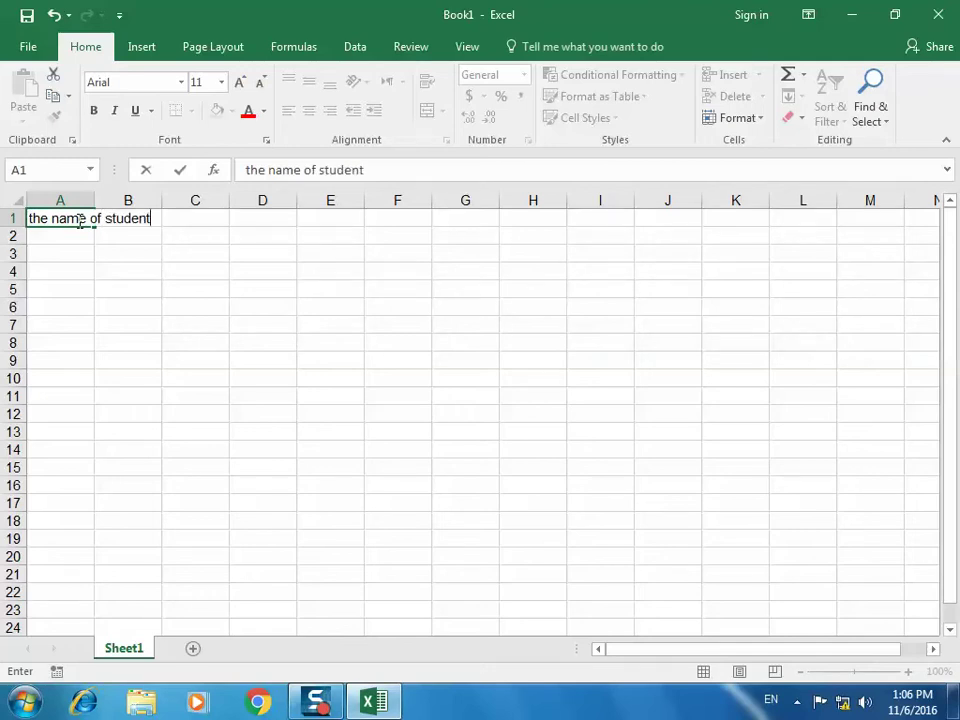
type("s")
key("Escape")
key("Right")
key("Left")
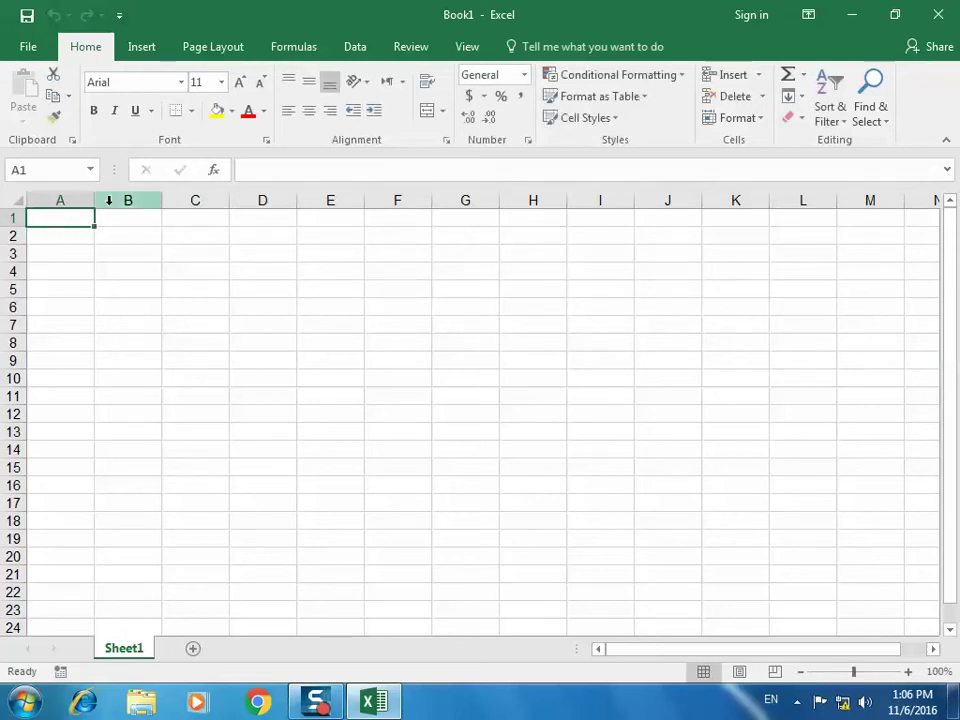
type("Nmae")
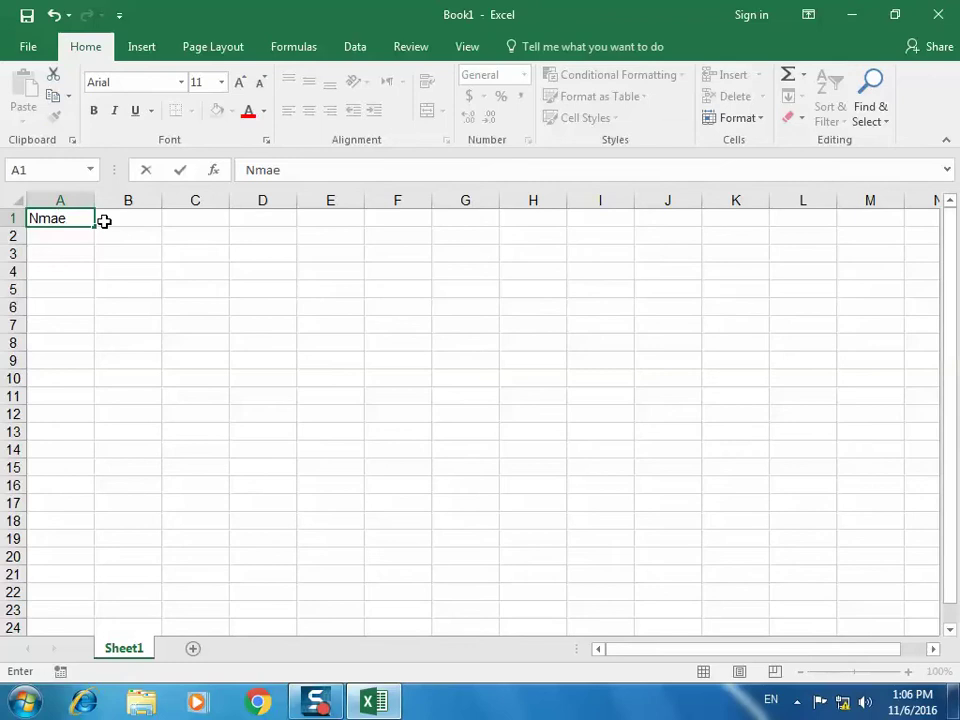
key("BackSpace")
key("BackSpace")
key("BackSpace")
type("ame ")
type("of Stude")
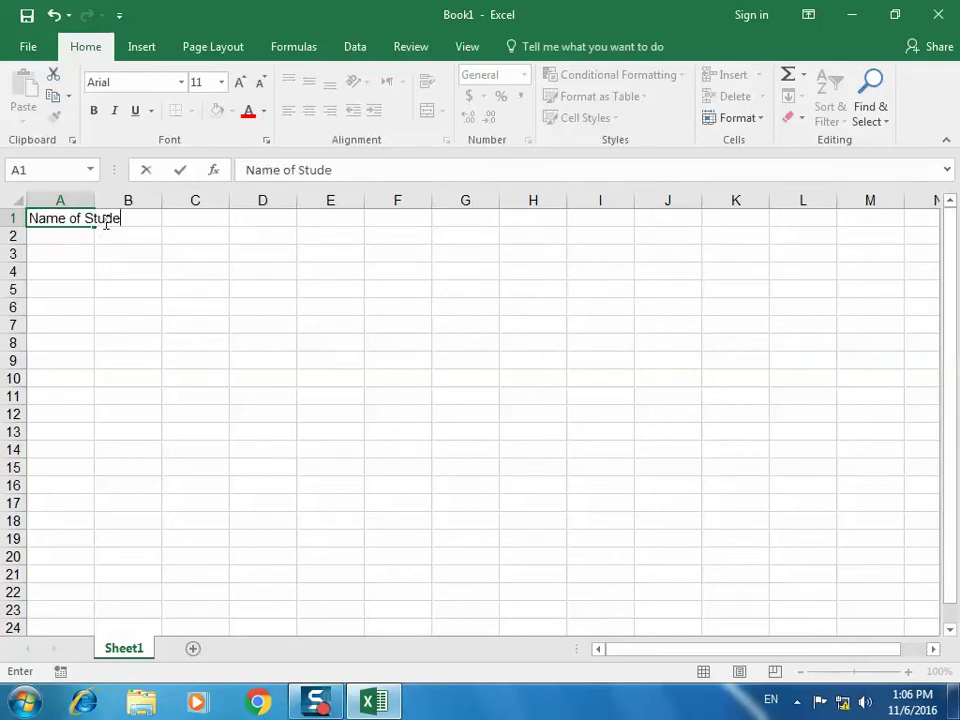
type("nts")
left_click(105, 222)
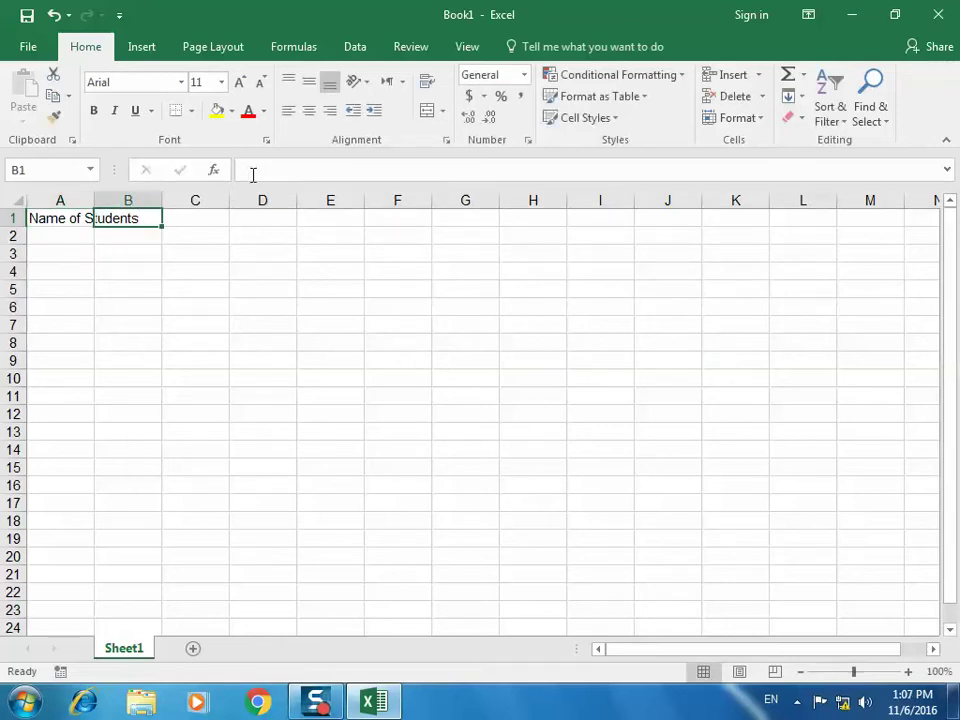
left_click(62, 216)
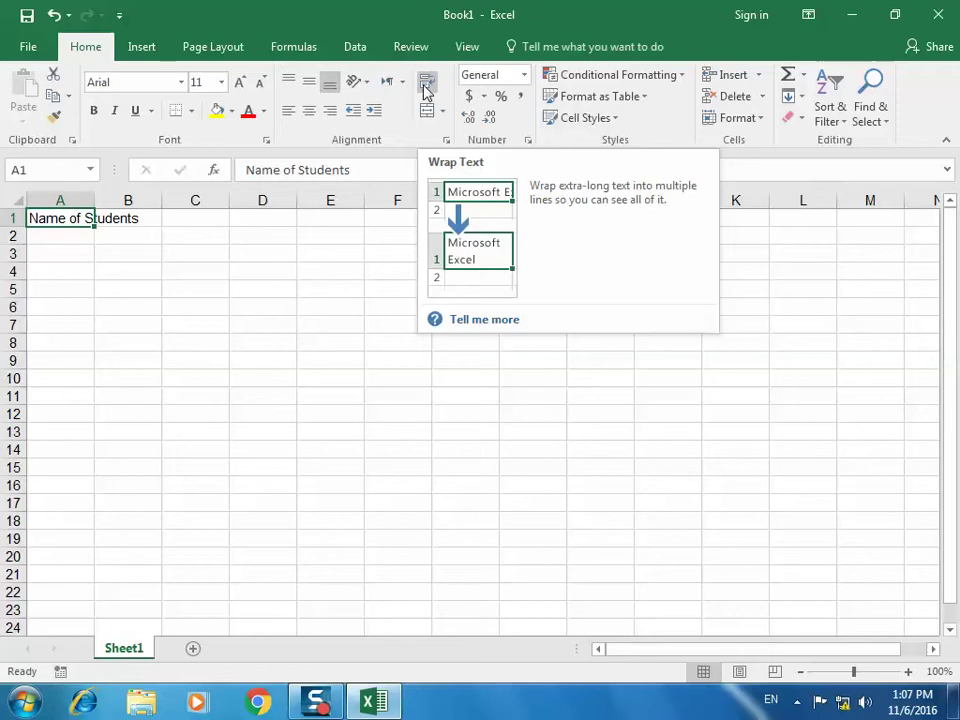
left_click(425, 90)
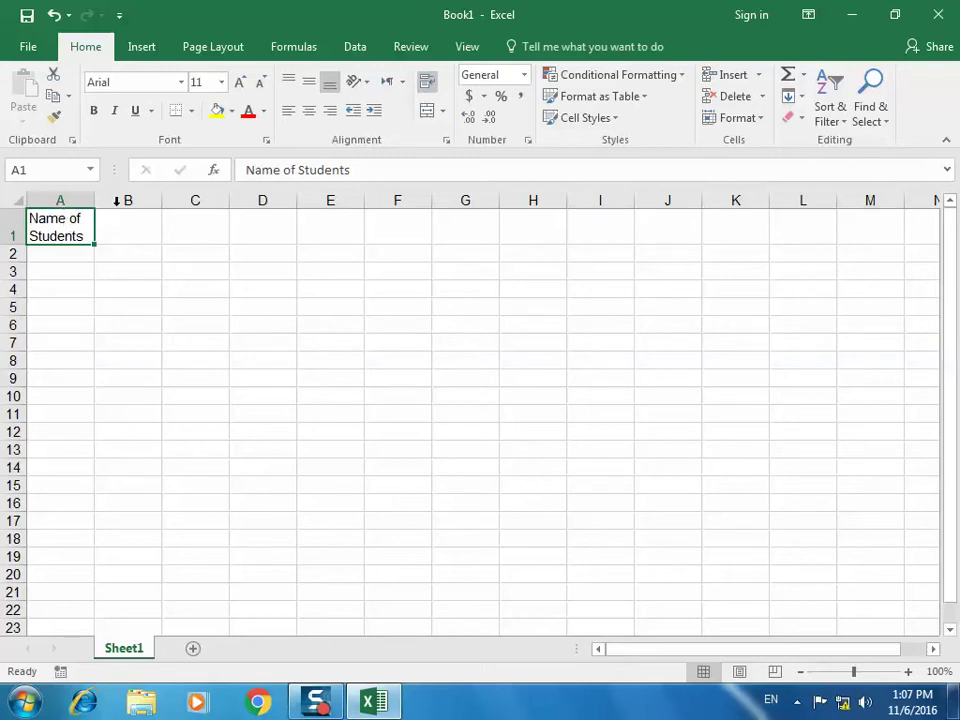
left_click(428, 82)
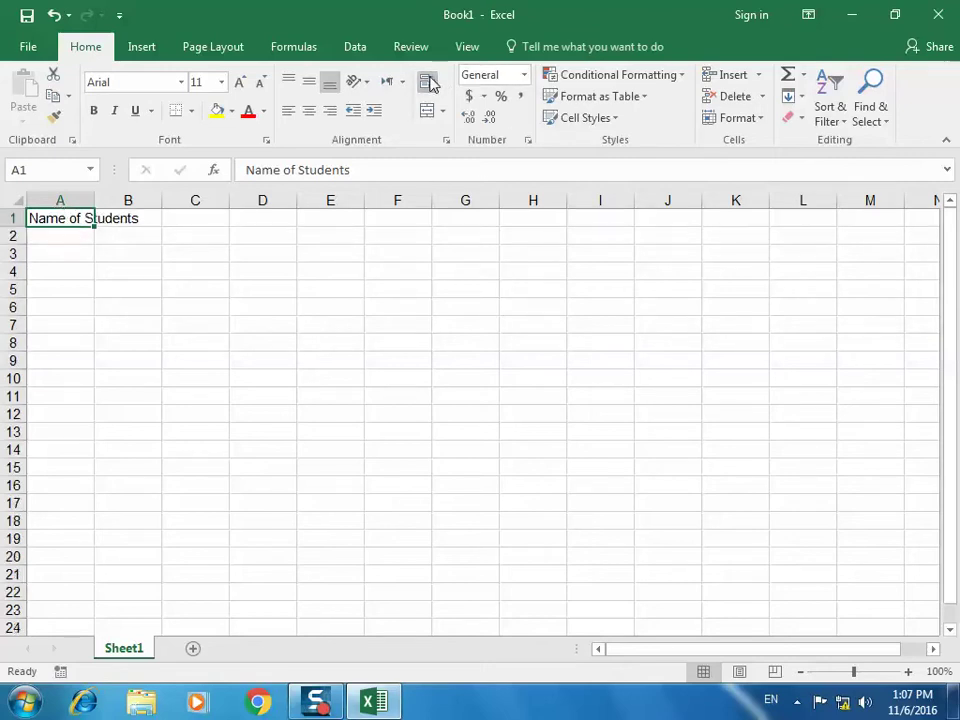
left_click(428, 82)
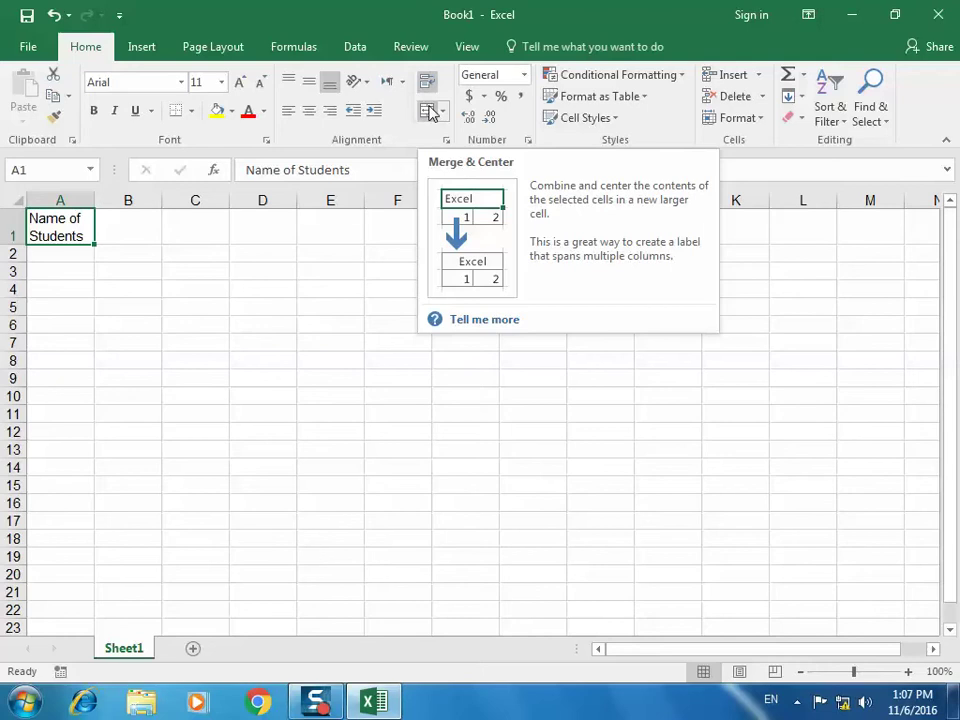
left_click(430, 84)
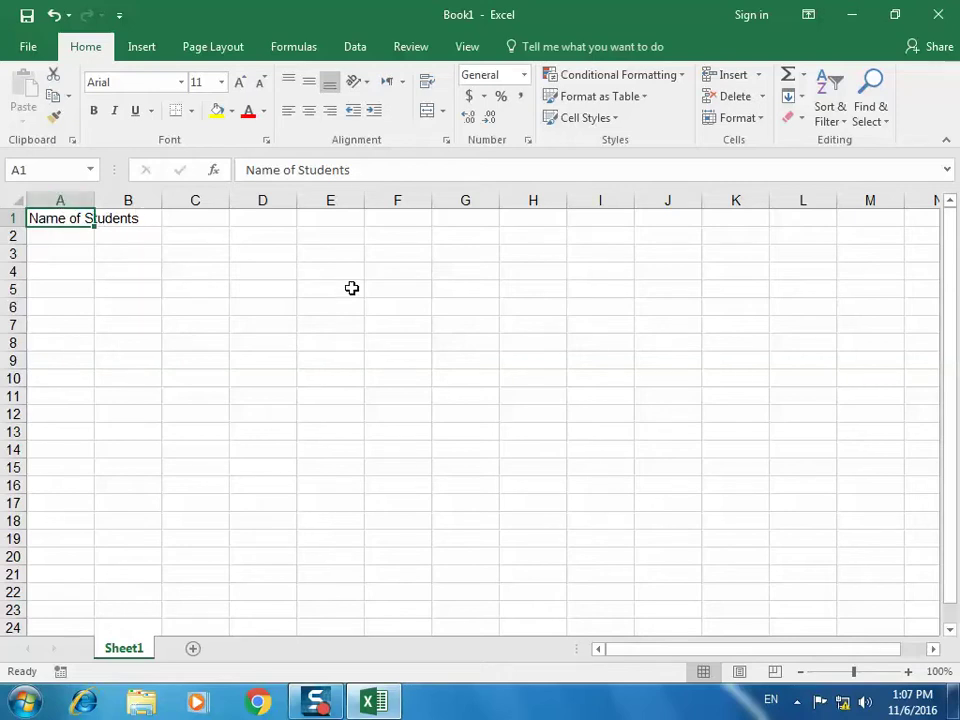
key("shift+Right")
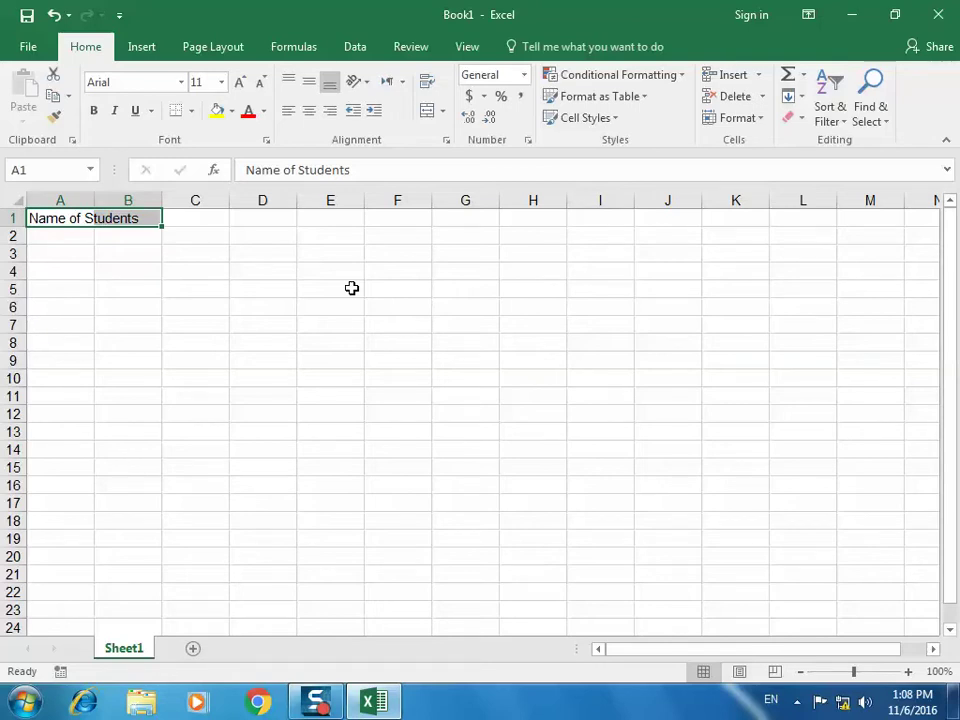
key("shift+Down")
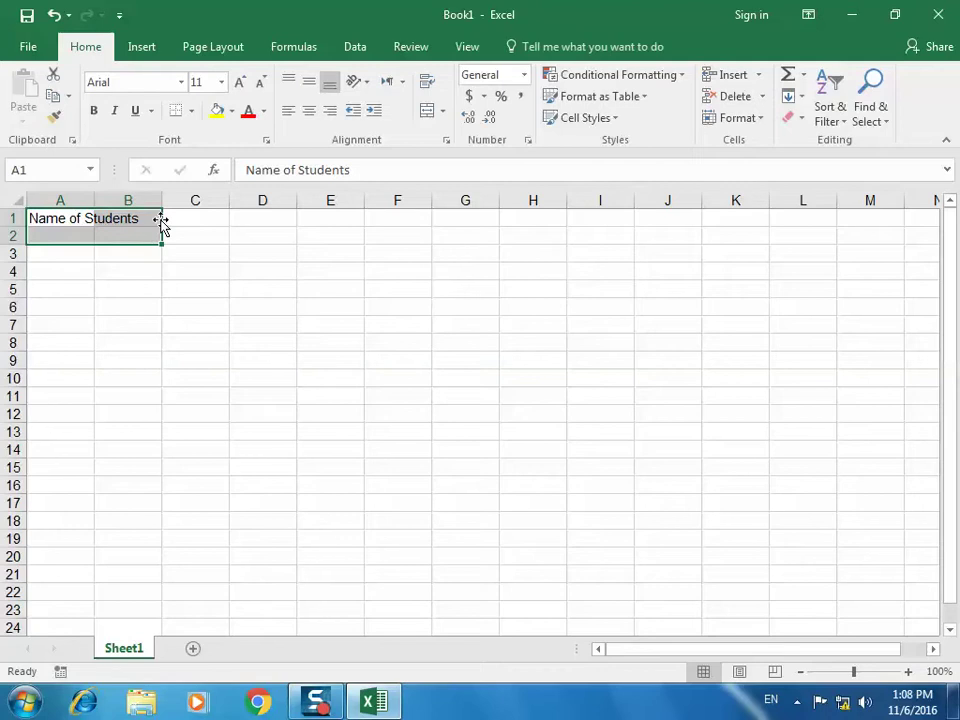
key("shift+Down")
key("shift+Down")
key("shift+Down")
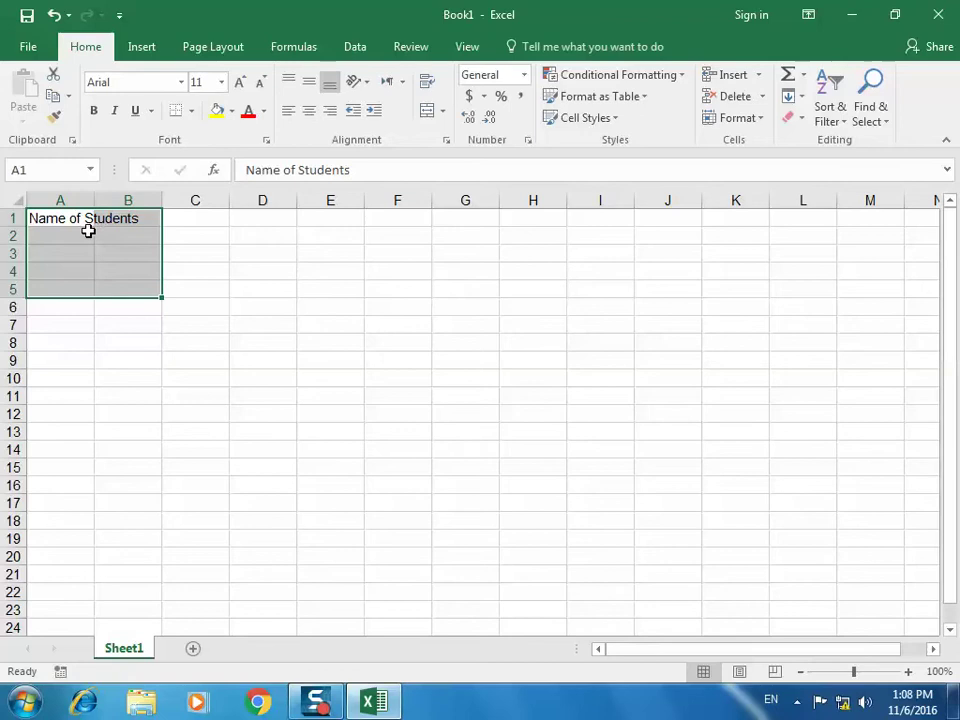
left_click(442, 112)
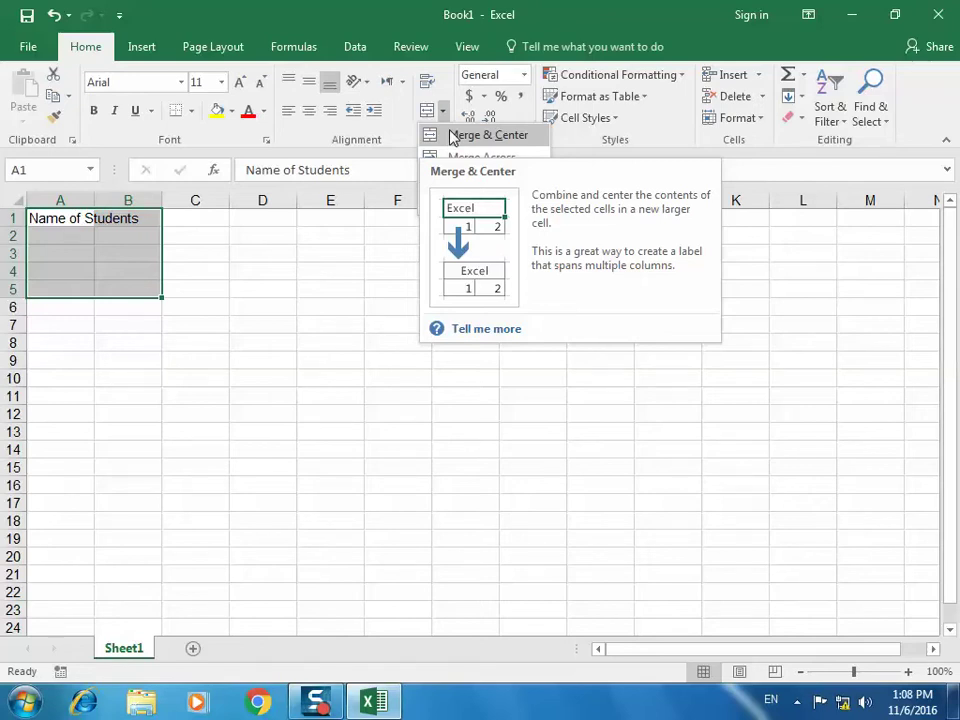
left_click(452, 136)
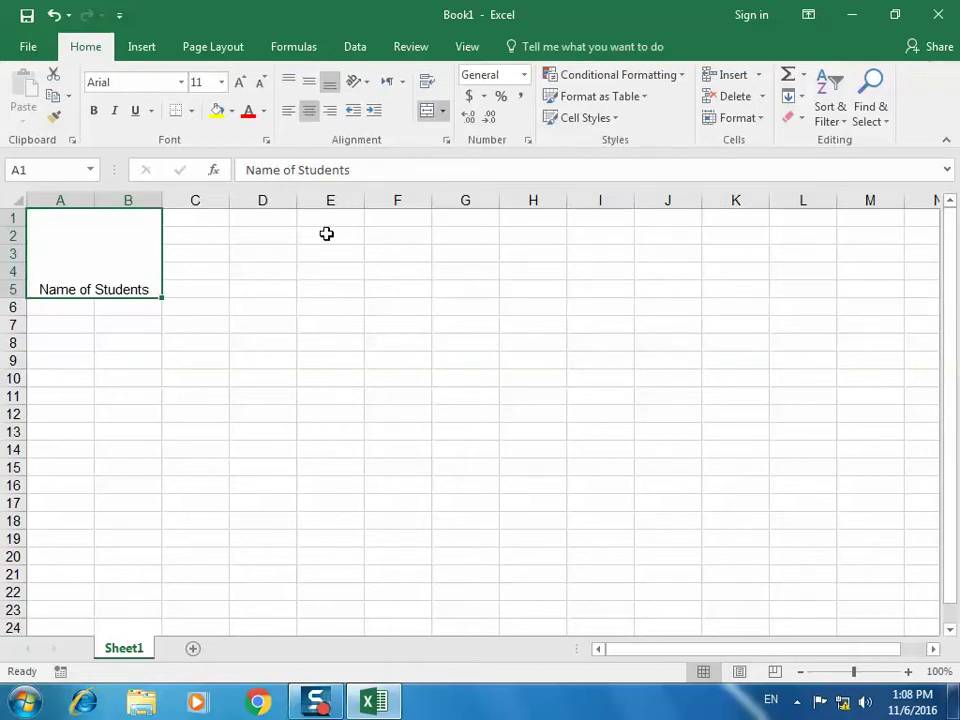
left_click(443, 111)
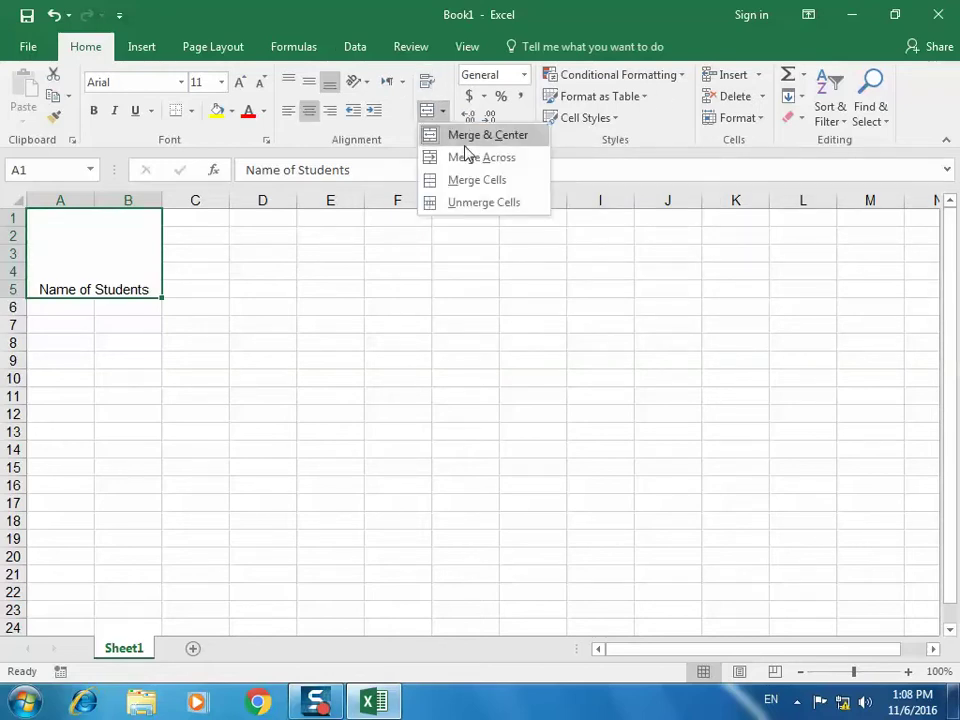
left_click(470, 158)
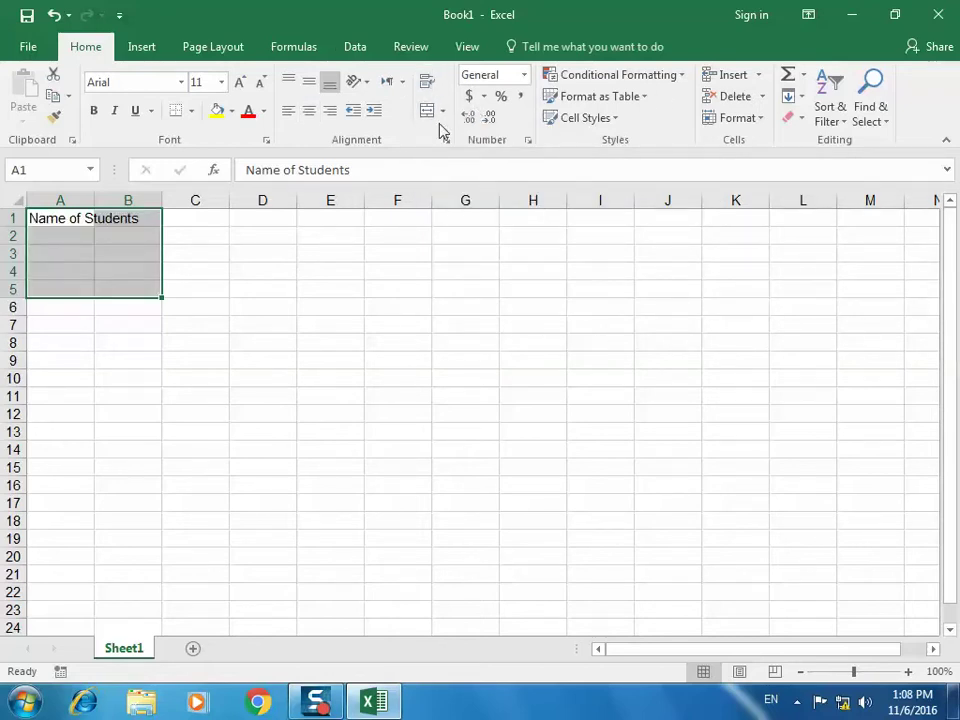
left_click(443, 112)
left_click(456, 137)
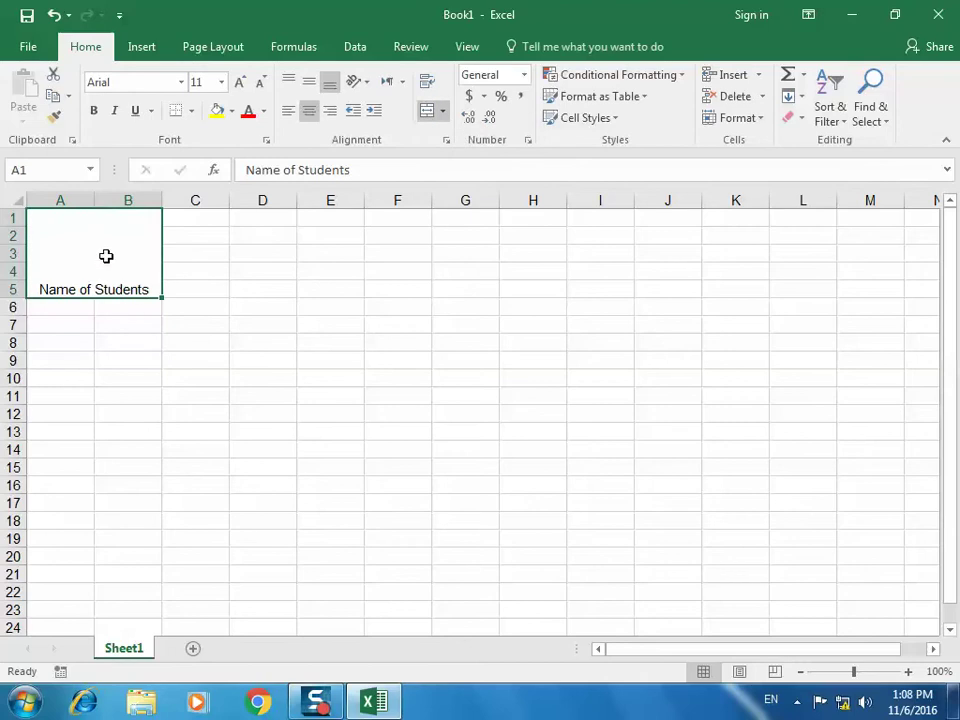
left_click(316, 89)
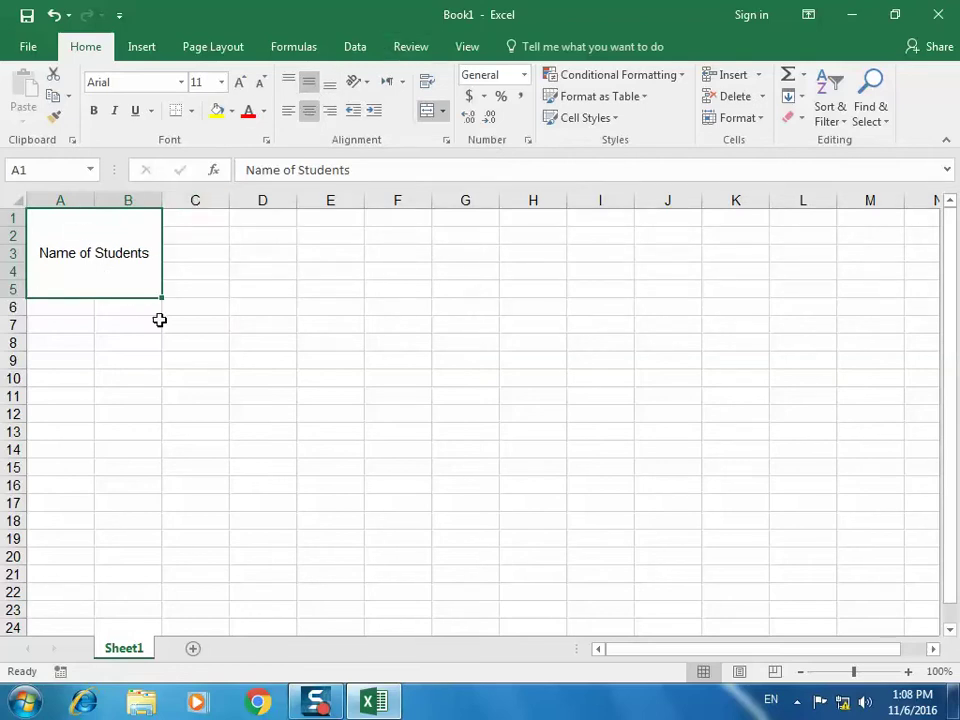
left_click(53, 15)
Undo the A1:B5 merge, widen columns A and B, and merge-and-centre A1:B1
left_click(53, 15)
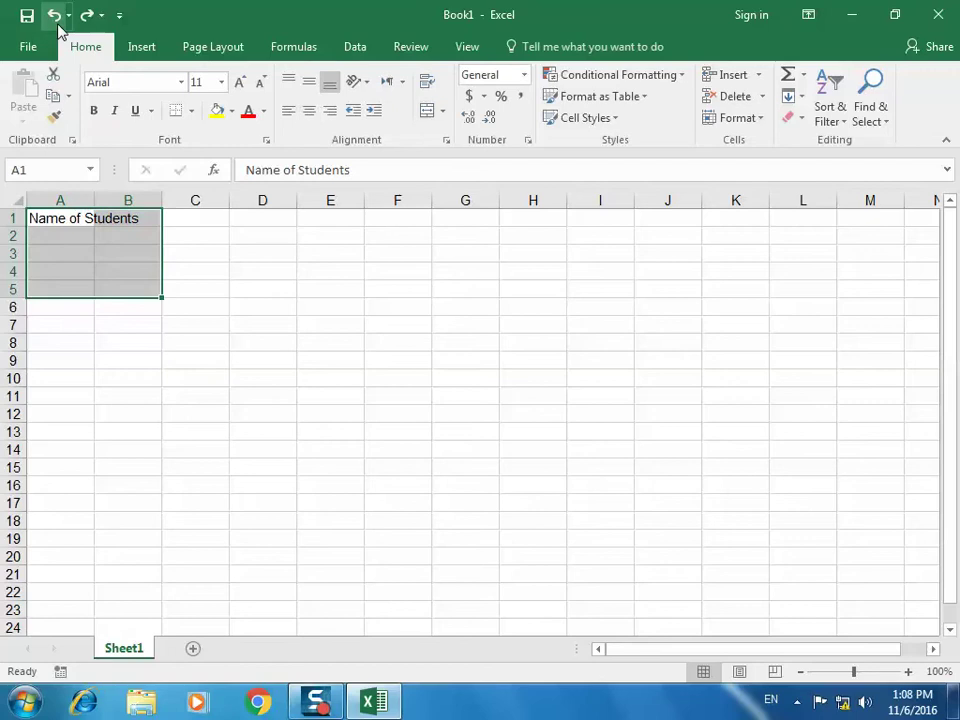
left_click(79, 240)
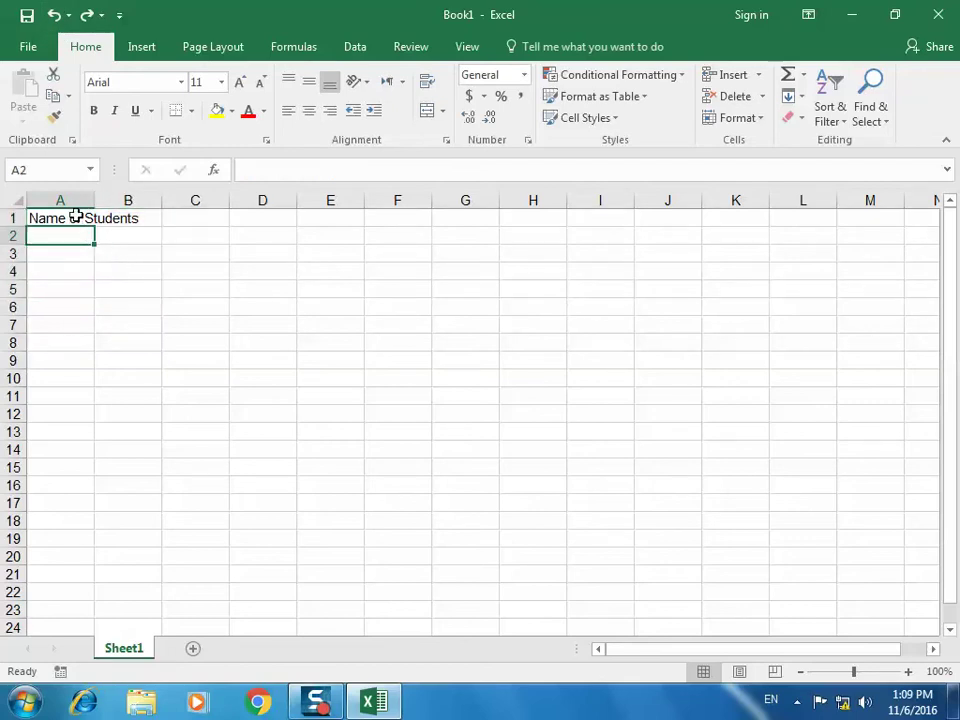
left_click(82, 217)
left_click_drag(163, 200, 249, 200)
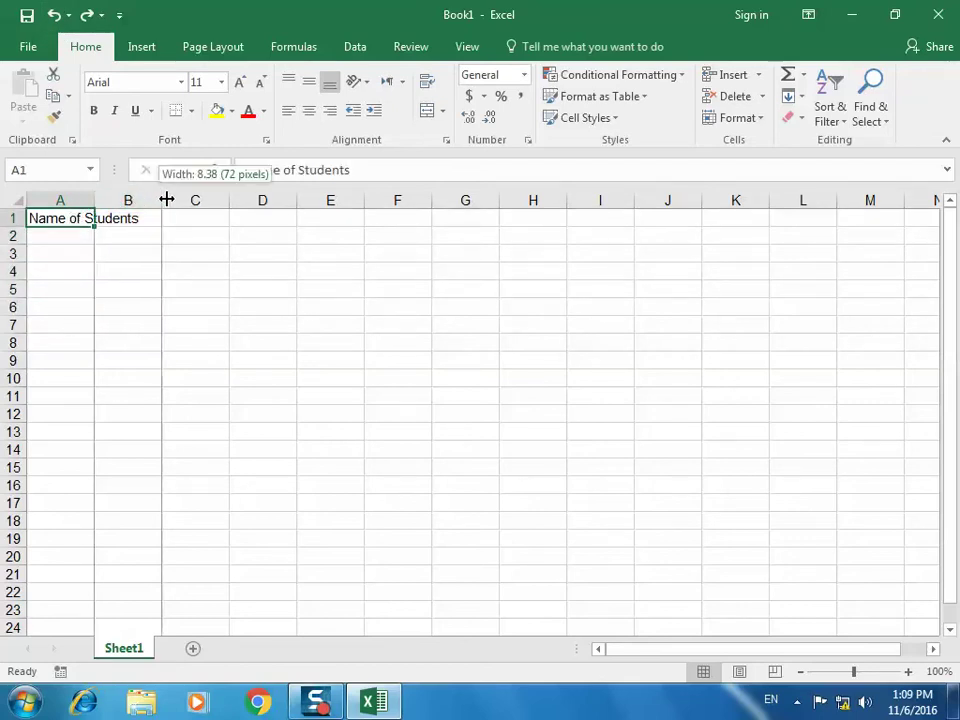
left_click_drag(94, 200, 204, 216)
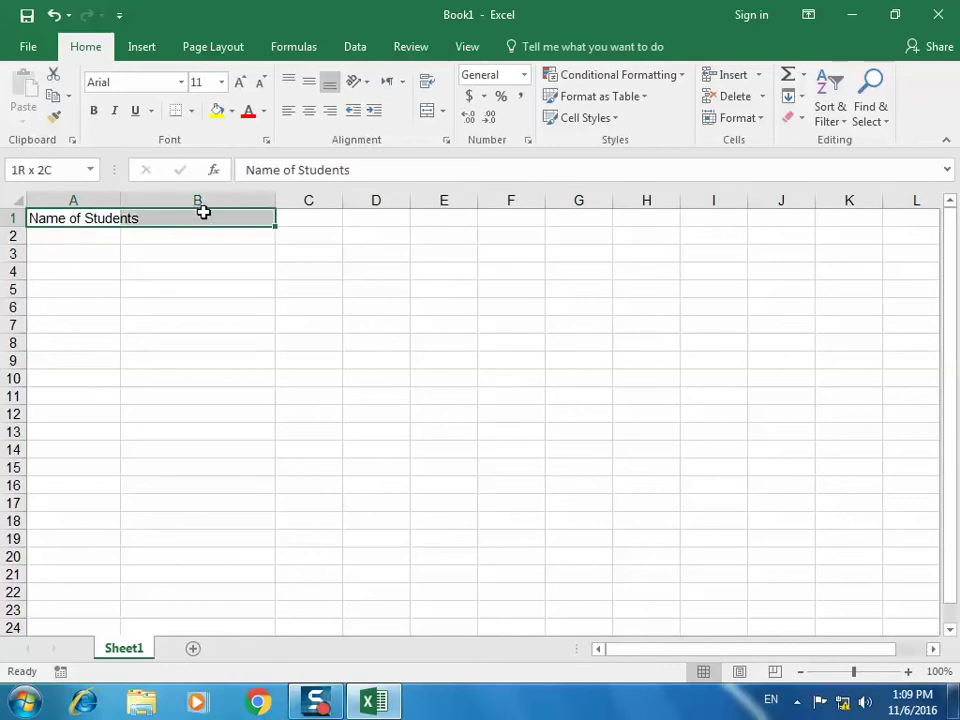
left_click(442, 111)
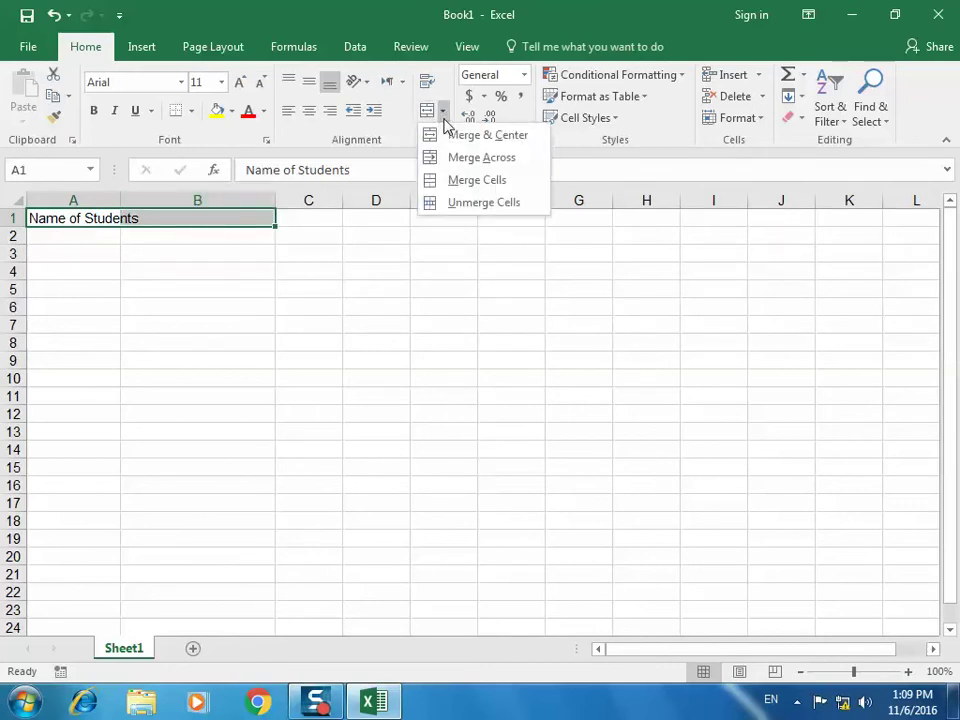
left_click(487, 135)
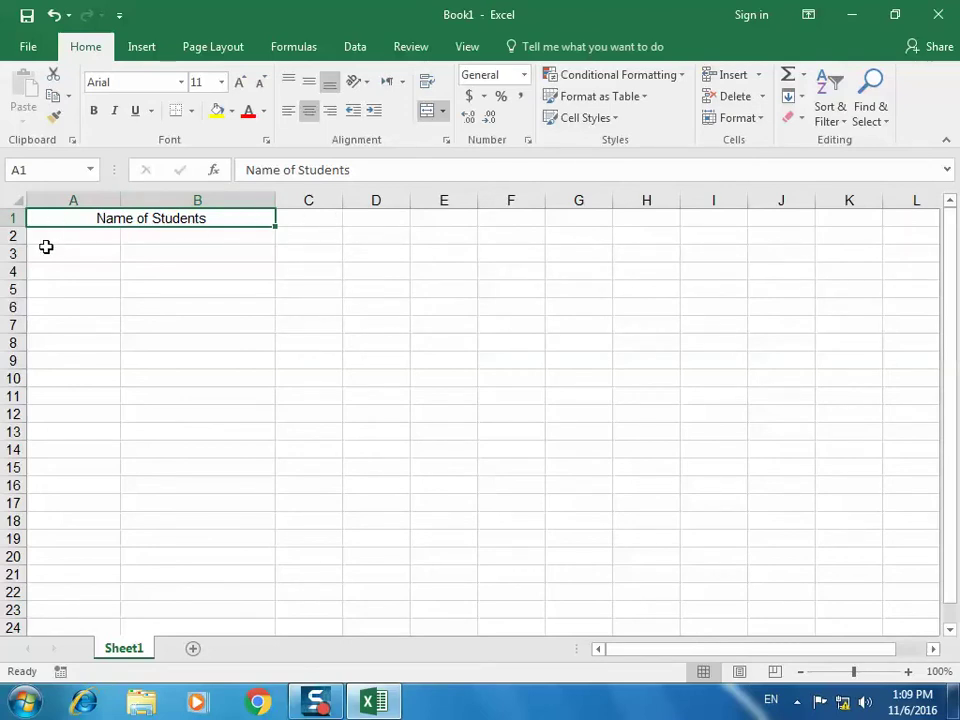
Undo the A1:B1 merge and apply Merge Across to A1:B6
left_click(55, 14)
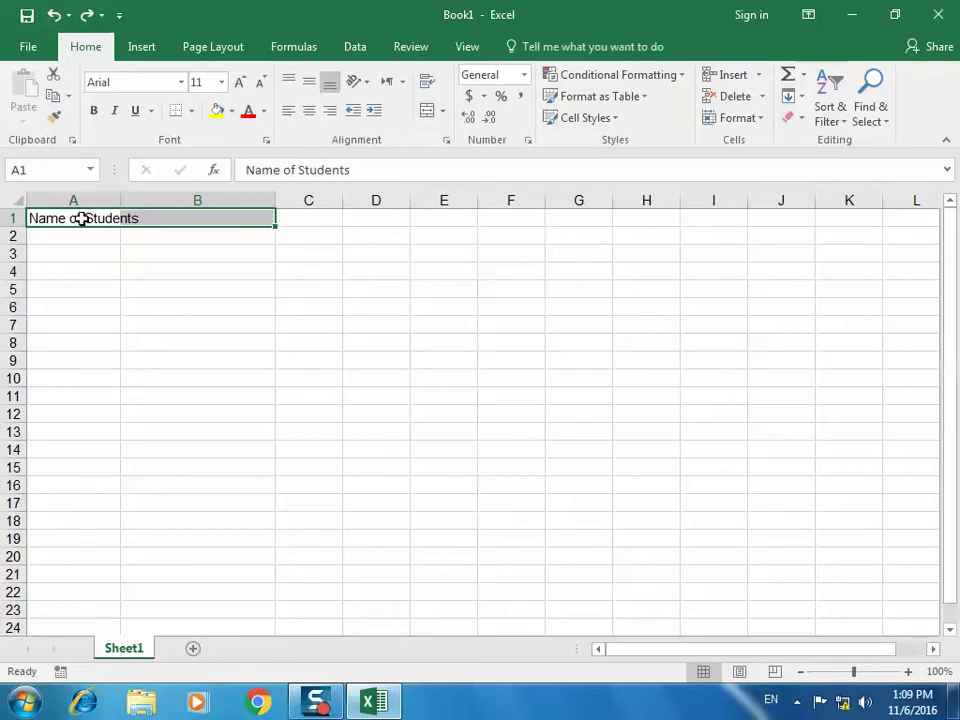
key("shift+Down")
key("shift+Down")
key("shift+Down")
key("shift+Down")
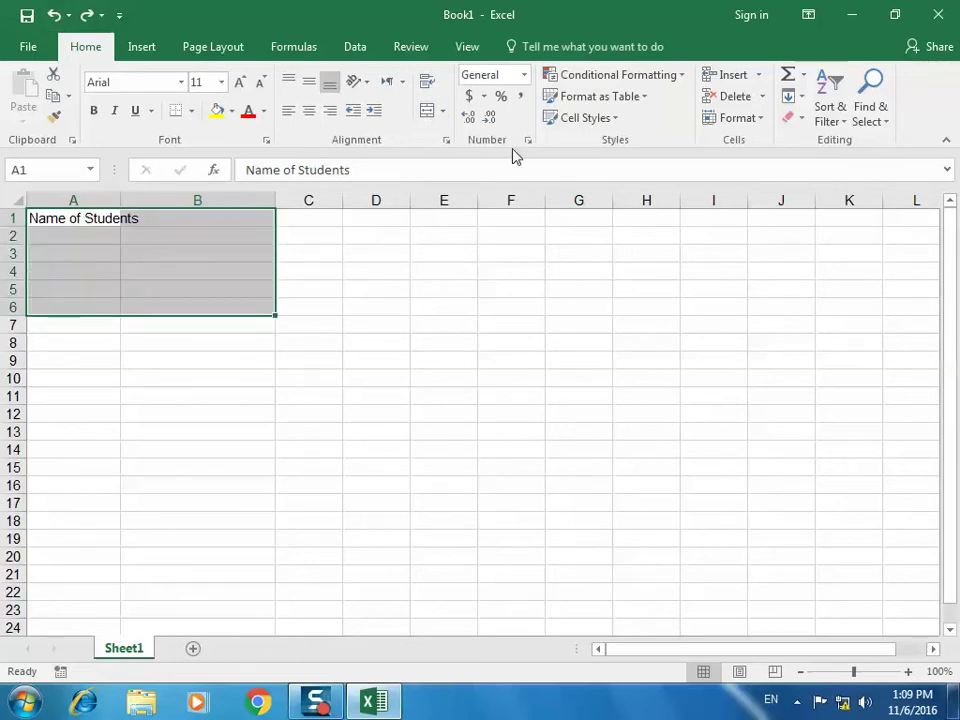
left_click(442, 112)
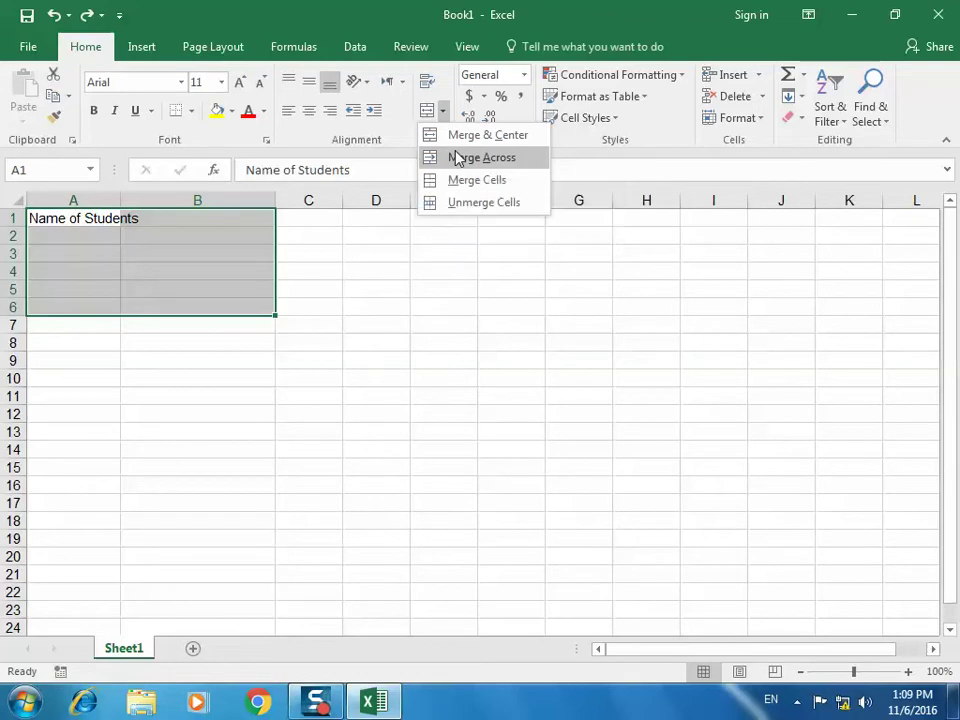
left_click(455, 158)
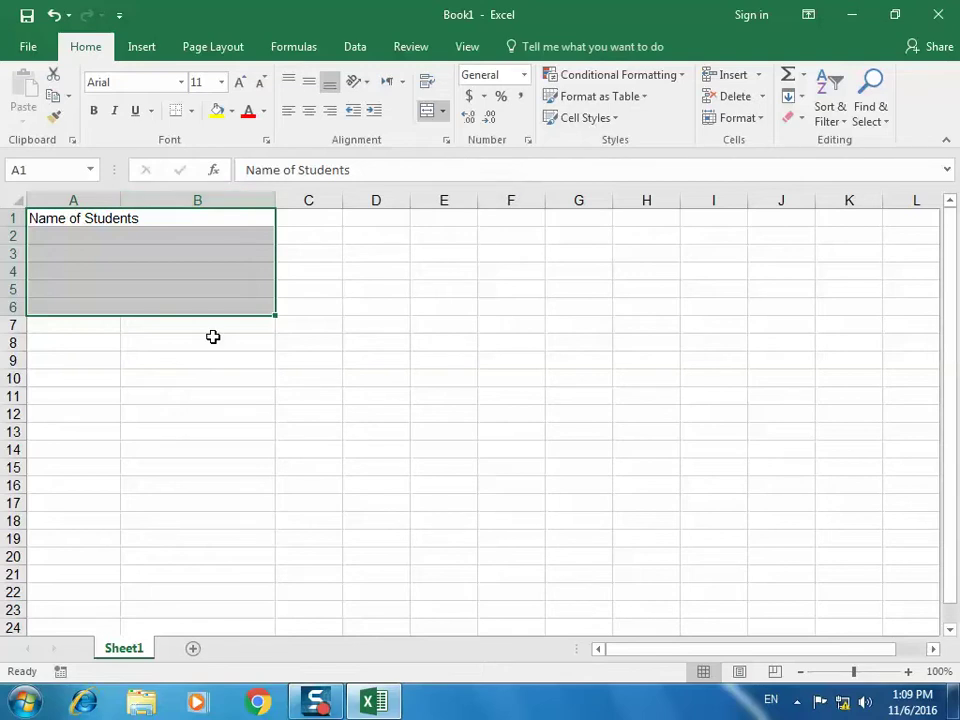
Reselect A1:B6 and merge it into a single cell with Merge Cells
left_click(189, 381)
left_click(148, 218)
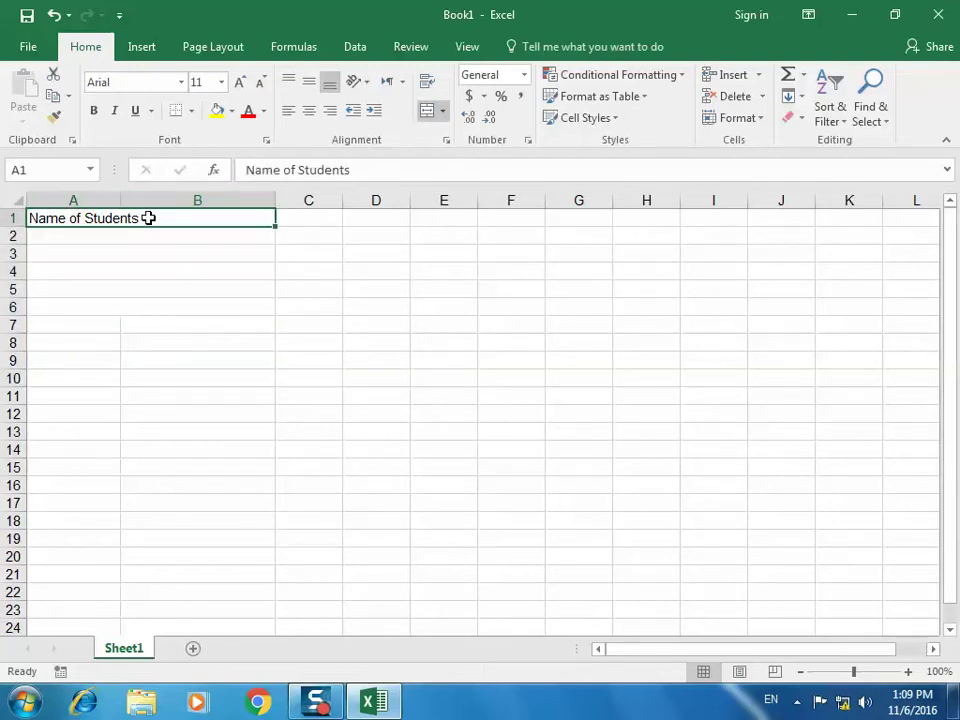
key("shift+Down")
key("shift+Down")
key("shift+Down")
key("shift+Down")
key("shift+Down")
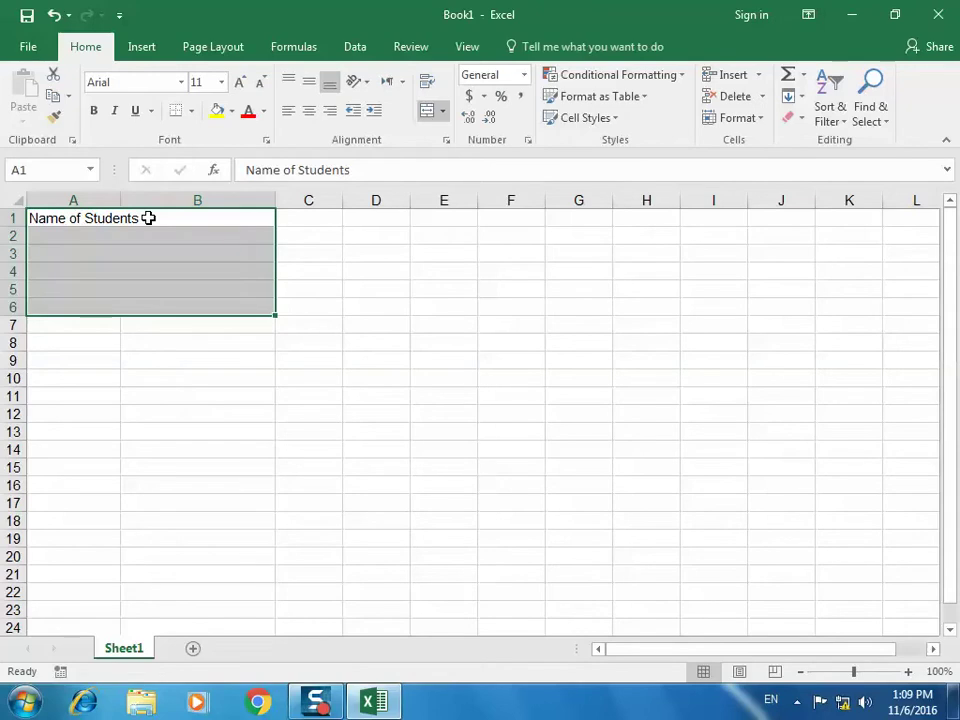
left_click(446, 115)
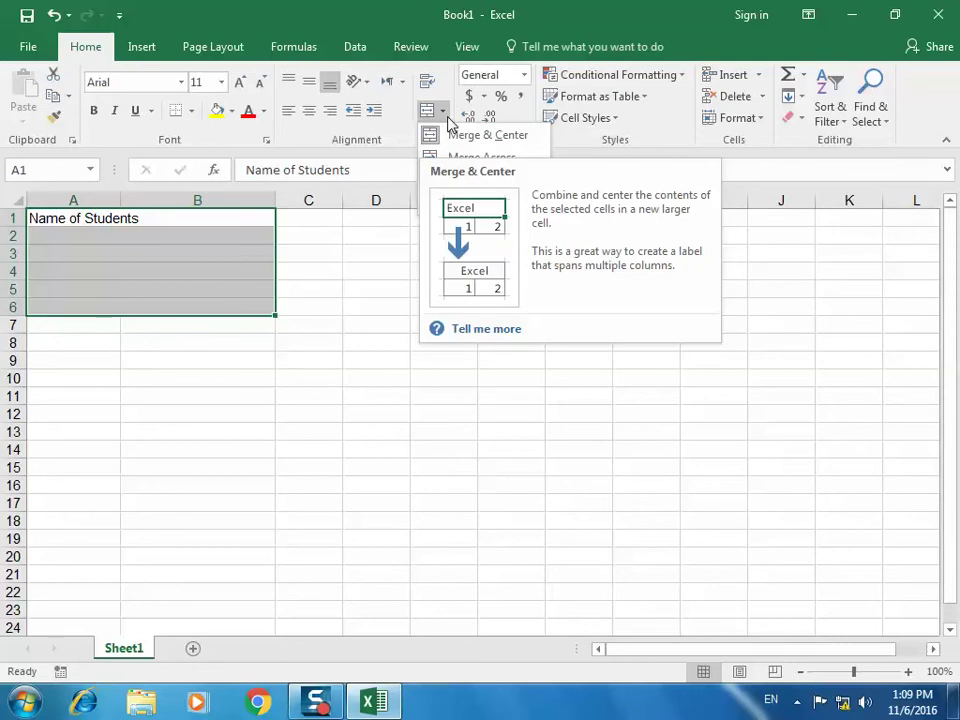
left_click(57, 16)
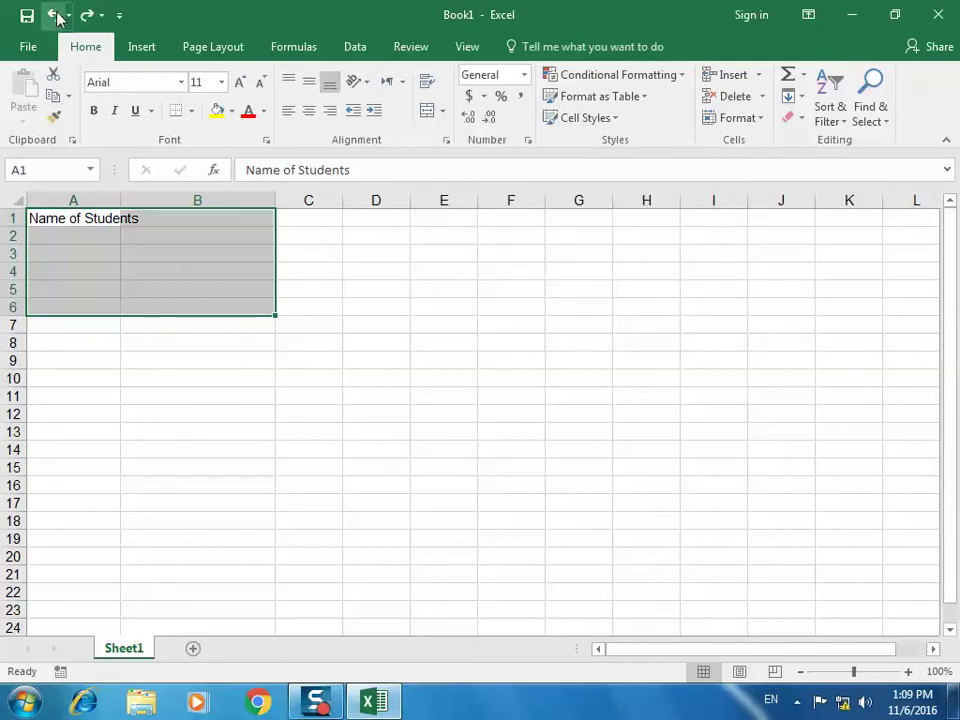
left_click(446, 114)
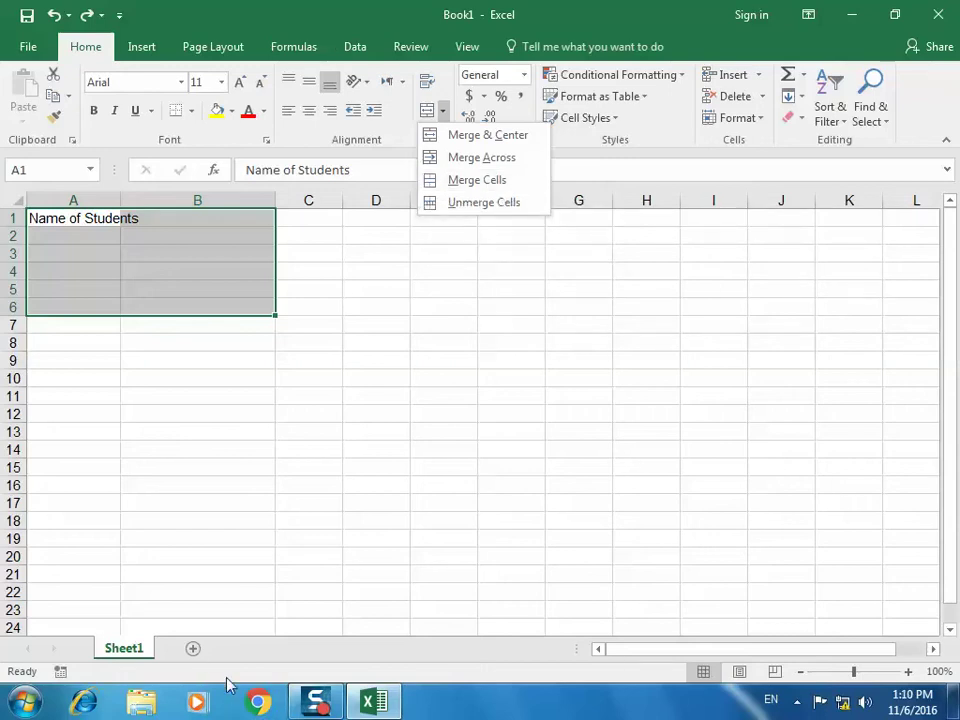
left_click(478, 656)
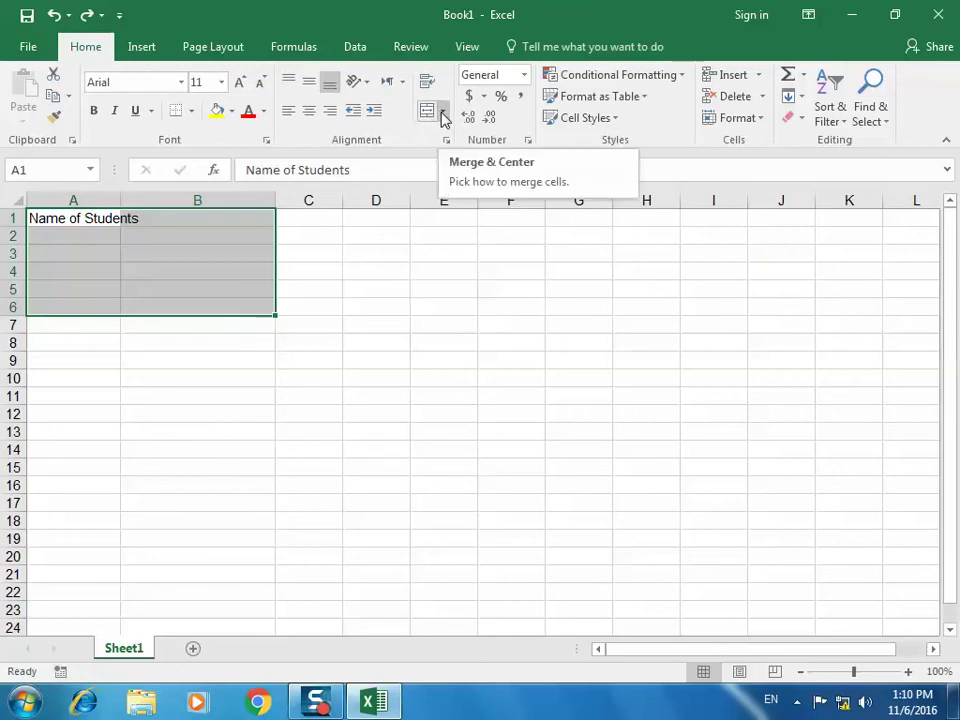
left_click(443, 116)
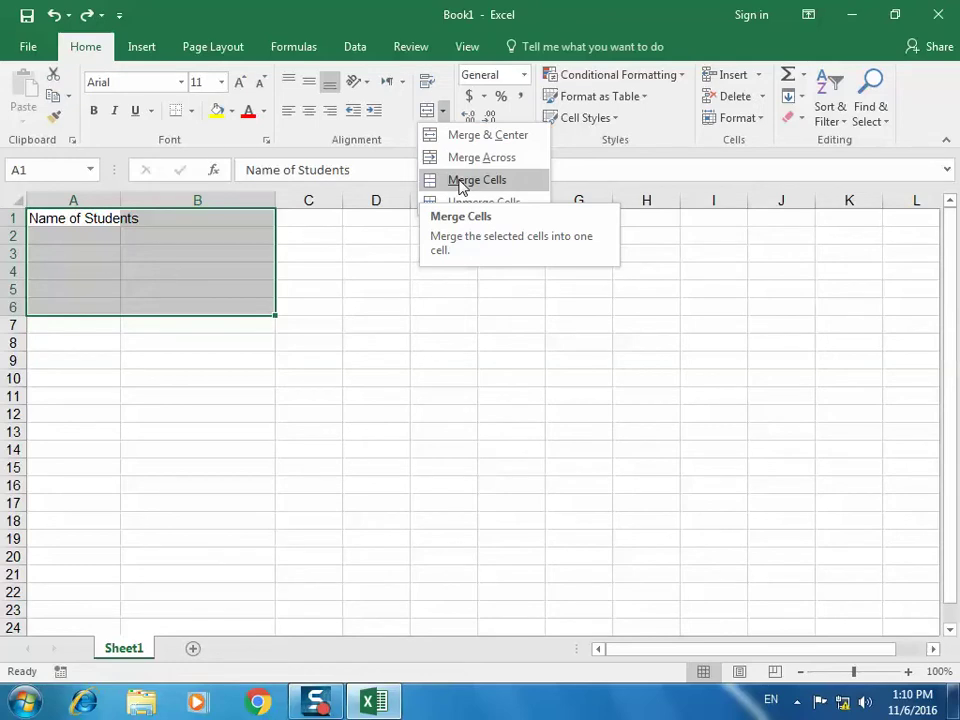
left_click(460, 182)
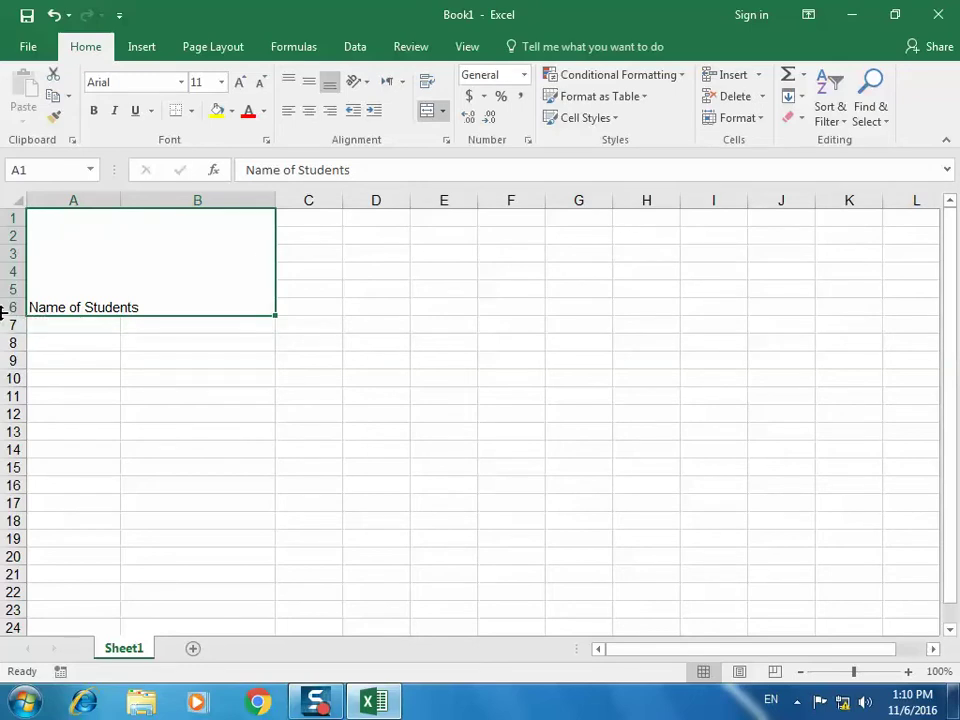
Undo that merge, try Merge & Center on A1:B6, then unmerge it again
left_click(52, 16)
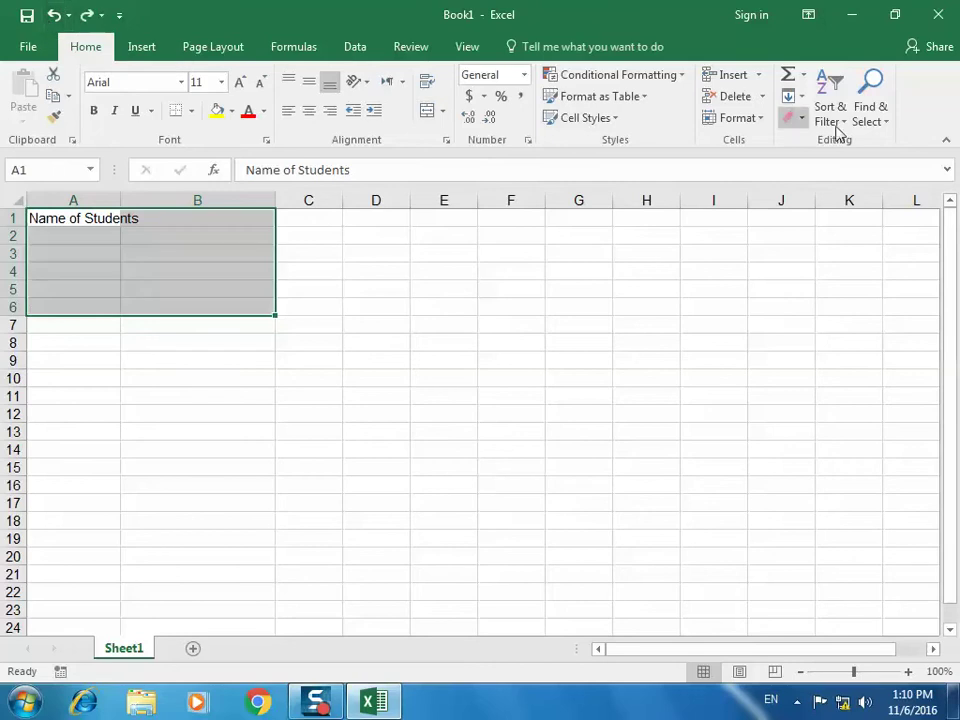
left_click(523, 75)
left_click(523, 84)
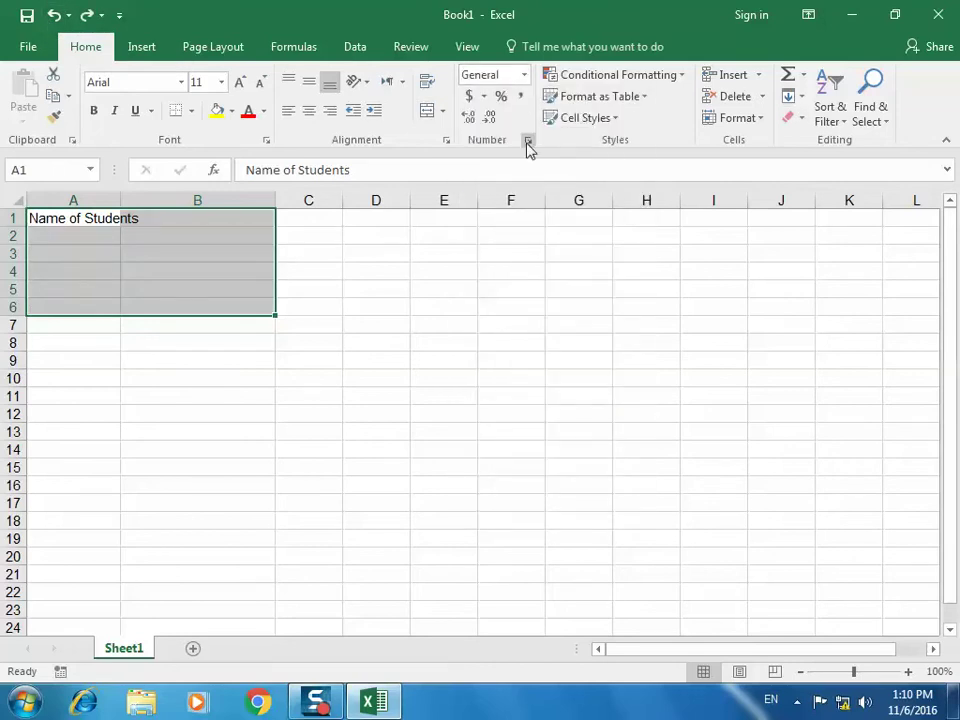
left_click(443, 111)
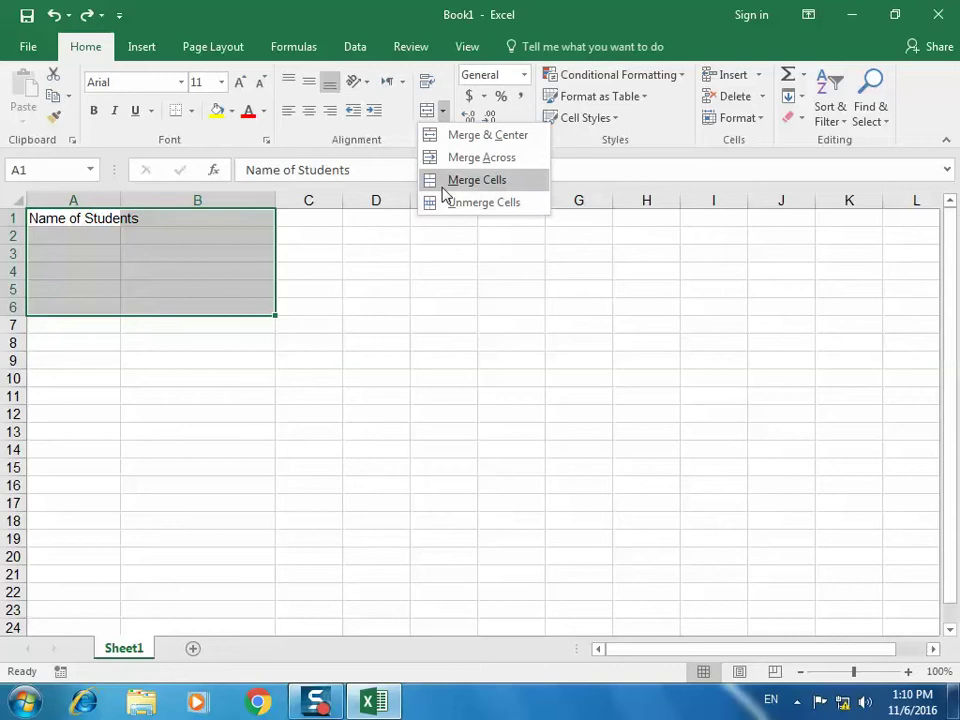
left_click(453, 136)
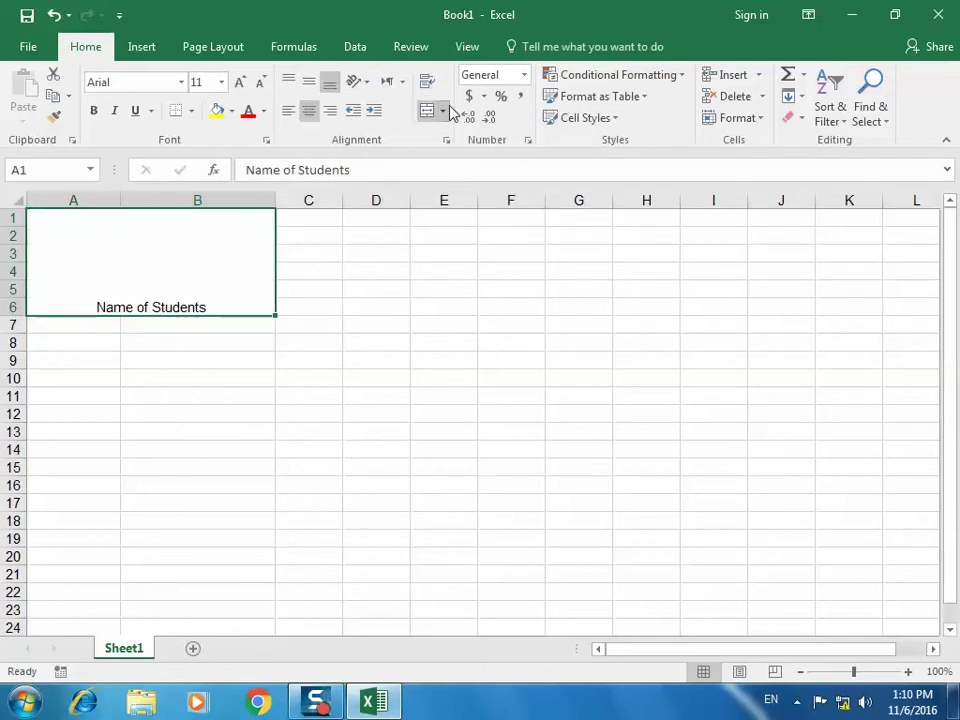
left_click(443, 111)
left_click(454, 204)
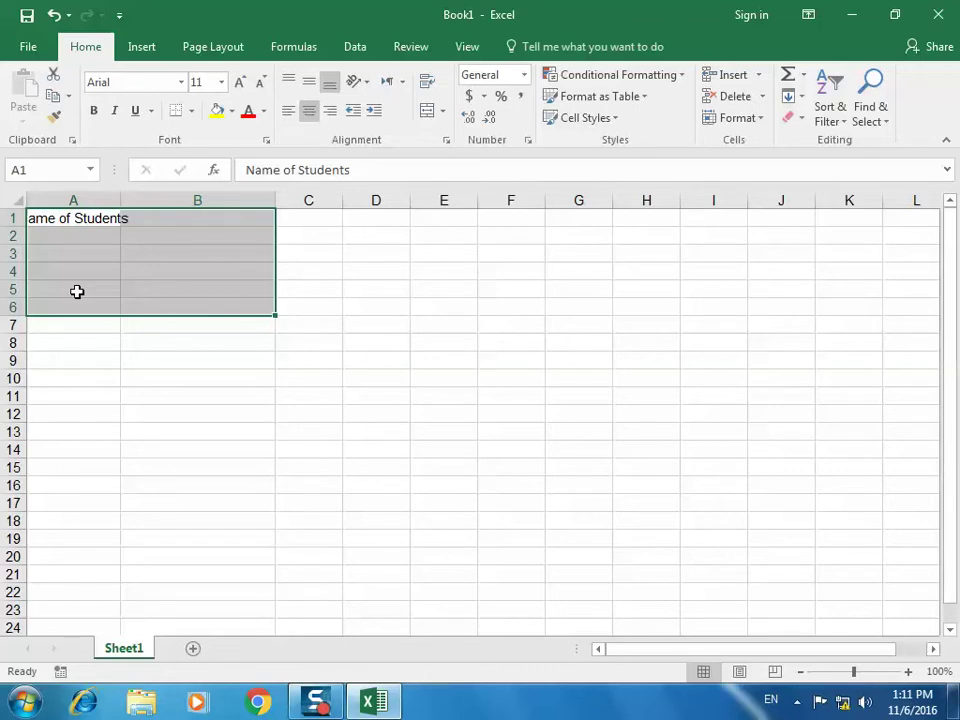
Merge & Center A1:B6 and middle-align the Name of Students heading vertically
left_click(445, 108)
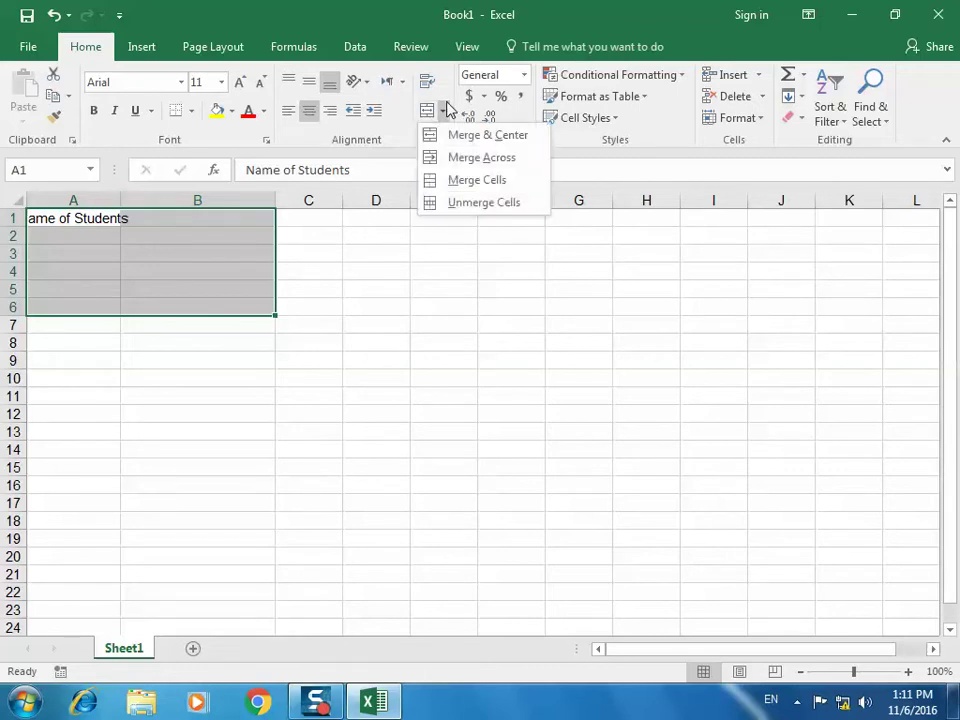
left_click(490, 135)
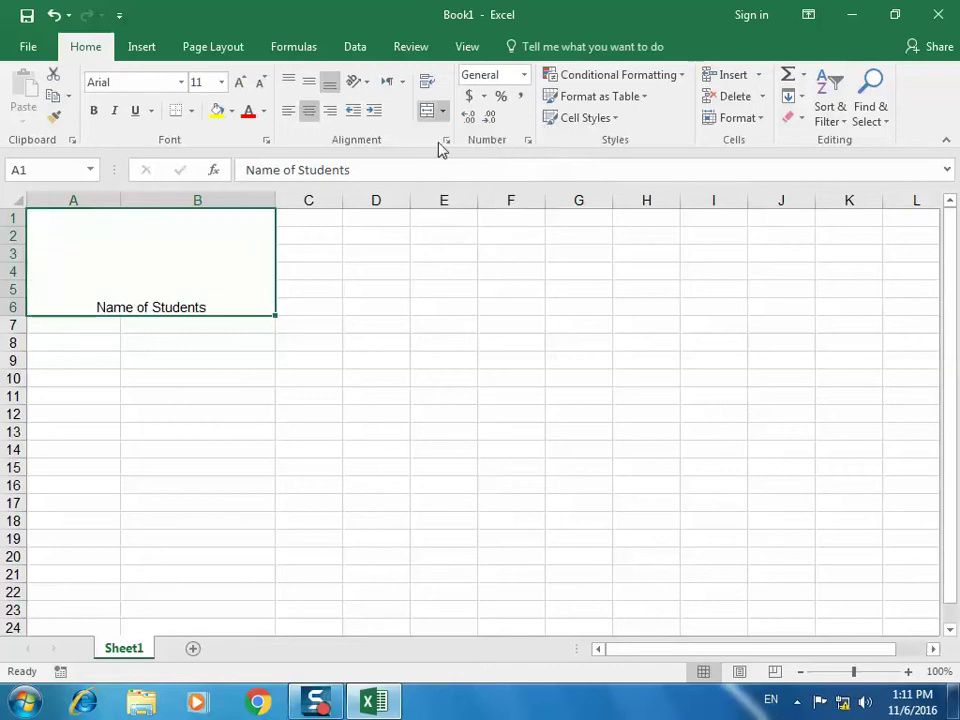
left_click(313, 90)
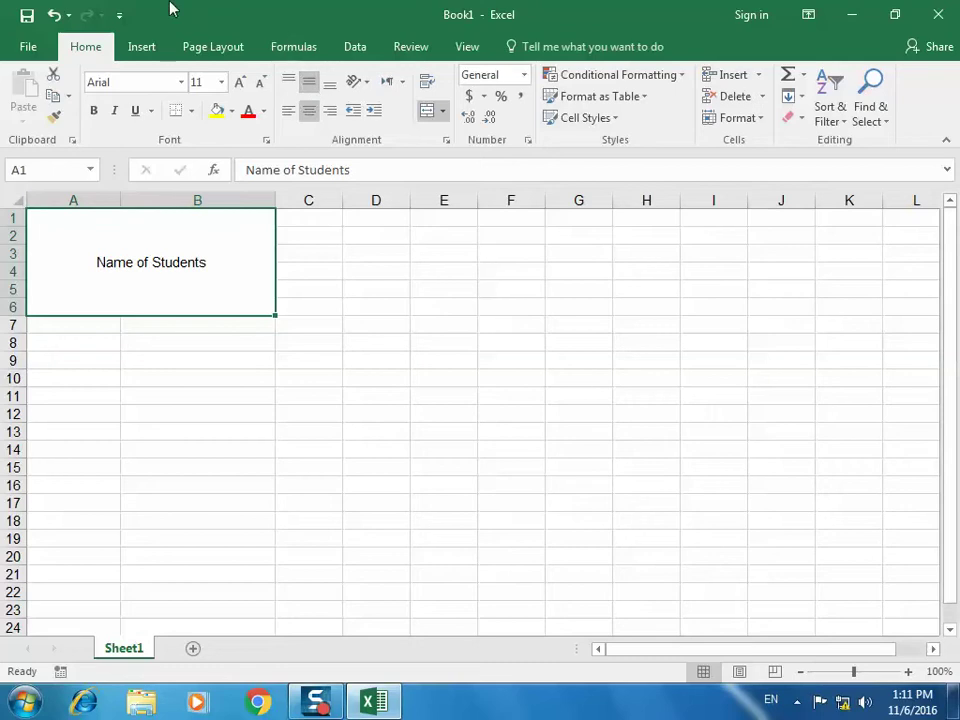
Undo the A1:B6 alignment and merge, and widen column A to fit the heading
left_click(53, 16)
left_click(53, 16)
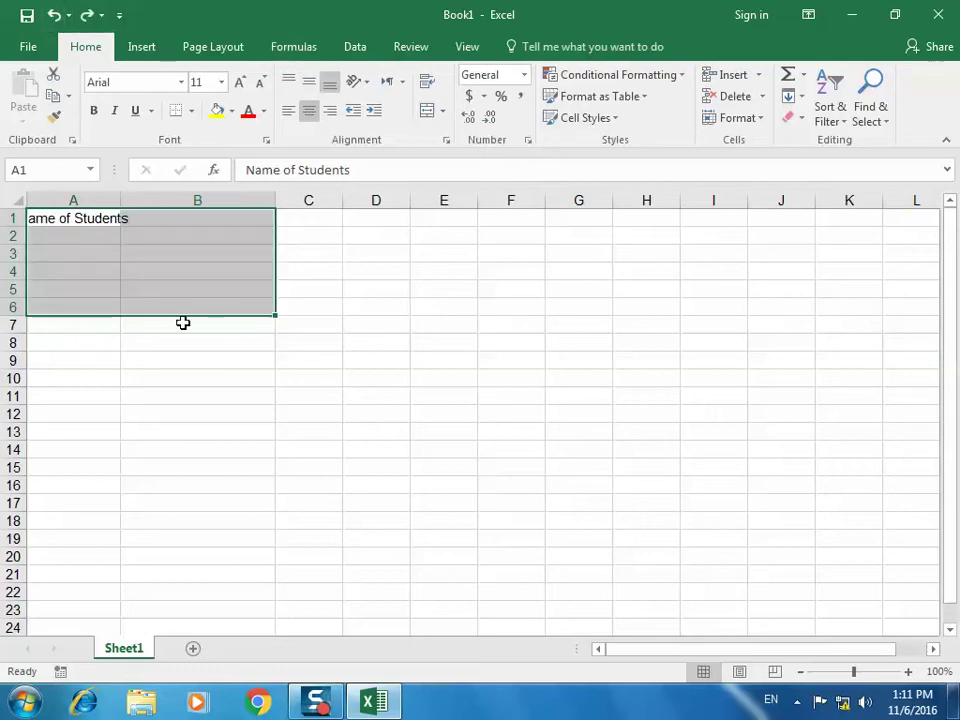
left_click_drag(125, 201, 173, 202)
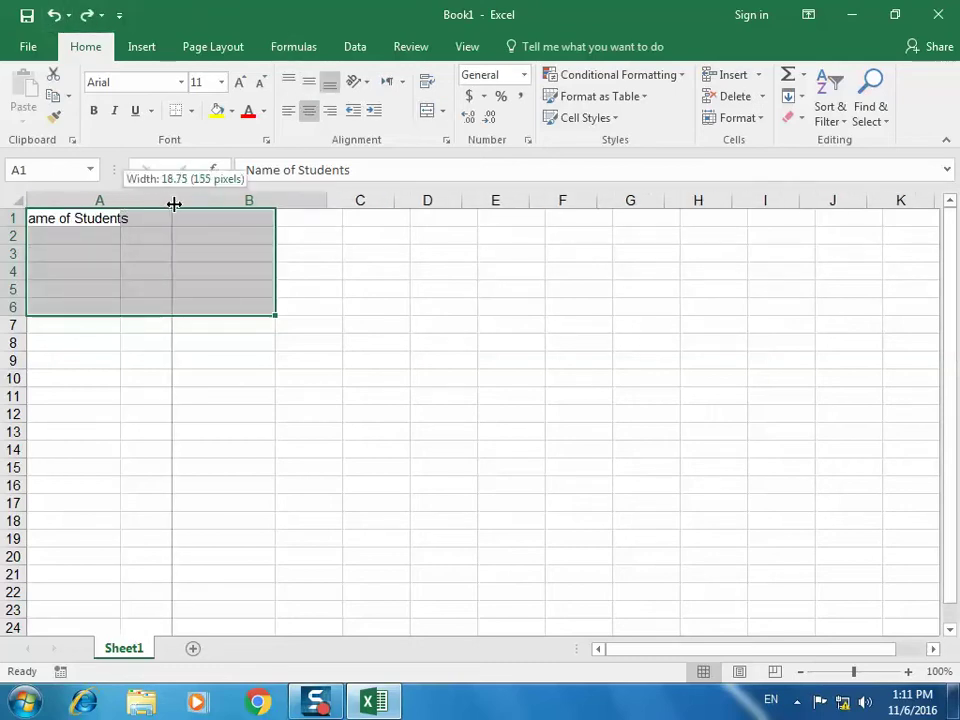
Enter the headings Physic, Math, Chemic and Total in B1:E1
left_click(188, 222)
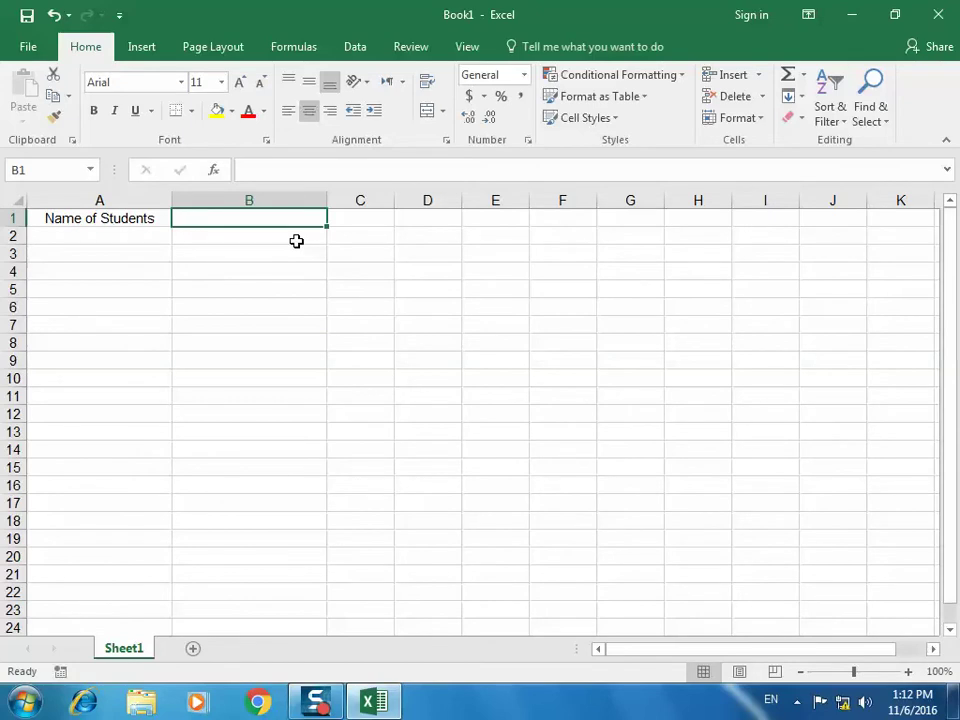
type("Ph")
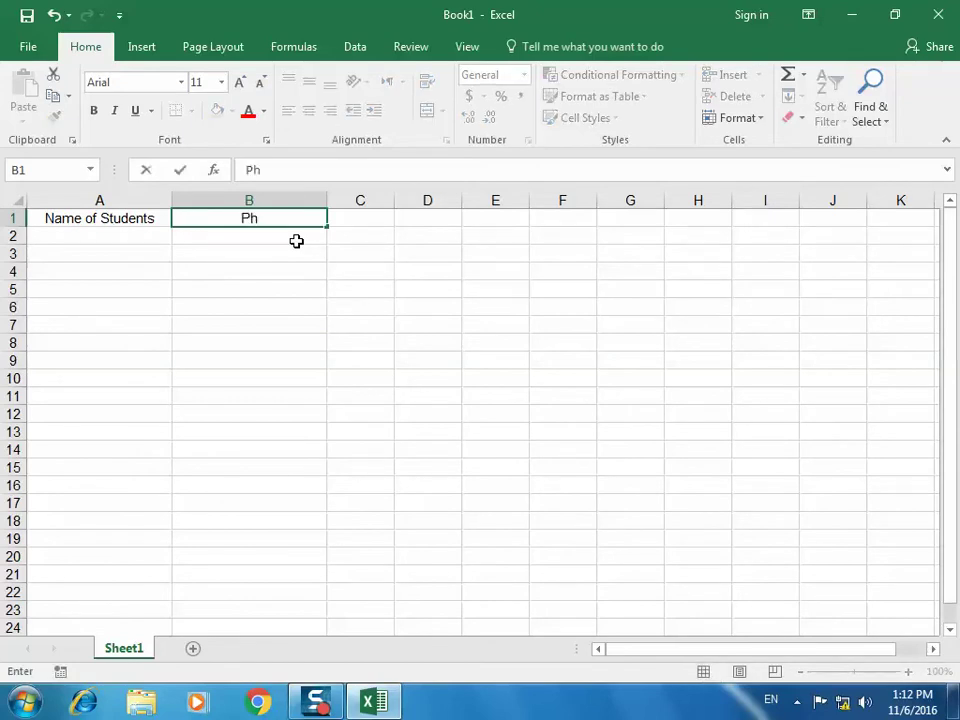
type("ysic")
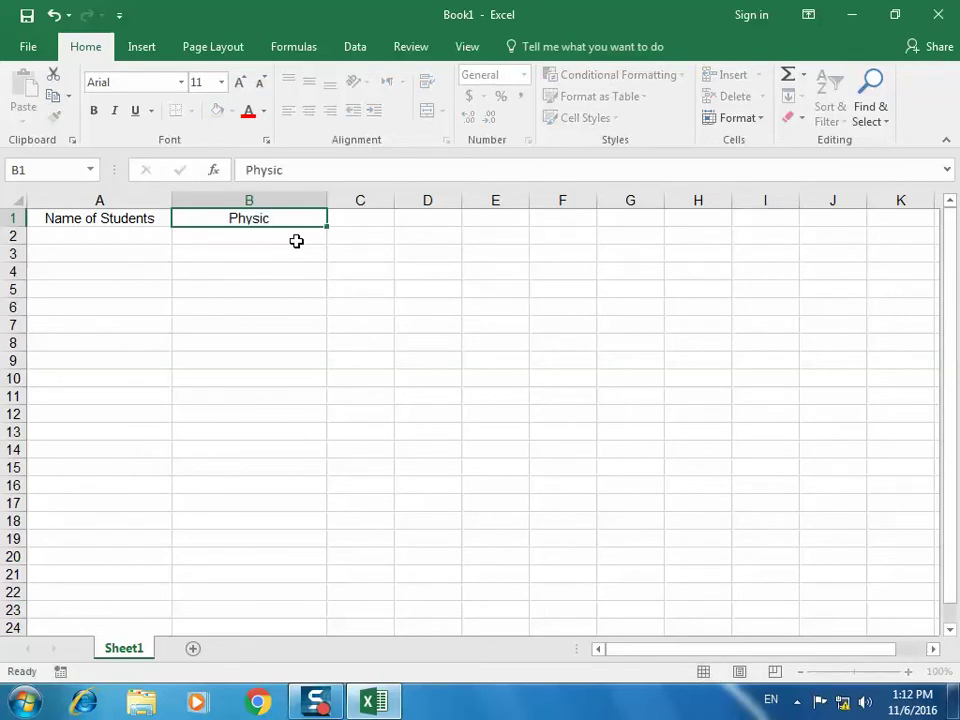
key("Tab")
type("Ma")
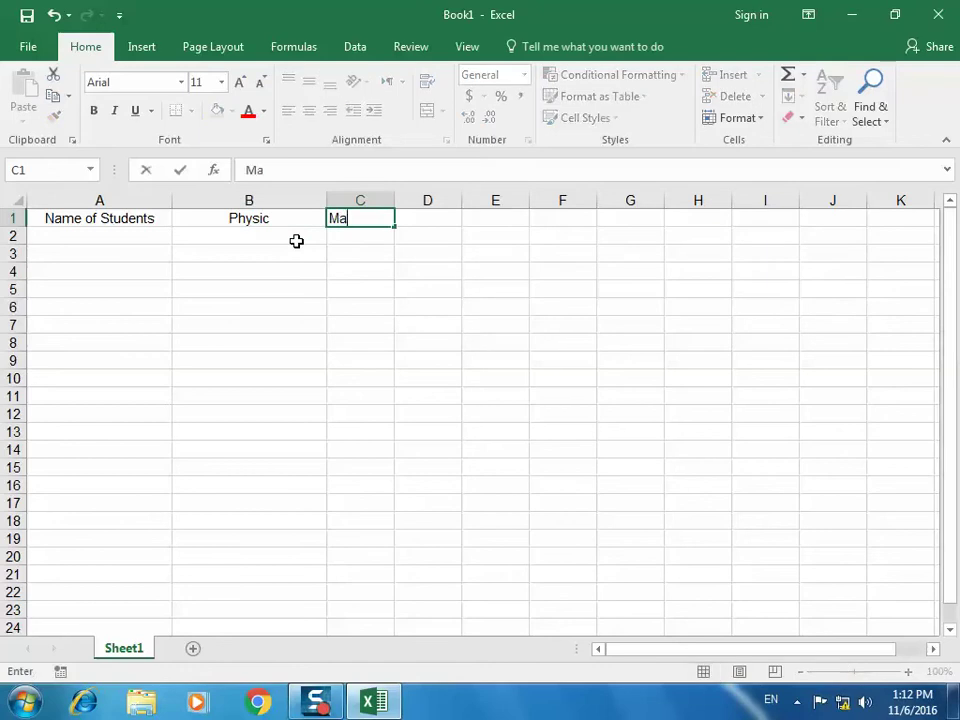
type("th")
key("Tab")
type("C")
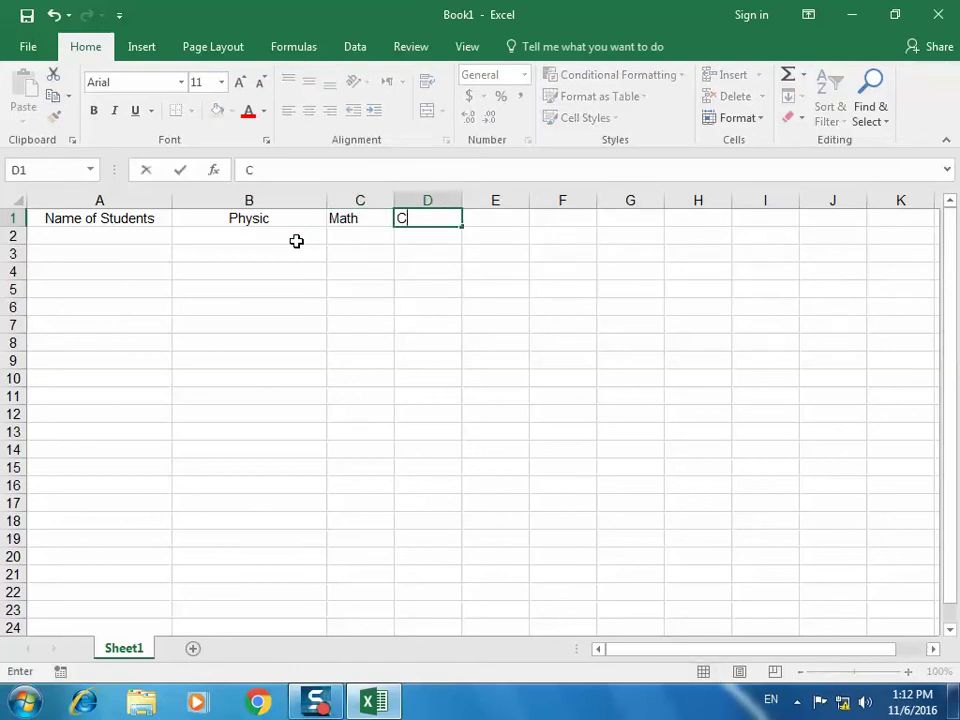
type("hemic")
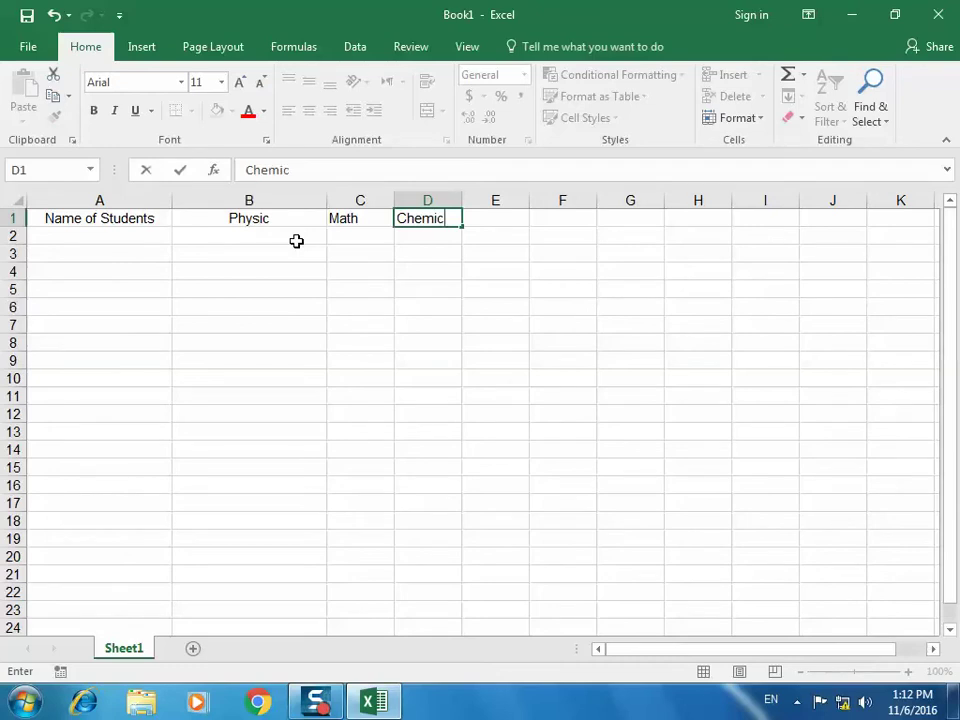
key("Tab")
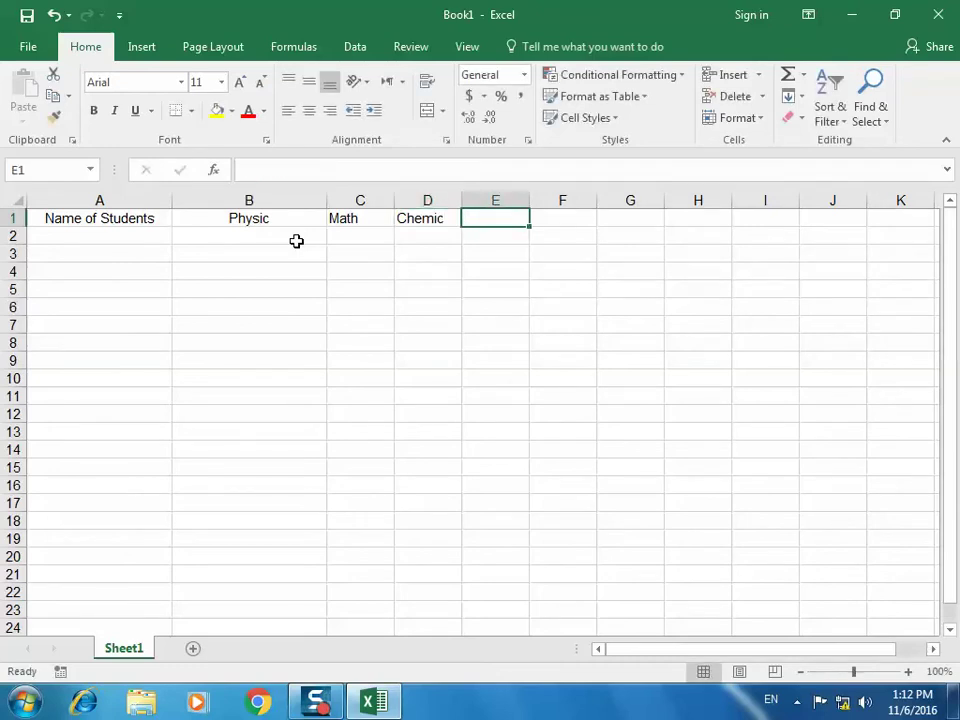
type("Total")
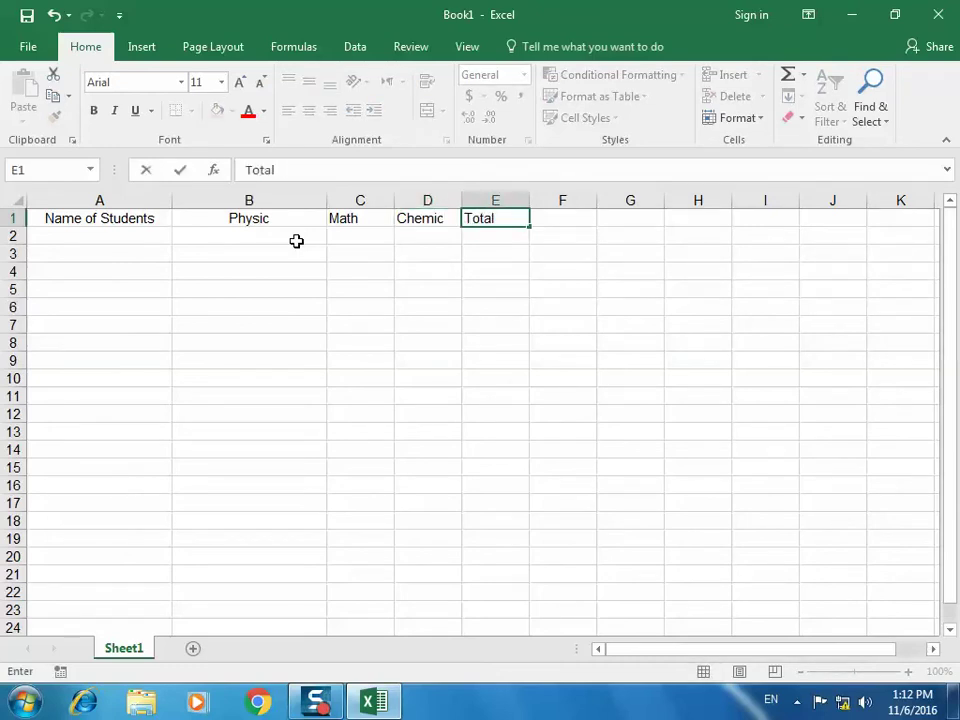
key("Return")
key("Up")
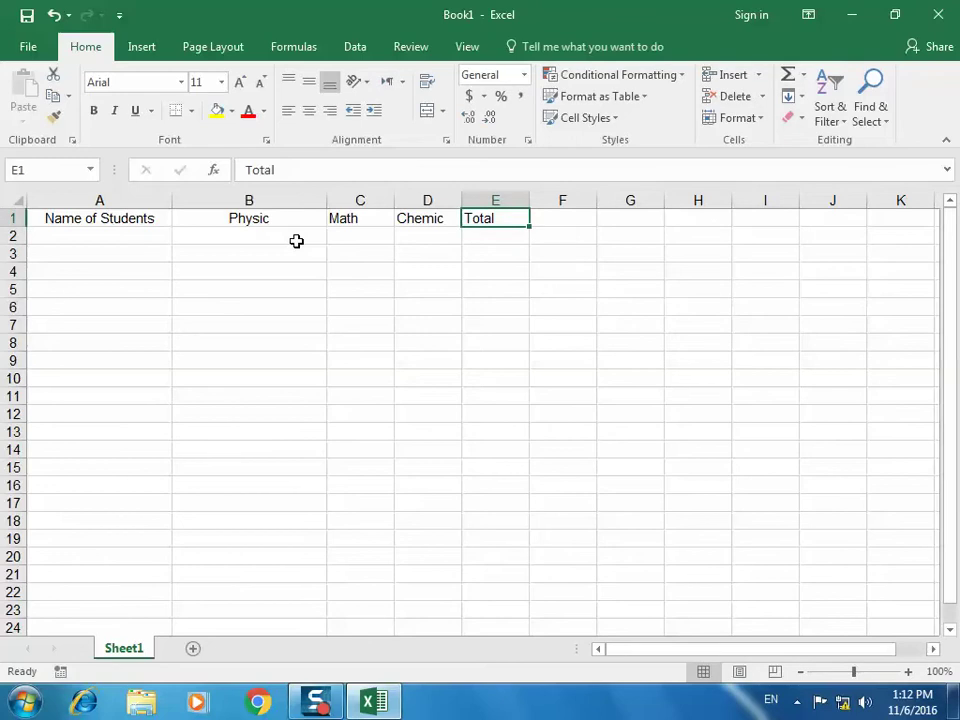
List the students A, s, w, e and r in A2:A6
key("Down")
key("Left")
key("Left")
key("Left")
key("Left")
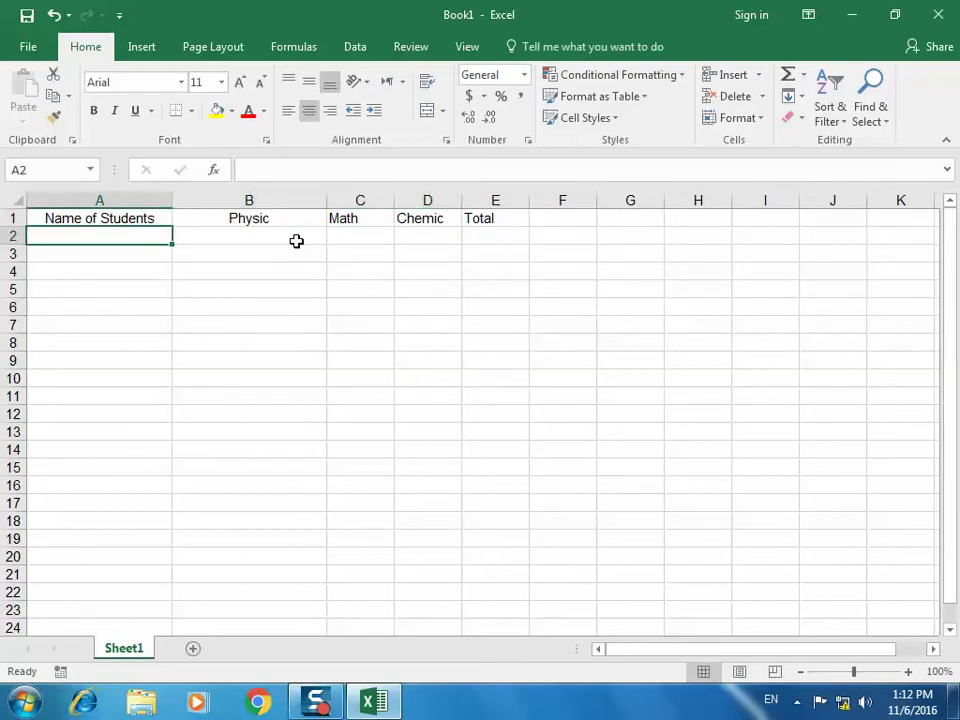
type("A")
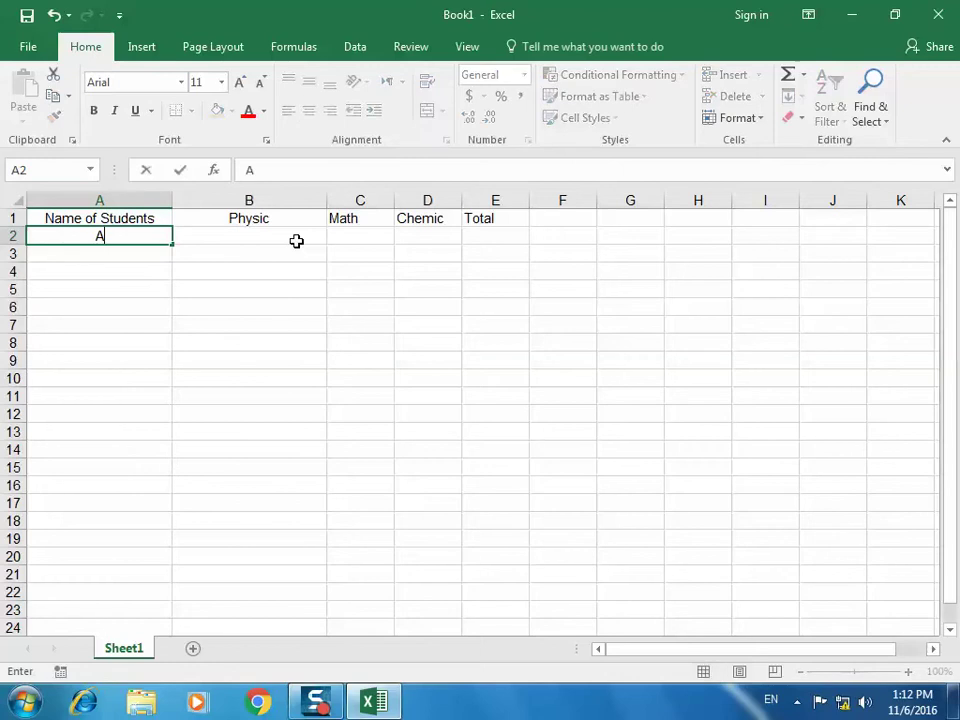
key("Return")
type("s")
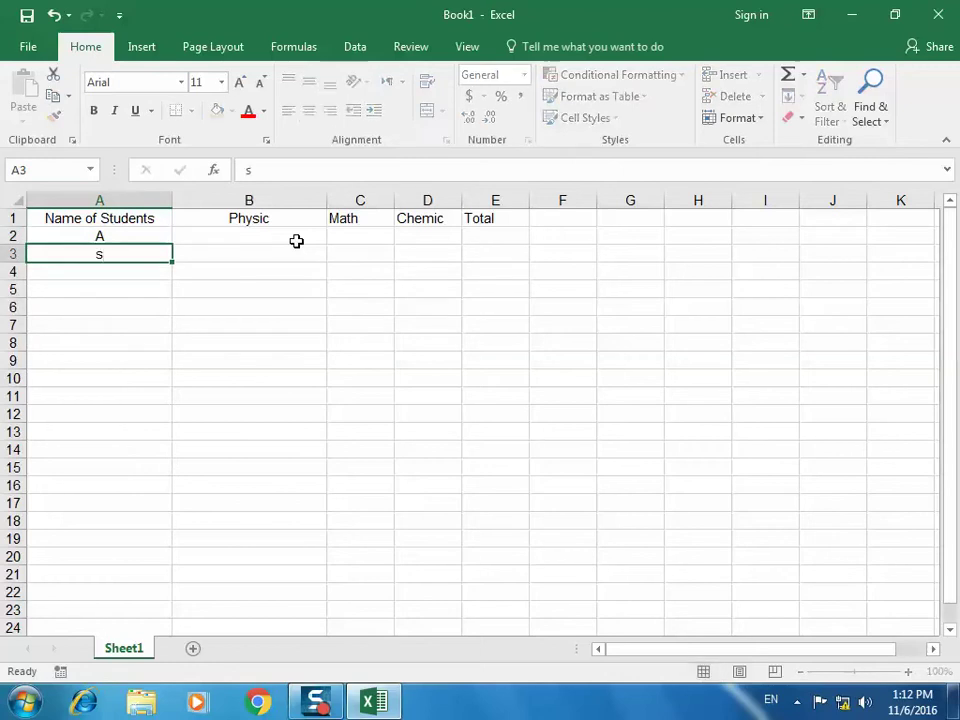
key("Return")
type("w")
key("Return")
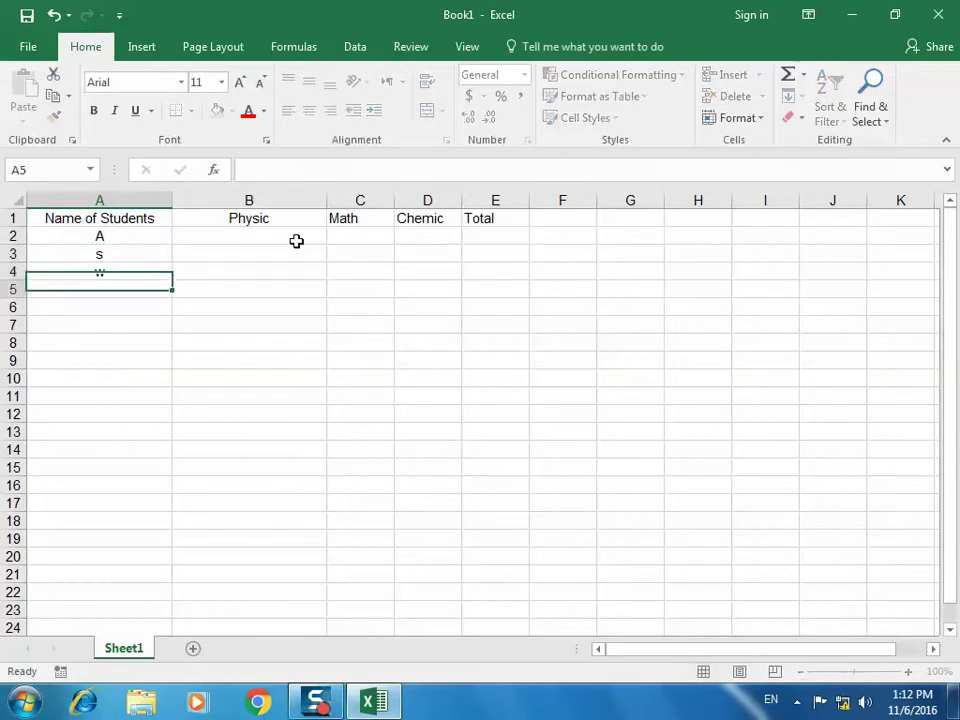
type("e")
key("Return")
type("r")
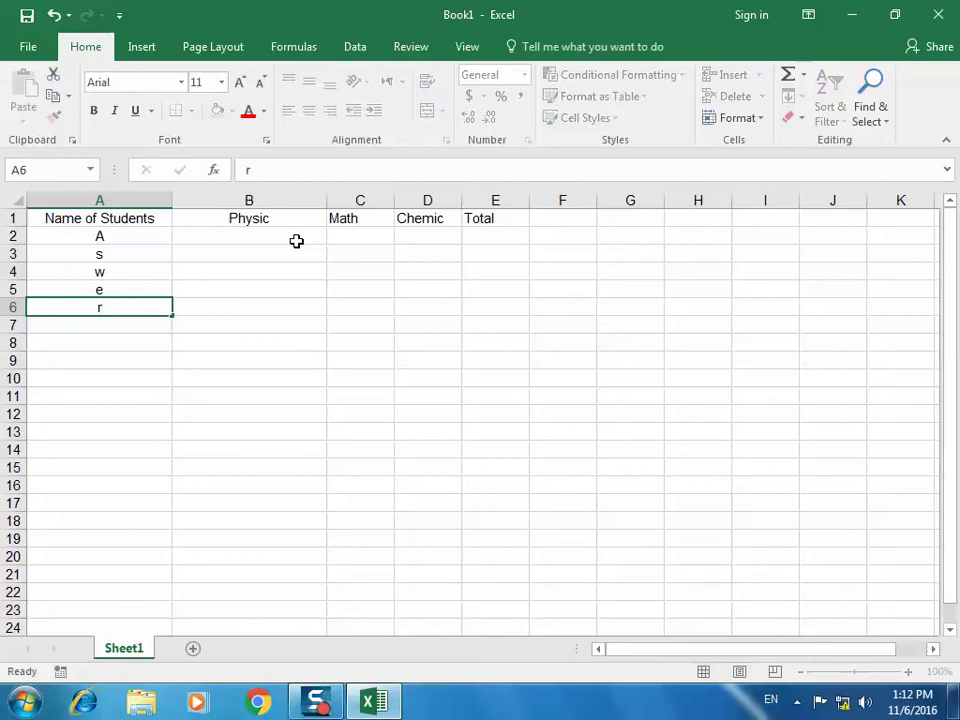
key("Up")
key("Up")
key("Up")
key("Up")
key("Down")
left_click(296, 241)
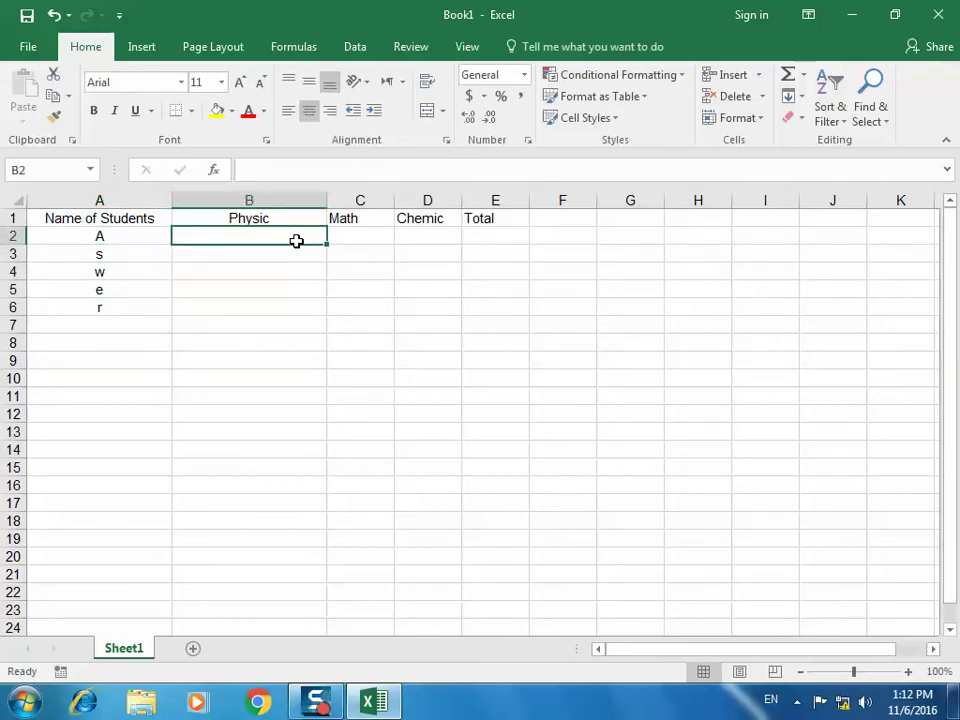
Enter Physic/Math/Chemic scores for A (90, 88, 75), s (78, 68, 91) and w (65, 54, 78)
type("90")
key("Tab")
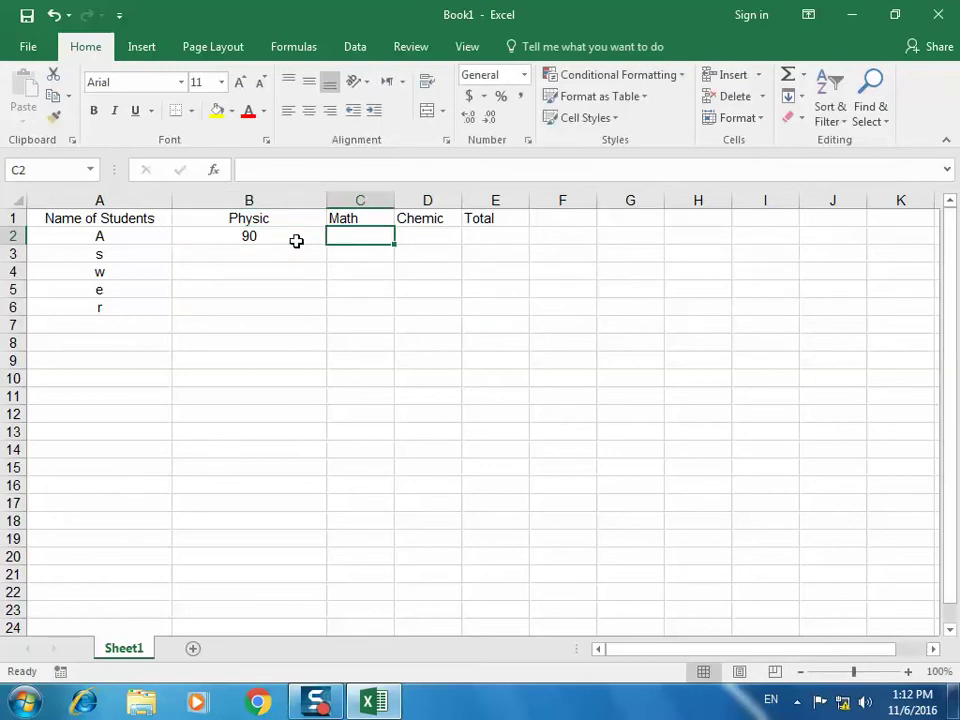
type("88")
key("Tab")
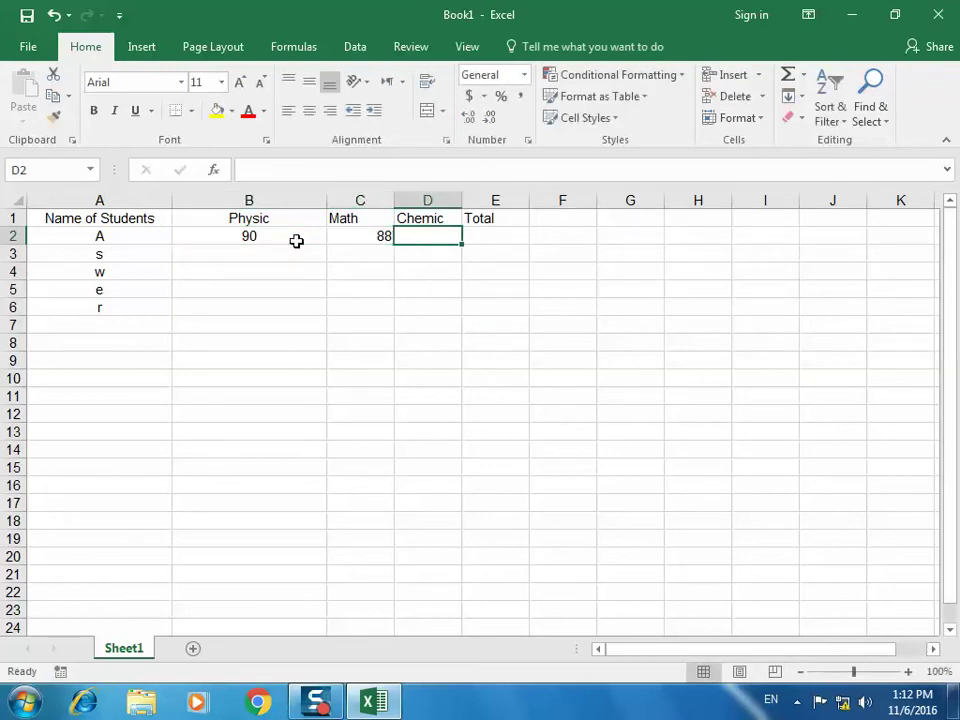
type("75")
key("Down")
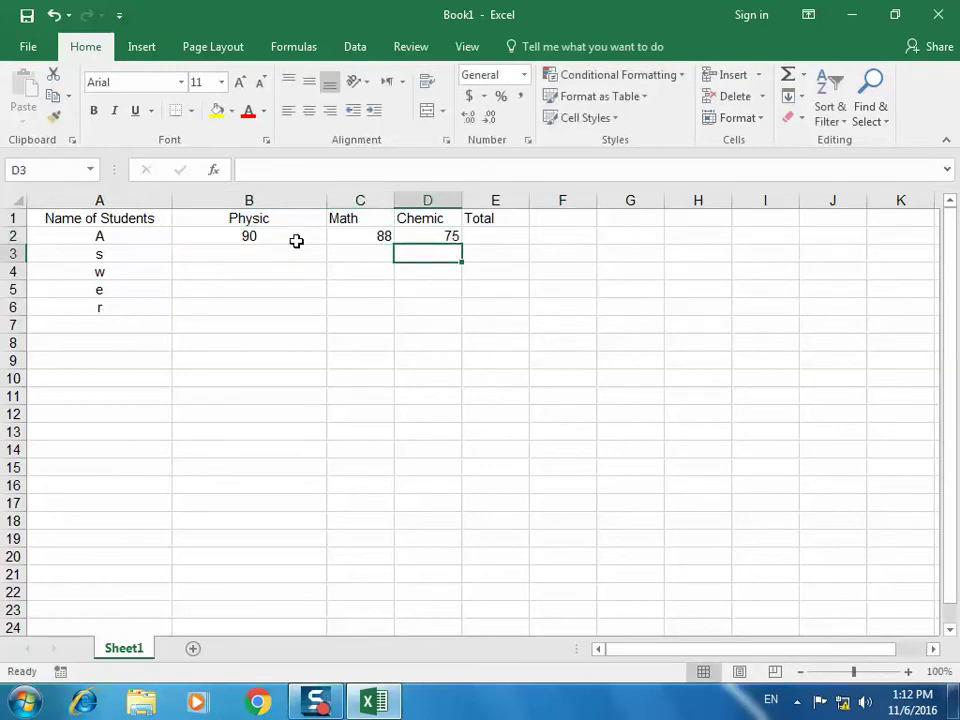
type("91")
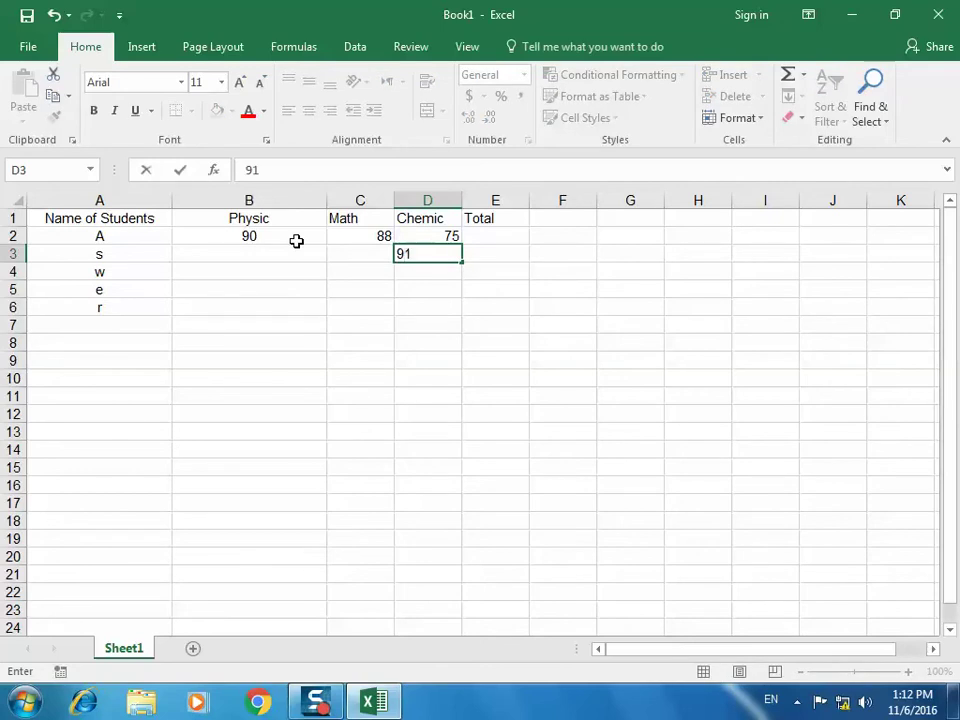
key("Left")
type("68")
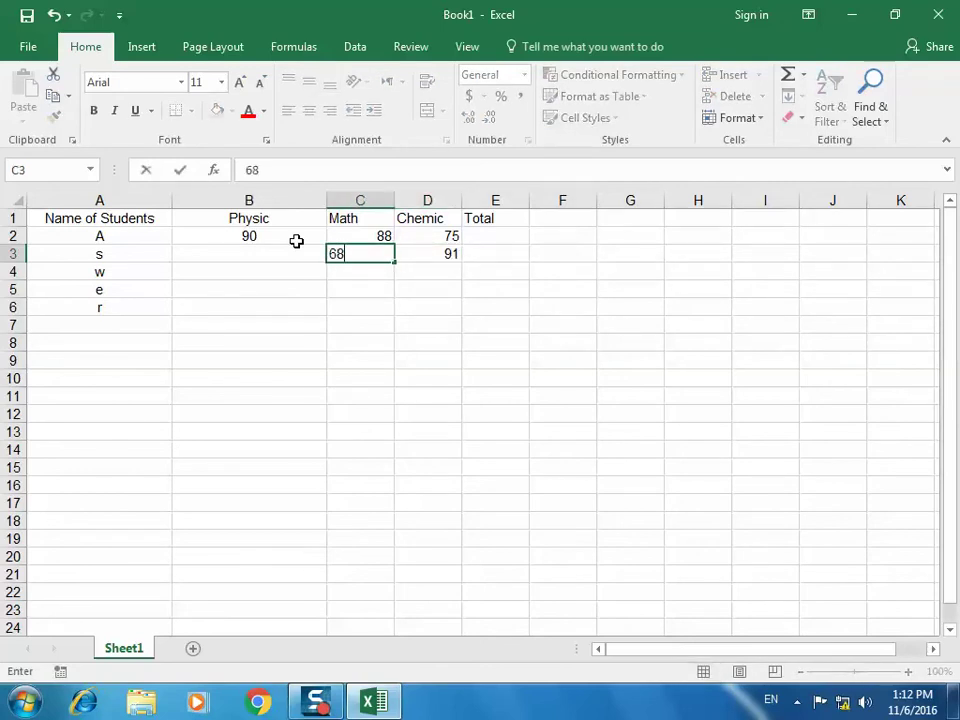
key("Left")
type("78")
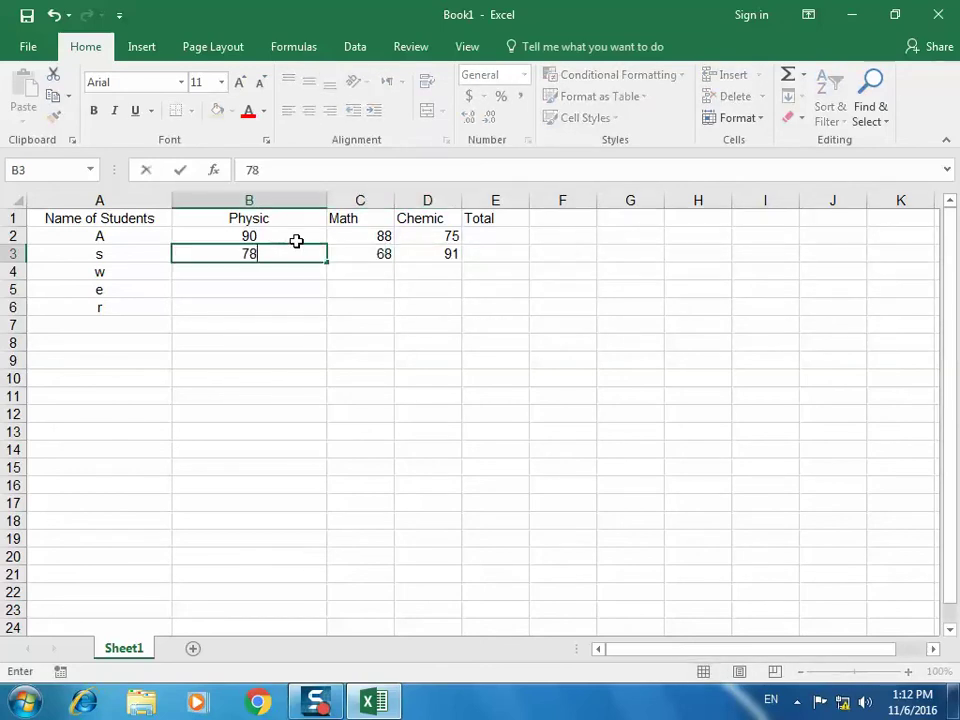
key("Down")
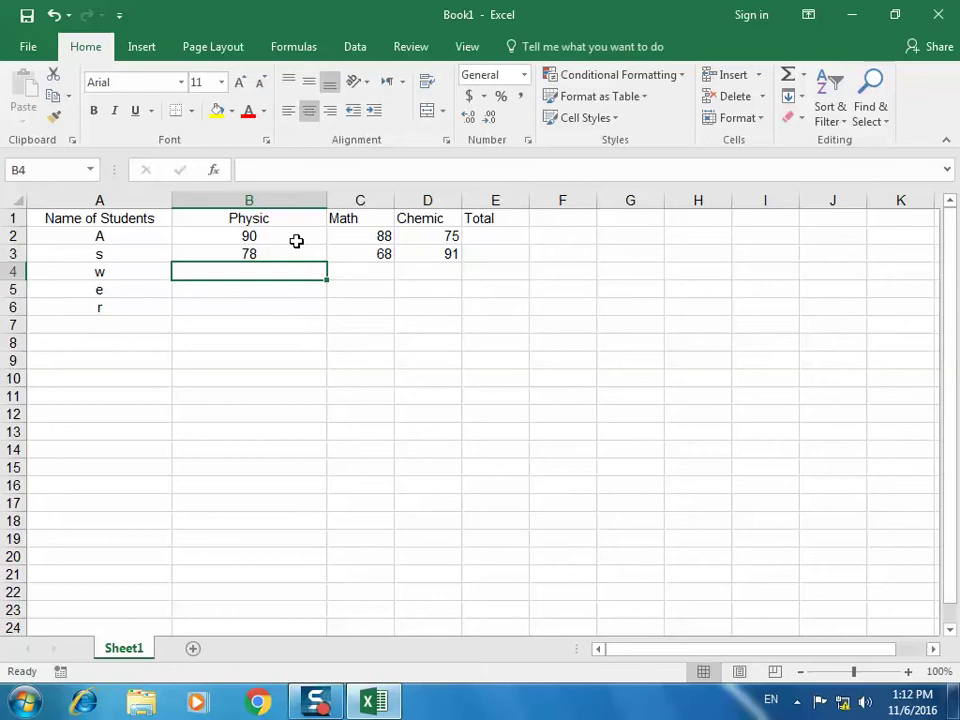
type("65")
key("Right")
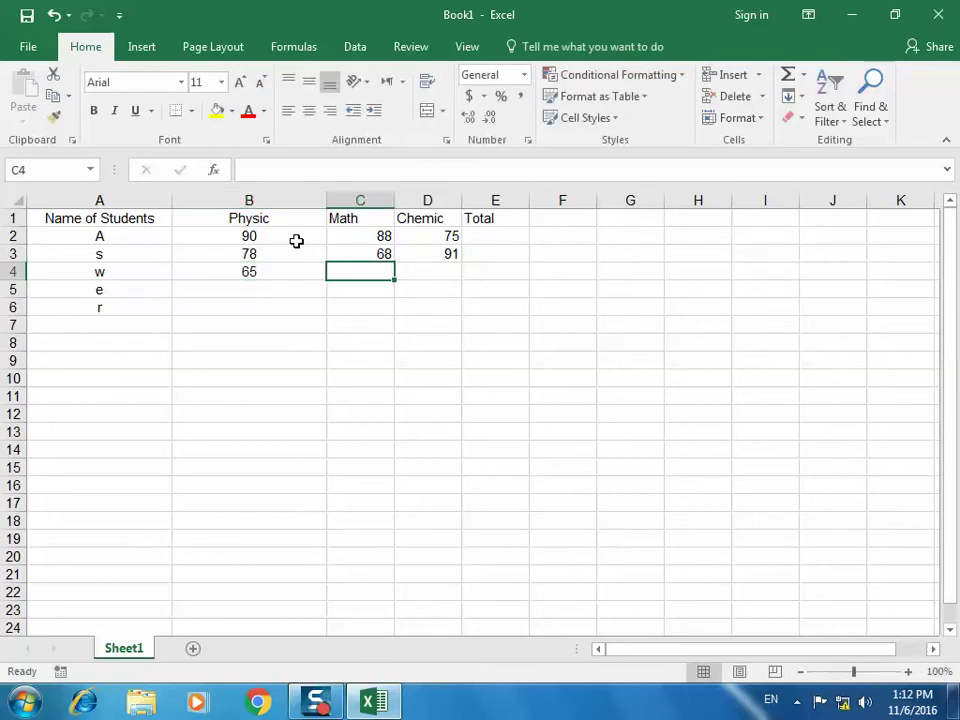
type("54")
key("Right")
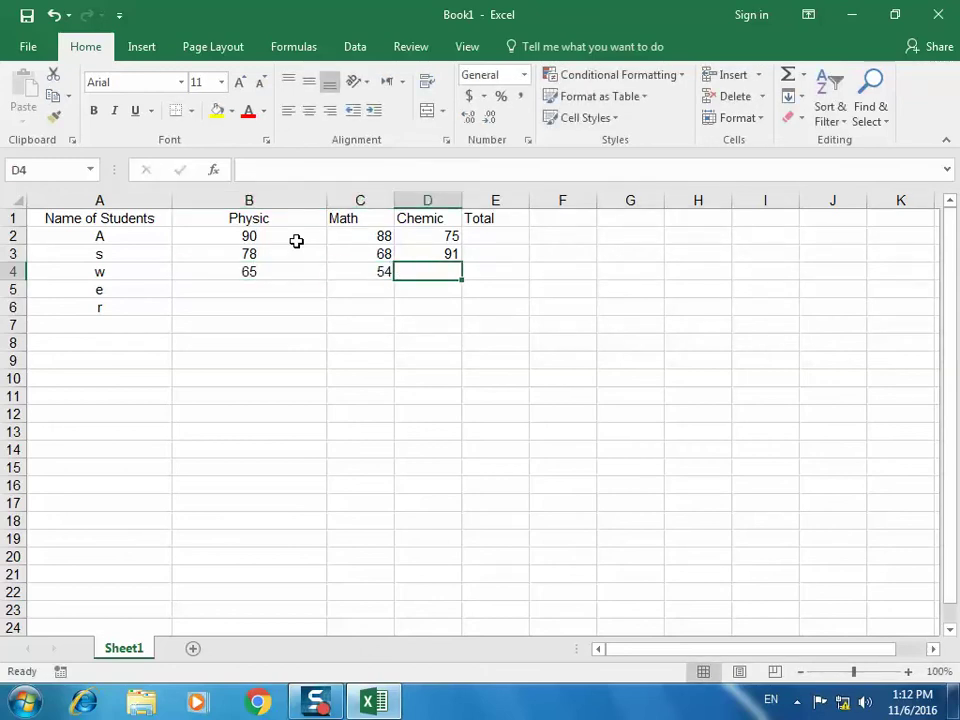
type("78")
key("Return")
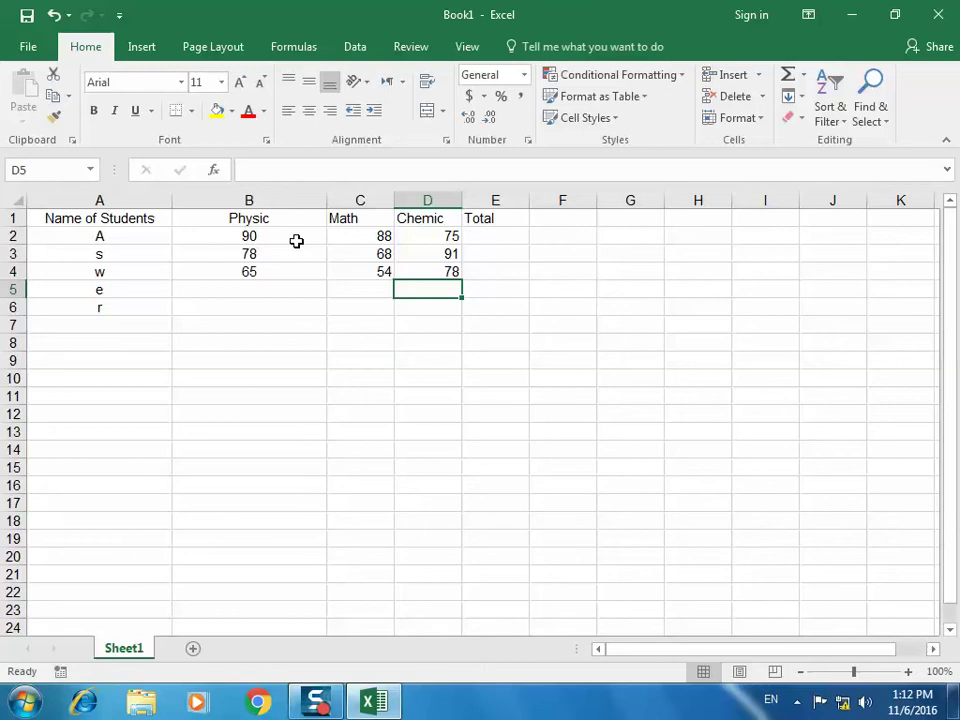
Enter Physic/Math/Chemic scores for e (78, 68, 95) and r (17, 25, 48)
type("95")
key("Left")
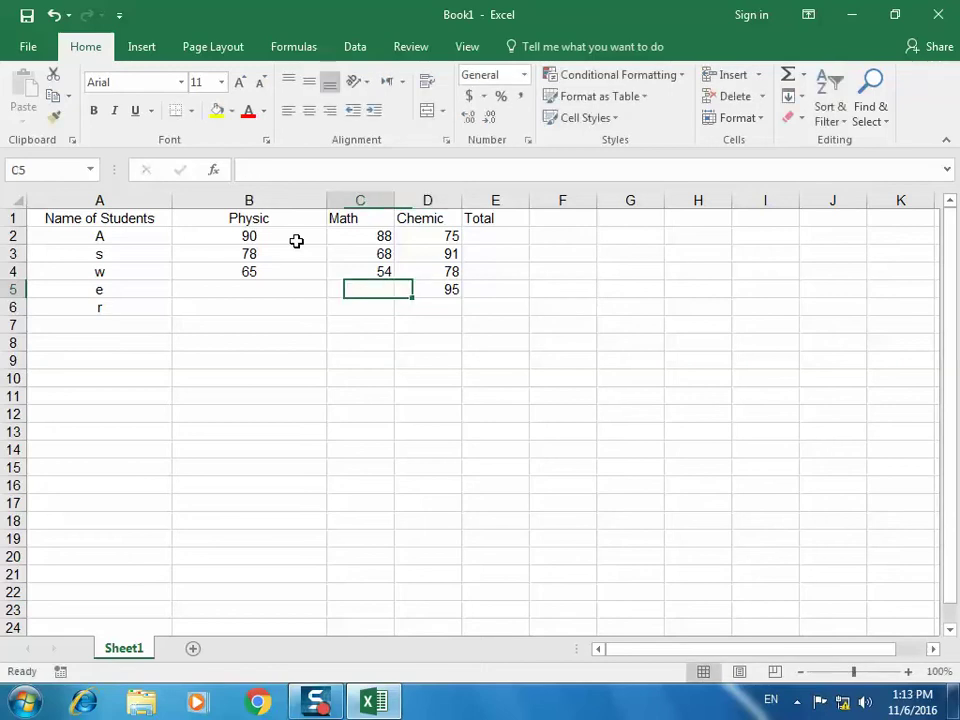
type("68")
key("Return")
key("Left")
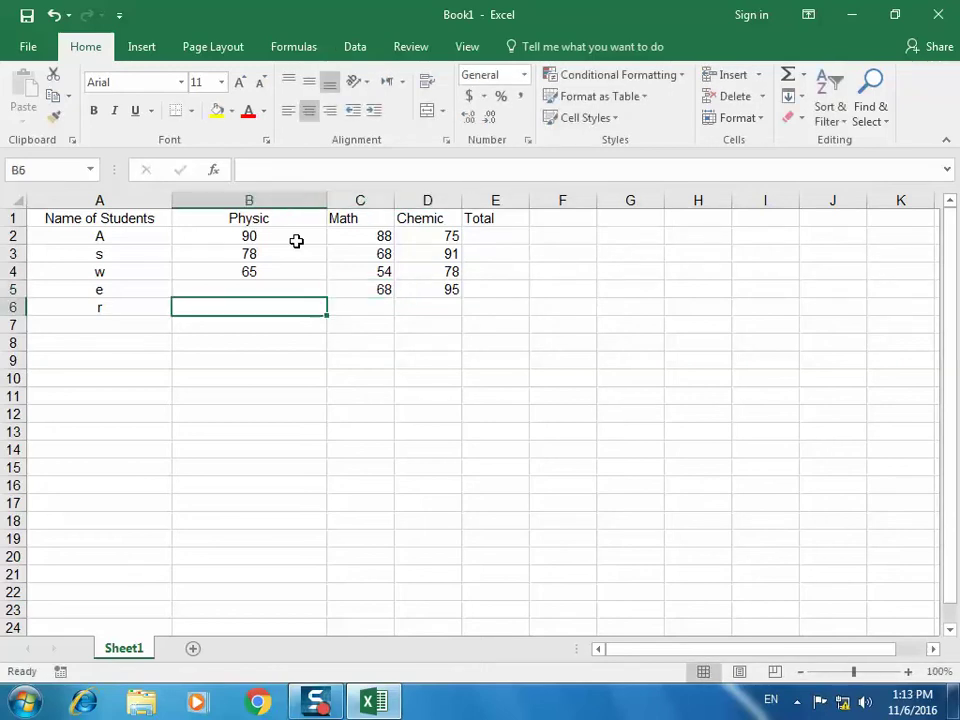
key("Up")
type("78")
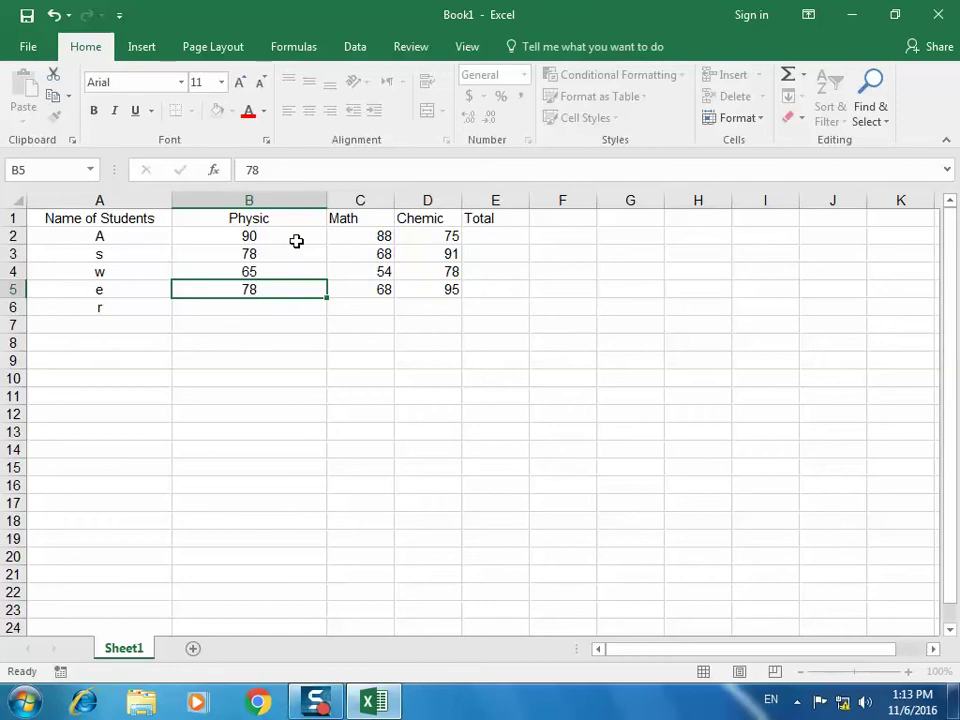
key("Return")
type("17")
key("ctrl+Return")
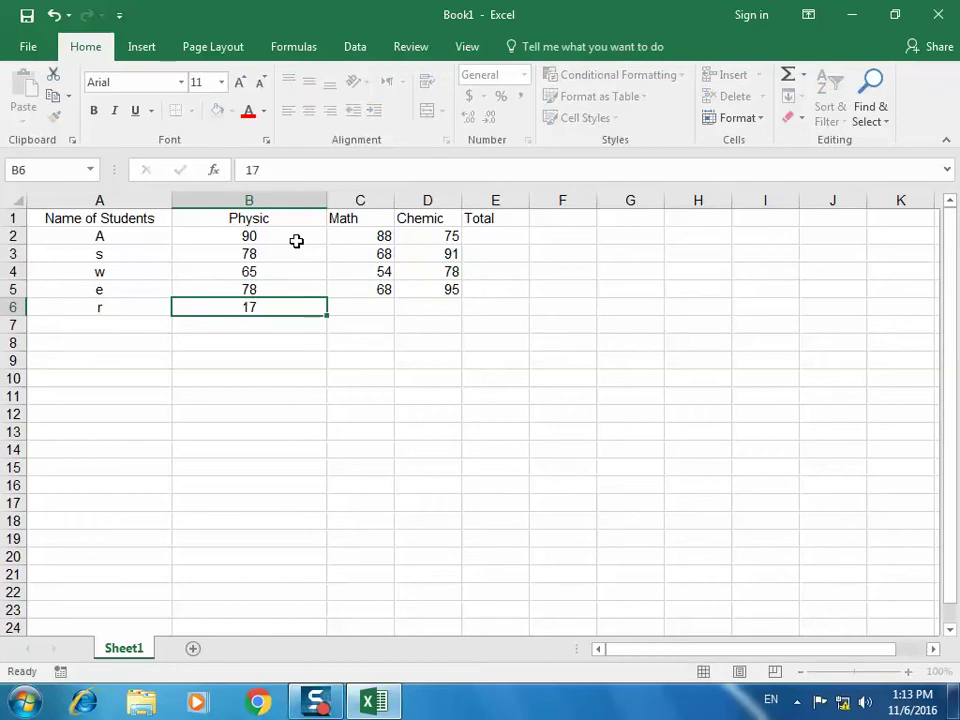
key("Right")
type("25")
key("Right")
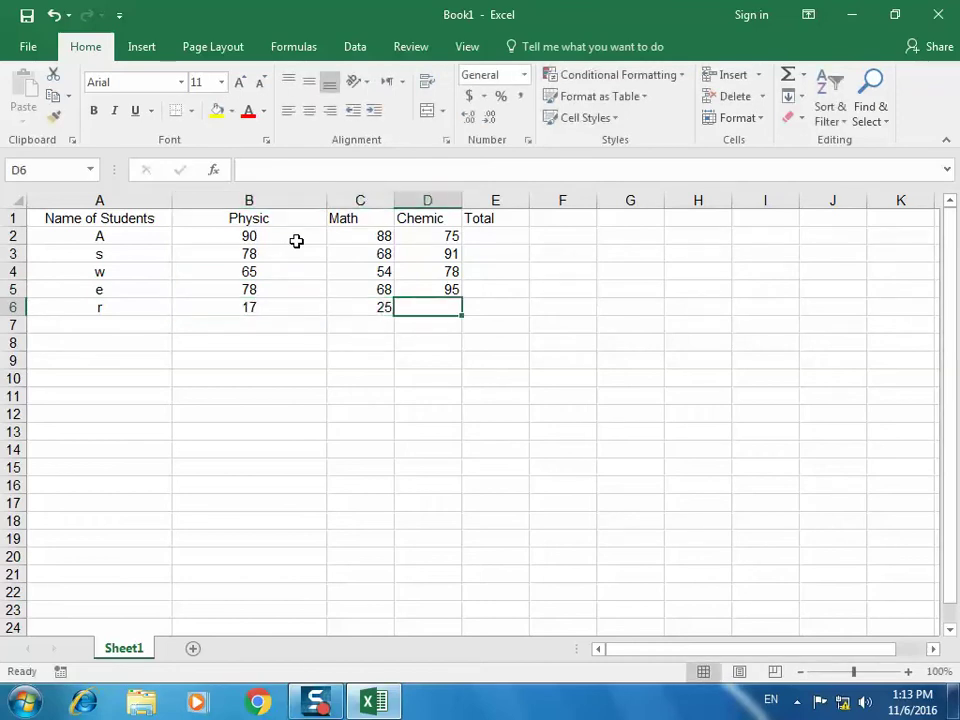
type("48")
key("Return")
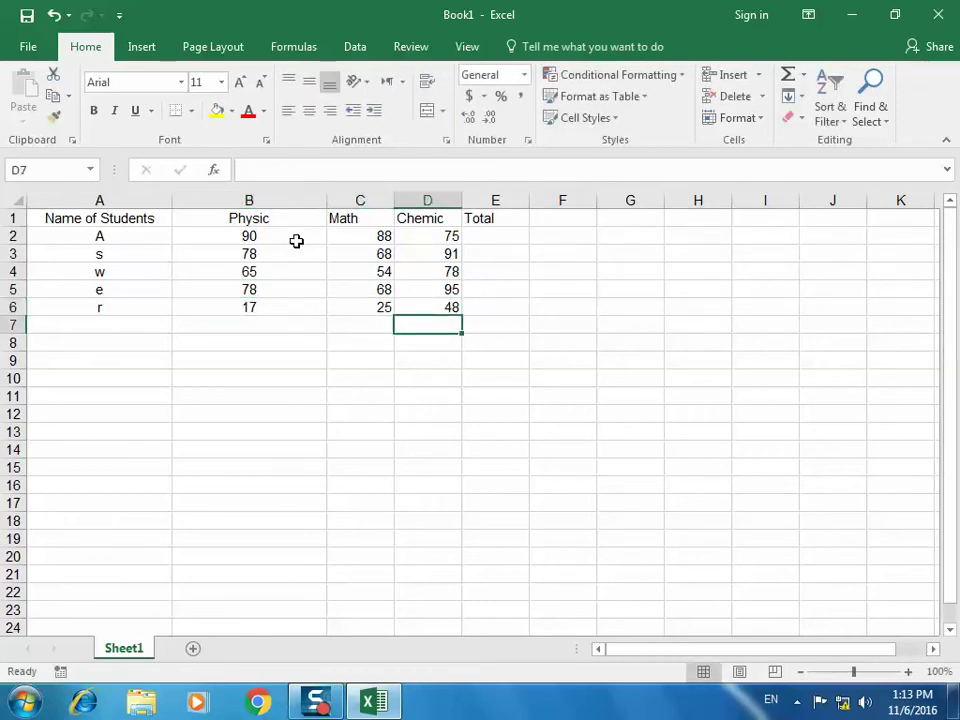
key("Up")
key("Up")
key("Up")
key("Up")
key("Up")
key("Up")
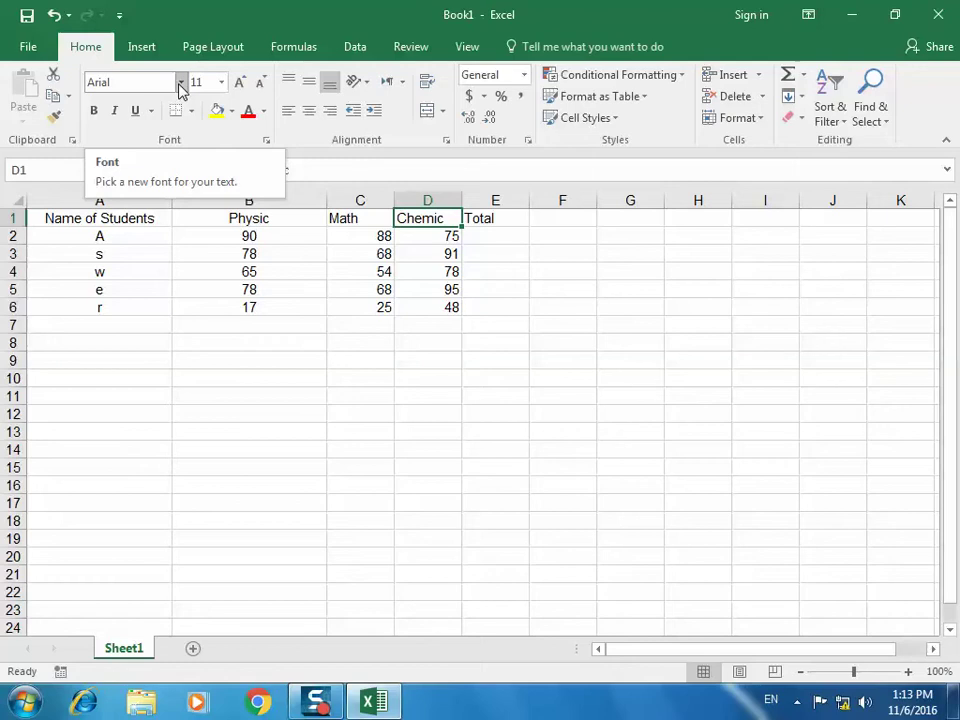
Apply the Aharoni font to the header row A1:E1
left_click(181, 86)
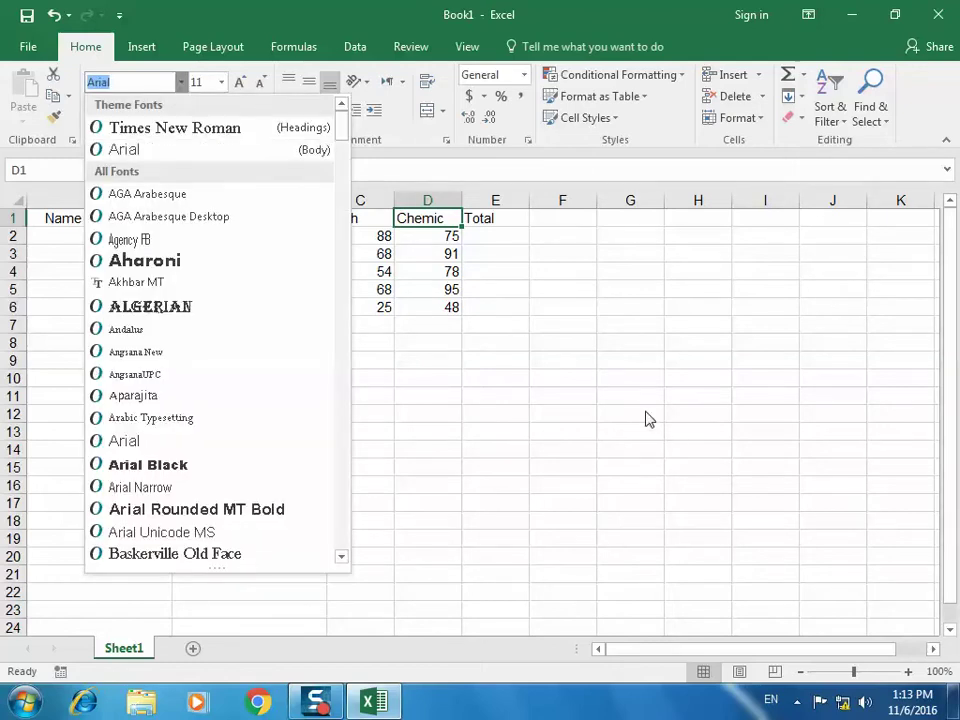
left_click(646, 419)
left_click(119, 217)
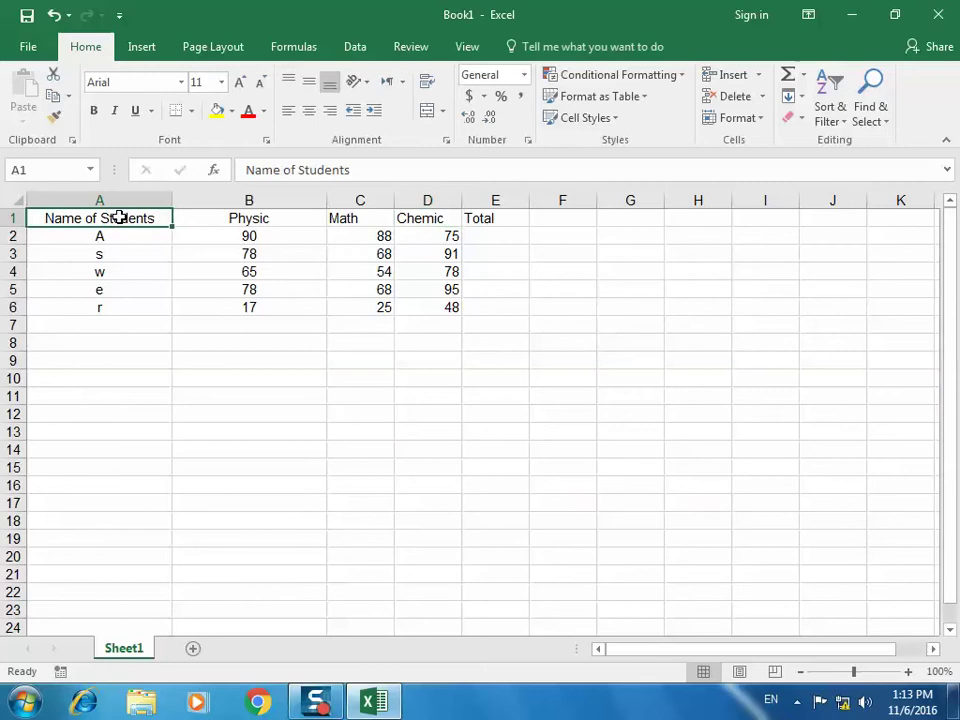
left_click_drag(119, 217, 481, 216)
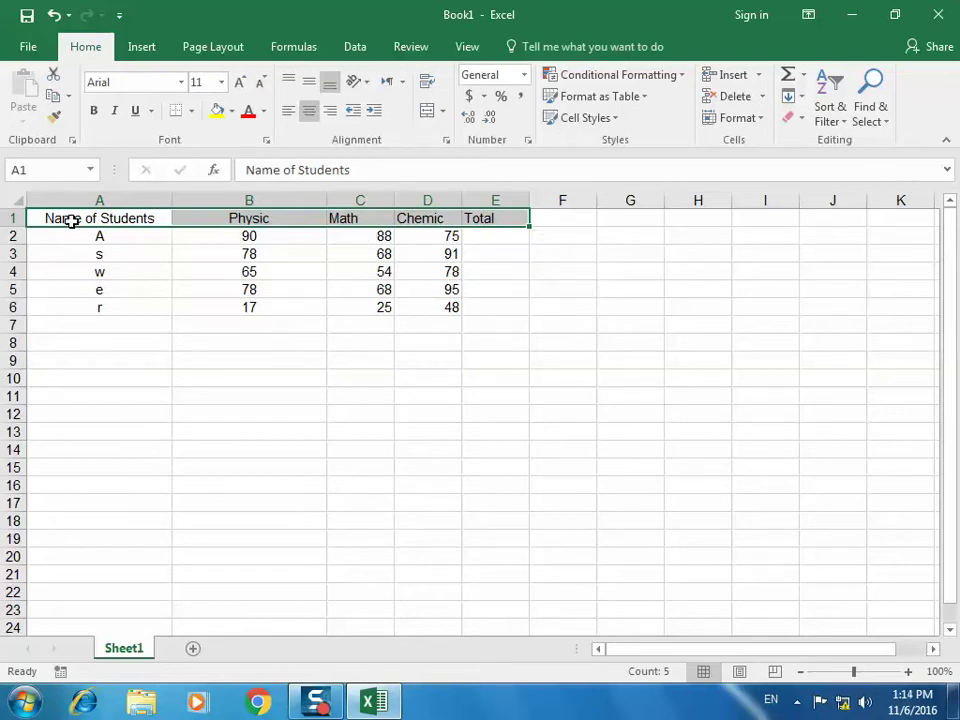
left_click(182, 84)
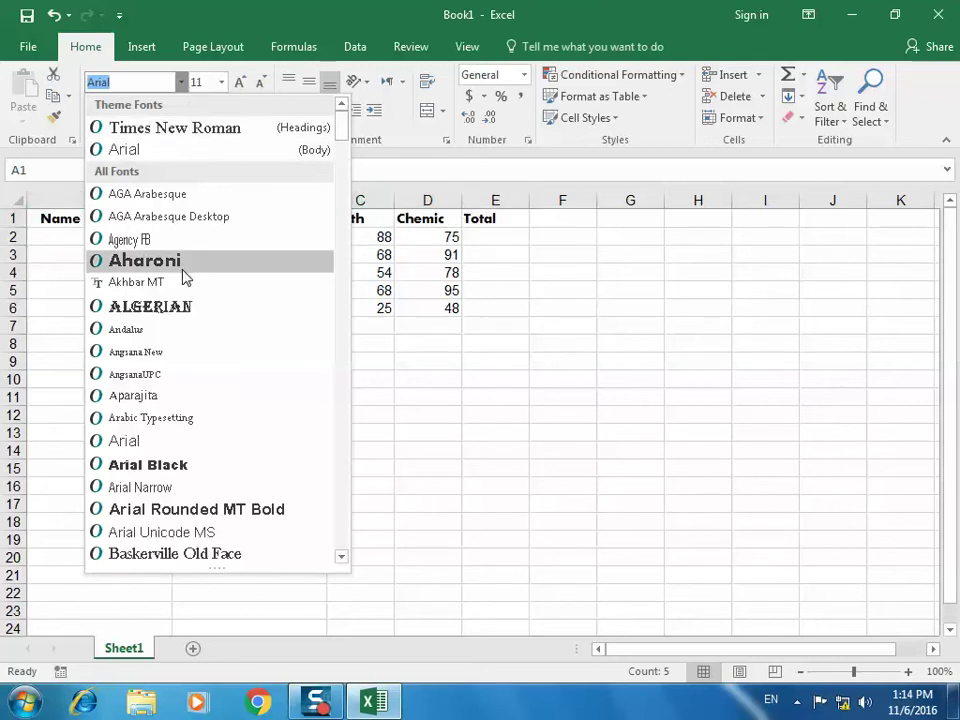
left_click(184, 266)
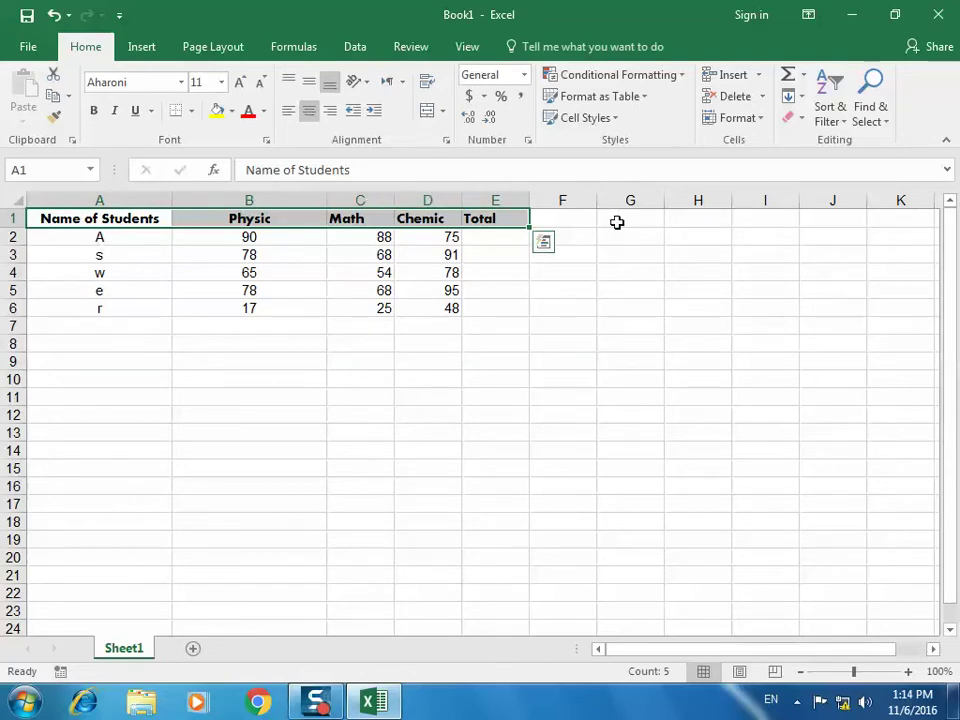
Set the header row to 14 point, then adjust it step by step to 16 point
left_click(221, 82)
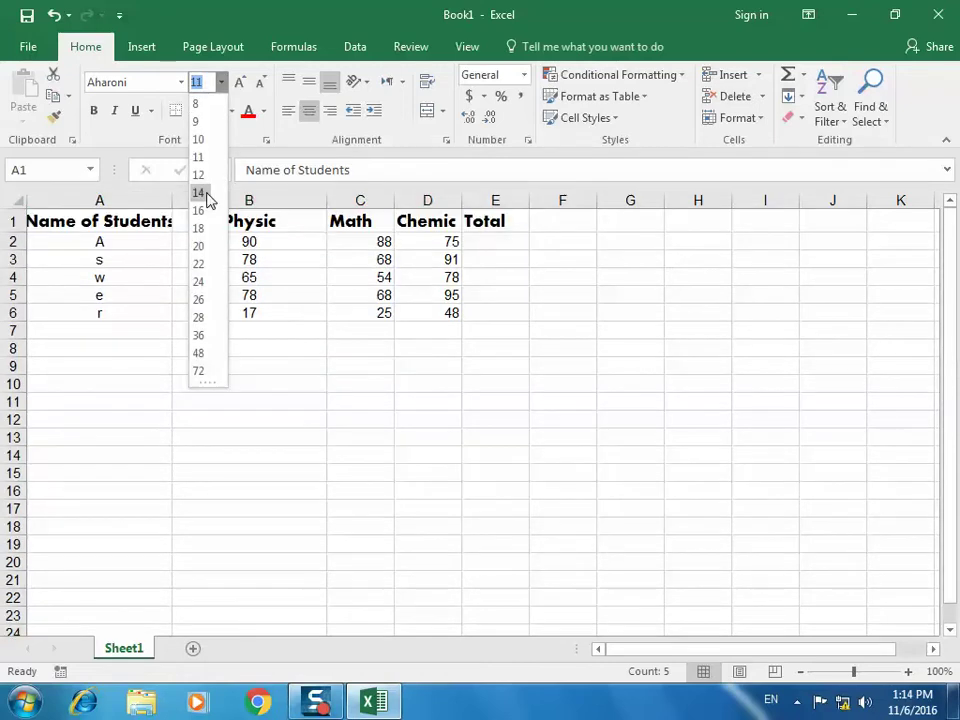
left_click(208, 193)
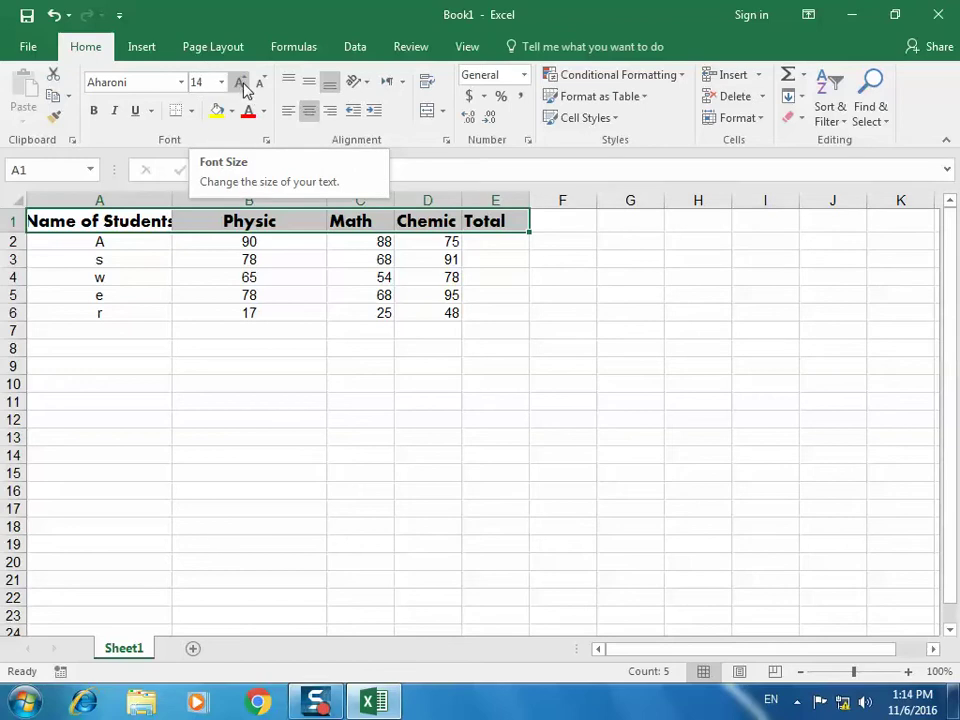
left_click(242, 88)
left_click(259, 88)
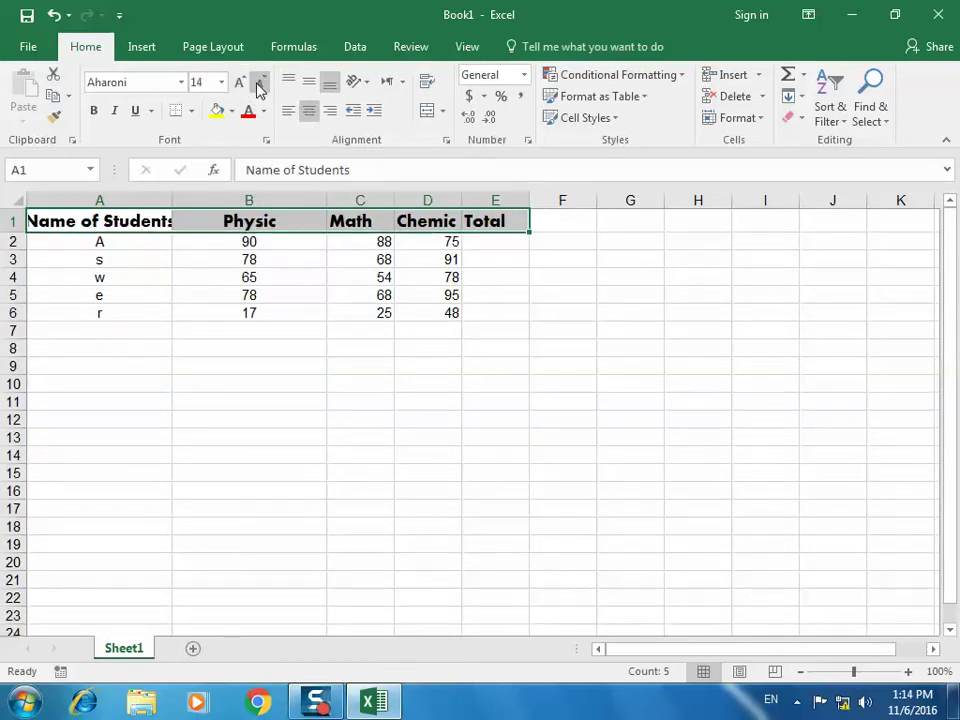
left_click(259, 88)
left_click(258, 87)
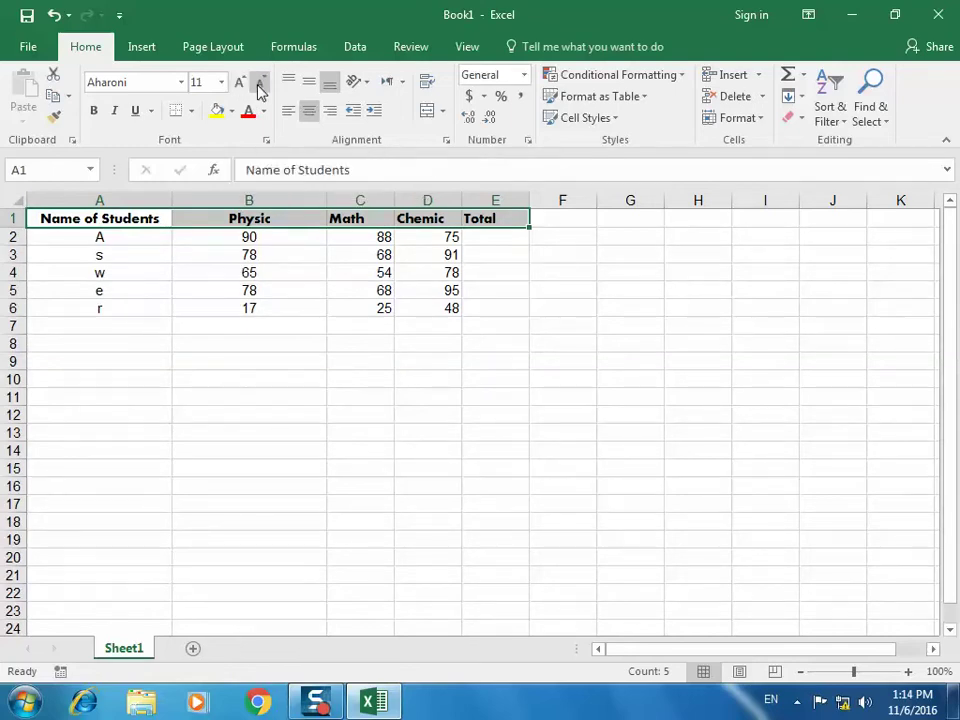
left_click(259, 88)
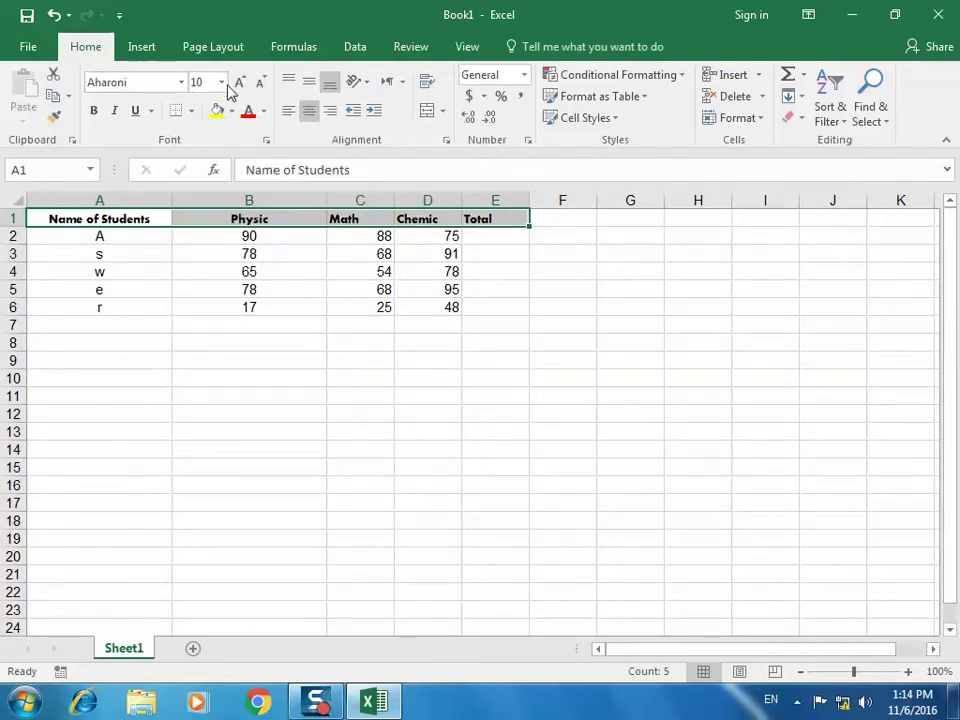
left_click(240, 87)
left_click(240, 87)
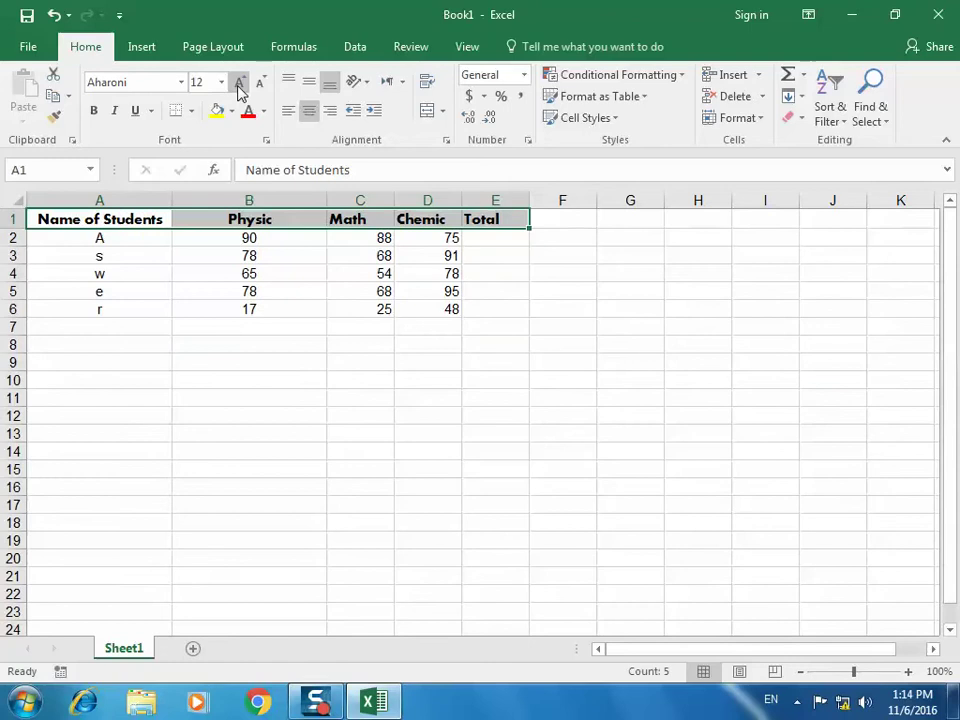
left_click(240, 87)
left_click(240, 87)
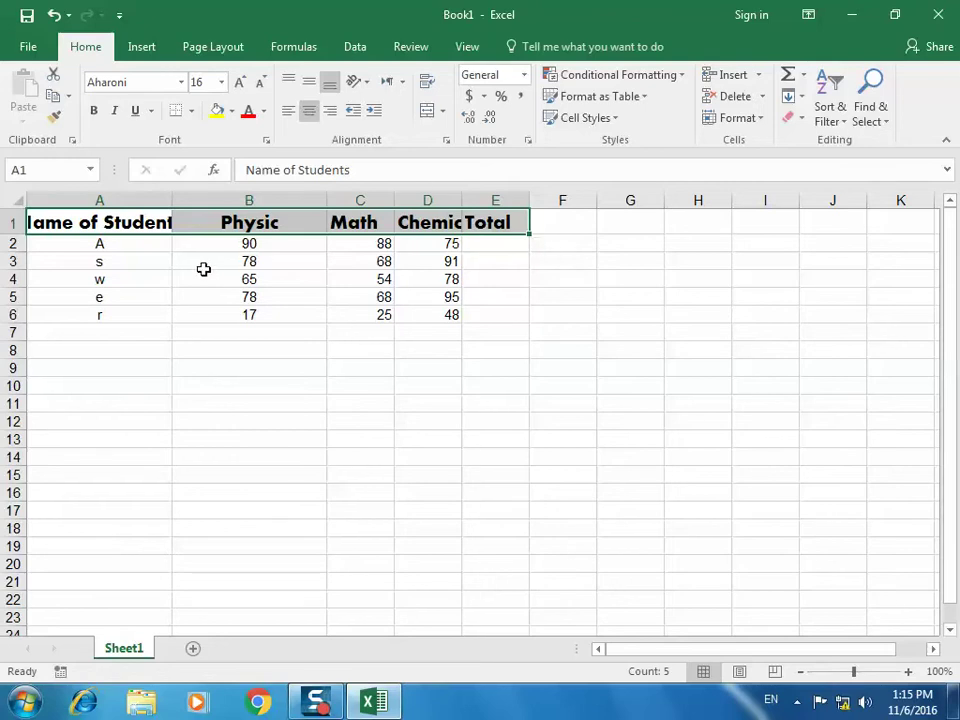
Widen column A to fit Name of Students and column D to fit Chemic
left_click_drag(169, 196, 206, 193)
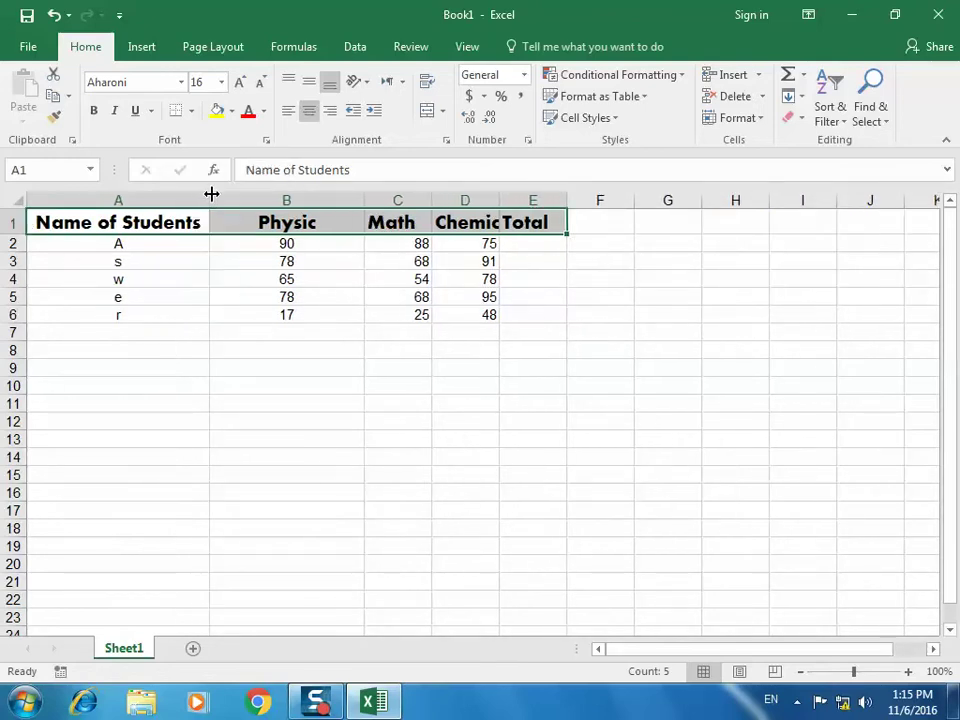
left_click_drag(212, 193, 219, 193)
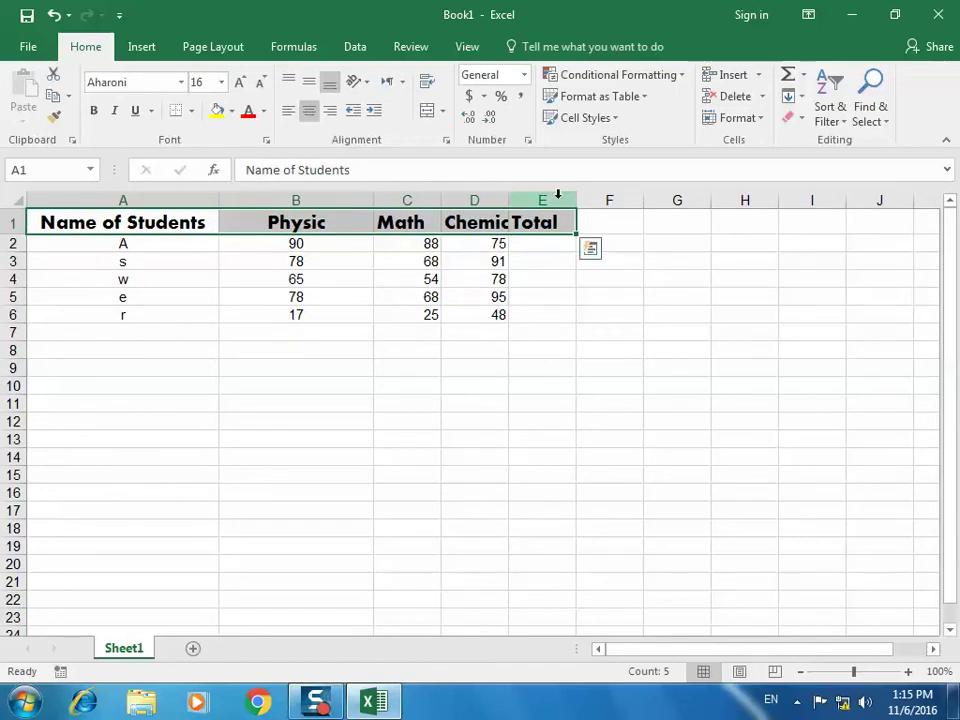
left_click_drag(509, 201, 530, 201)
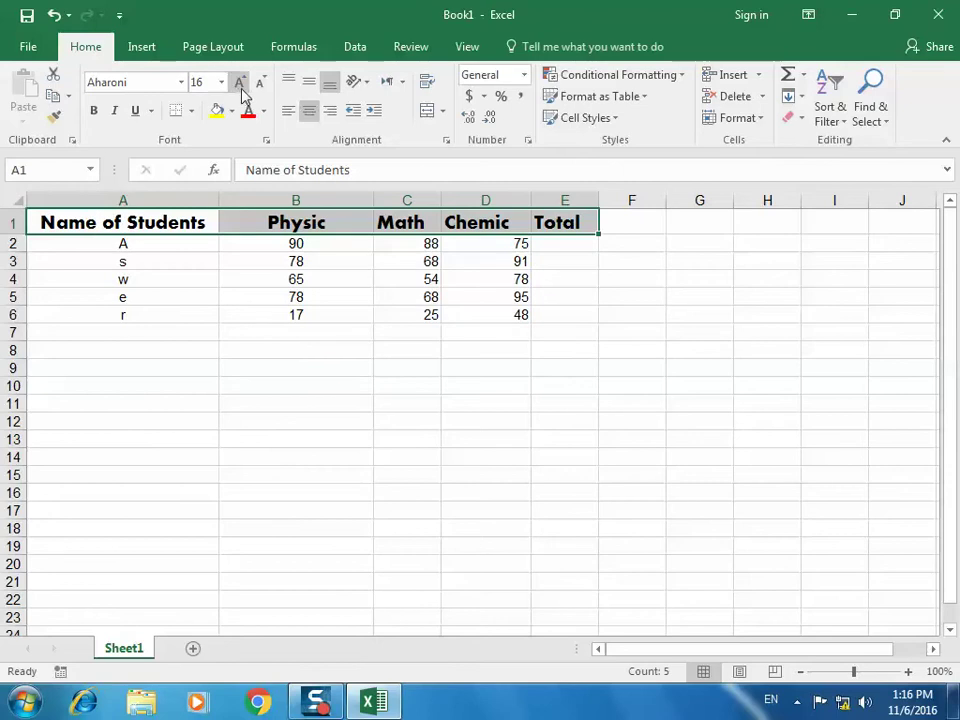
Format the header row as bold, italic, underlined Times New Roman
left_click(96, 111)
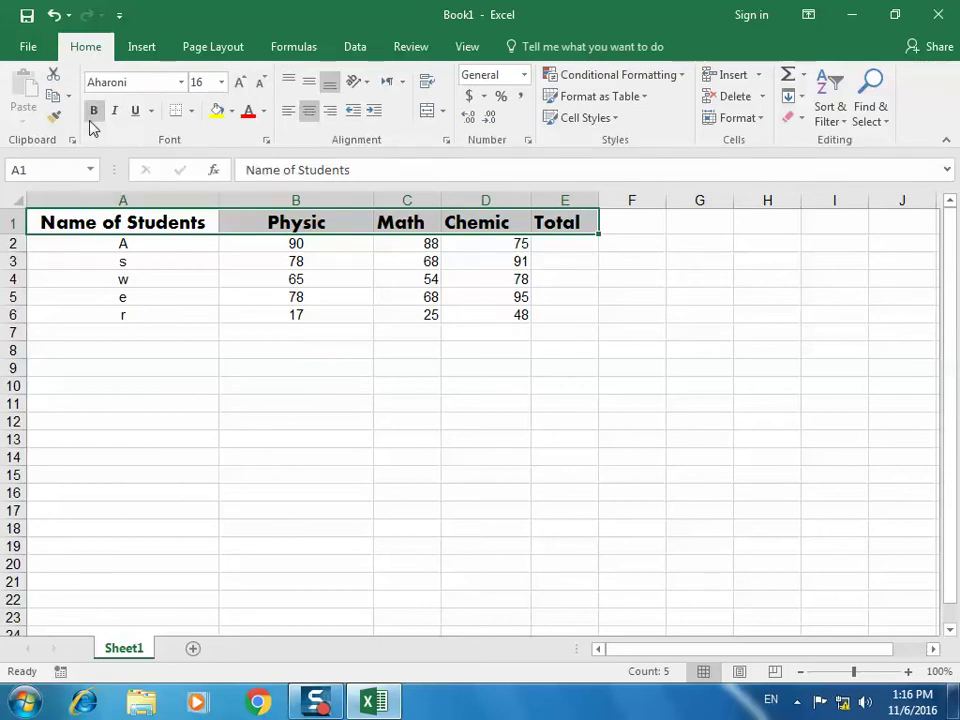
left_click(181, 83)
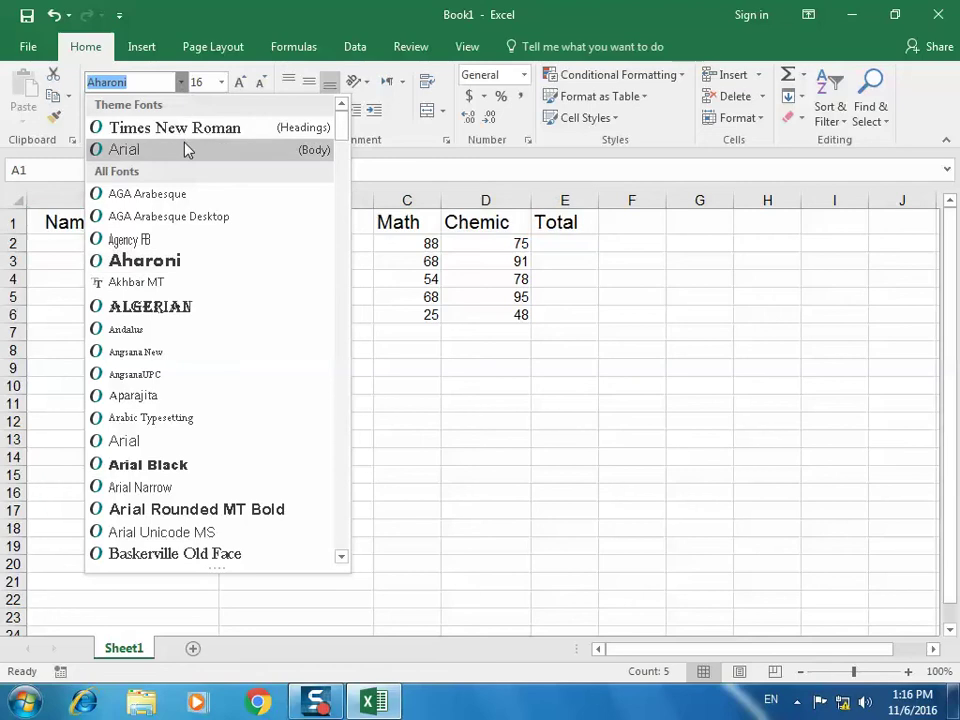
left_click(186, 128)
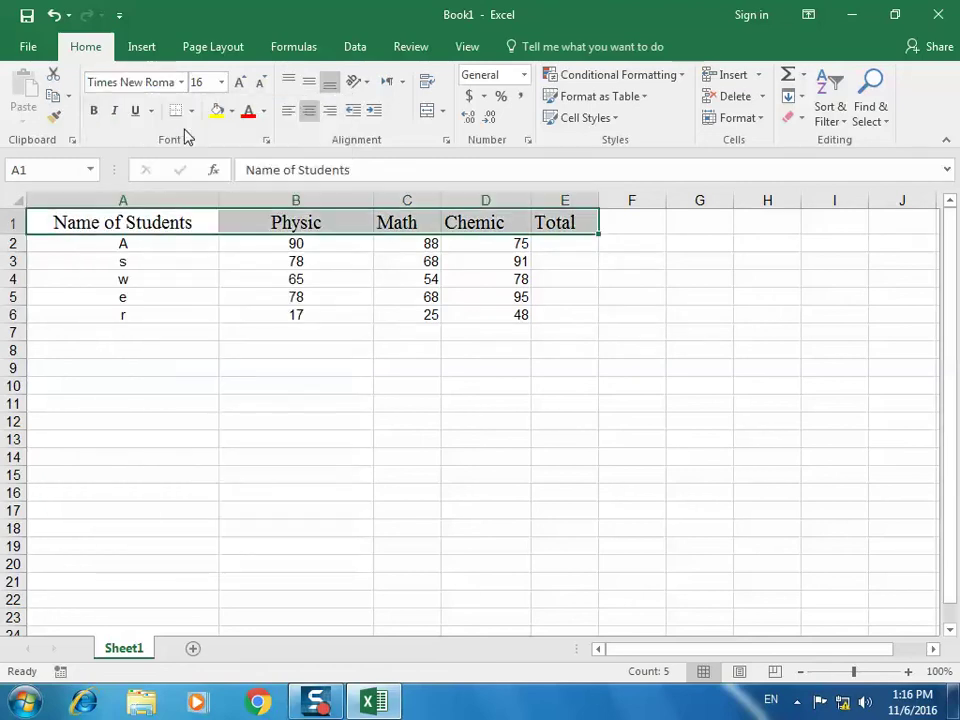
left_click(96, 119)
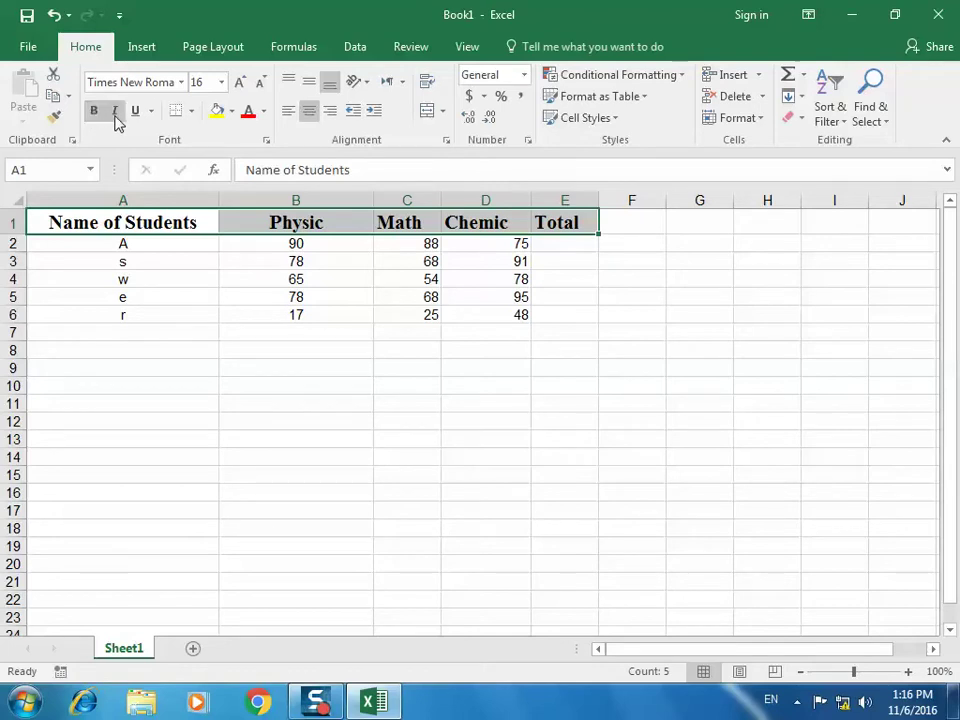
left_click(116, 112)
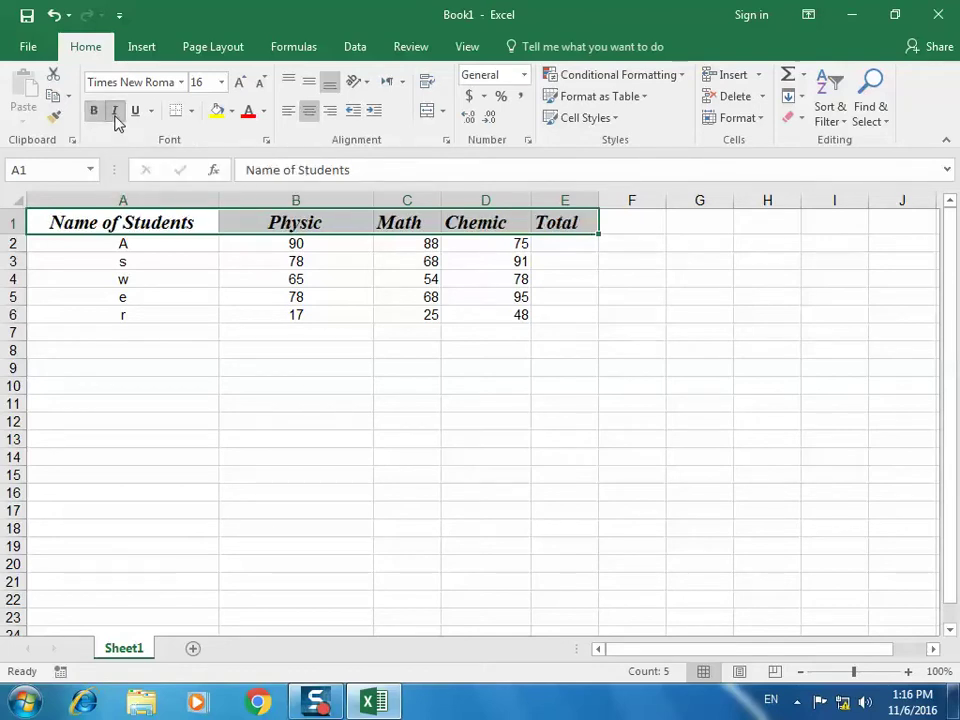
left_click(135, 112)
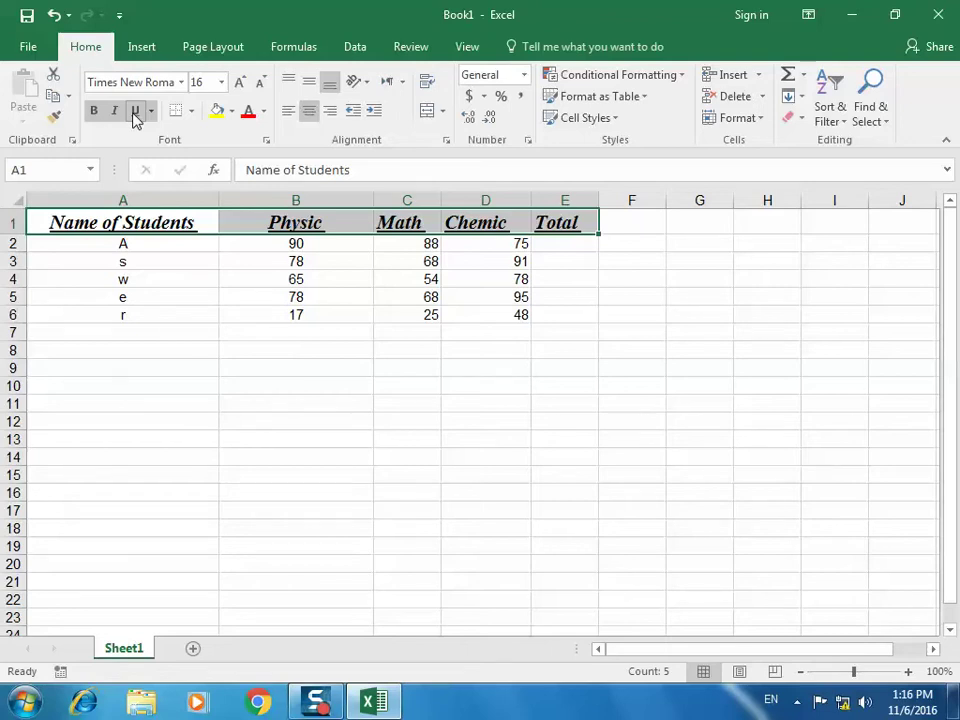
Apply a custom light green font colour to the header row text via More Colors
left_click(262, 115)
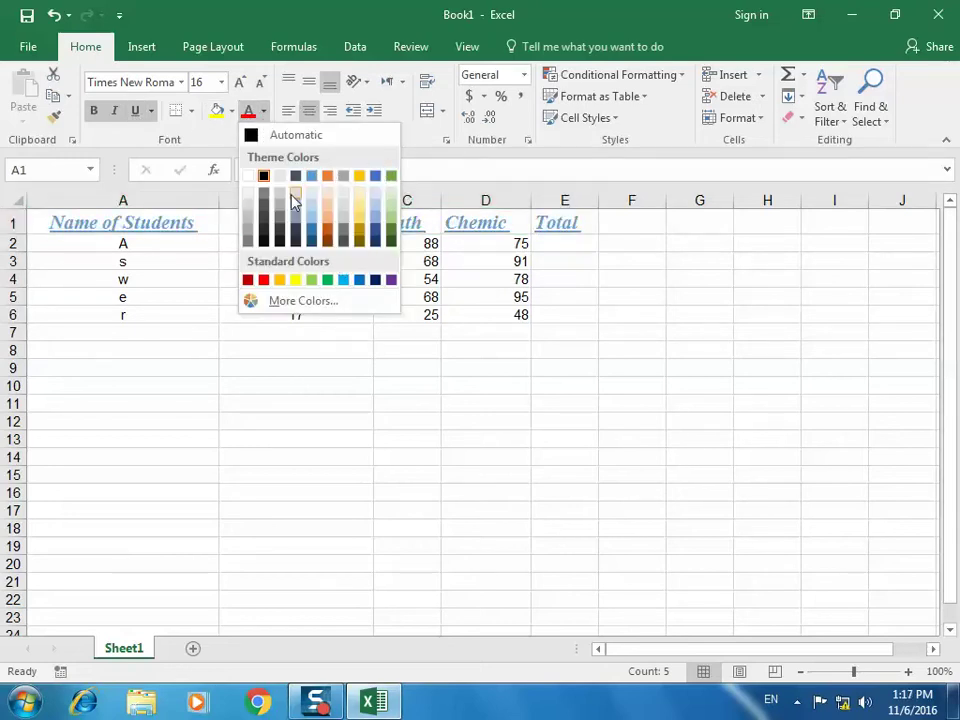
left_click(272, 301)
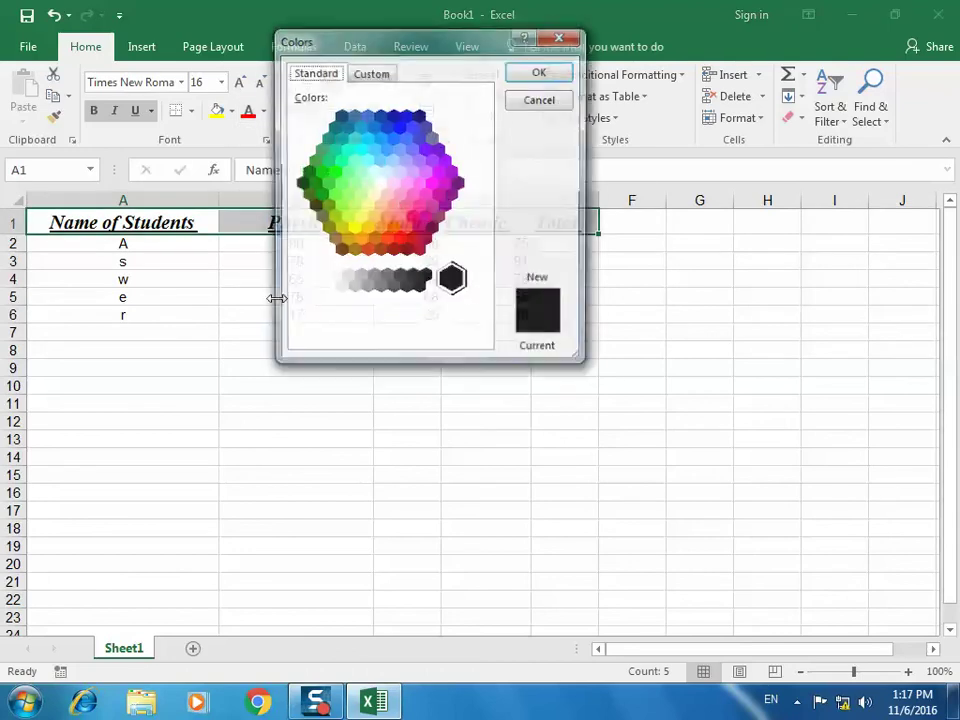
left_click(389, 196)
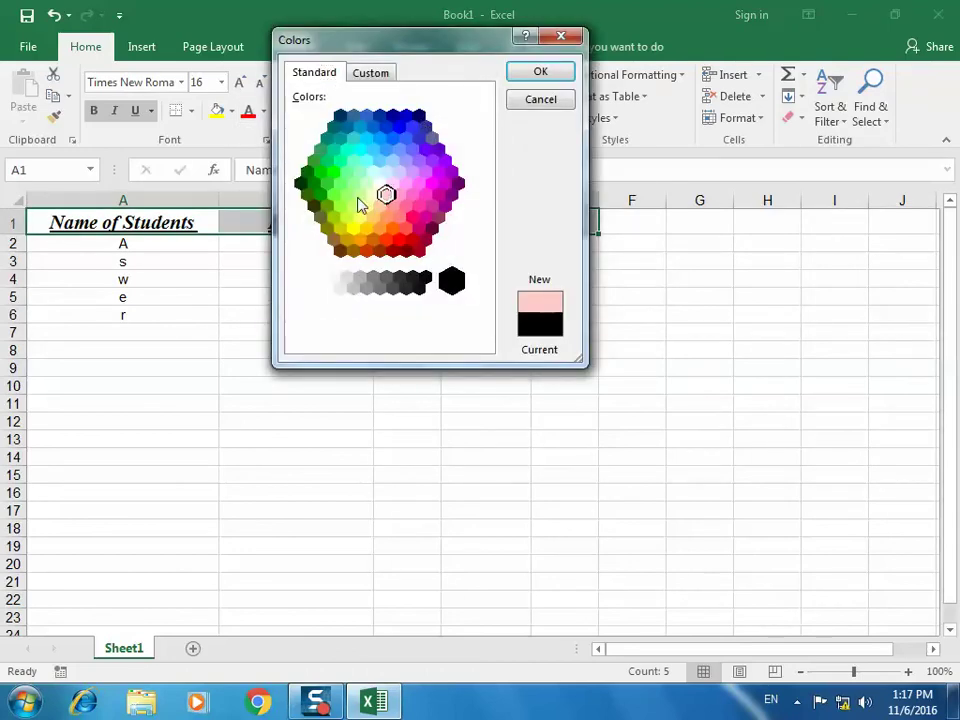
left_click(359, 196)
left_click(356, 76)
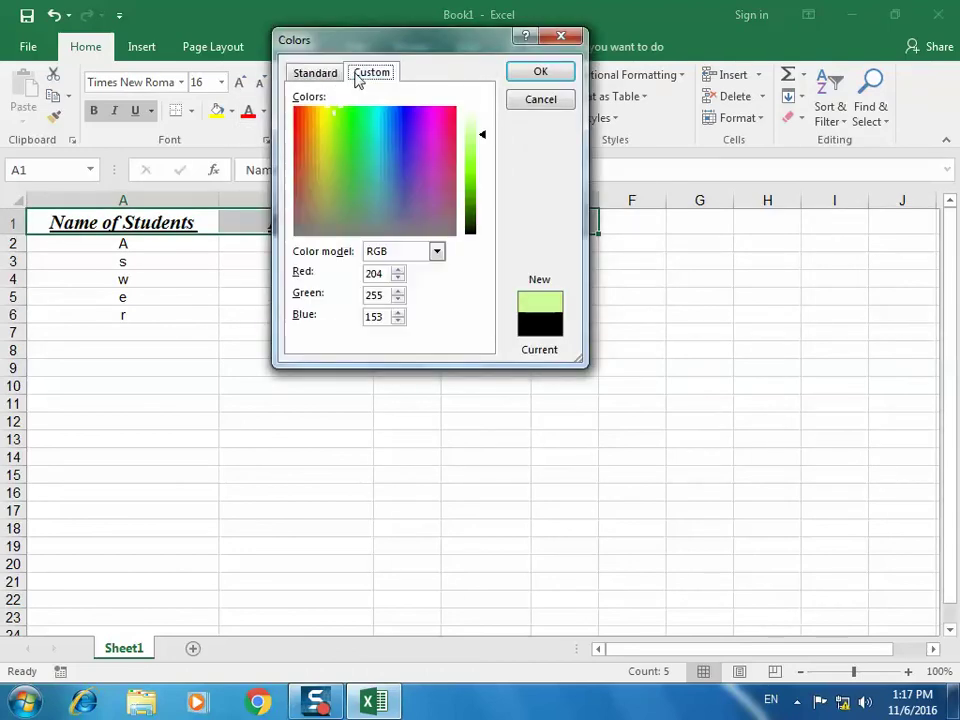
left_click(327, 125)
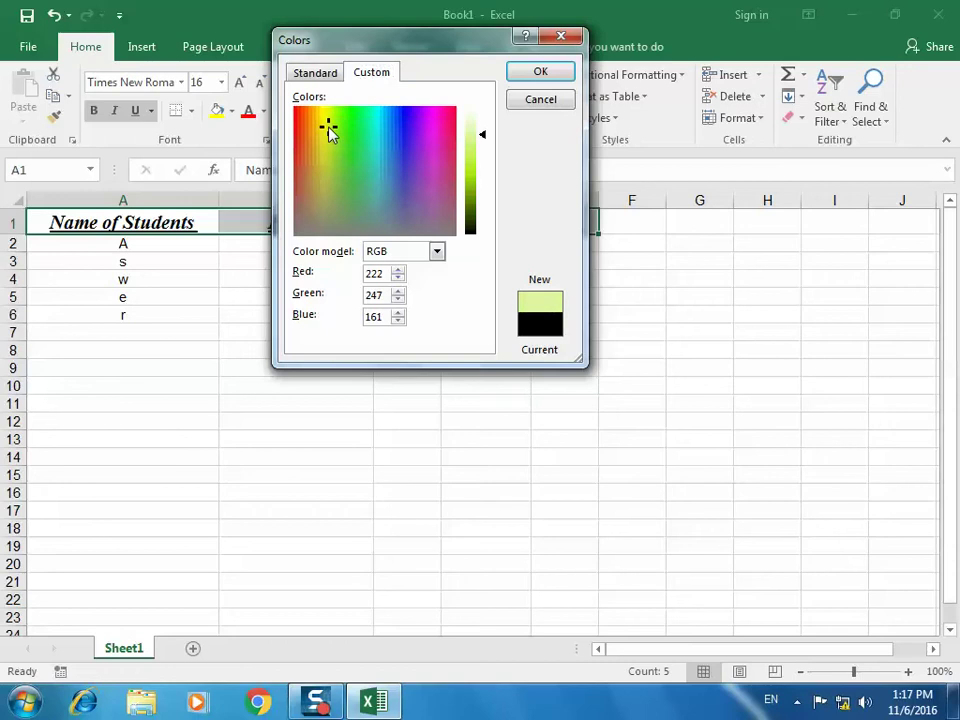
left_click_drag(328, 127, 346, 119)
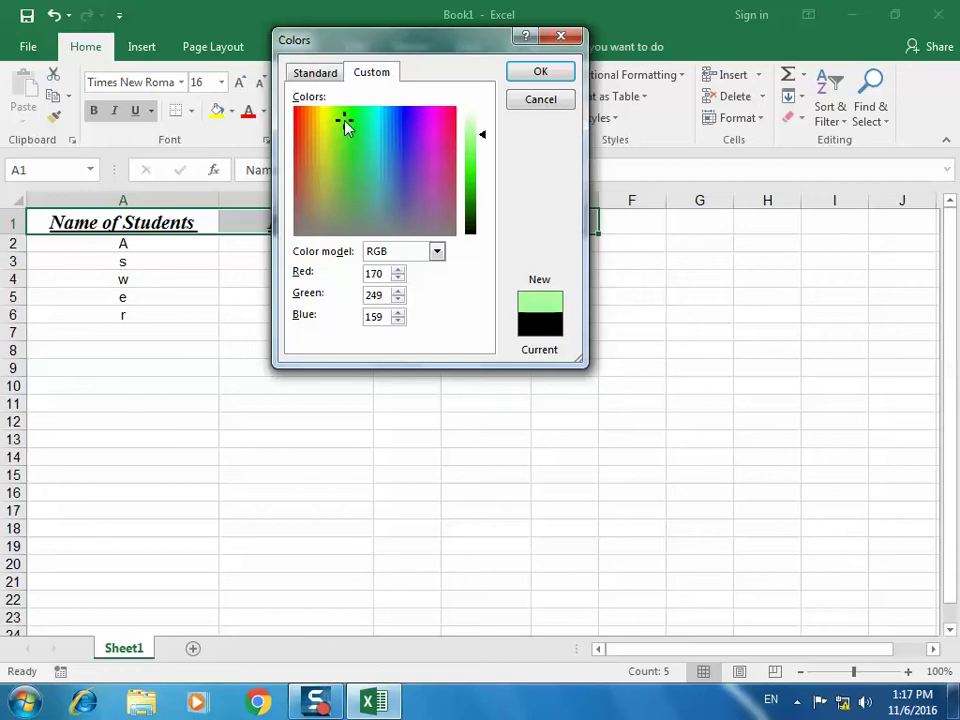
left_click(541, 74)
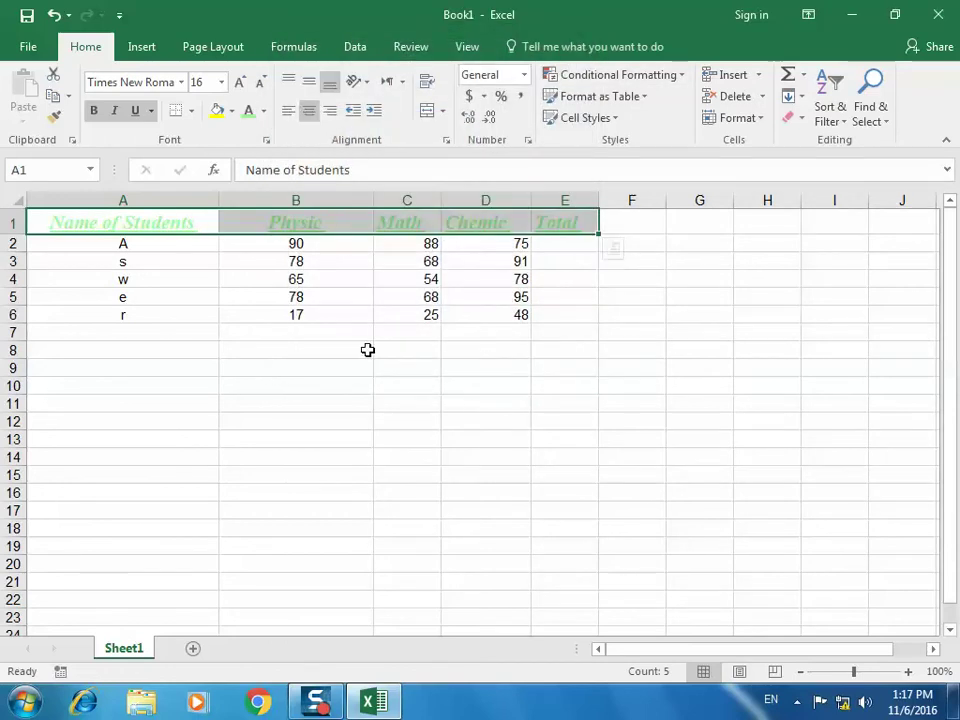
Change the header text to dark green from the Font Color palette and check the result
left_click(264, 111)
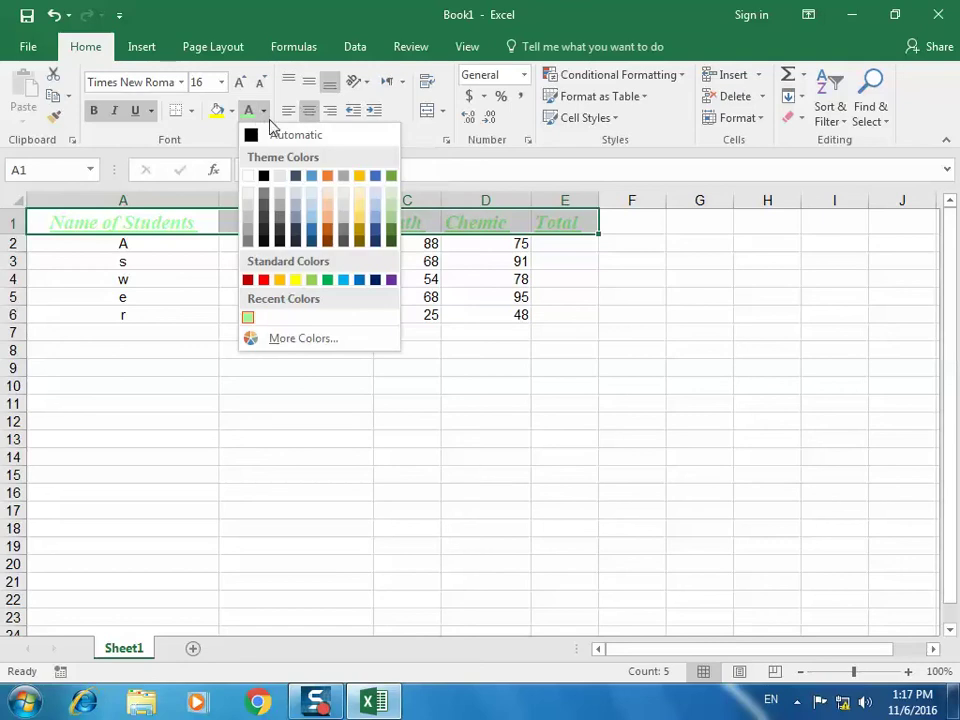
left_click(391, 226)
left_click(321, 351)
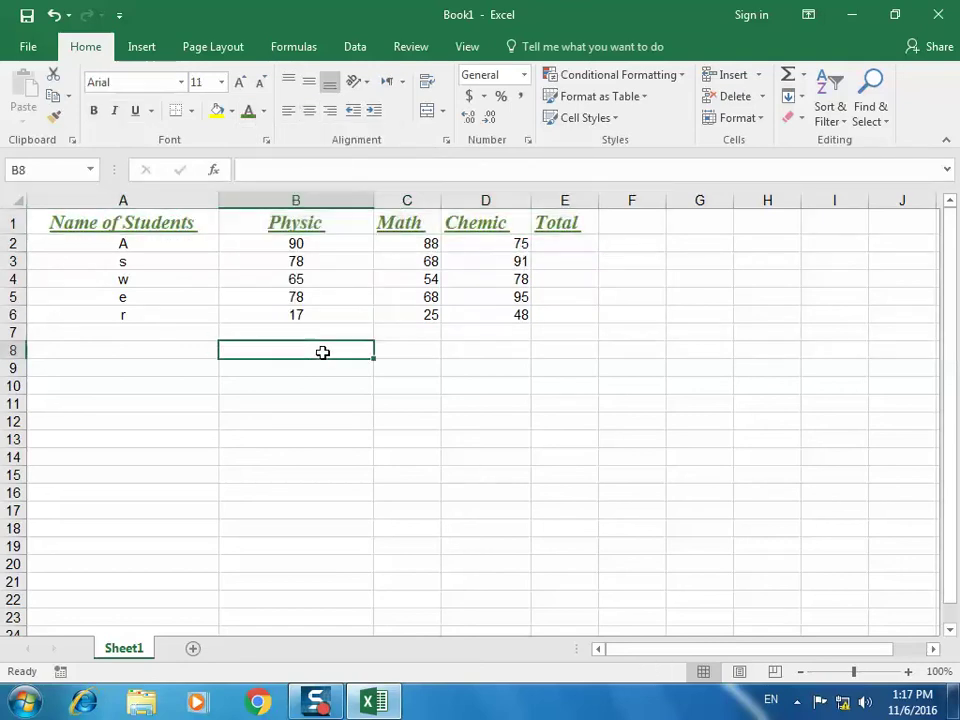
left_click(117, 222)
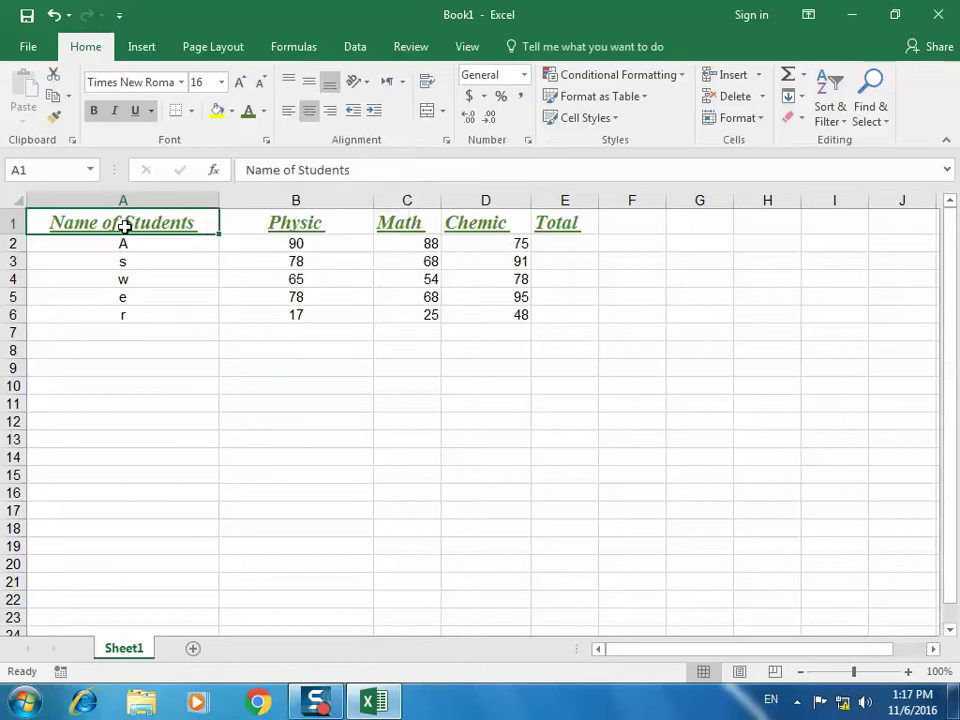
Give the header row A1:E1 a light green background fill
mouse_move(124, 221)
left_mouse_down()
mouse_move(447, 238)
mouse_move(540, 220)
left_mouse_up()
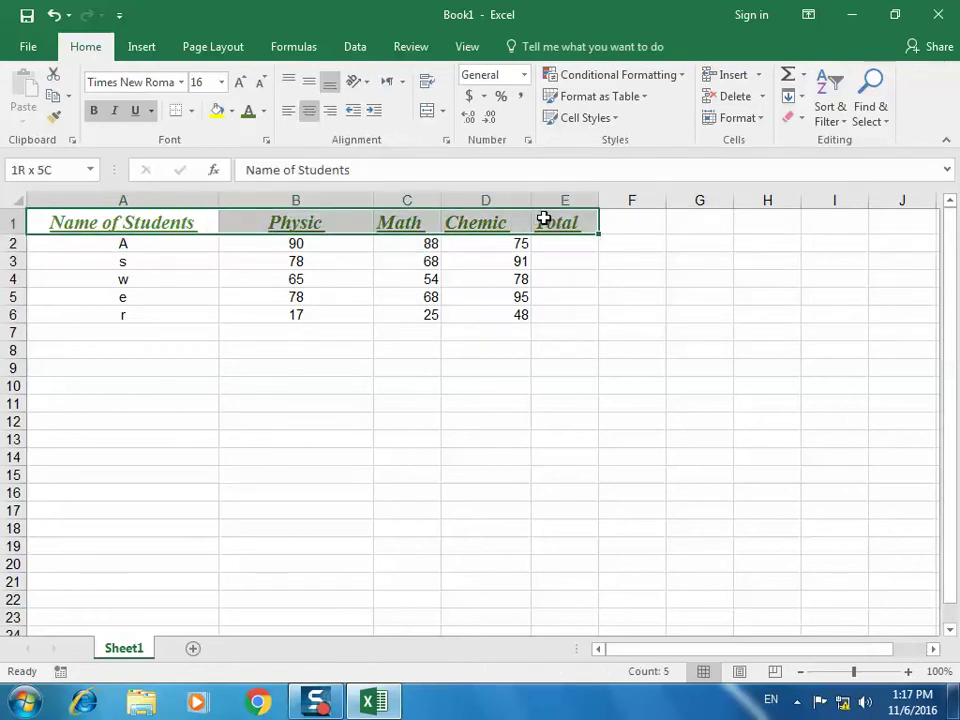
left_click(231, 111)
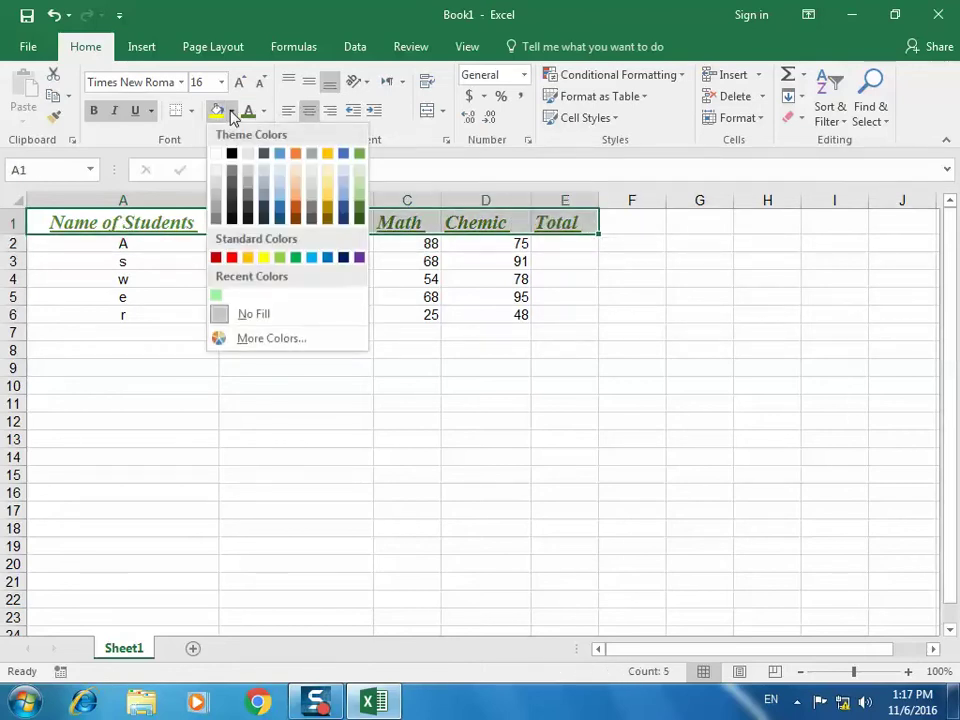
left_click(361, 178)
left_click(362, 297)
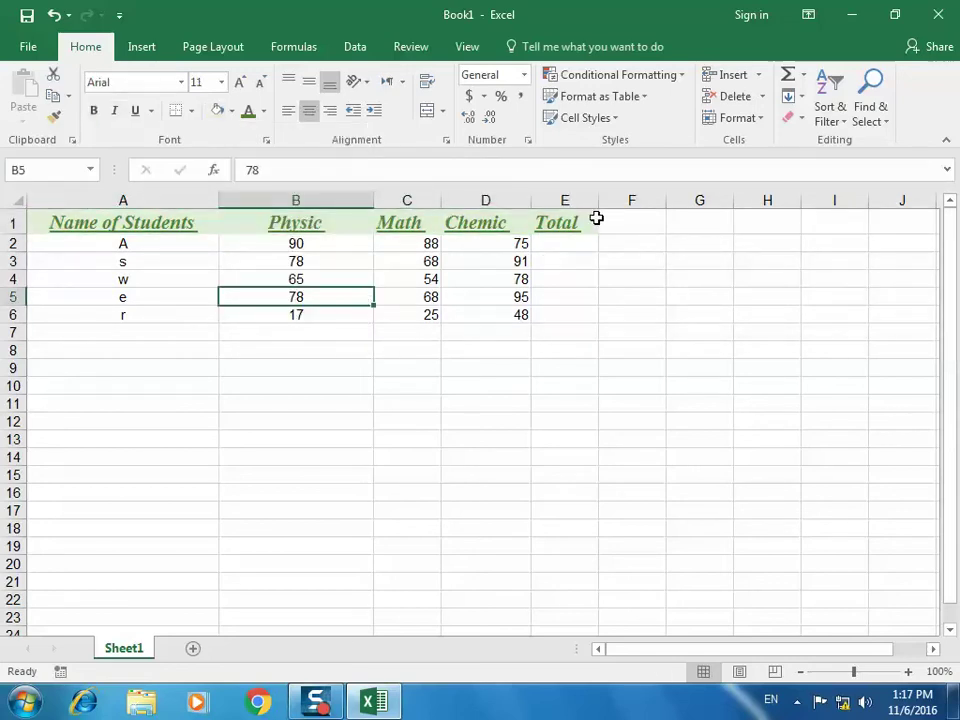
Check the Total, Chemic, Math, Physic and Name of Students header cells, then select the whole table
left_click(574, 221)
left_click(450, 228)
left_click(411, 227)
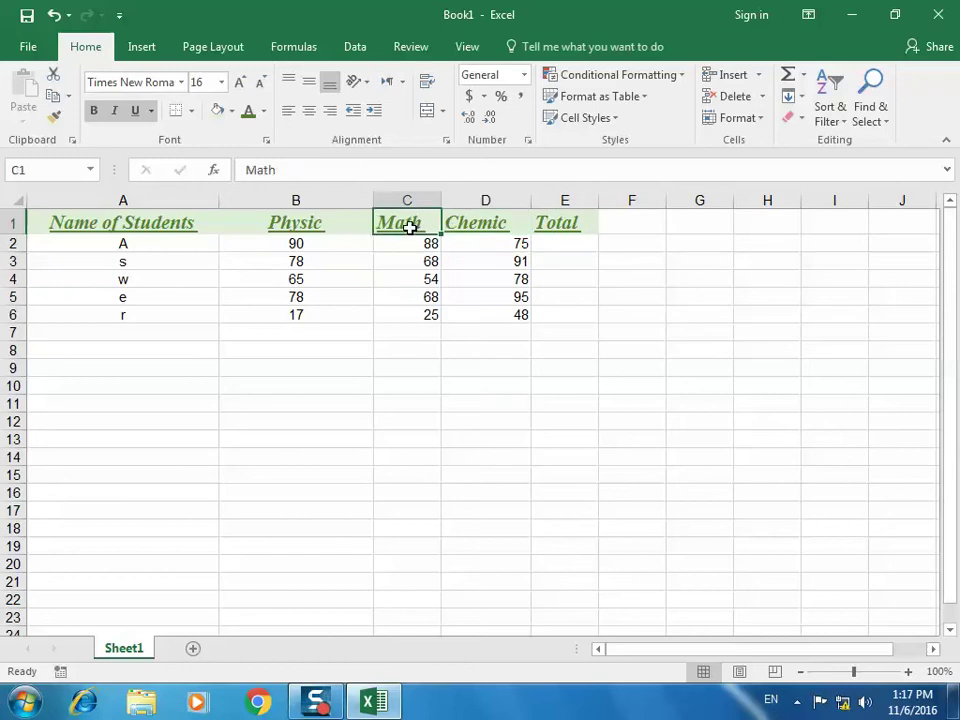
left_click(280, 223)
left_click(166, 225)
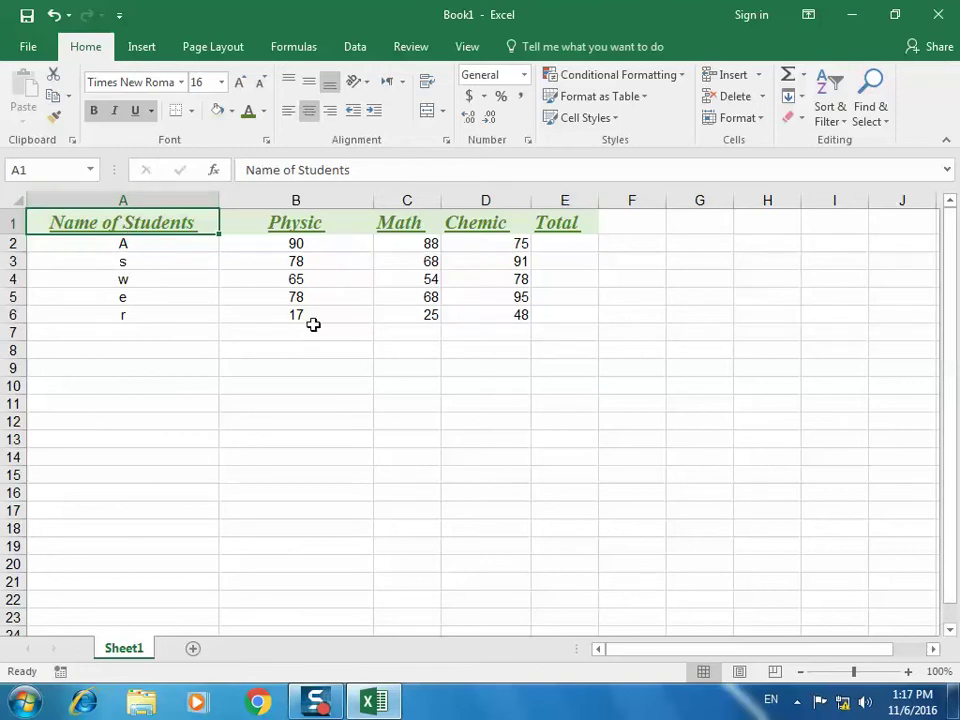
mouse_move(183, 216)
left_mouse_down()
mouse_move(487, 234)
mouse_move(568, 323)
mouse_move(572, 306)
left_mouse_up()
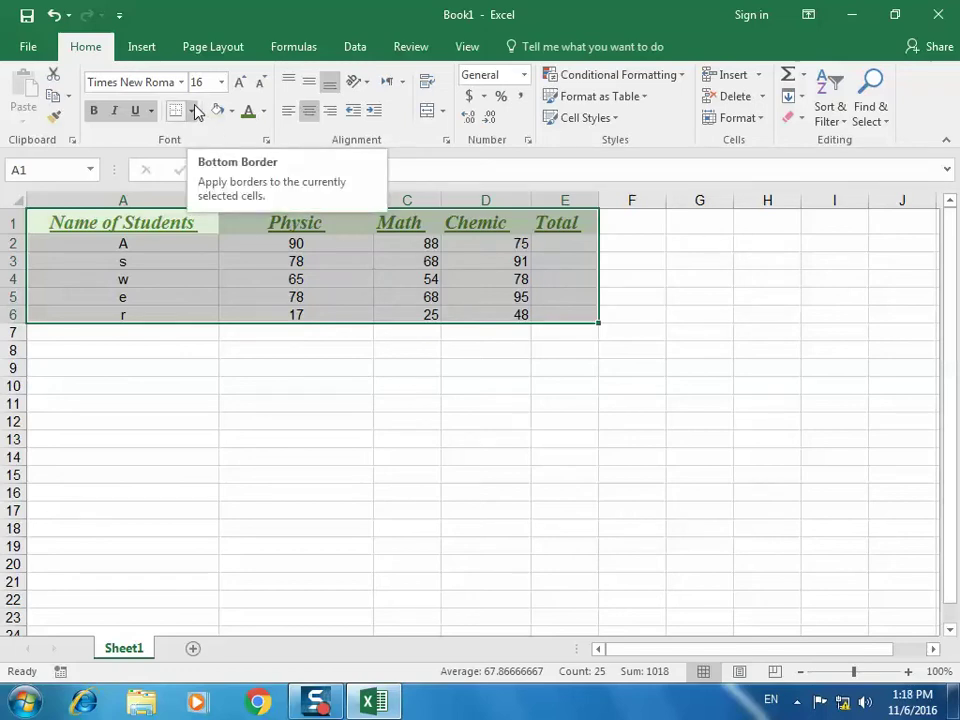
Fill the student data rows A2:E6 with light orange
left_click(222, 300)
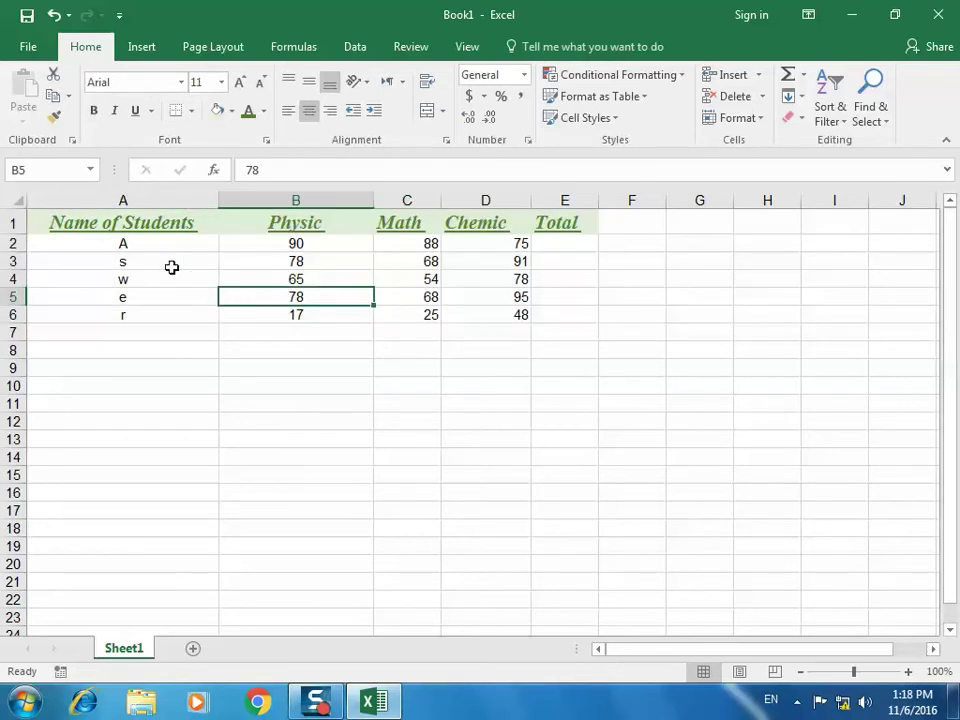
left_click_drag(157, 245, 538, 314)
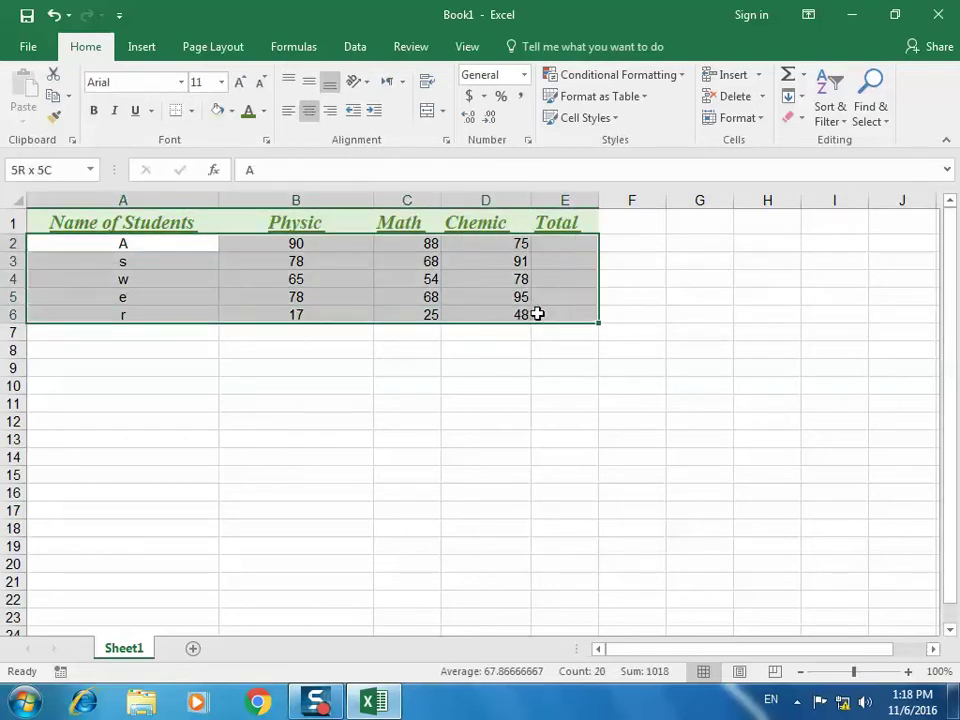
left_click(265, 111)
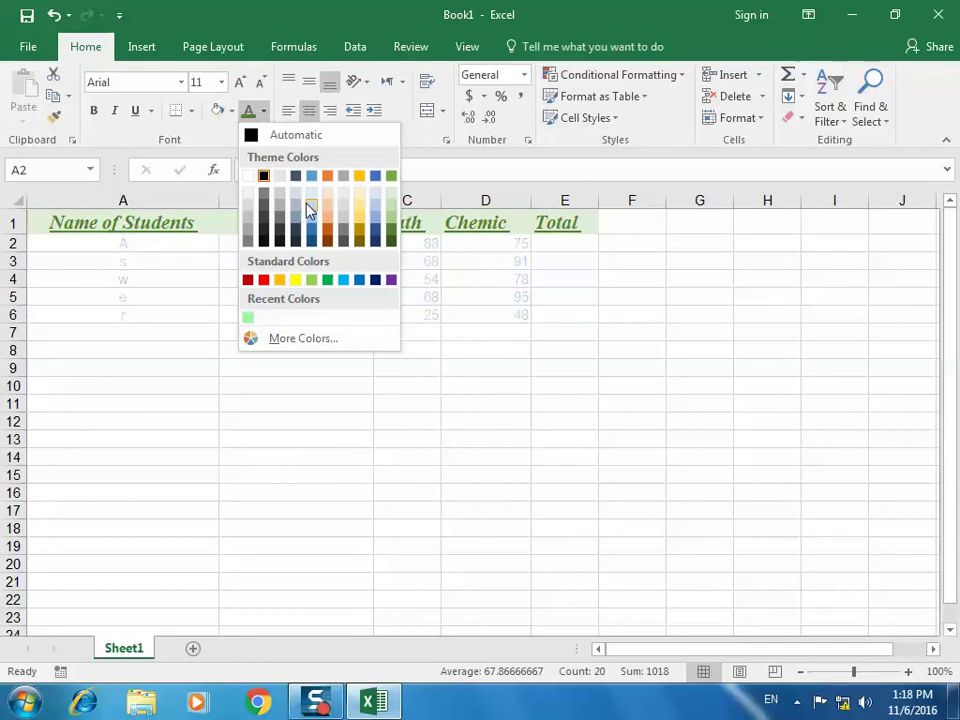
left_click(161, 283)
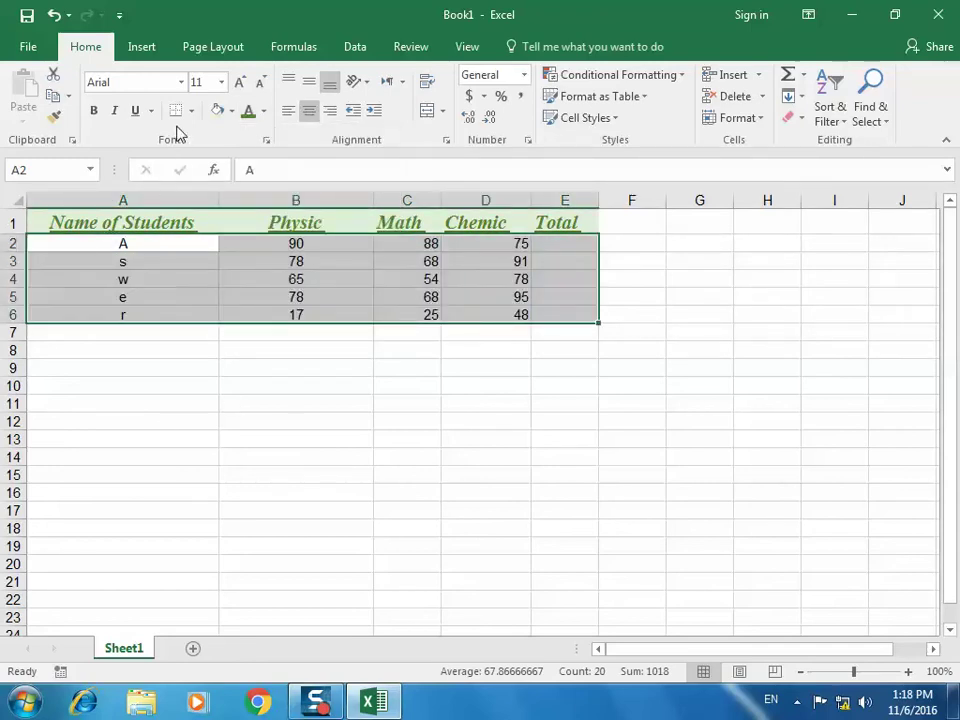
left_click(230, 111)
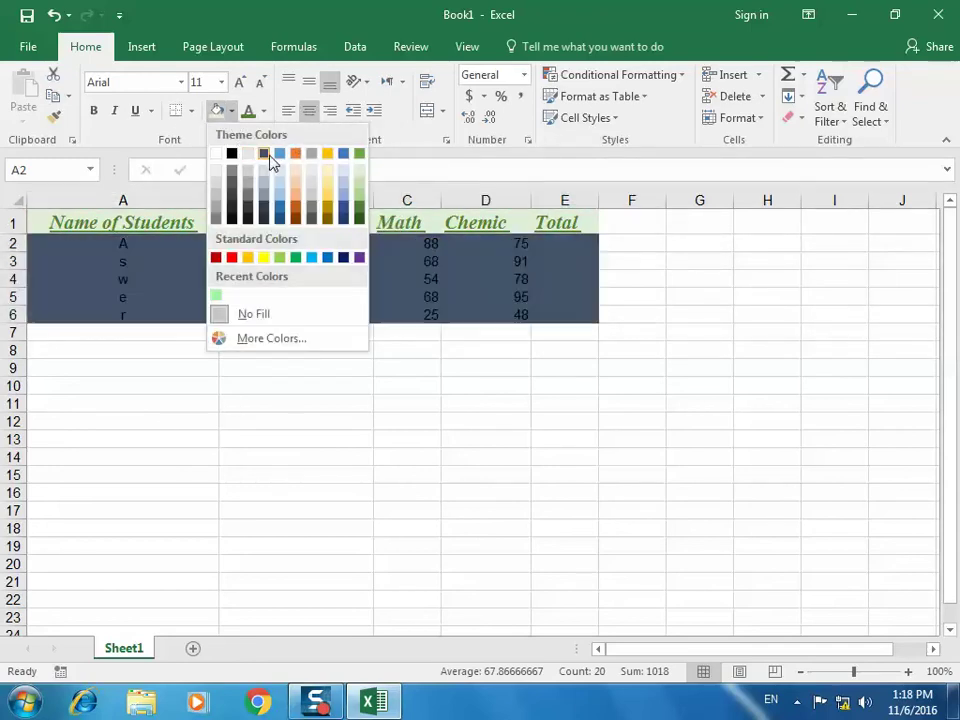
left_click(297, 200)
left_click(272, 367)
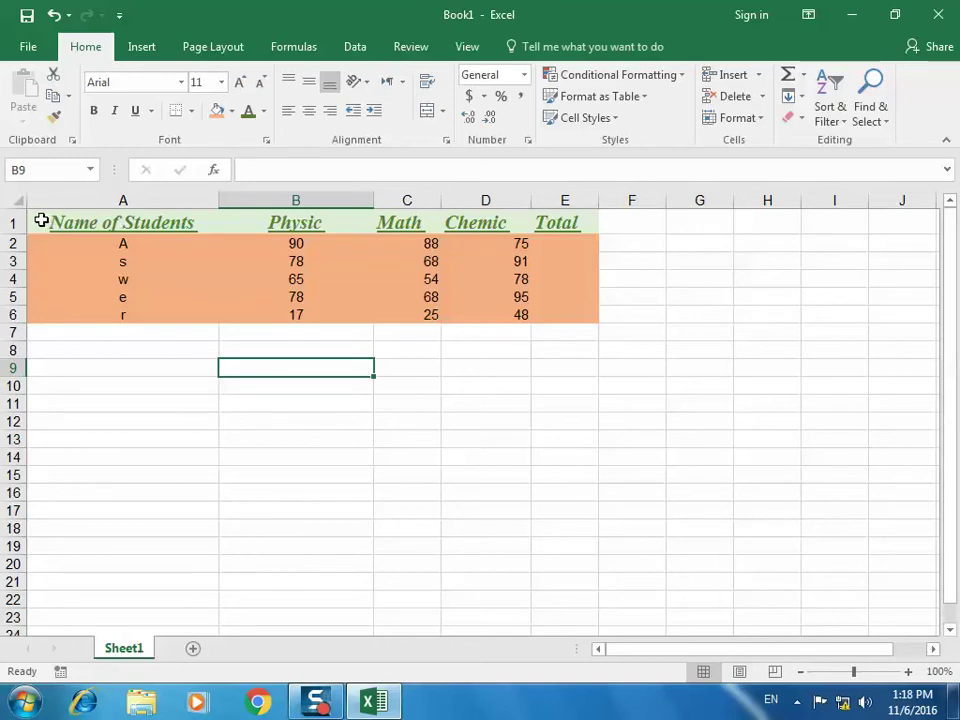
Add a bottom border along the score table A1:E6
mouse_move(42, 221)
left_mouse_down()
mouse_move(567, 301)
mouse_move(583, 319)
left_mouse_up()
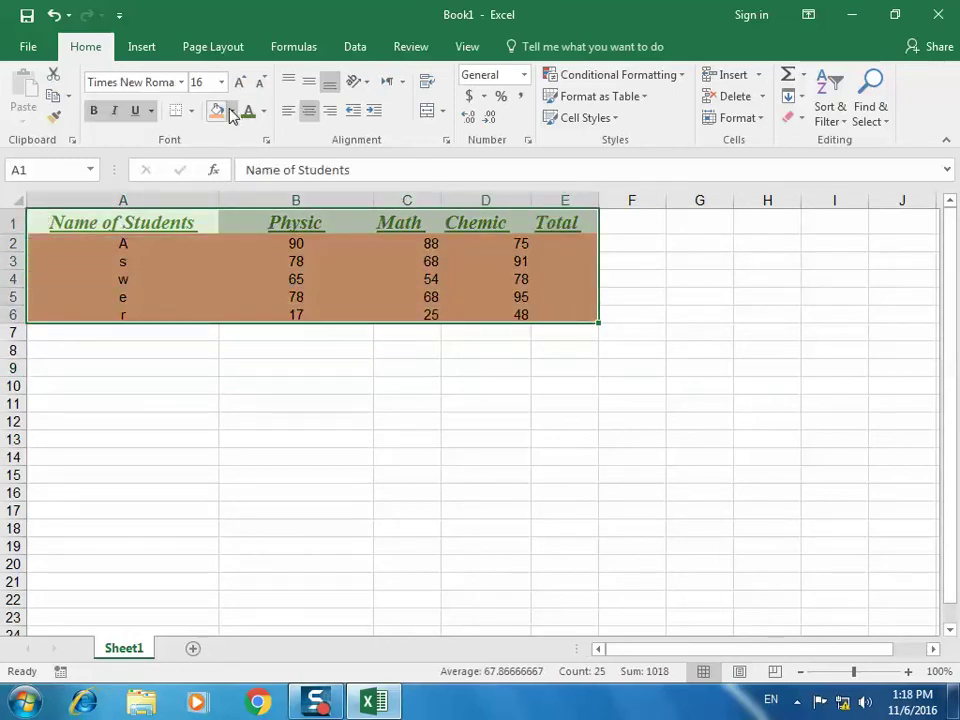
left_click(191, 111)
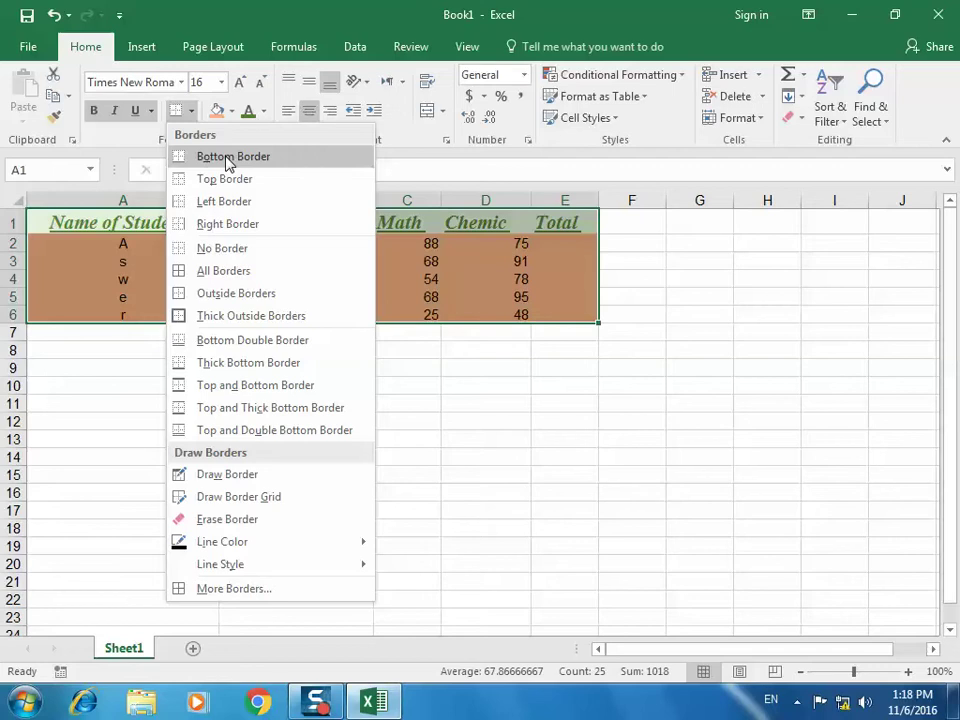
left_click(227, 160)
left_click(331, 457)
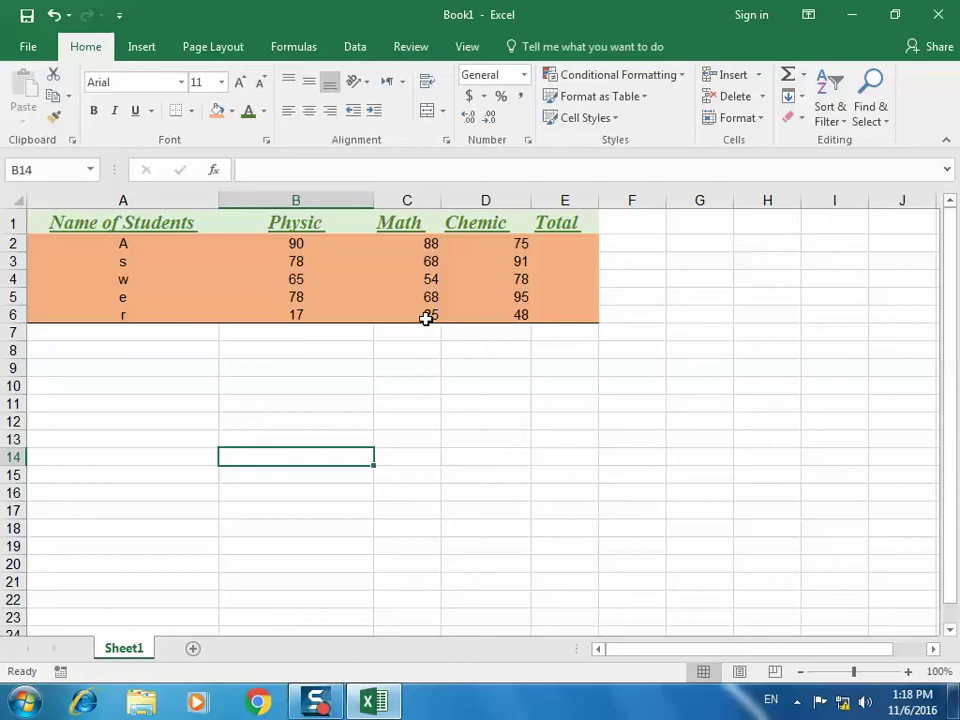
Try top borders on B14, the table A1:E6 and the empty block A8:D13
left_click(191, 112)
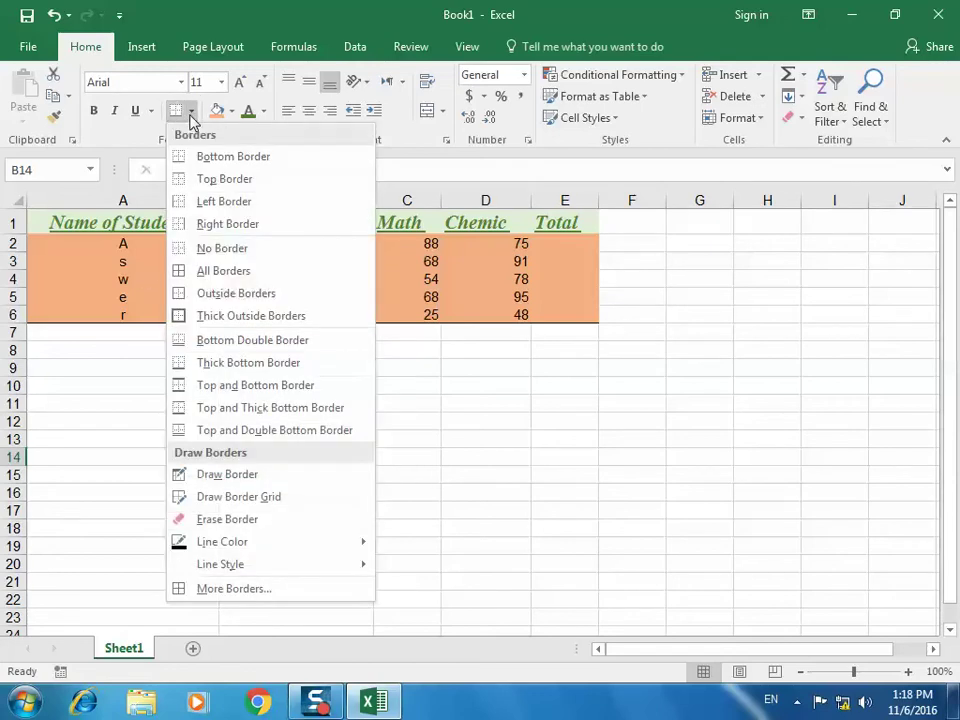
left_click(222, 179)
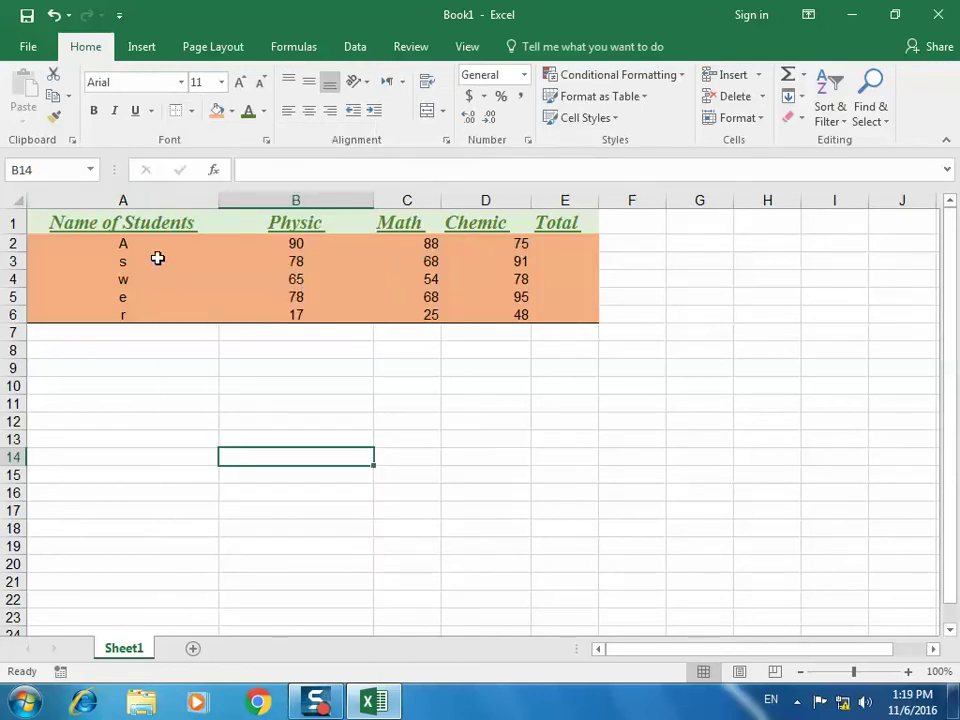
left_click(129, 372)
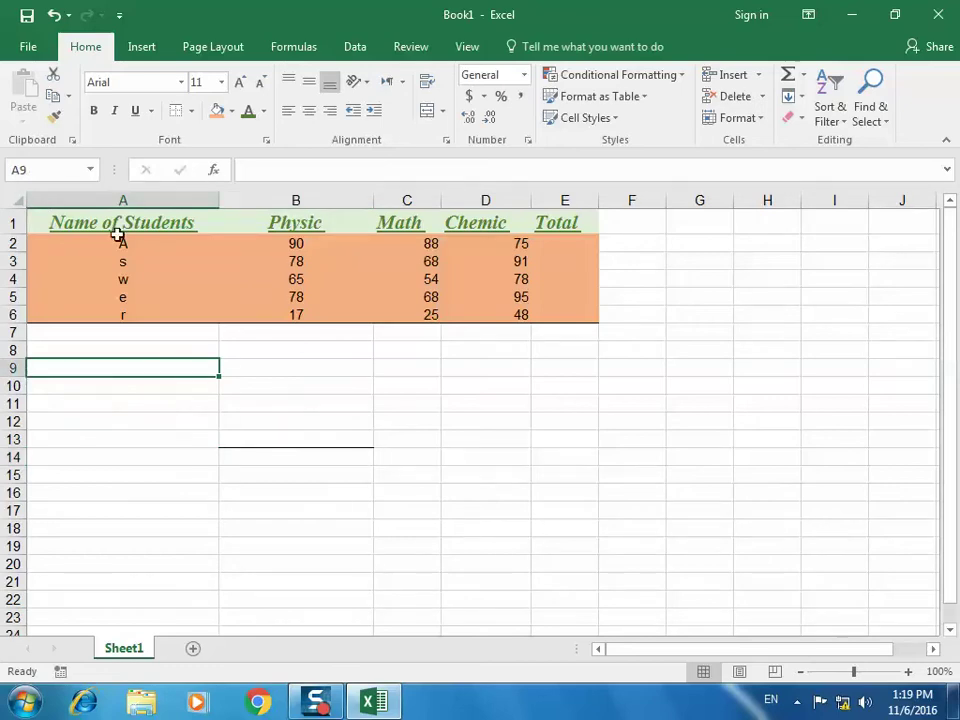
left_click_drag(51, 223, 568, 312)
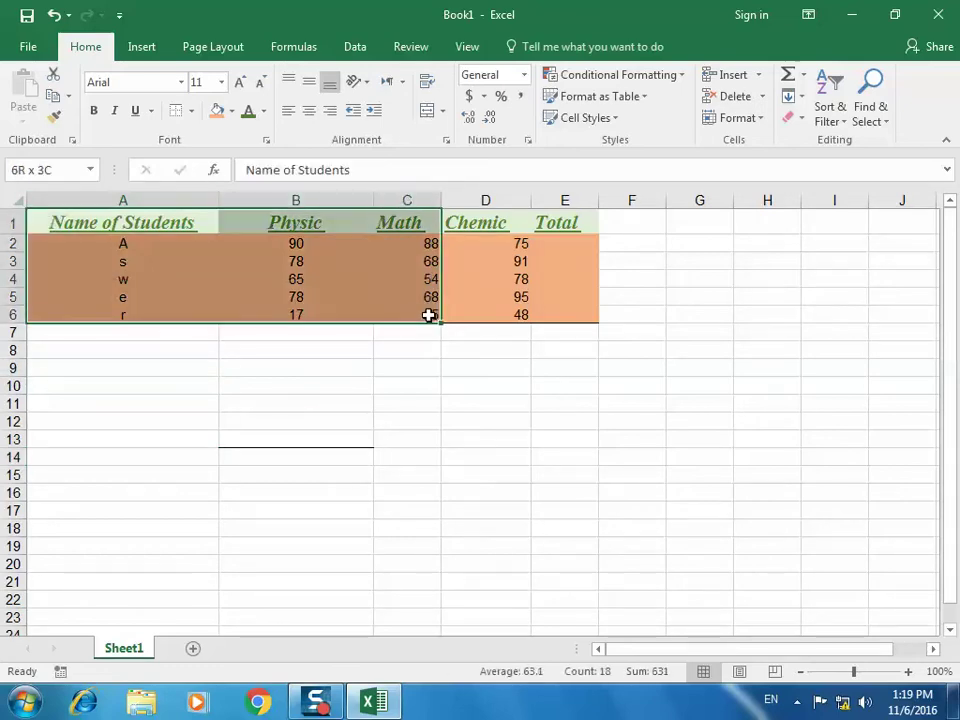
left_click(191, 111)
left_click(214, 178)
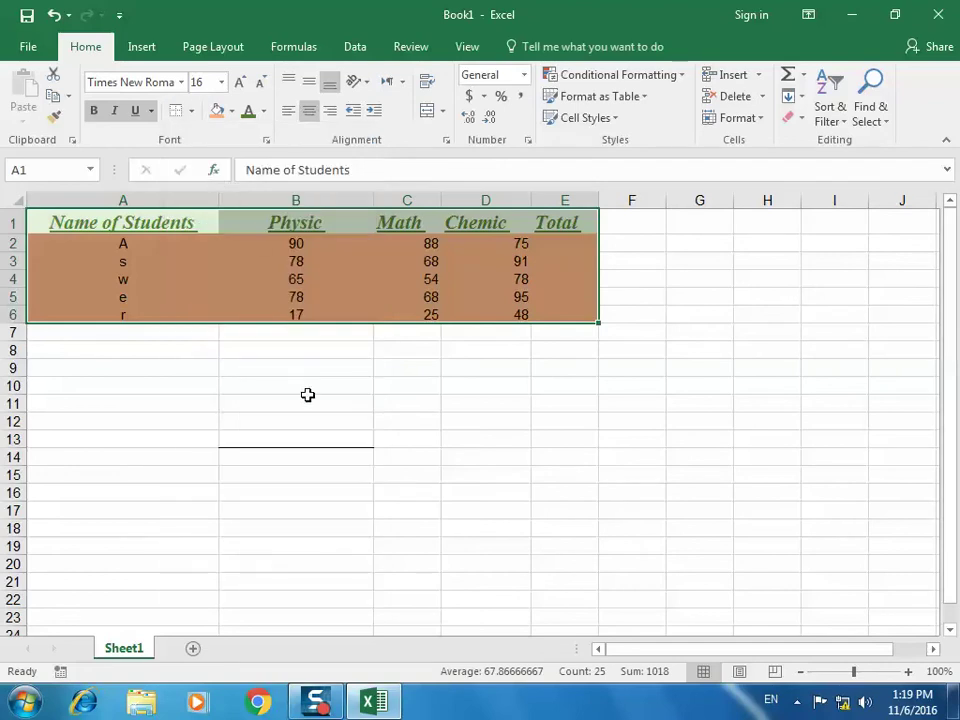
left_click(300, 401)
left_click(113, 221)
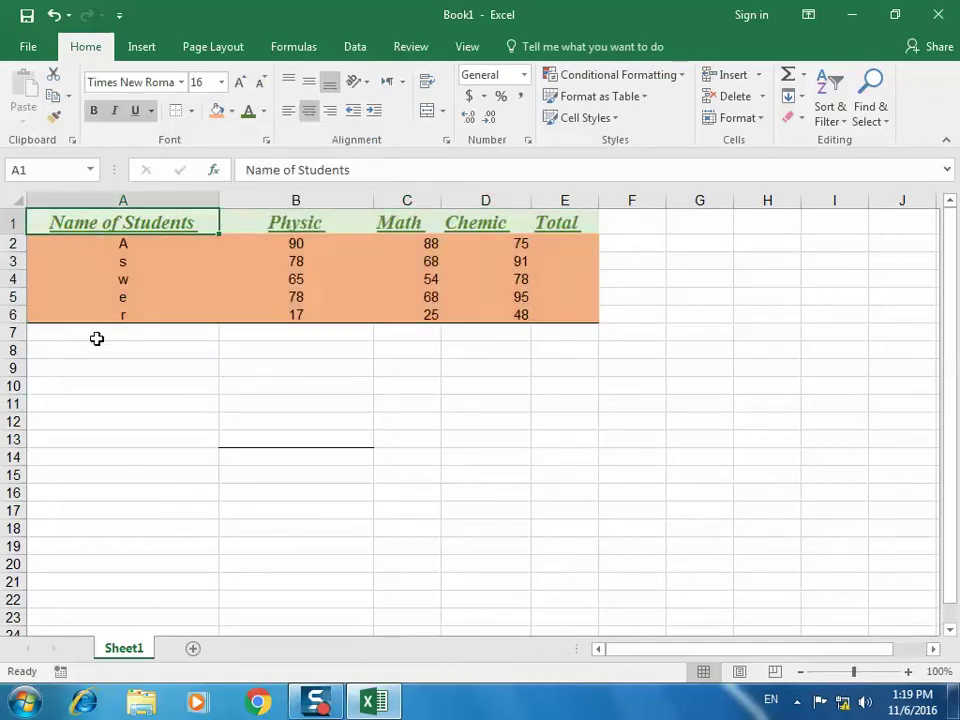
left_click_drag(75, 349, 488, 437)
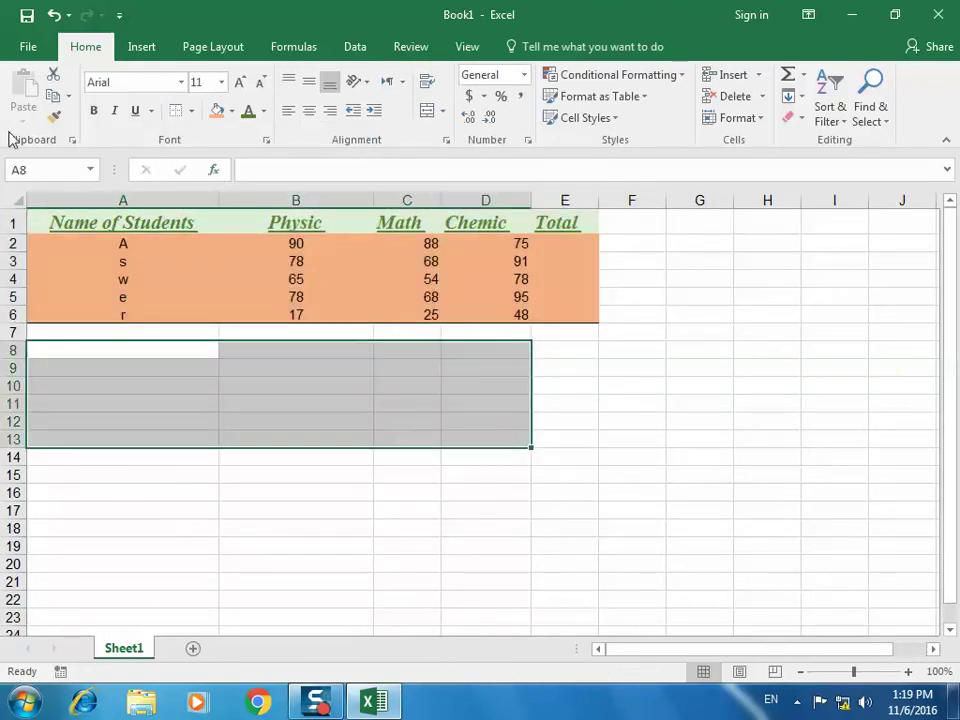
left_click(193, 111)
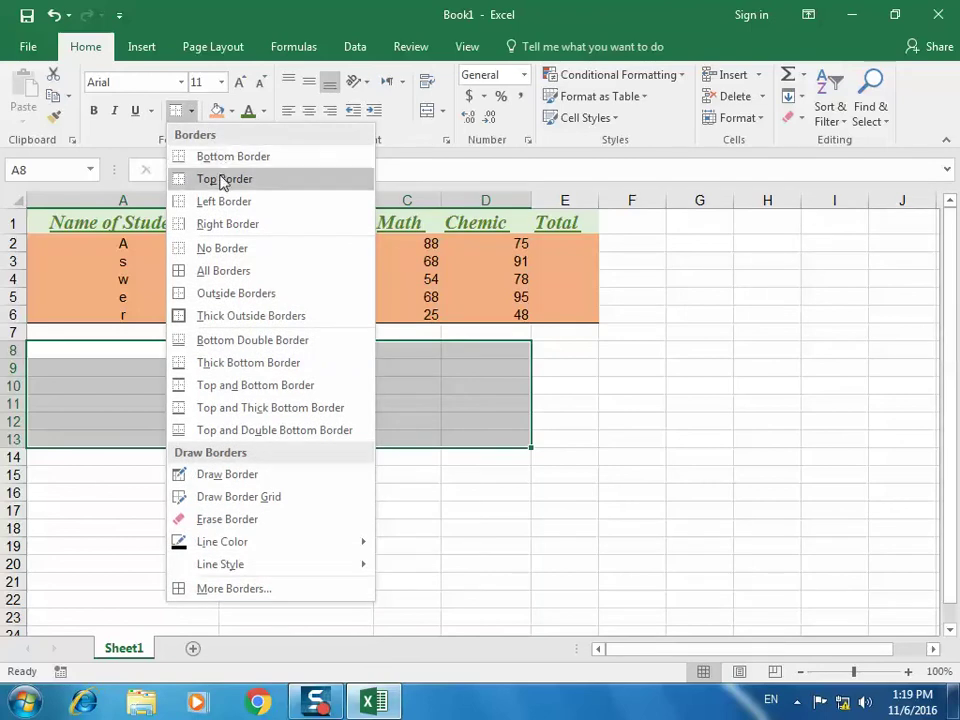
left_click(208, 180)
left_click(330, 490)
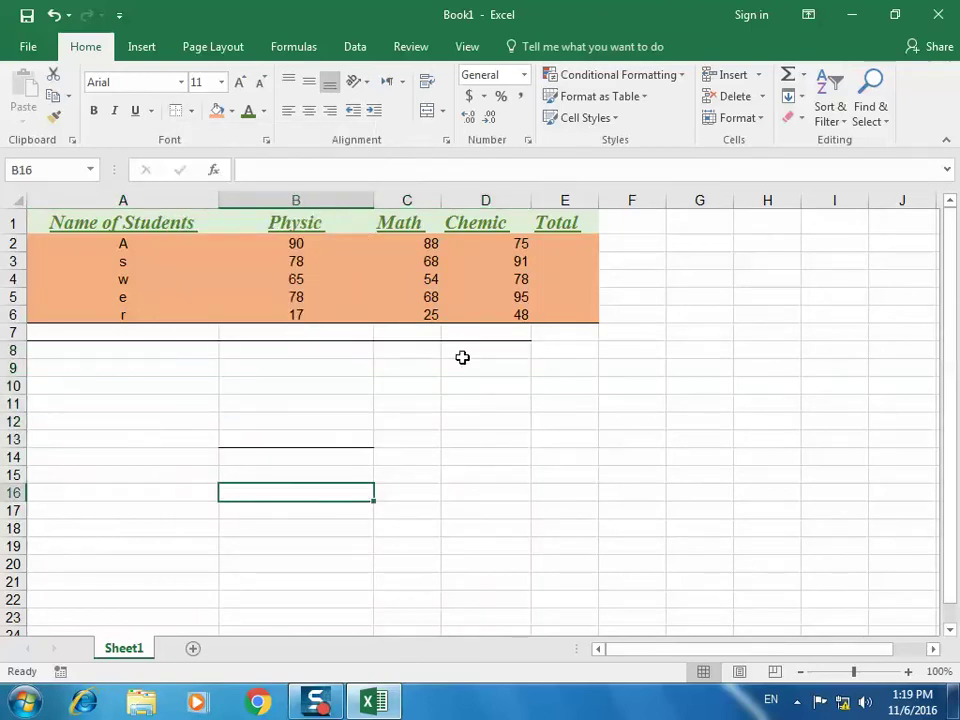
Undo the trial top borders, clear B14 with No Border, and reselect the table
left_click(53, 15)
left_click(53, 15)
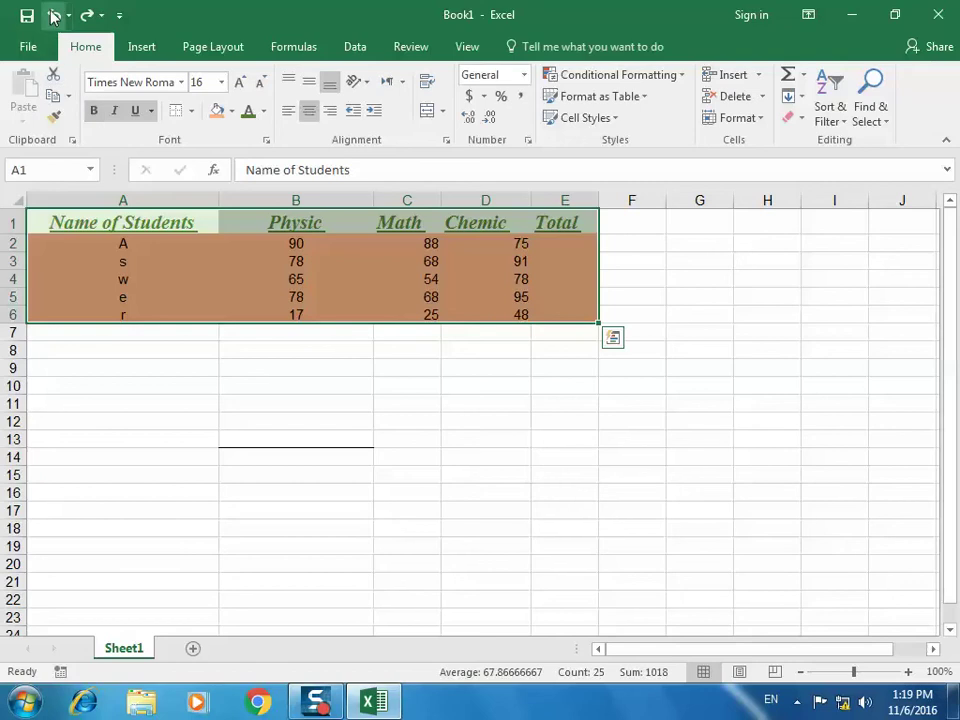
left_click(53, 15)
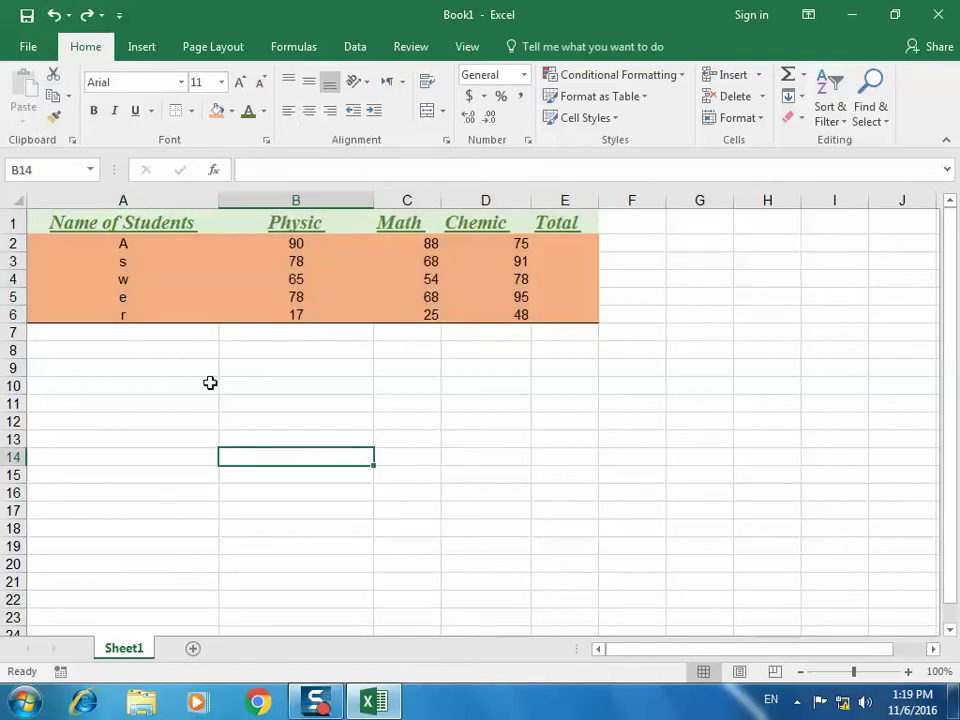
left_click(194, 110)
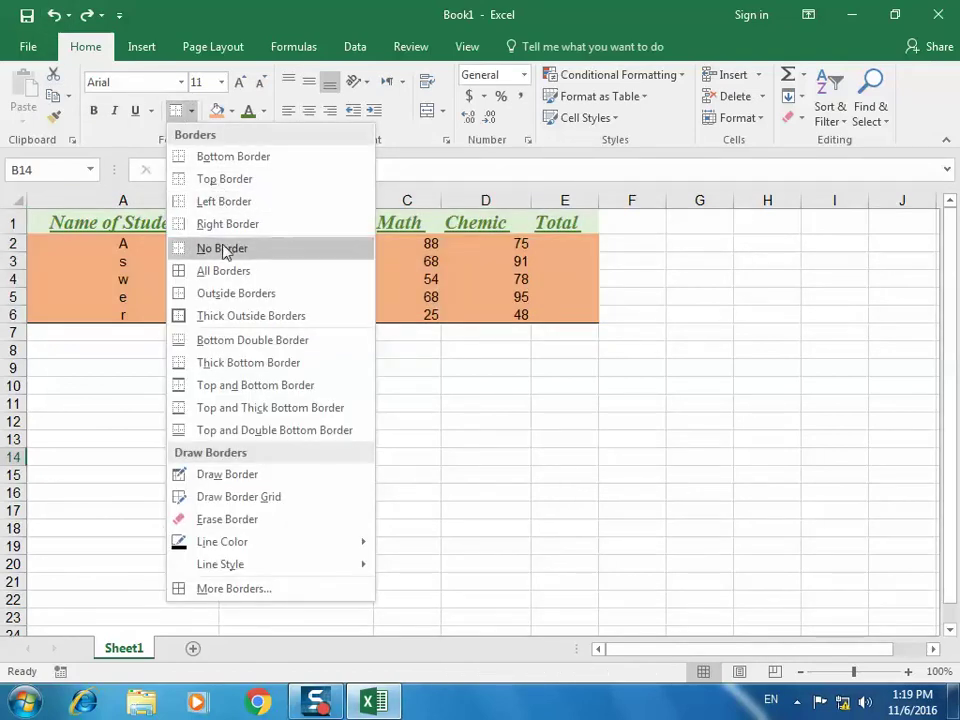
left_click(122, 238)
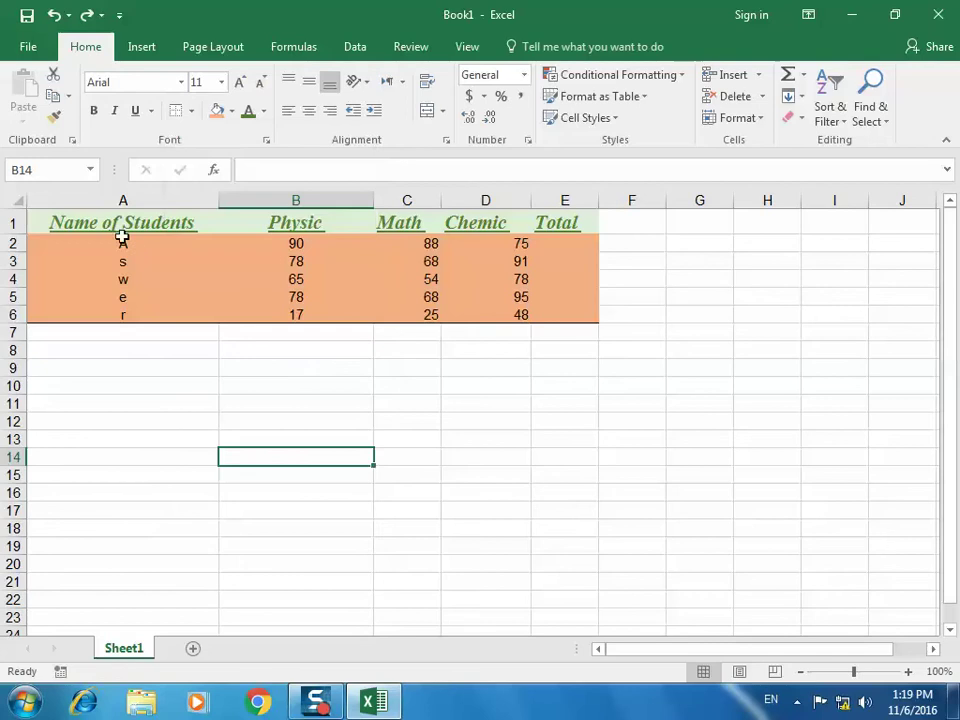
left_click_drag(176, 236, 555, 314)
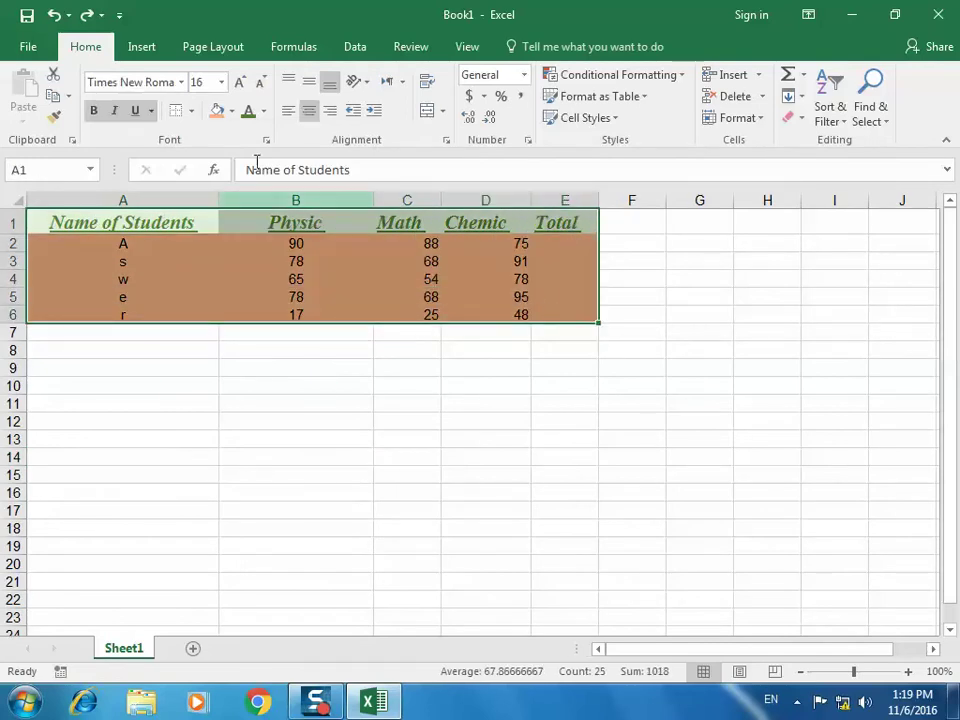
Apply All Borders to the score table A1:E6
left_click(191, 112)
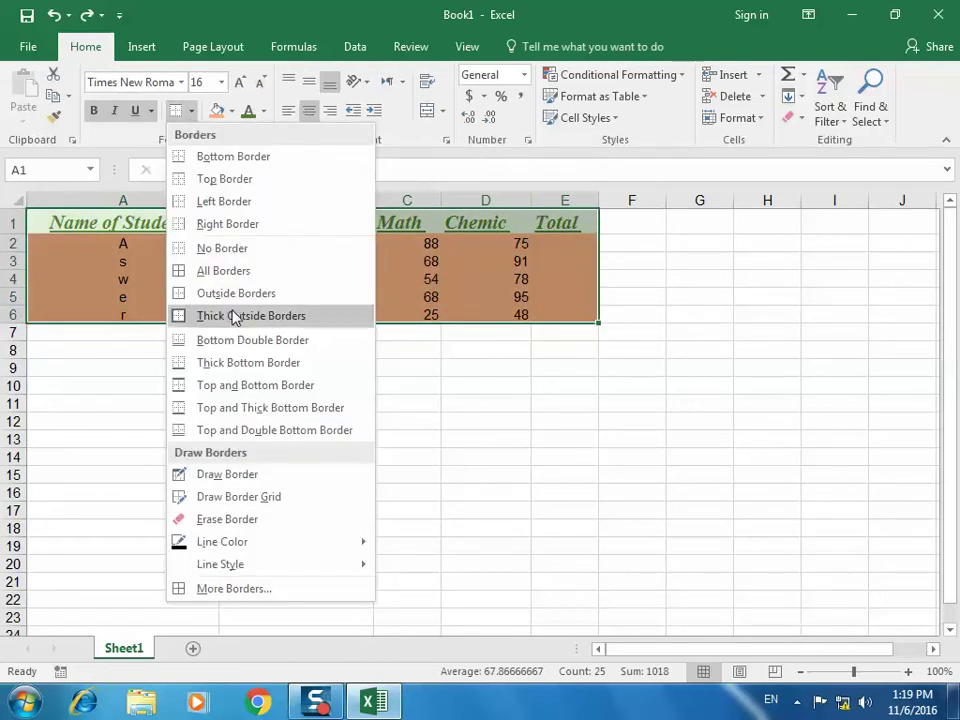
left_click(207, 270)
left_click(298, 398)
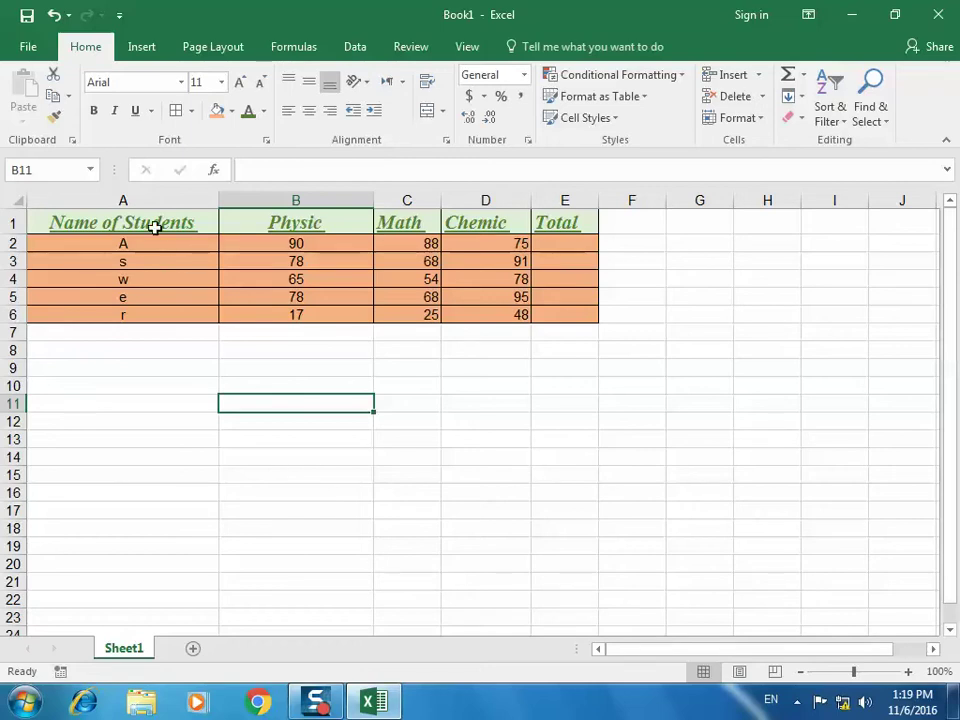
Set the border line colour to dark green
left_click_drag(95, 226, 582, 316)
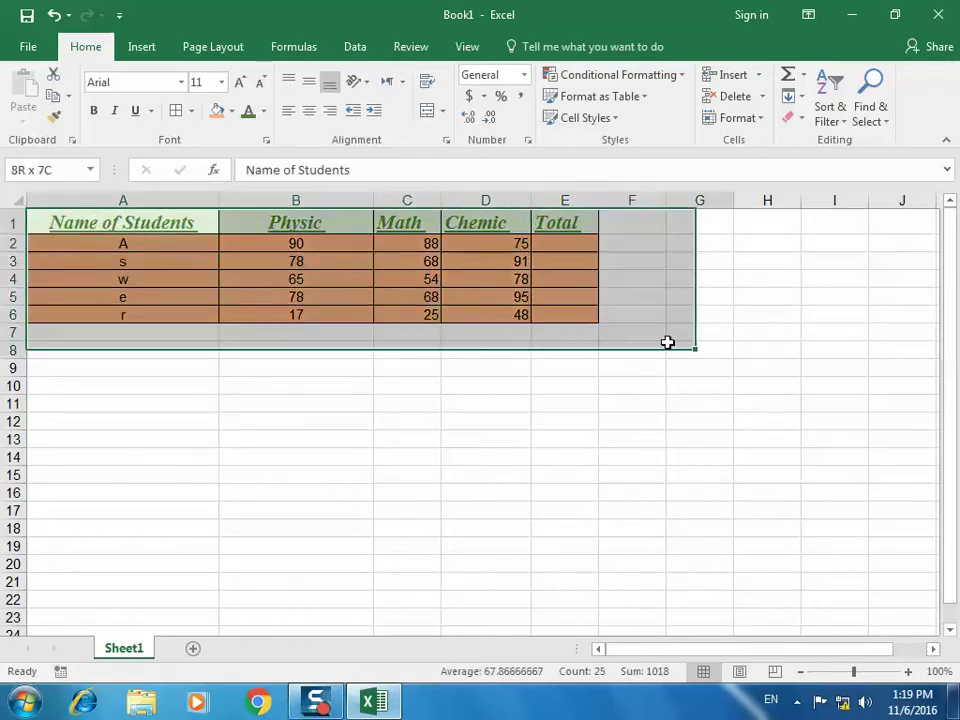
left_click(193, 112)
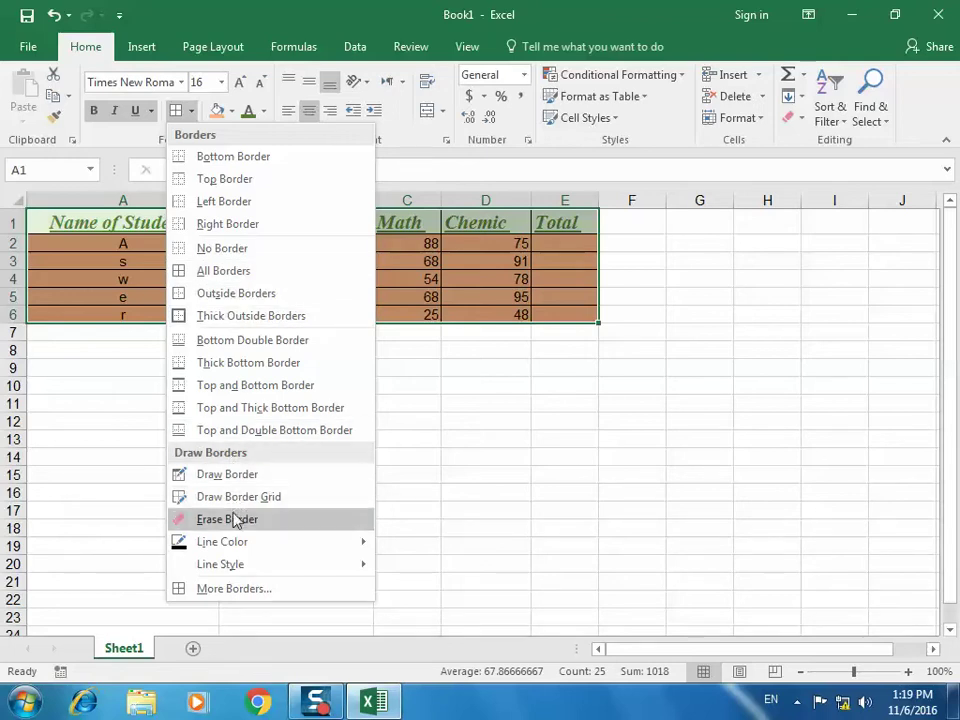
mouse_move(236, 551)
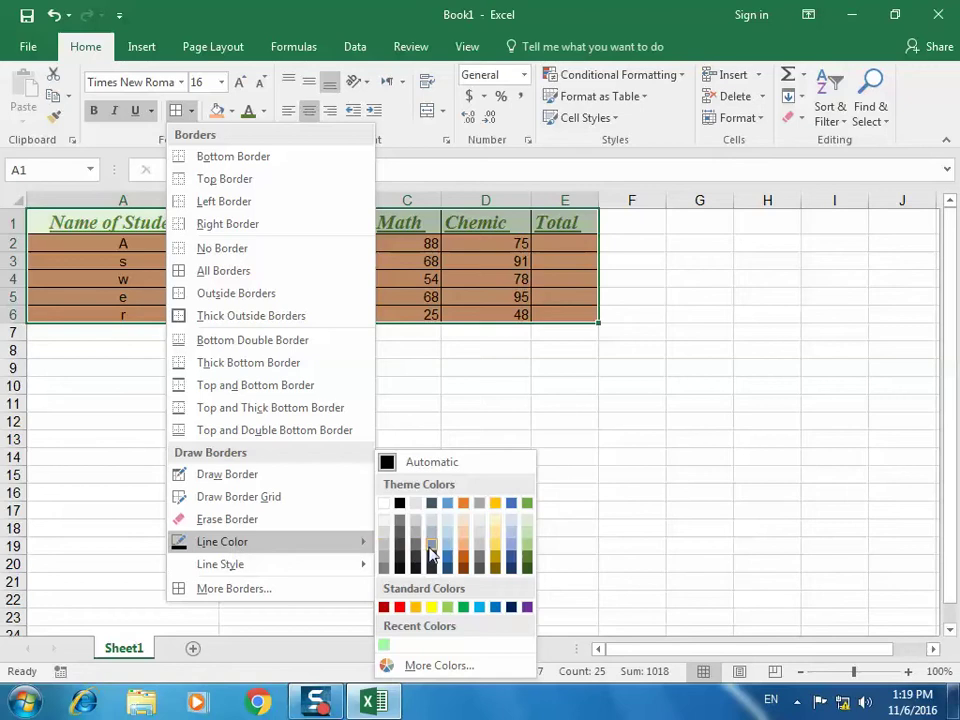
left_click(525, 570)
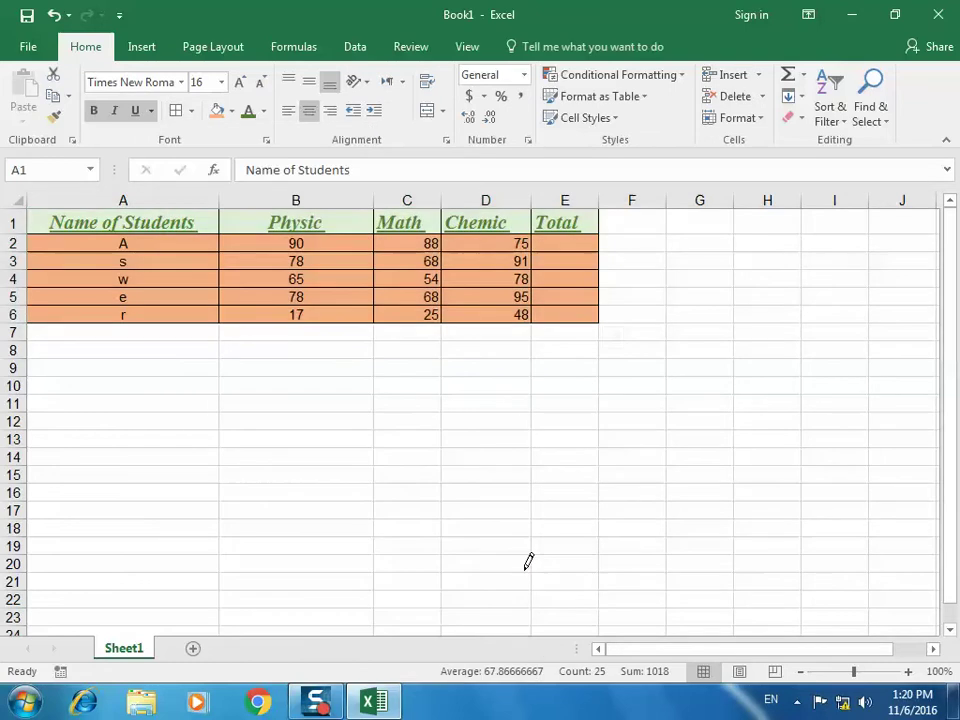
Choose a thick border line style and reapply All Borders to A1:E6
left_click(191, 110)
mouse_move(268, 553)
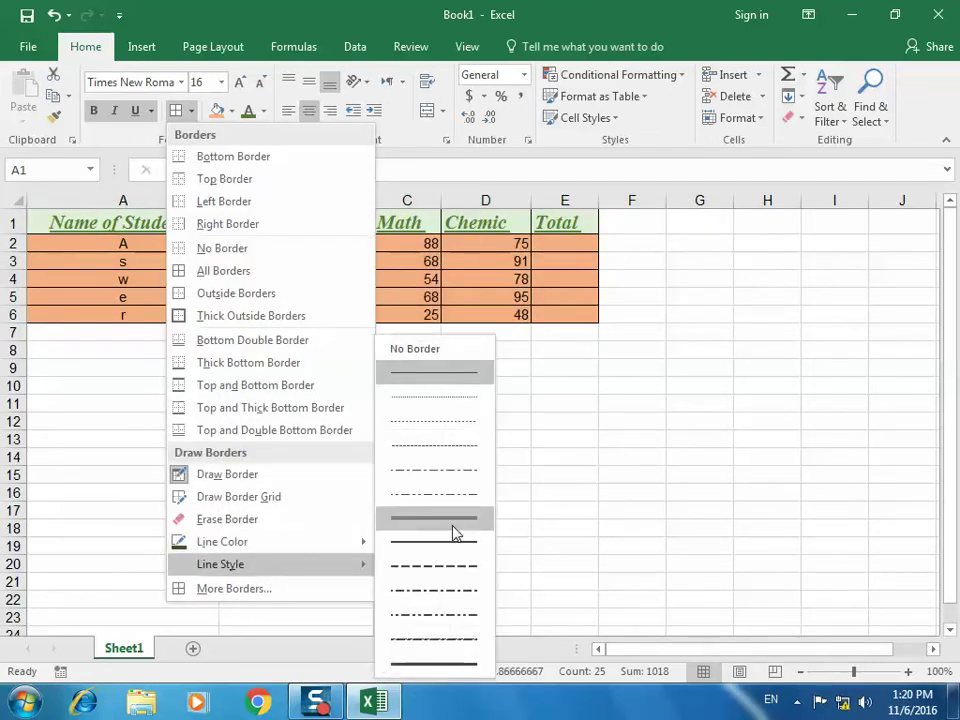
left_click(452, 524)
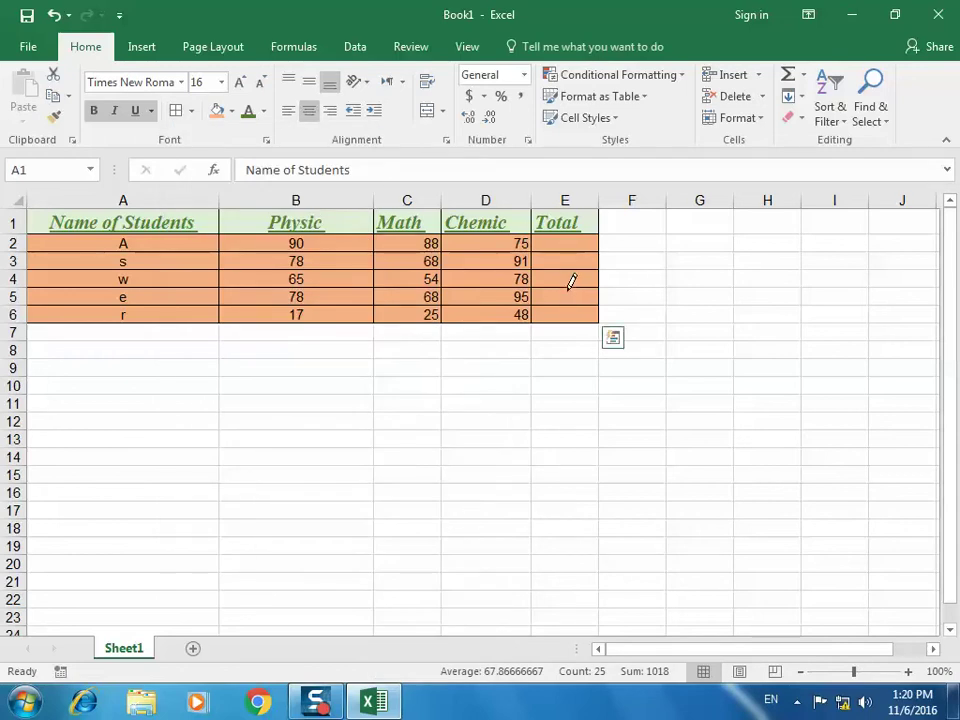
left_click(190, 111)
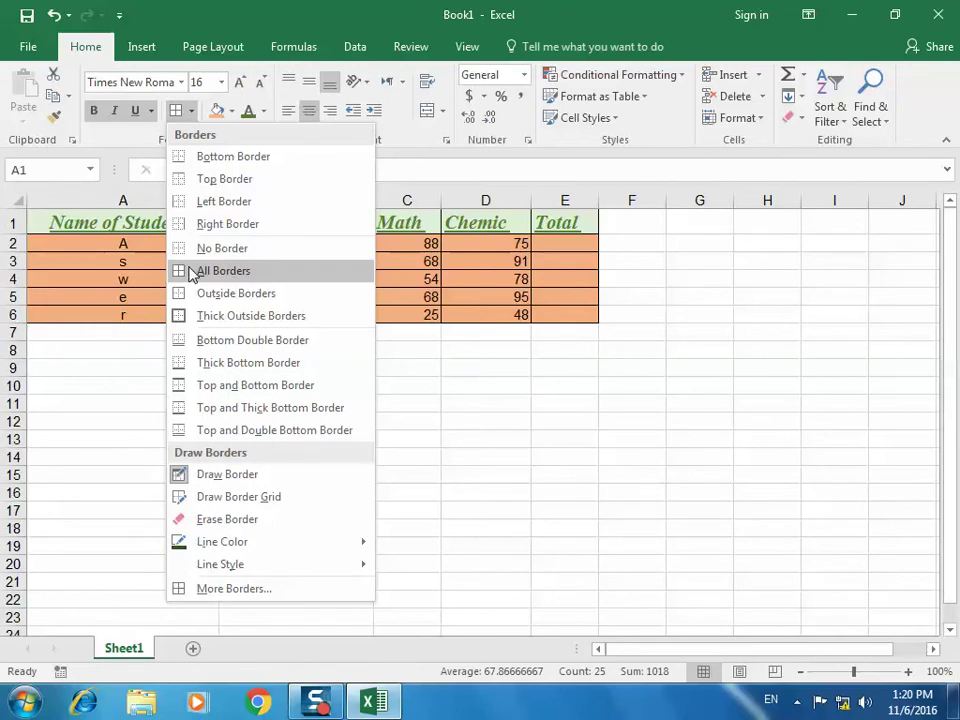
left_click(192, 273)
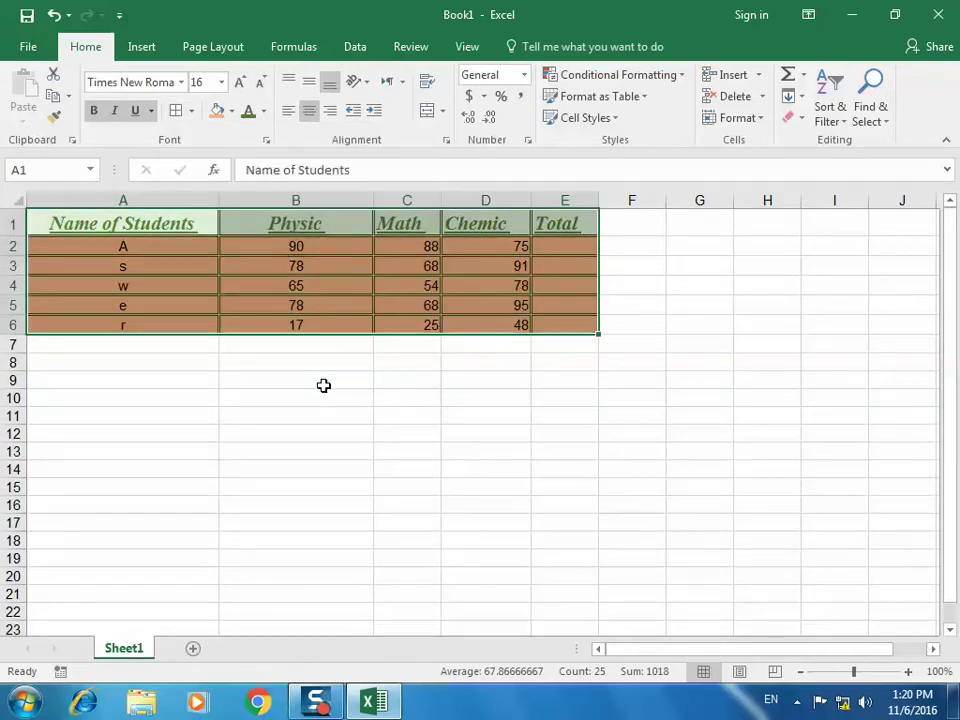
left_click(323, 385)
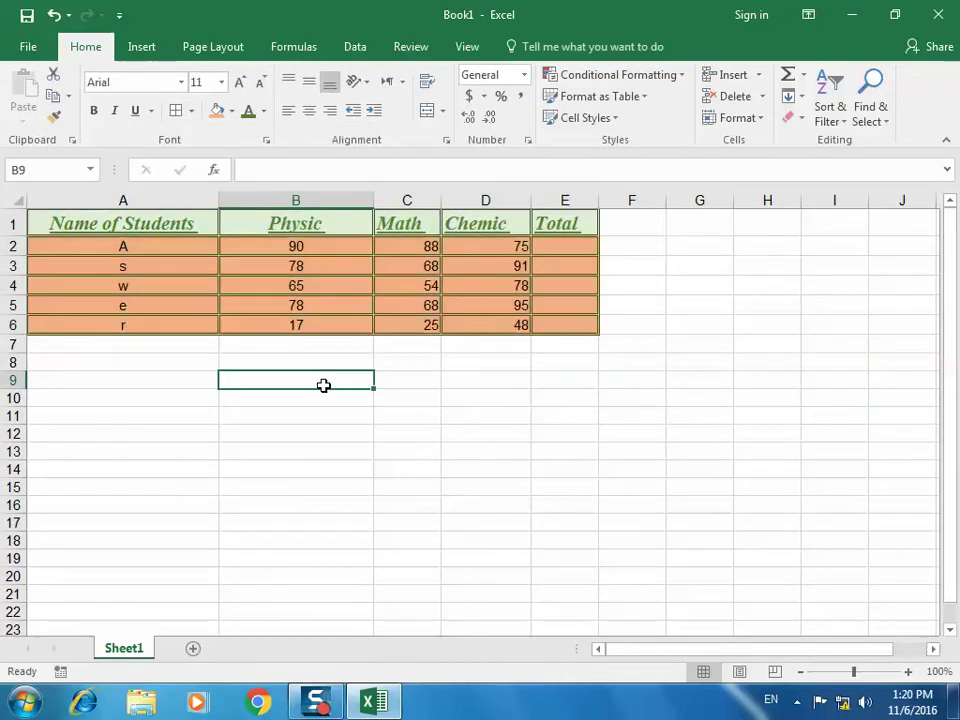
Undo the cell borders on the score table
left_click(193, 112)
mouse_move(248, 544)
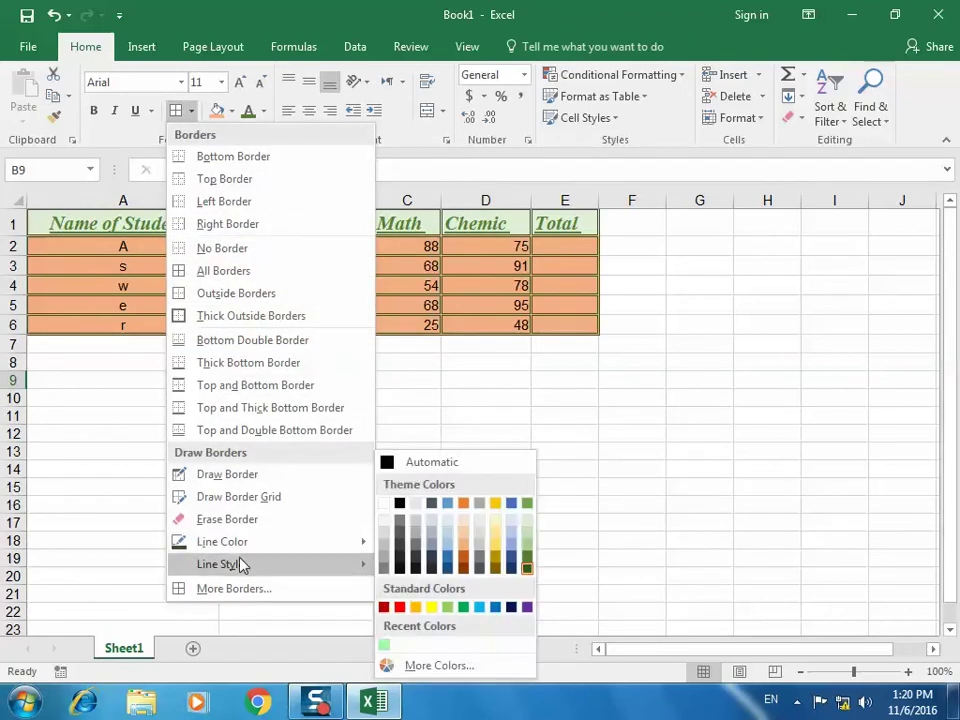
mouse_move(240, 566)
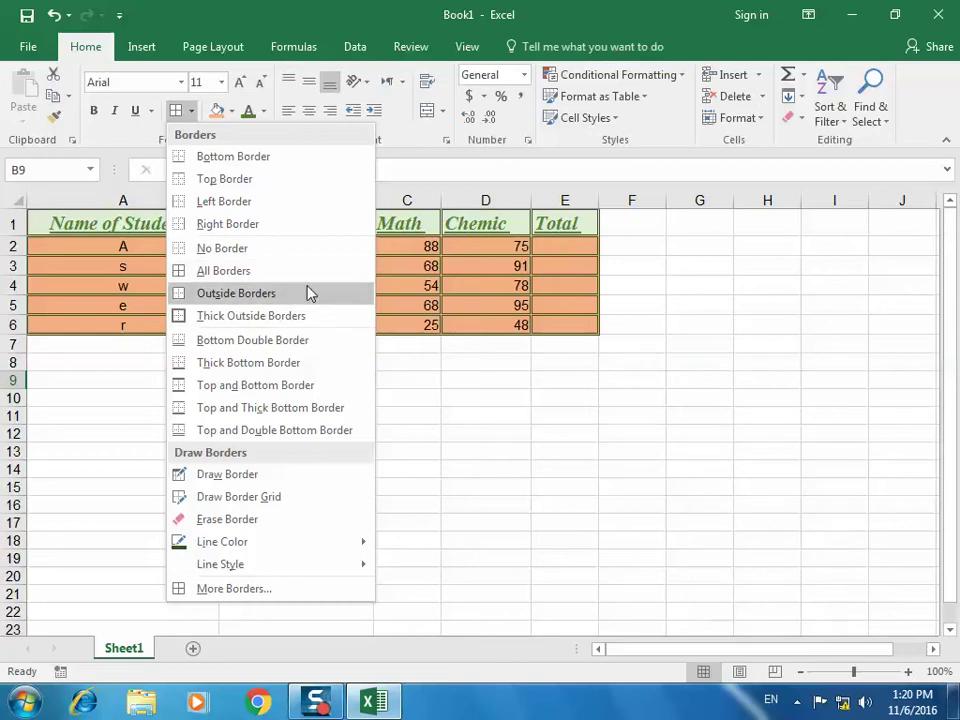
left_click(53, 15)
left_click(53, 15)
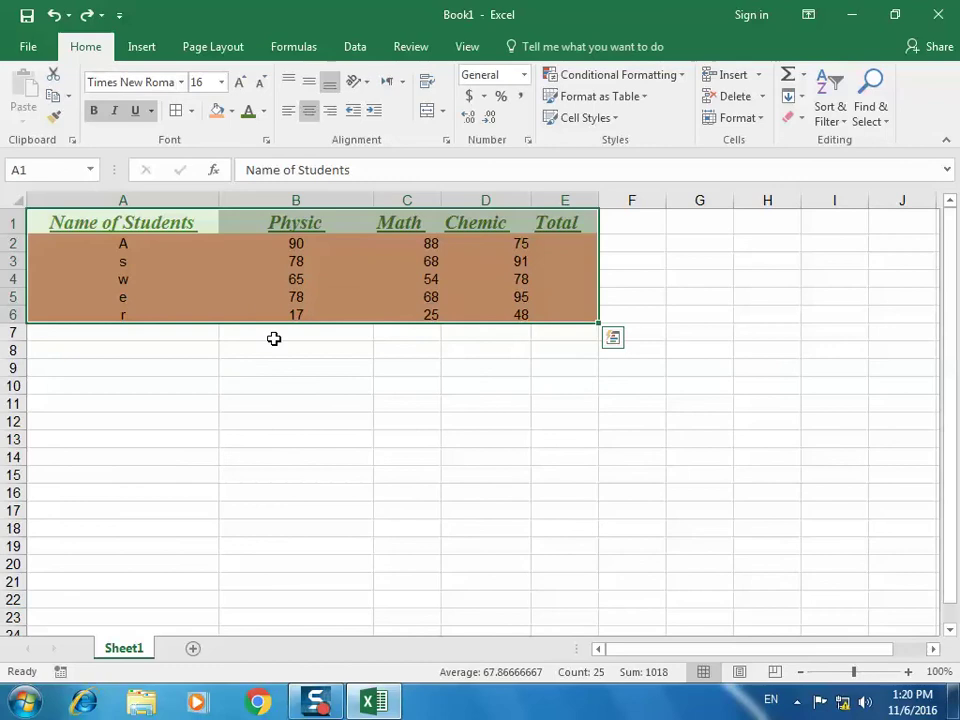
left_click(310, 367)
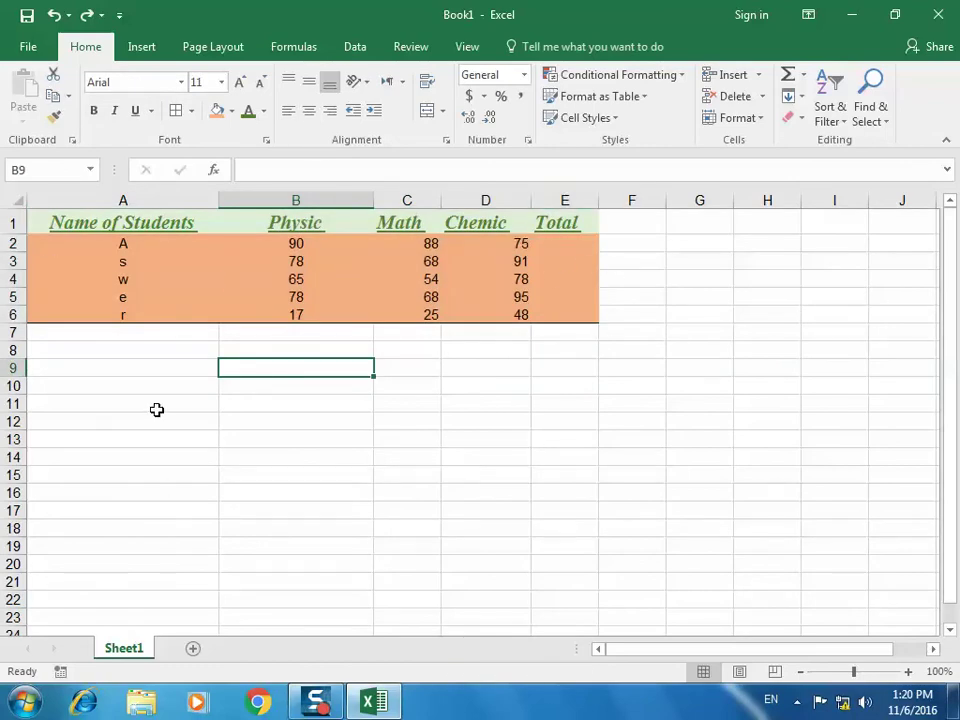
Strip all borders from A1:E6 with No Border
left_click(192, 112)
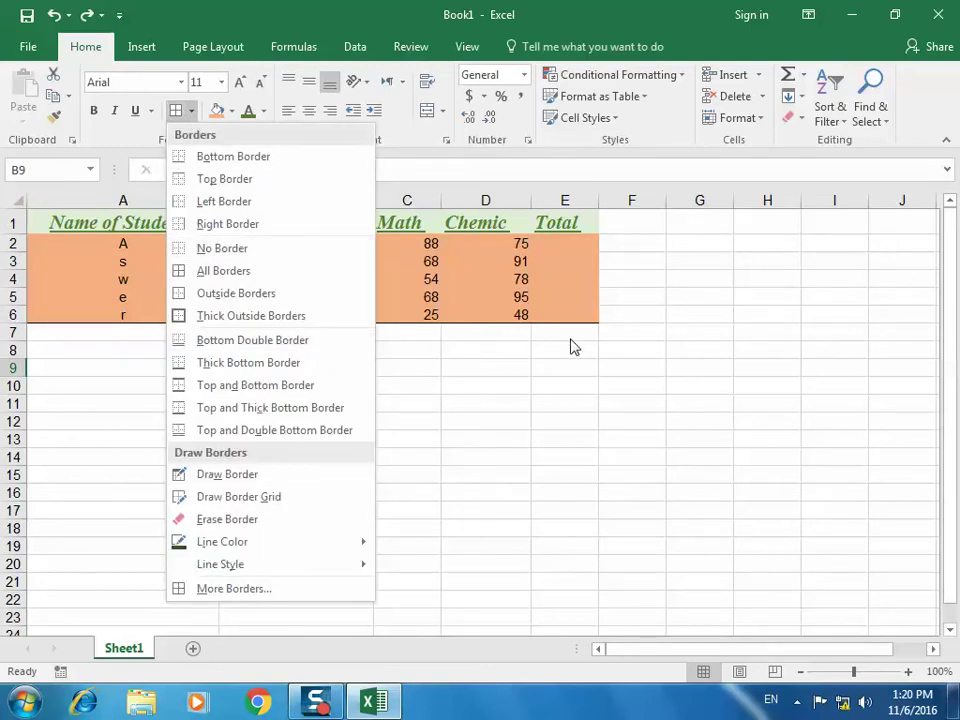
left_click(285, 250)
left_click(243, 354)
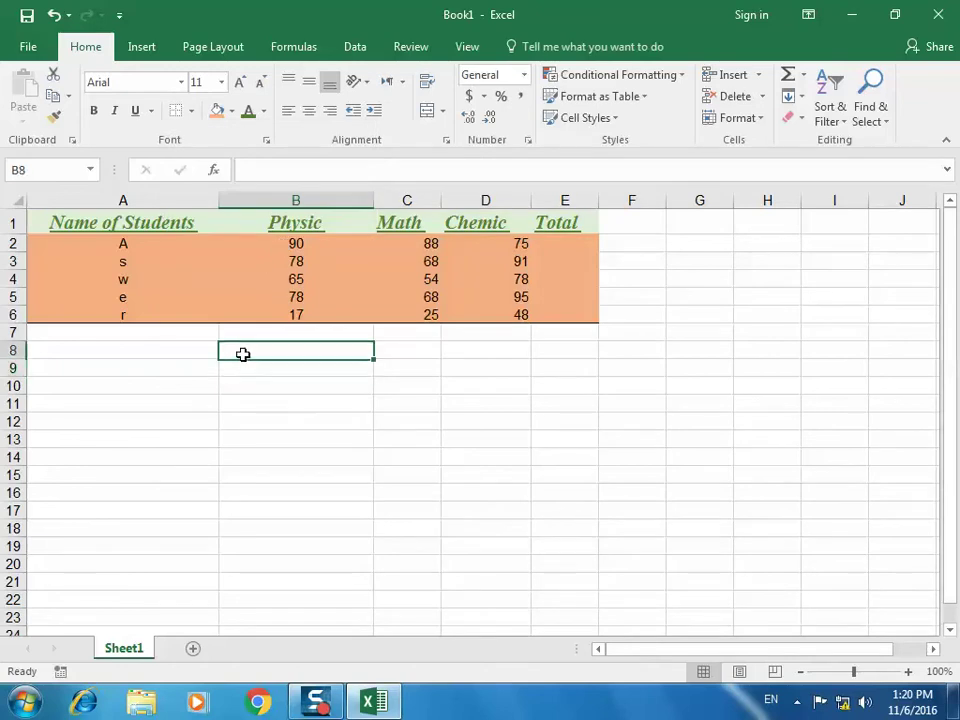
left_click_drag(64, 221, 554, 309)
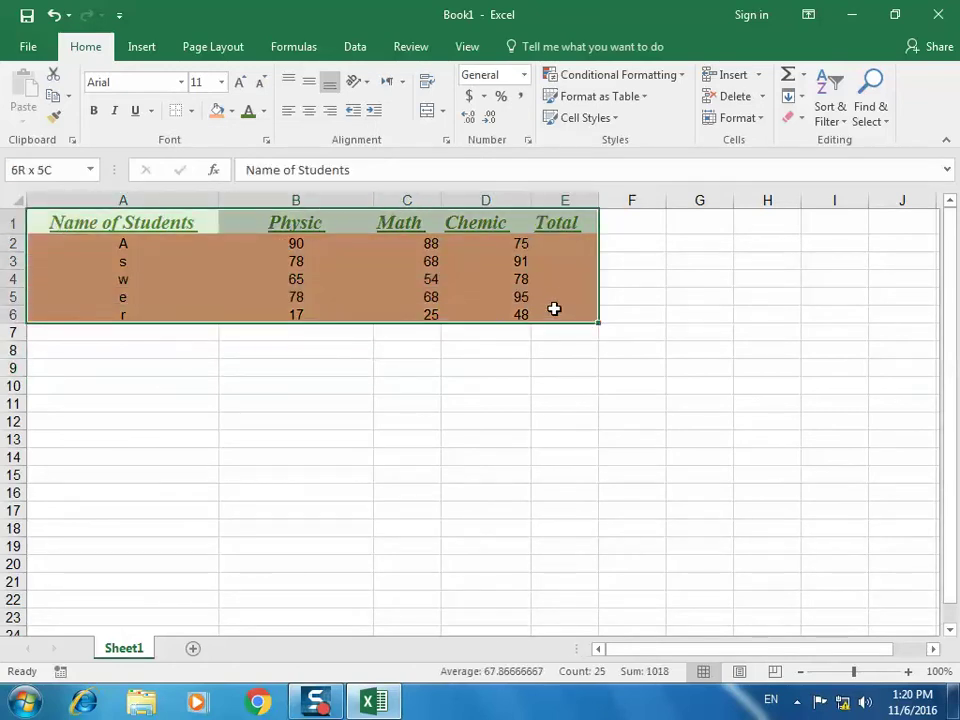
left_click(191, 111)
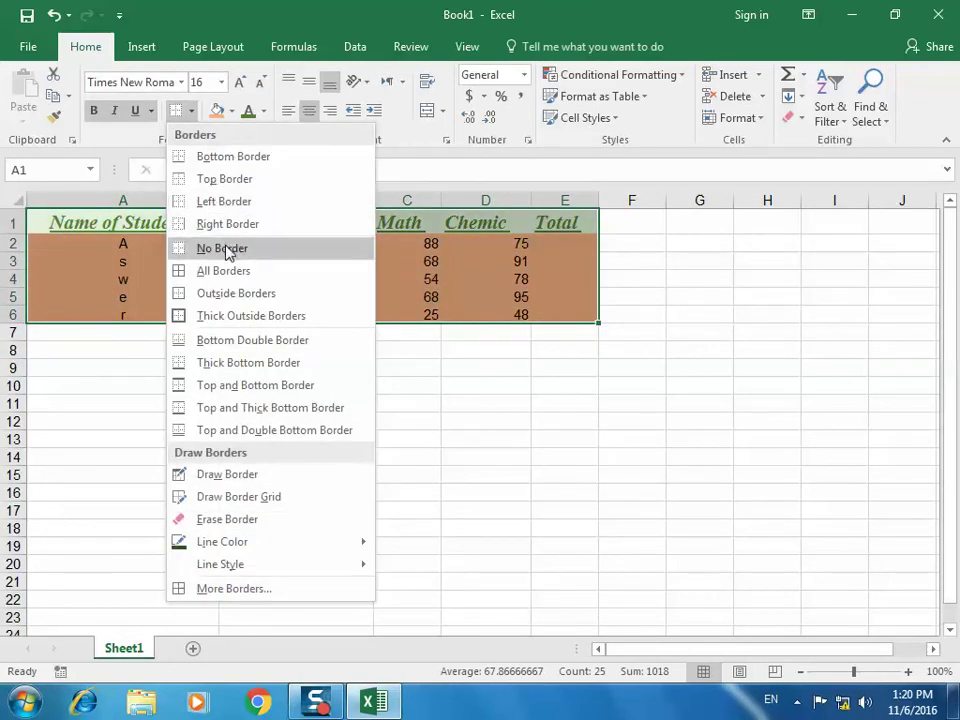
left_click(228, 251)
left_click(330, 386)
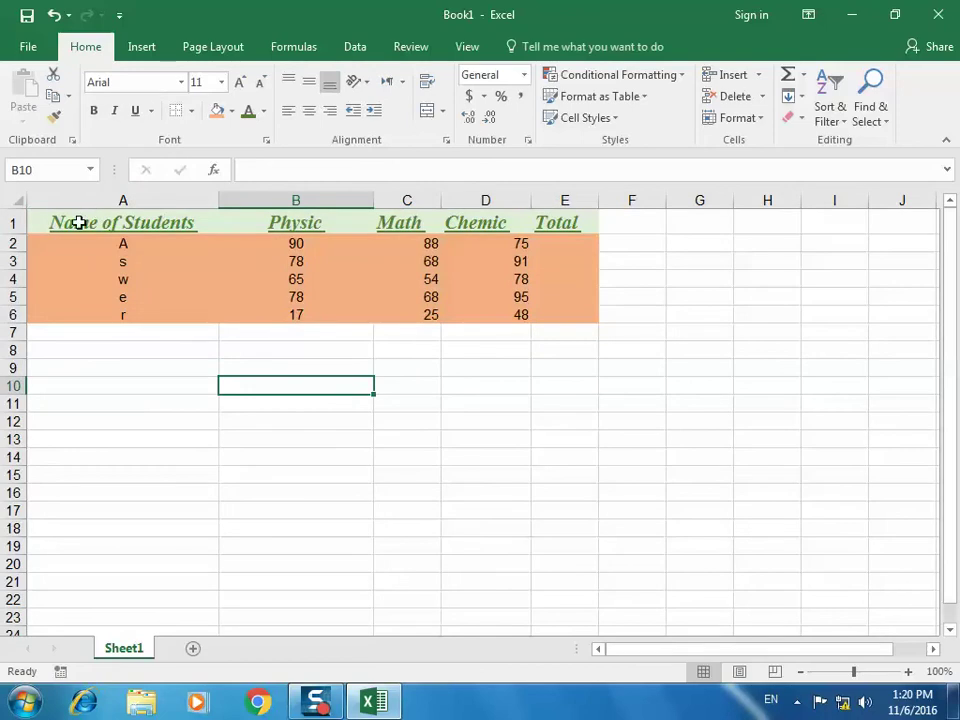
Frame the table A1:E6 with Thick Outside Borders
left_click_drag(79, 222, 548, 310)
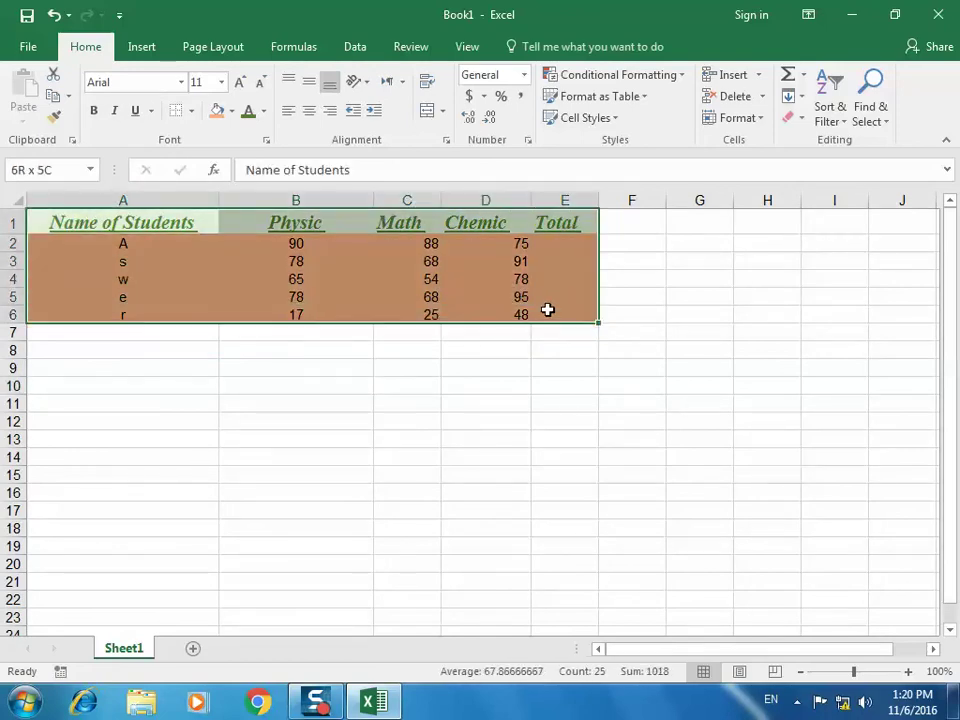
left_click(192, 112)
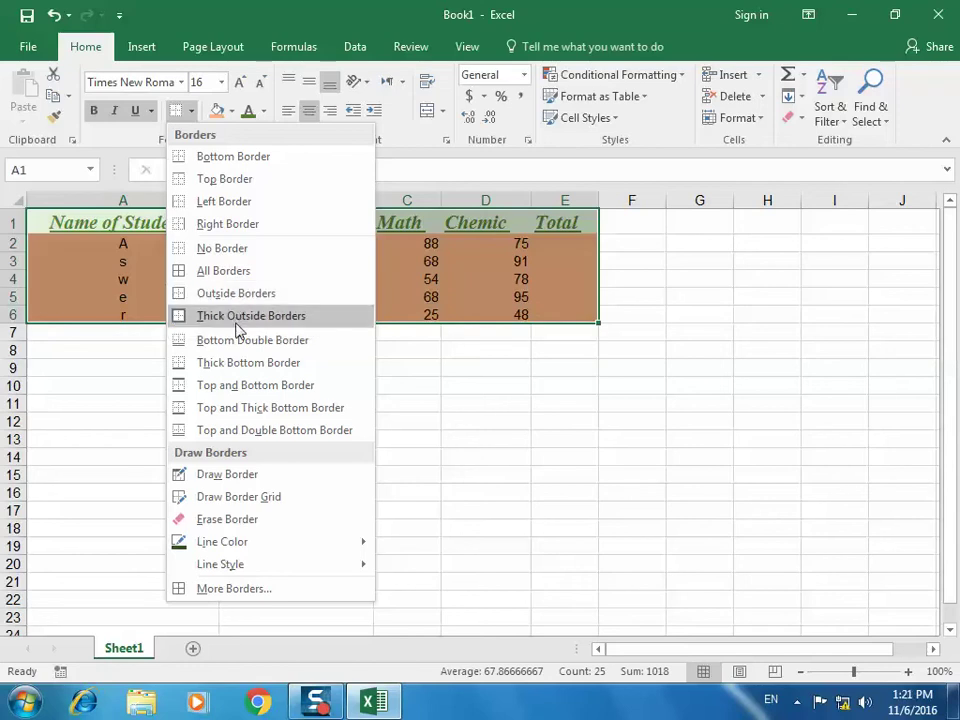
left_click(237, 324)
left_click(287, 387)
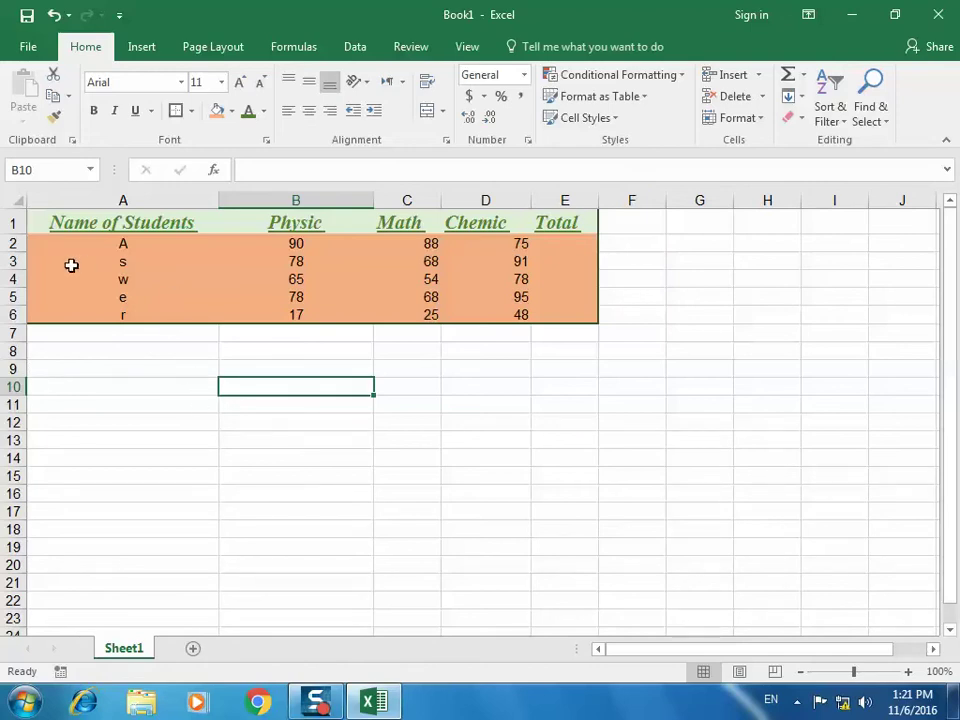
mouse_move(44, 222)
left_mouse_down()
mouse_move(507, 313)
mouse_move(542, 311)
left_mouse_up()
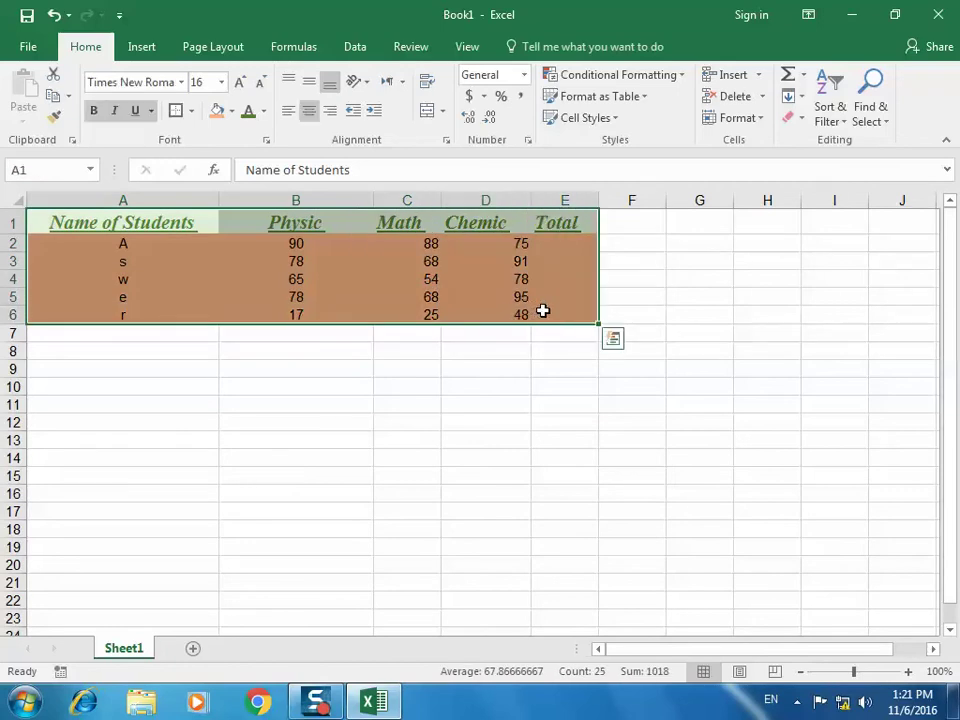
Apply All Borders to every cell of A1:E6
left_click(191, 112)
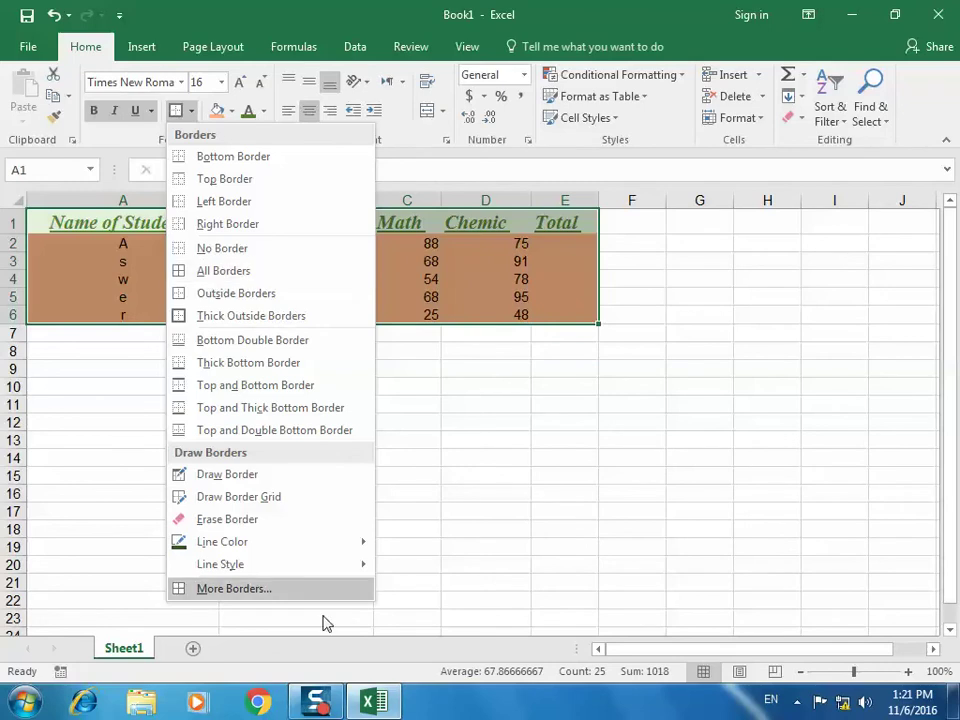
mouse_move(282, 550)
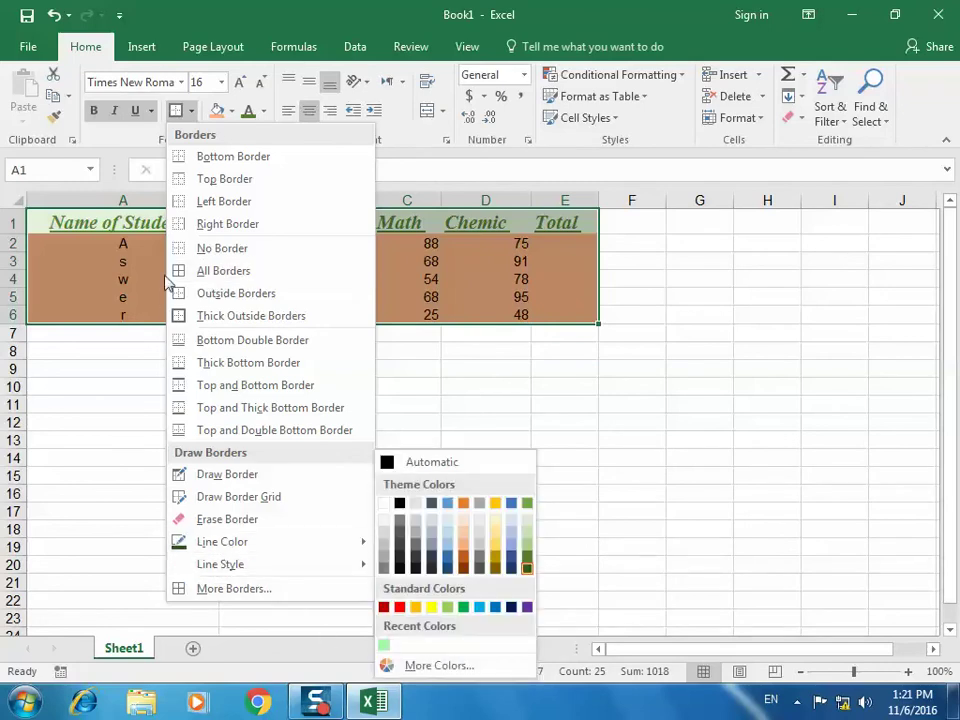
left_click(193, 271)
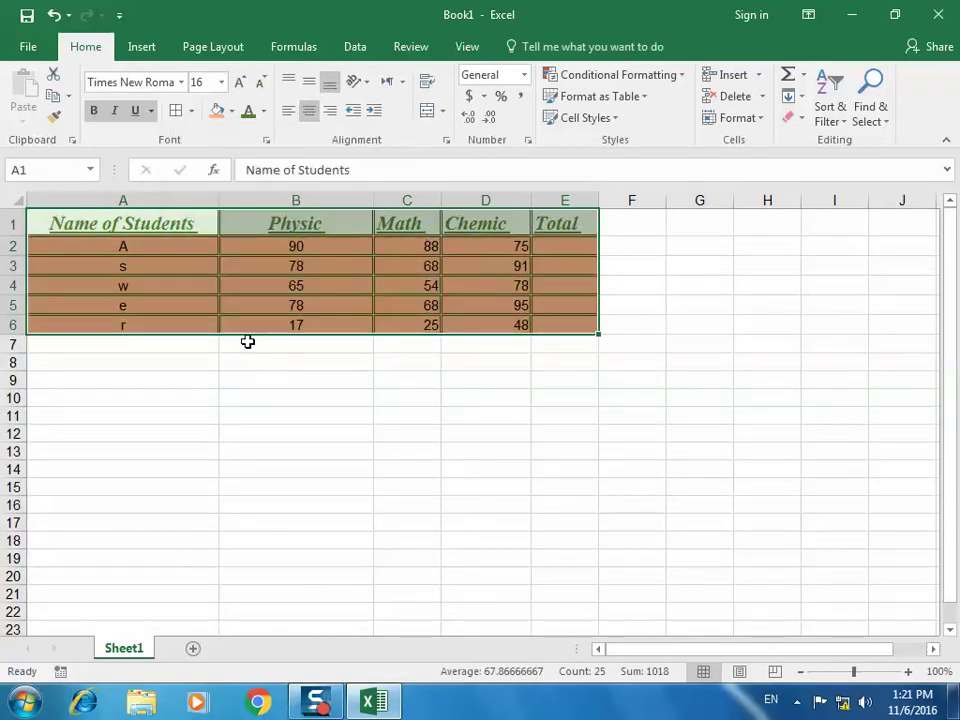
Draw trial border lines under cells F3, G3, G4 and F4 with Draw Border
left_click(191, 111)
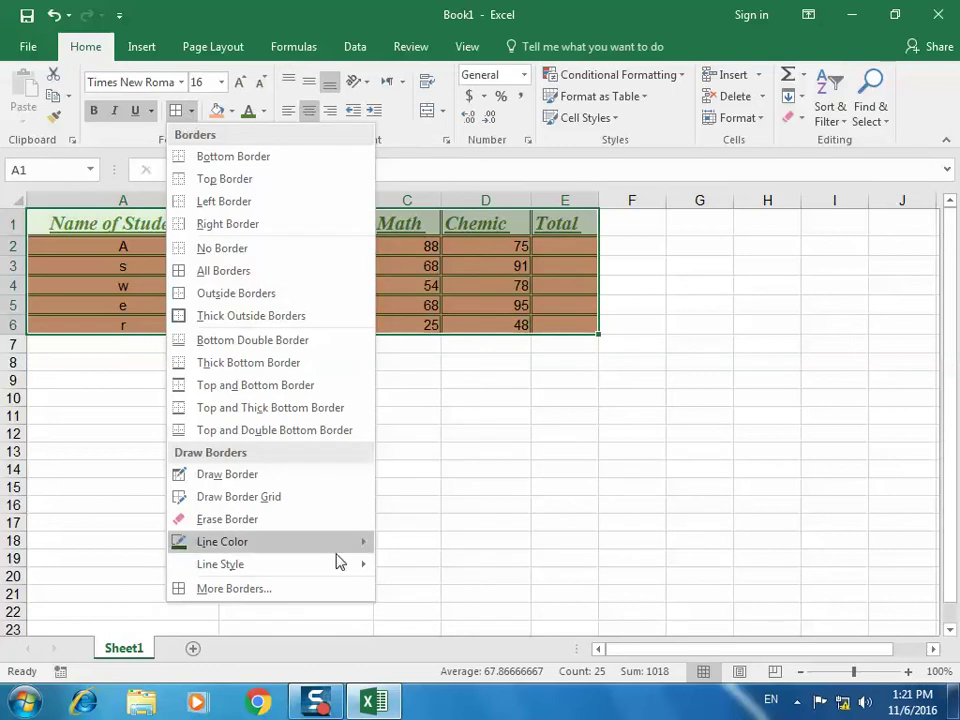
left_click(305, 481)
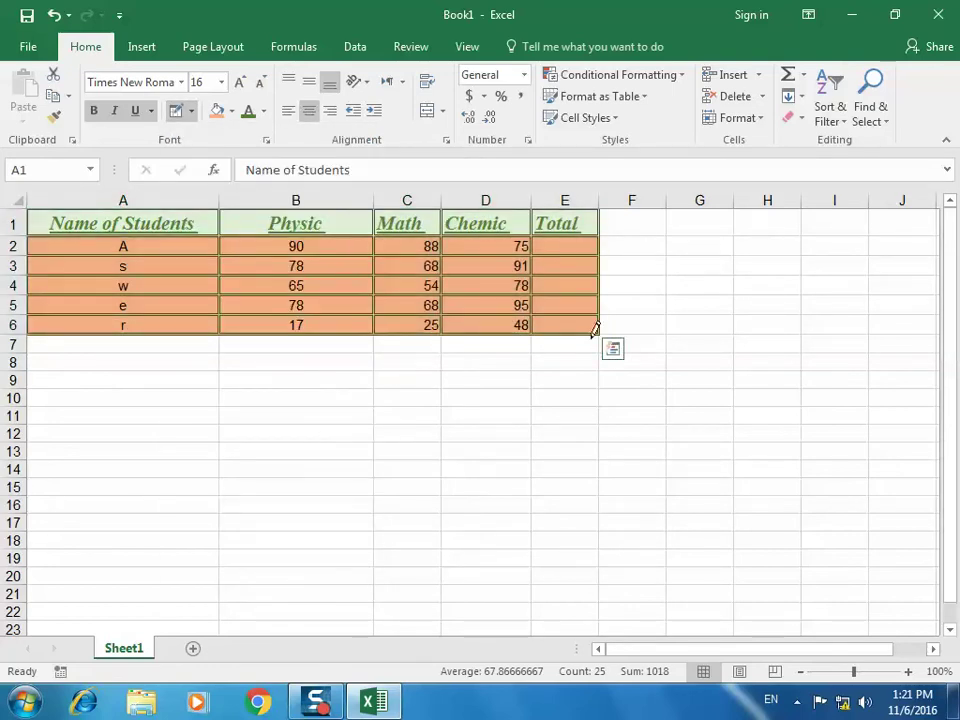
left_click(656, 273)
left_click(695, 274)
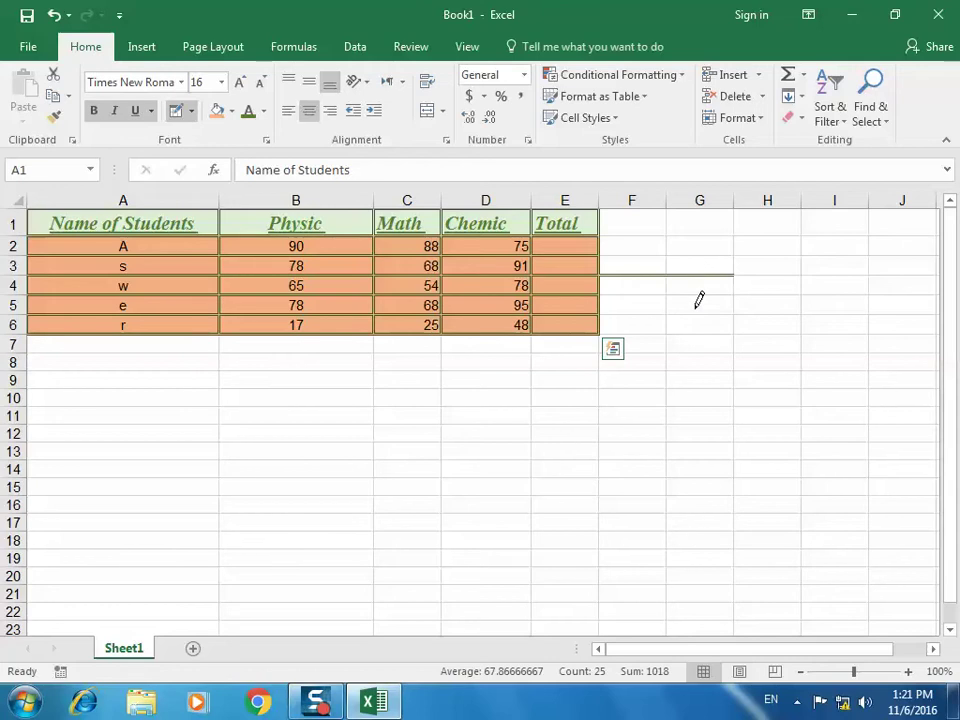
left_click(688, 294)
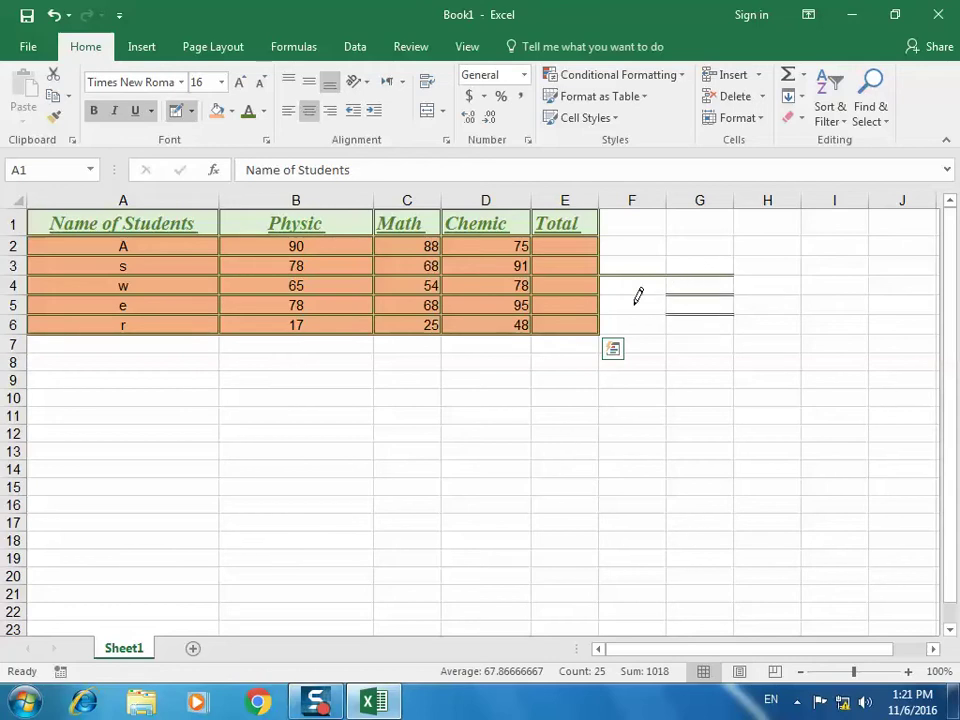
left_click(637, 291)
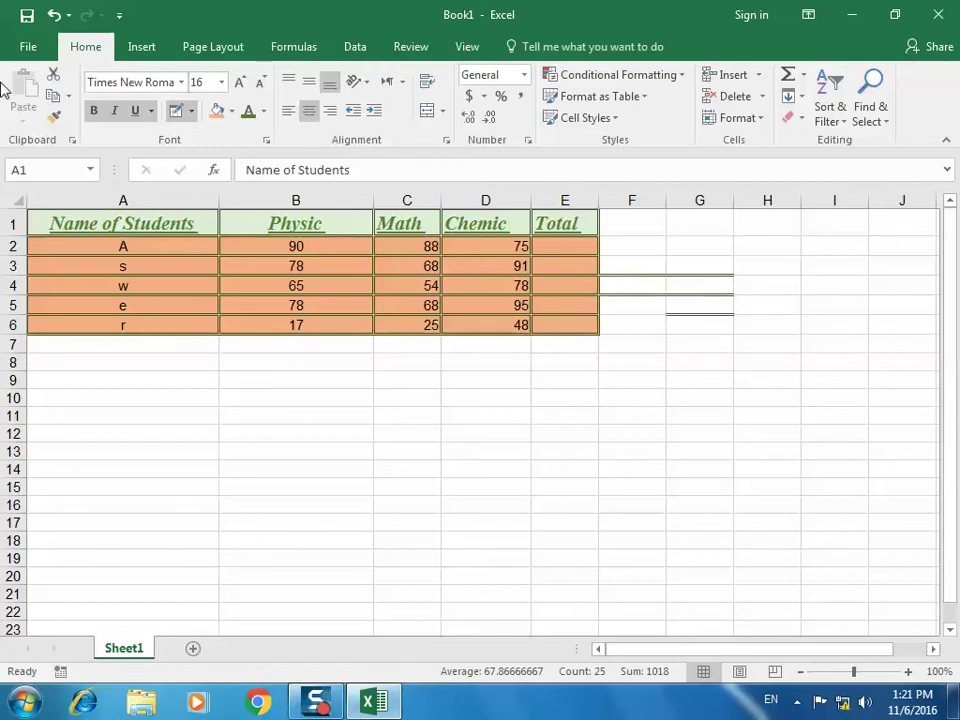
Undo the four drawn border lines beside the table
left_click(53, 15)
left_click(53, 15)
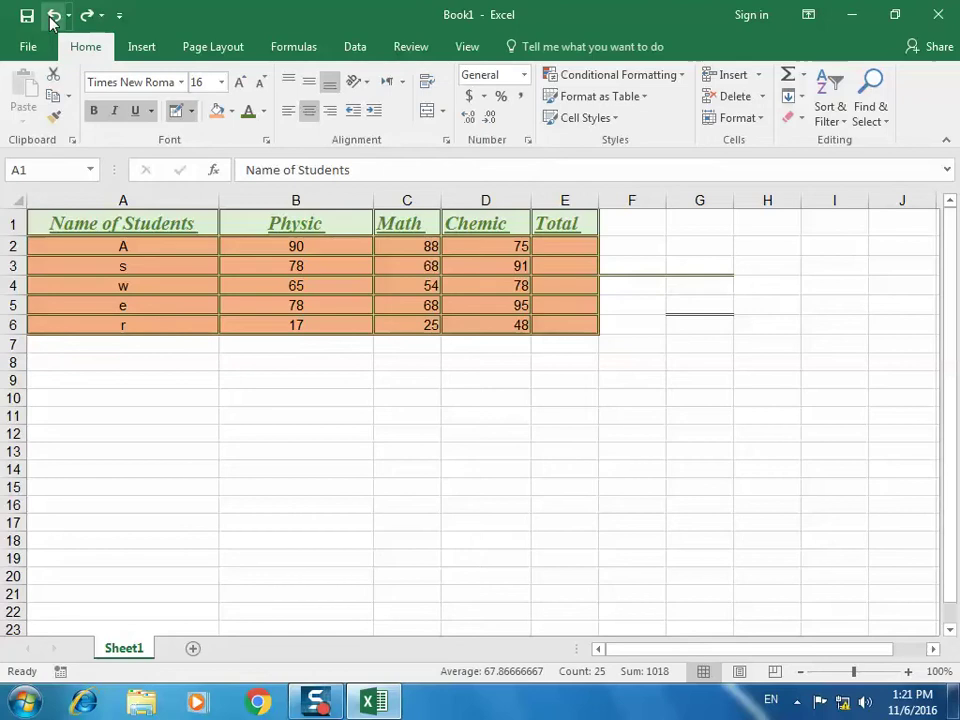
left_click(53, 15)
left_click(53, 15)
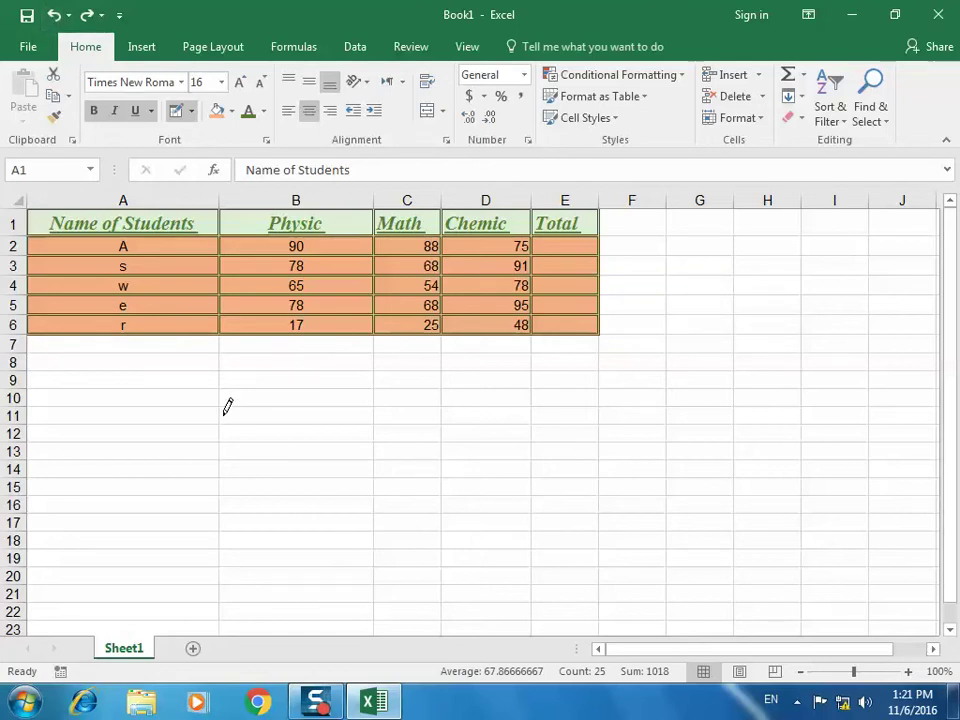
left_click(191, 111)
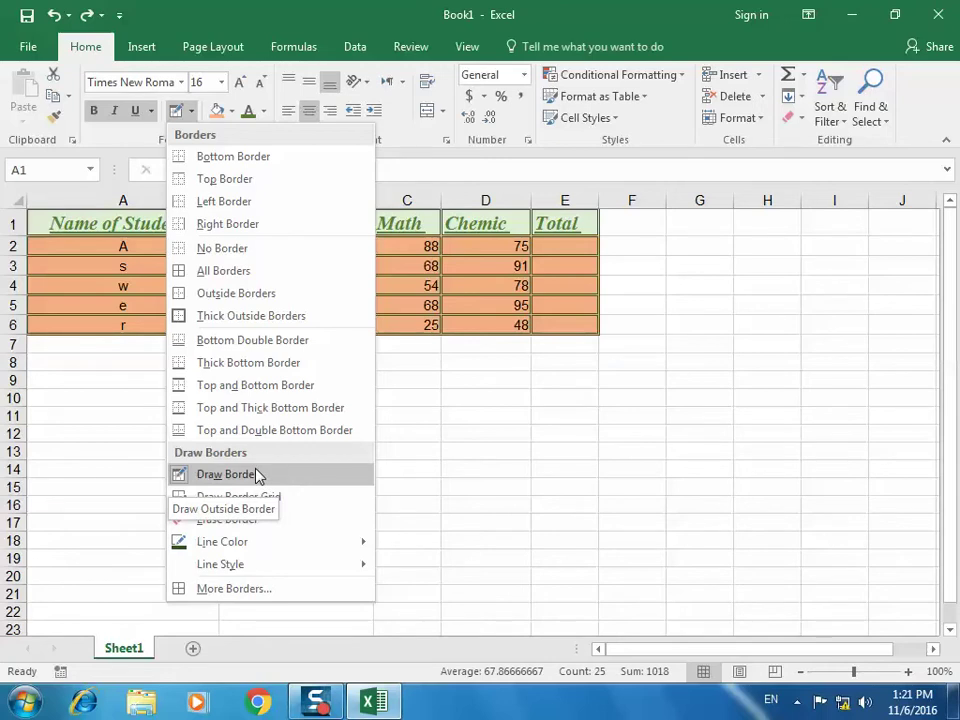
Draw a bordered grid over A9:G17 with Draw Border Grid
left_click(253, 496)
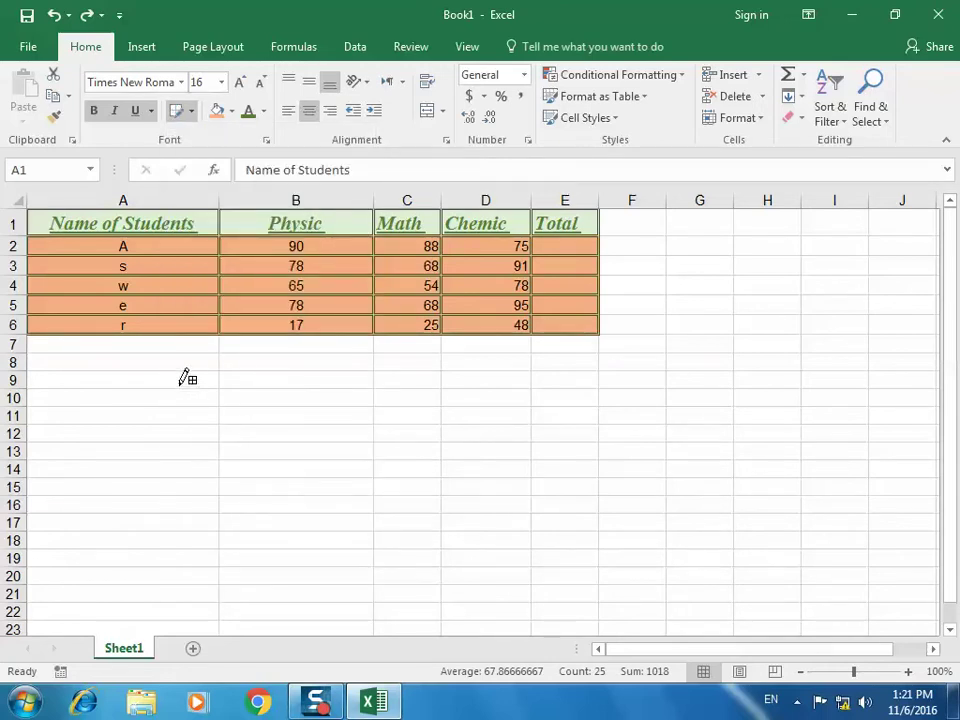
left_click_drag(184, 382, 676, 527)
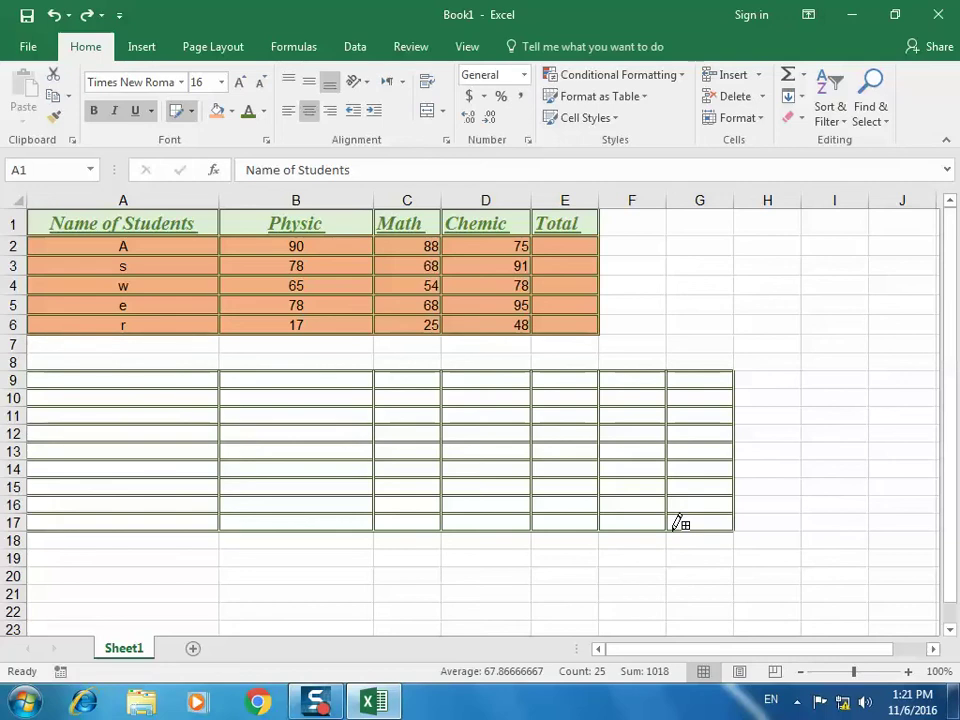
key("ctrl+y")
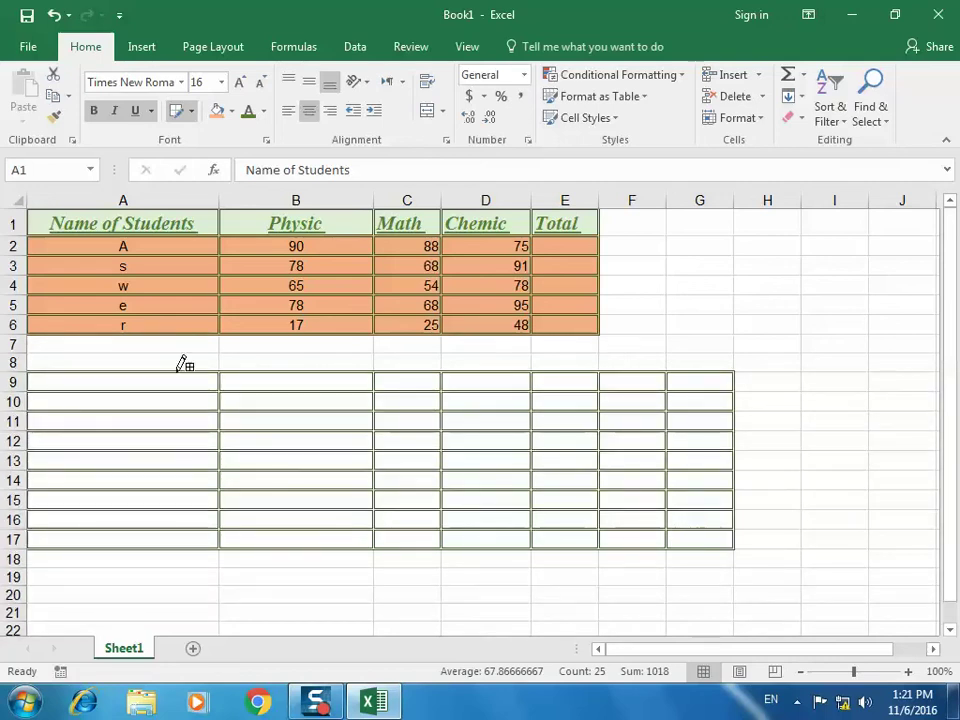
left_click(190, 110)
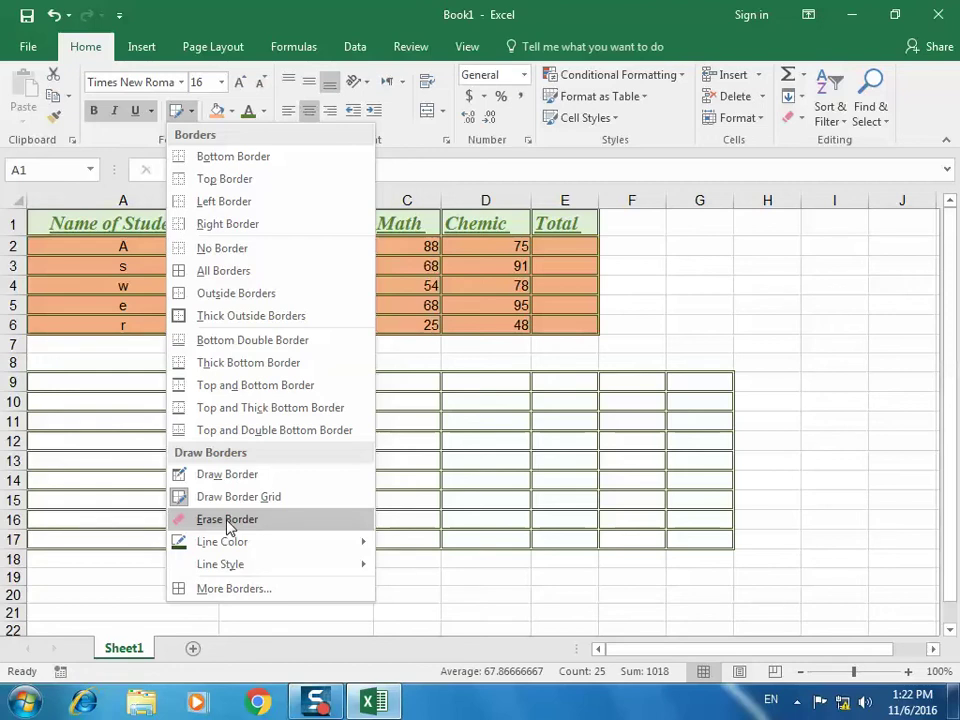
Erase the grid borders across rows 9–17 with Erase Border, then exit the eraser
left_click(228, 519)
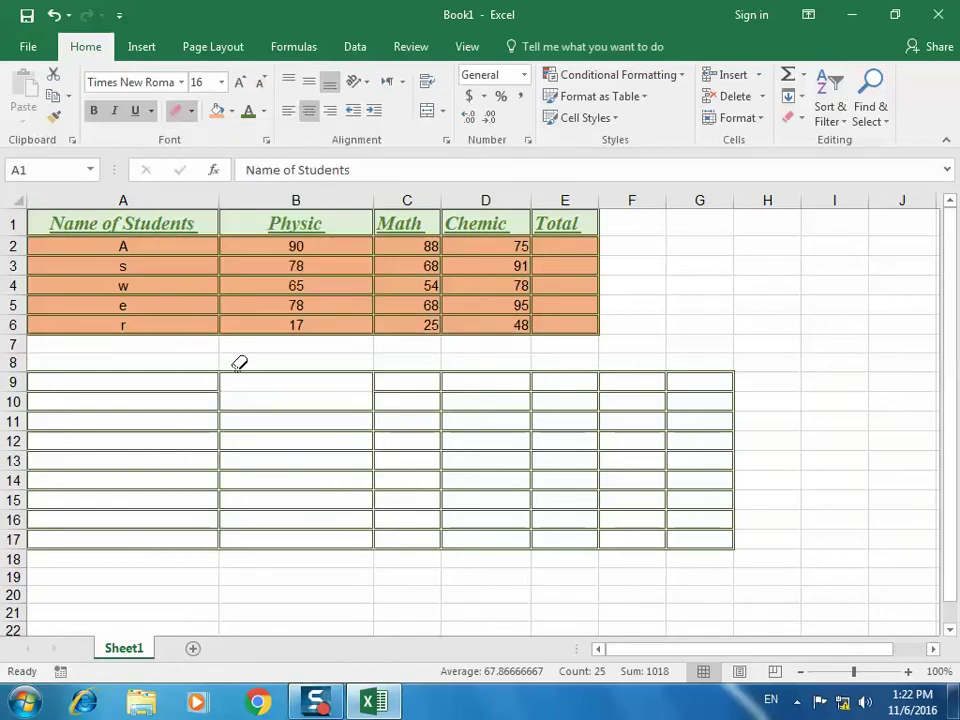
left_click(237, 369)
left_click_drag(48, 360, 752, 506)
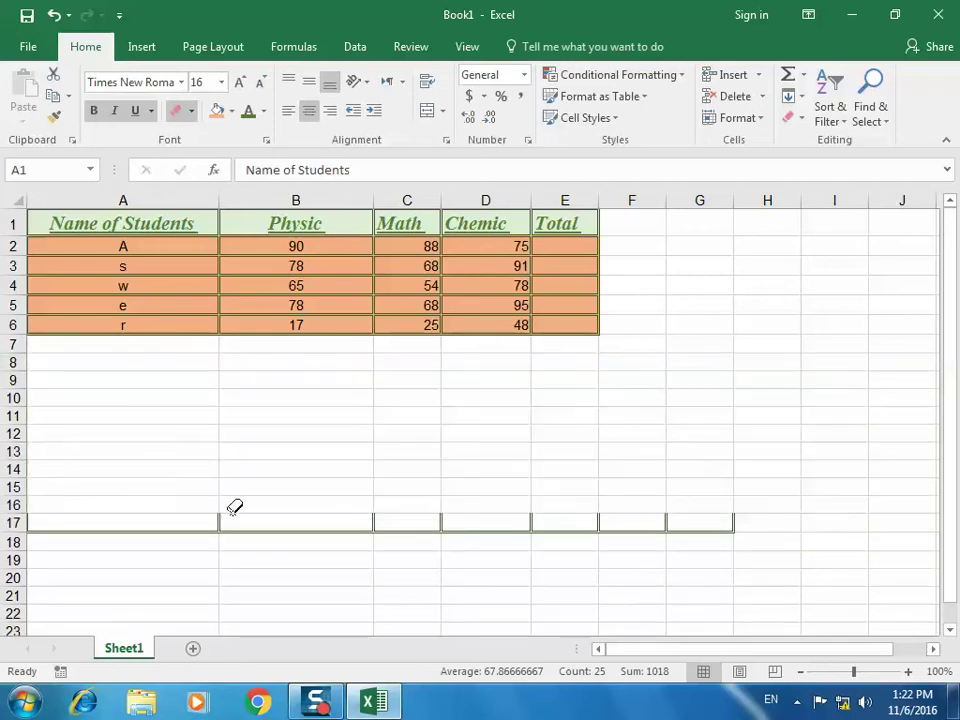
left_click_drag(54, 469, 733, 560)
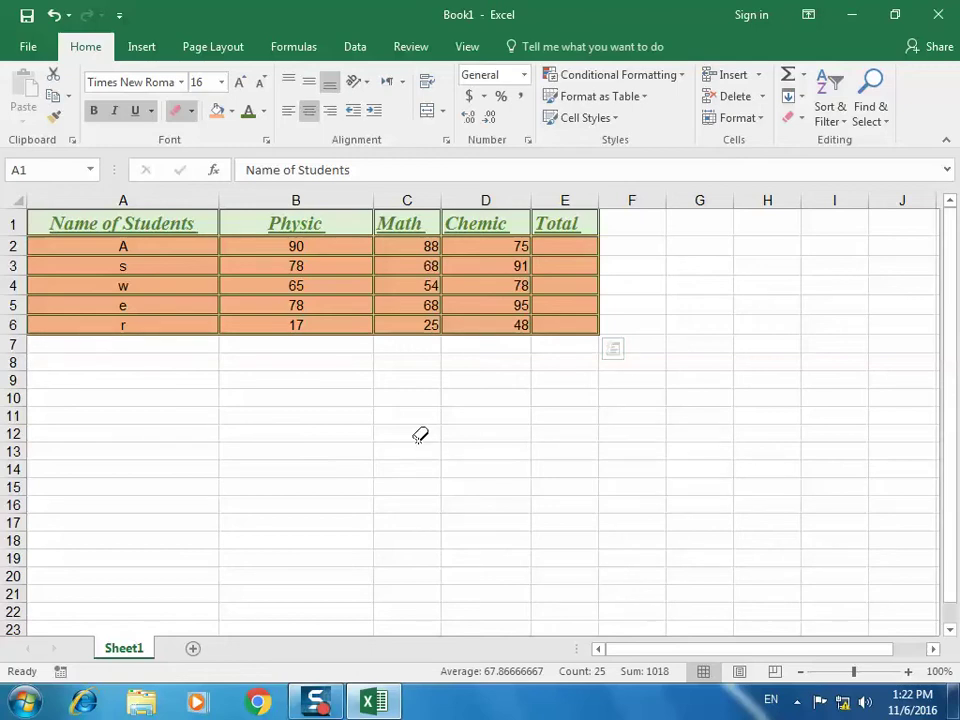
key("Escape")
Select cell A4 and open the Cell Styles gallery
left_click(292, 400)
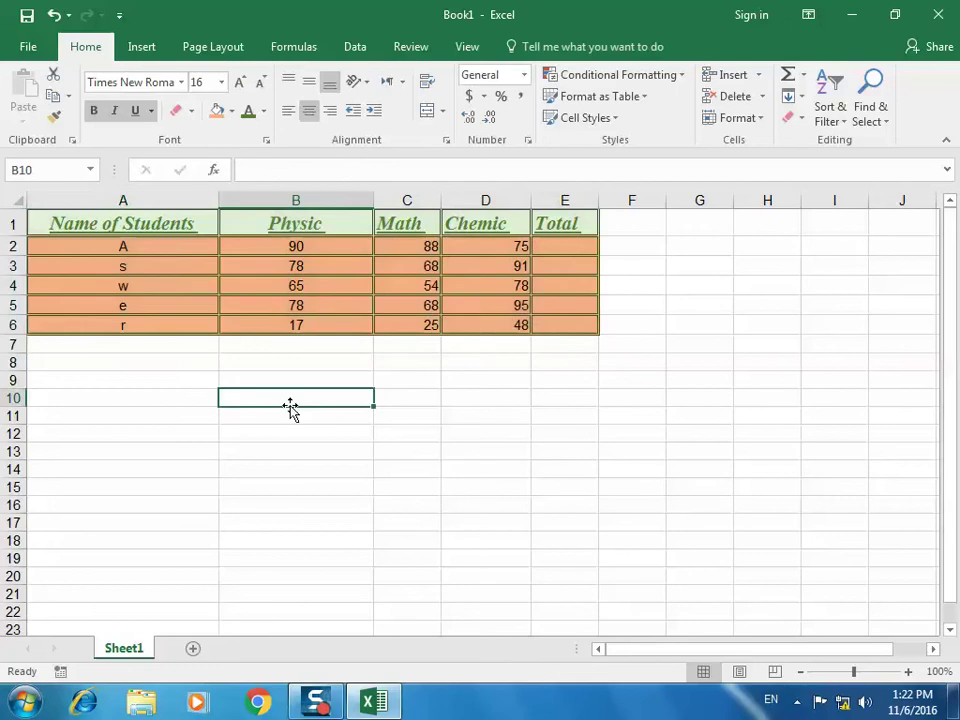
left_click(200, 357)
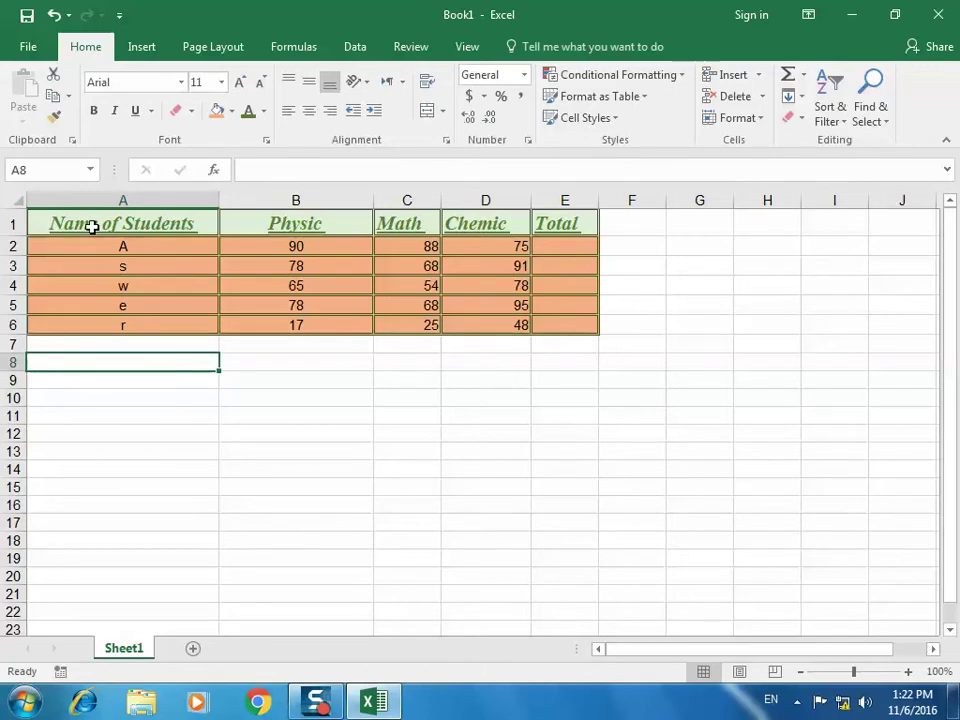
left_click(157, 280)
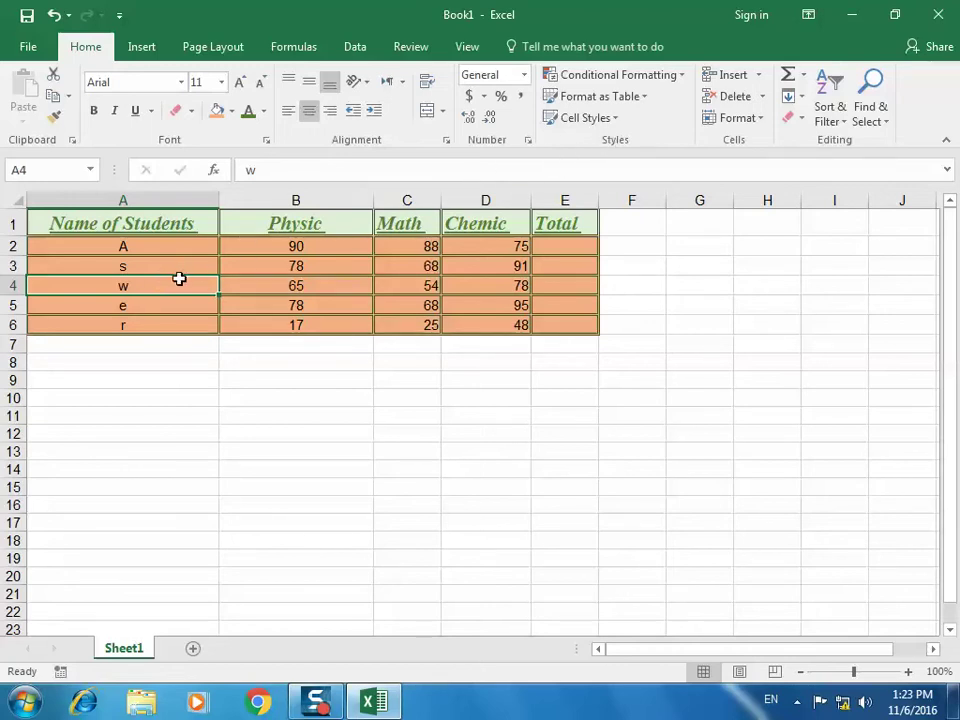
left_click(612, 118)
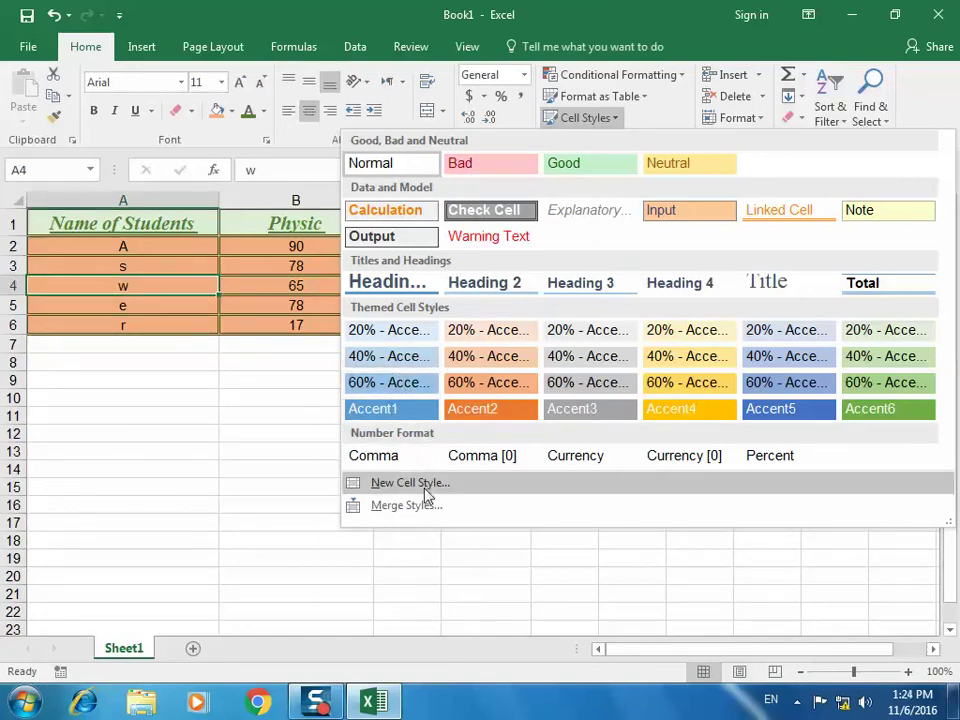
Start a new cell style with a custom name and give it a gold fill with a light peach solid pattern
left_click(425, 490)
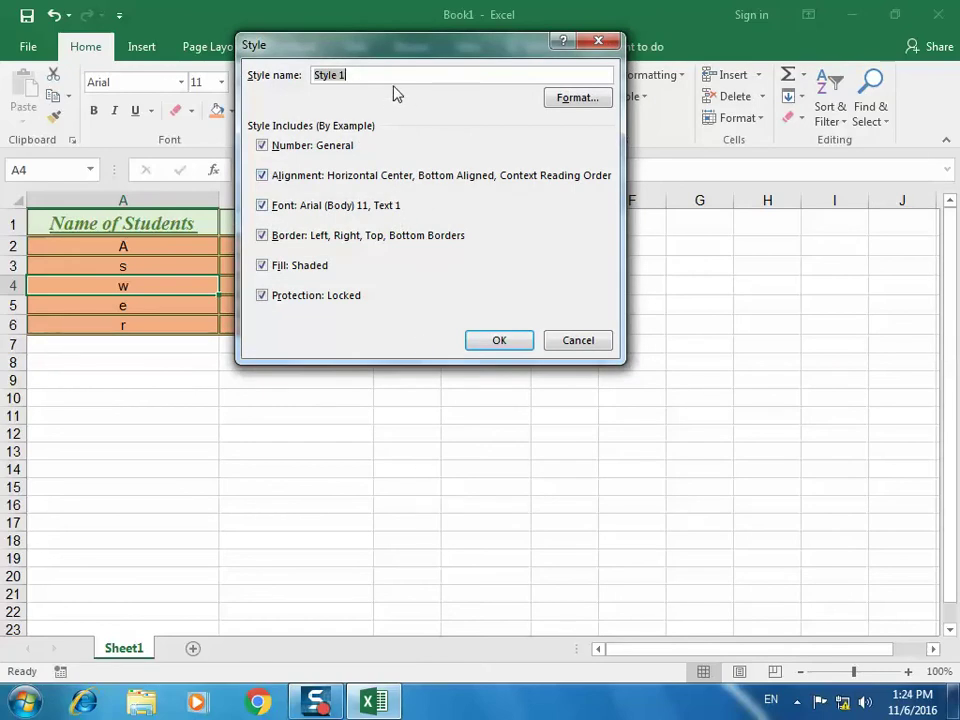
type("Aym")
type("an")
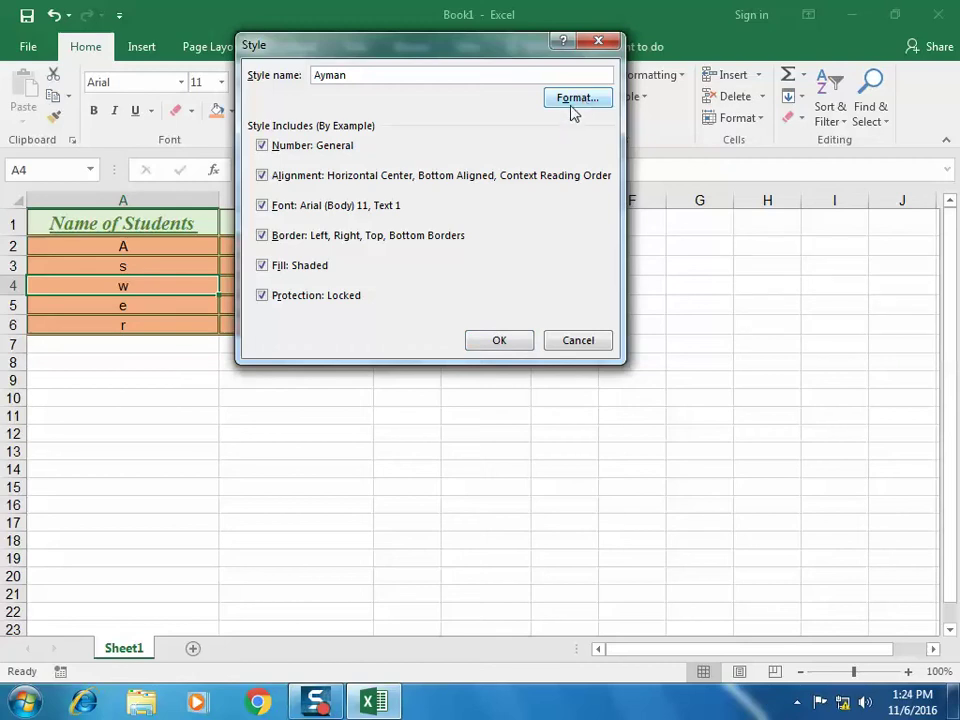
left_click(570, 103)
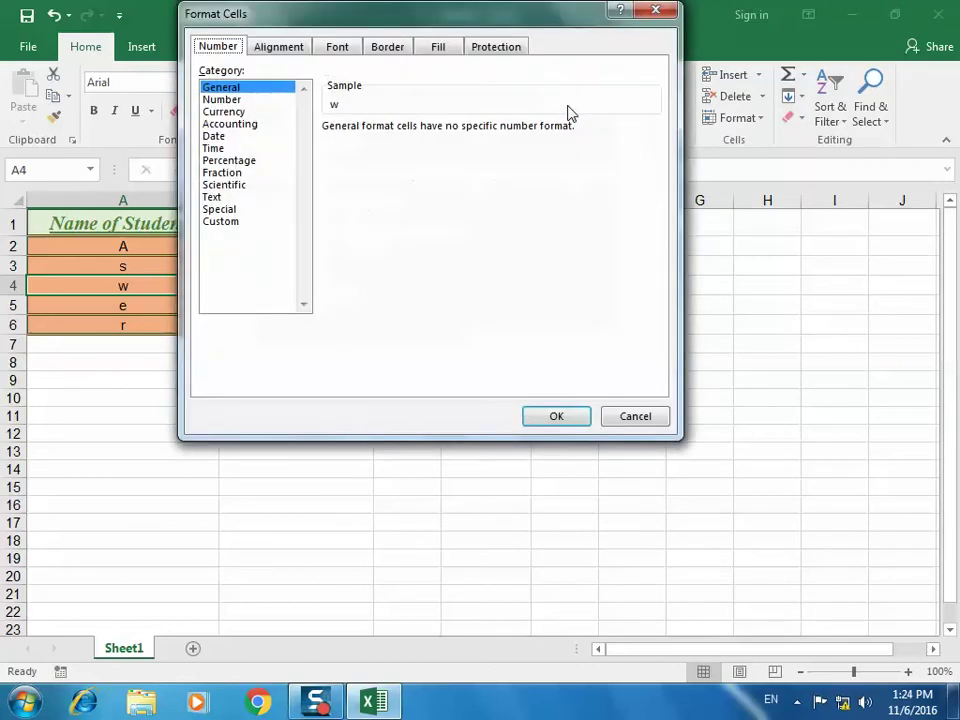
left_click(221, 100)
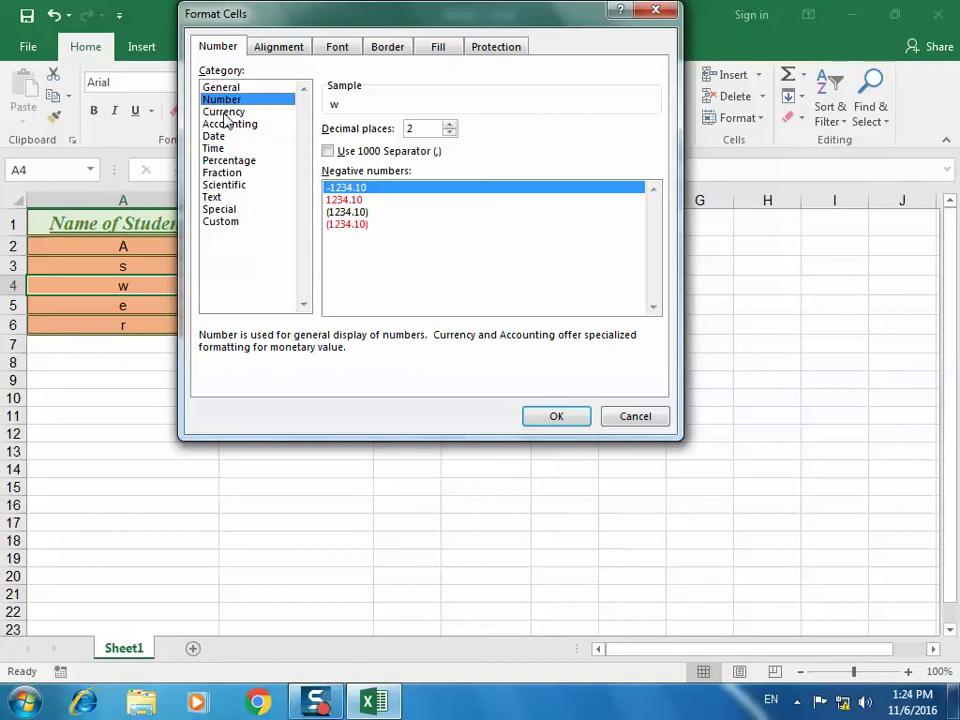
left_click(268, 46)
left_click(337, 47)
left_click(430, 47)
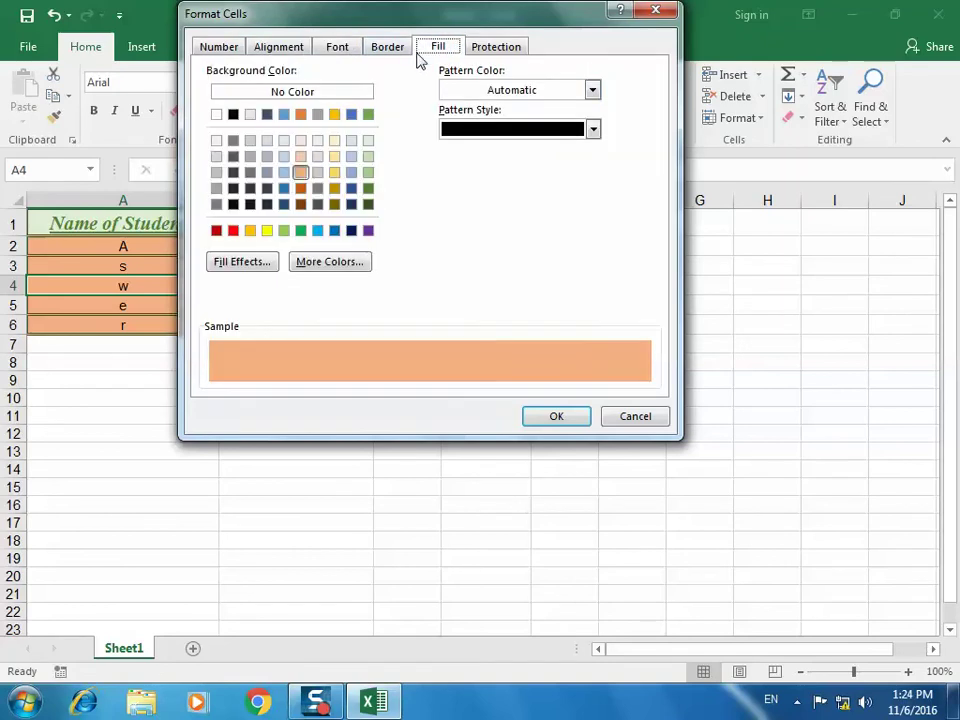
left_click(334, 188)
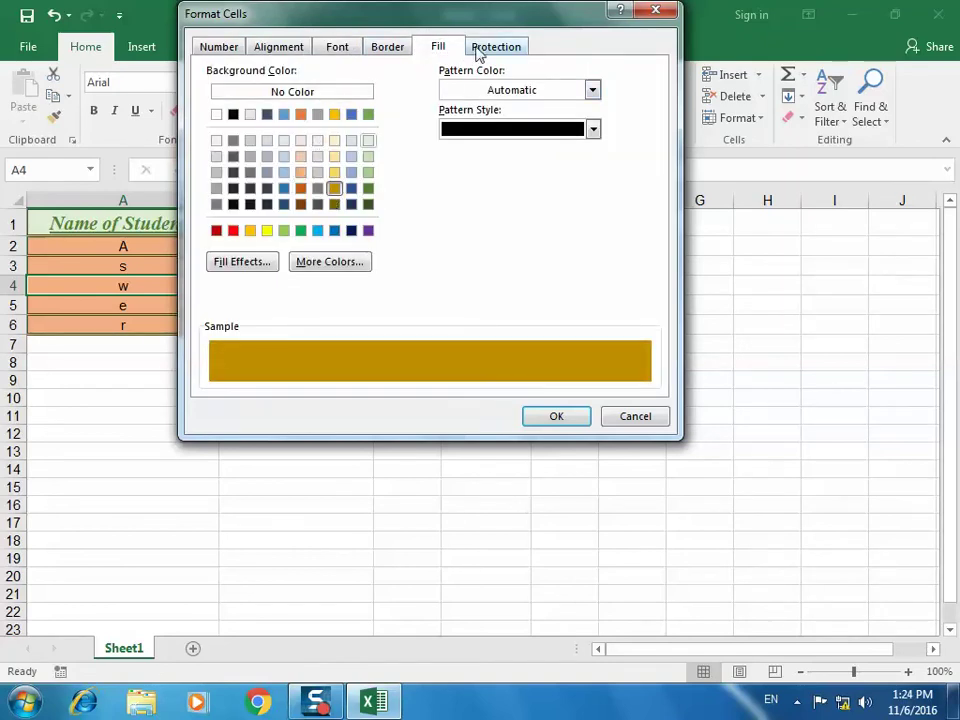
left_click(506, 91)
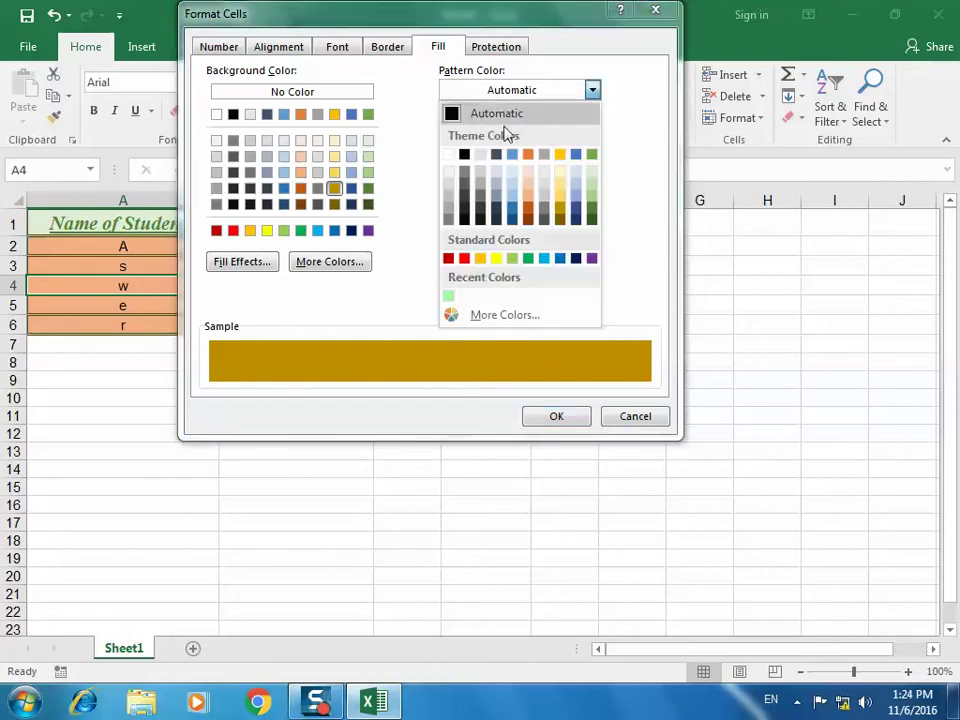
left_click(528, 185)
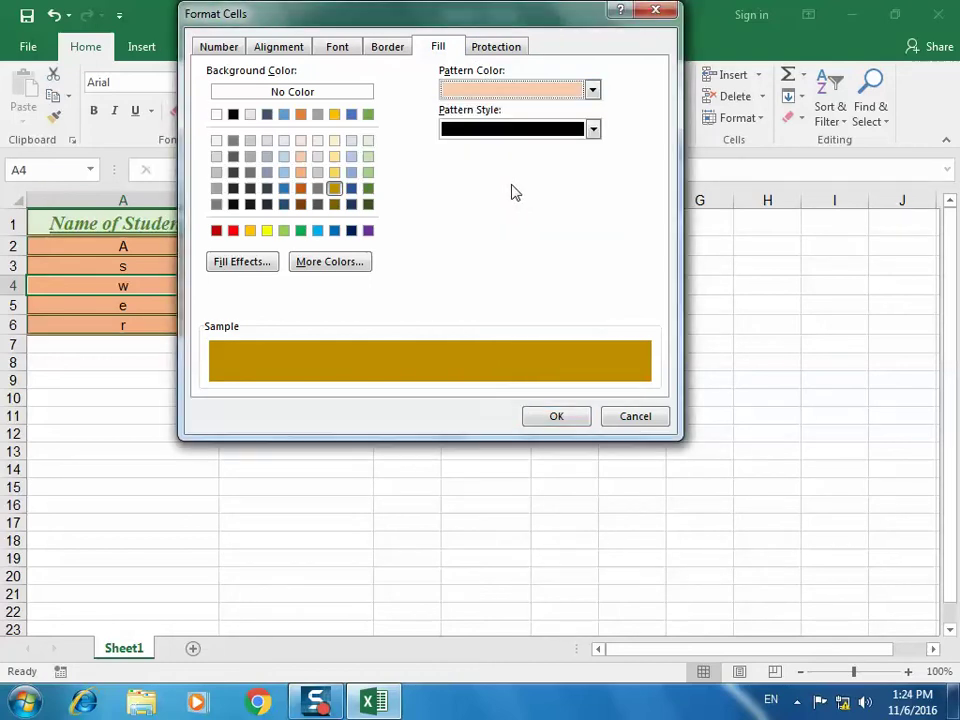
left_click(466, 130)
left_click(450, 153)
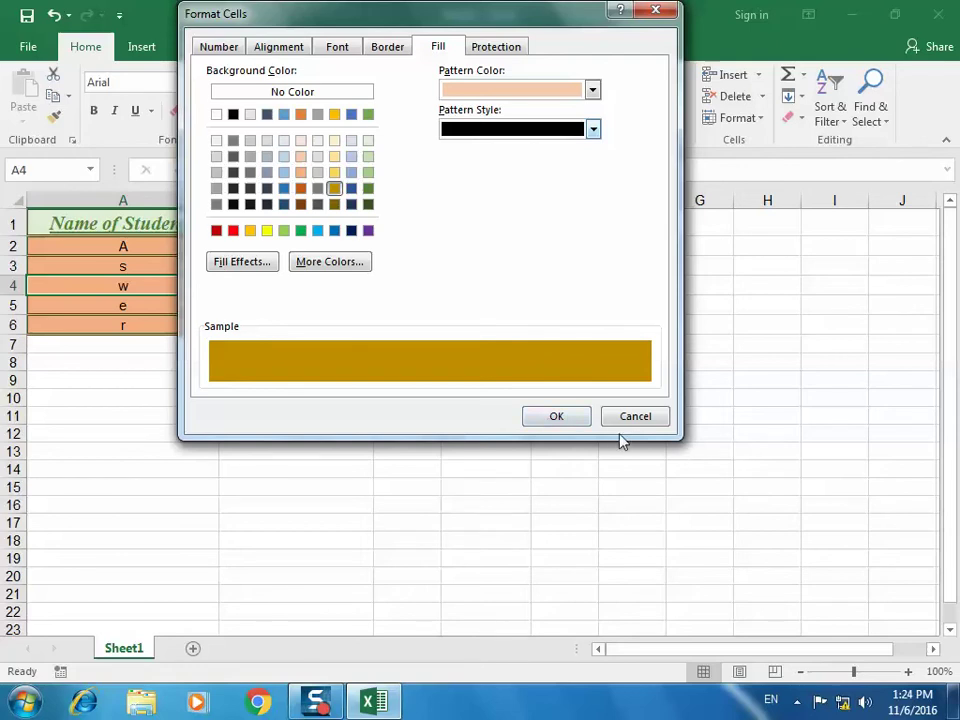
left_click(577, 423)
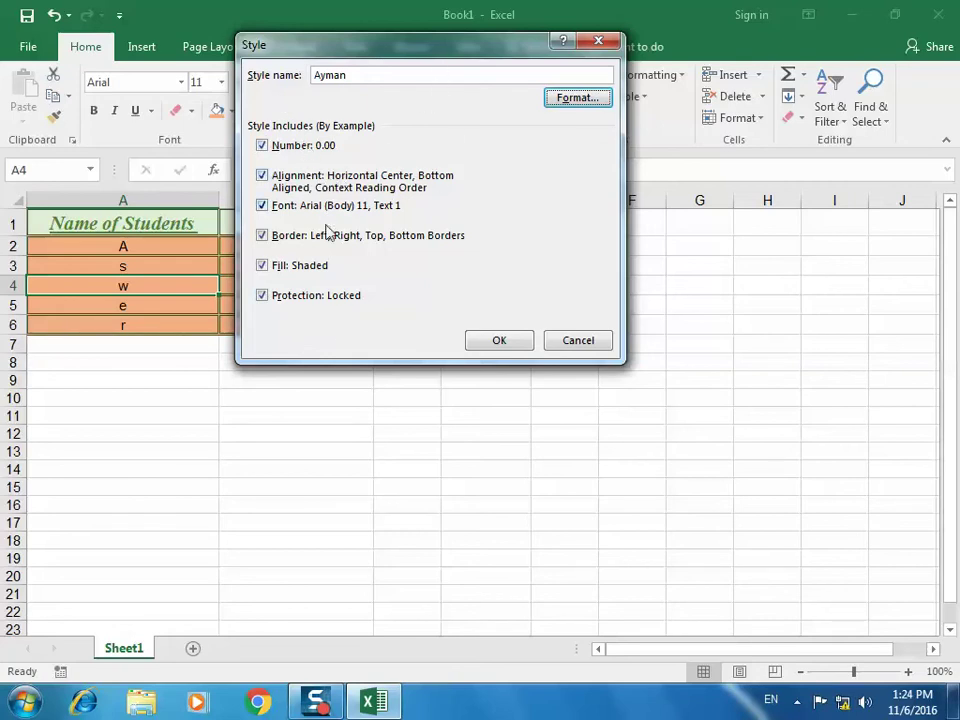
Set the style's number format to Number with 0 decimal places and save the style
left_click(556, 101)
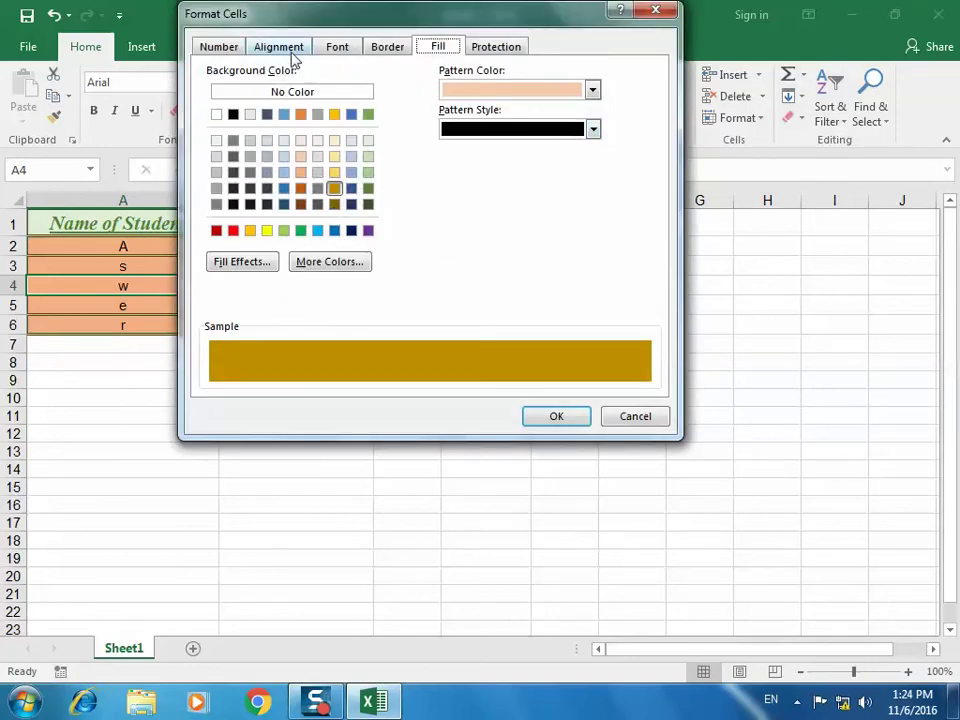
left_click(222, 47)
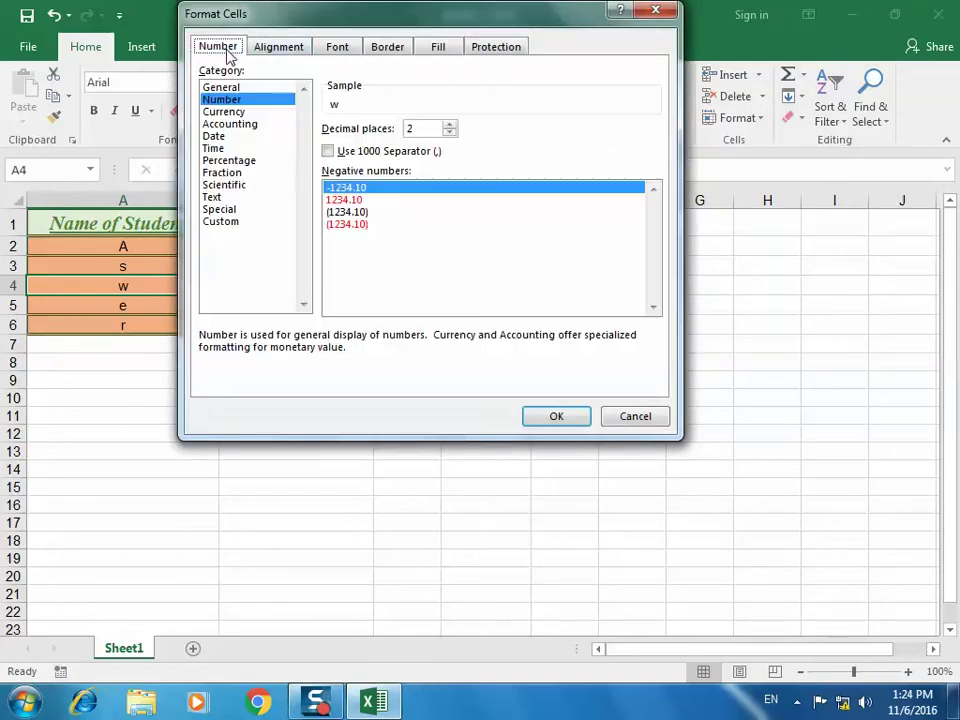
left_click(239, 114)
left_click(236, 100)
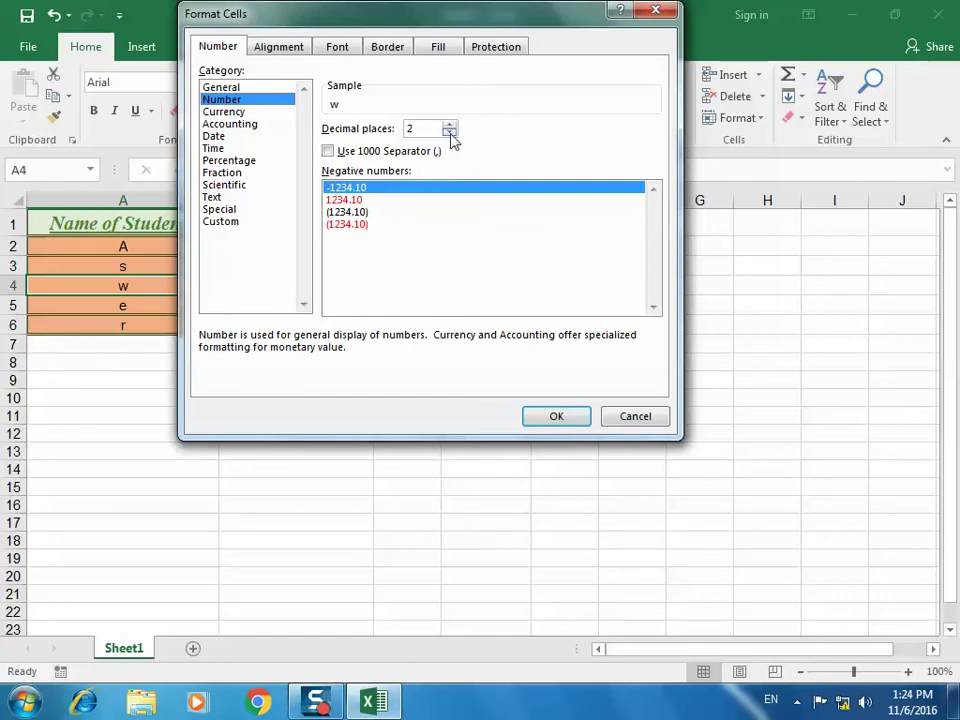
left_click(449, 133)
left_click(449, 133)
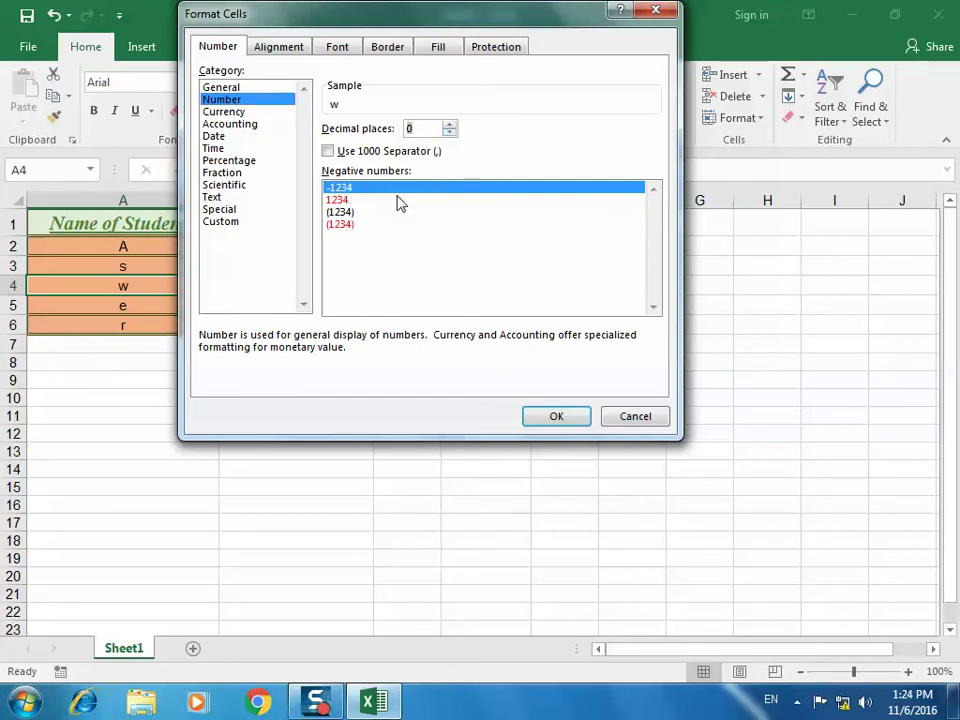
left_click(534, 419)
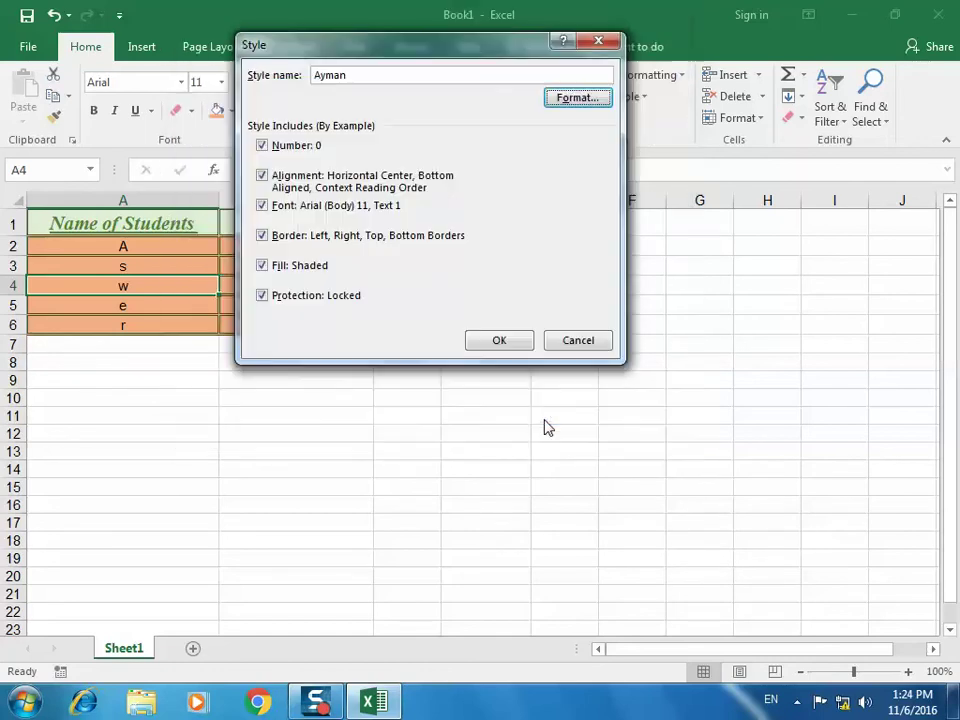
left_click(514, 341)
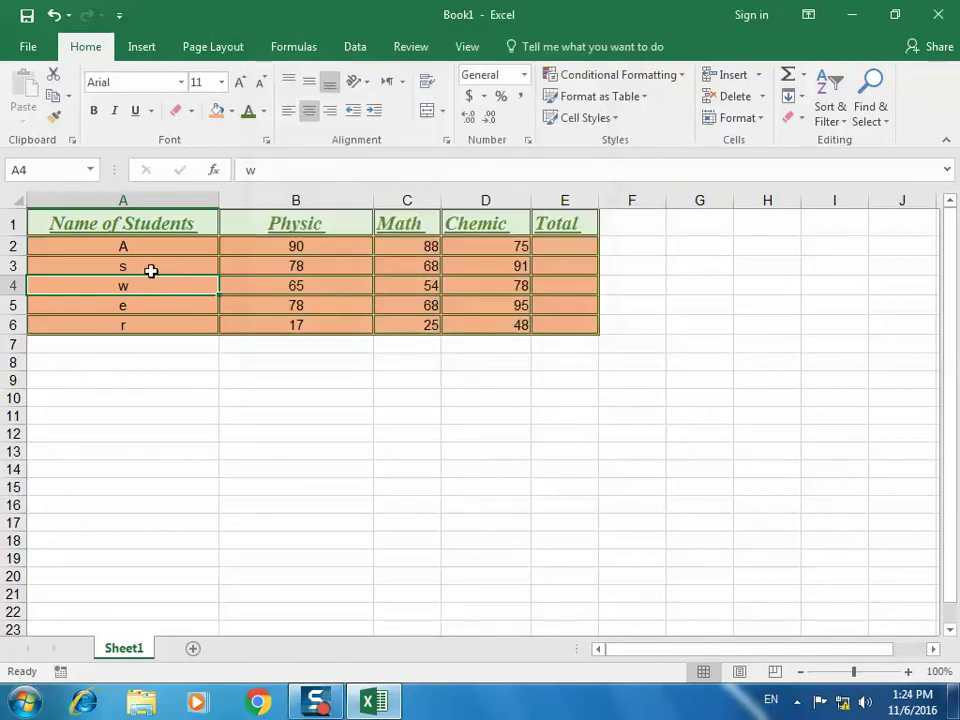
type("2.3")
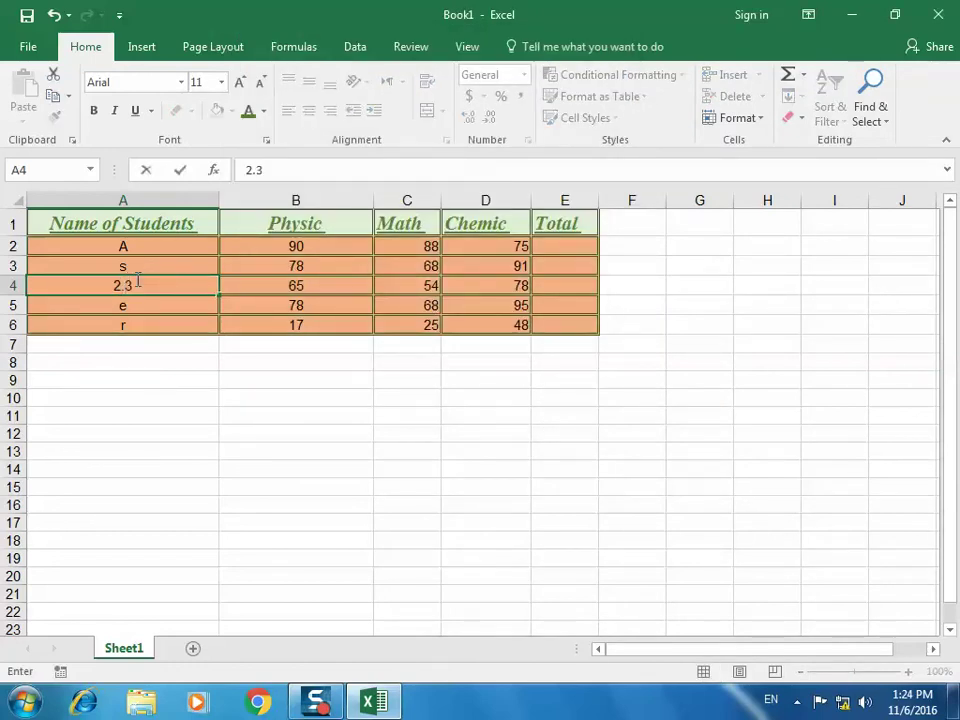
key("Return")
left_click(133, 280)
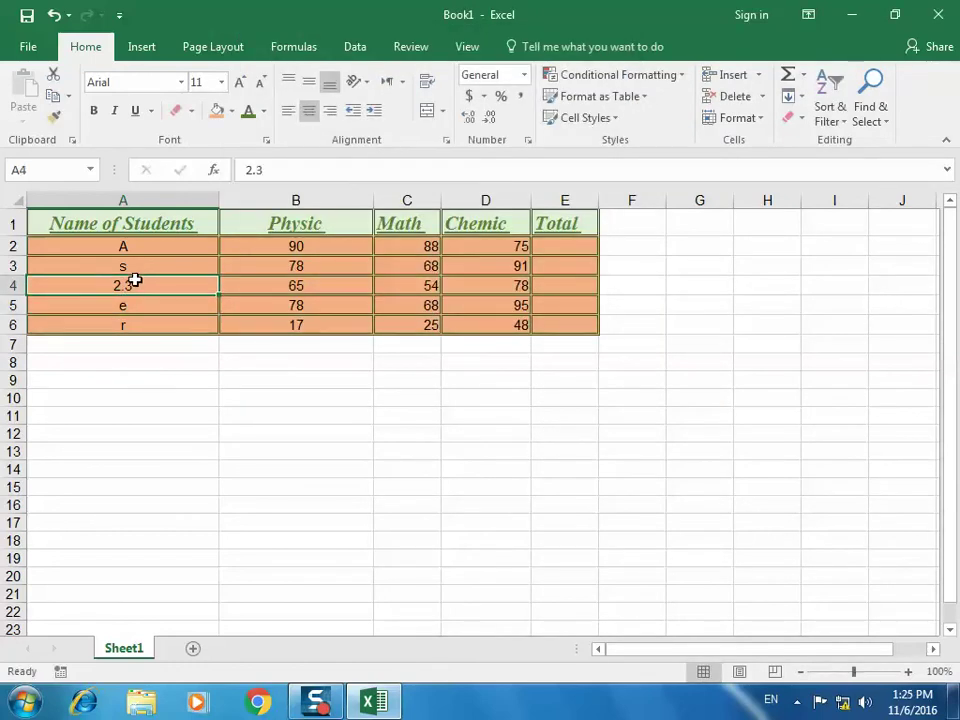
left_click(615, 120)
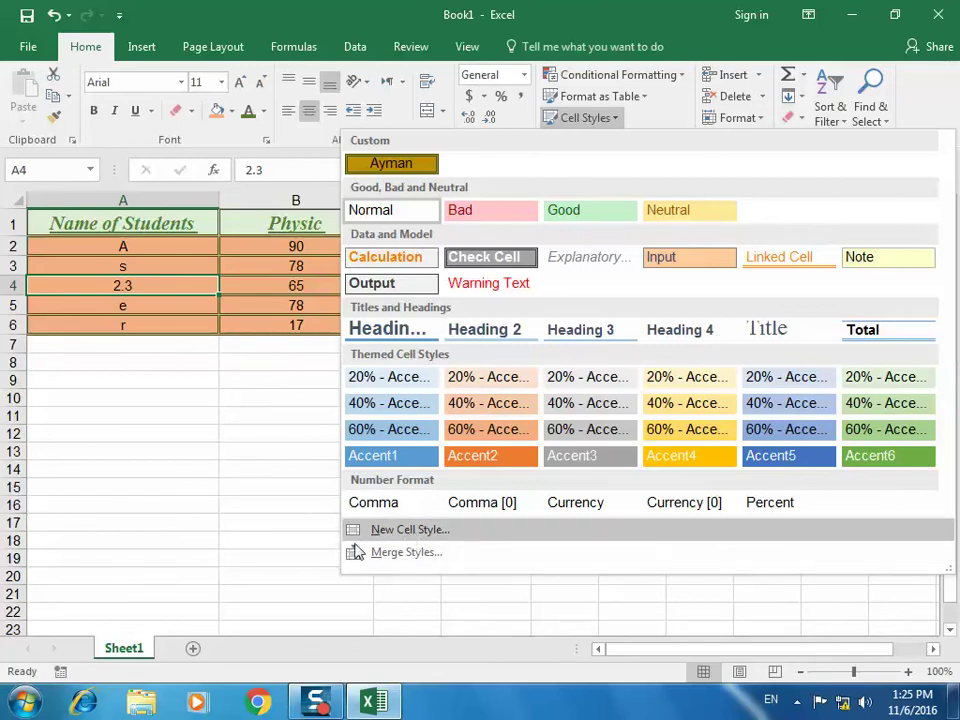
left_click(251, 525)
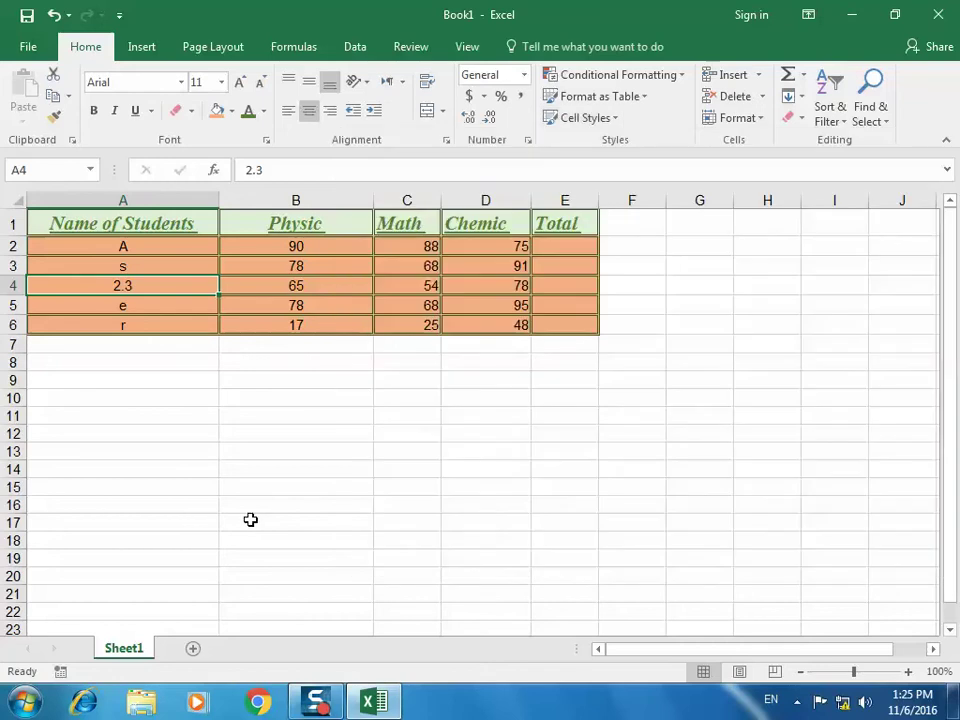
left_click(52, 15)
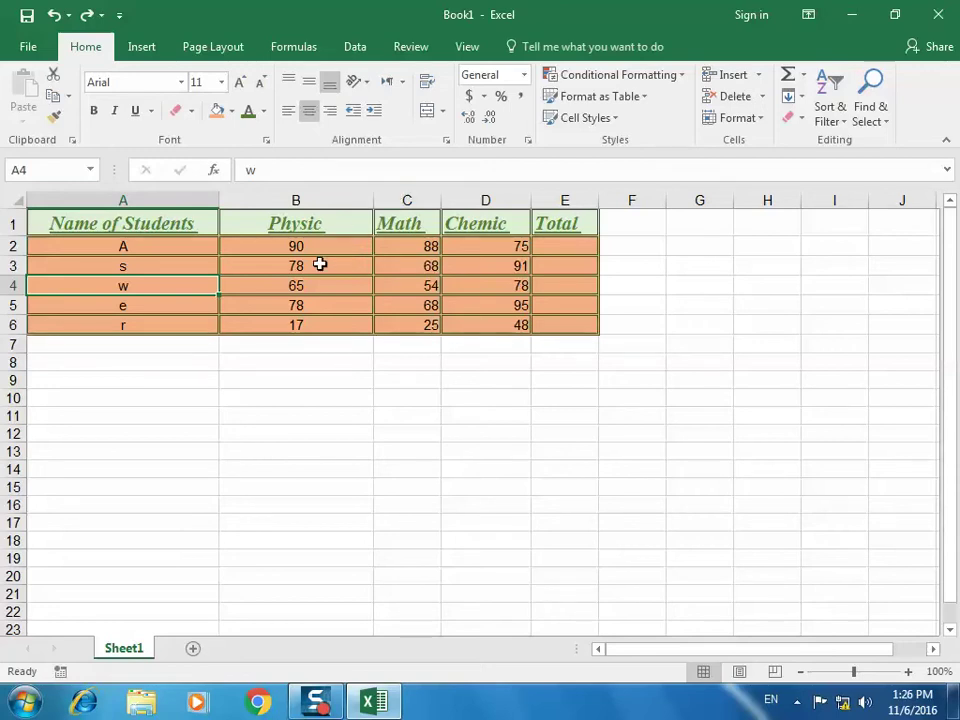
Enter the Physic scores 90.5 in B2 and 78.3 in B3
left_click_drag(306, 246, 306, 326)
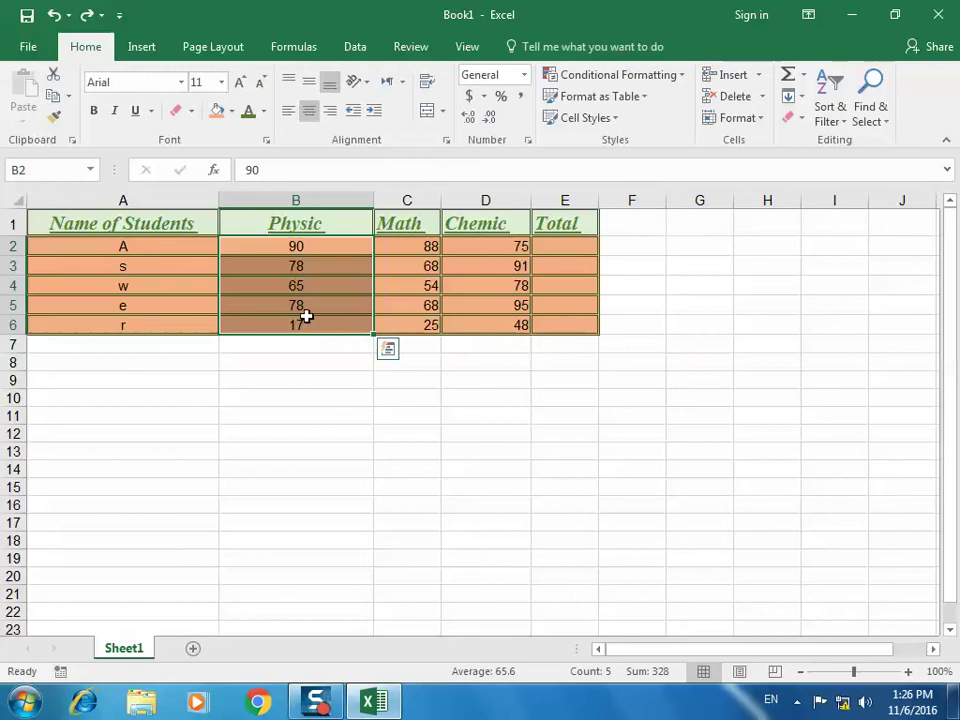
left_click(306, 246)
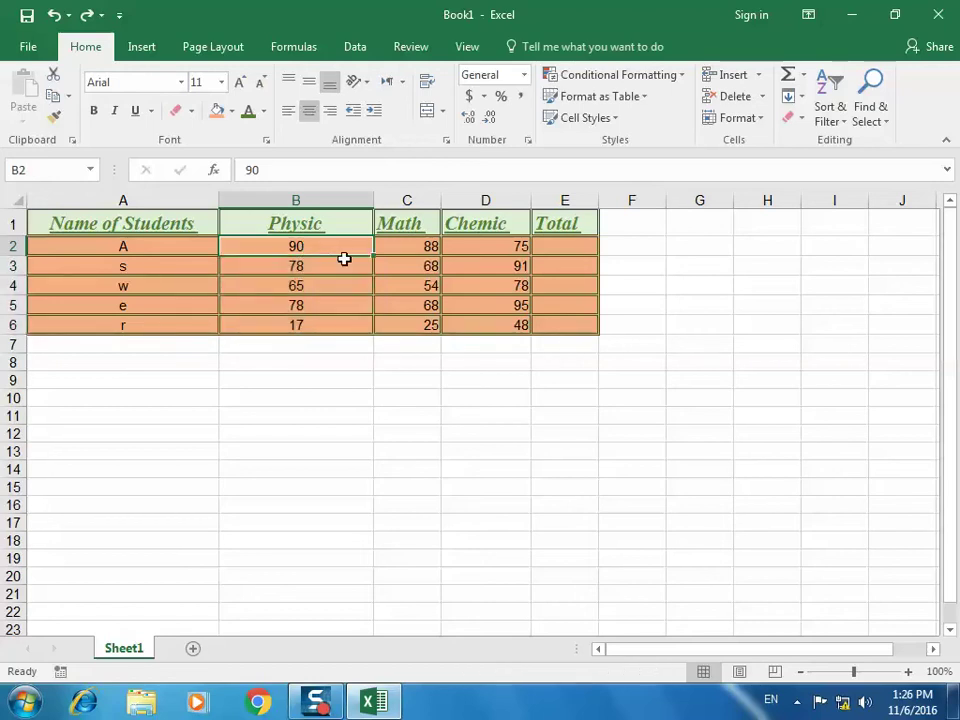
type("90.5")
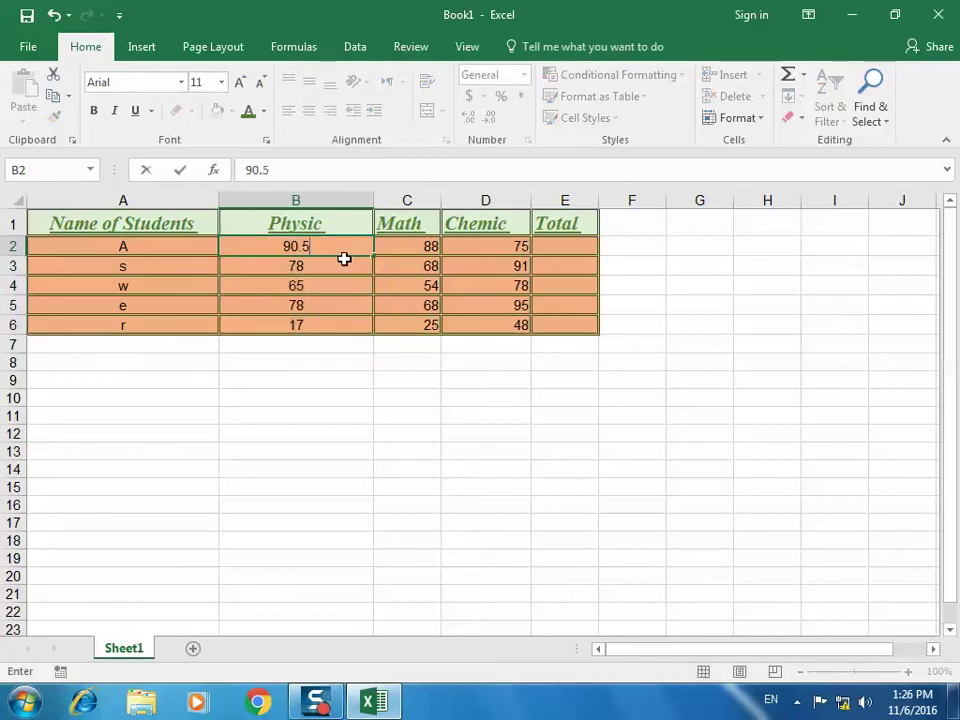
key("Return")
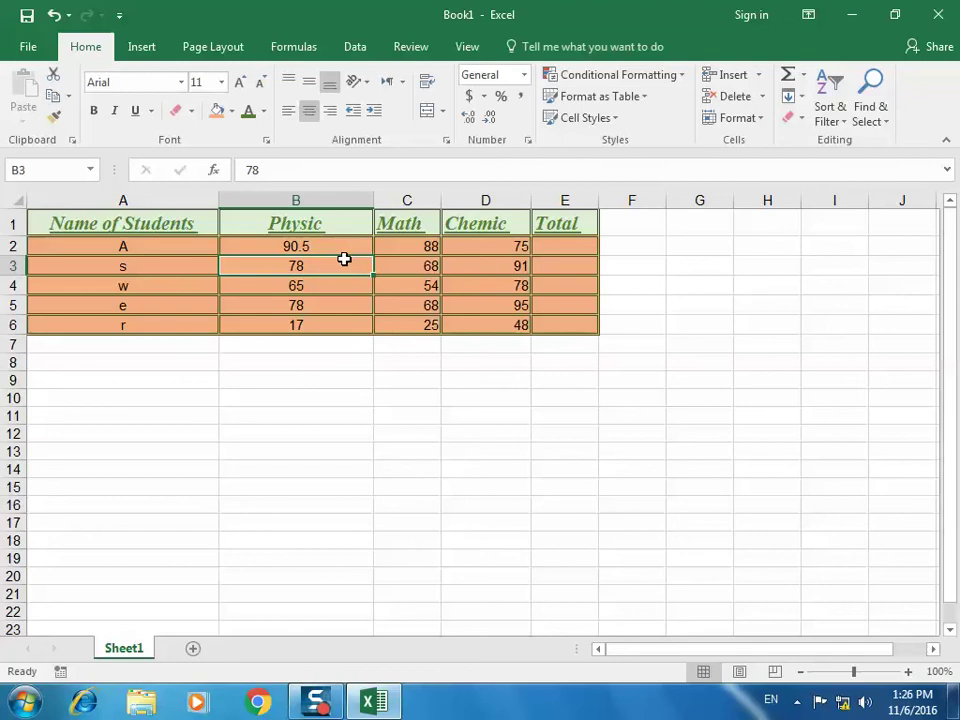
type("78.3")
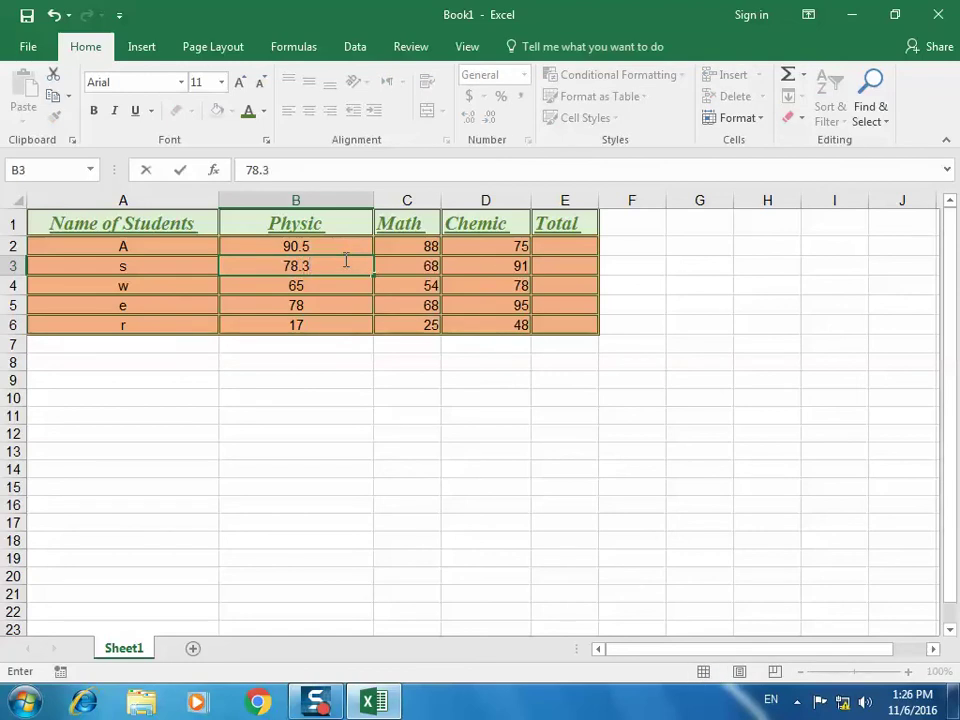
key("Return")
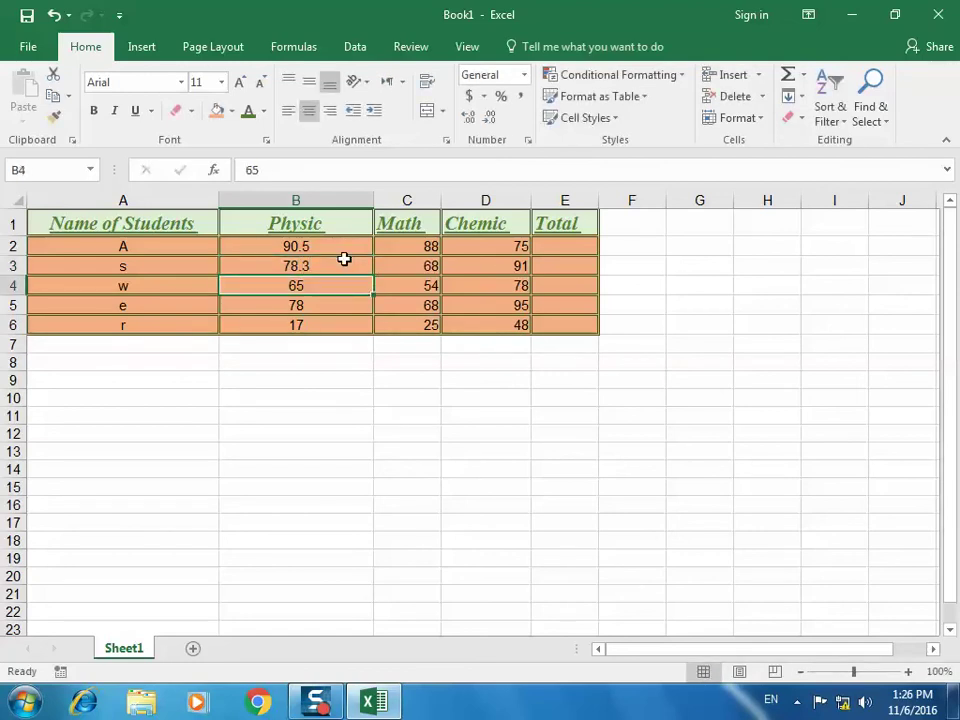
Browse the Cell Styles gallery without applying one, then widen the Total column E
left_click_drag(347, 244, 352, 322)
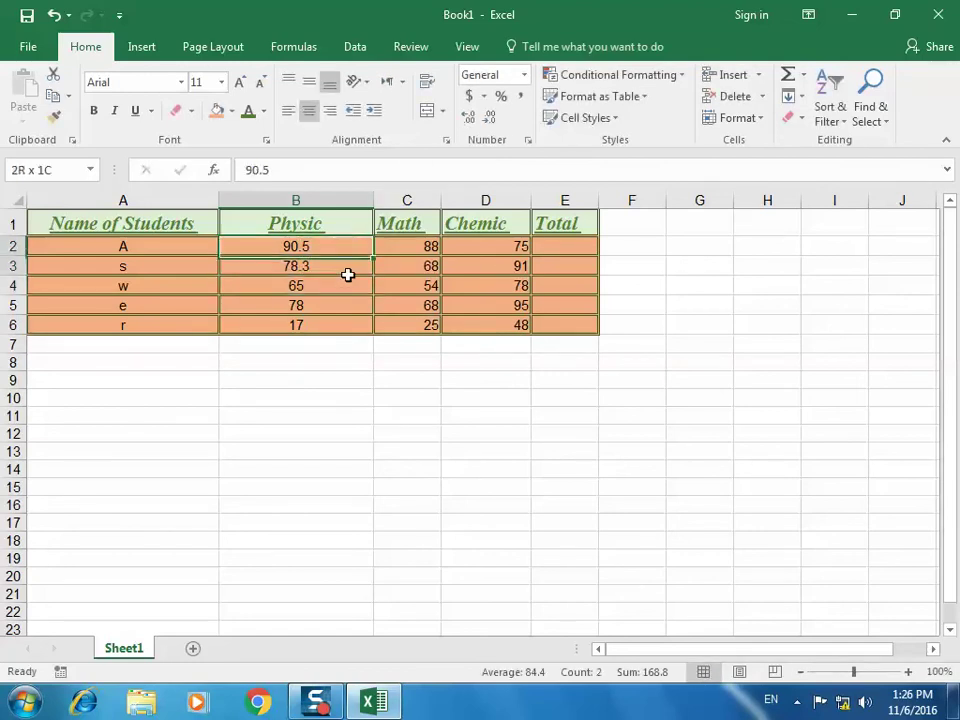
left_click(617, 118)
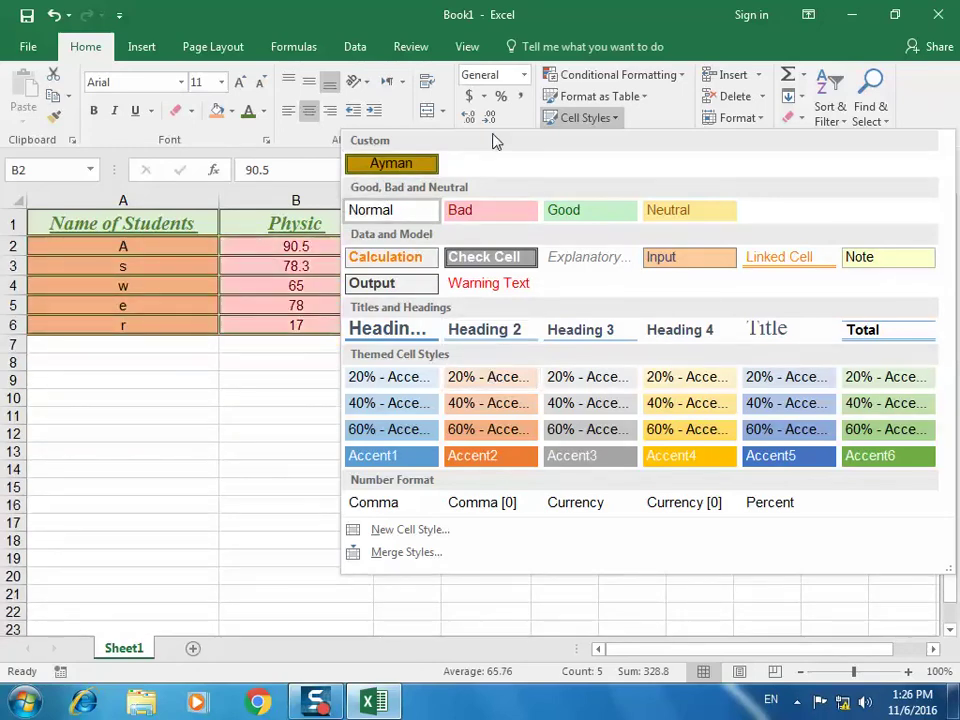
left_click(303, 399)
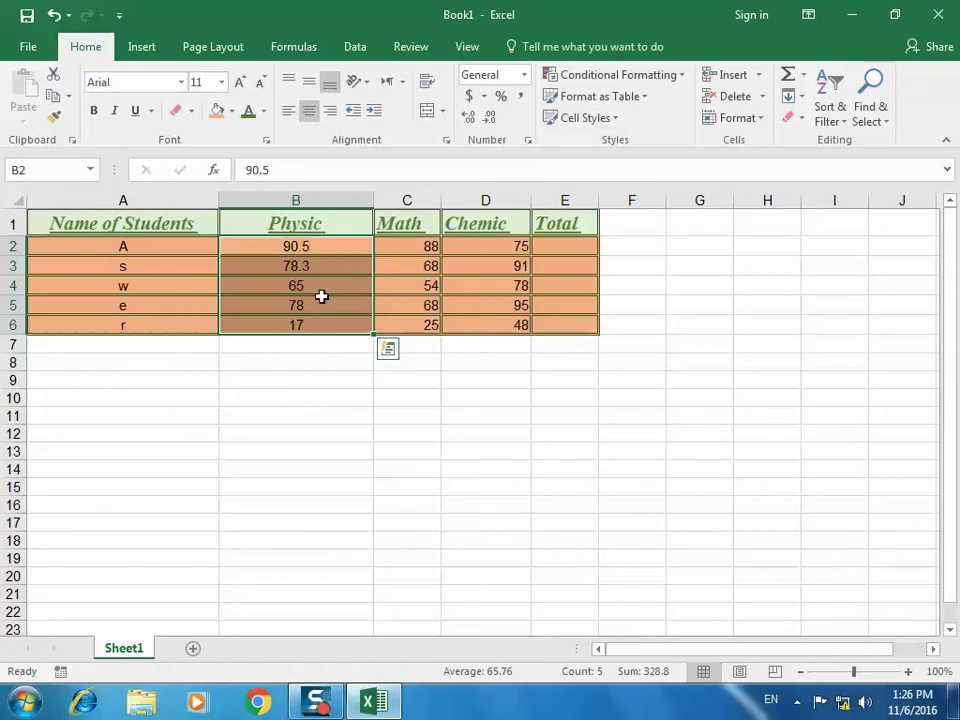
left_click(321, 250)
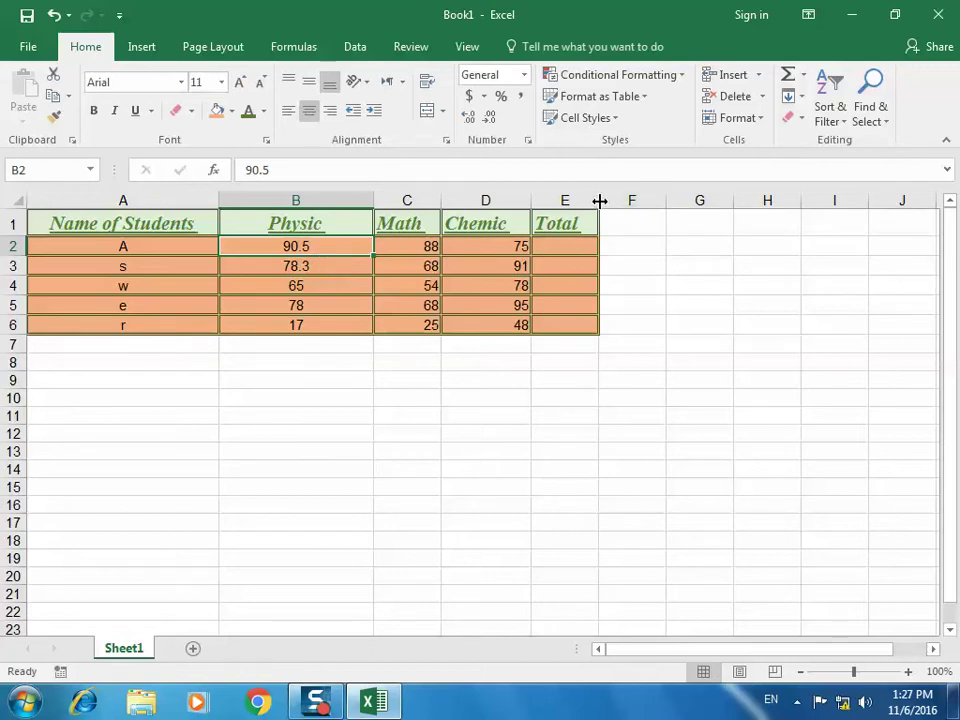
left_click_drag(599, 201, 697, 199)
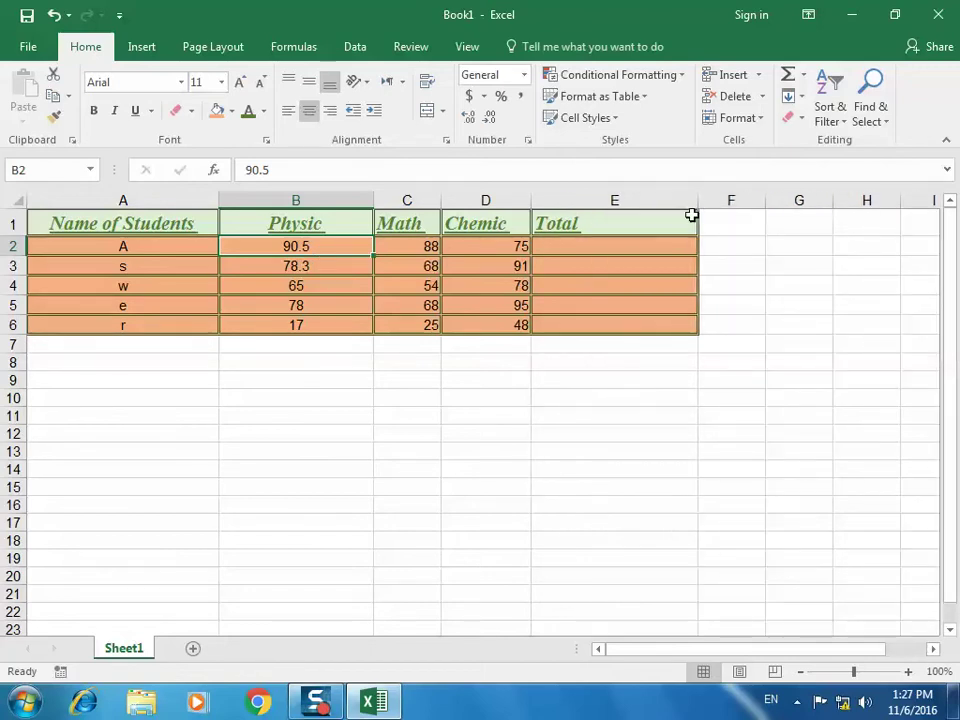
Center the A1:E1 headers horizontally and vertically and make row 1 taller
left_click(644, 222)
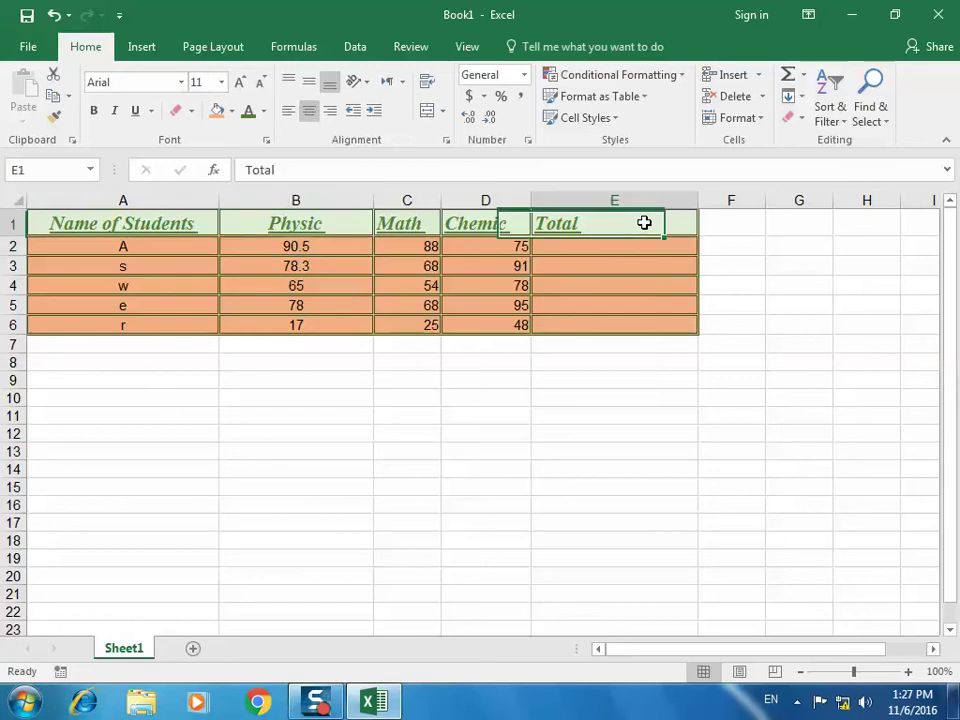
left_click_drag(644, 222, 124, 218)
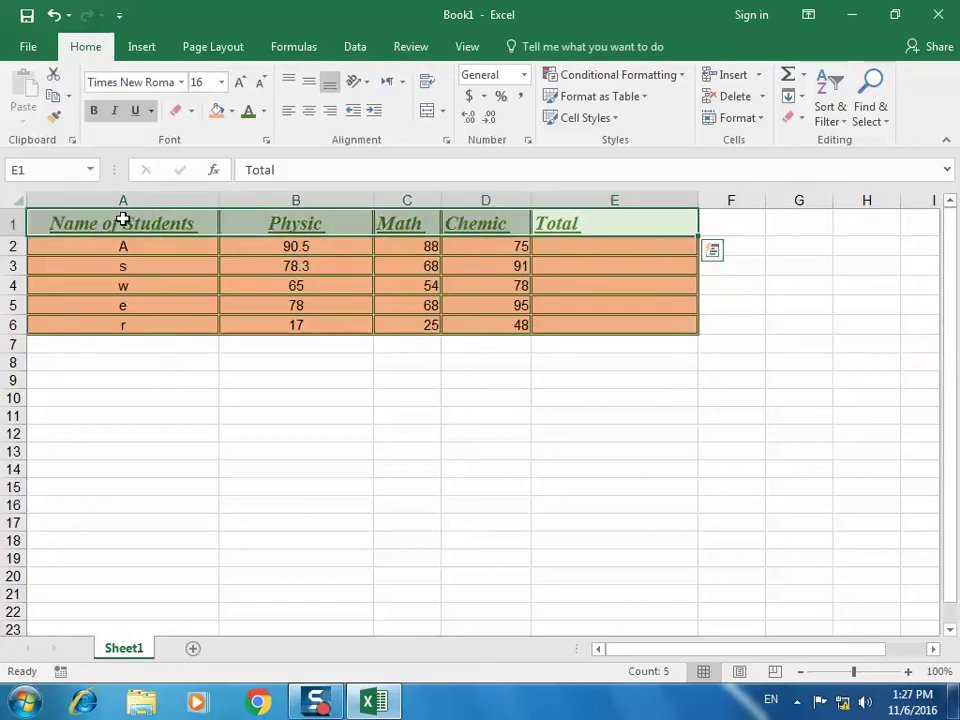
left_click(308, 111)
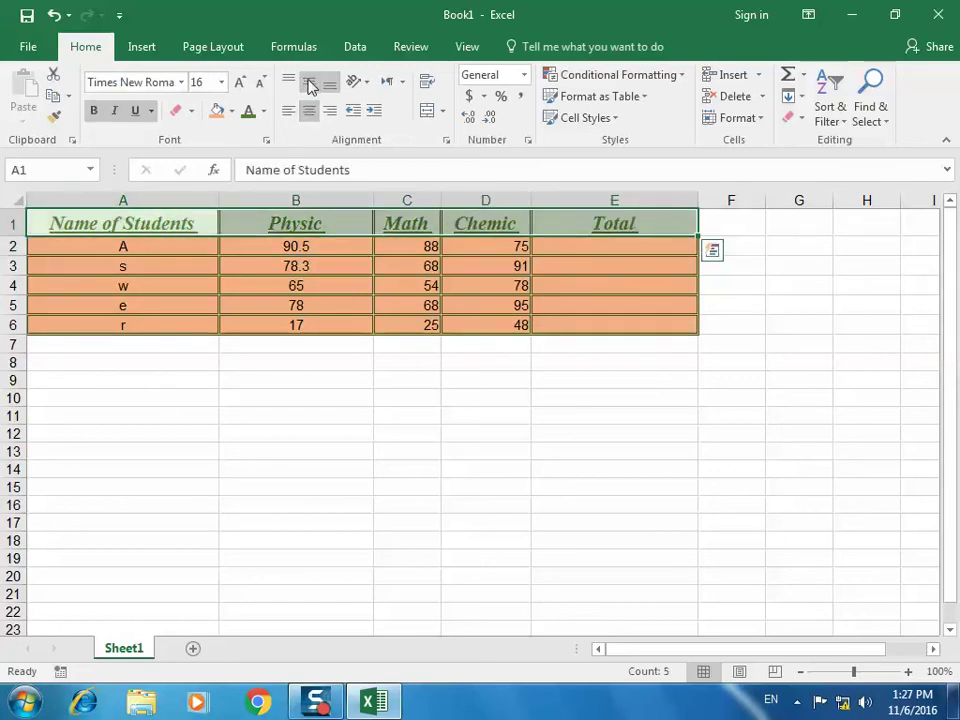
left_click(309, 83)
left_click_drag(19, 236, 15, 268)
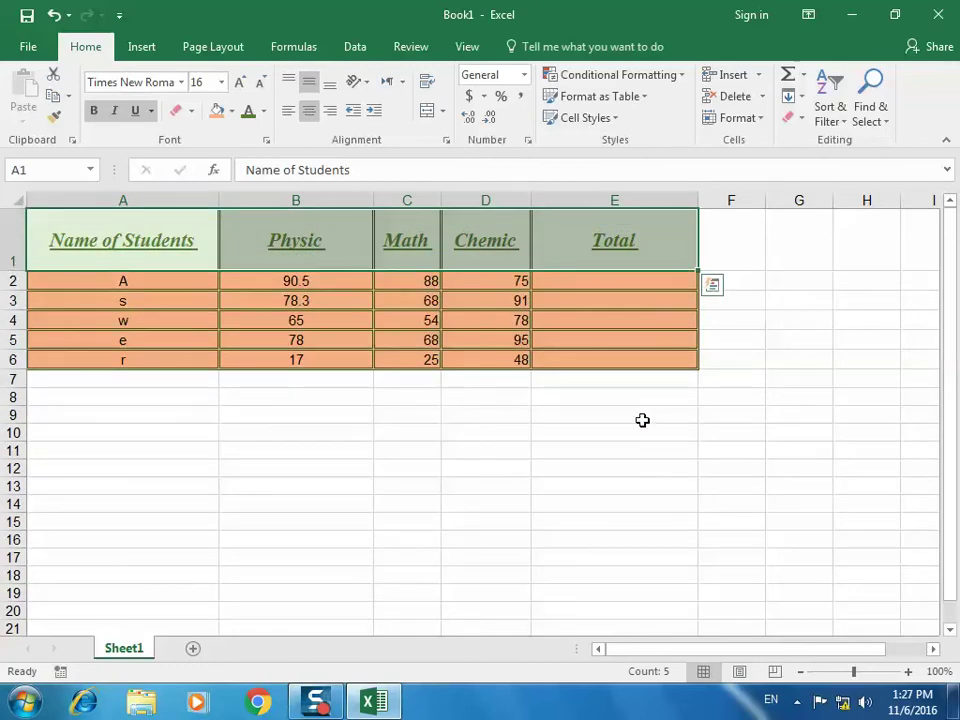
left_click(606, 284)
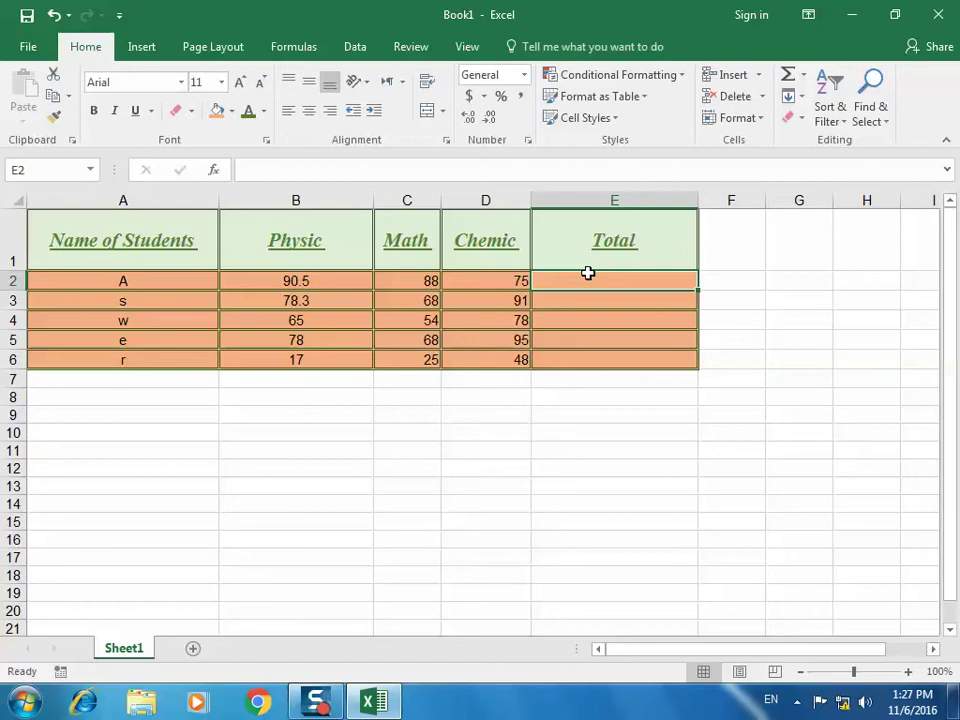
Trim B2 from 90.5 to 90 and B3 from 78.3 to 78, then type 90+88+75 into E2
type("90")
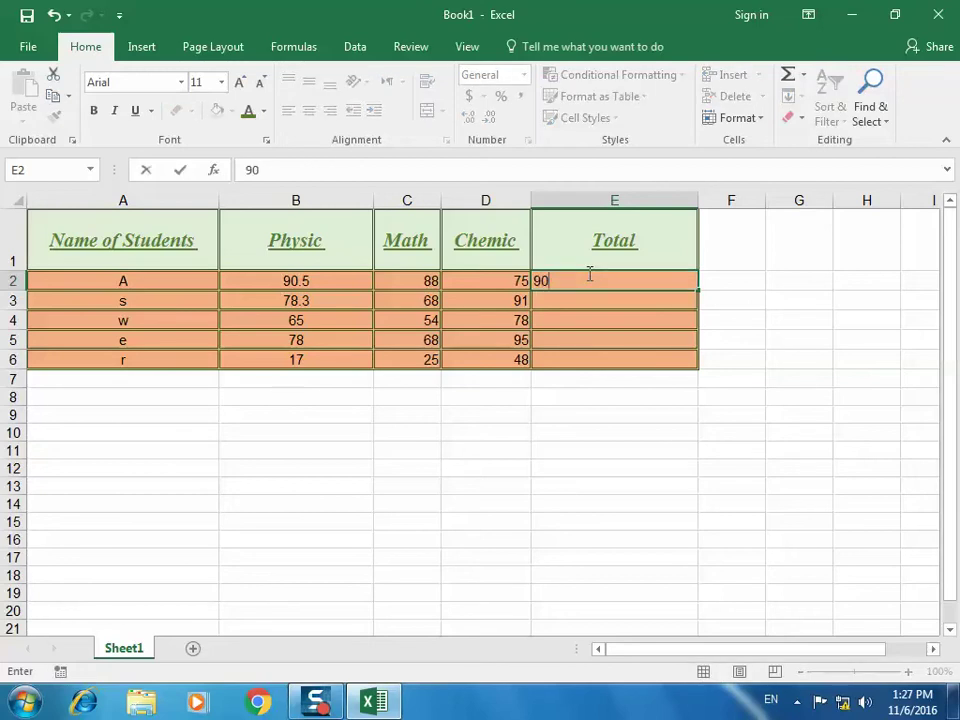
type("+")
key("BackSpace")
left_click(320, 282)
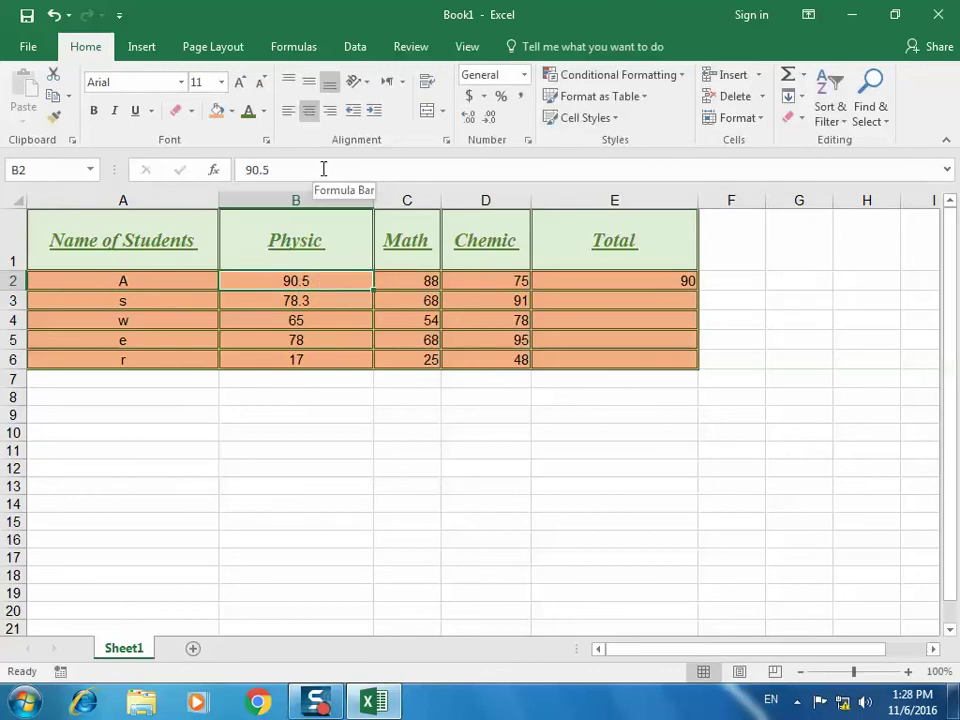
key("F2")
key("BackSpace")
key("BackSpace")
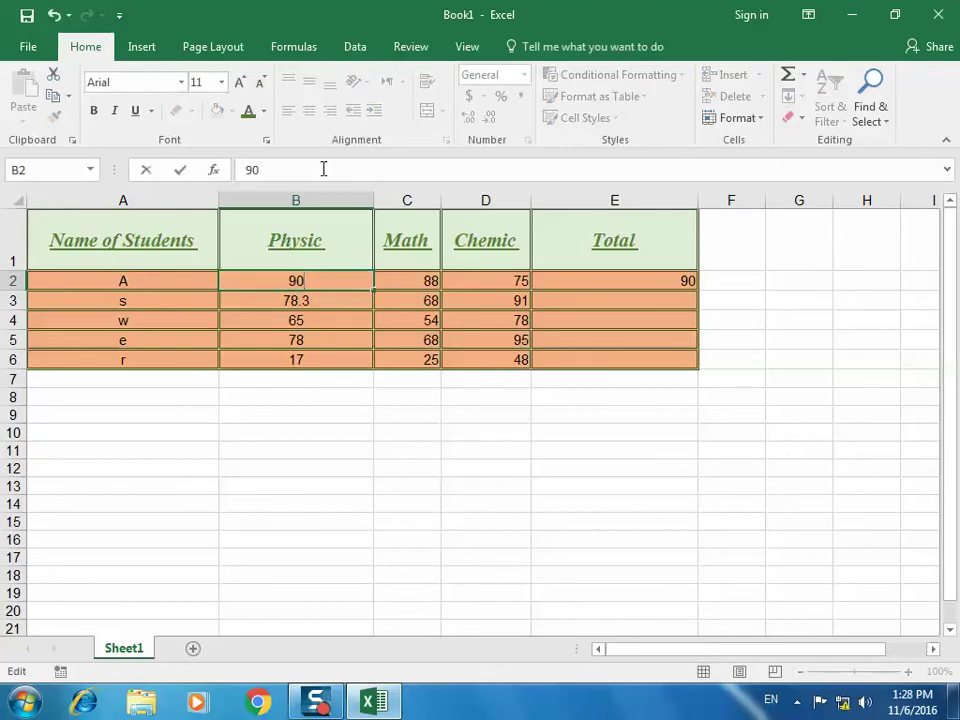
left_click(326, 300)
key("F2")
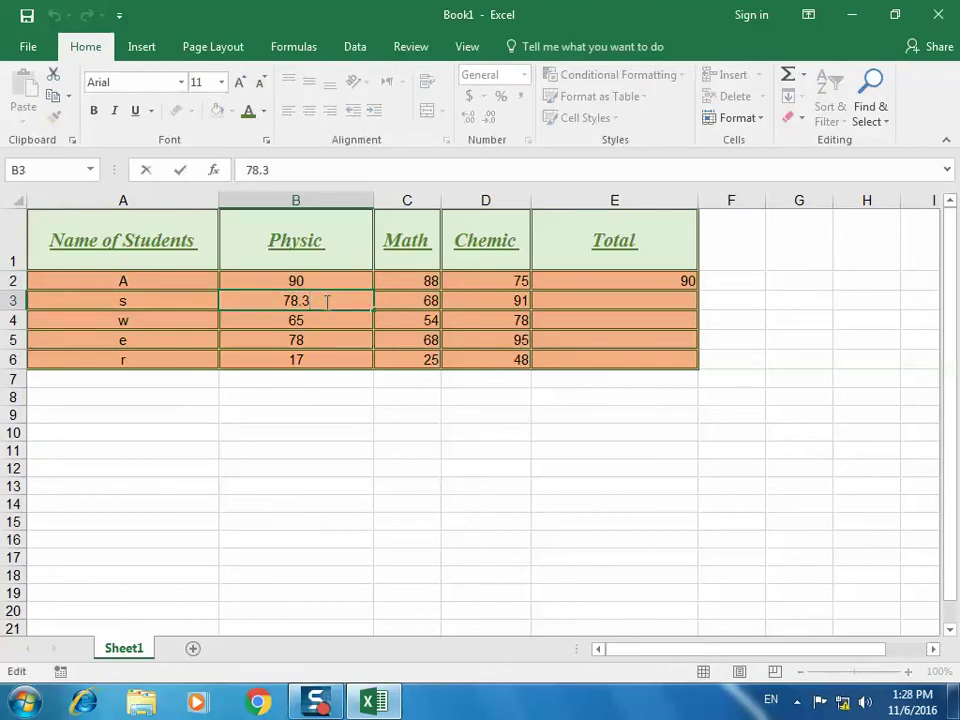
key("BackSpace")
key("BackSpace")
left_click(636, 277)
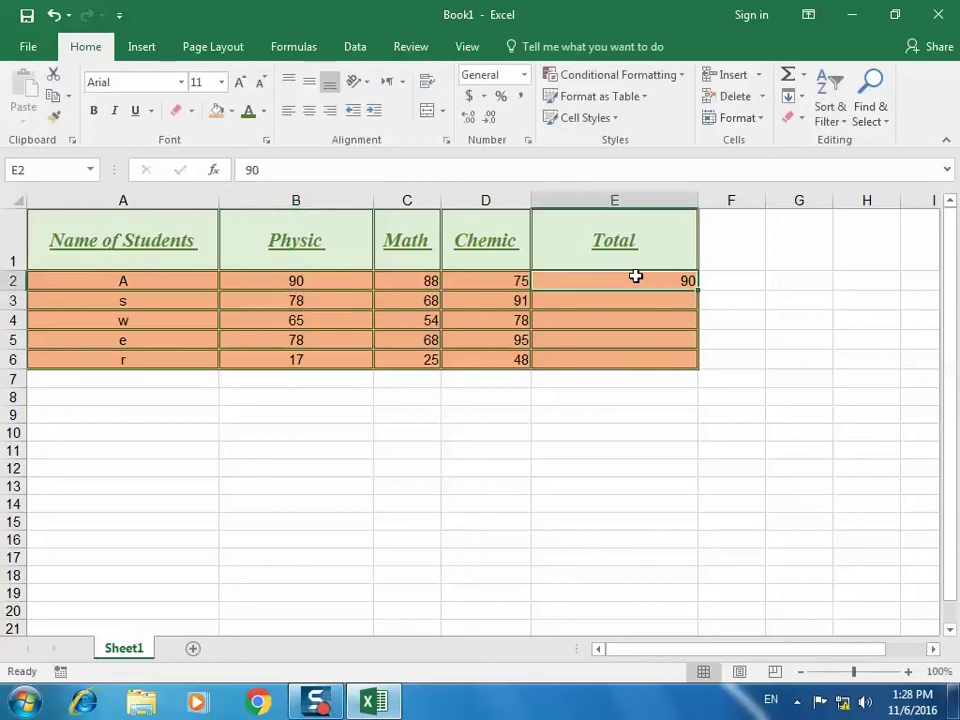
type("90+")
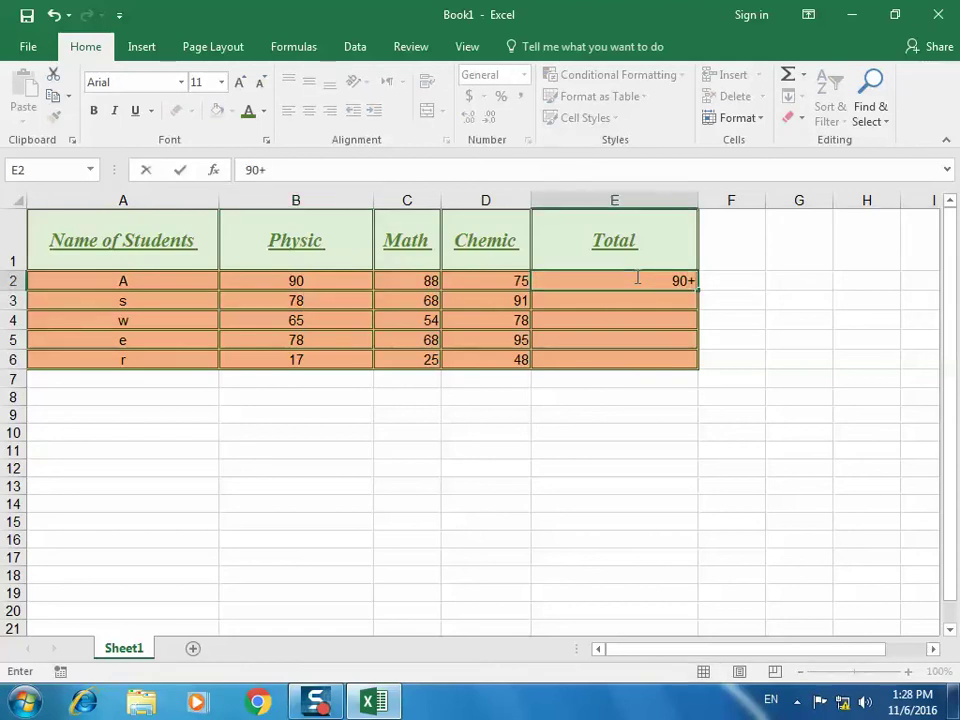
type("88")
type("+")
type("75")
Commit 90+88+75 in E2, then prefix it with = so E2 calculates 253
key("Return")
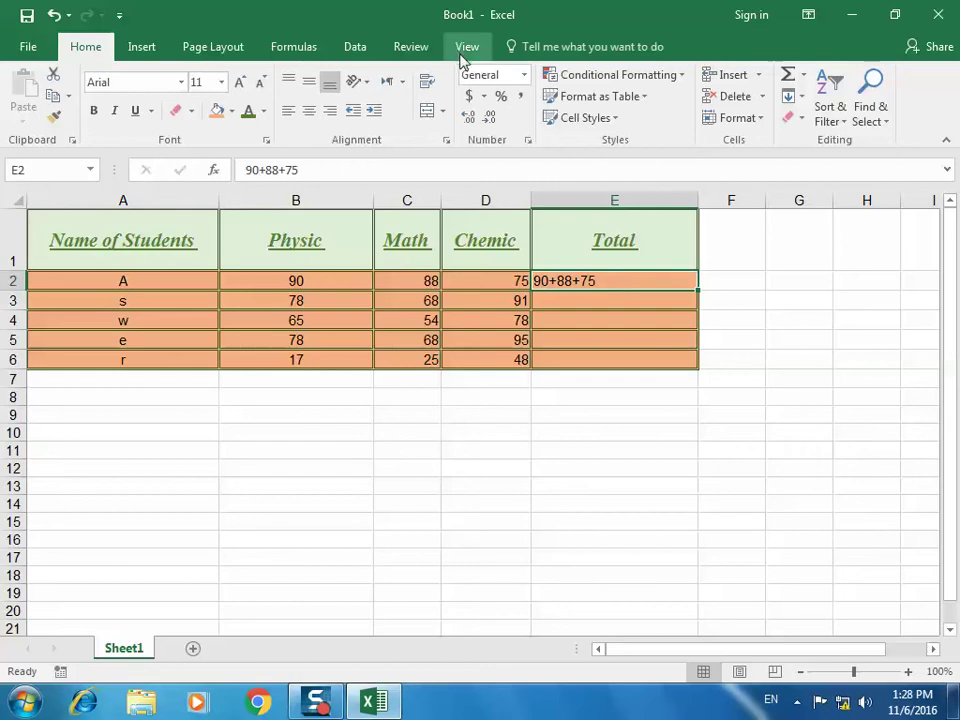
left_click(523, 75)
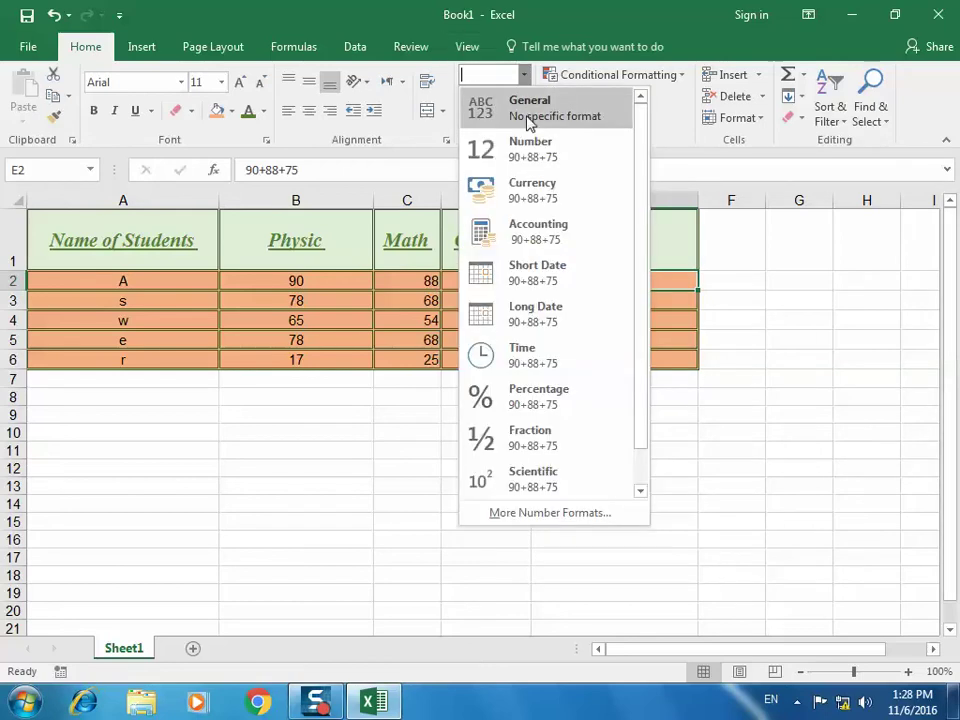
left_click(681, 279)
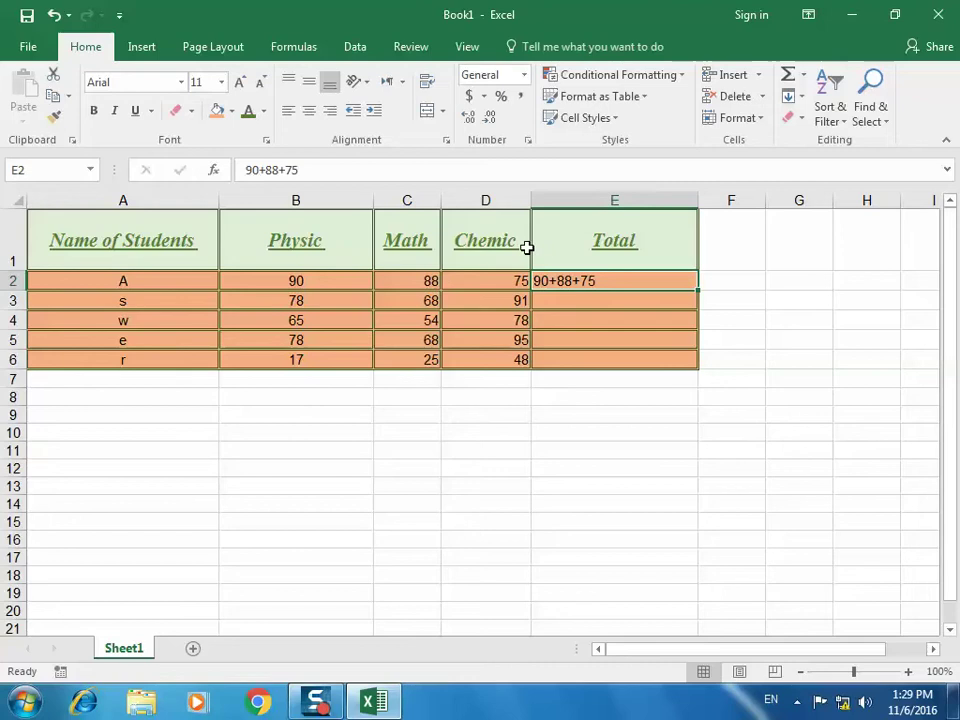
left_click(240, 170)
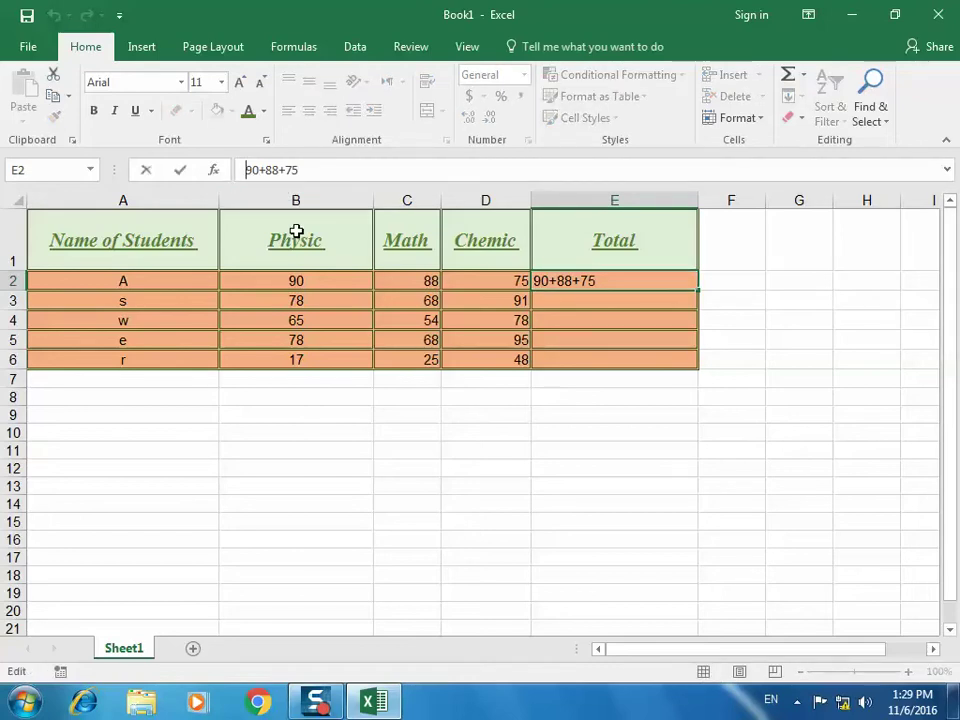
type("=")
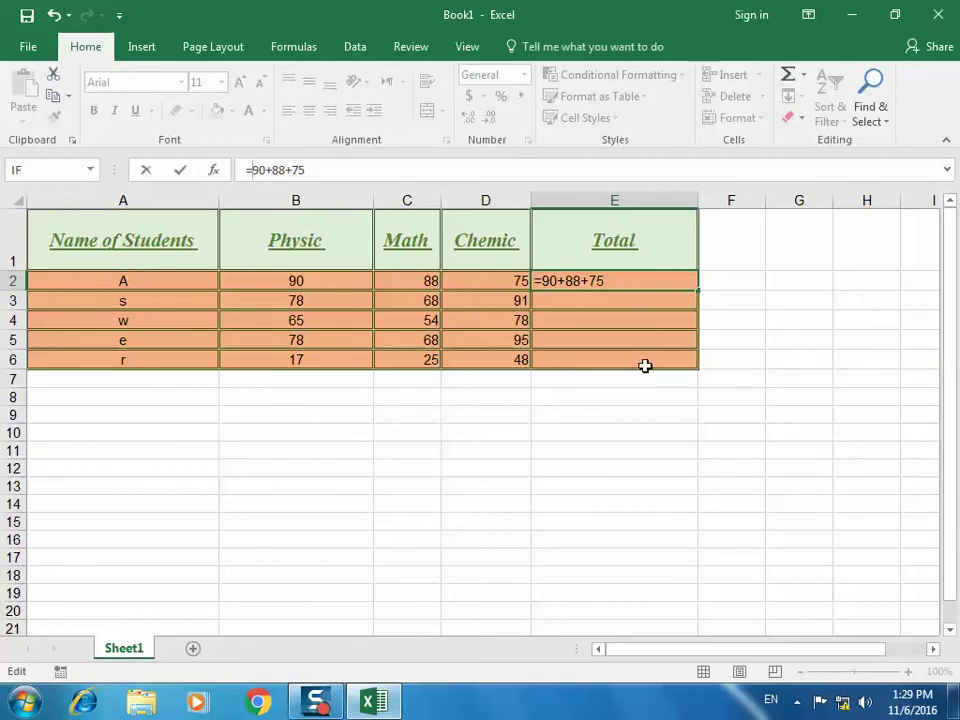
key("Return")
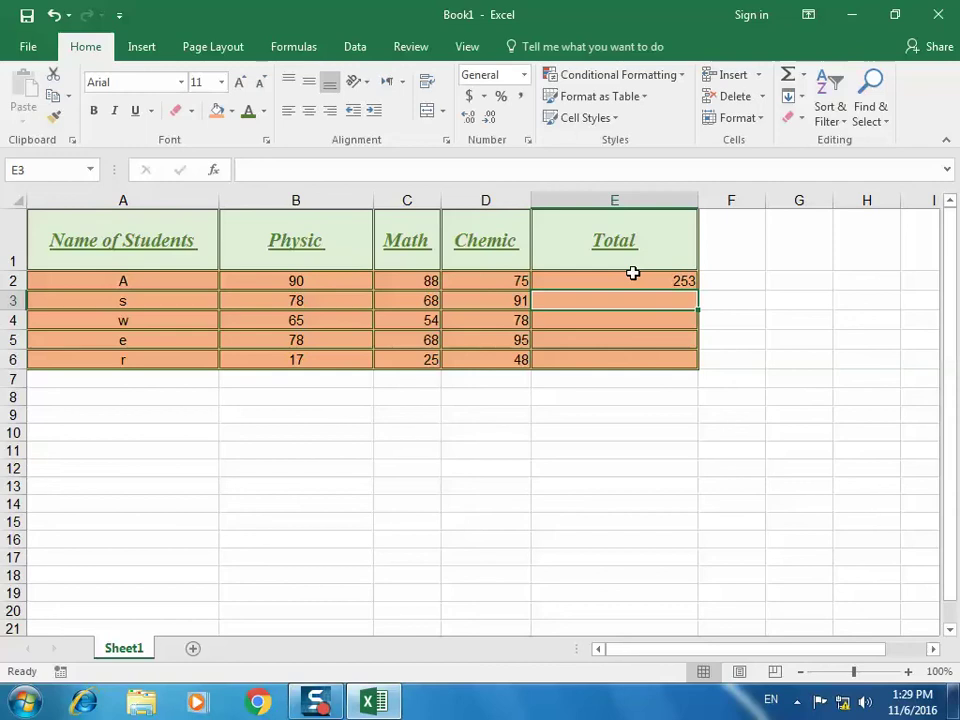
Type the heading 'Average' in F1 and drag column F wider to fit it
left_click(633, 273)
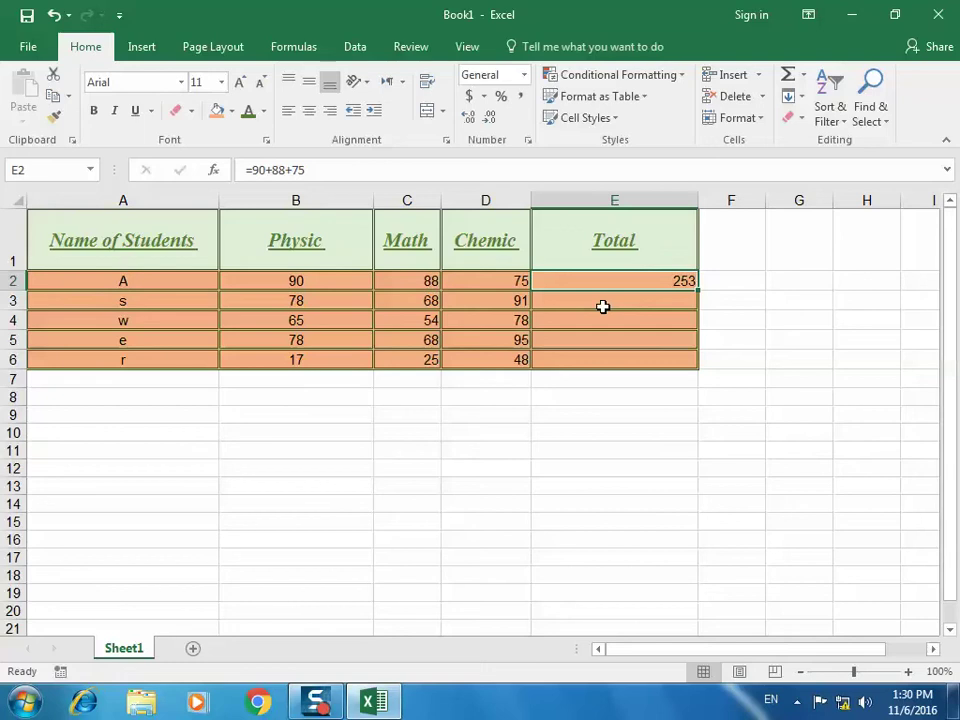
left_click(602, 303)
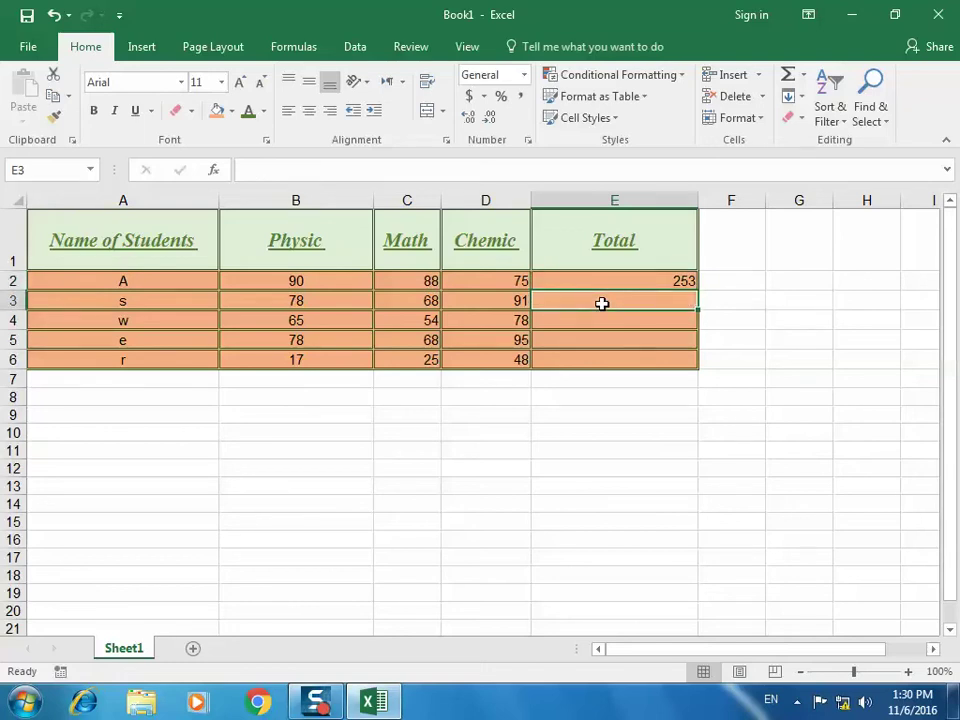
left_click(709, 251)
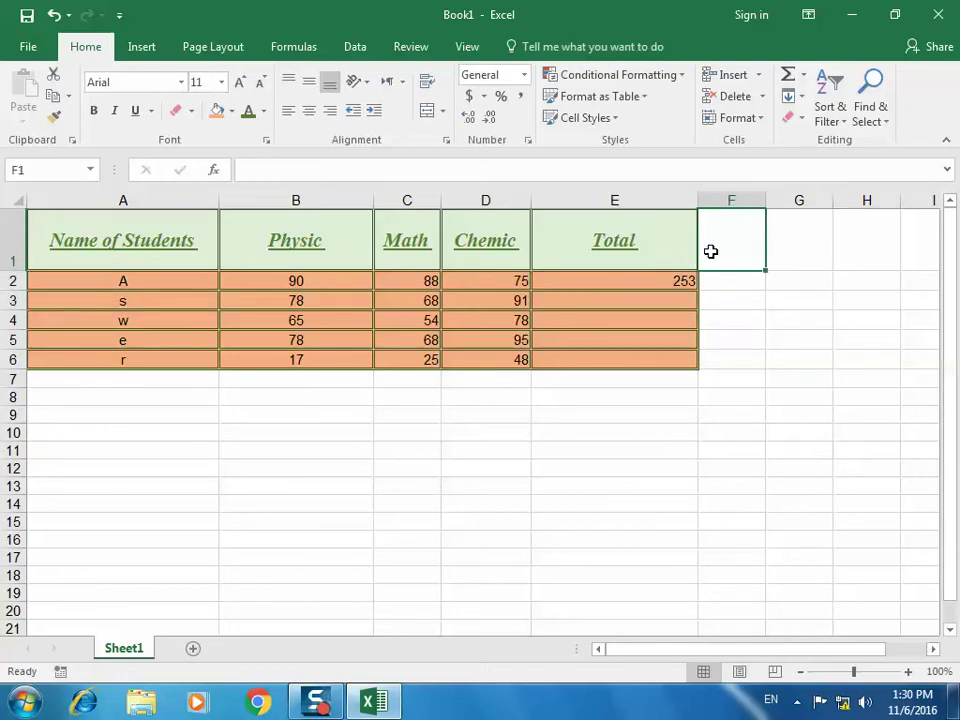
type("Aver")
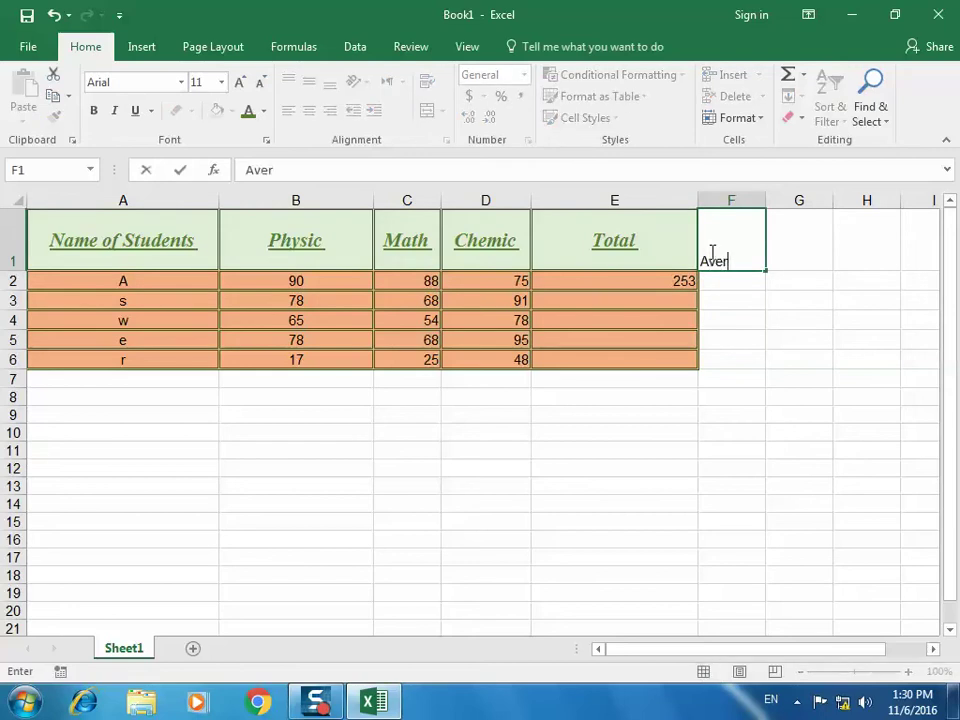
type("agew")
key("BackSpace")
key("ctrl+Return")
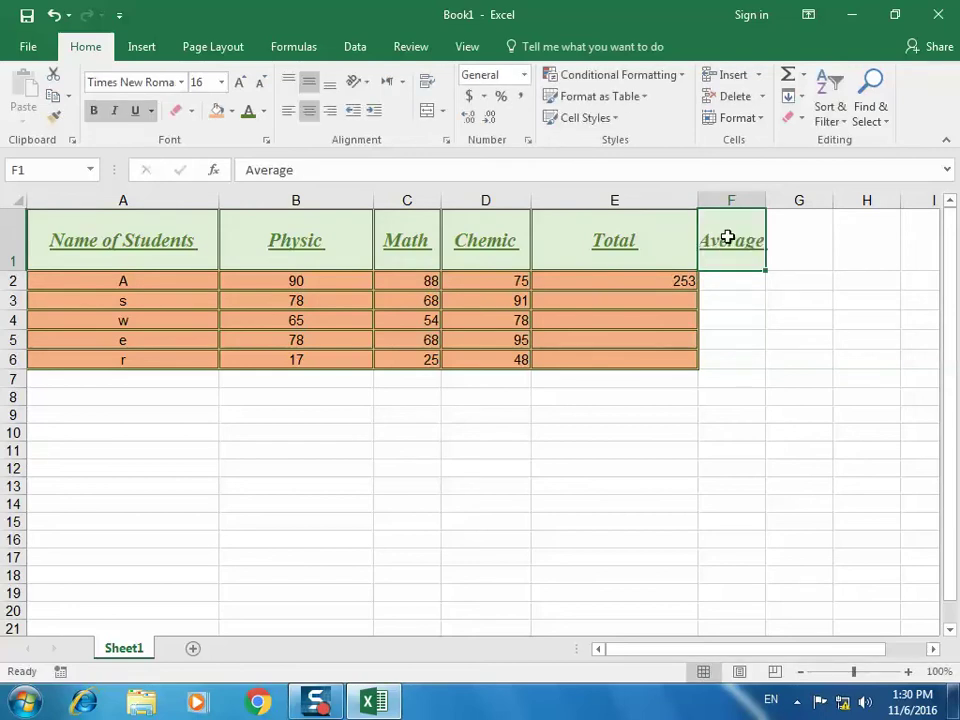
left_click_drag(766, 202, 837, 202)
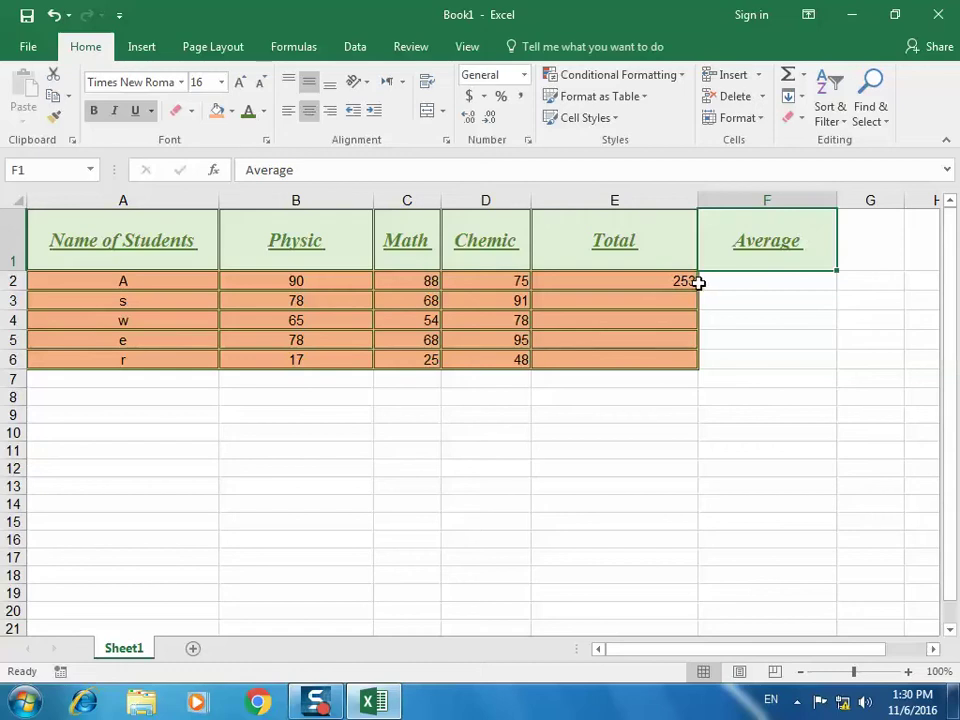
left_click_drag(704, 282, 723, 355)
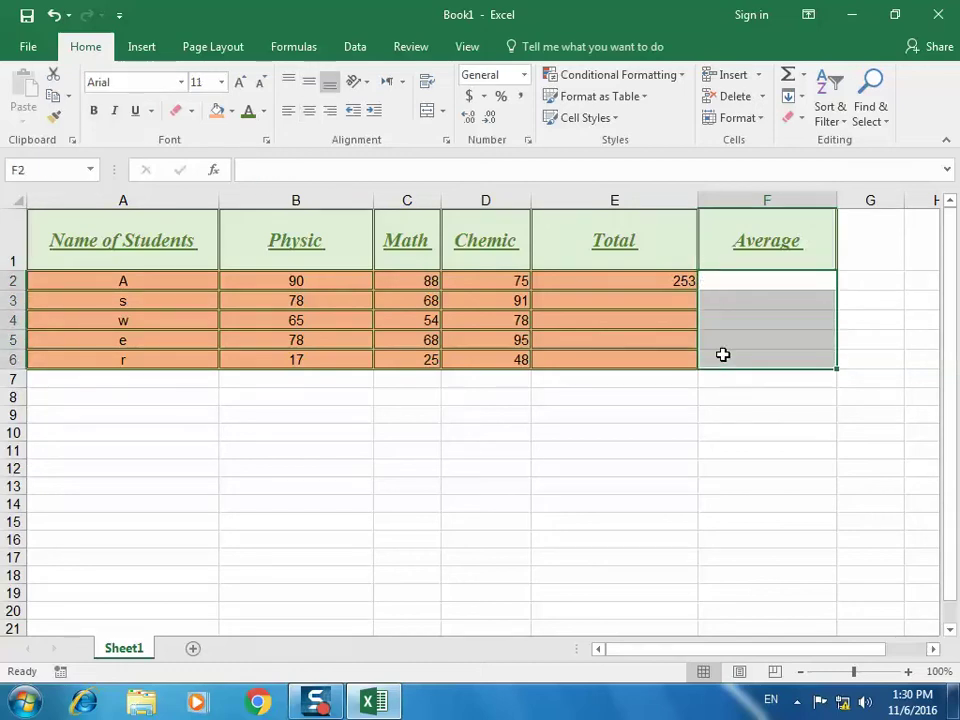
left_click(596, 320)
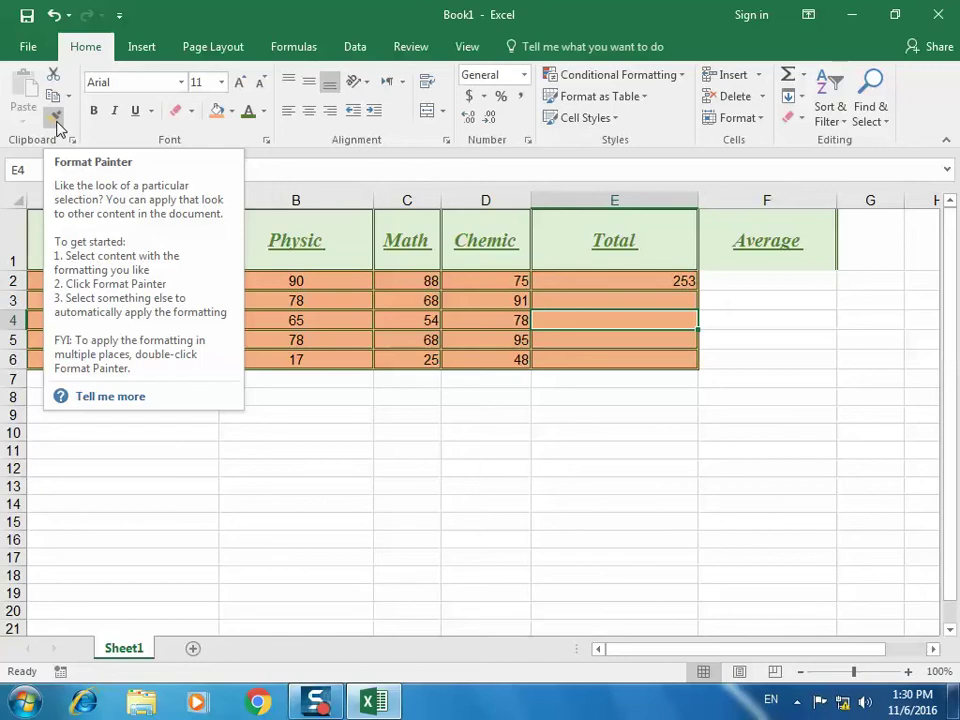
Copy D4's orange bordered formatting onto F2:F6 with Format Painter
left_click(506, 325)
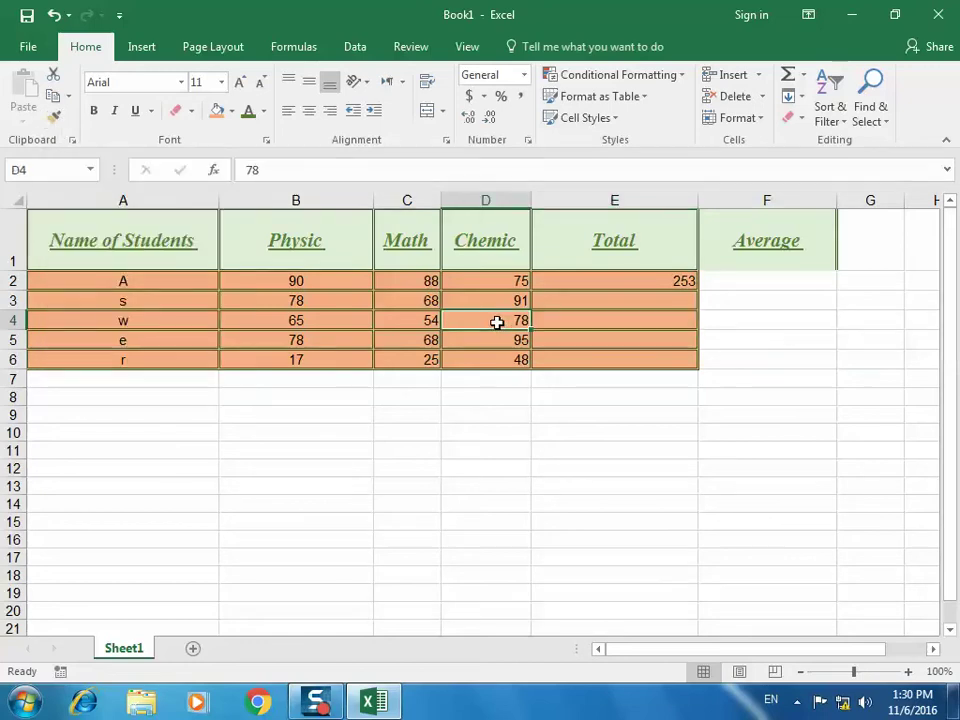
left_click(56, 118)
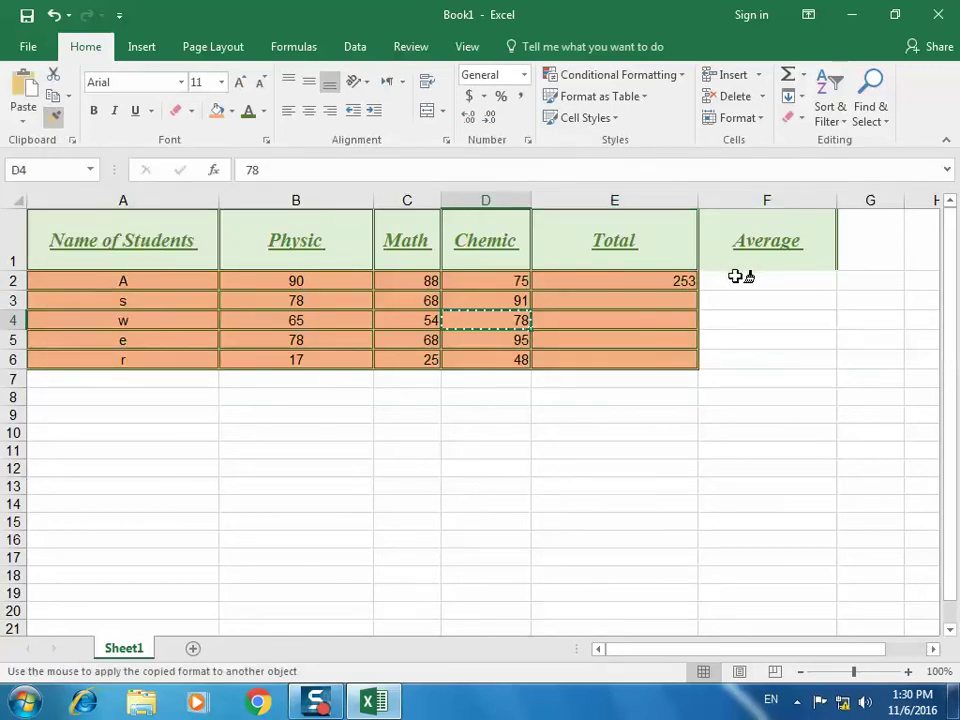
left_click_drag(746, 280, 761, 351)
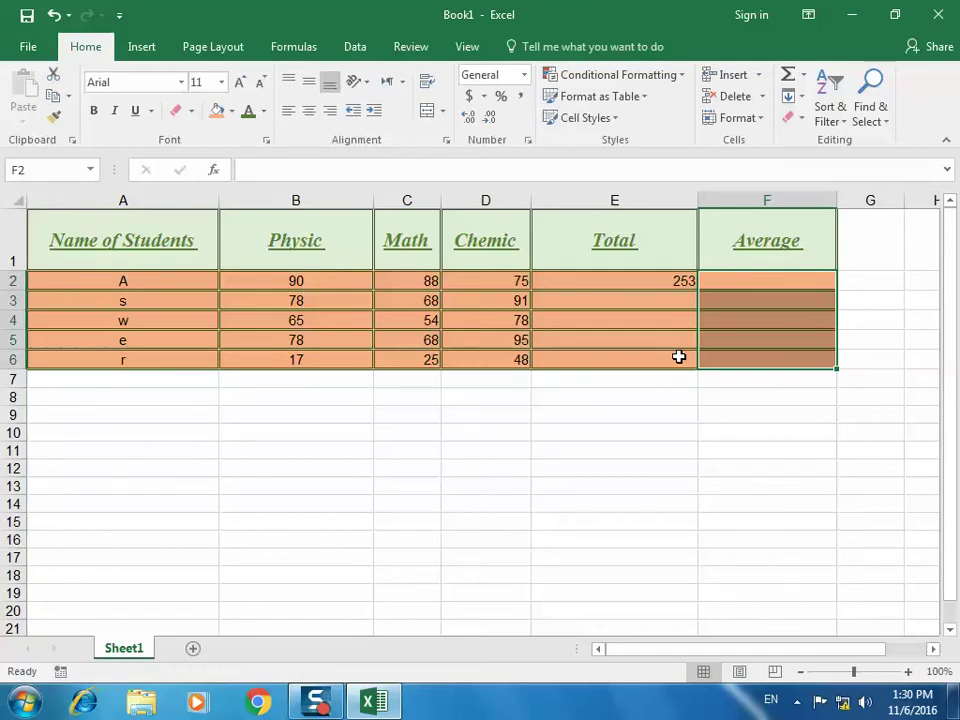
left_click(651, 355)
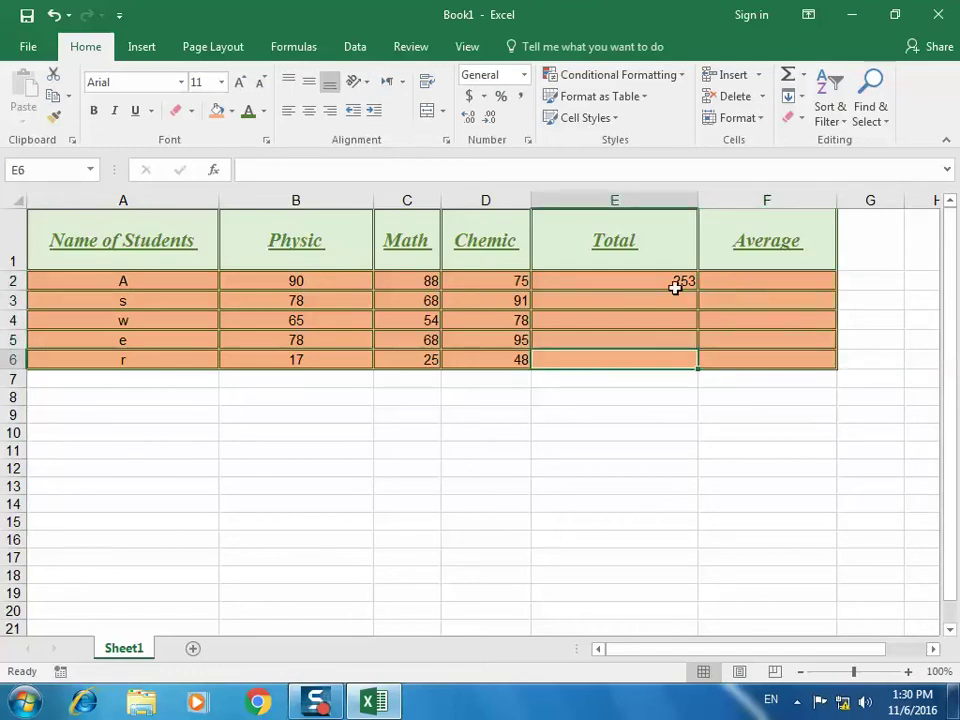
left_click(636, 302)
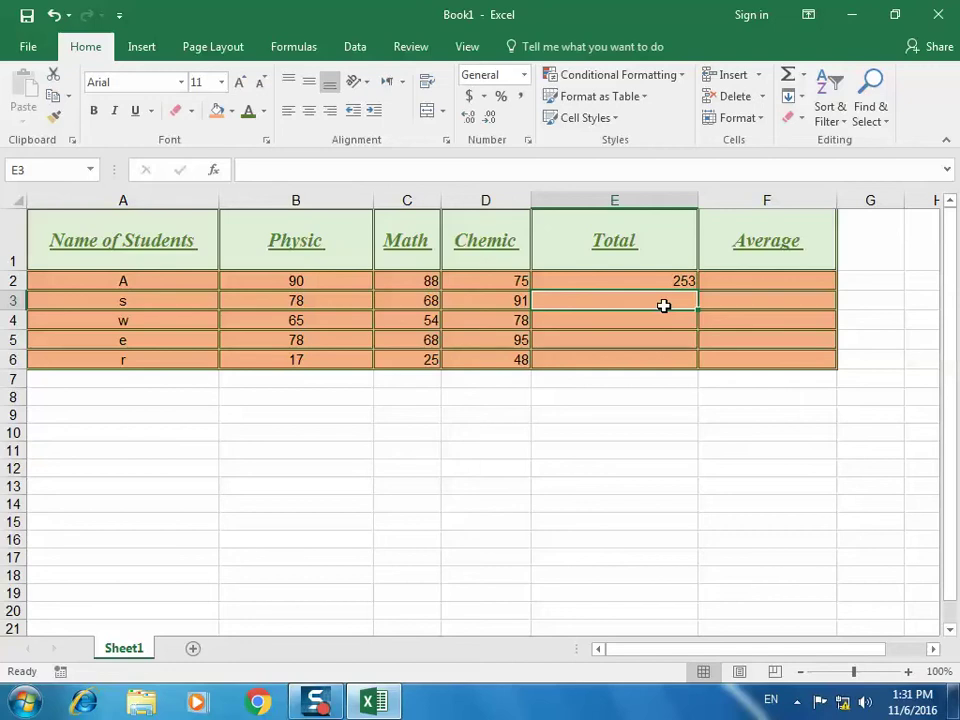
Enter =78+68+91 in E3 so student s's total shows 237
type("=")
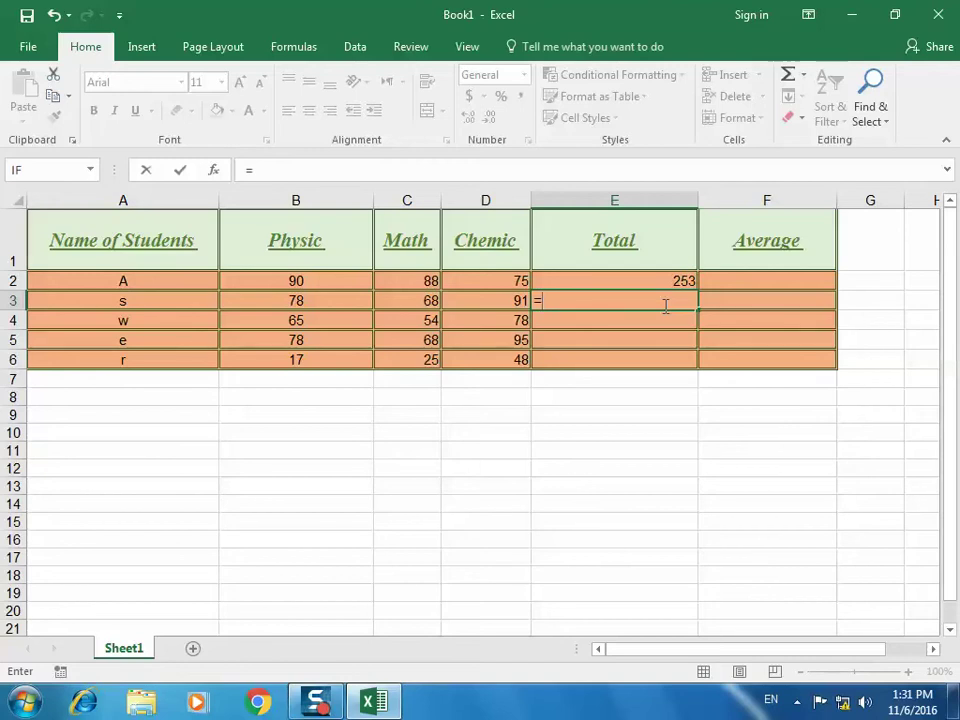
key("BackSpace")
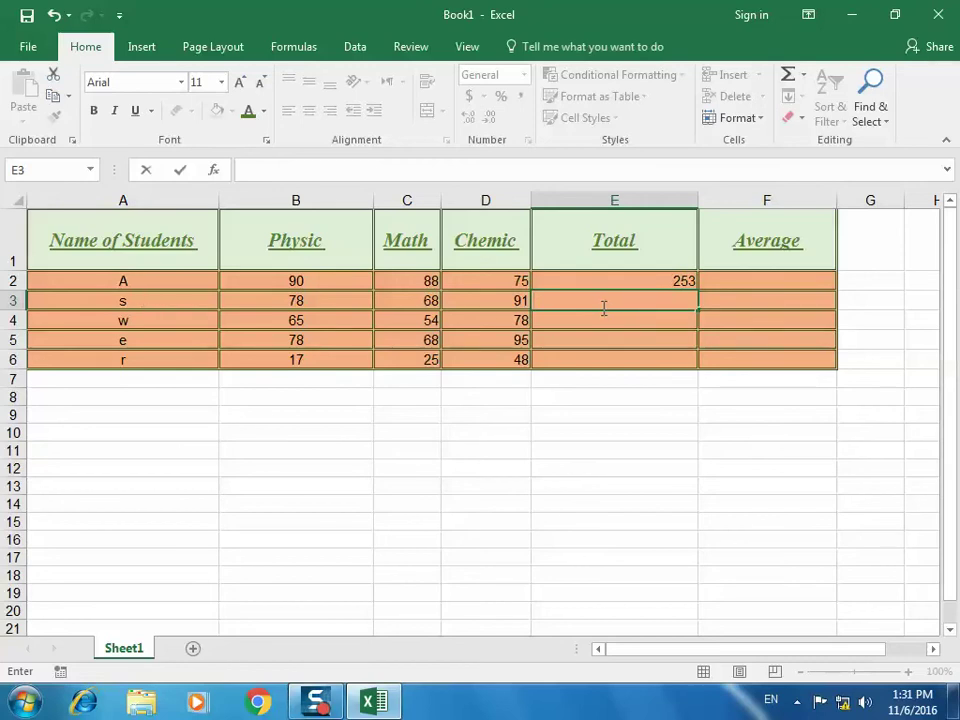
type("=")
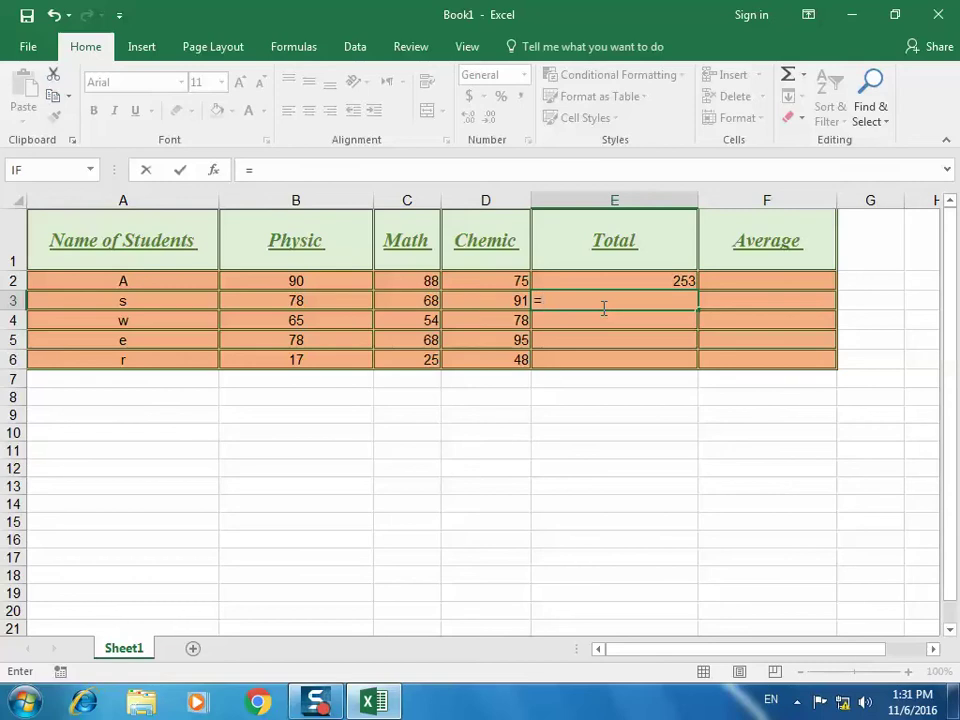
type("7")
type("8+")
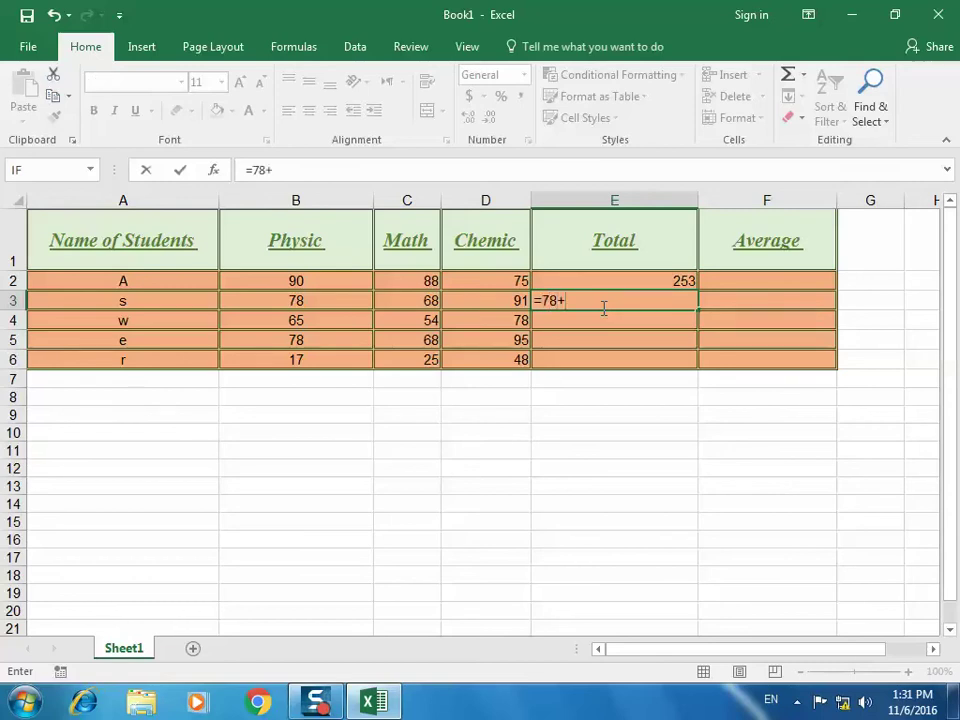
type("68+")
type("91")
key("Return")
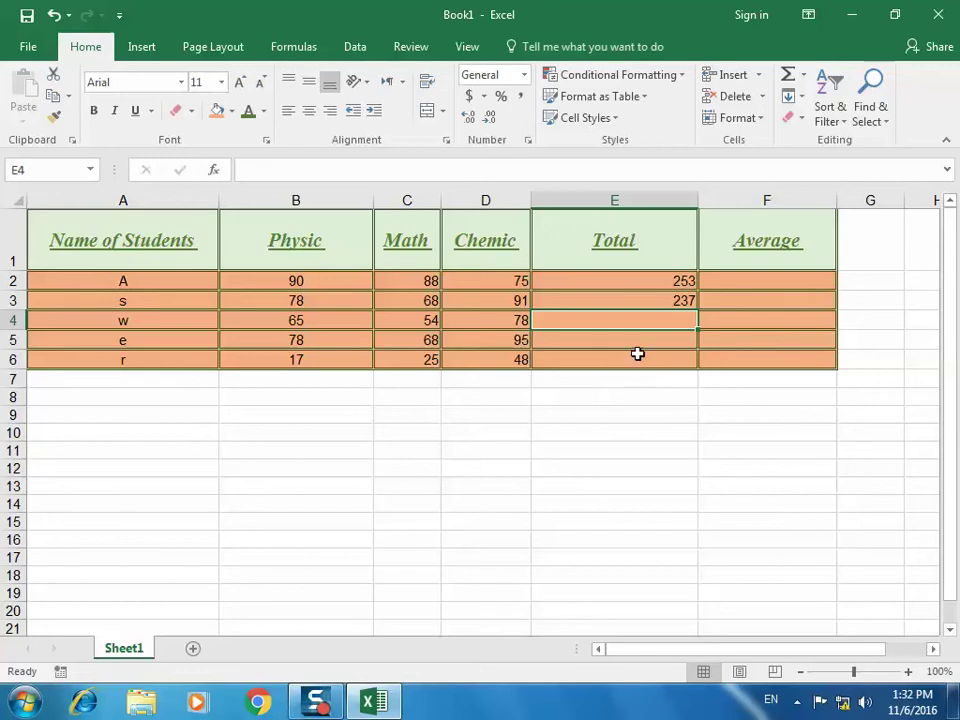
left_click(659, 302)
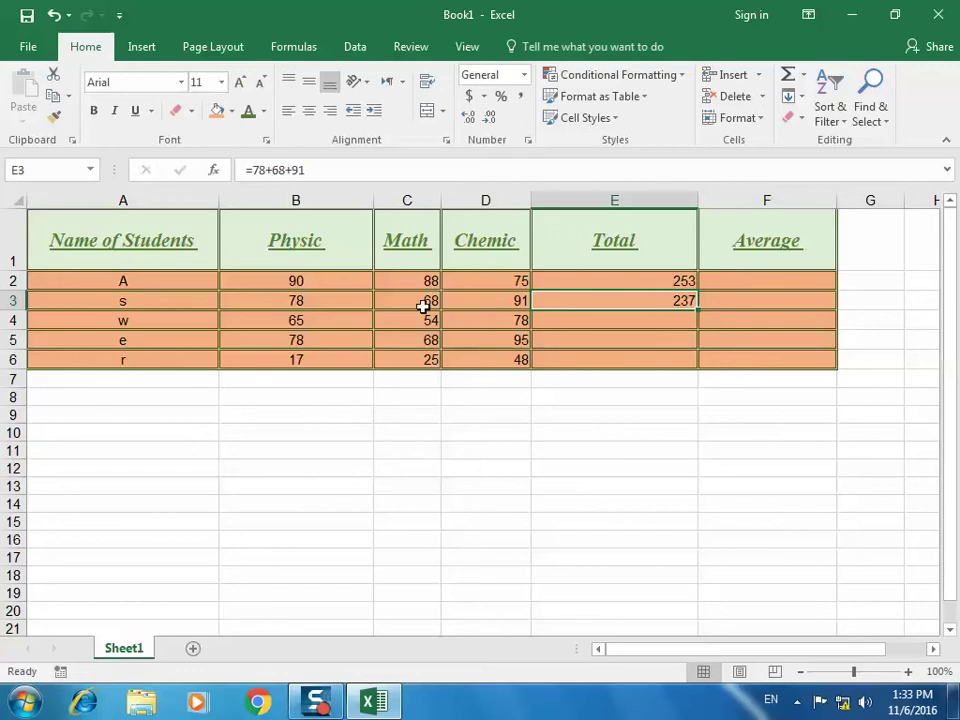
left_click(417, 301)
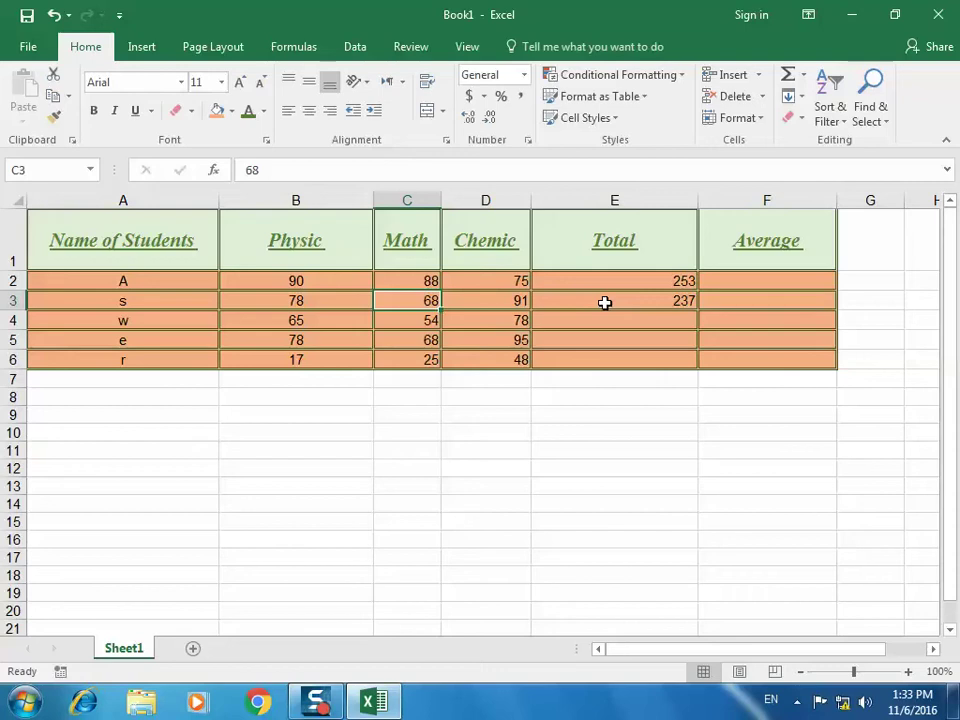
left_click(604, 302)
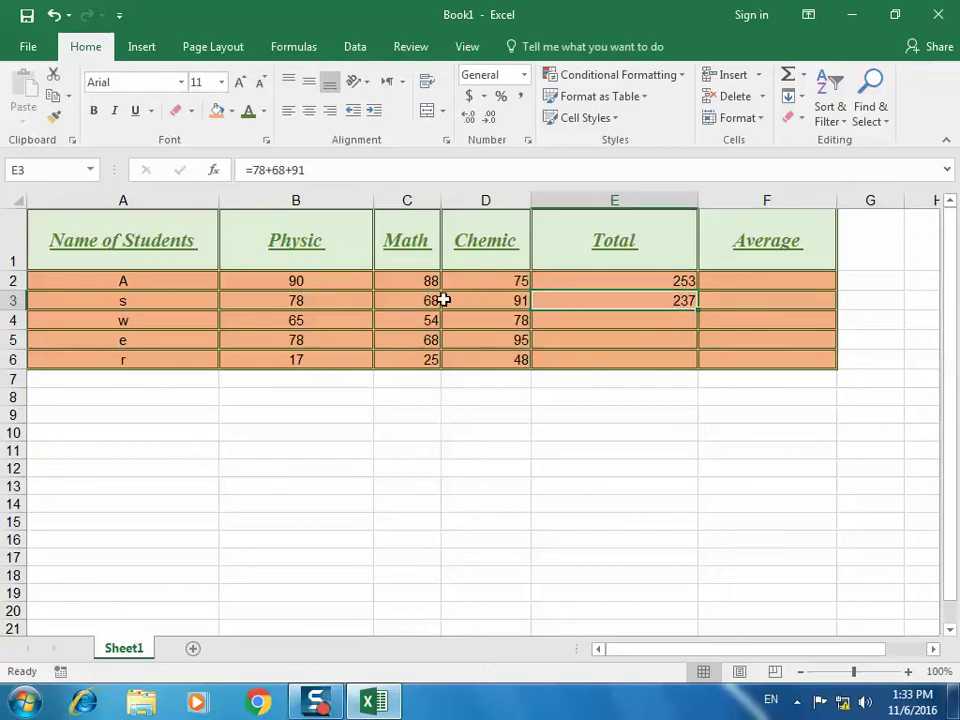
Change C3 to 70 and move back to E3, which still shows 237
left_click(427, 302)
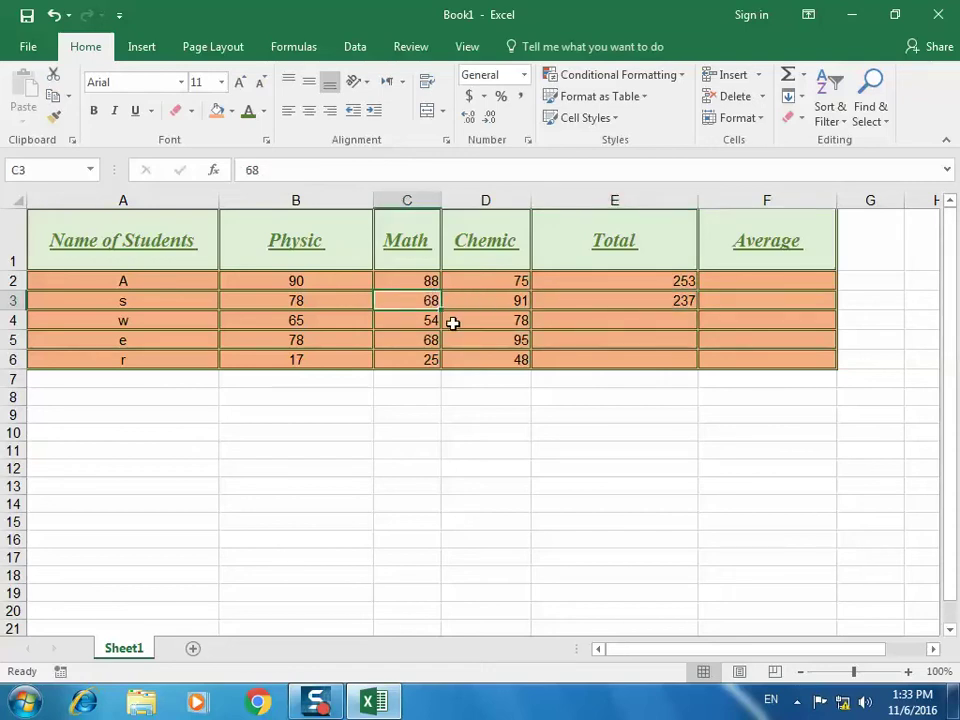
type("70")
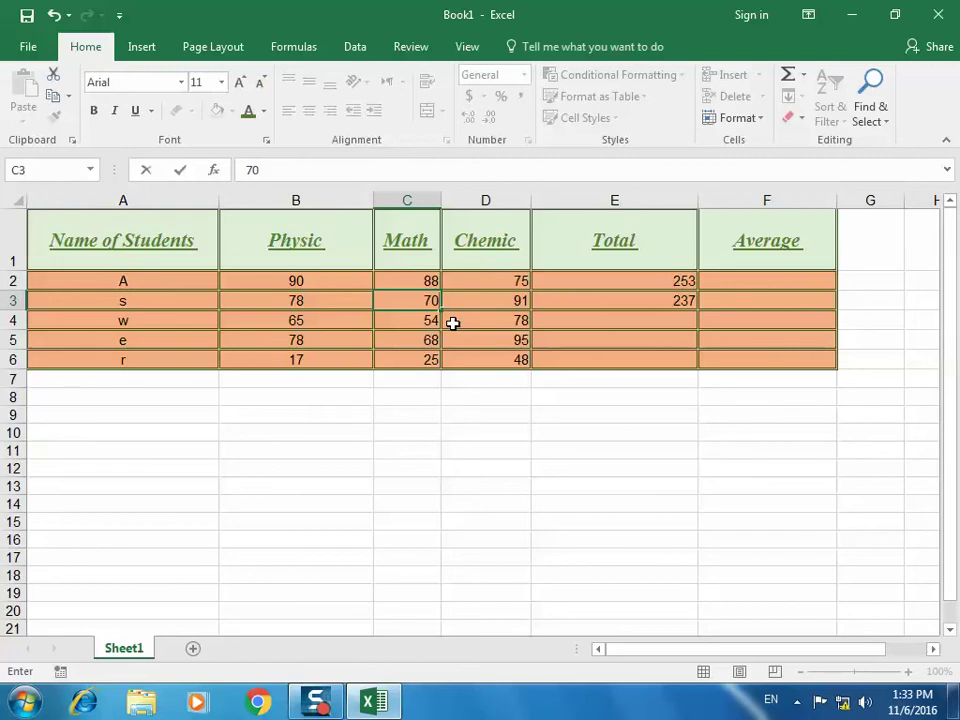
key("Return")
key("Up")
key("Right")
key("Right")
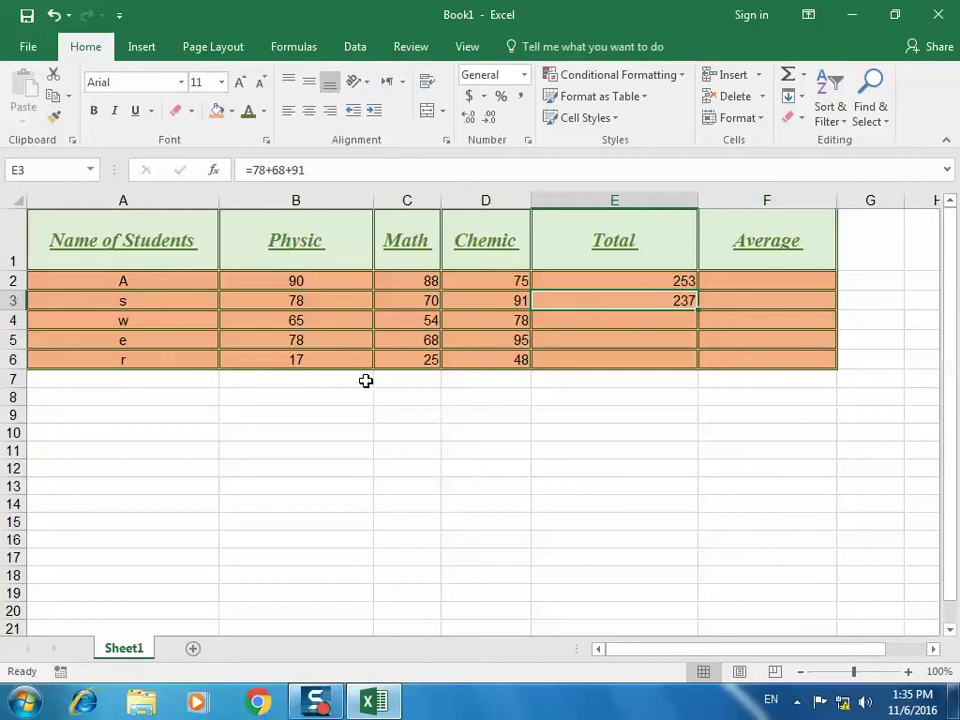
Delete the hand-typed sum =90+88+75 from student A's Total cell, leaving it blank
left_click_drag(193, 394, 582, 487)
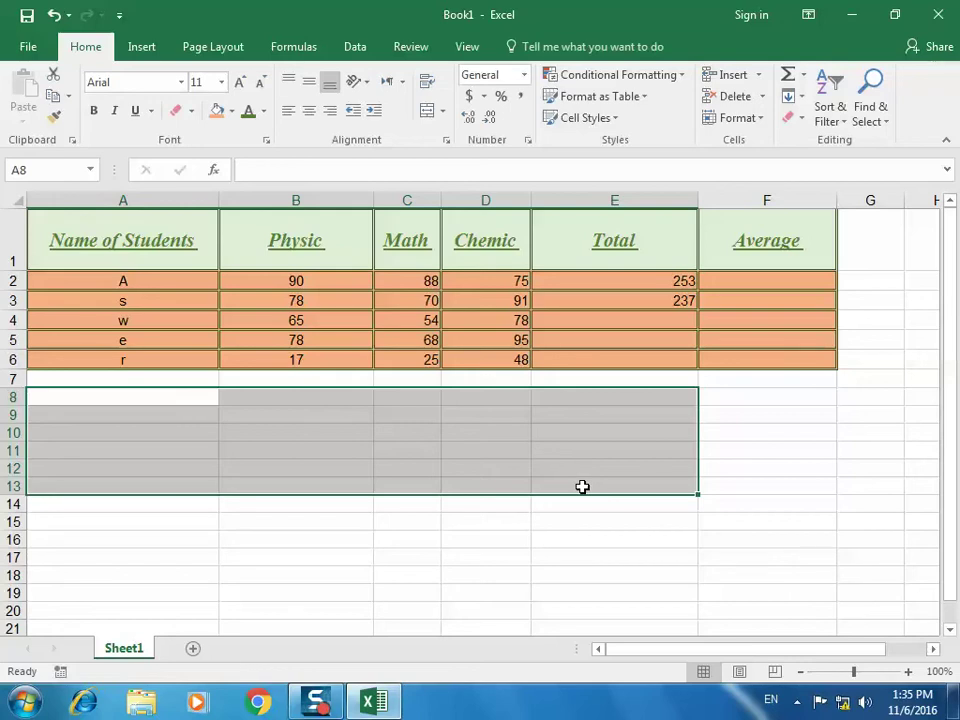
left_click(682, 286)
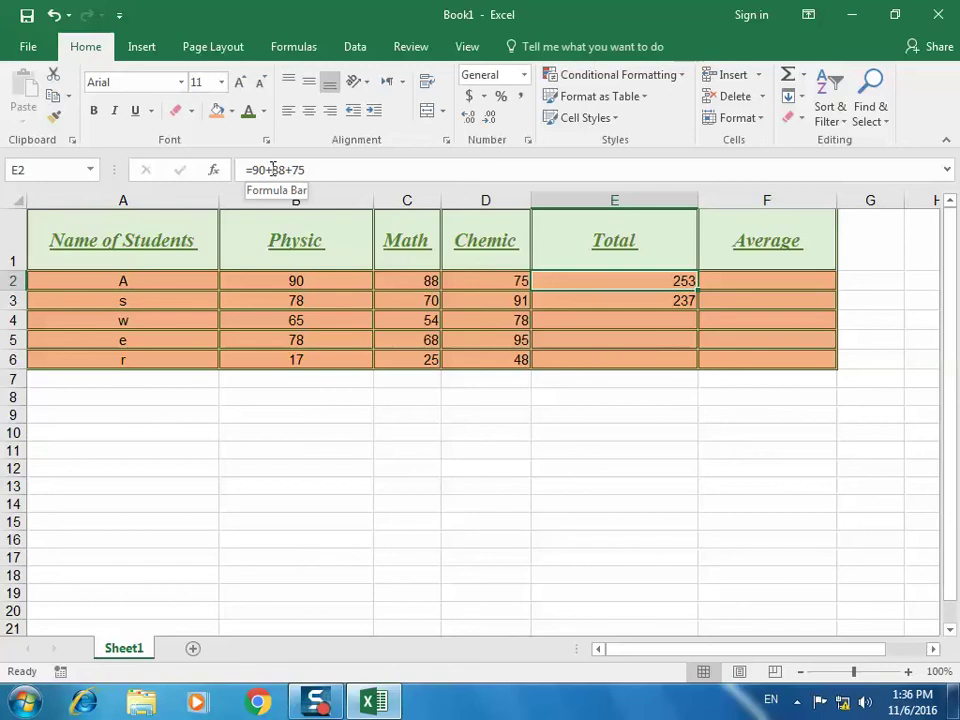
left_click_drag(303, 170, 228, 177)
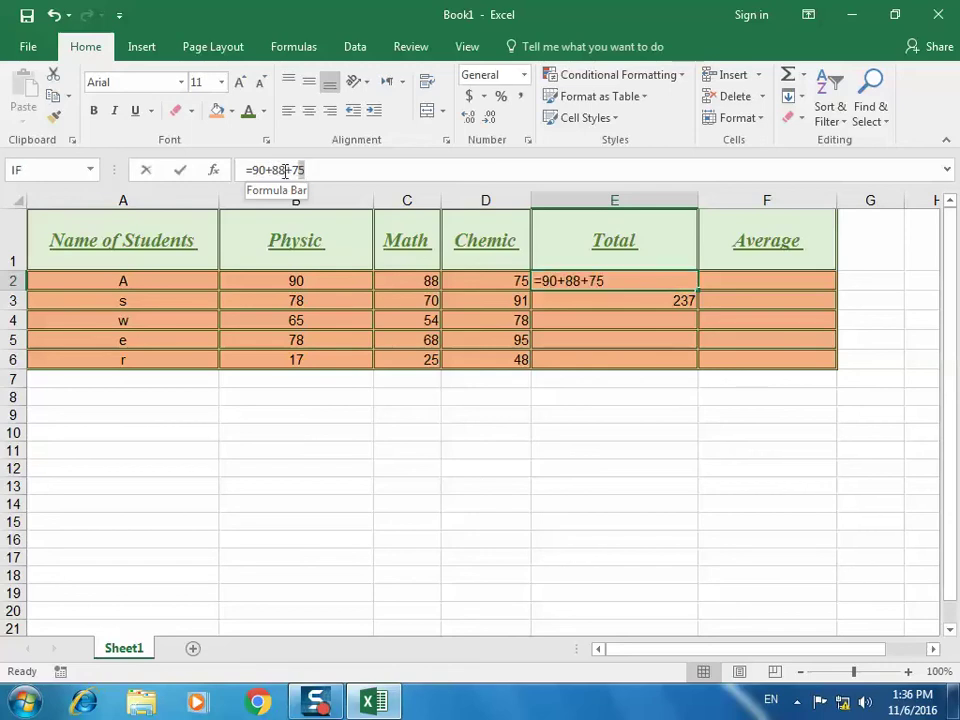
key("Delete")
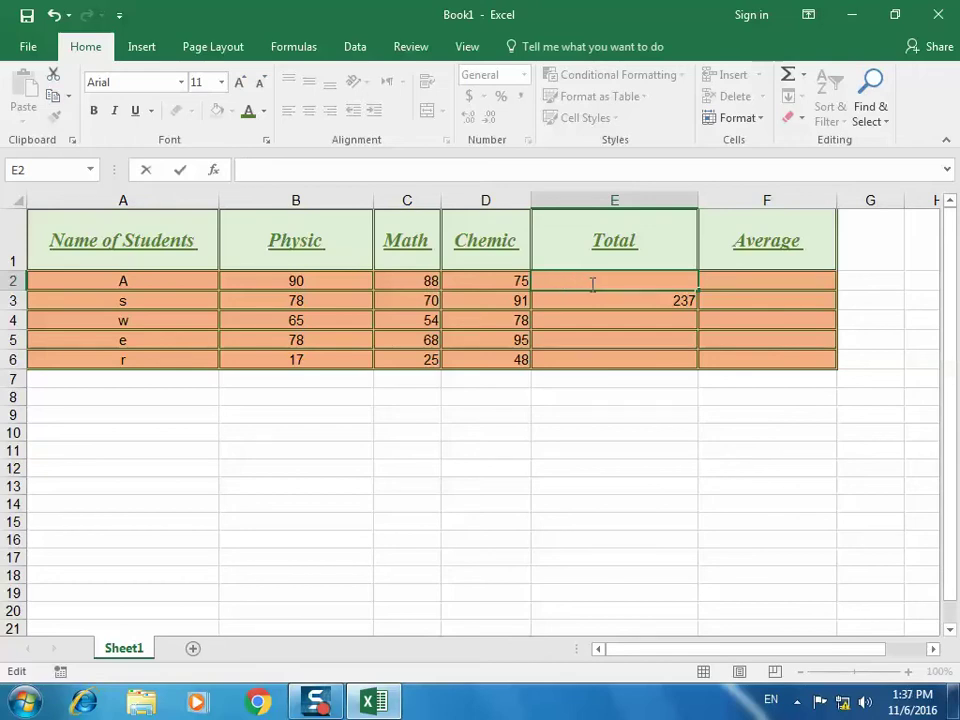
Enter =B2+C2+D2 in E2 as student A's Total, giving 253
type("=")
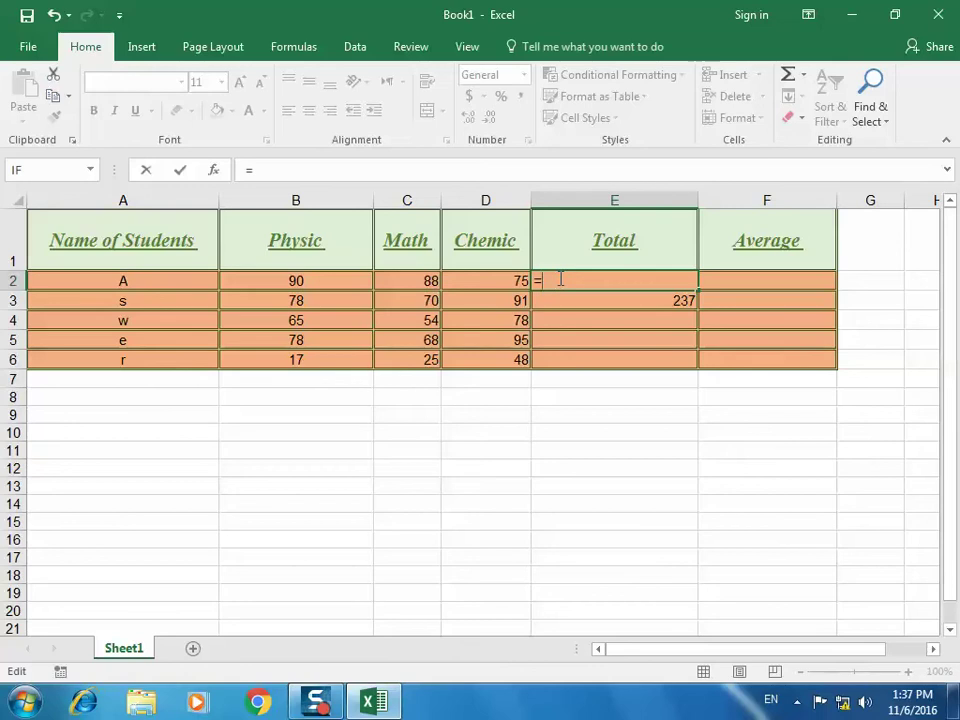
type("B")
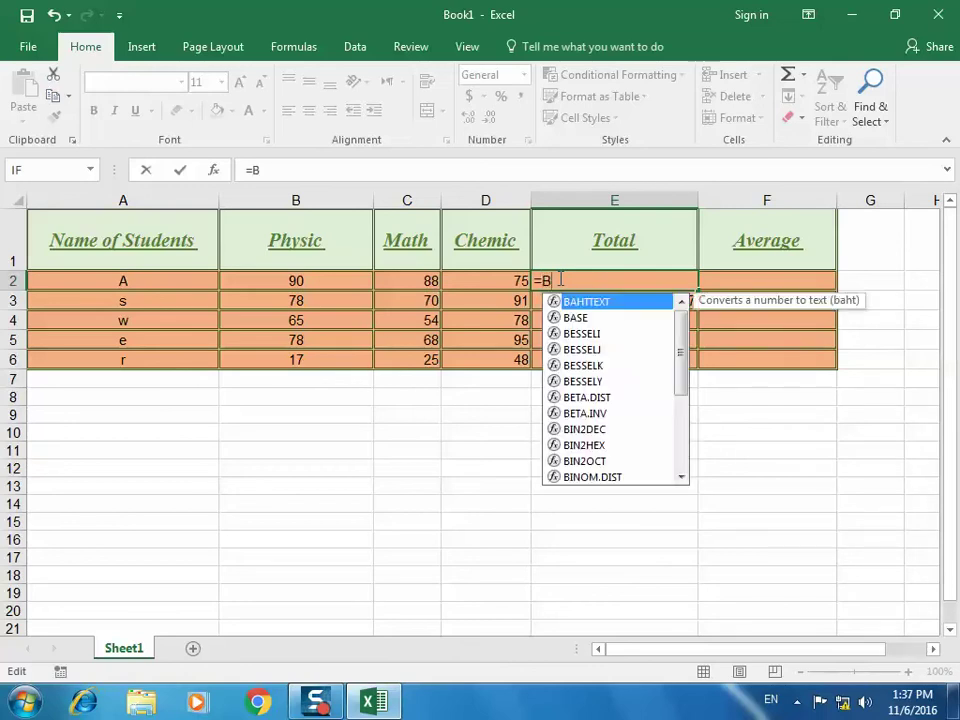
type("2")
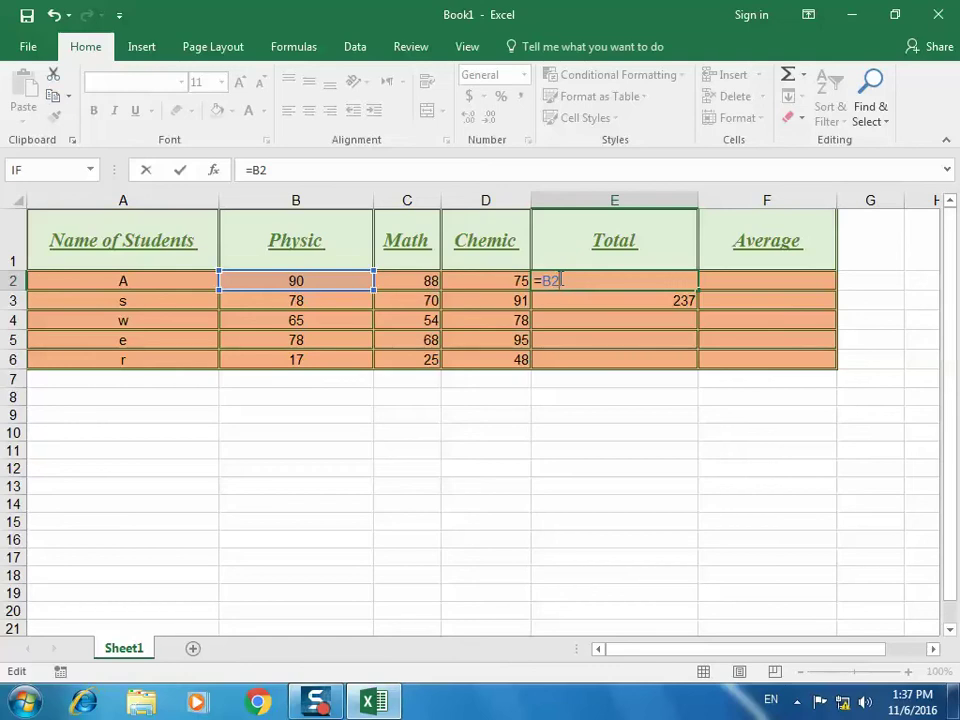
type("+")
left_click(410, 284)
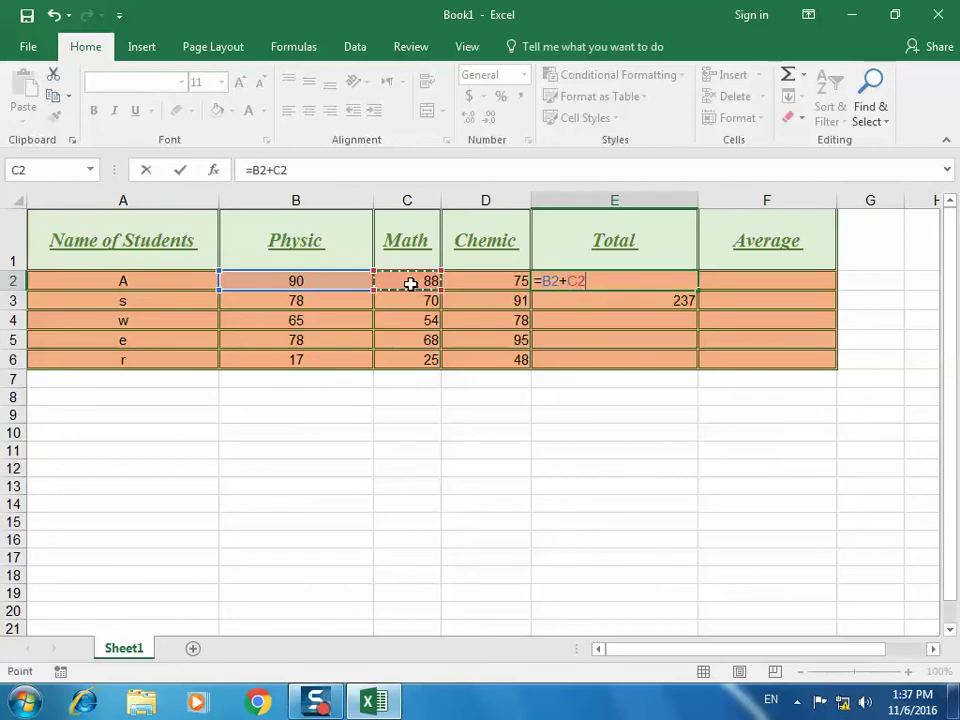
type("+")
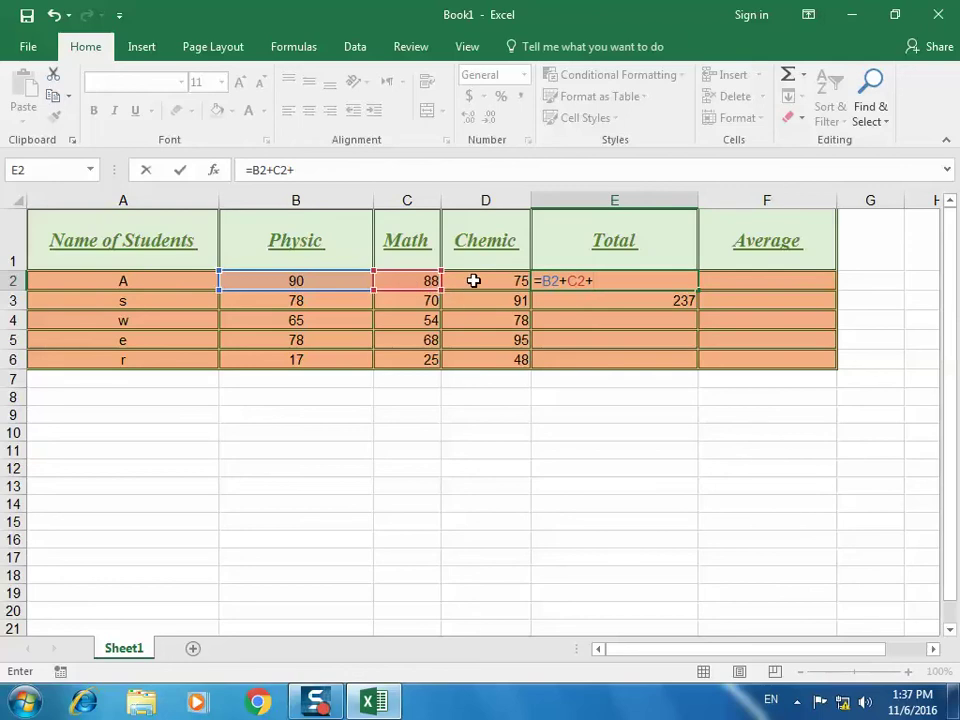
left_click(474, 281)
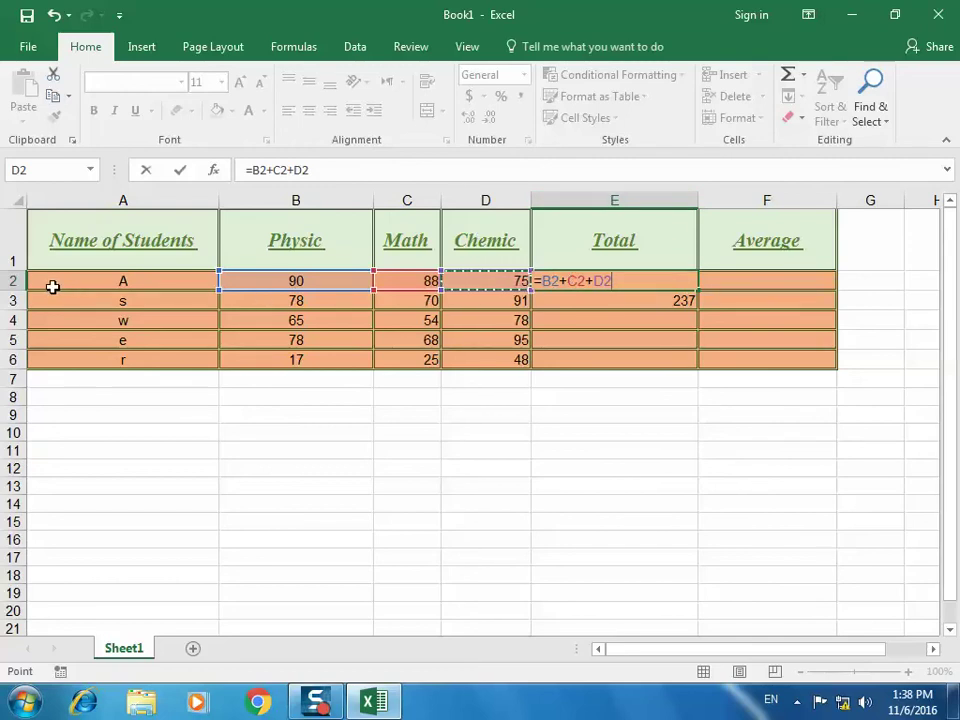
key("Return")
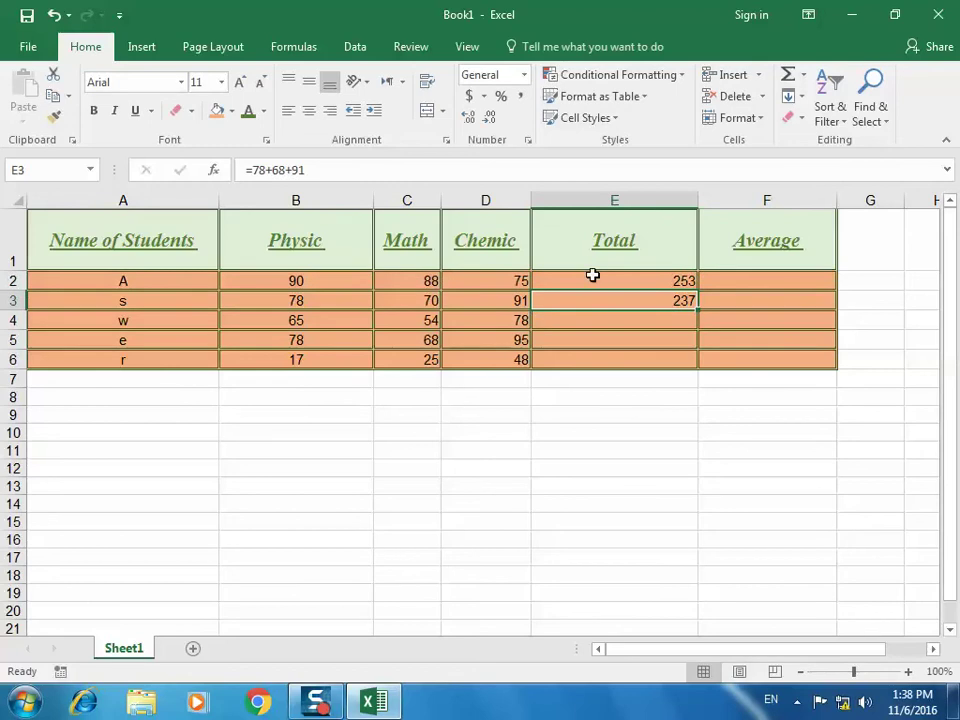
left_click(591, 280)
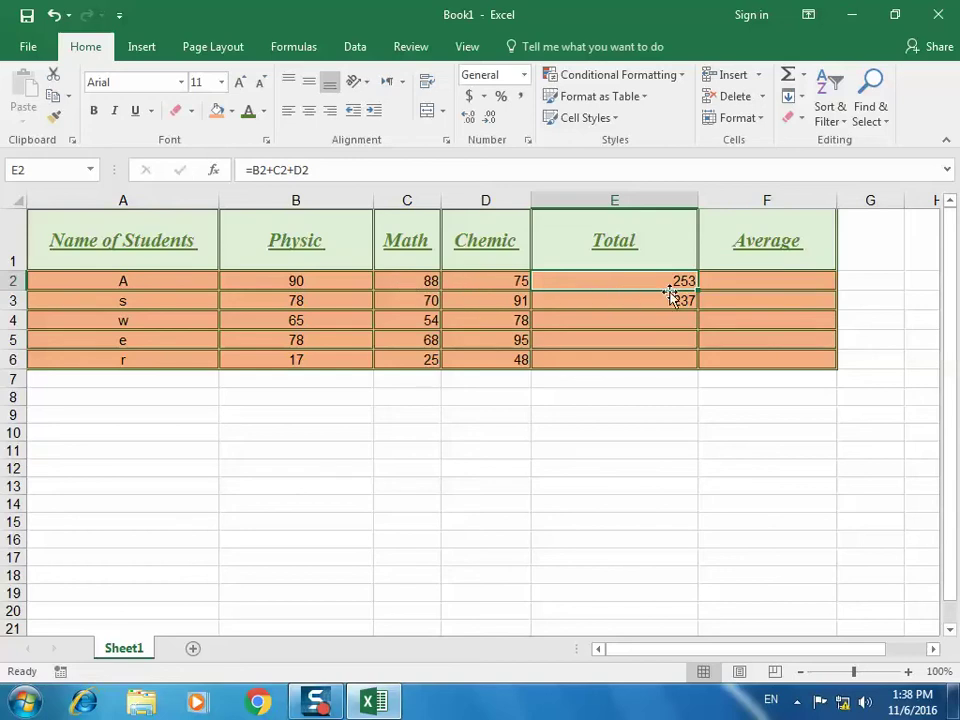
Change student A's Math mark in C2 to 85 so the Total becomes 250
left_click(400, 280)
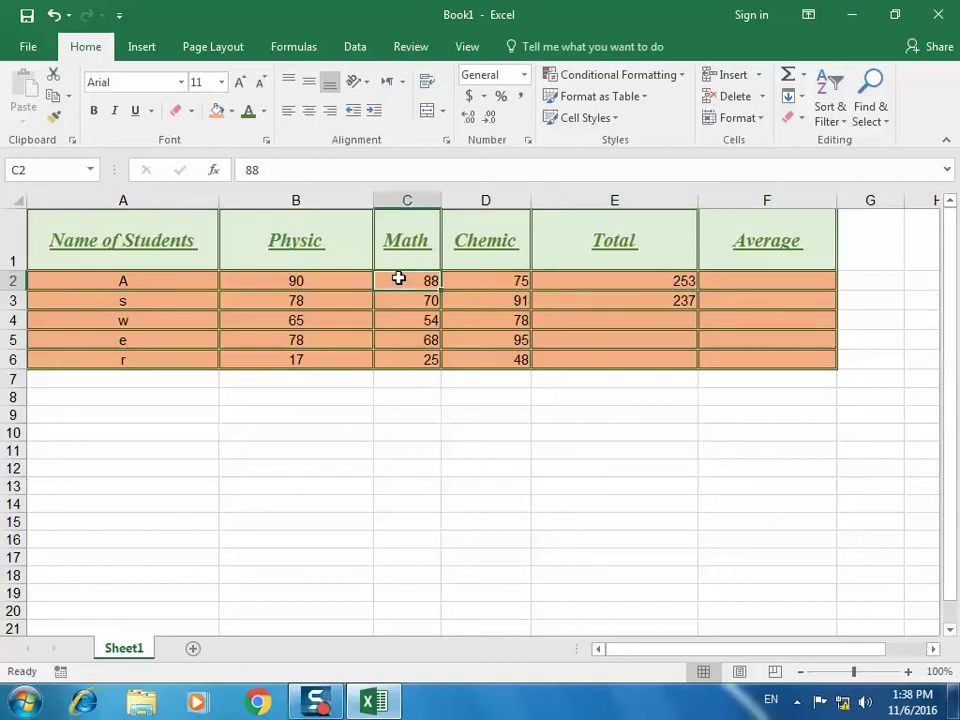
type("85")
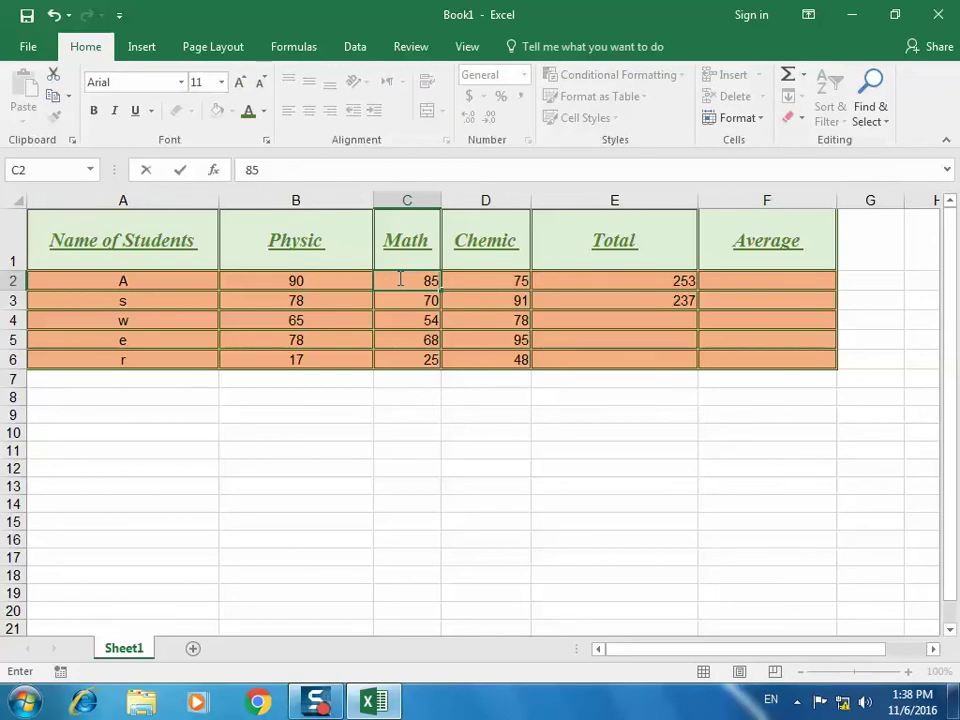
key("Return")
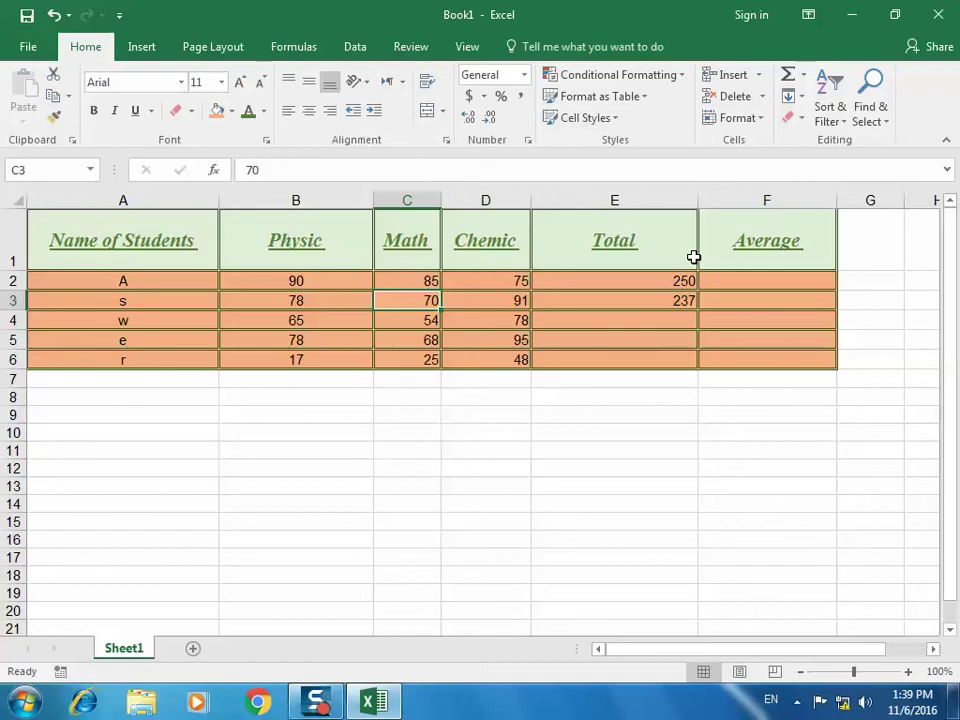
left_click(578, 278)
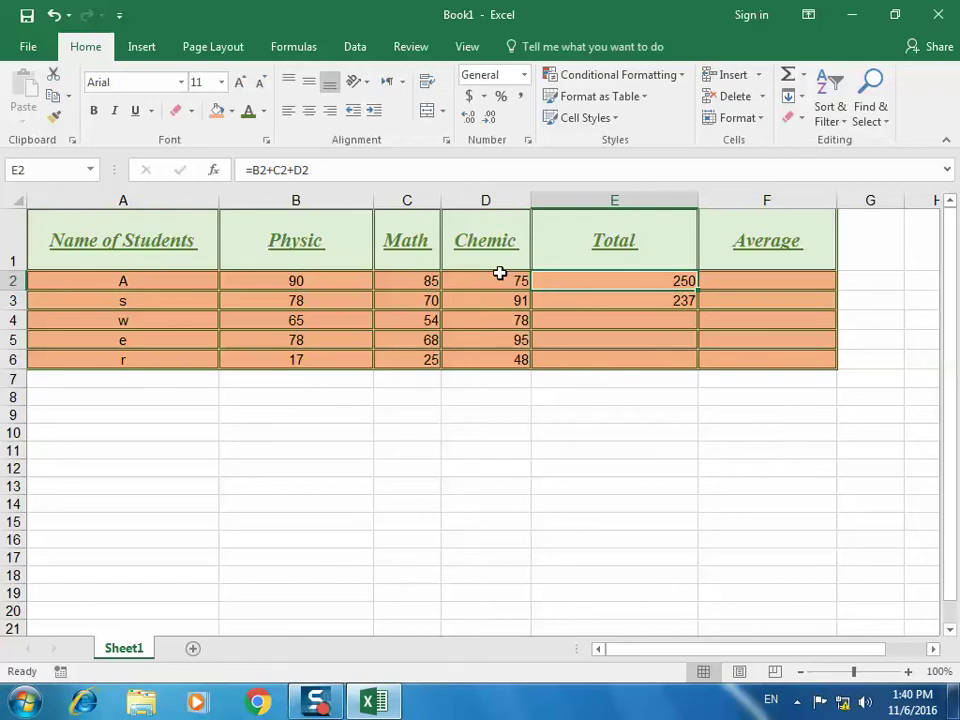
Change student A's Physic mark in B2 to 92 so the Total becomes 252
left_click(358, 282)
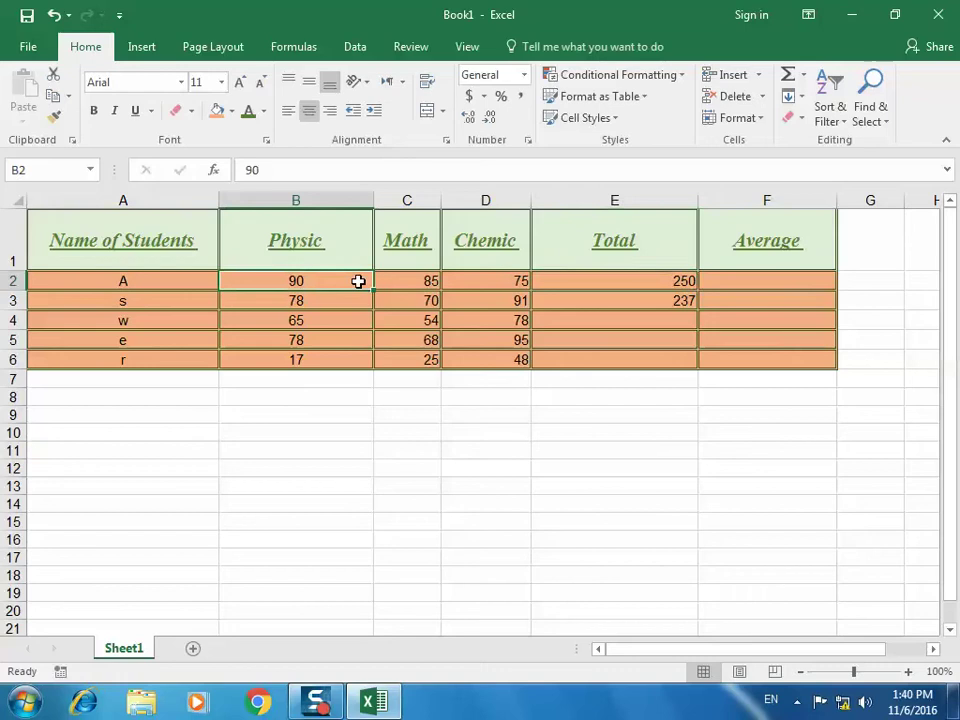
type("92")
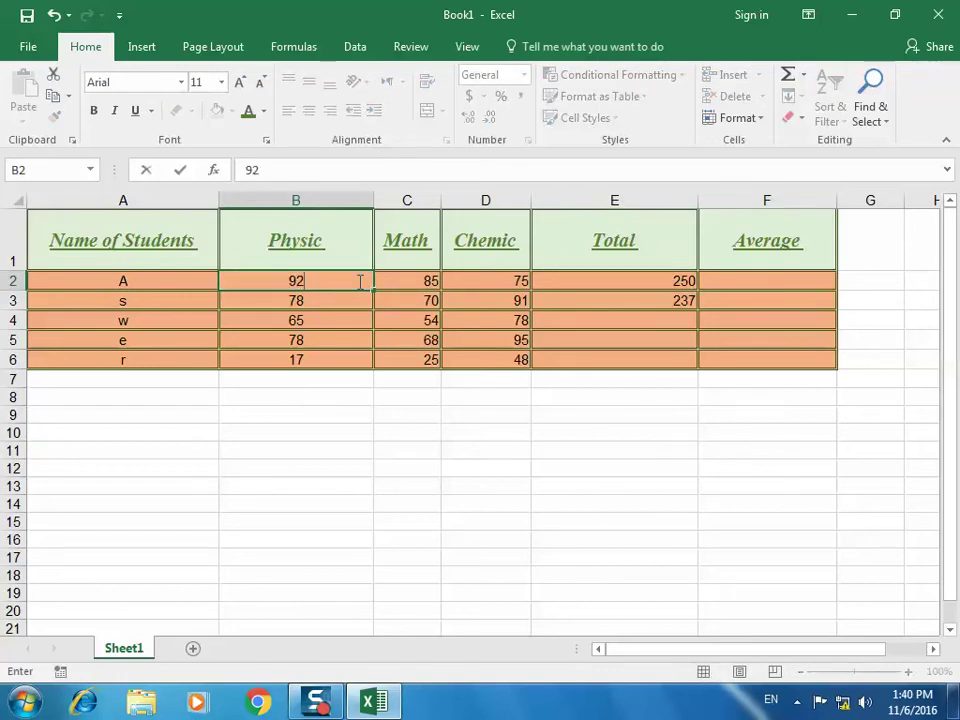
key("Return")
left_click(358, 282)
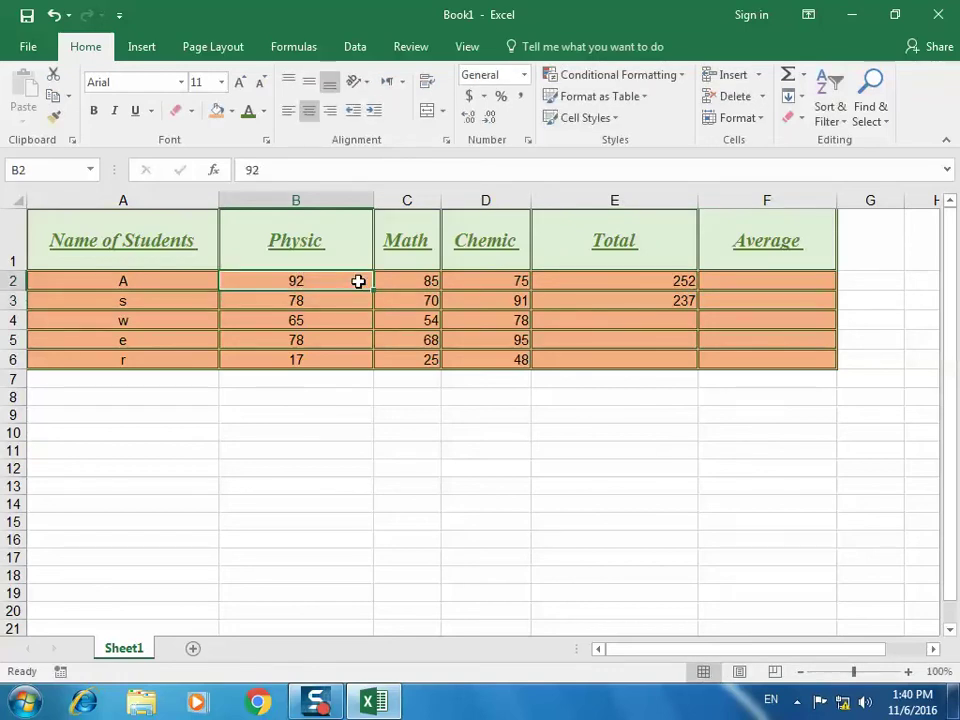
left_click(631, 301)
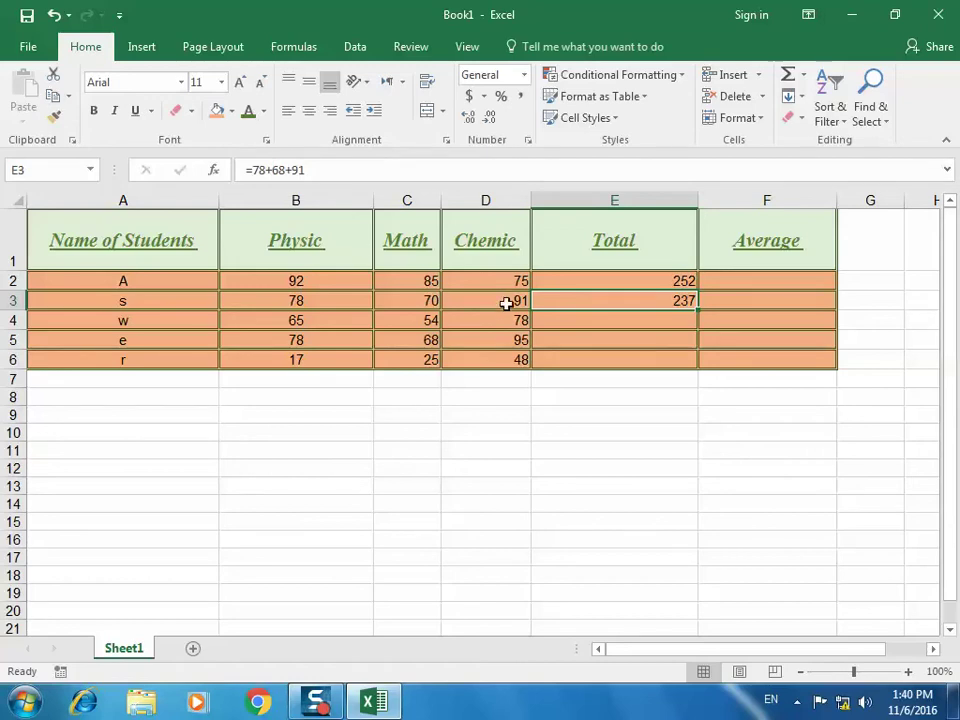
left_click(507, 303)
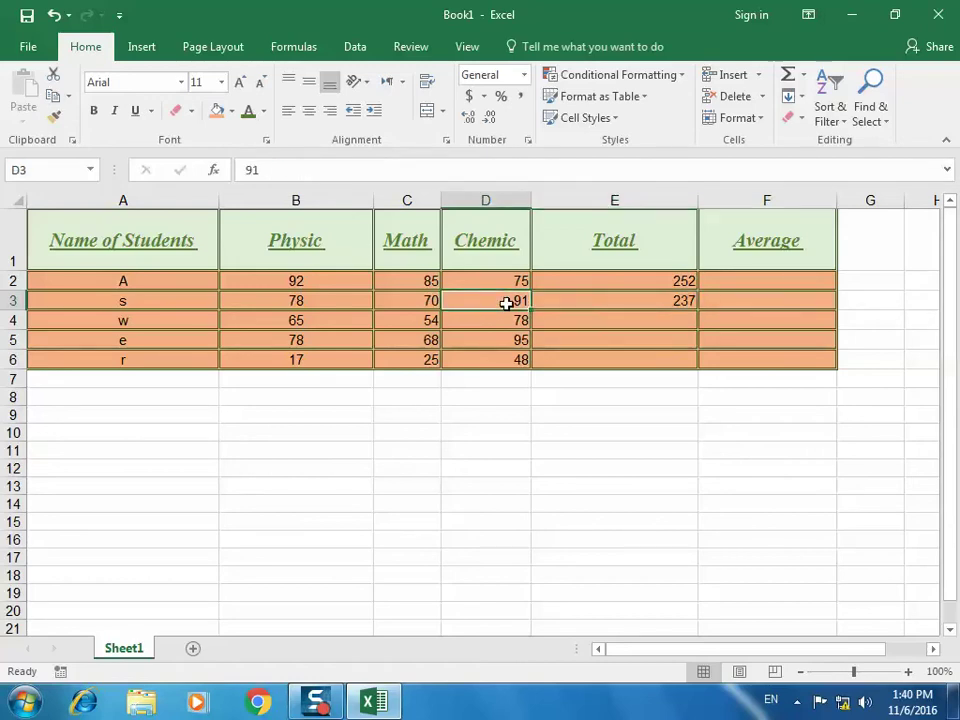
type("99")
key("ctrl+Return")
left_click(675, 304)
left_click(308, 170)
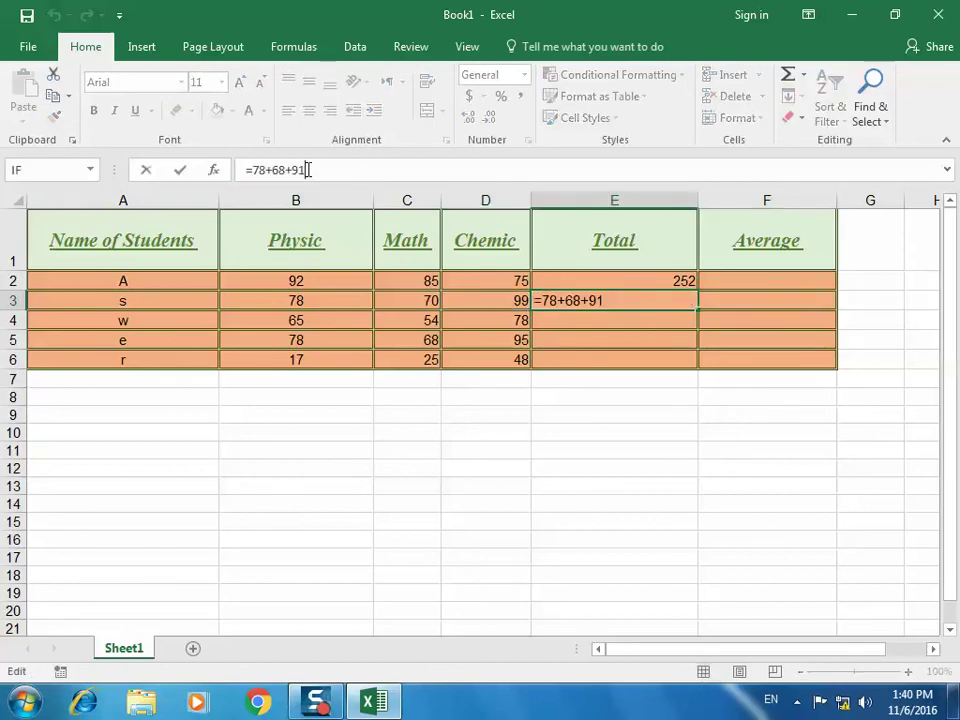
key("BackSpace")
type("9")
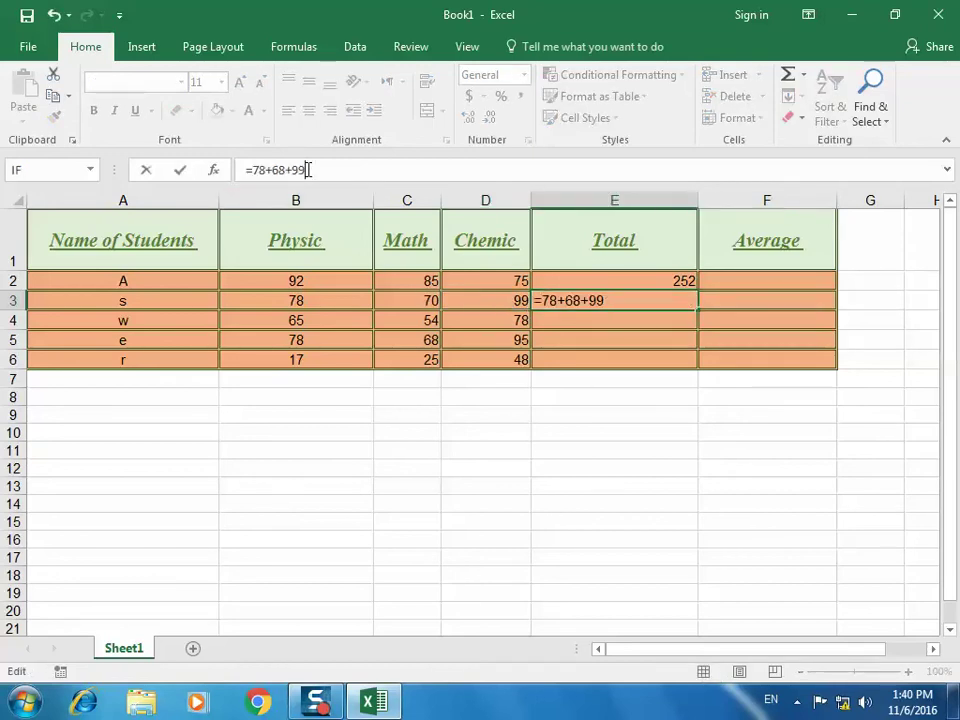
key("Return")
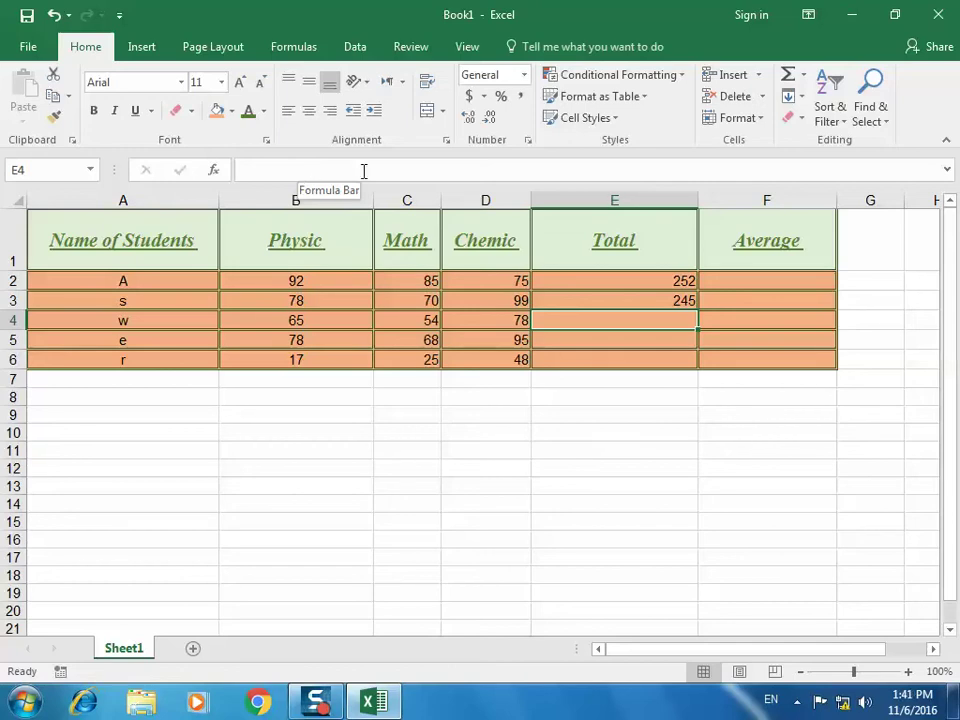
left_click(676, 301)
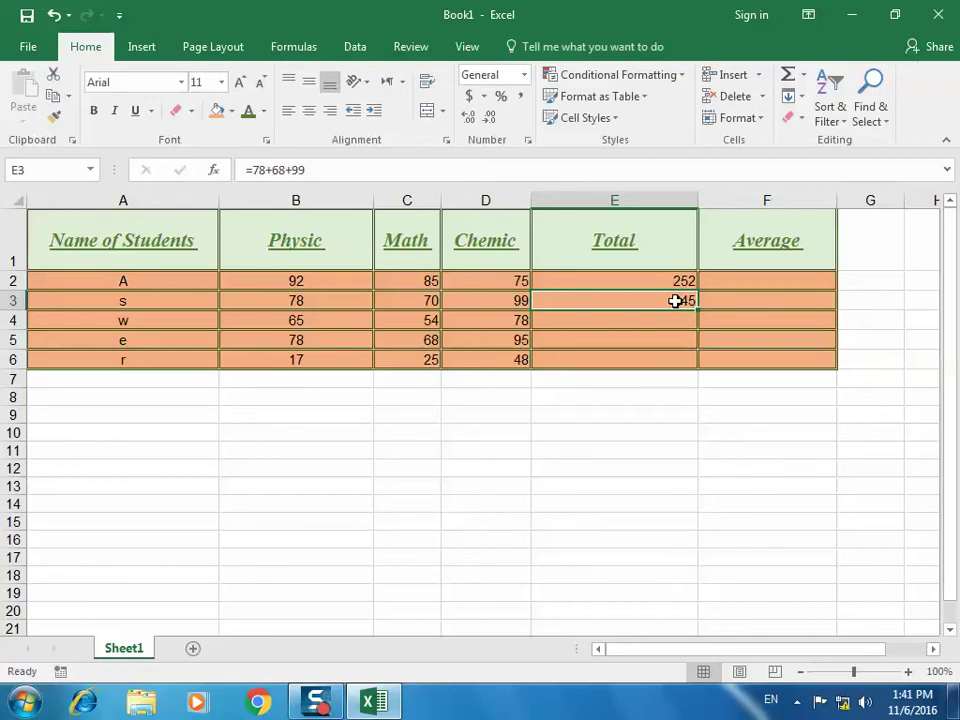
left_click(672, 281)
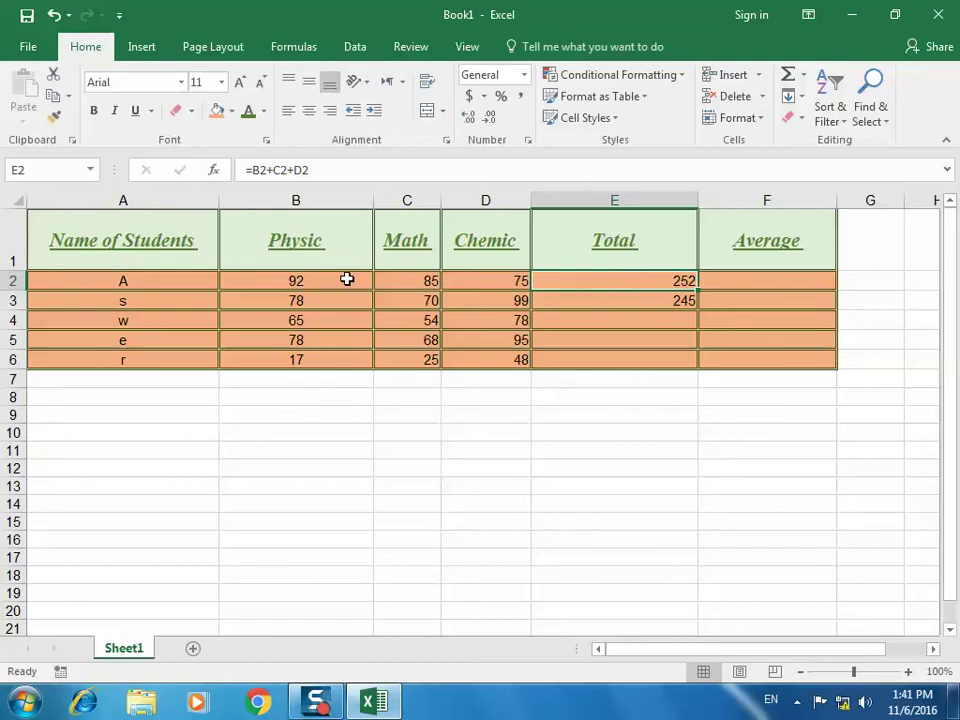
left_click(634, 304)
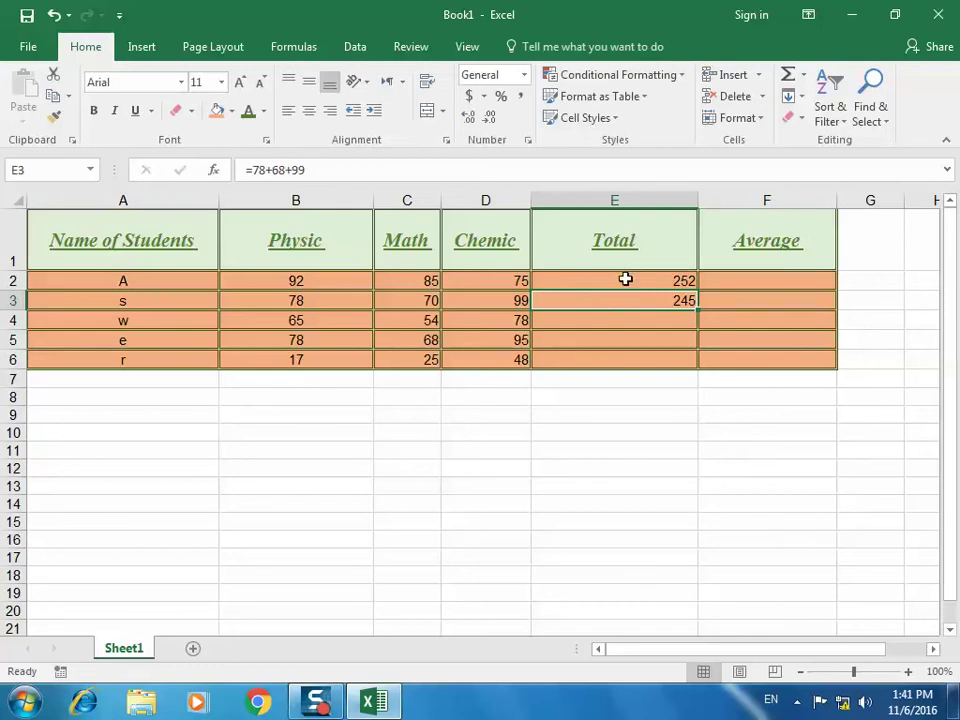
left_click(625, 279)
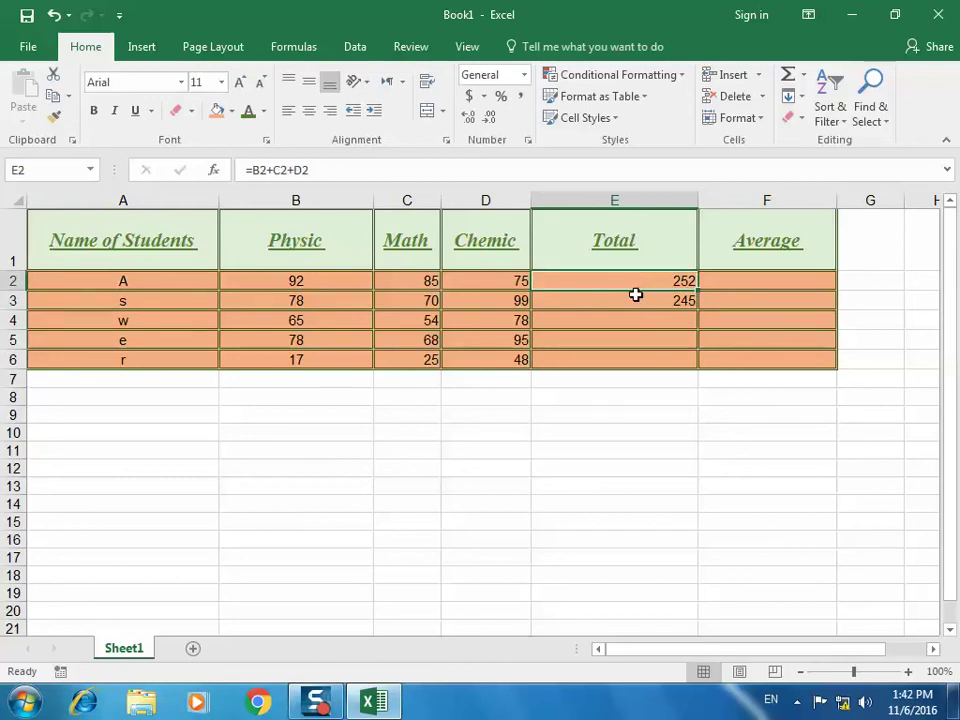
left_click(634, 301)
left_click(591, 302)
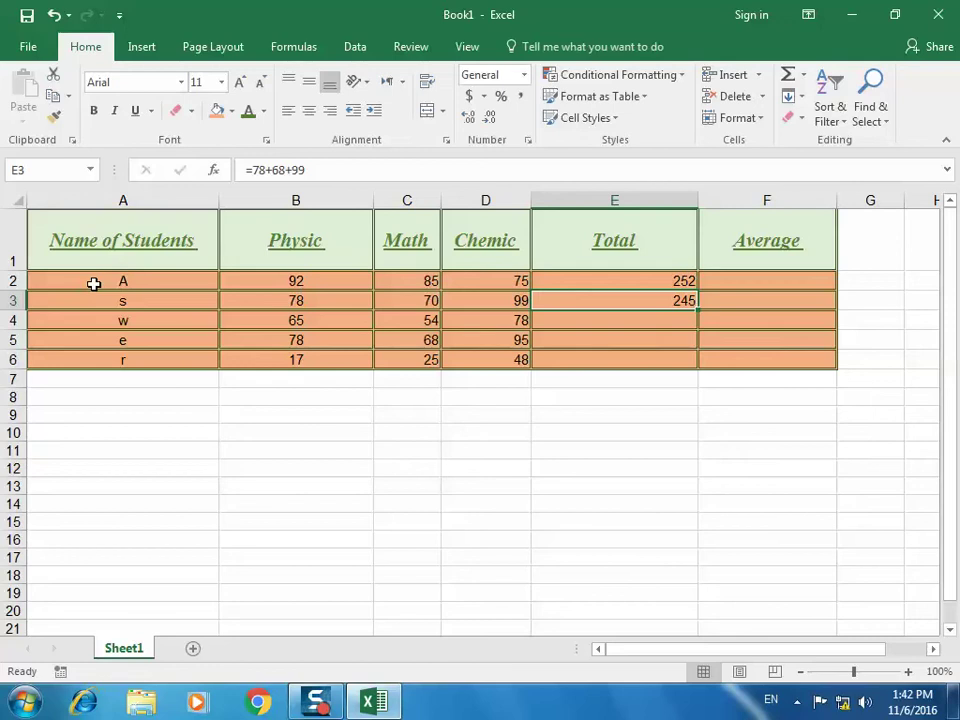
left_click(562, 285)
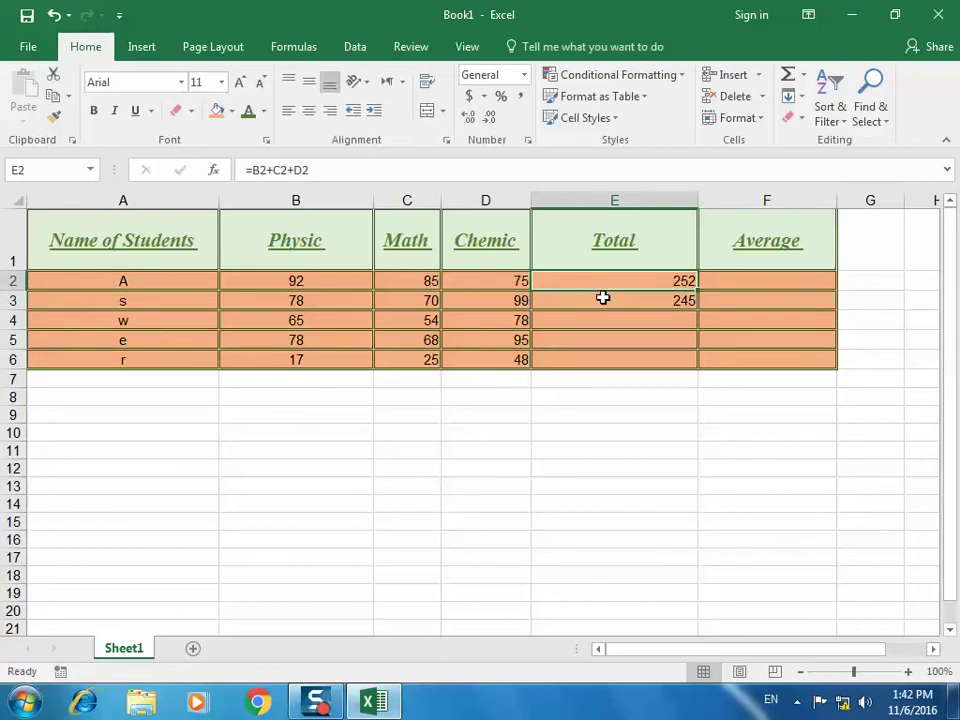
left_click(603, 298)
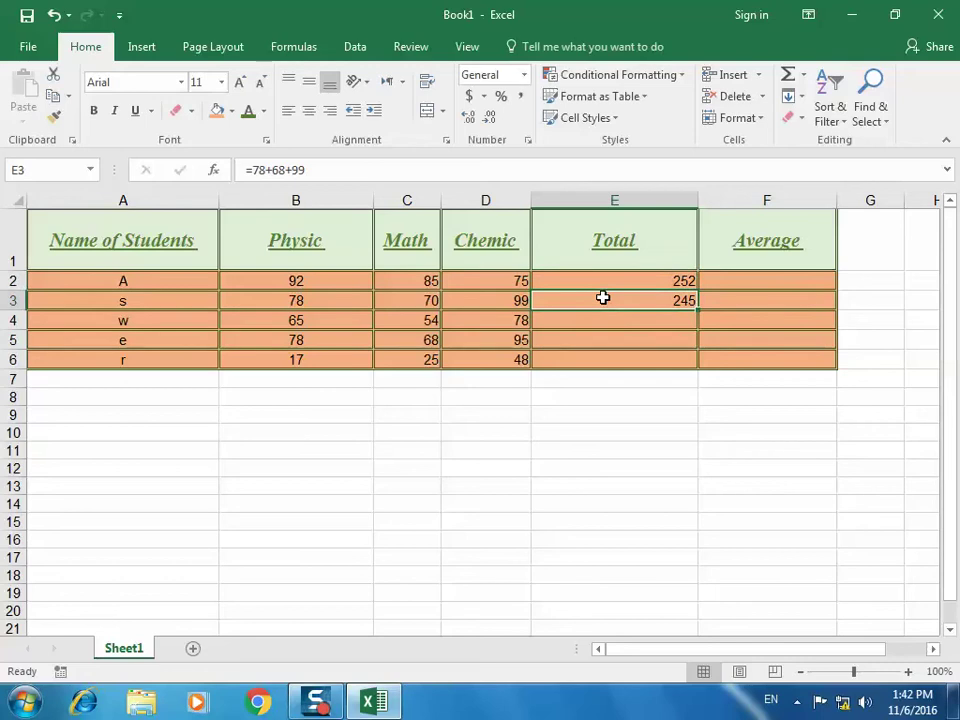
Replace student s's hard-coded total in E3 with =B3+C3+D3, giving 247
type("=")
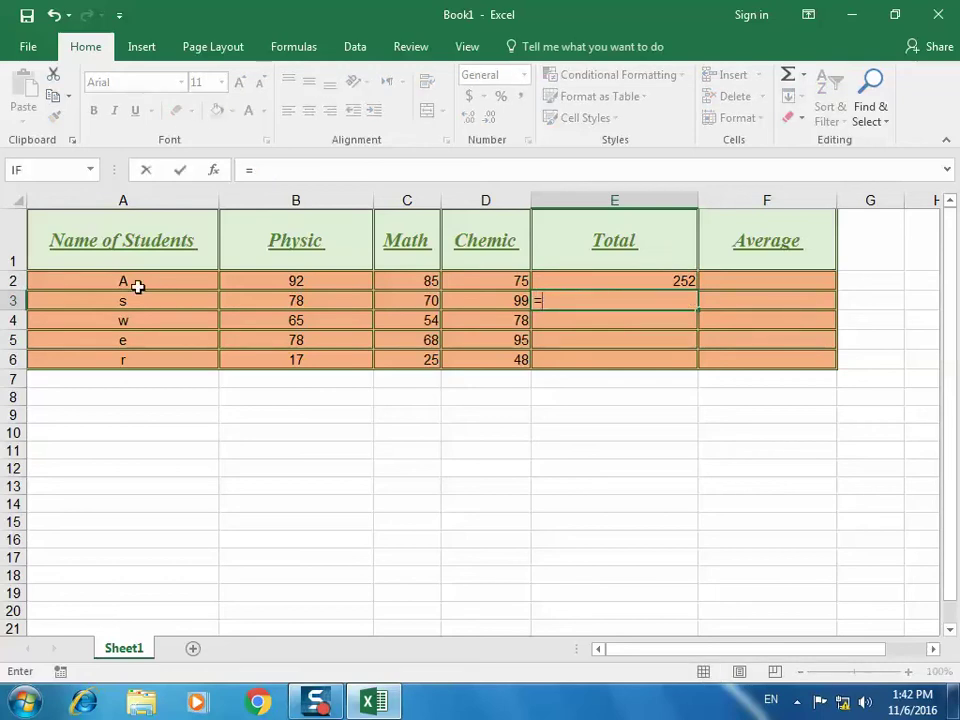
left_click(282, 300)
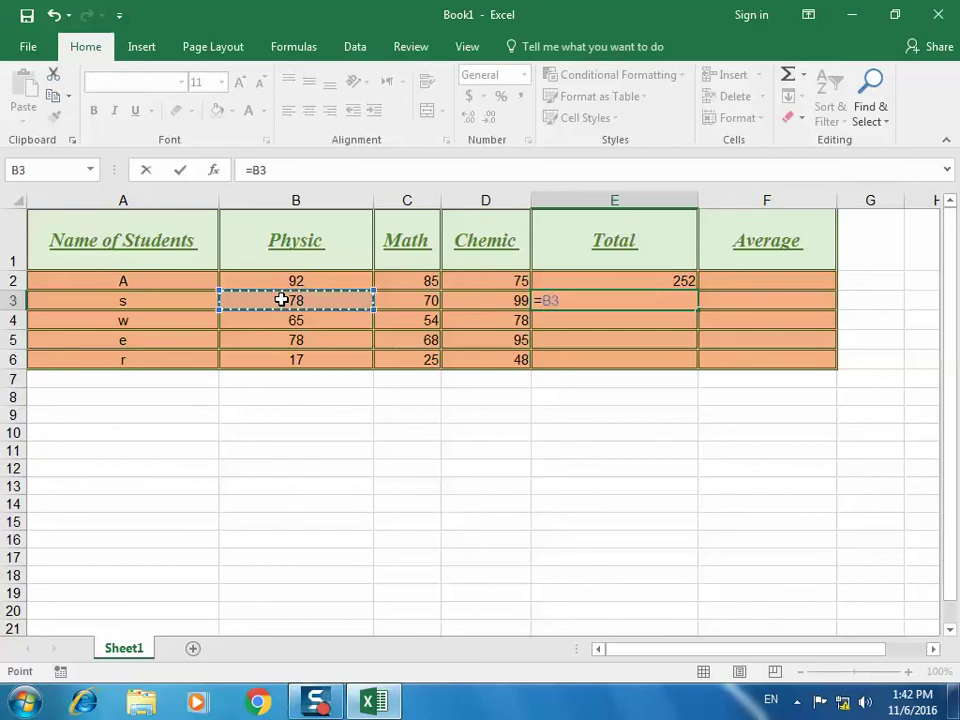
type("+")
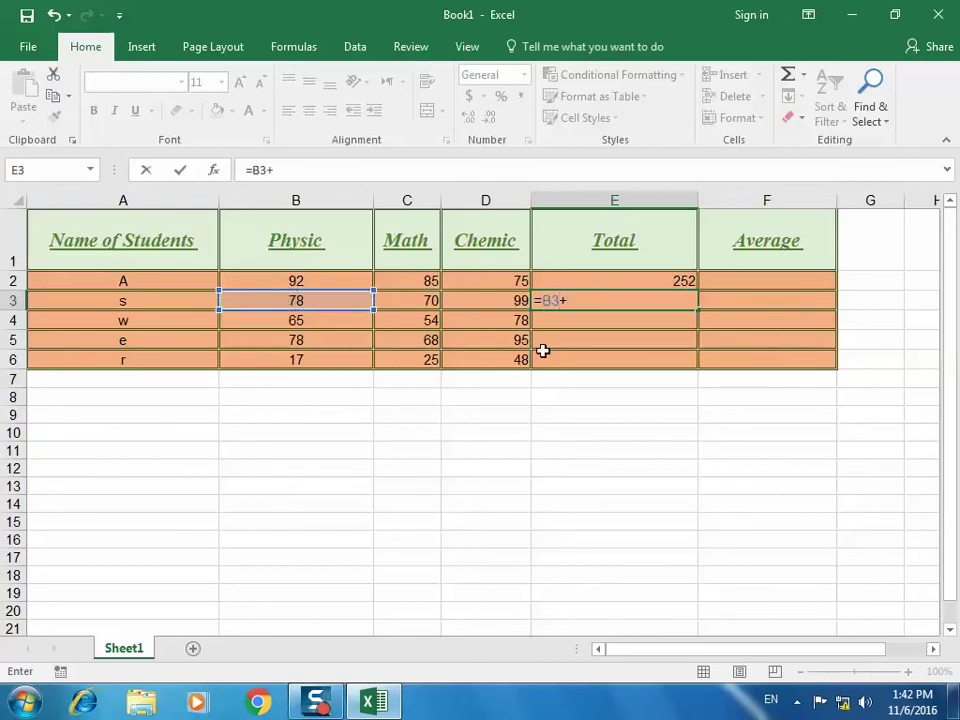
left_click(425, 301)
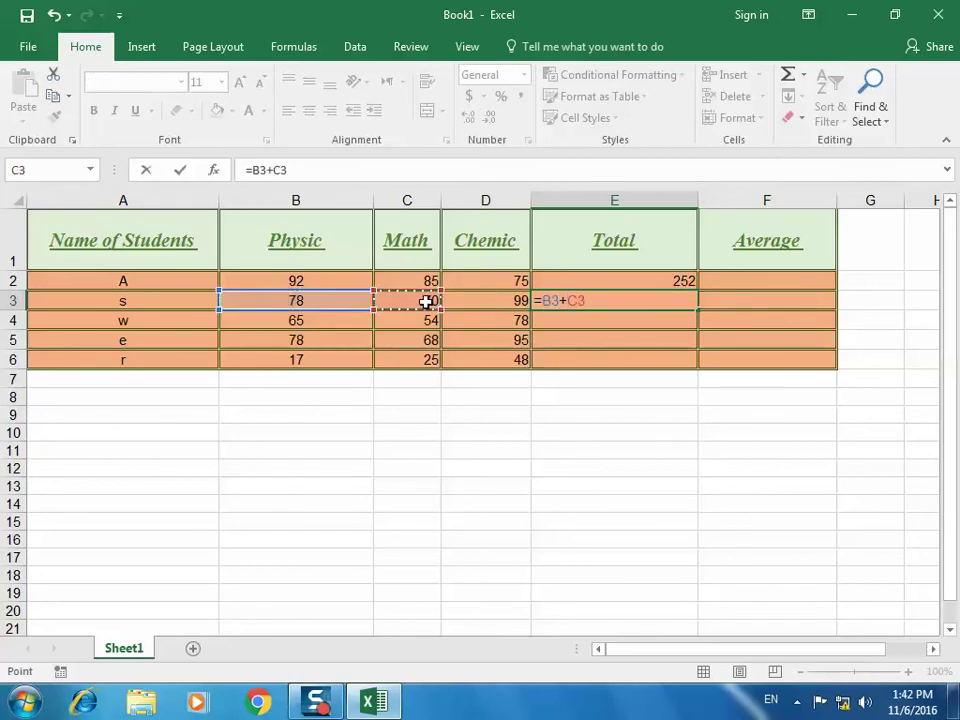
type("+")
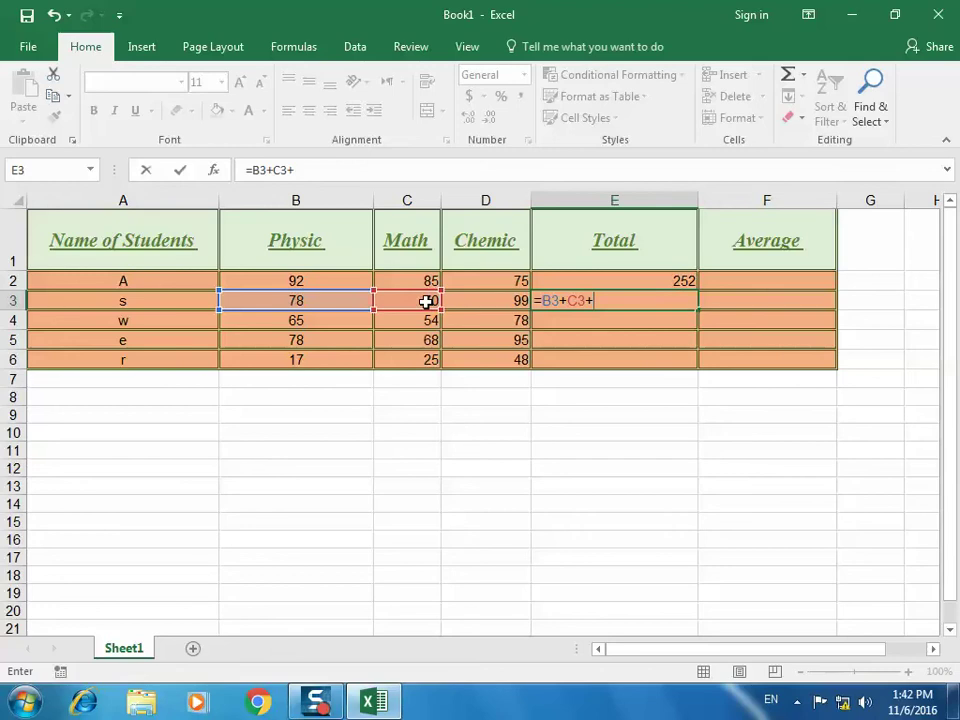
left_click(460, 300)
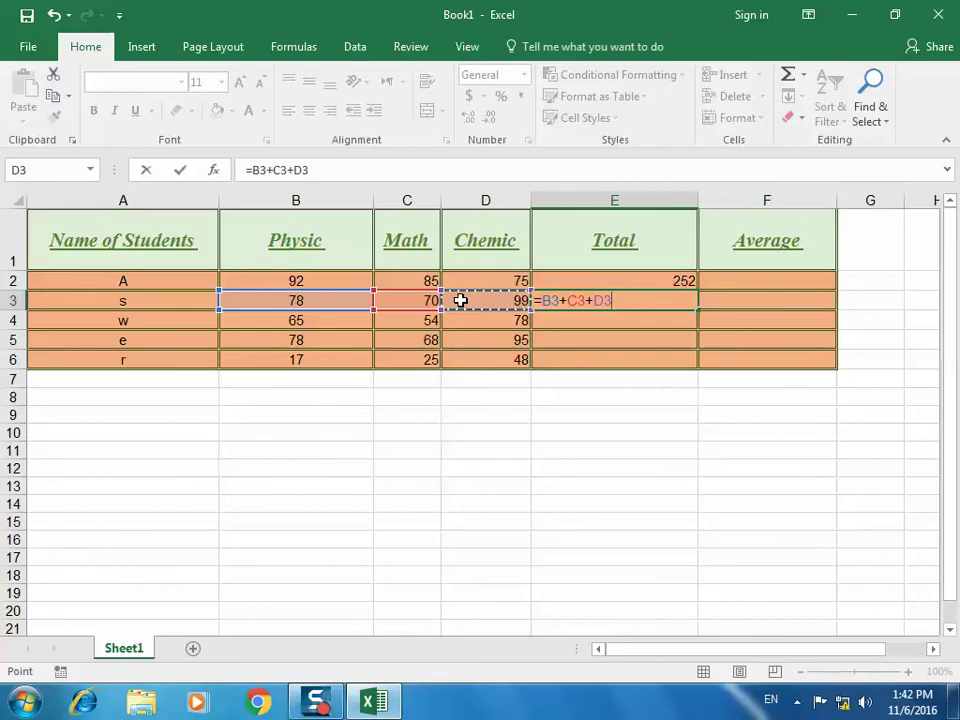
key("Return")
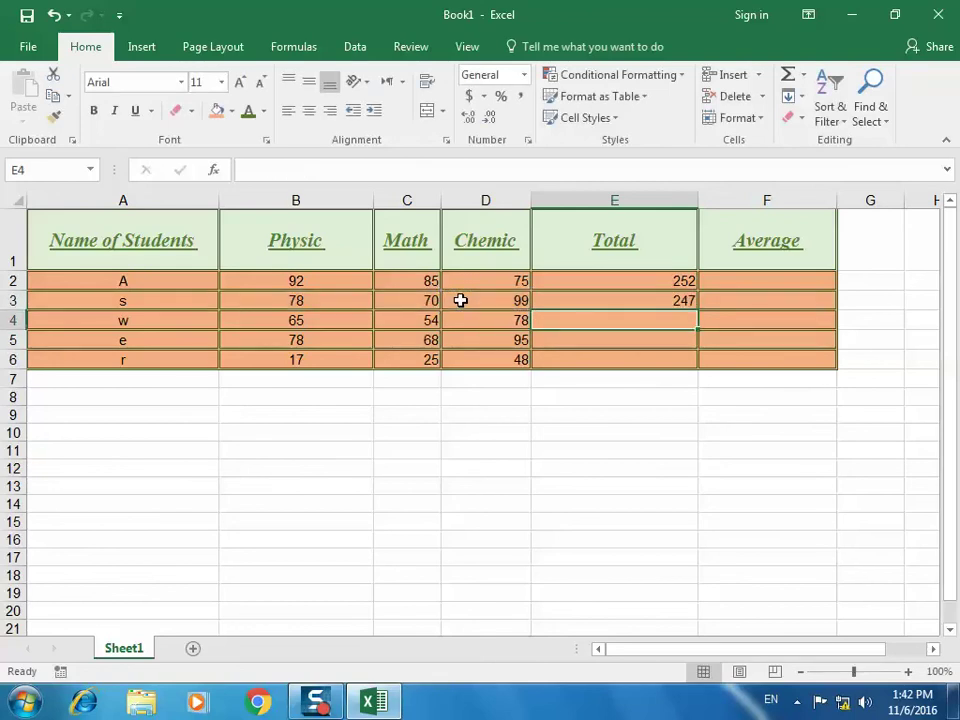
Correct student s's Chemic mark in D3 to 91 so the Total becomes 239
left_click(460, 300)
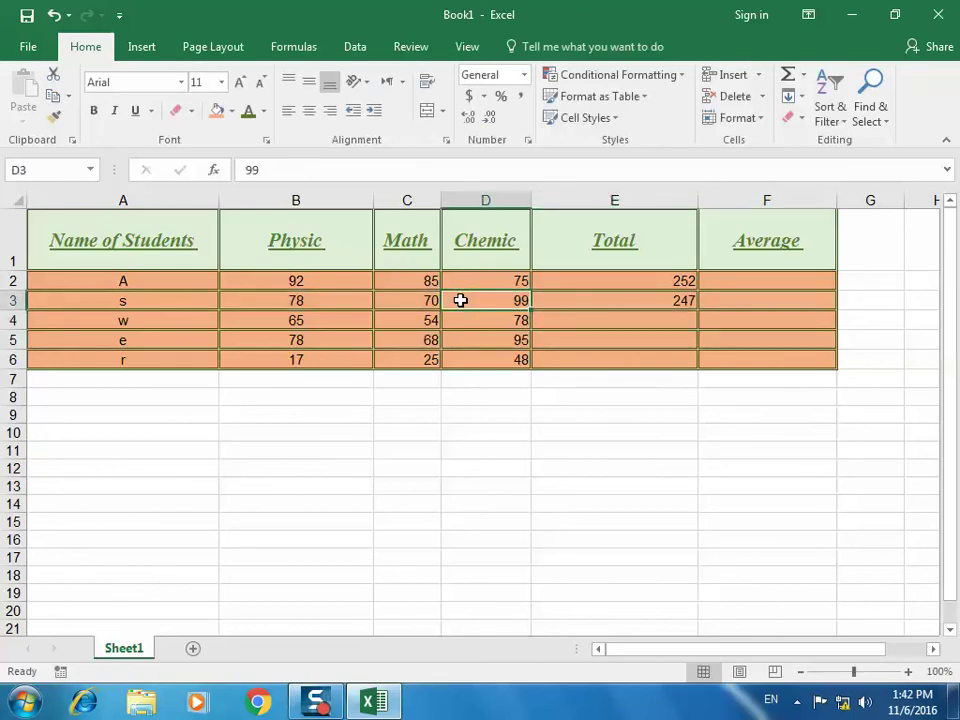
type("91")
key("Return")
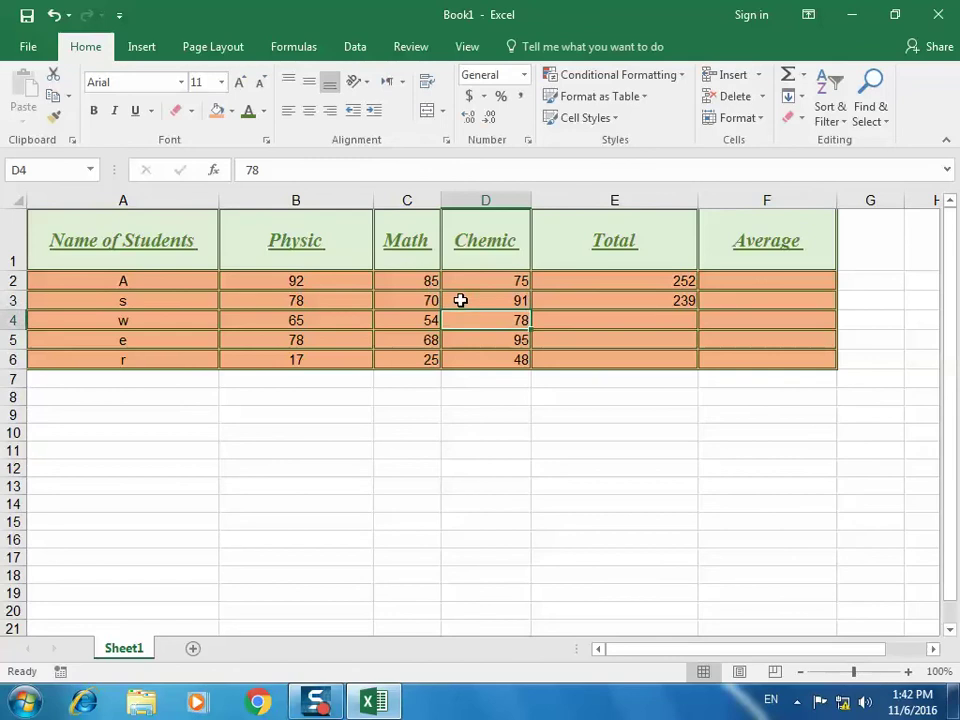
left_click(584, 301)
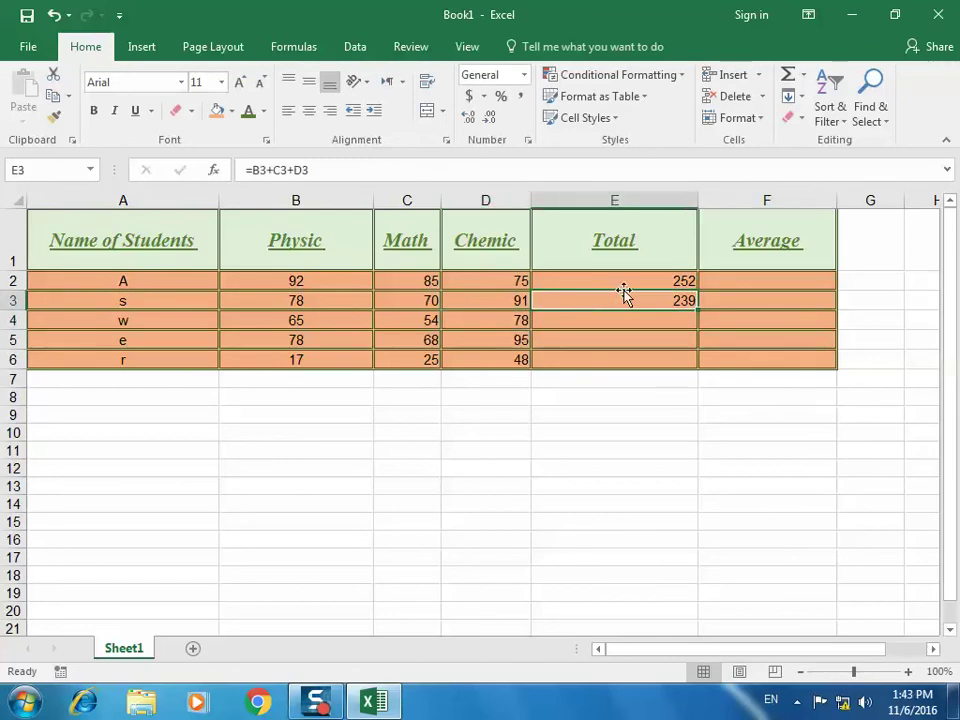
left_click(631, 284)
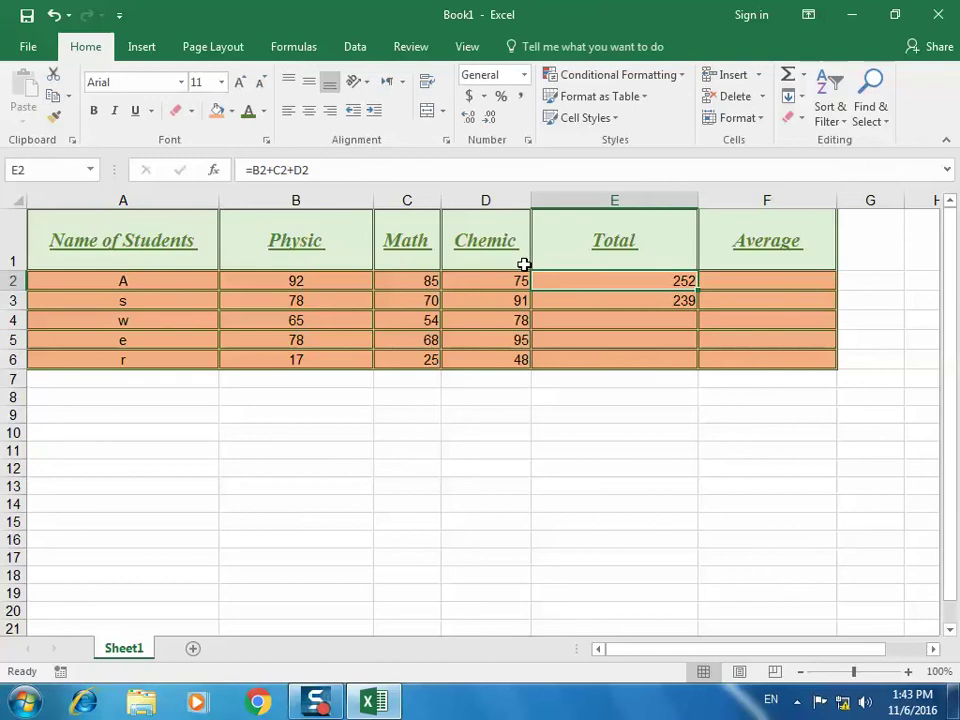
left_click(665, 300)
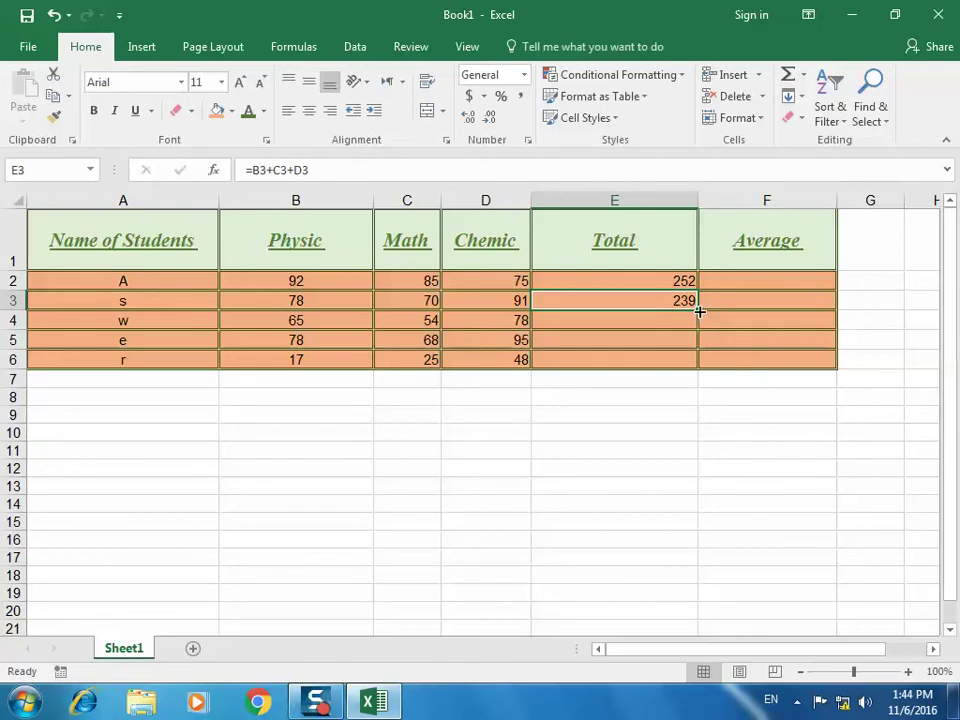
Fill the E3 total formula down to E6, giving 197, 241 and 90 for students w, e and r
left_click_drag(699, 311, 698, 362)
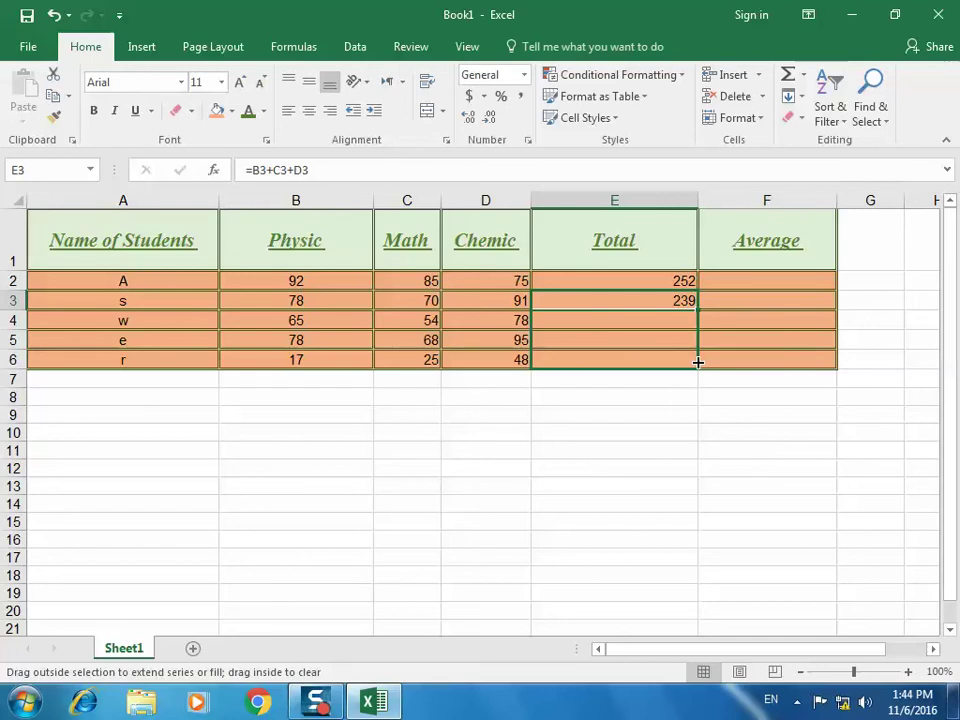
left_click_drag(697, 362, 699, 365)
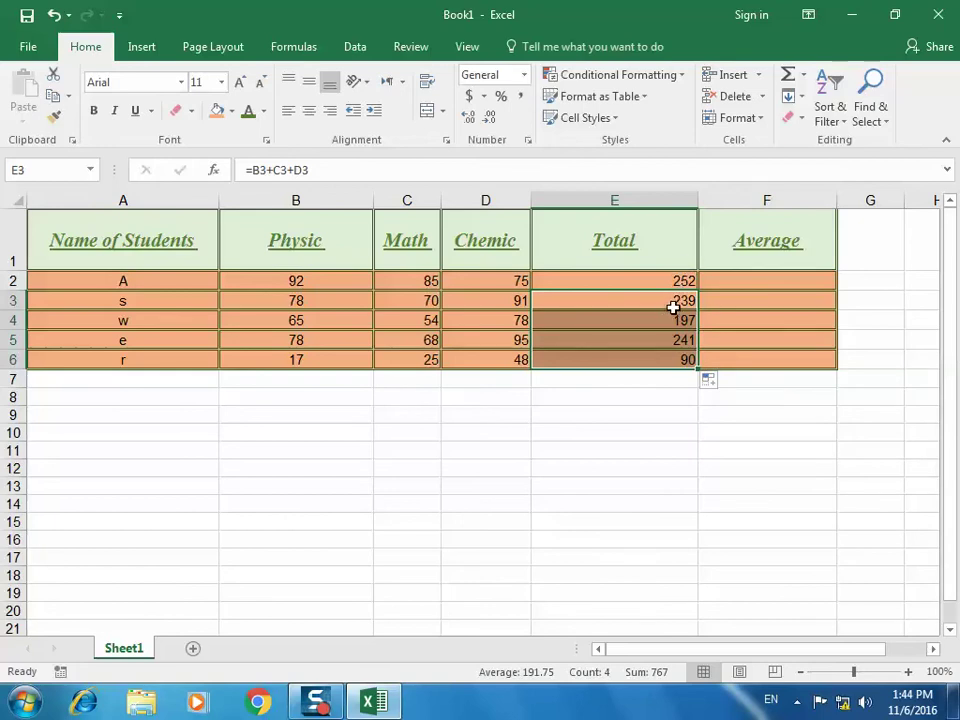
left_click(674, 306)
left_click(667, 321)
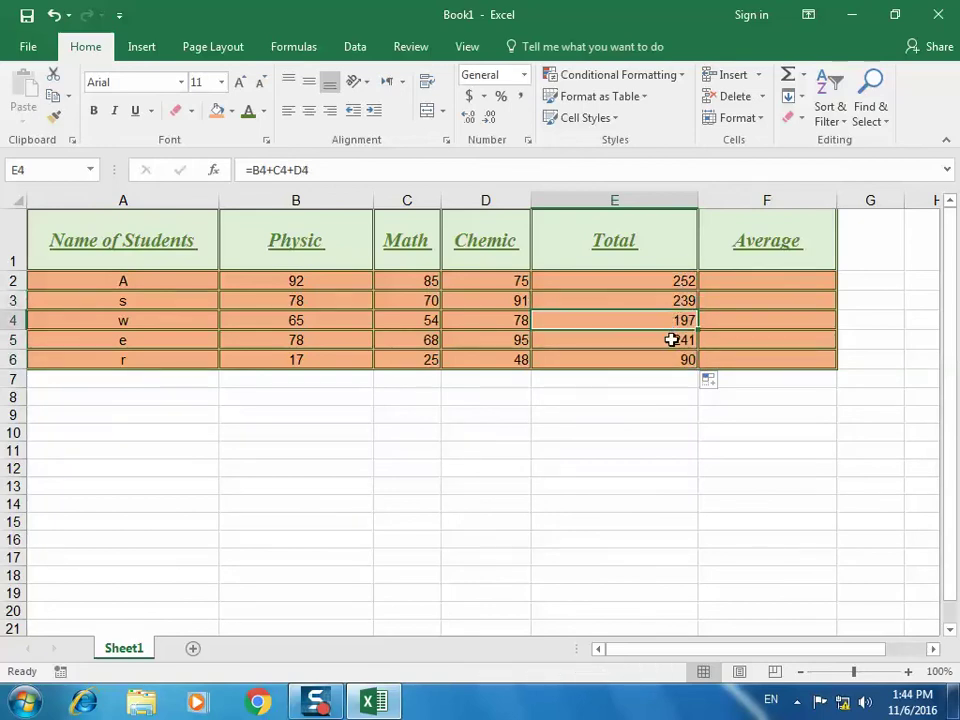
left_click(672, 340)
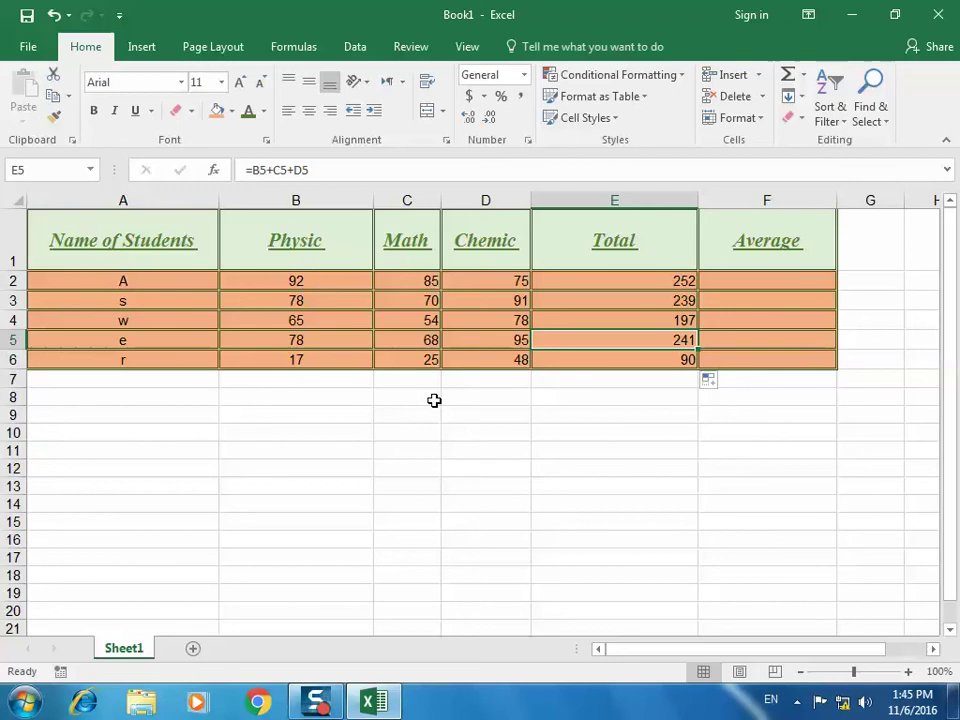
left_click_drag(426, 398, 421, 522)
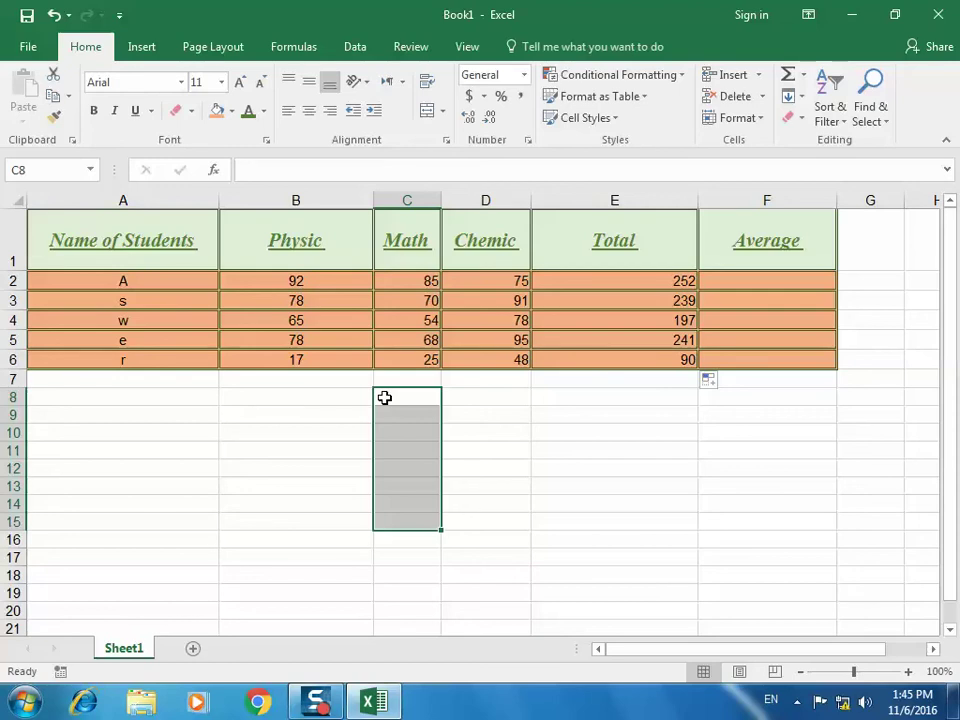
left_click_drag(474, 521, 477, 398)
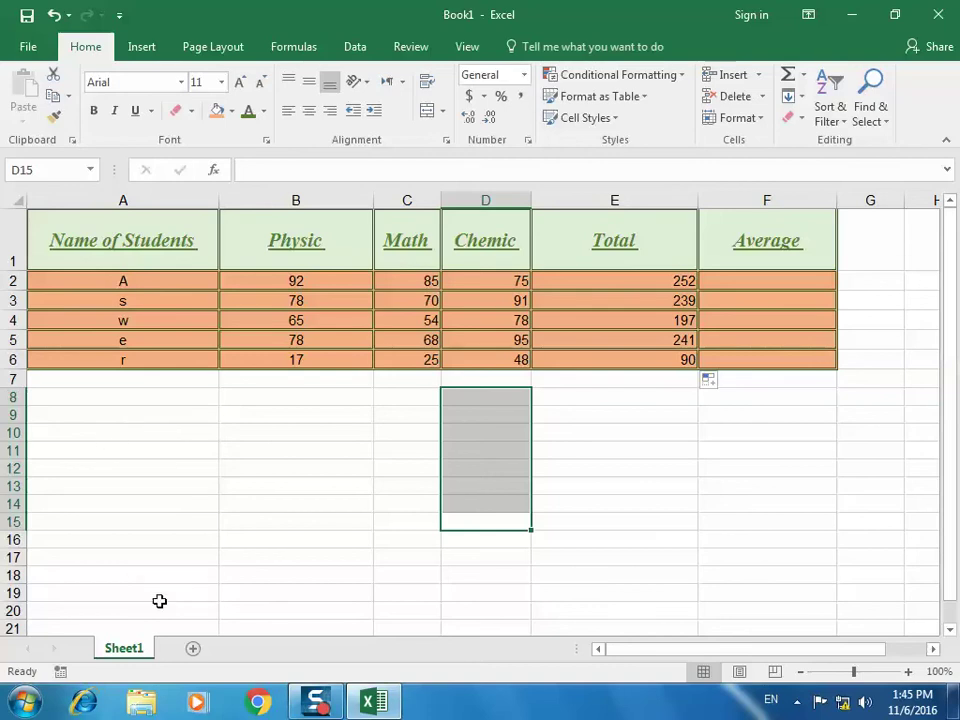
left_click_drag(184, 468, 590, 470)
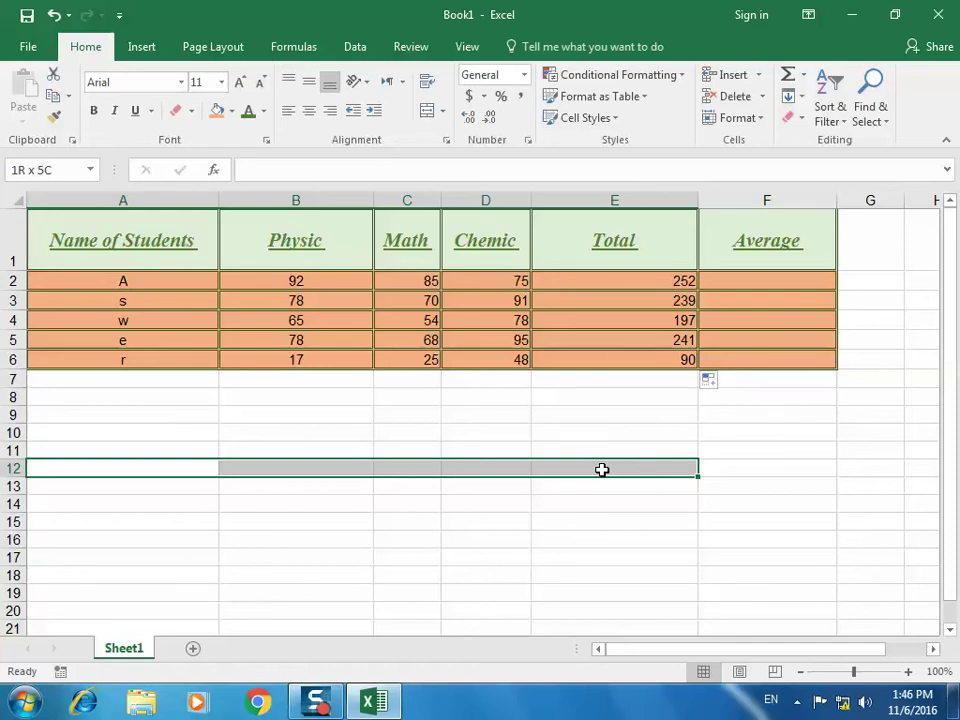
left_click_drag(602, 469, 602, 469)
left_click(490, 281)
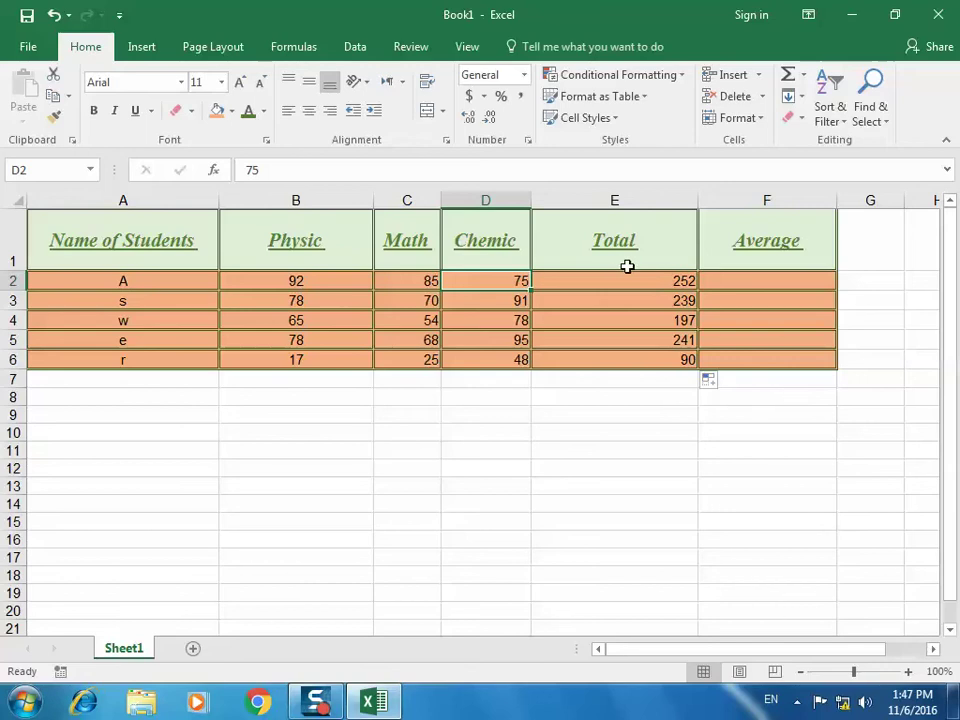
left_click(645, 283)
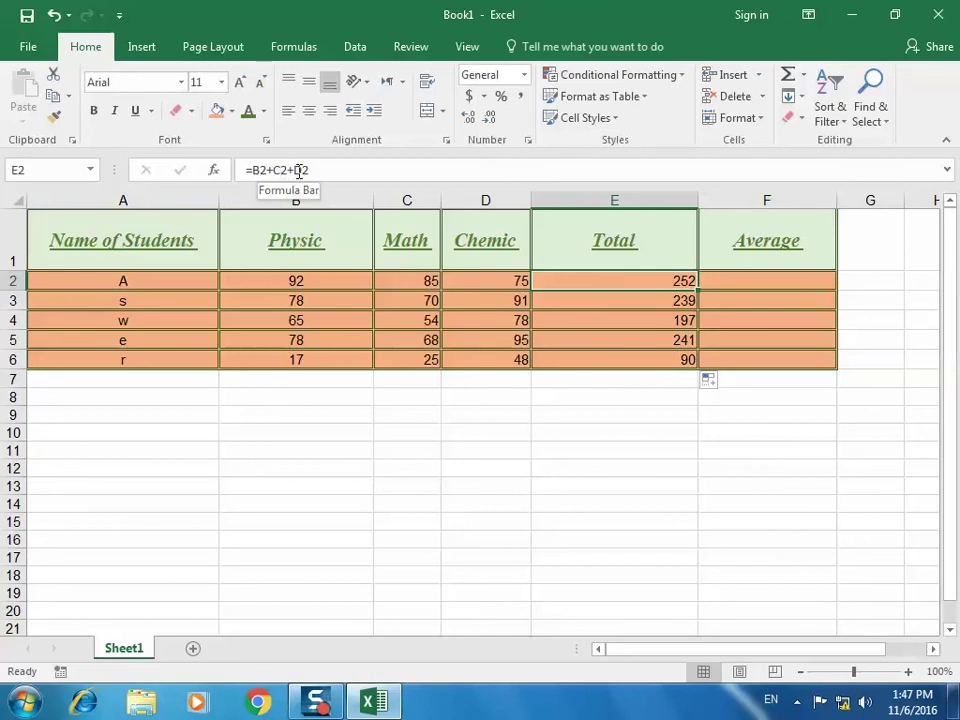
left_click(560, 306)
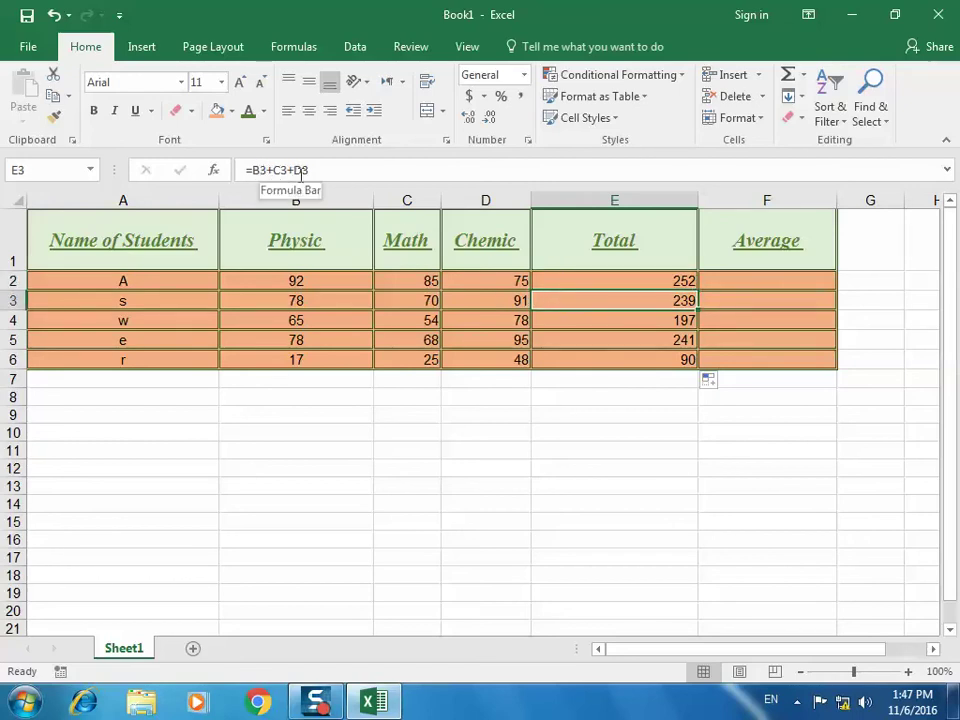
left_click(641, 321)
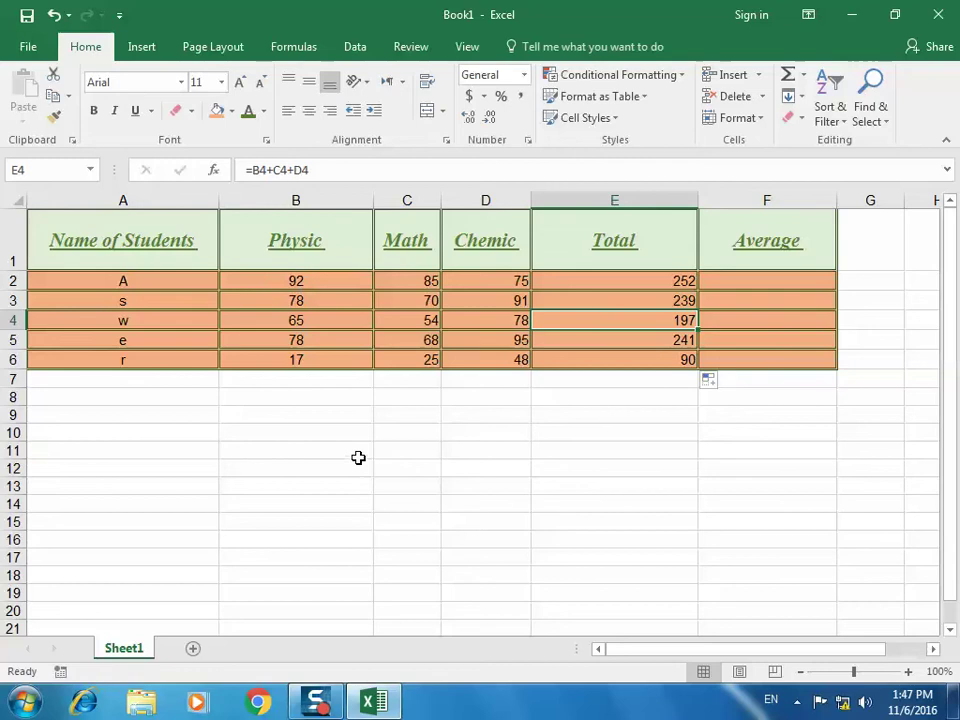
left_click(308, 440)
left_click_drag(308, 440, 608, 434)
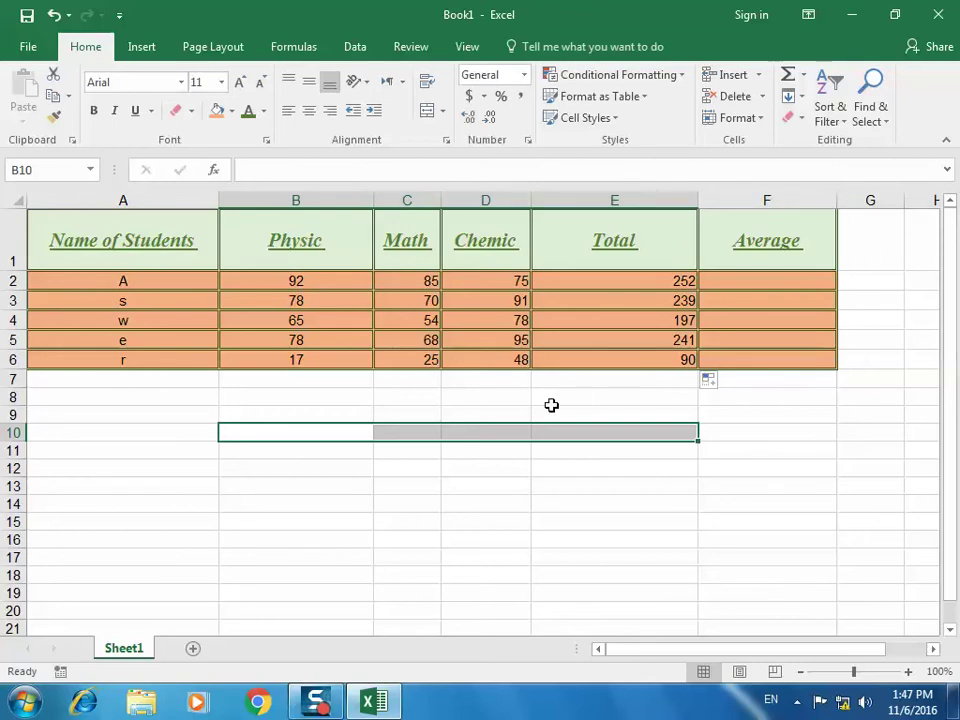
left_click(566, 453)
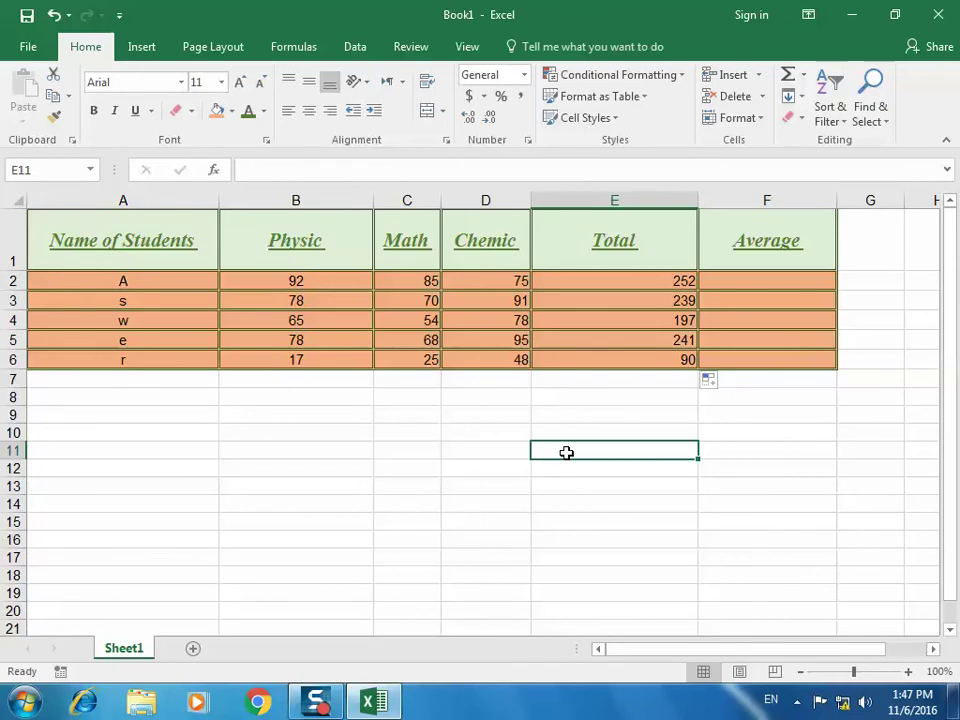
left_click(632, 285)
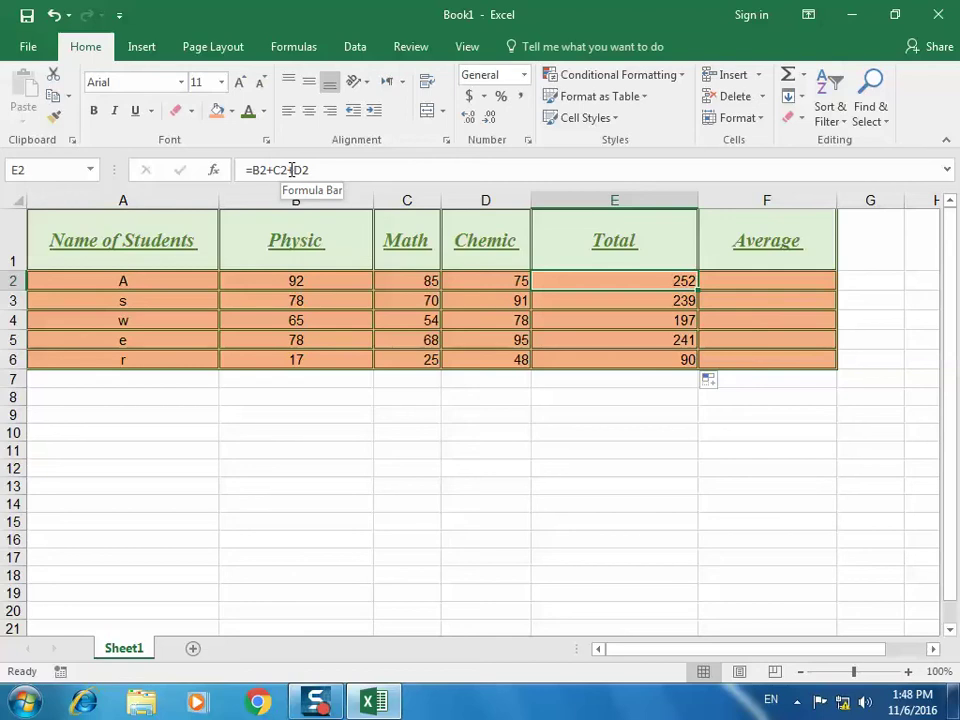
left_click(403, 294)
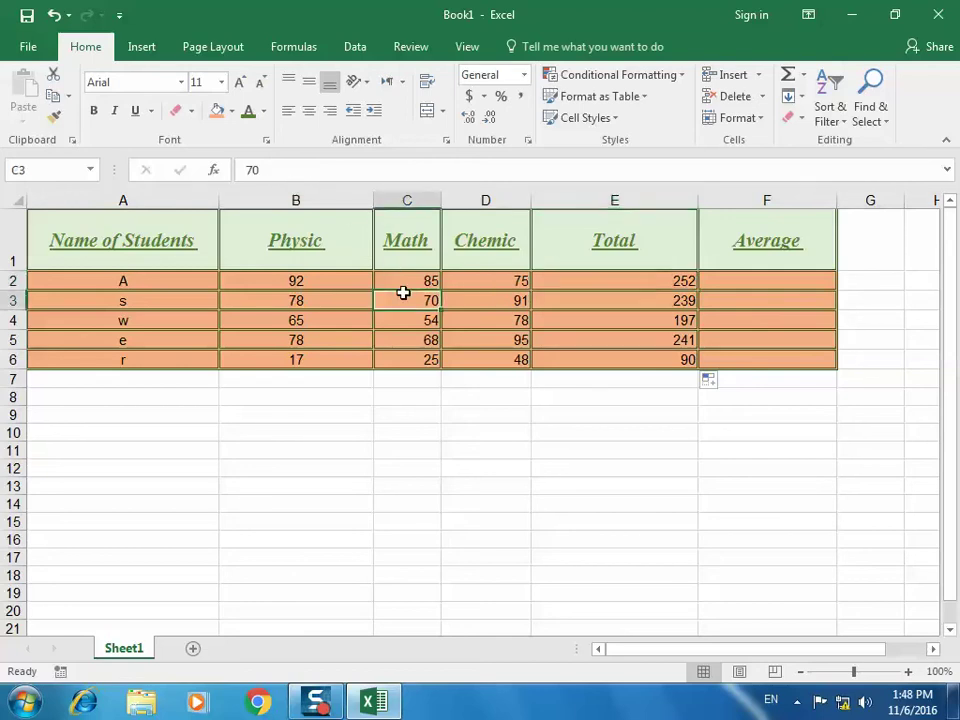
left_click(404, 282)
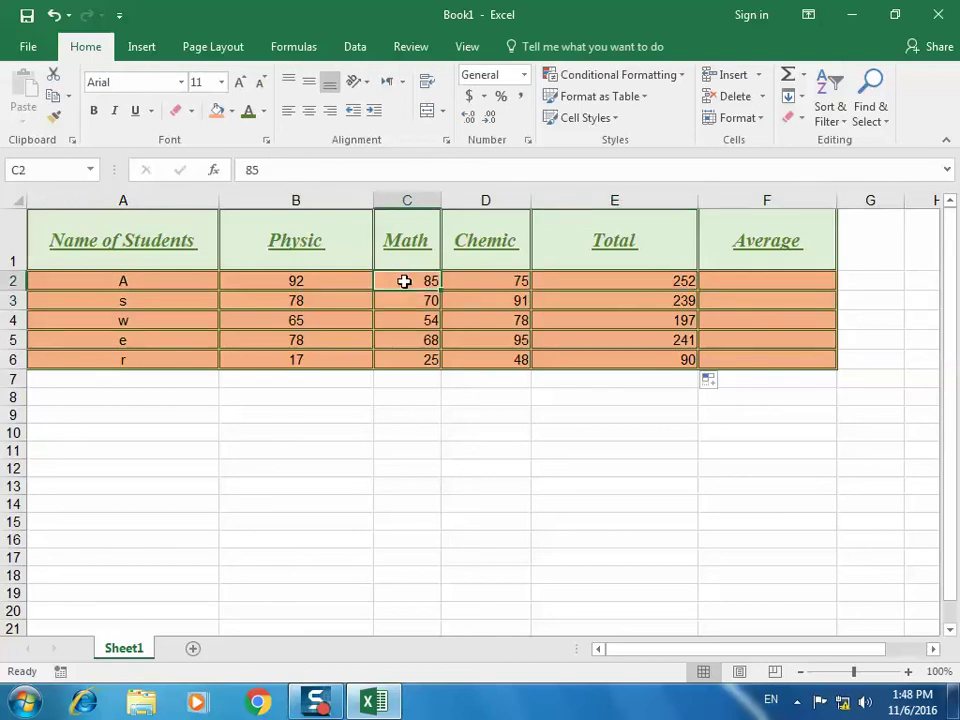
left_click(636, 272)
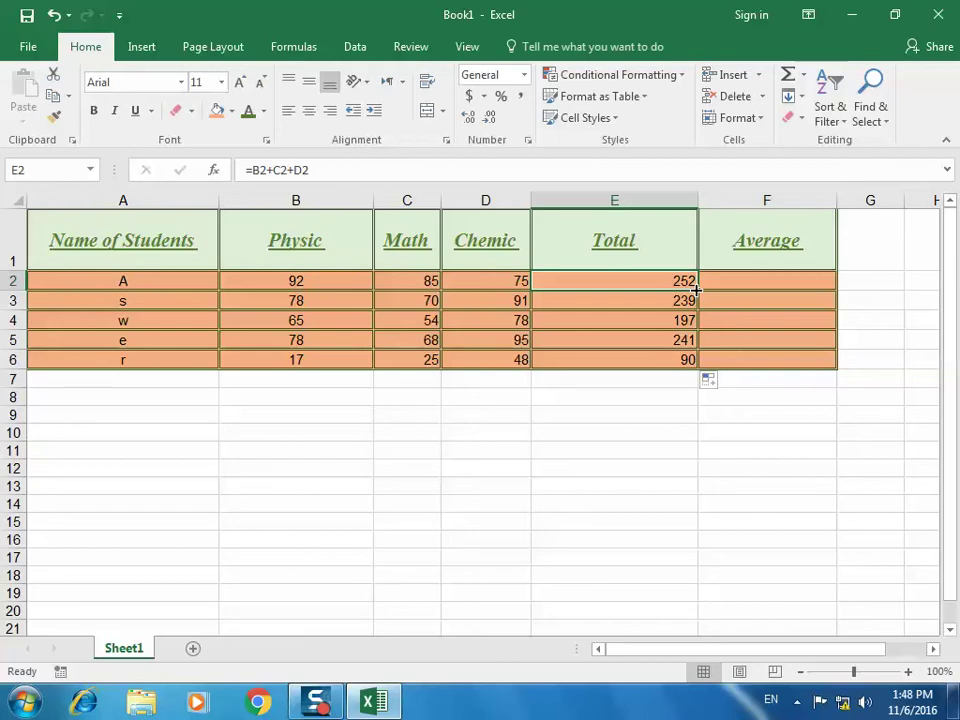
left_click_drag(697, 289, 694, 360)
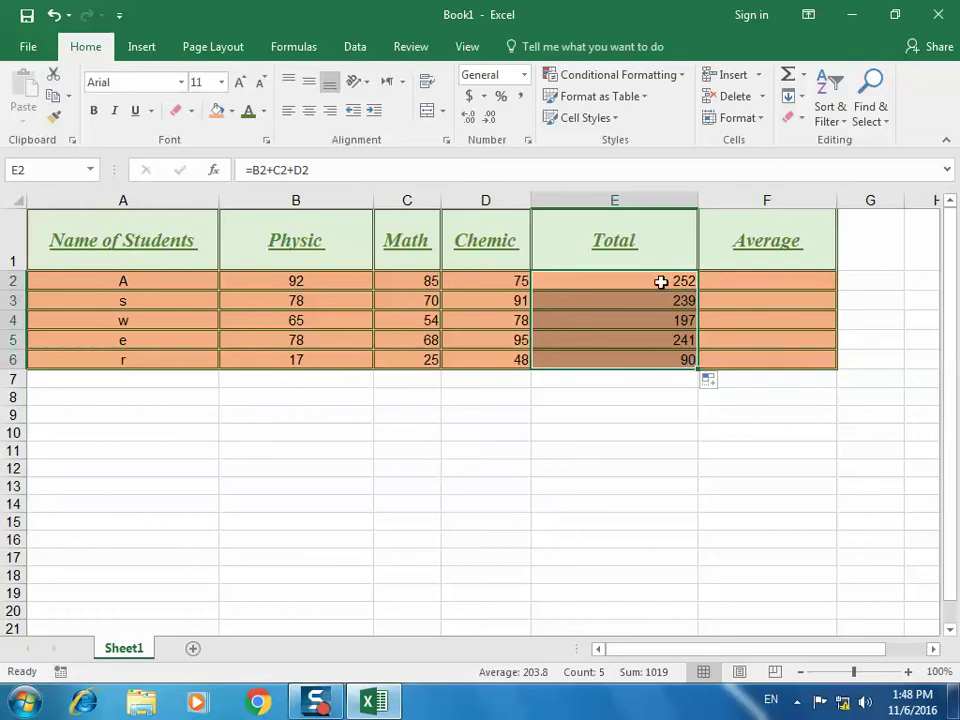
left_click(627, 287)
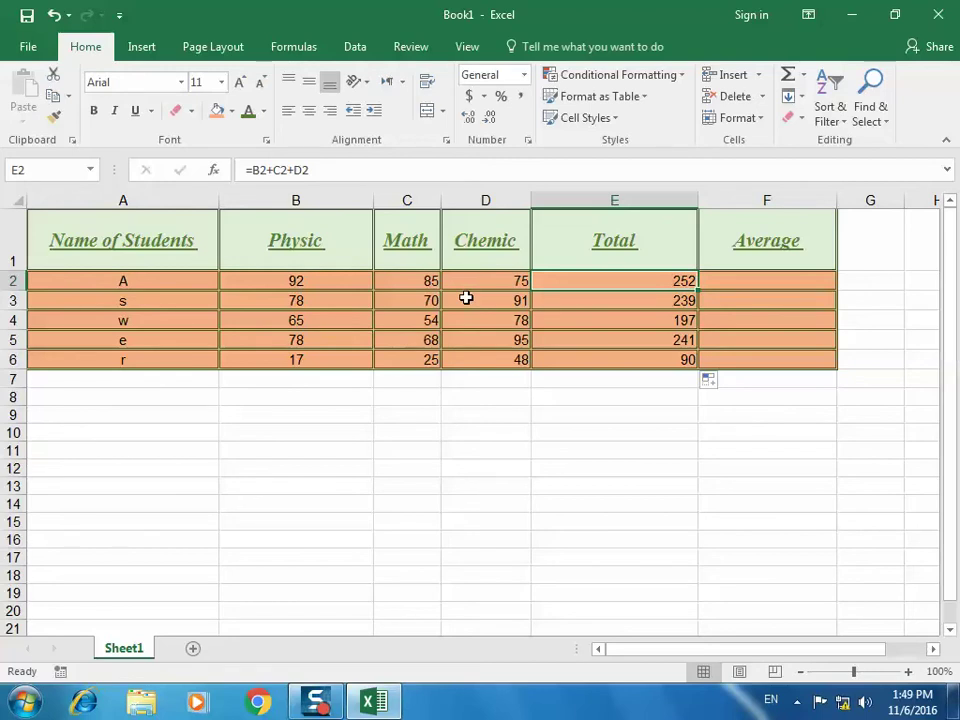
left_click(313, 703)
left_click(296, 340)
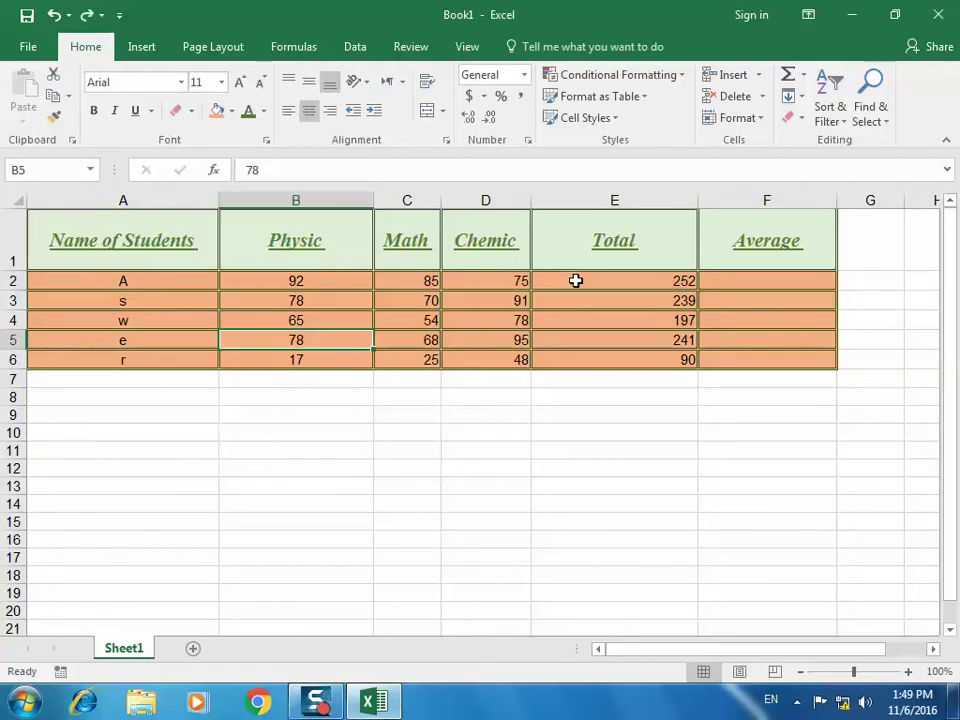
left_click(574, 279)
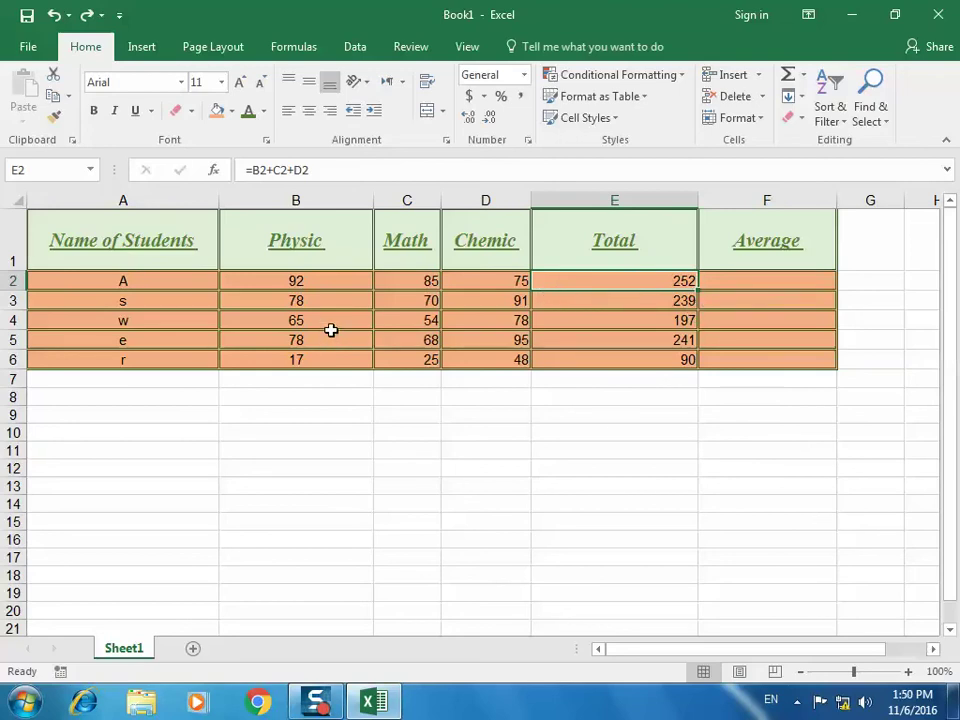
Enter 'er' as student e's Physic mark and refill the totals to show the #VALUE! error
left_click(336, 337)
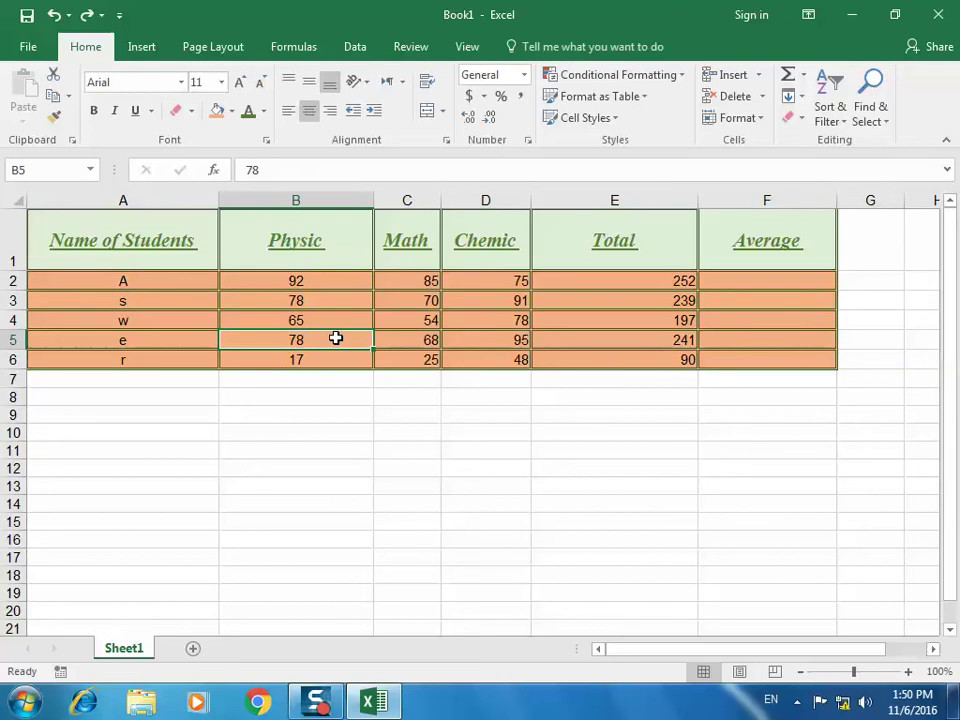
type("er")
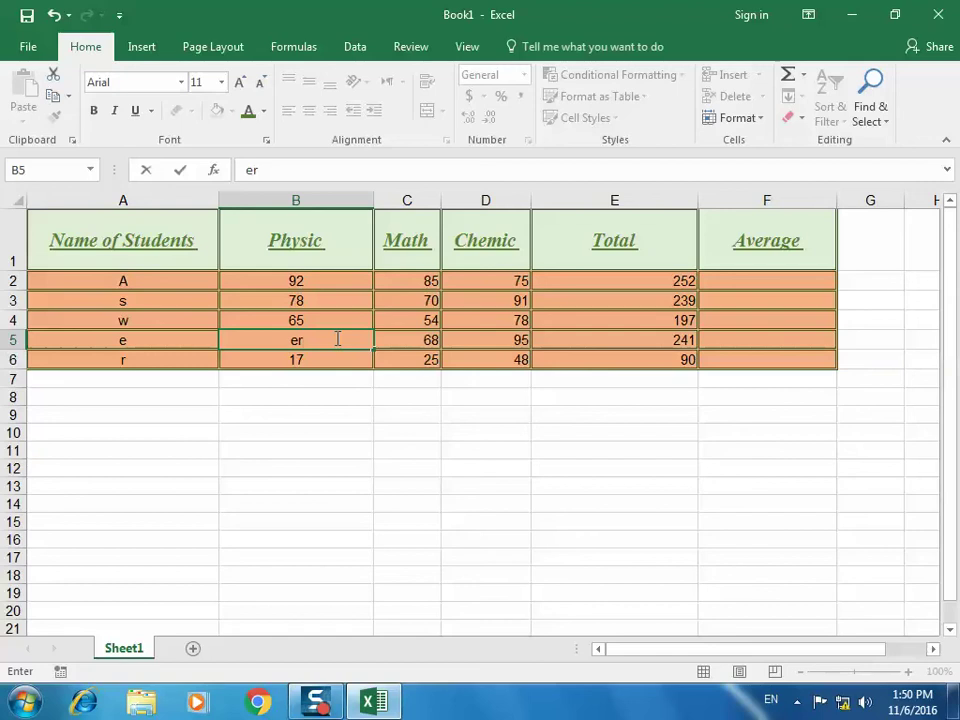
left_click(669, 285)
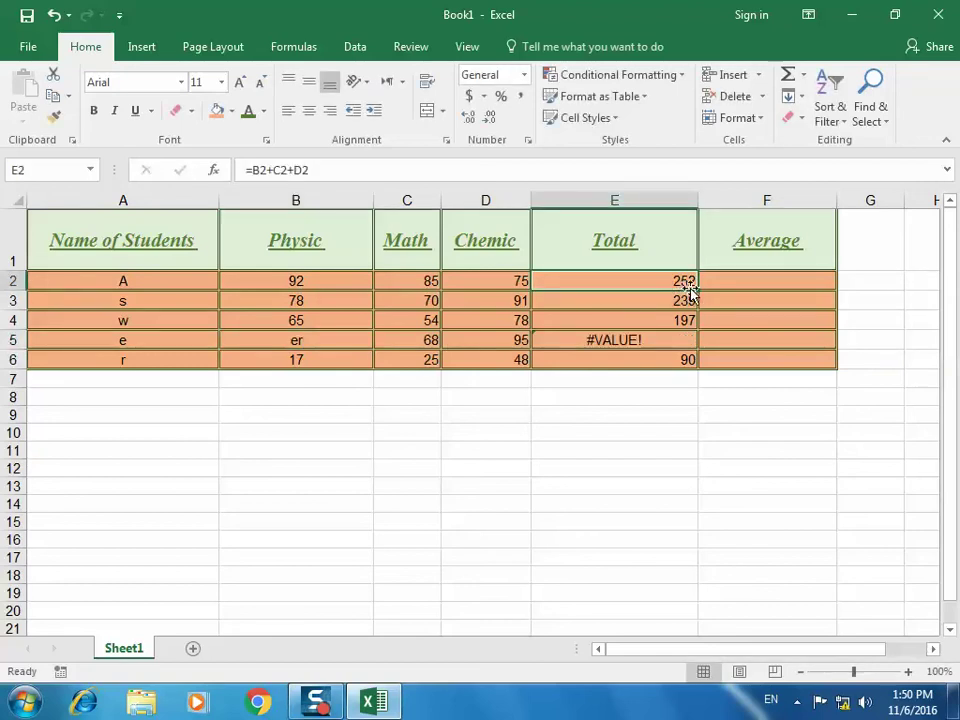
left_click_drag(692, 289, 673, 358)
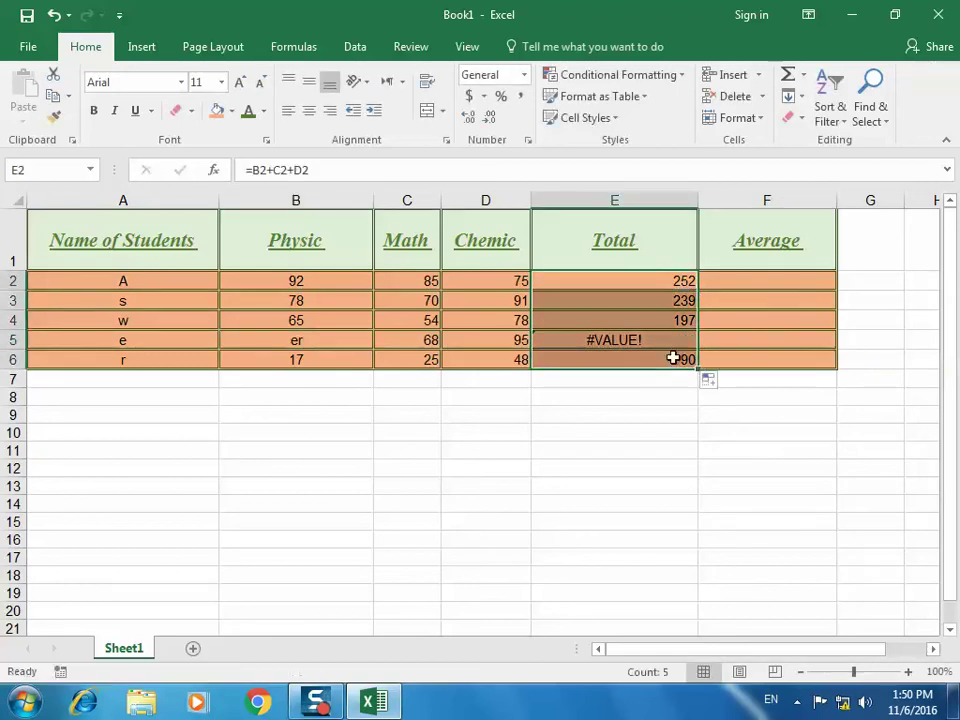
left_click(625, 341)
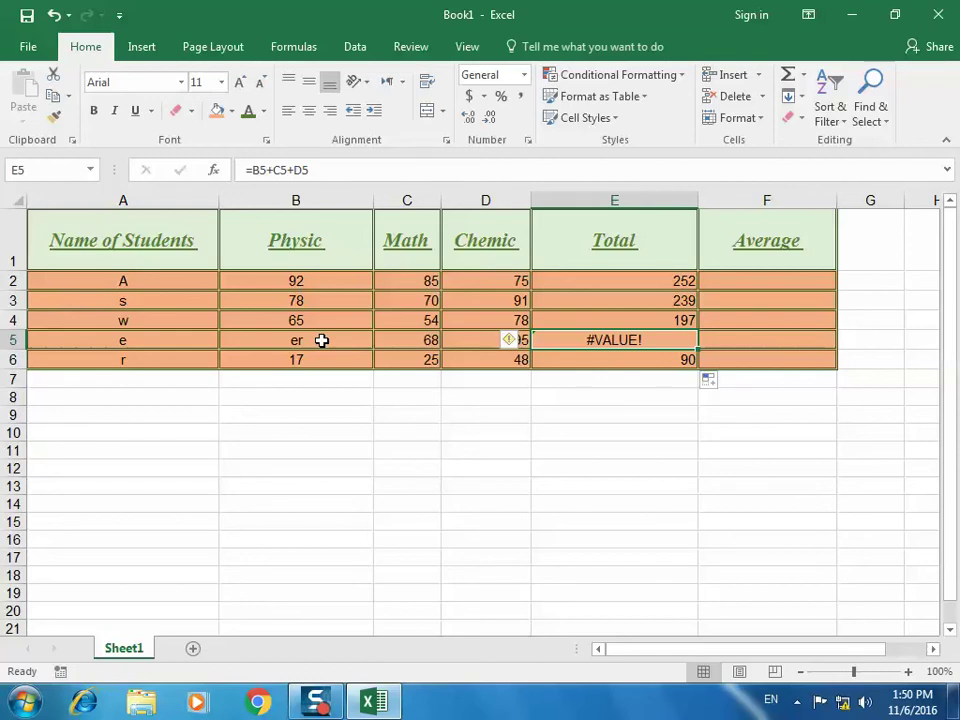
Replace student e's Physic mark with 65 so that Total recalculates to 228
left_click(321, 340)
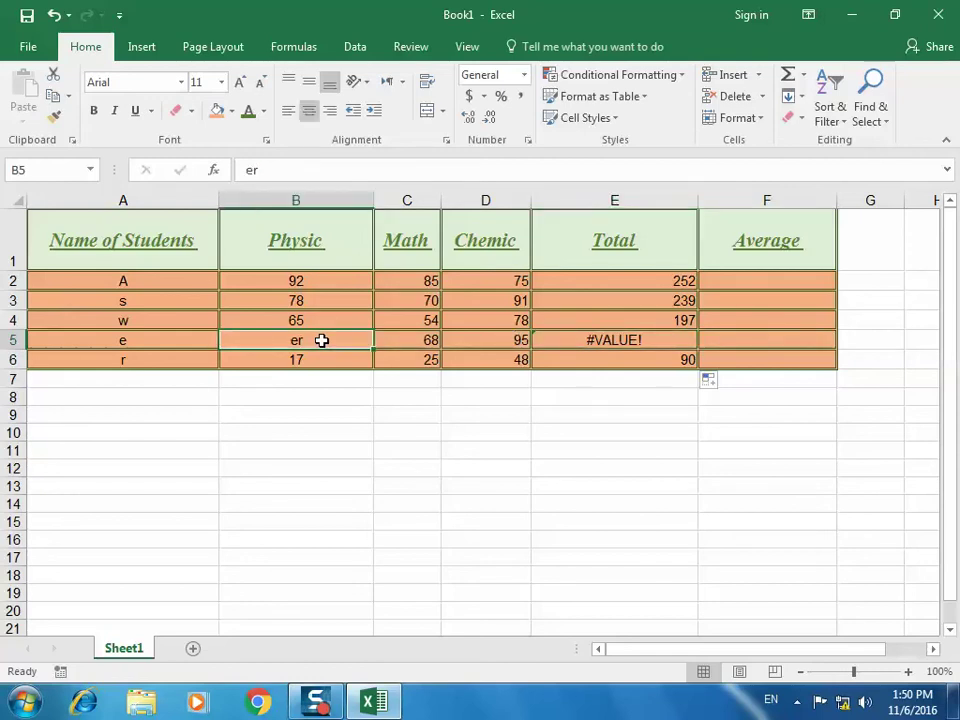
type("65")
key("Return")
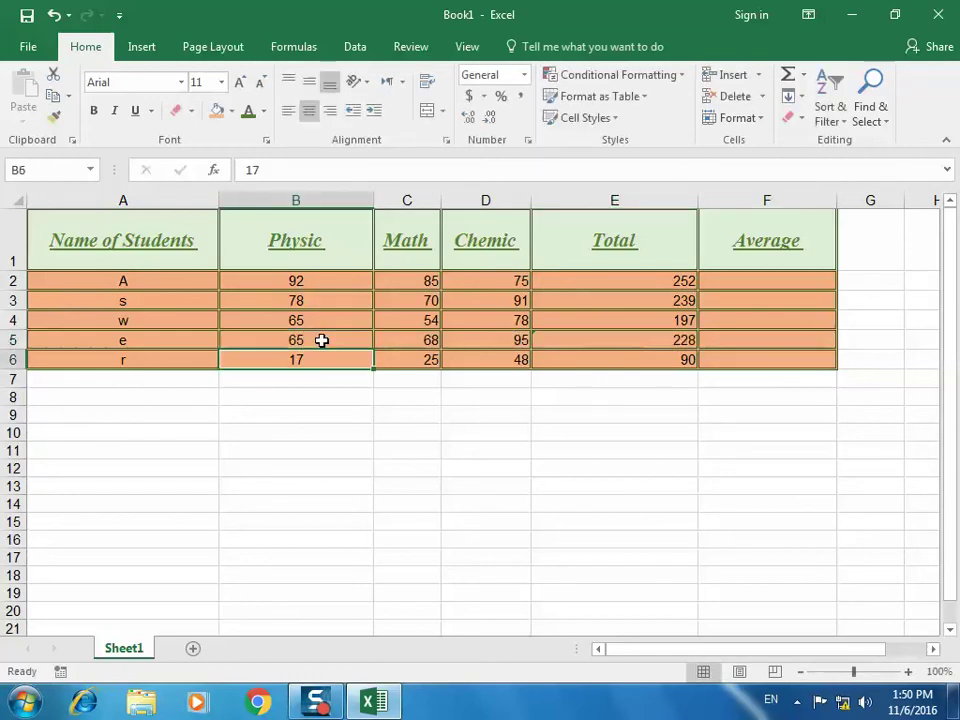
left_click(321, 340)
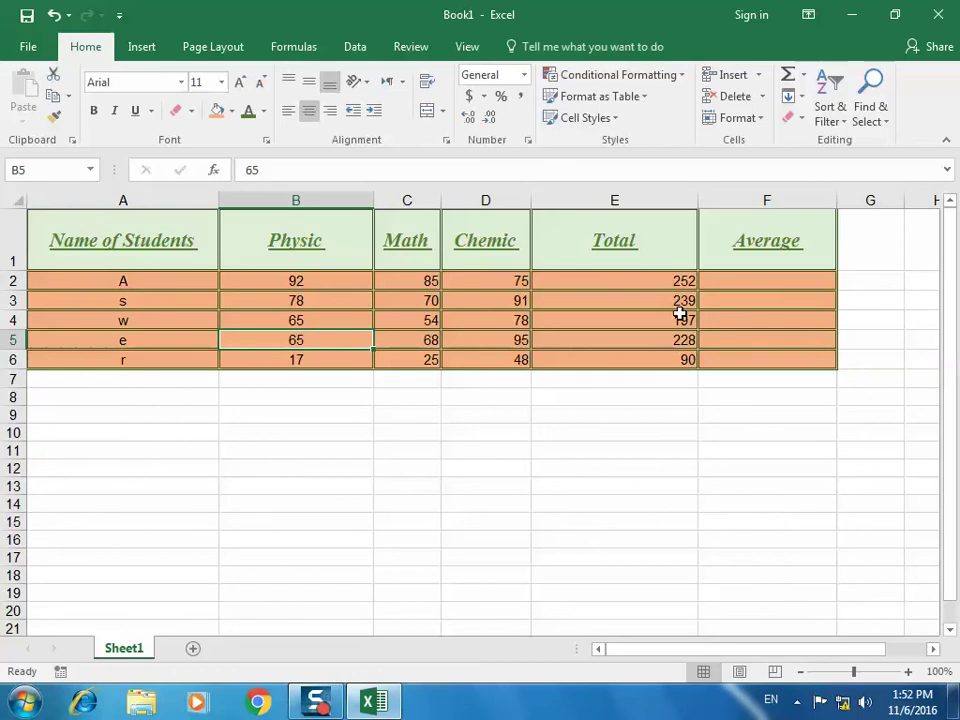
left_click(670, 282)
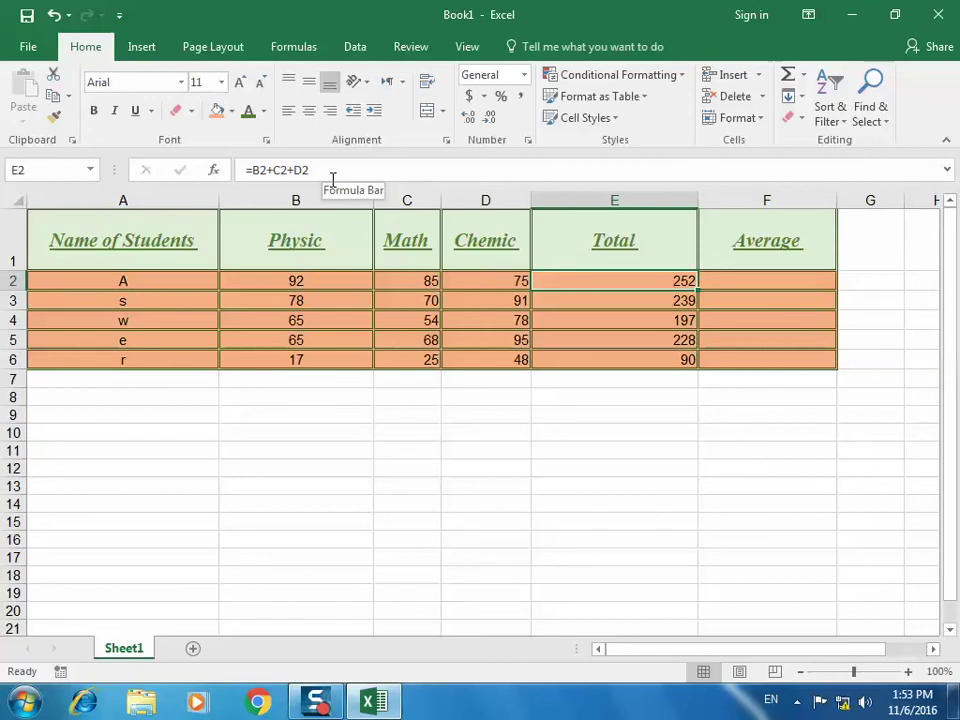
Rewrite the first Total as the fixed sum =92+85+75, declining the formula-correction prompts
left_click(318, 171)
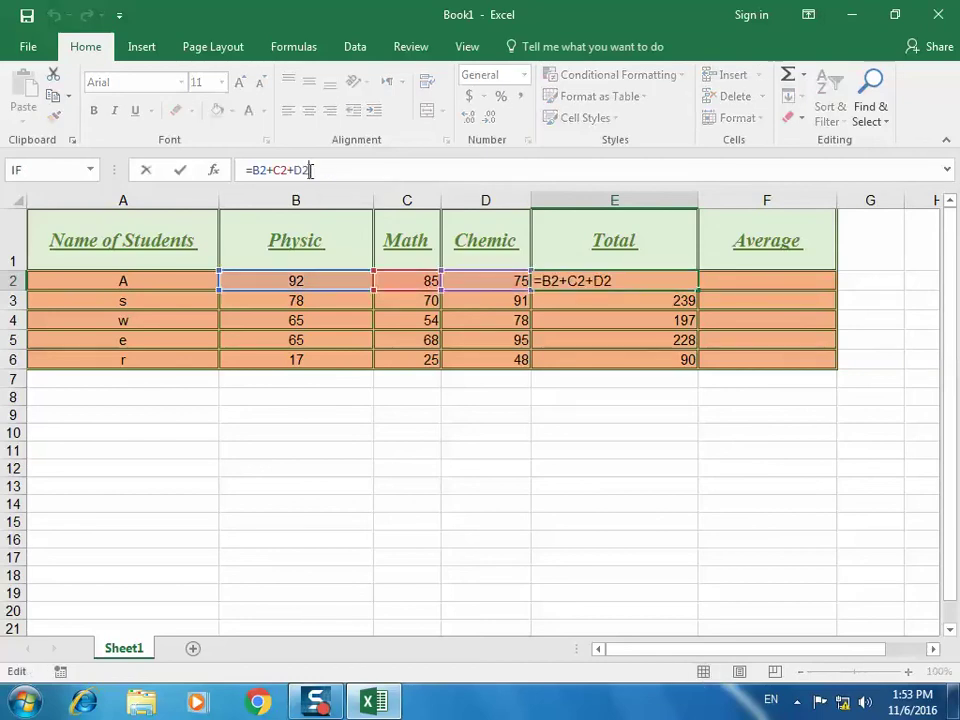
key("BackSpace")
key("BackSpace")
key("BackSpace")
key("BackSpace")
key("BackSpace")
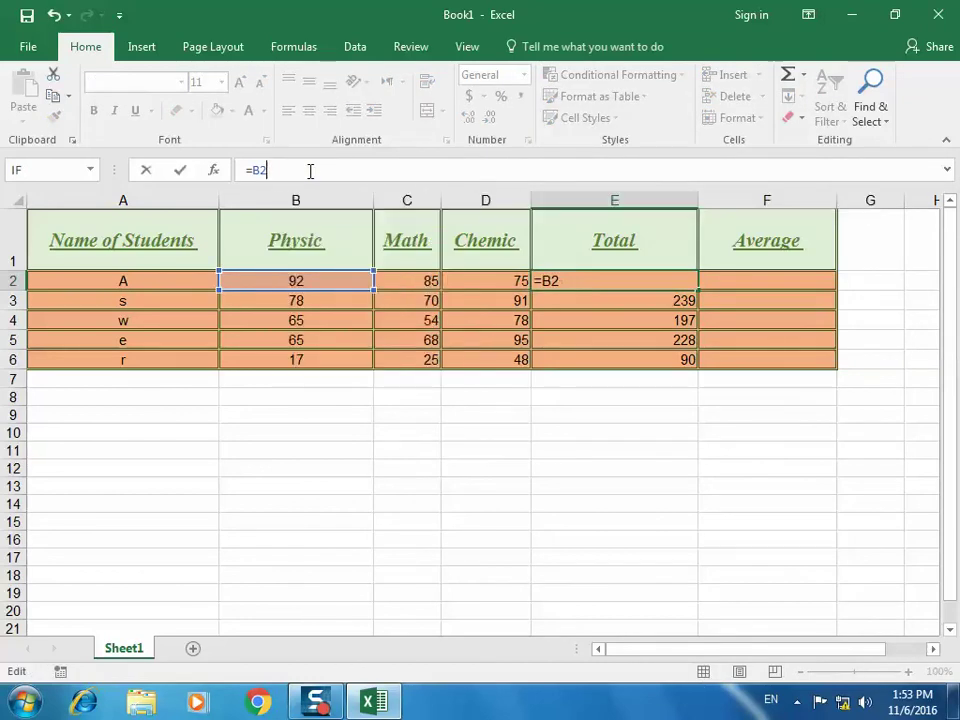
key("BackSpace")
key("BackSpace")
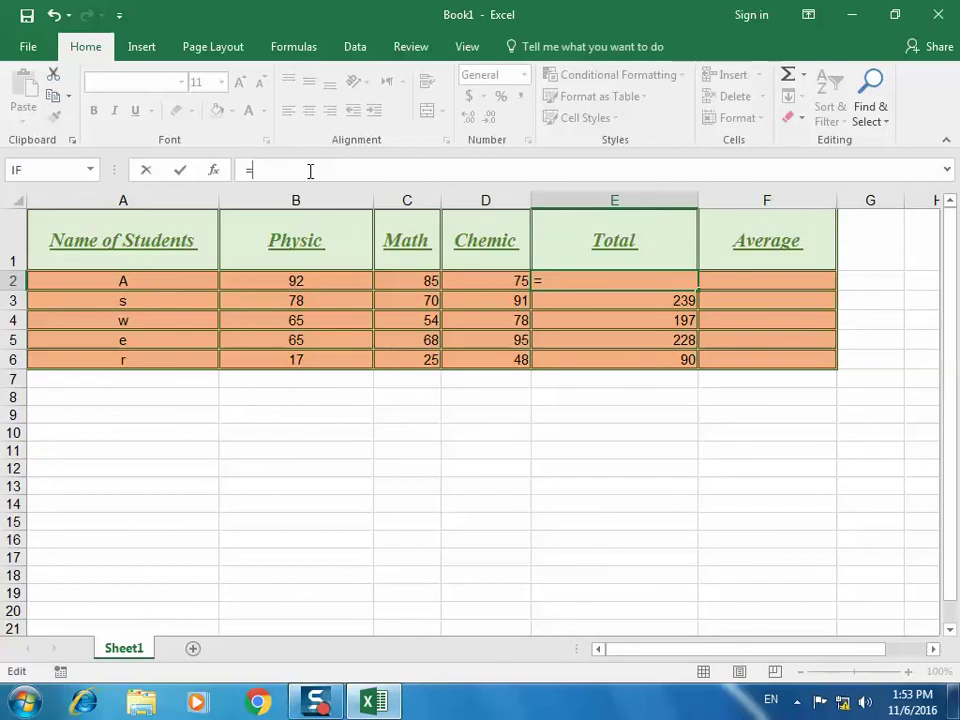
type("92+8")
type("5+")
key("Return")
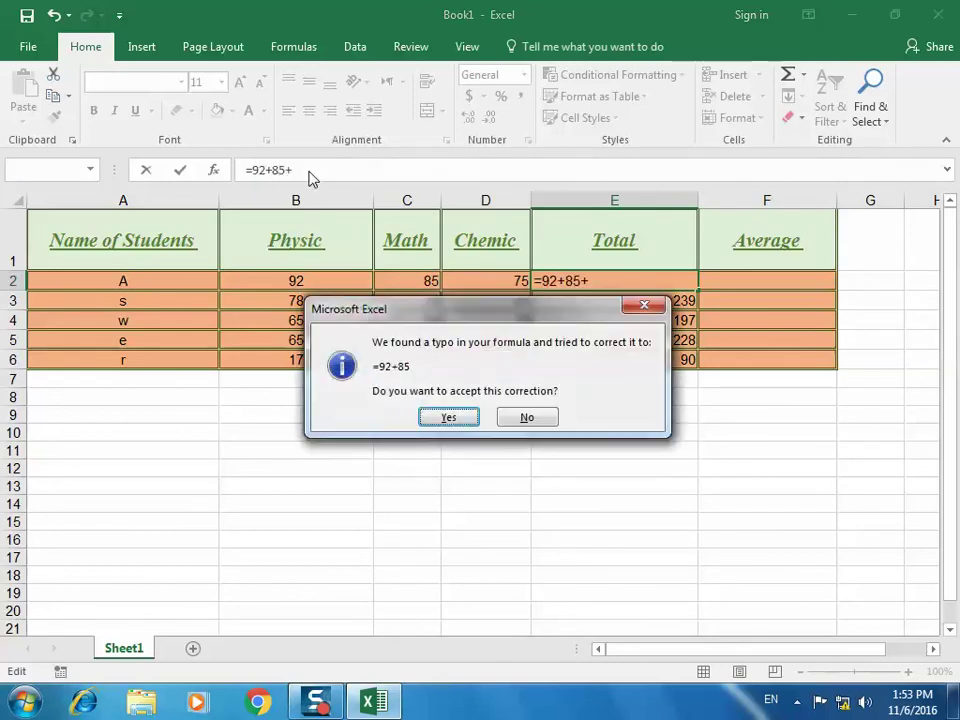
left_click(510, 414)
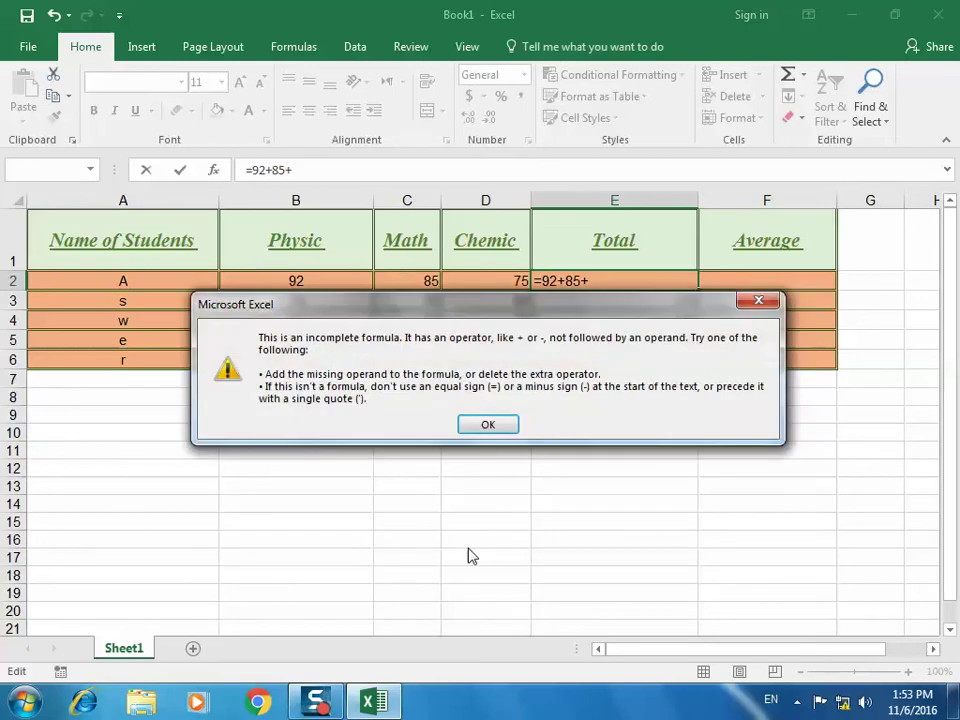
key("Return")
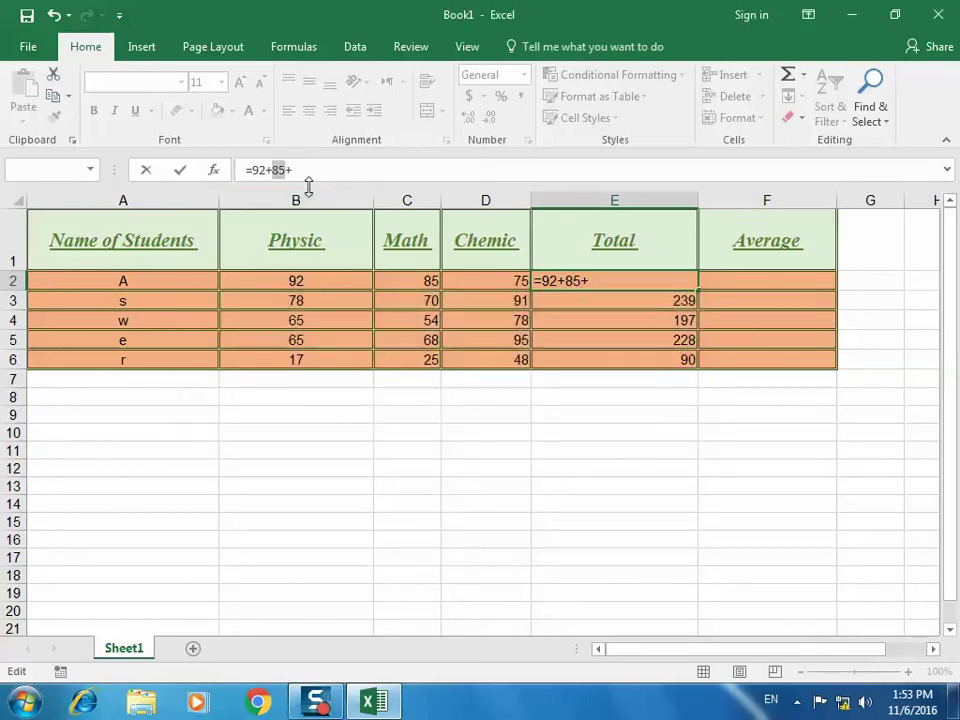
left_click(308, 175)
type("75")
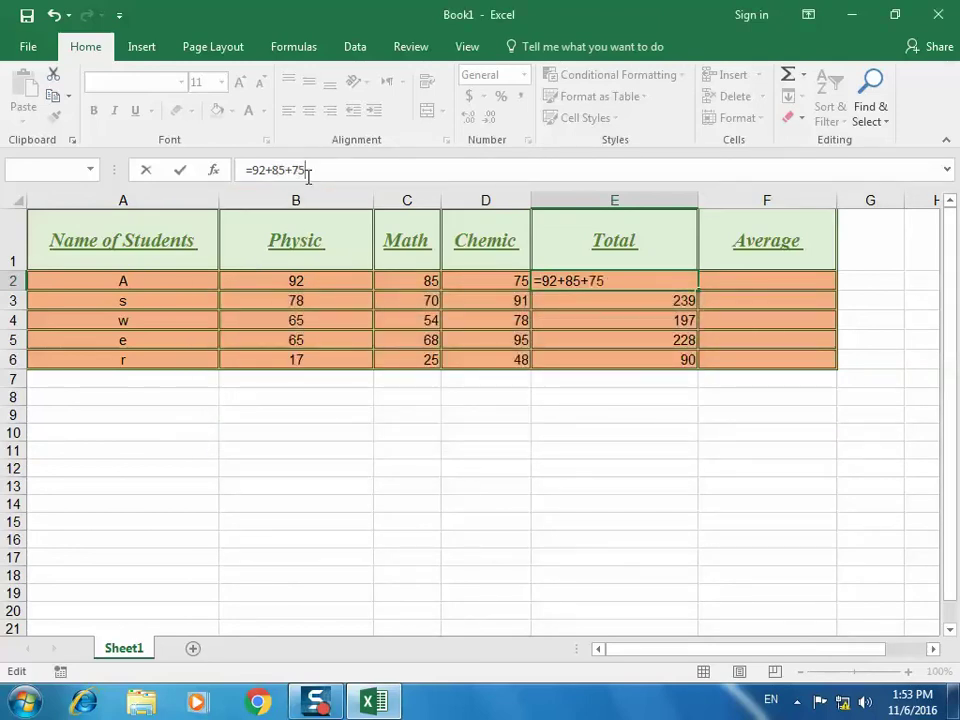
key("Return")
Fill the fixed sum down to E6 so every Total reads 252
left_click(638, 284)
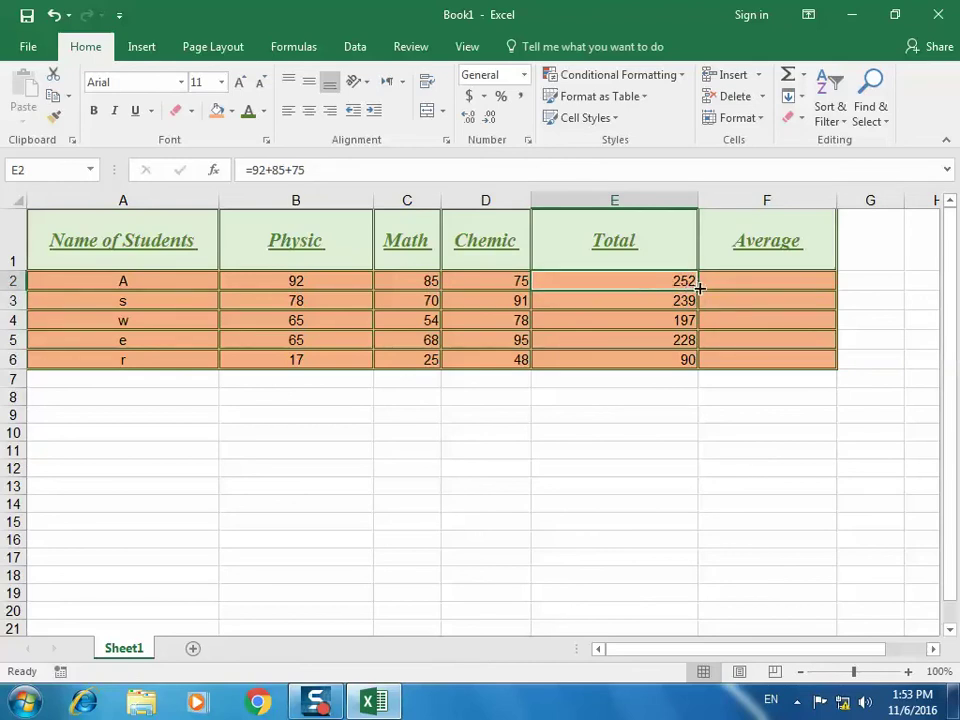
left_click_drag(700, 288, 702, 370)
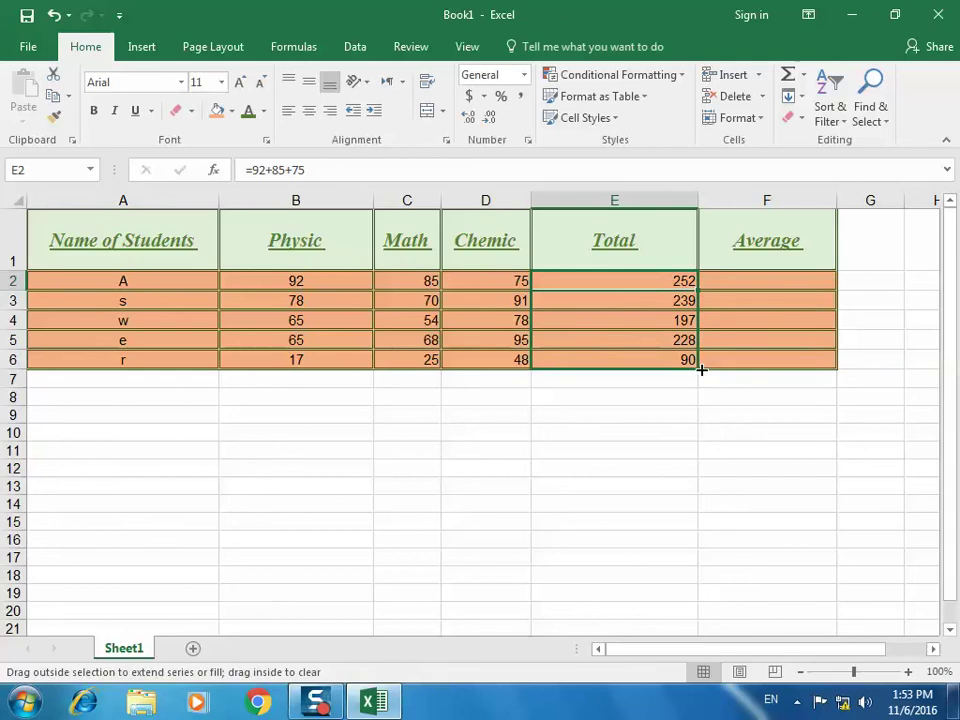
left_click(613, 303)
left_click(624, 322)
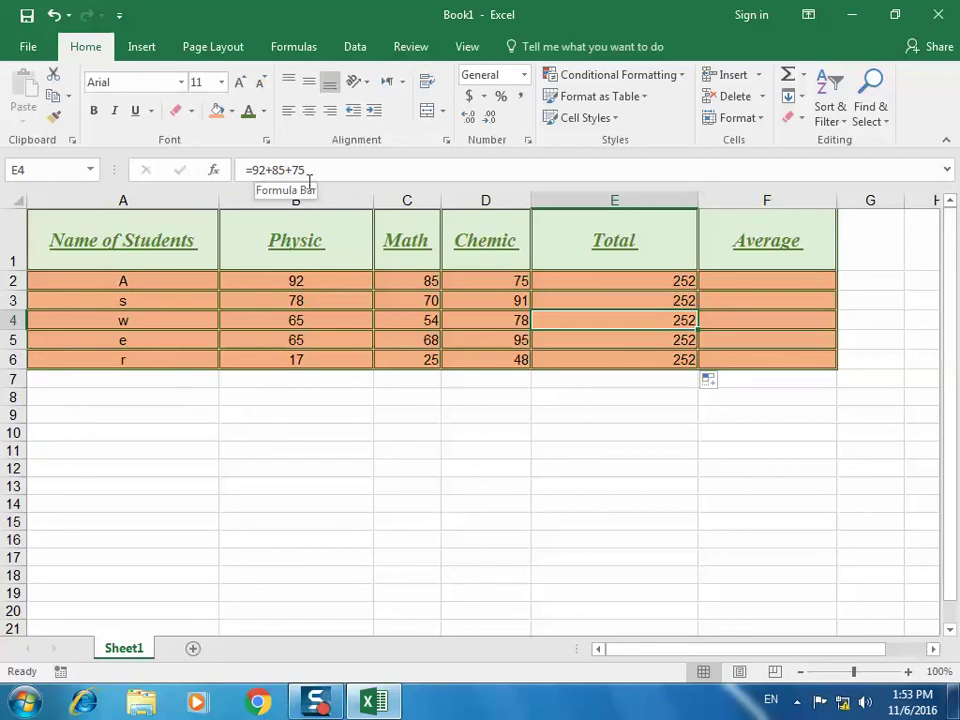
Replace the fixed sum in E2 with the cell-reference formula =B2+C2+D2
left_click(618, 280)
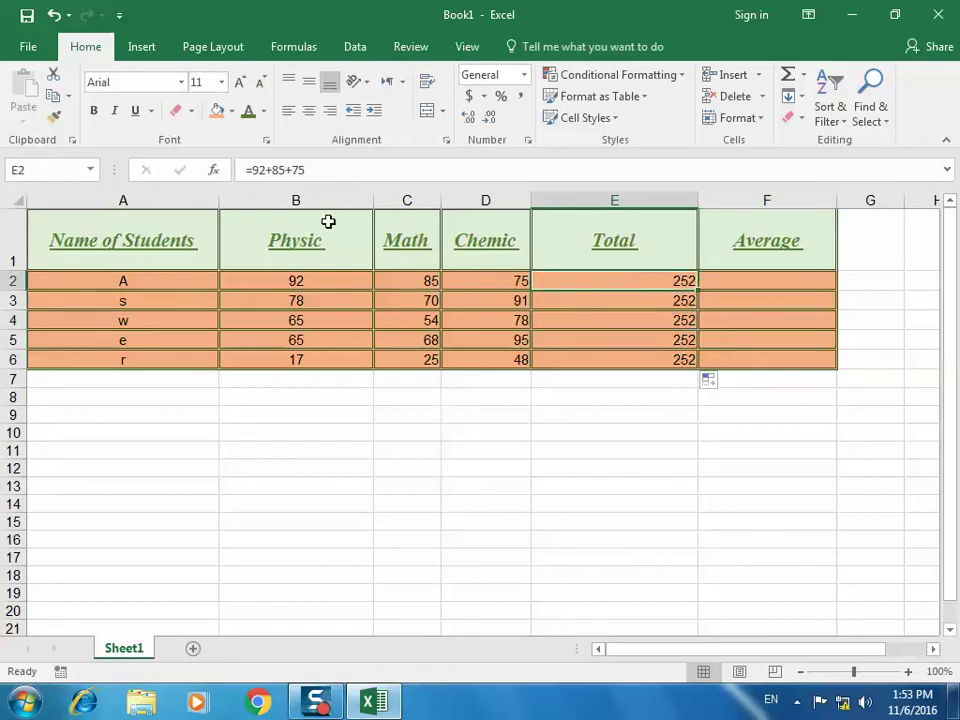
left_click_drag(306, 170, 199, 170)
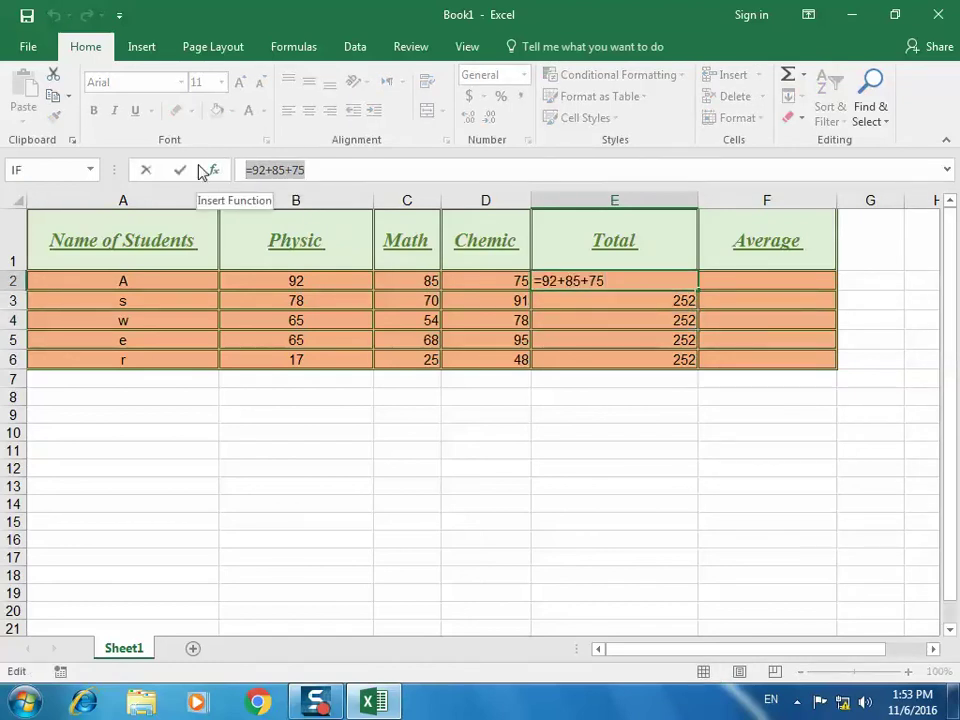
type("=")
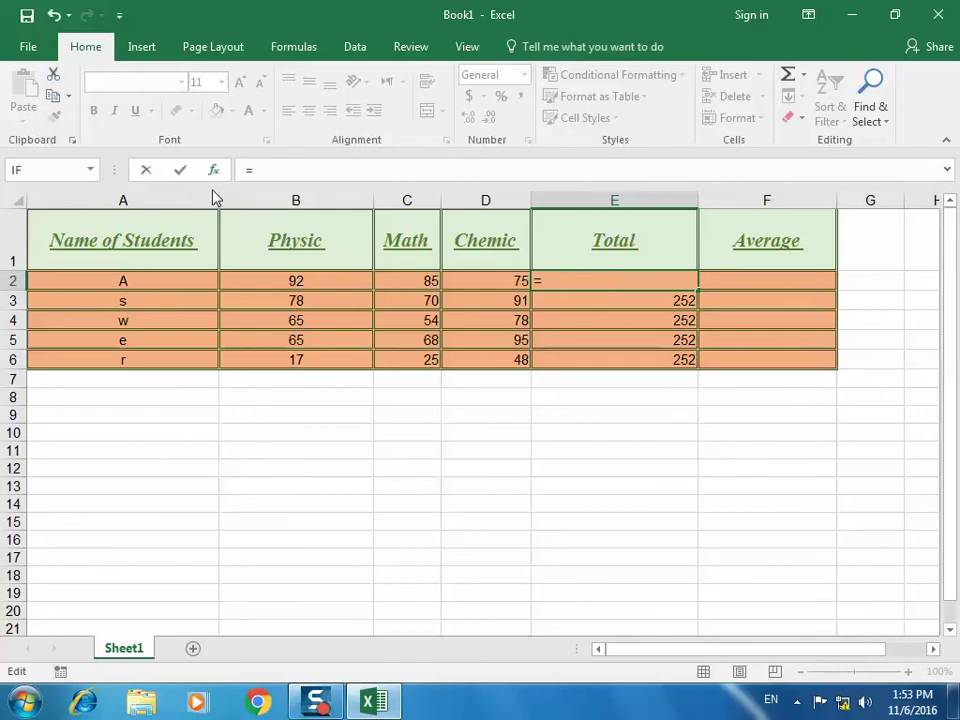
left_click(302, 281)
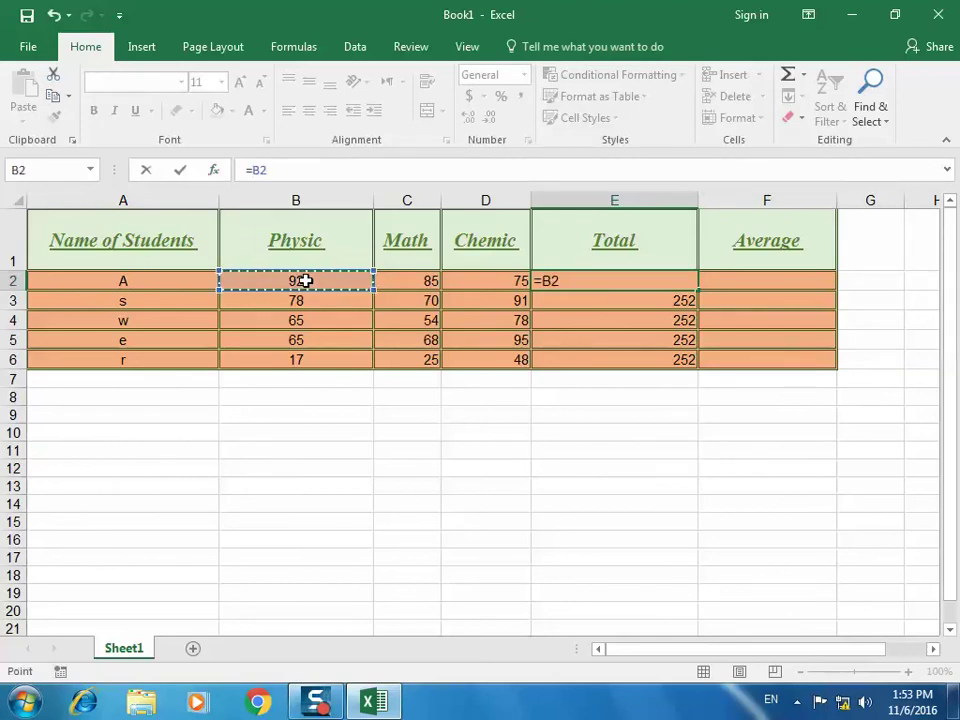
type("+")
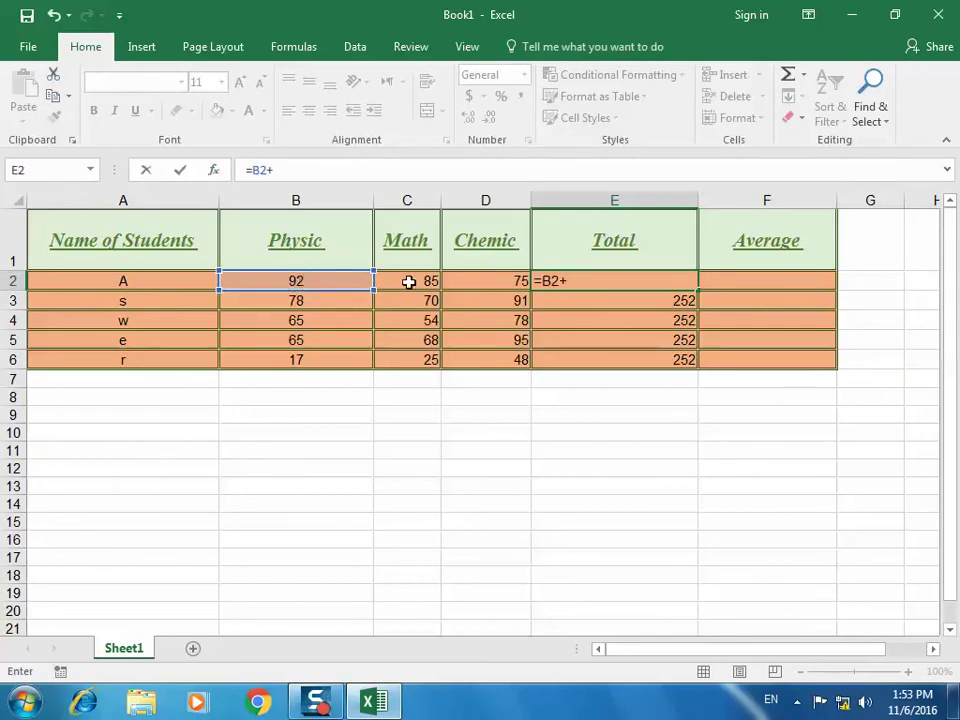
left_click(414, 282)
type("+")
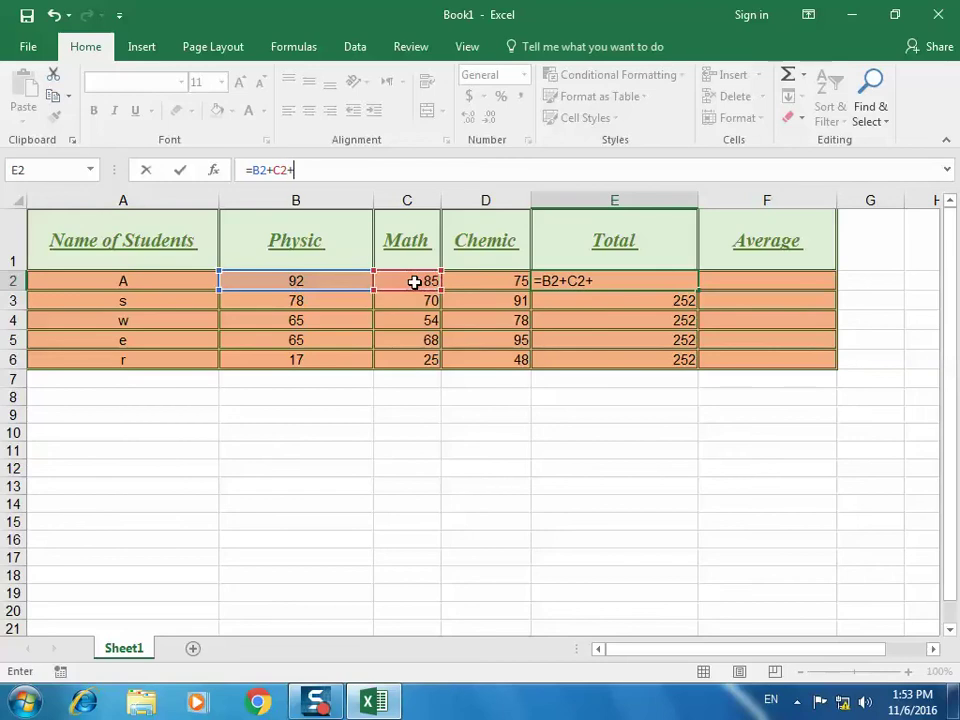
left_click(486, 283)
key("Return")
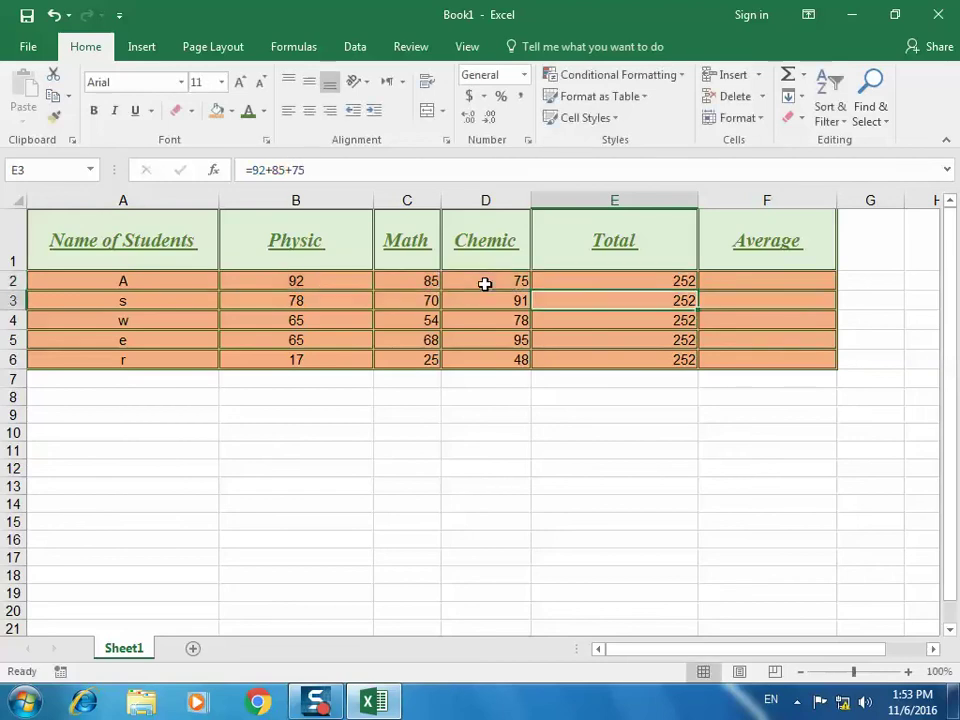
Fill the formula down to E6, giving totals 252, 239, 197, 228 and 90
left_click(682, 280)
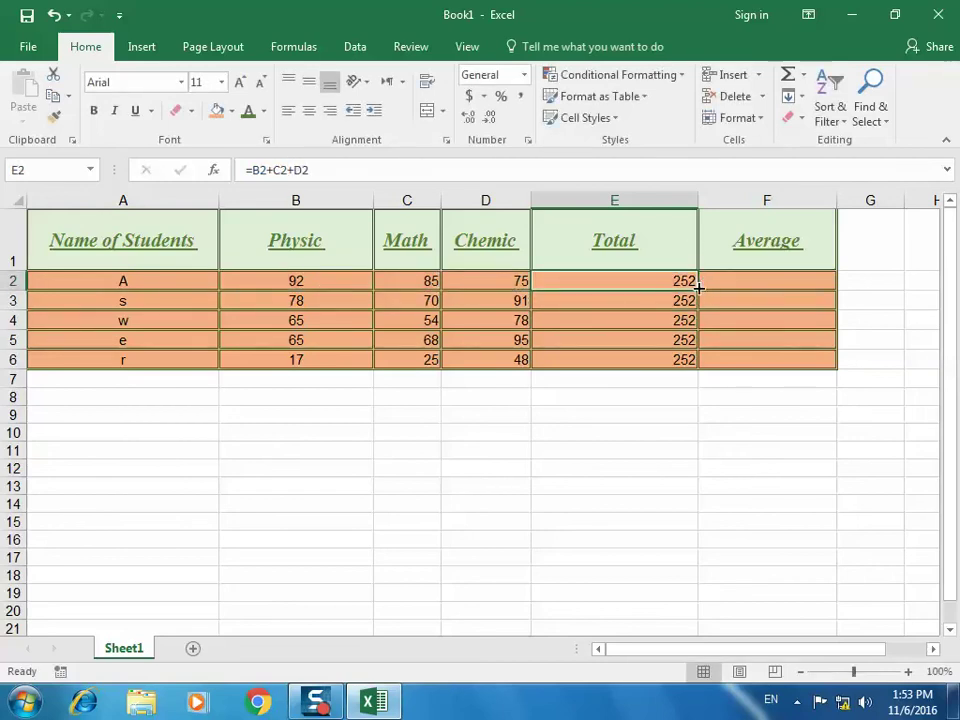
left_click_drag(697, 287, 700, 368)
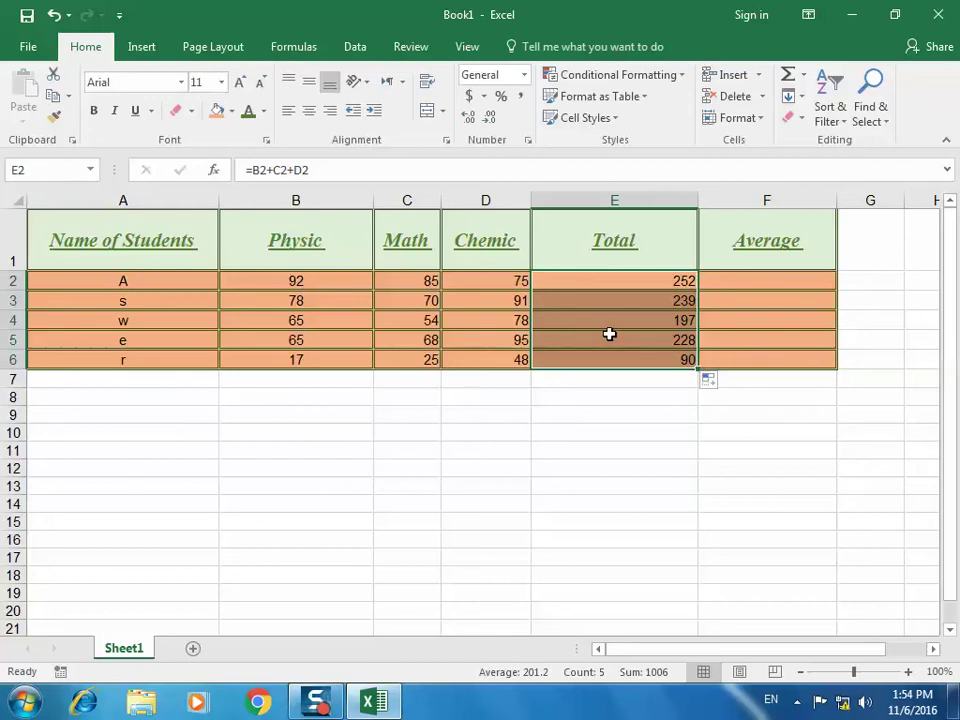
mouse_move(335, 690)
left_click(622, 283)
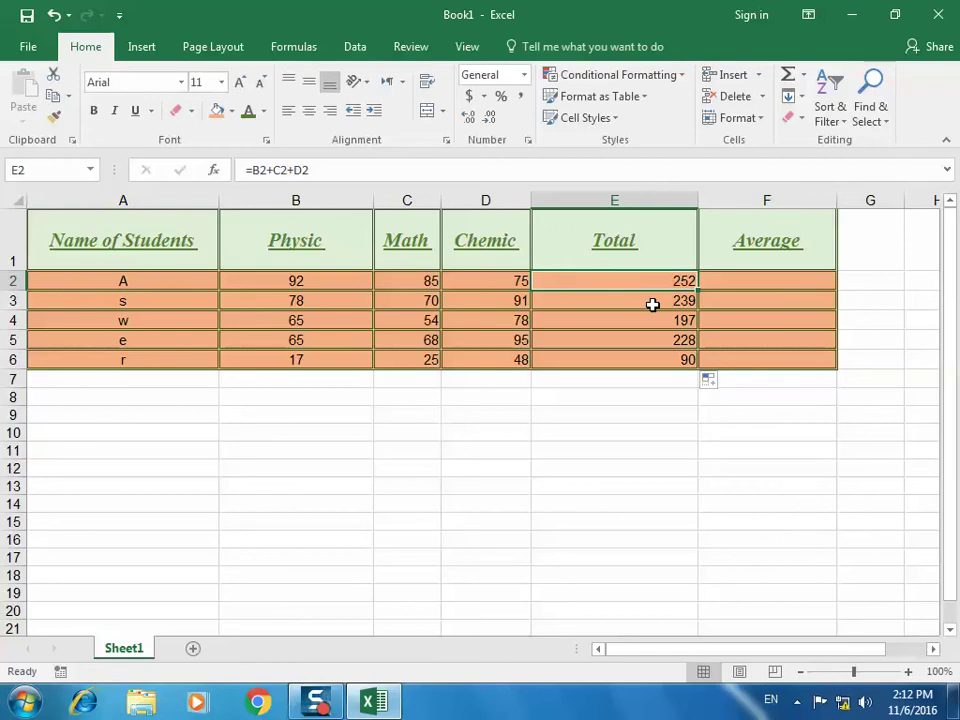
left_click(482, 279)
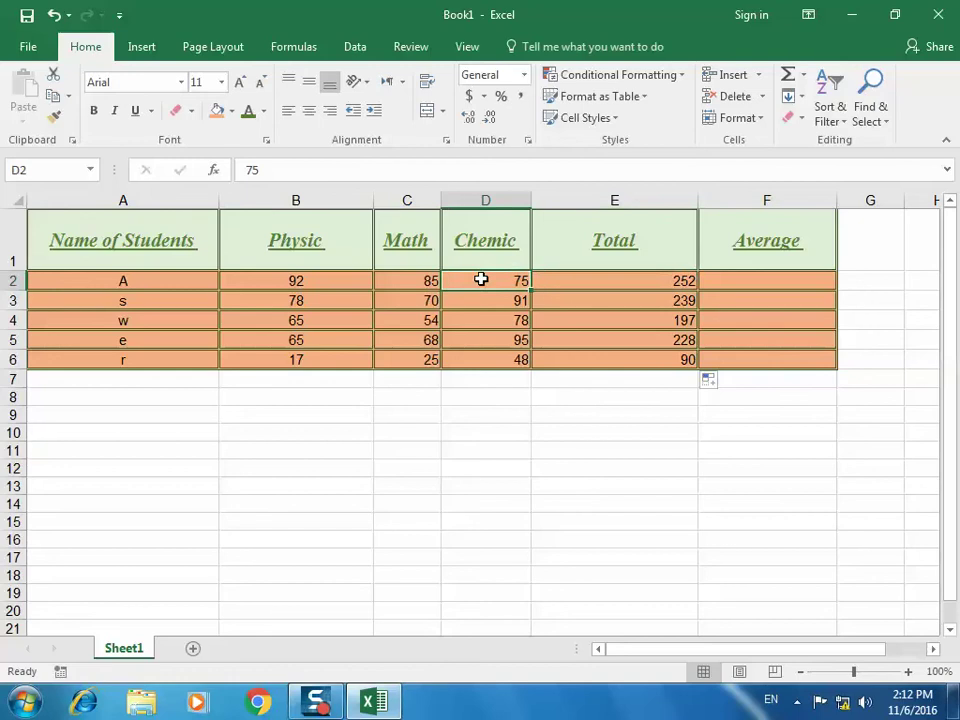
left_click(427, 283)
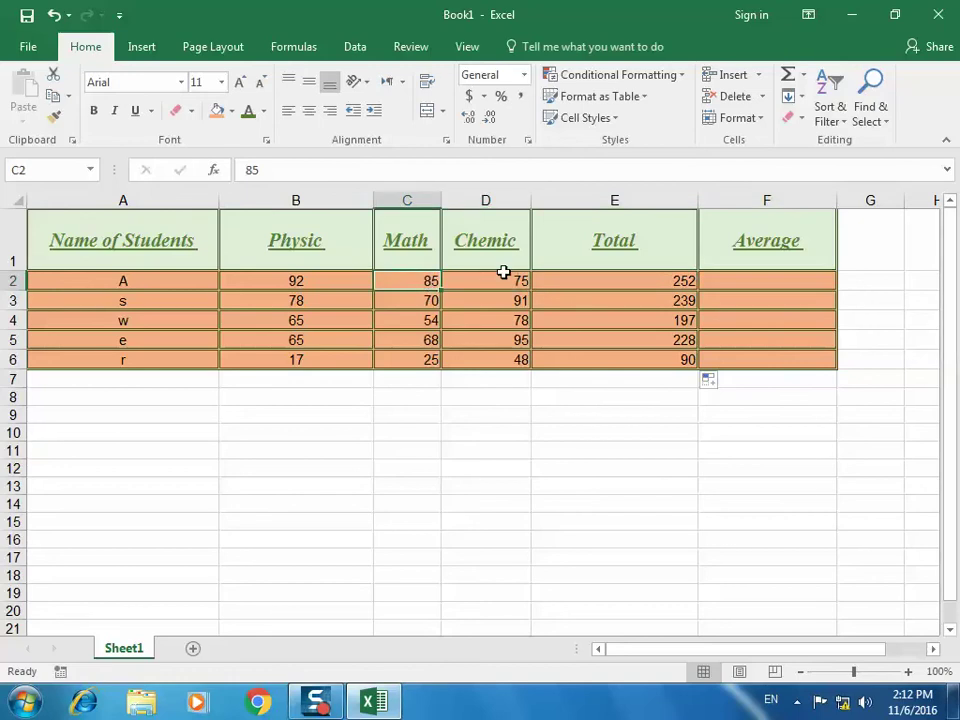
left_click(634, 282)
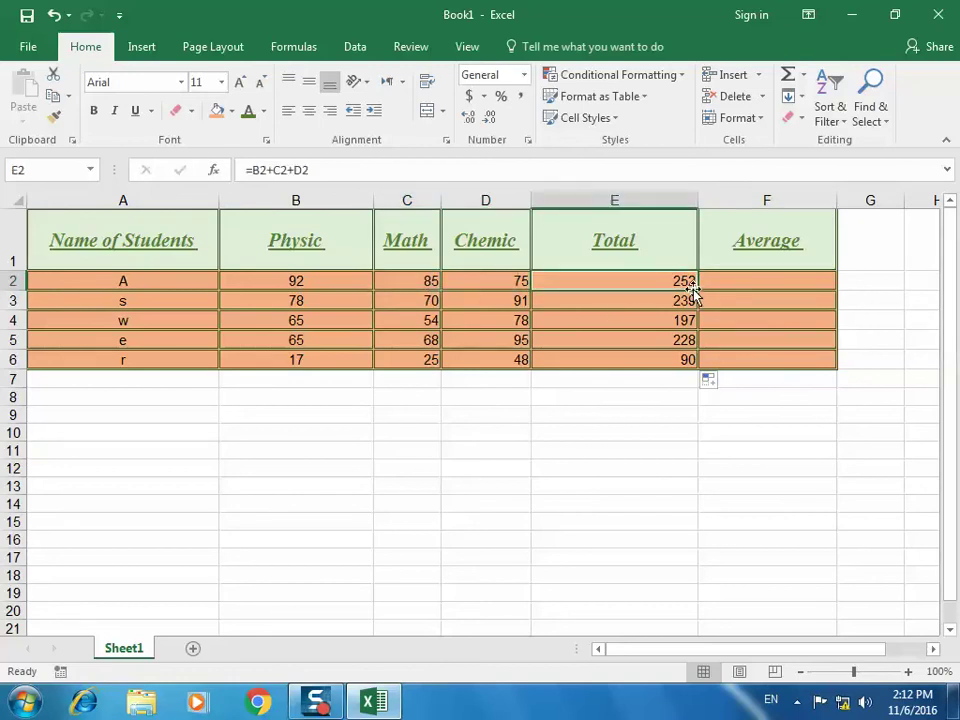
left_click_drag(697, 290, 698, 364)
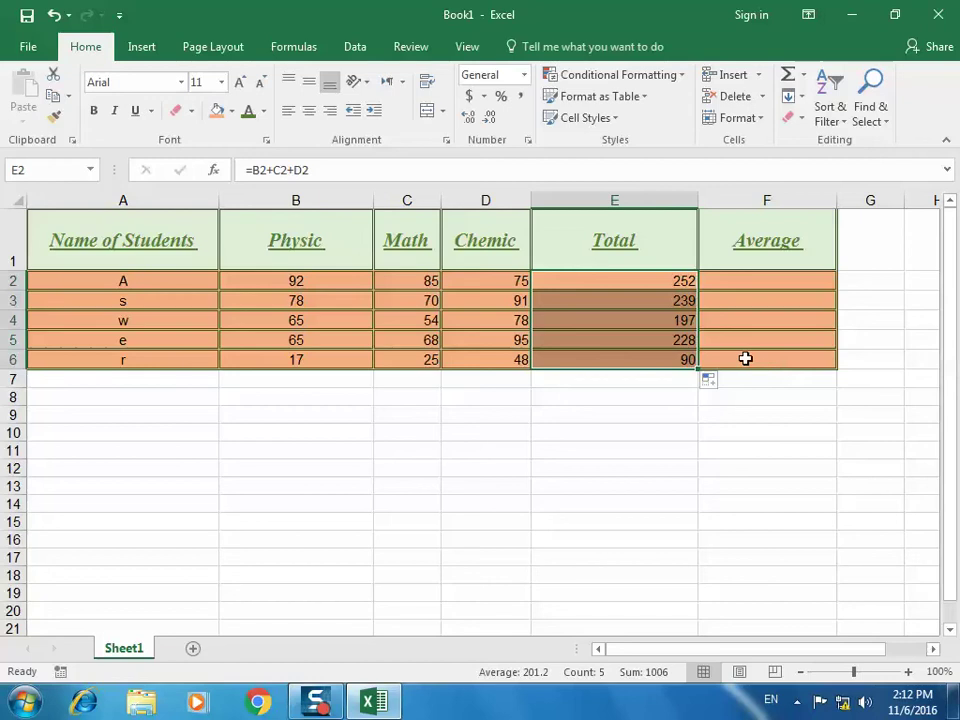
left_click(720, 283)
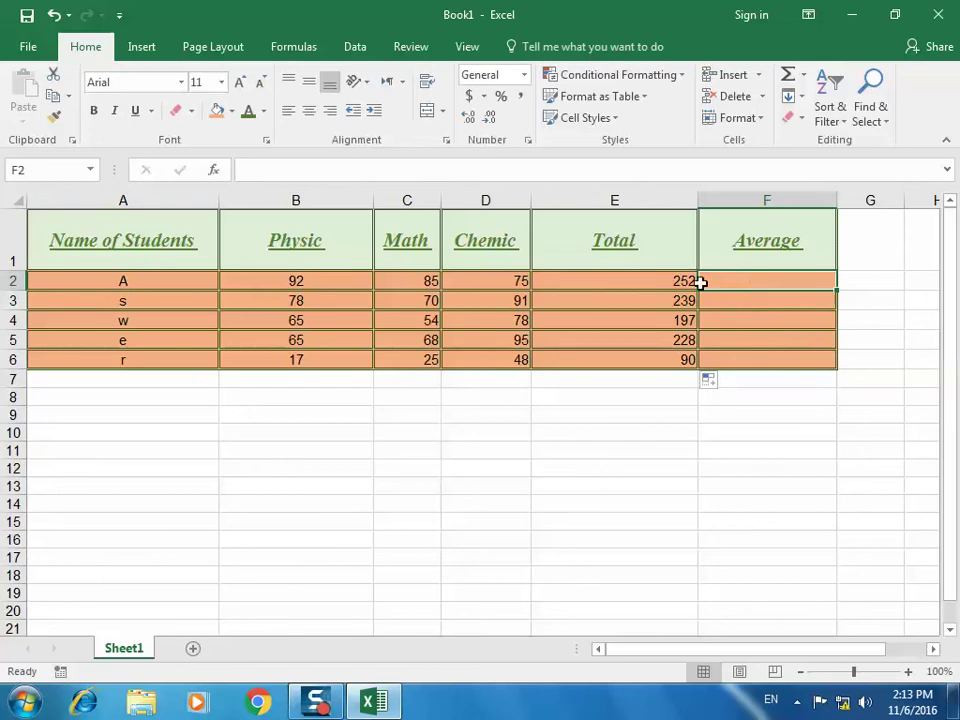
Enter =E2/3 in F2 so student A's Average shows 84
left_click(663, 282)
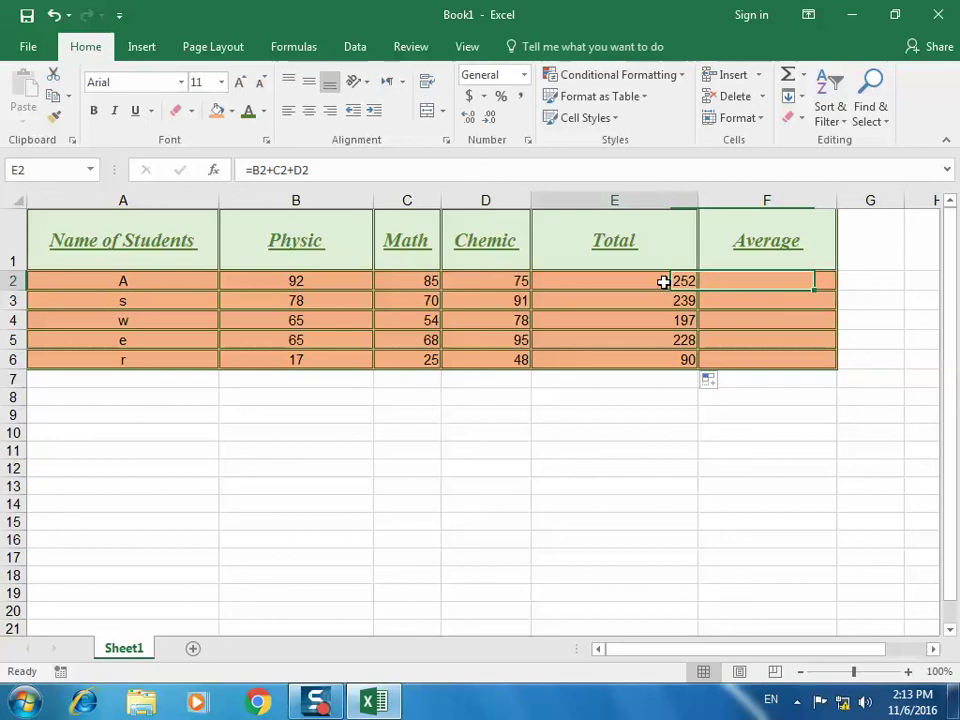
left_click(731, 286)
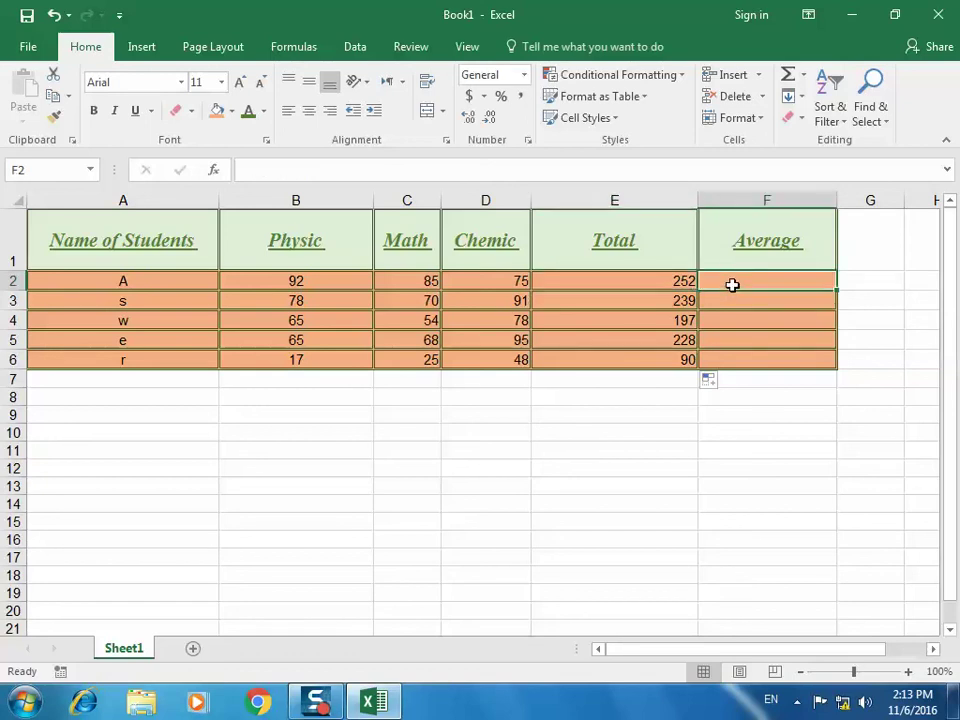
type("=")
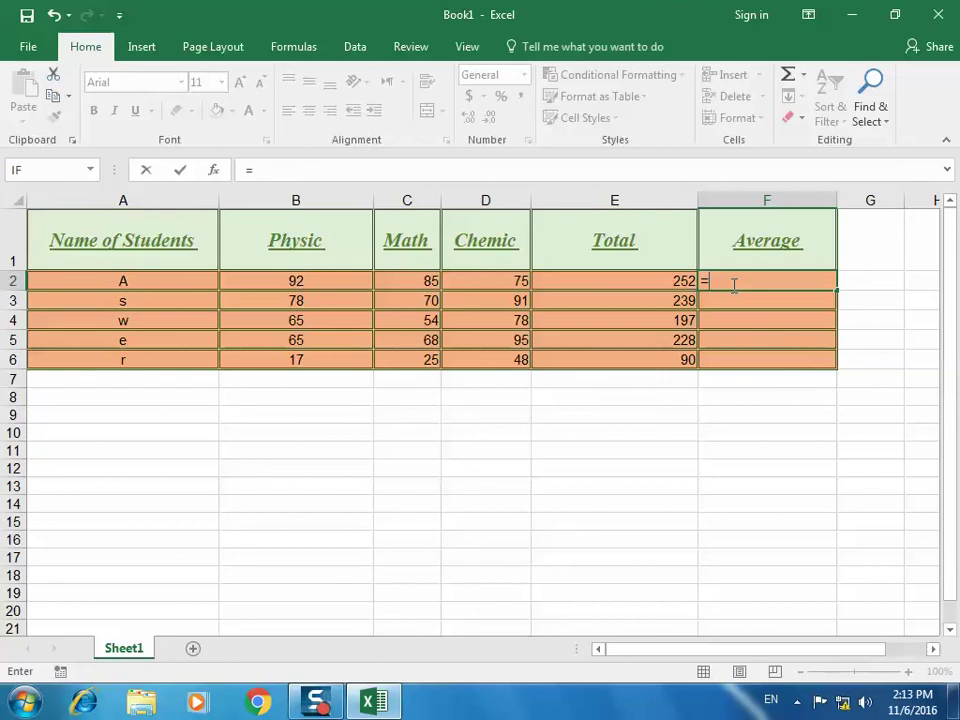
left_click(668, 283)
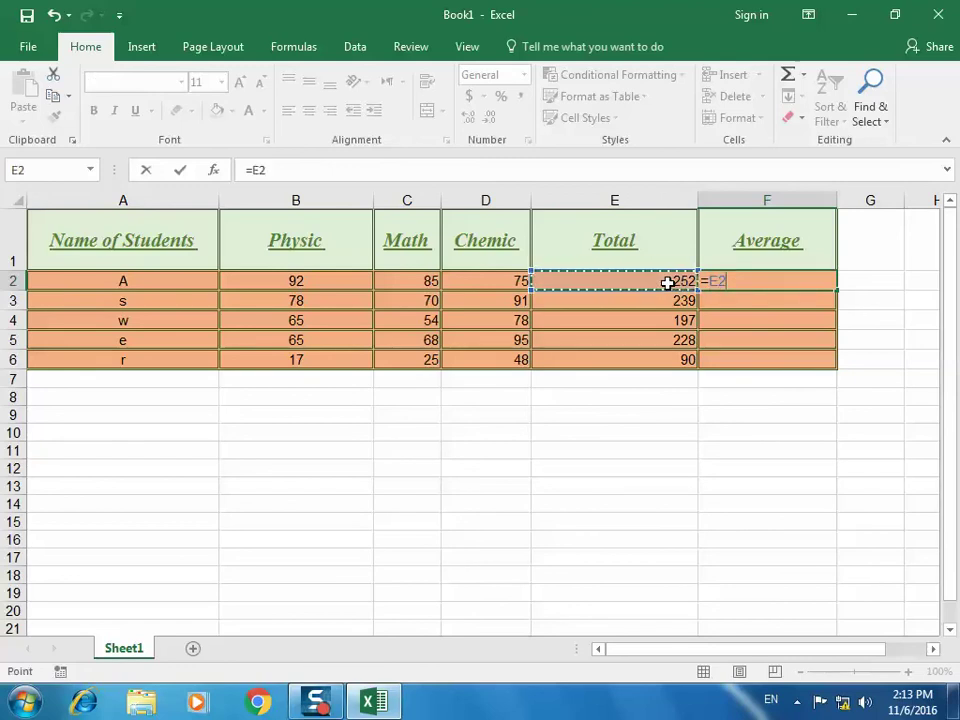
type("/3")
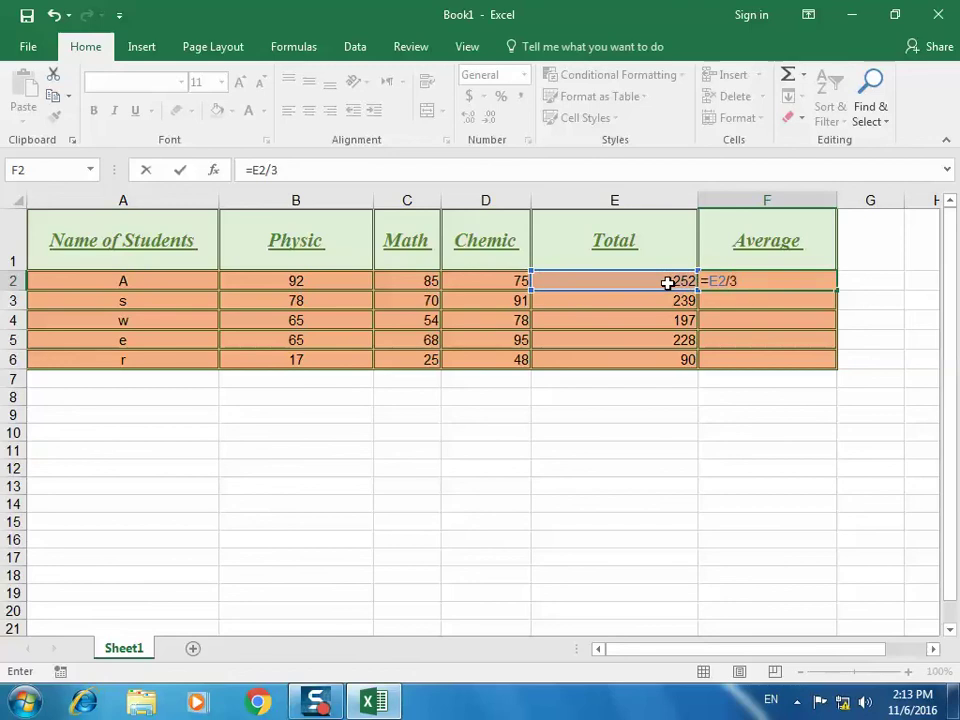
key("Return")
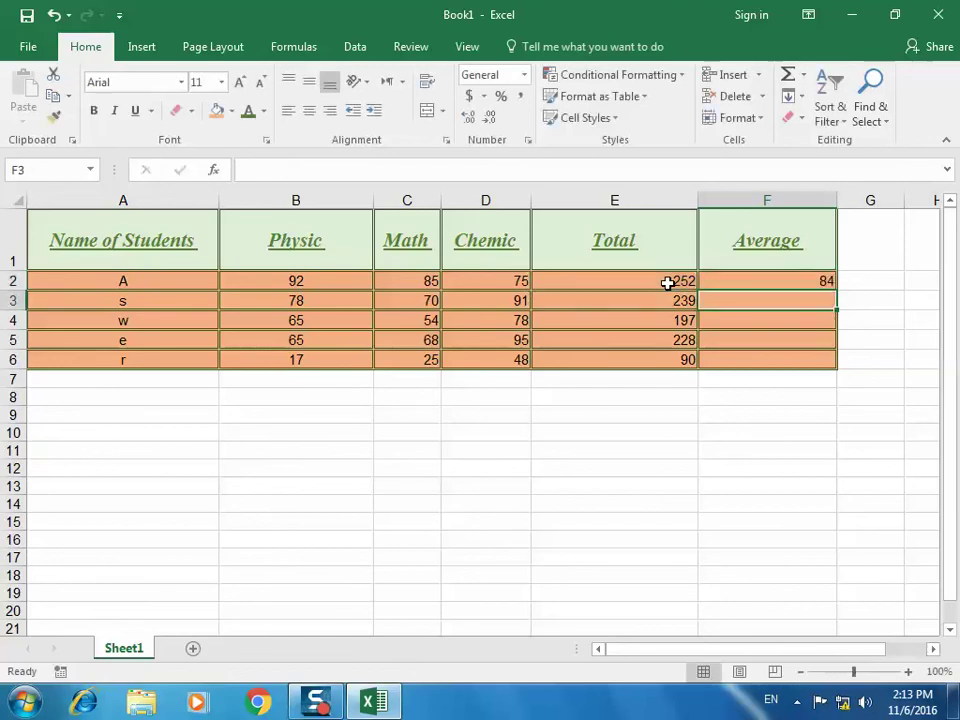
left_click(765, 281)
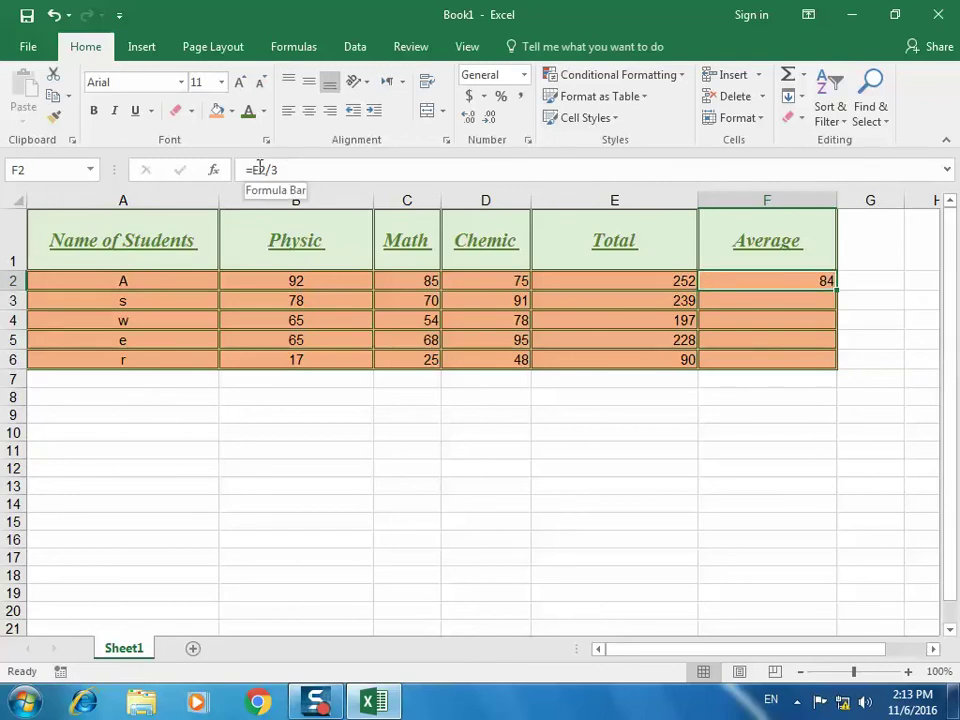
left_click_drag(837, 293, 840, 358)
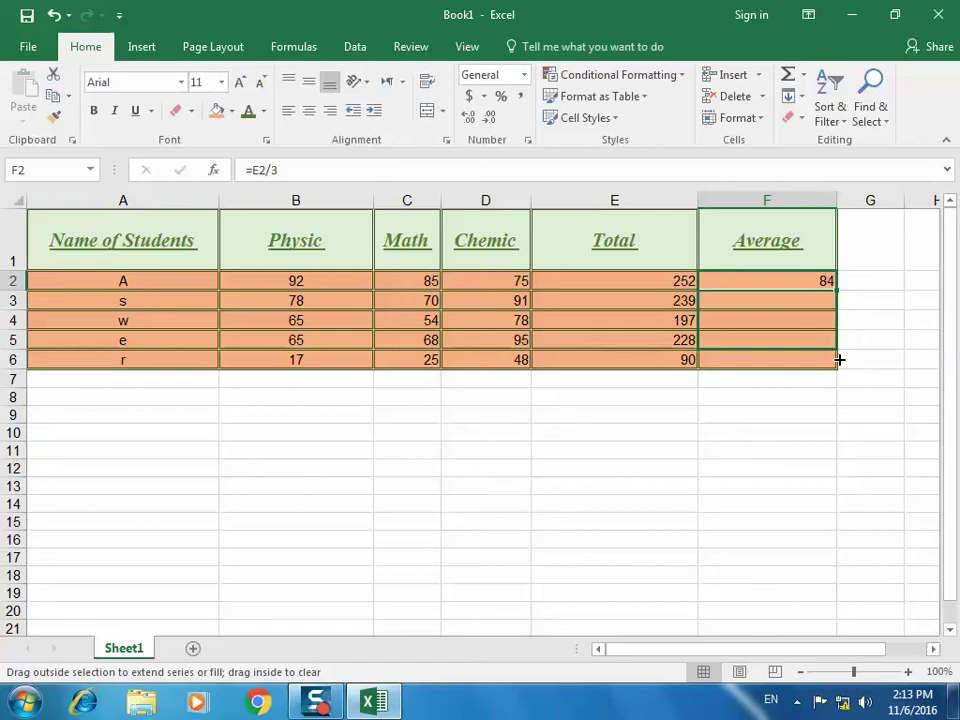
left_click_drag(840, 360, 838, 334)
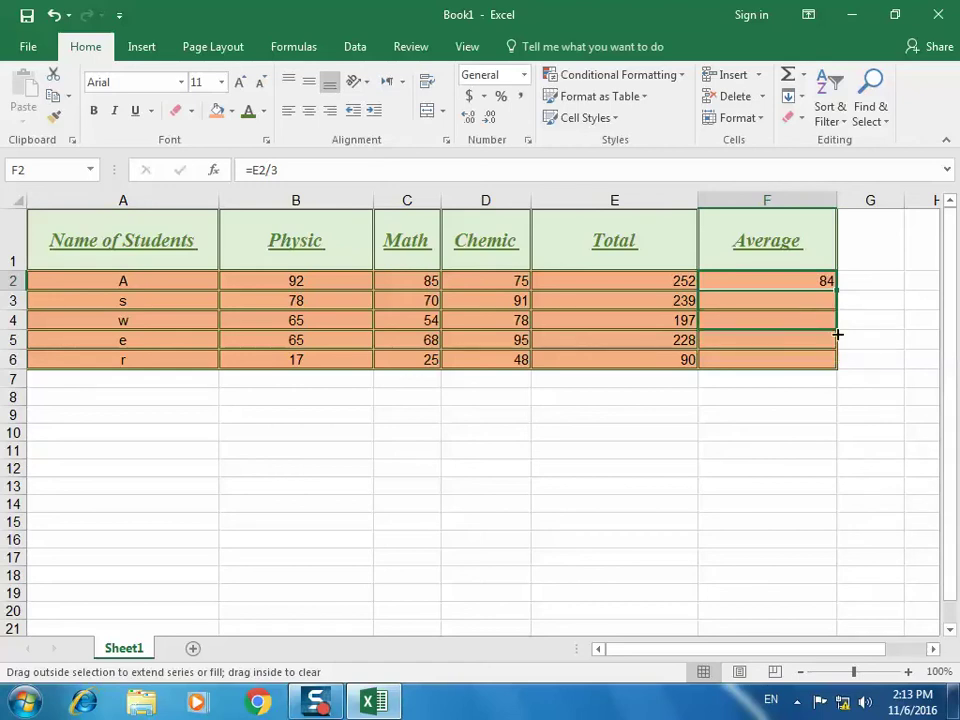
left_click_drag(838, 334, 837, 364)
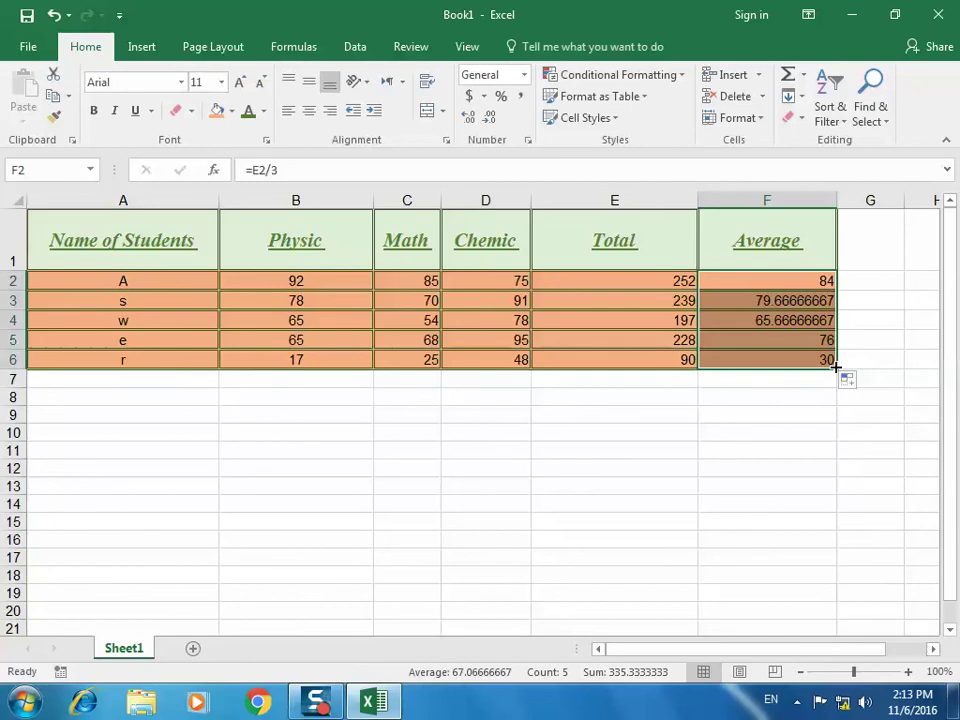
left_click(53, 14)
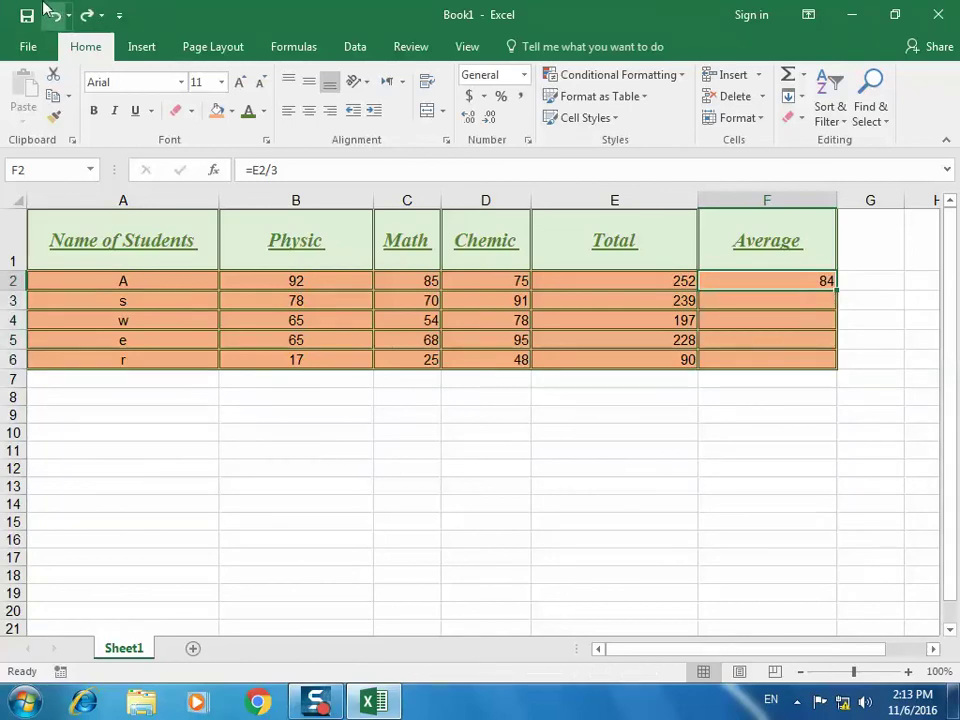
Undo student A's average formula and hide the Total column E
left_click(53, 14)
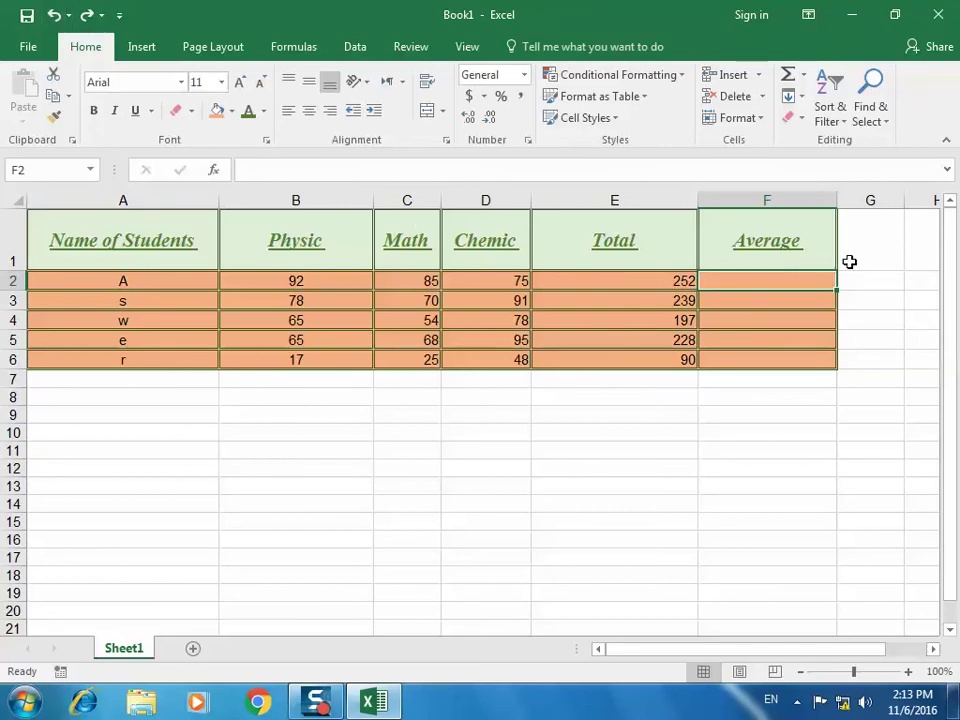
left_click(602, 200)
right_click(600, 200)
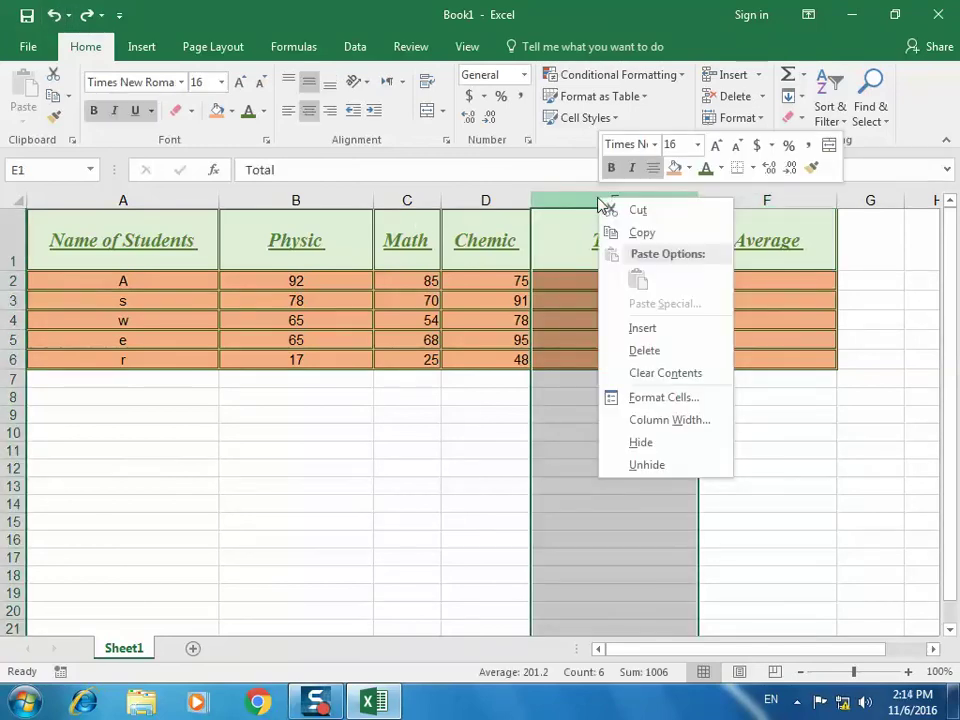
left_click(655, 442)
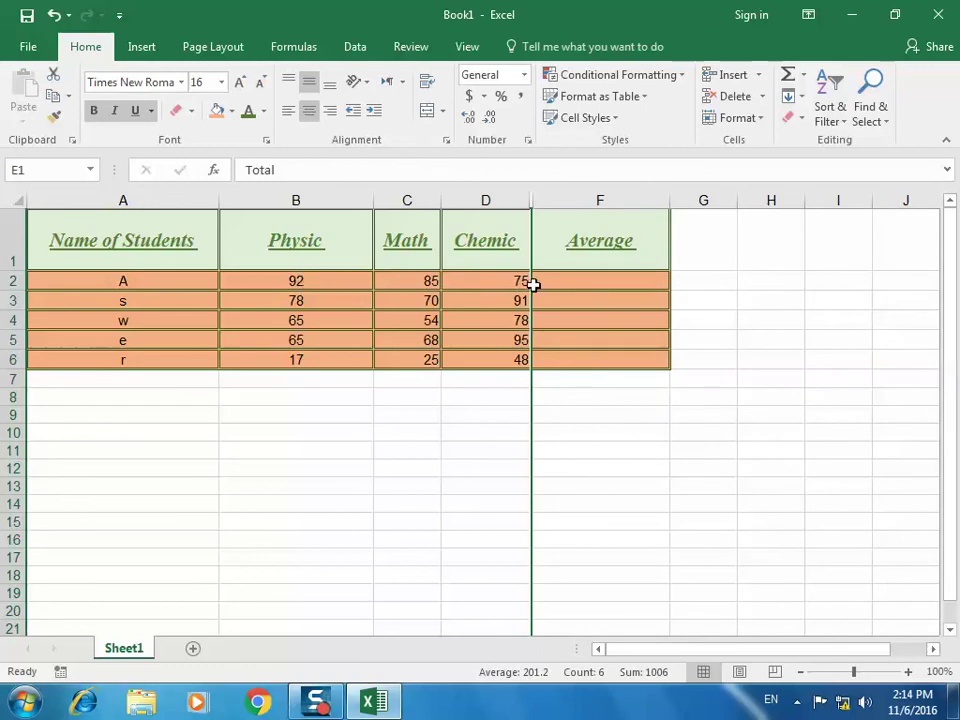
Enter =B2+C2+D2/3 in F2, which displays 202 for student A
left_click(565, 282)
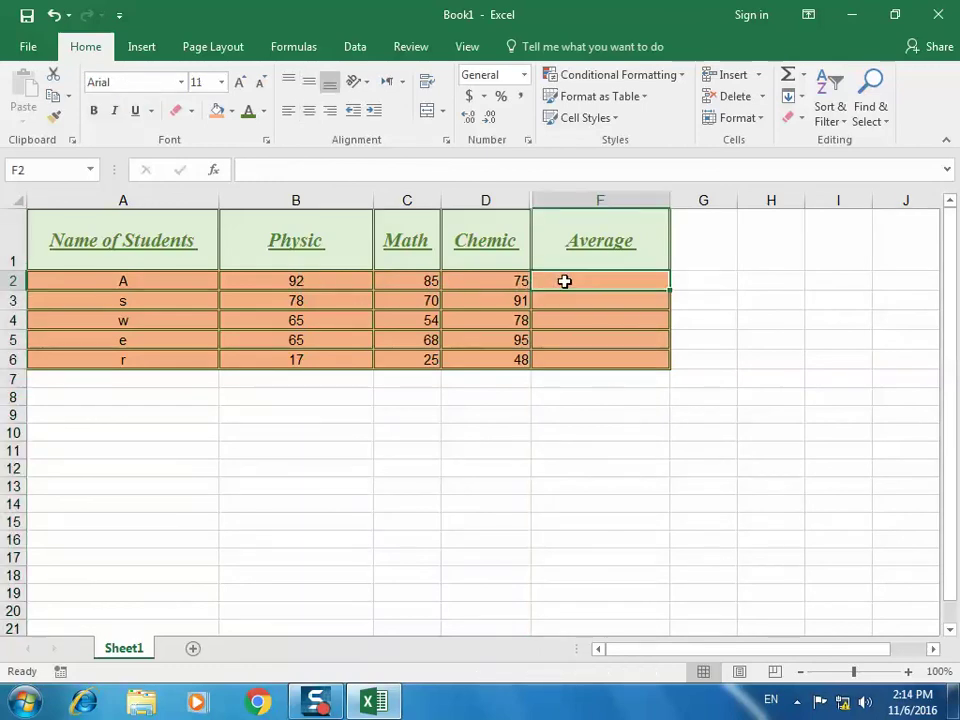
type("=")
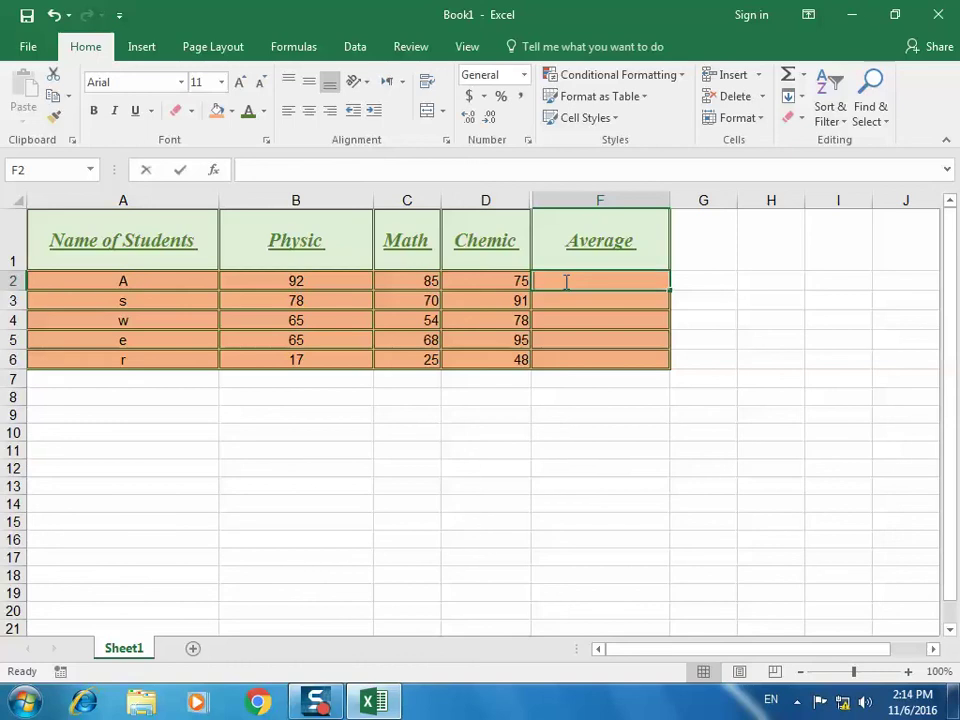
left_click(286, 281)
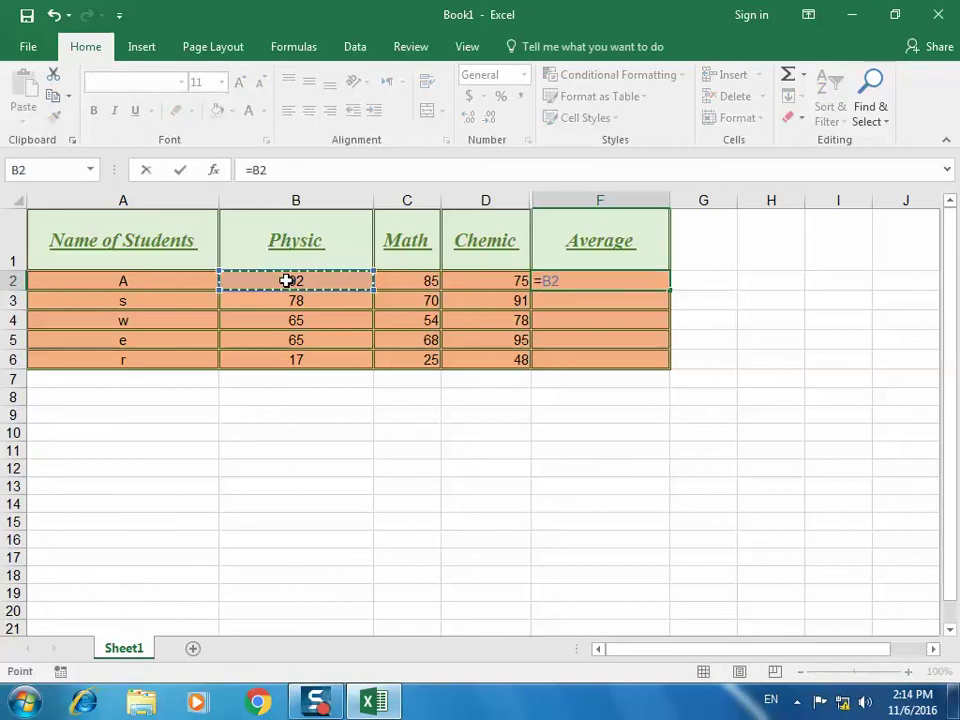
type("+")
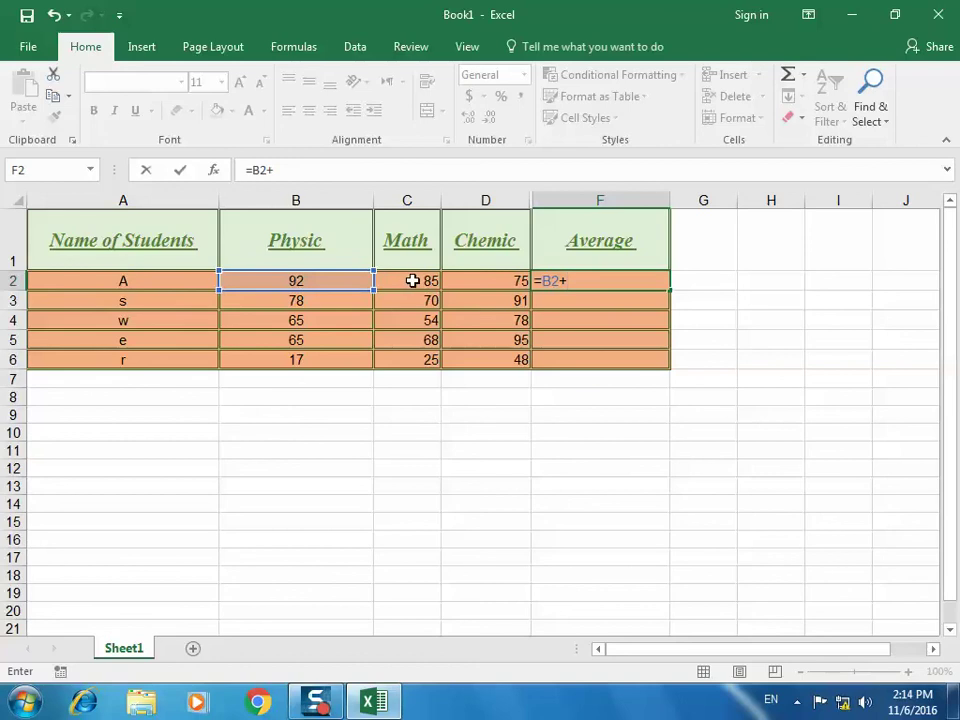
left_click(413, 281)
type("+")
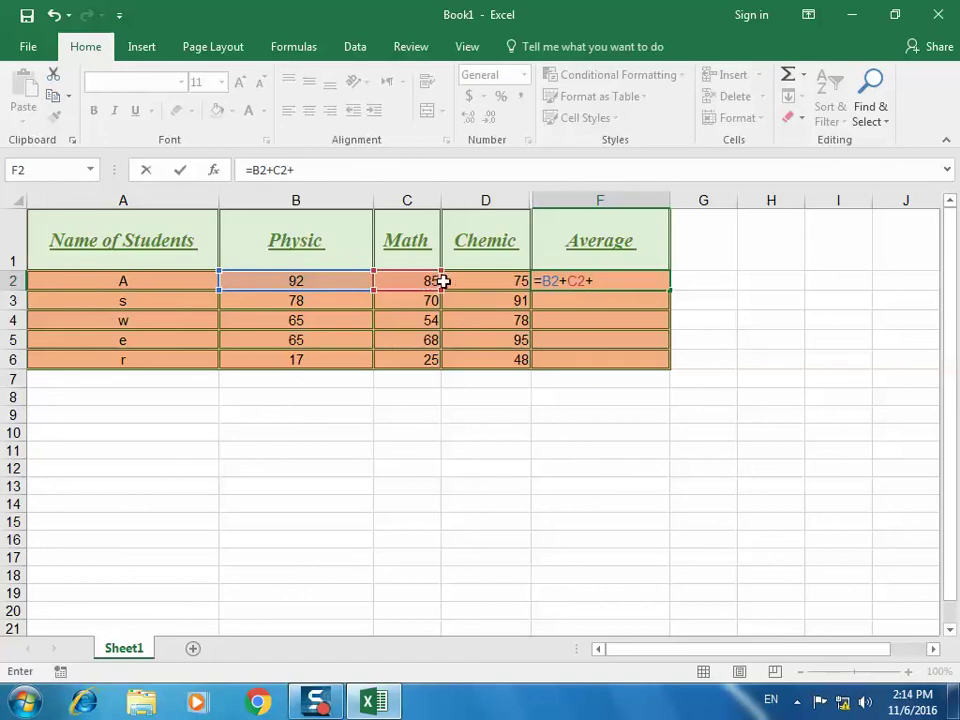
left_click(461, 282)
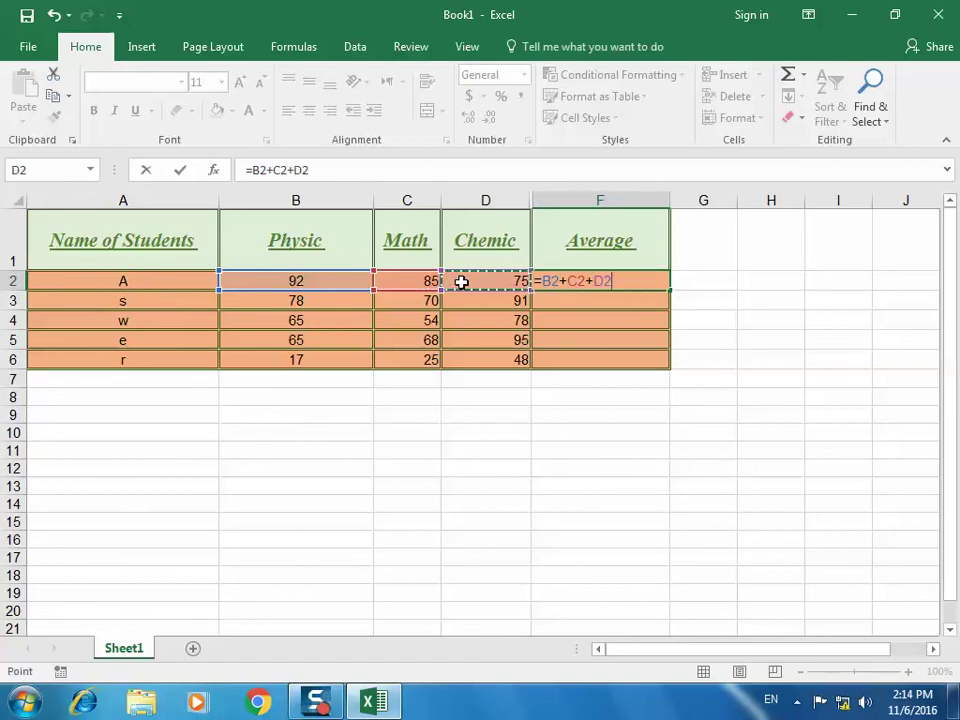
type("/3")
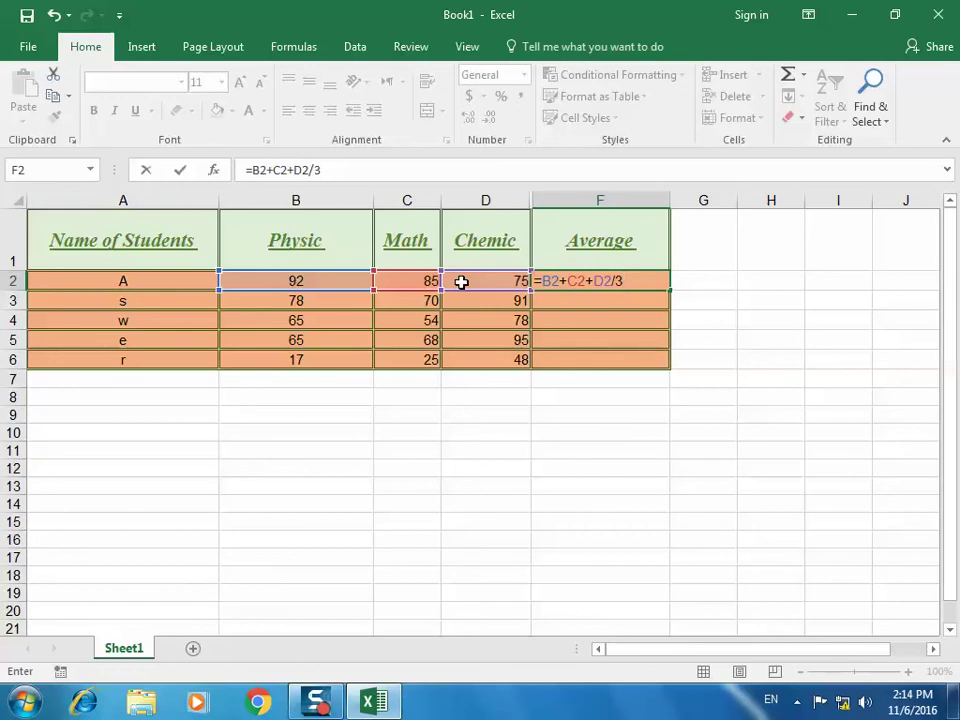
key("Return")
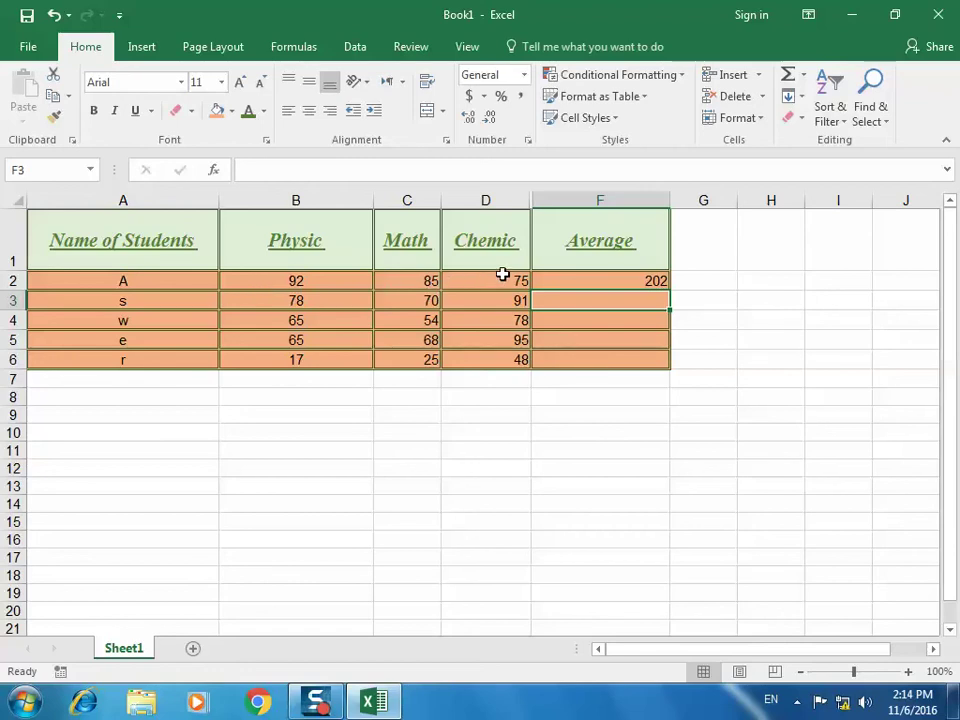
left_click(599, 283)
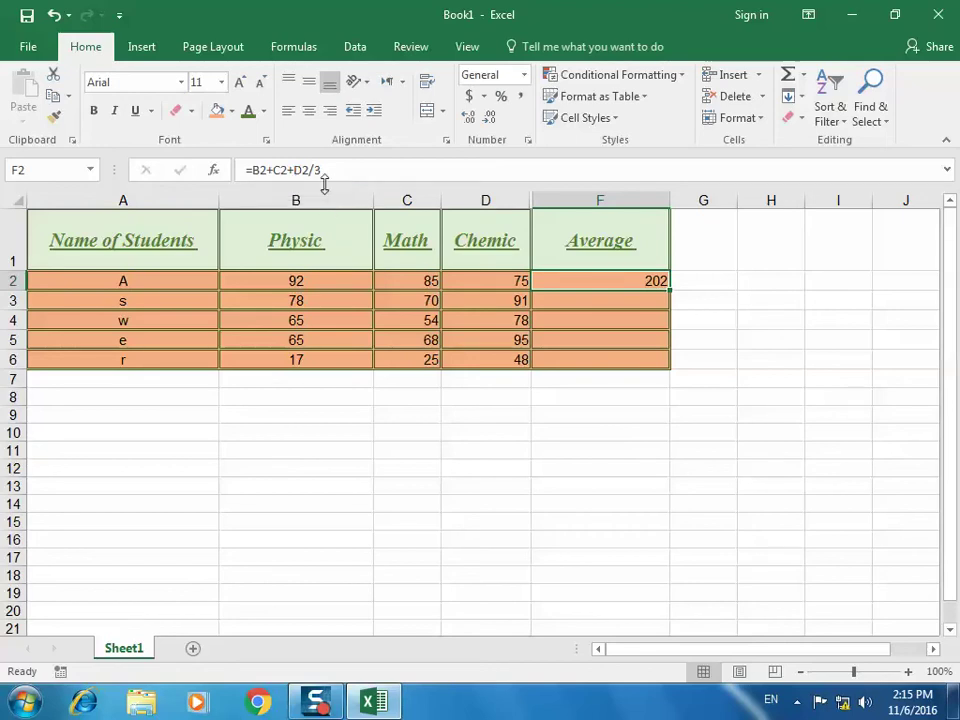
Bracket the sum in F2's formula to =(B2+C2+D2)/3, showing 84
double_click(298, 170)
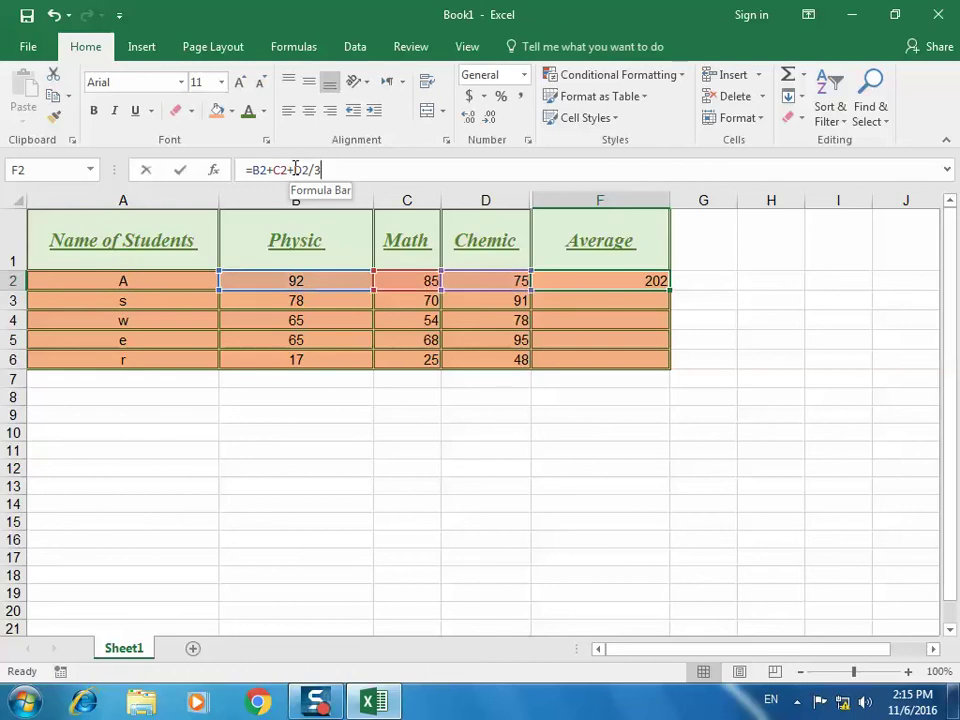
left_click_drag(319, 163, 329, 162)
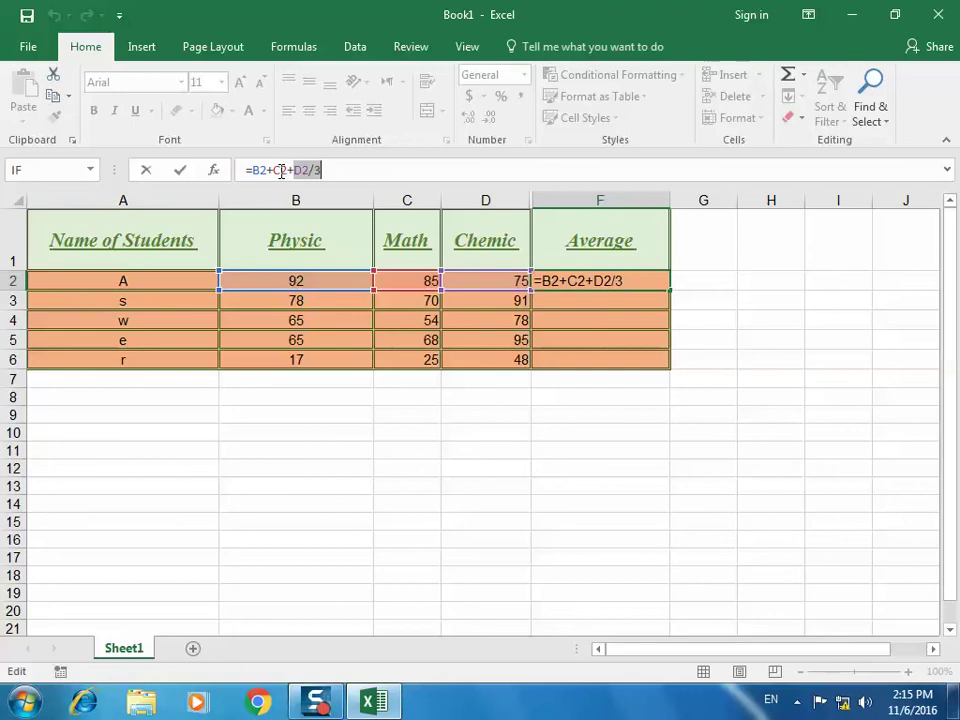
left_click(591, 302)
left_click(595, 281)
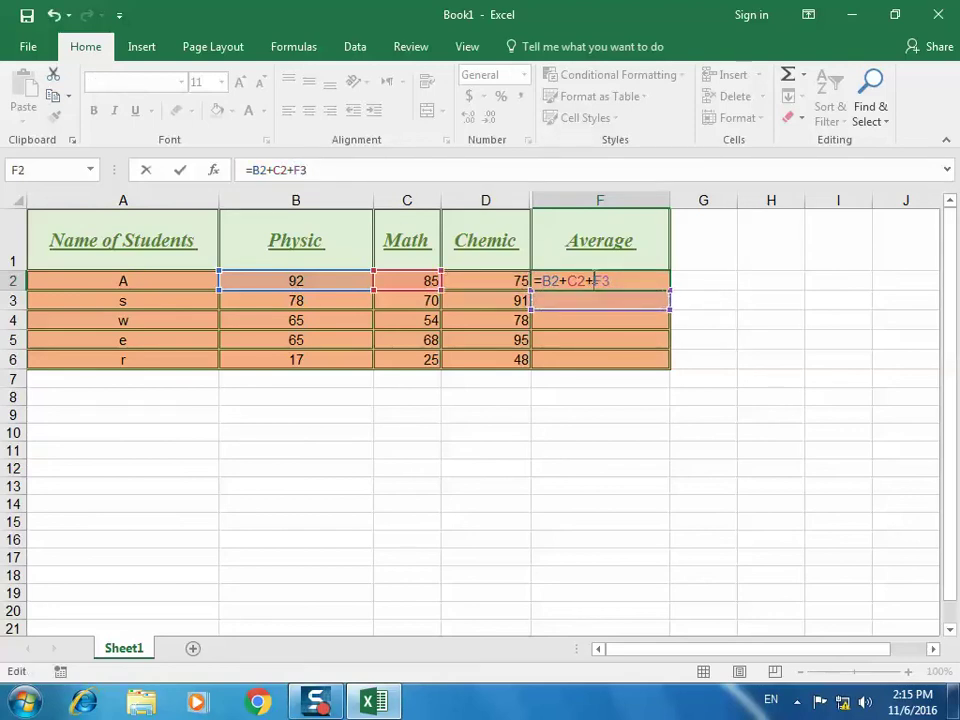
key("Escape")
type("D2/")
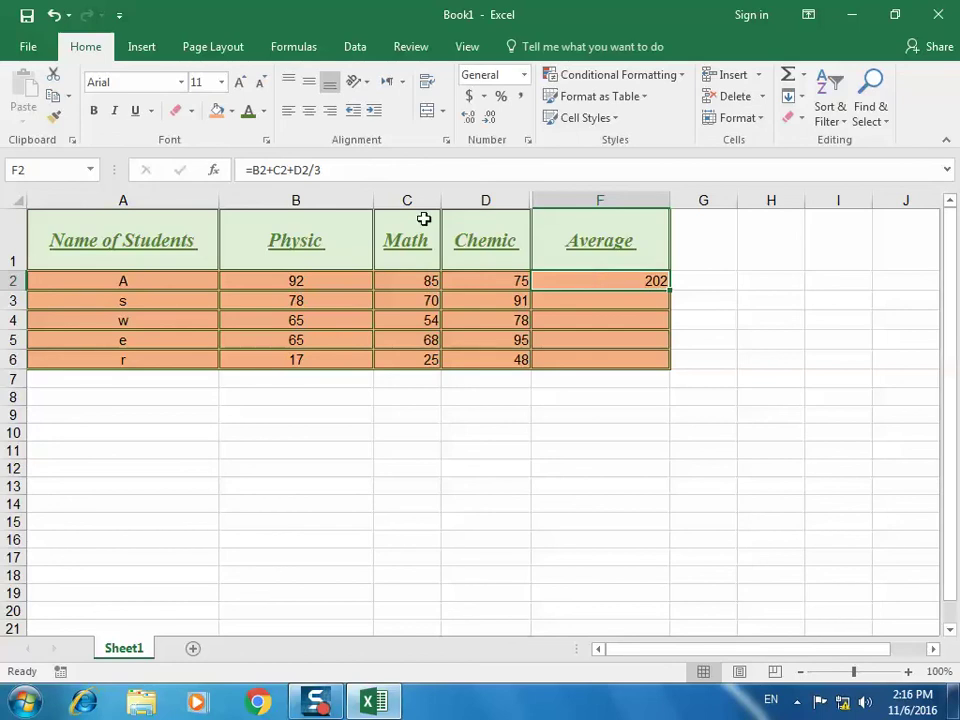
left_click(254, 171)
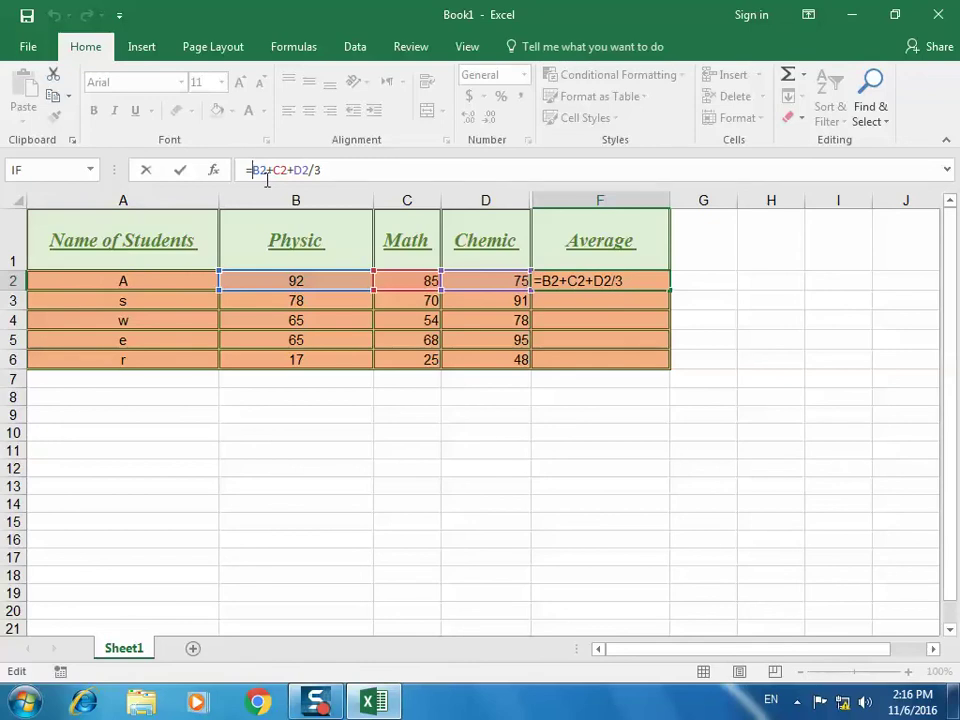
type("(")
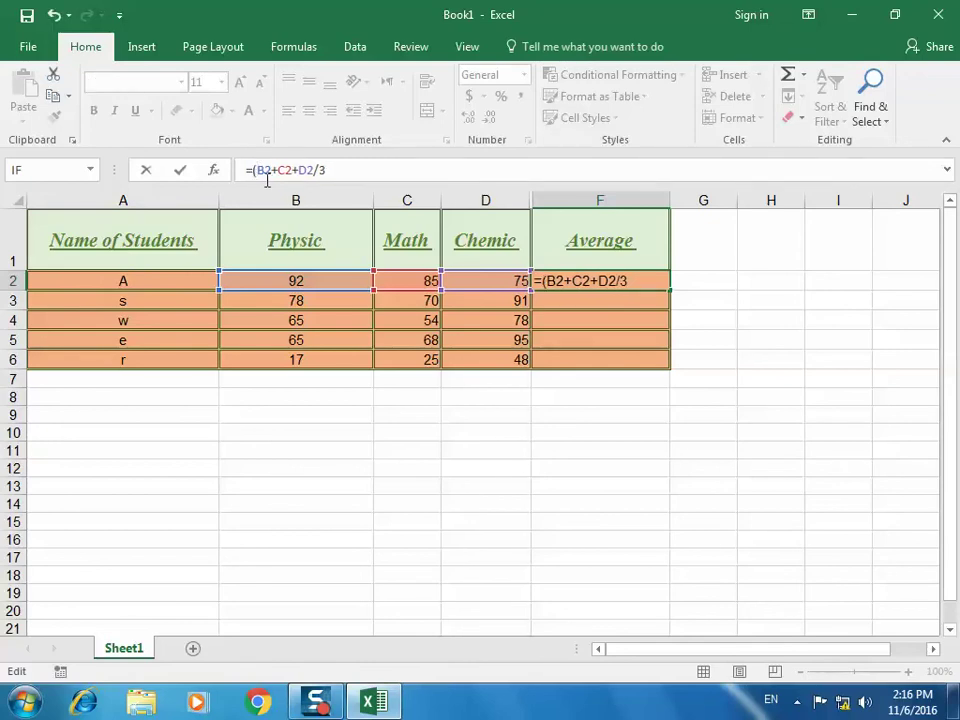
key("Right")
key("Right")
key("Right")
type(")")
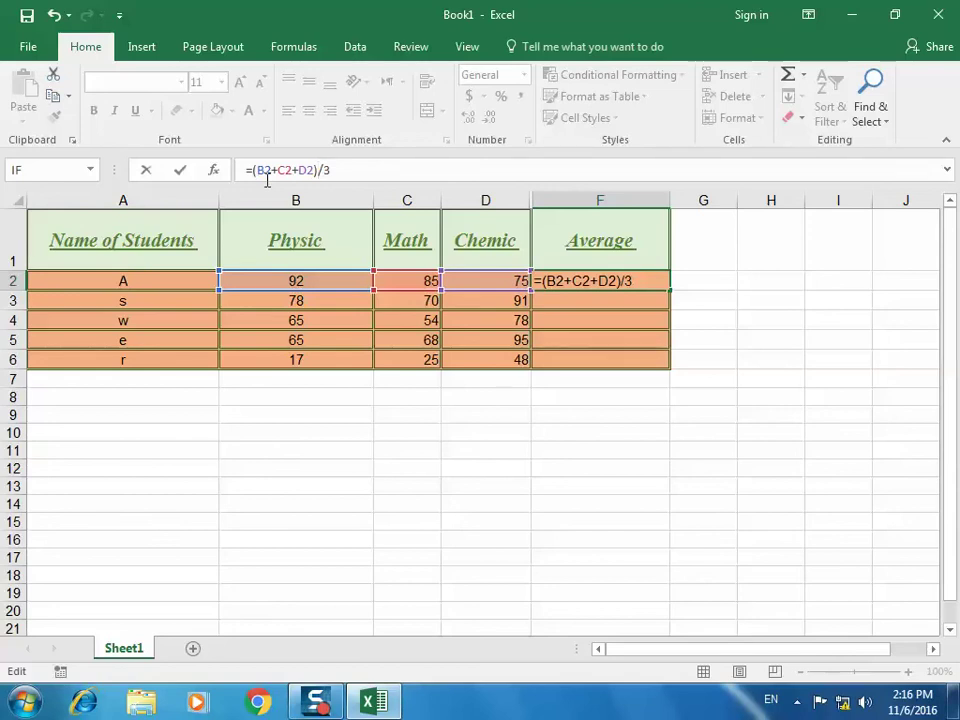
key("Return")
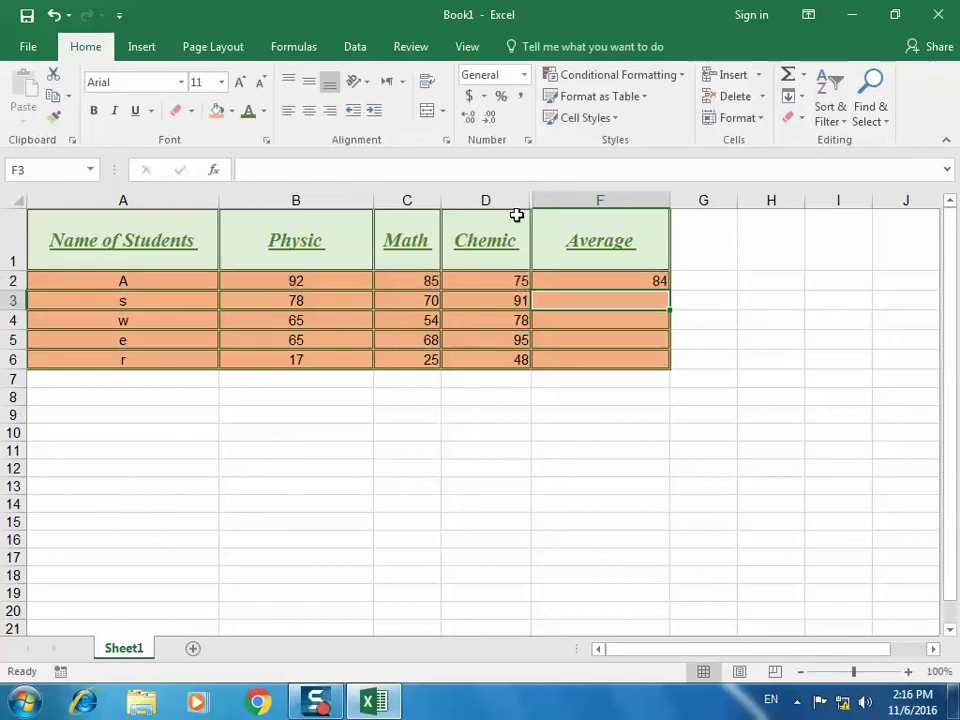
Fill F2's average formula down through F6 for the remaining four students
left_click(626, 276)
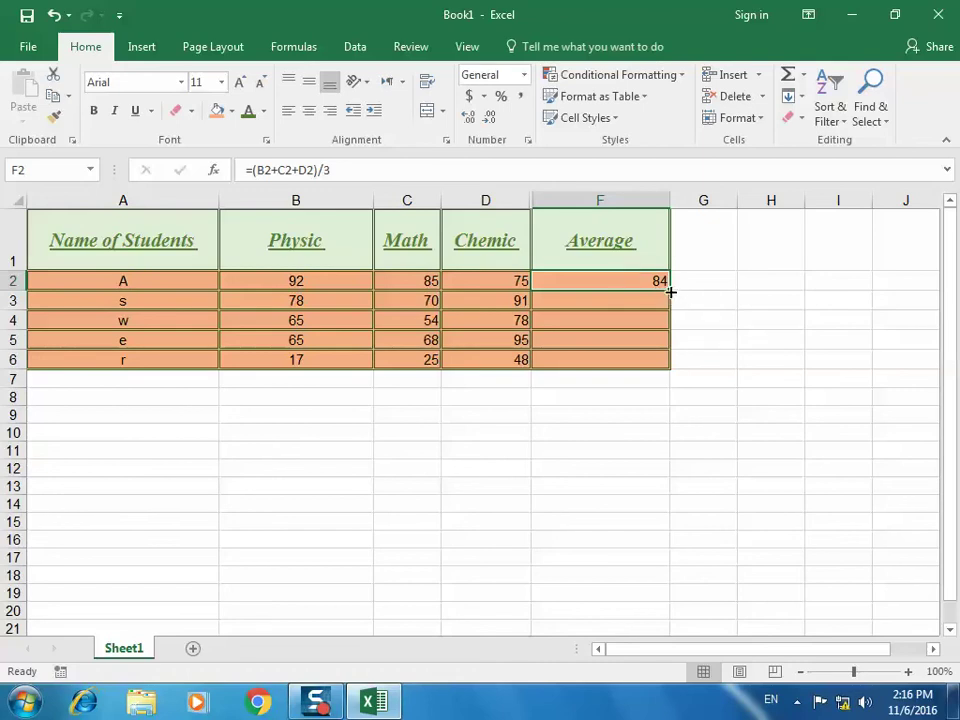
left_click_drag(670, 291, 668, 370)
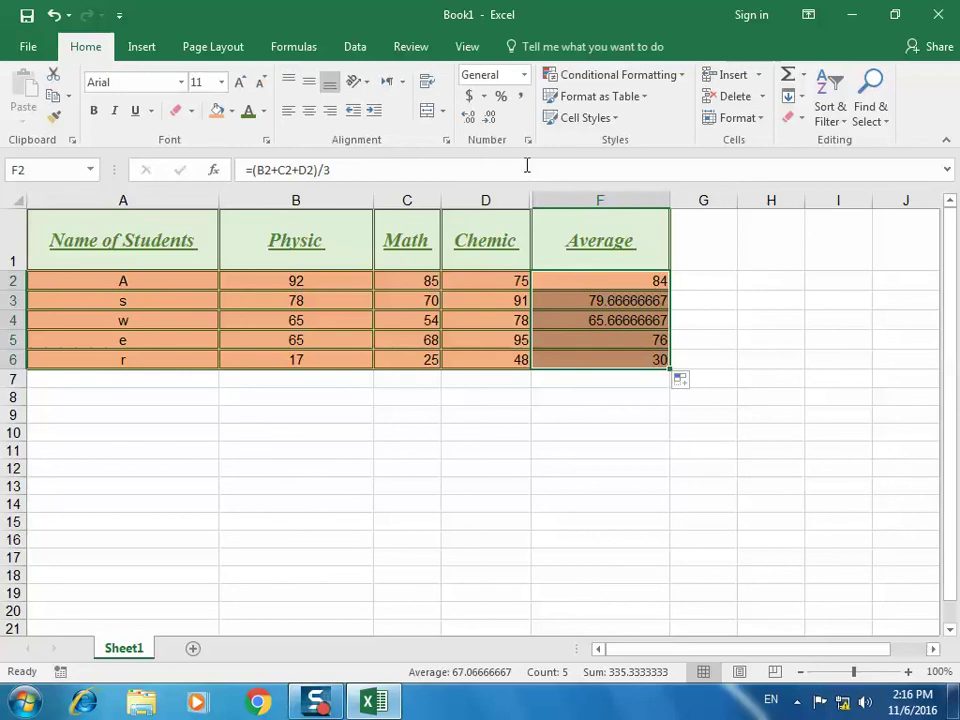
Format F2:F6 to two decimals: 84.00, 79.67, 65.67, 76.00 and 30.00
left_click(471, 121)
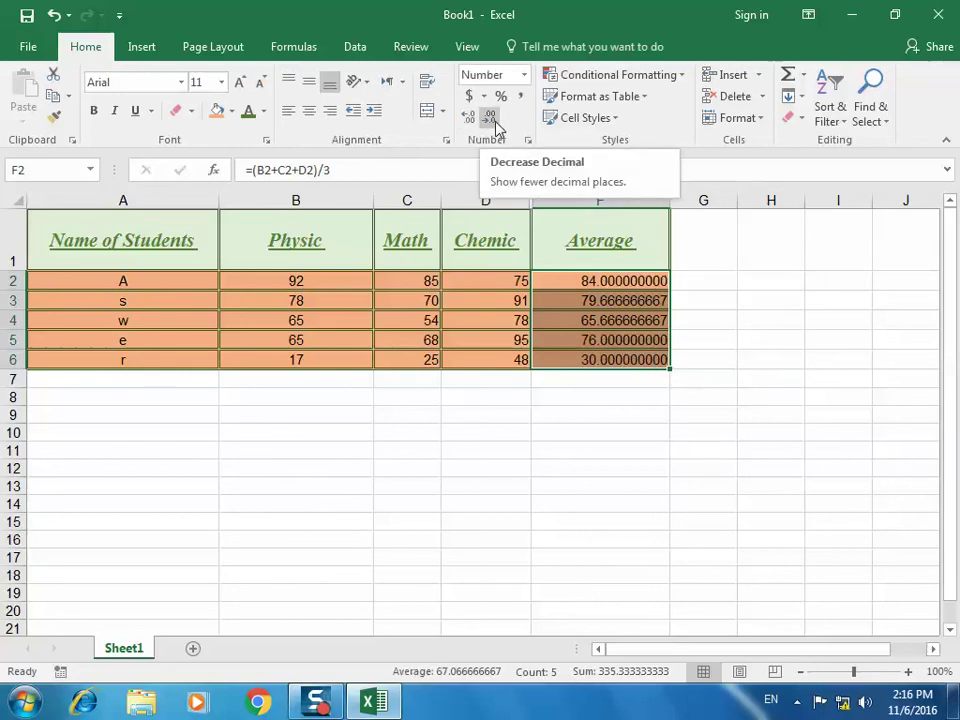
double_click(492, 120)
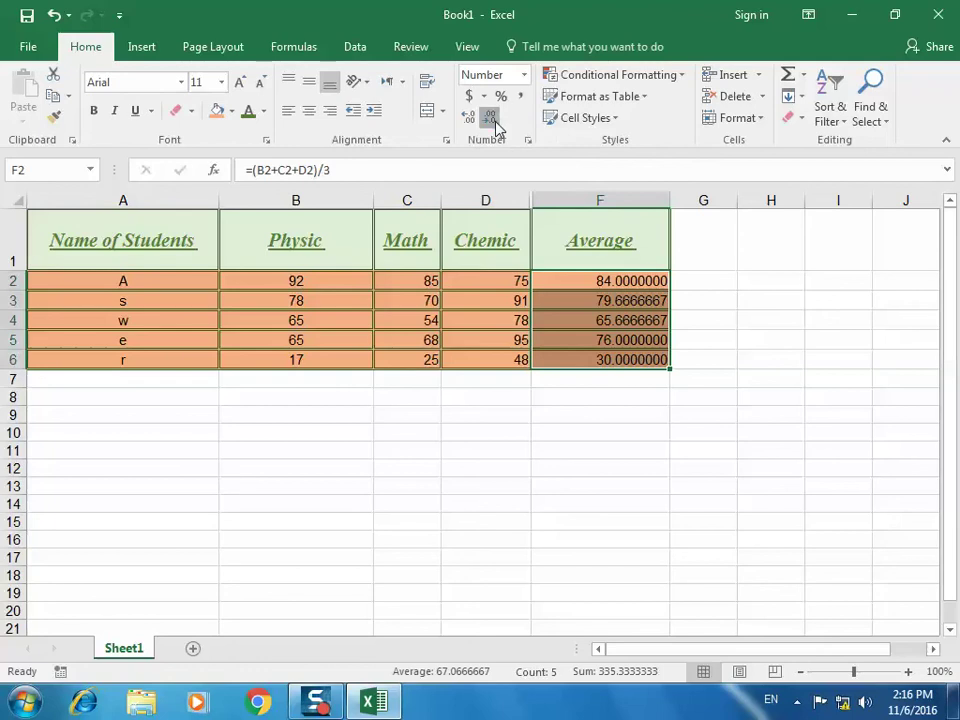
triple_click(492, 120)
double_click(492, 120)
left_click(492, 120)
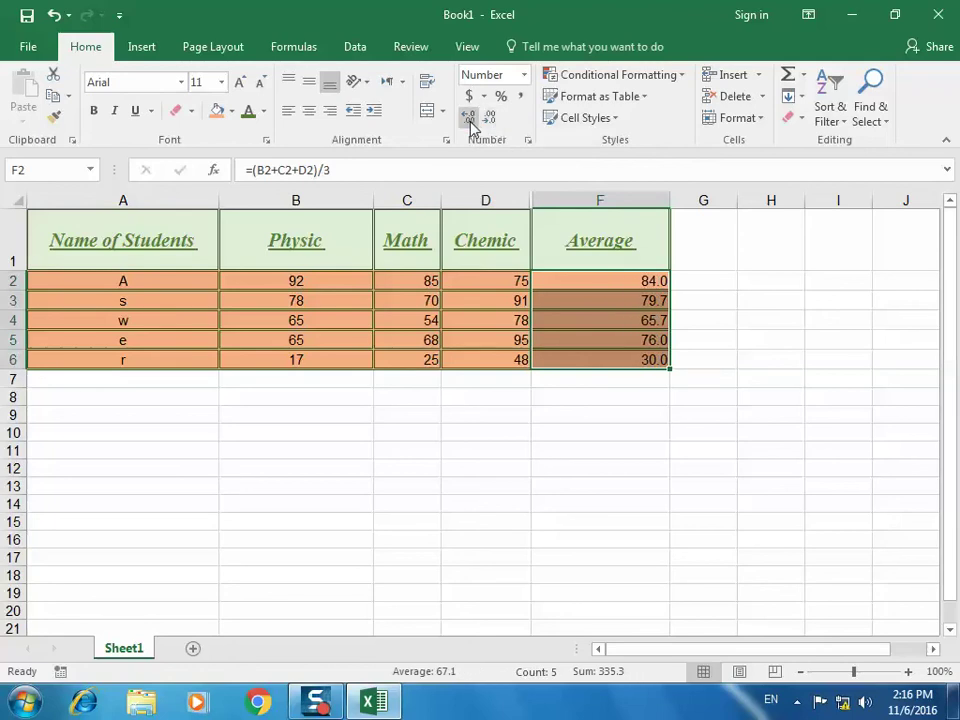
left_click(467, 120)
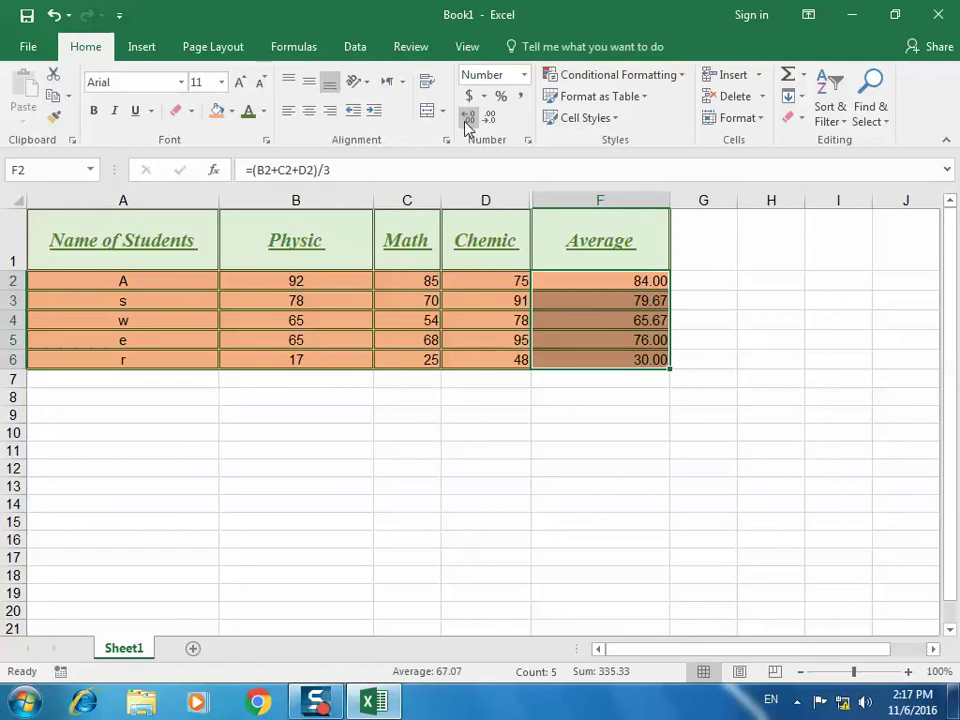
left_click(619, 358)
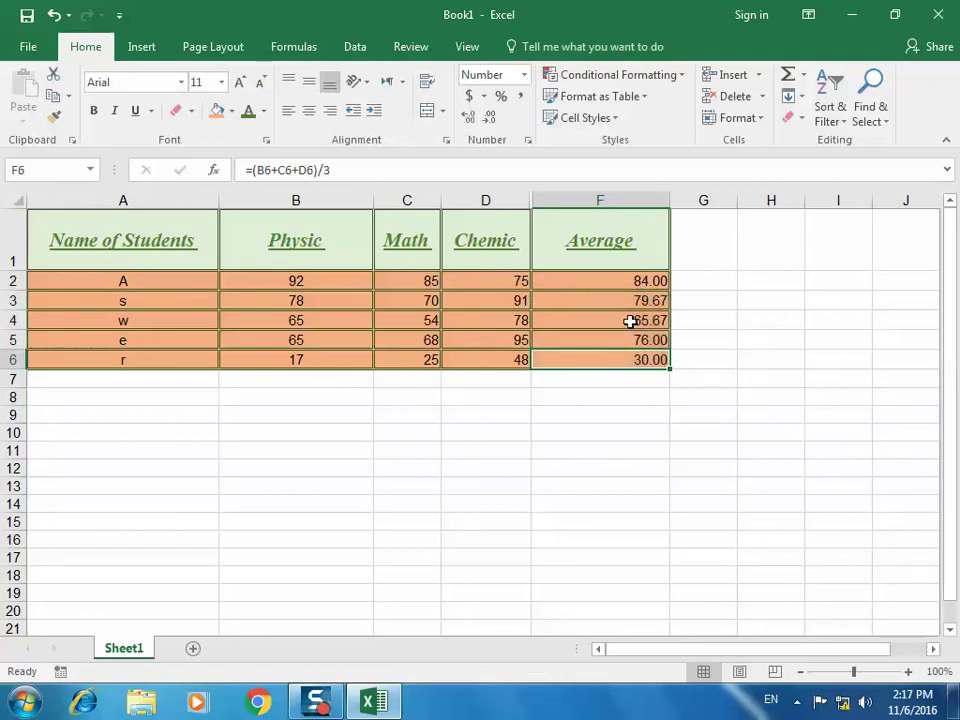
left_click(639, 303)
Type 'Average of Sectio' into cell A7 beneath the student rows
left_click(641, 281)
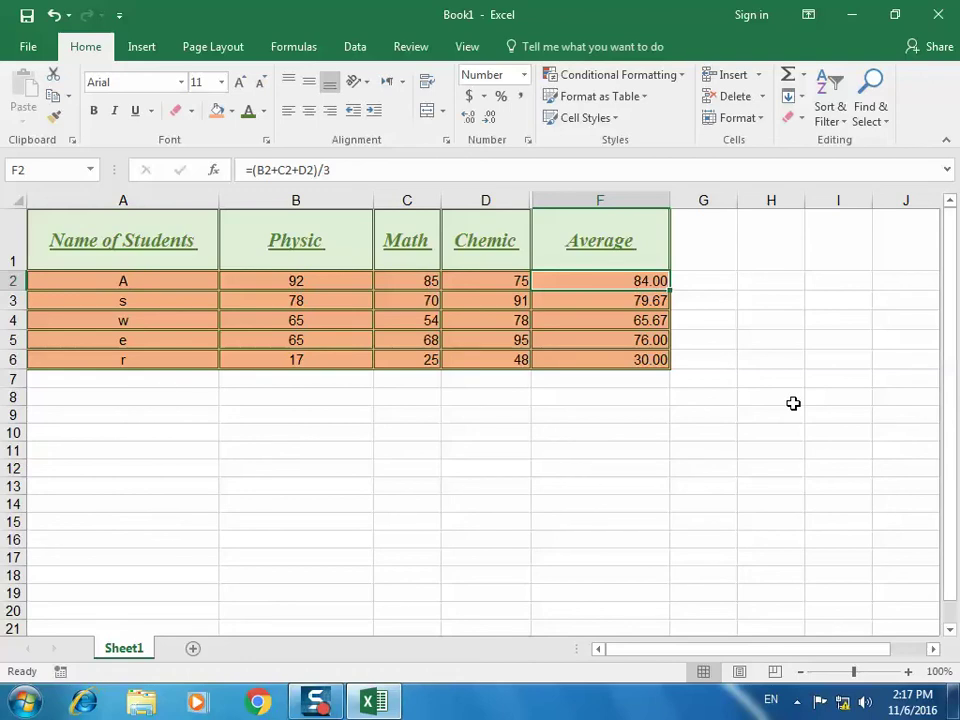
left_click(287, 384)
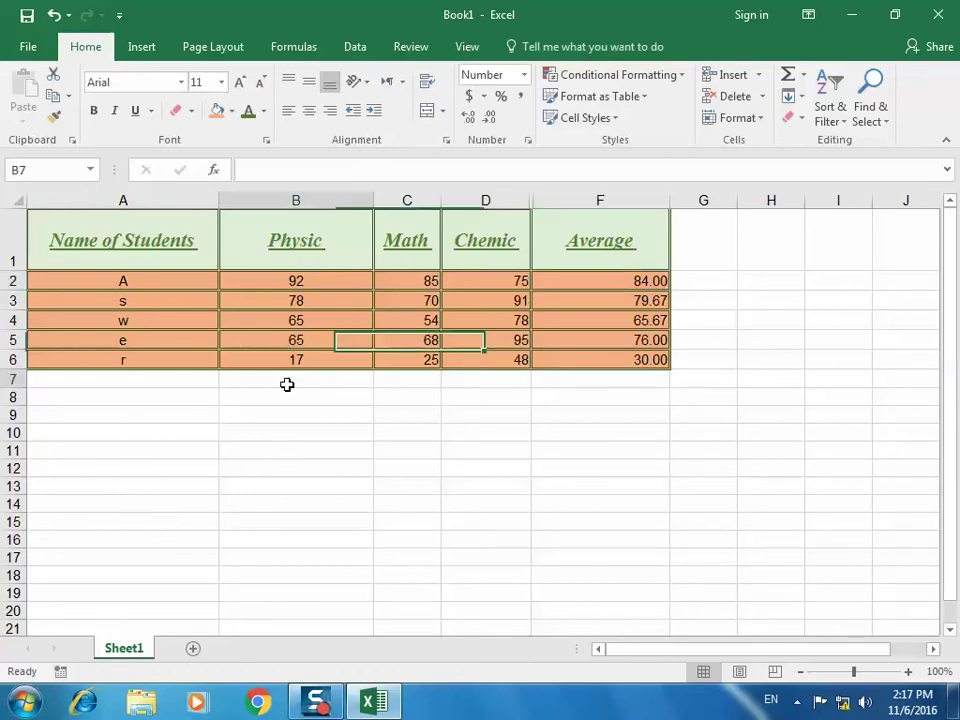
left_click(50, 381)
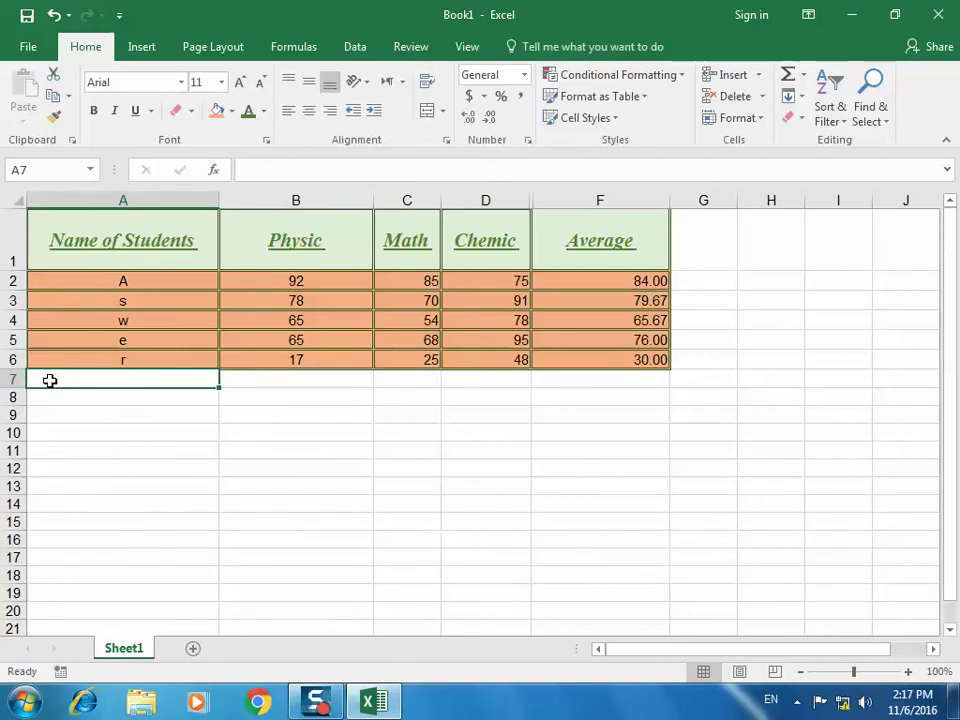
type("Avera")
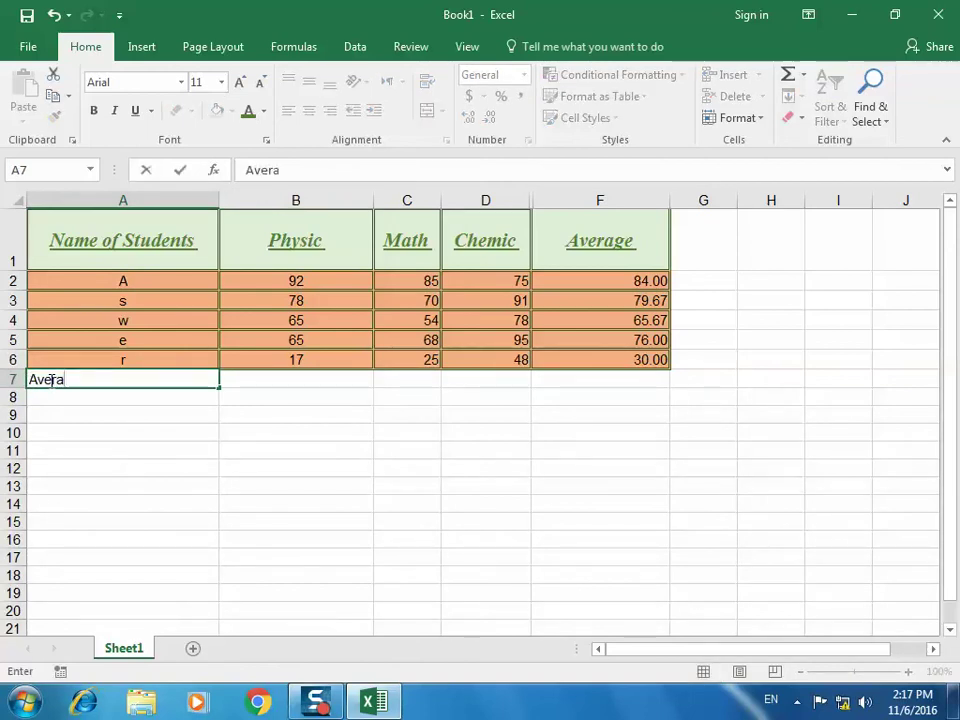
type("ge")
type(" of ")
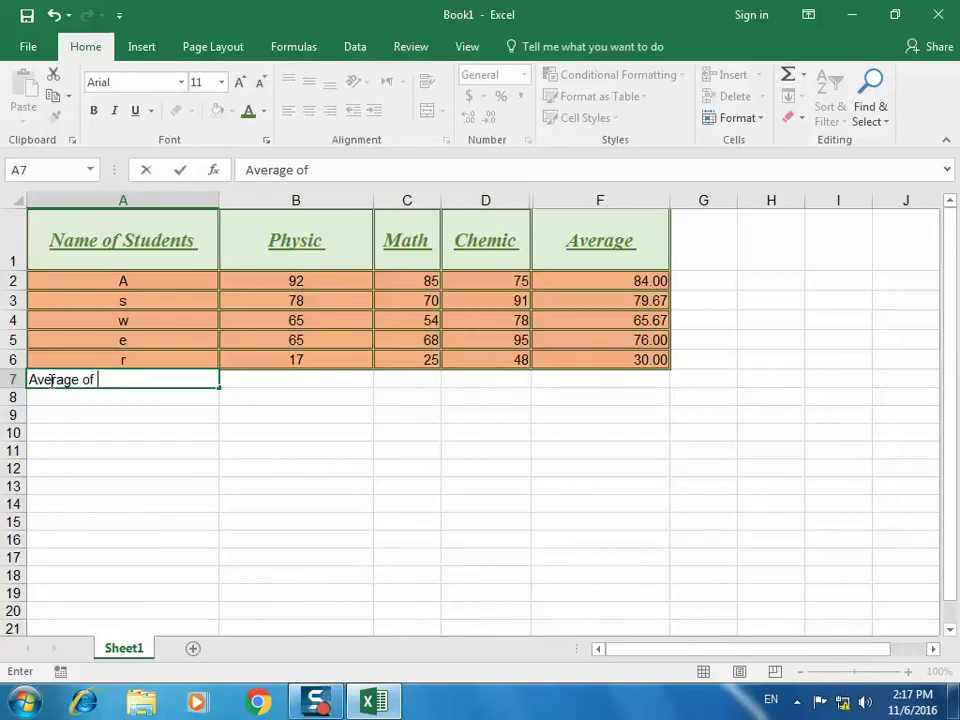
type("Section")
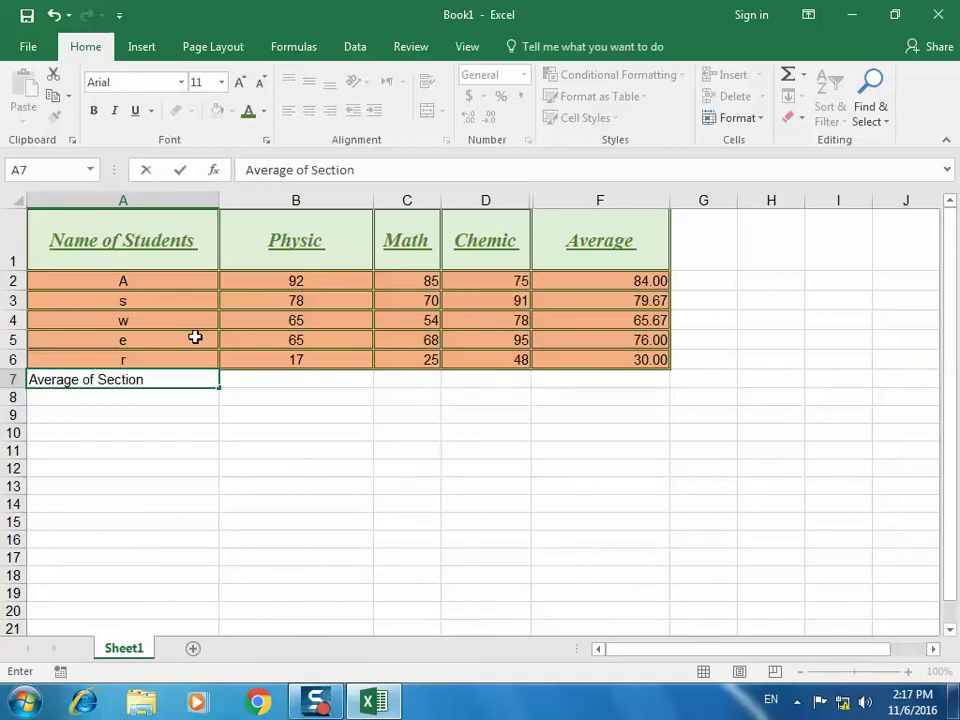
Confirm the 'Average of Section' label in A7 and reselect it
left_click(205, 411)
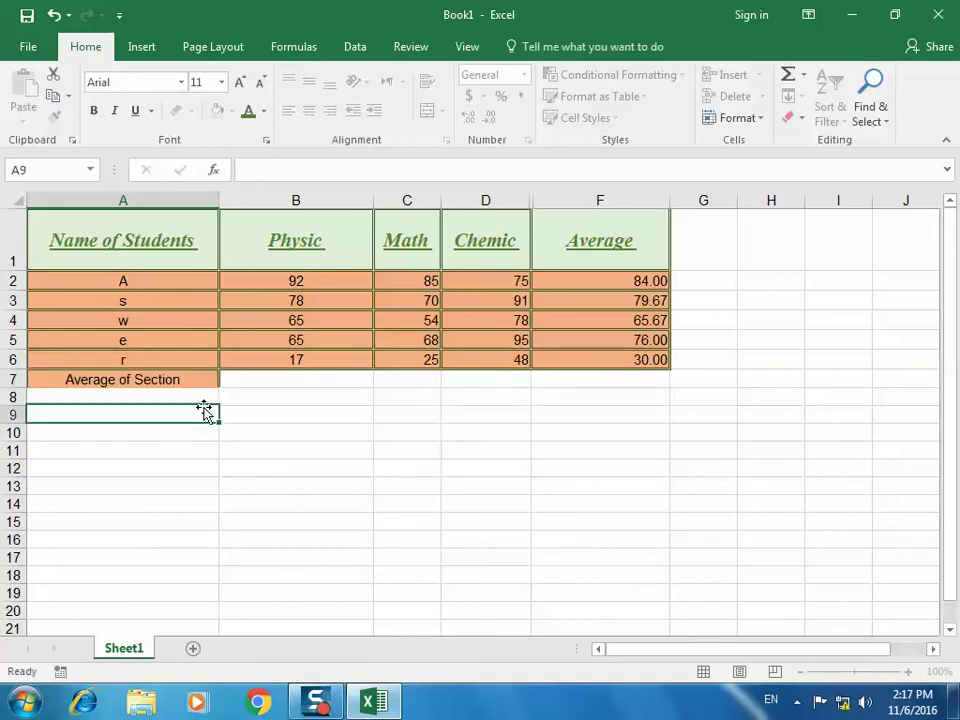
left_click(199, 383)
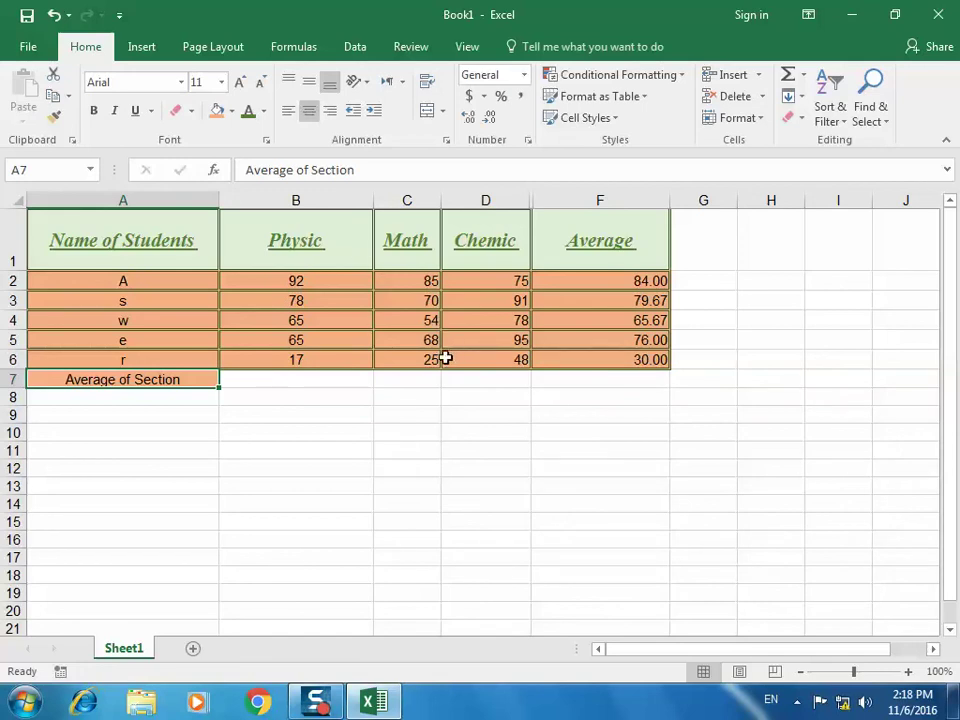
Begin B7's formula with =() and dismiss Excel's formula error message
left_click(288, 381)
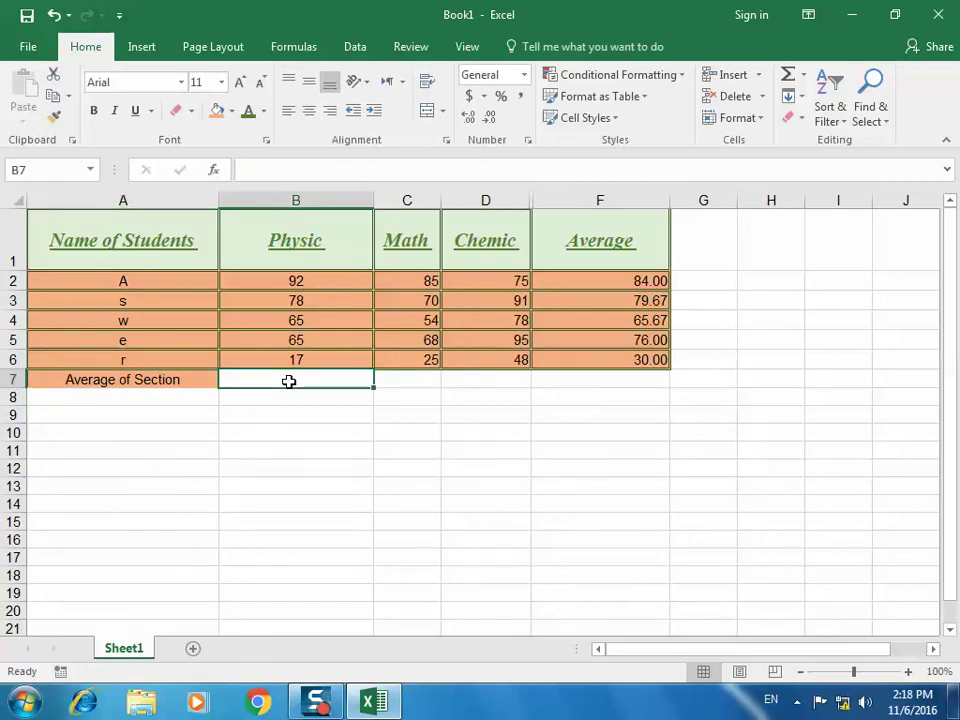
type("=")
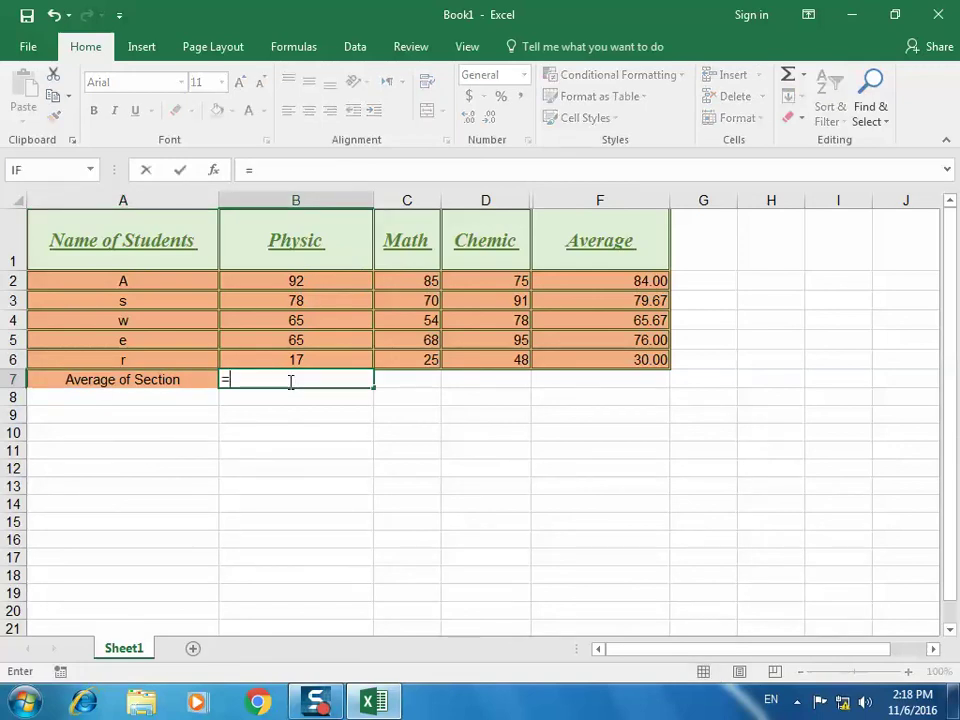
type("(")
type(")")
key("Return")
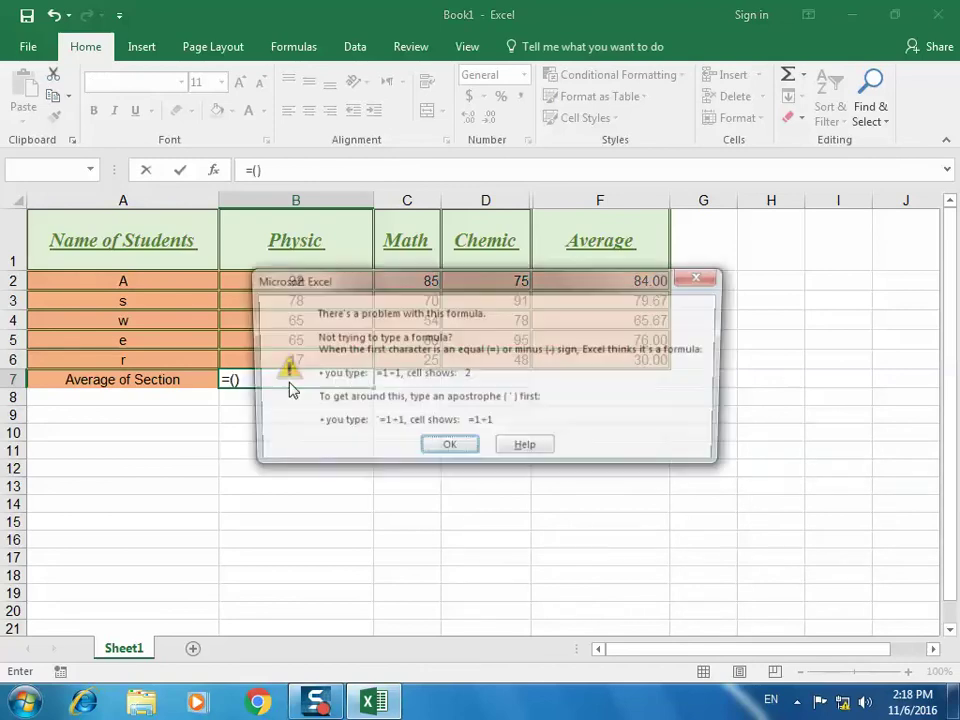
left_click(430, 452)
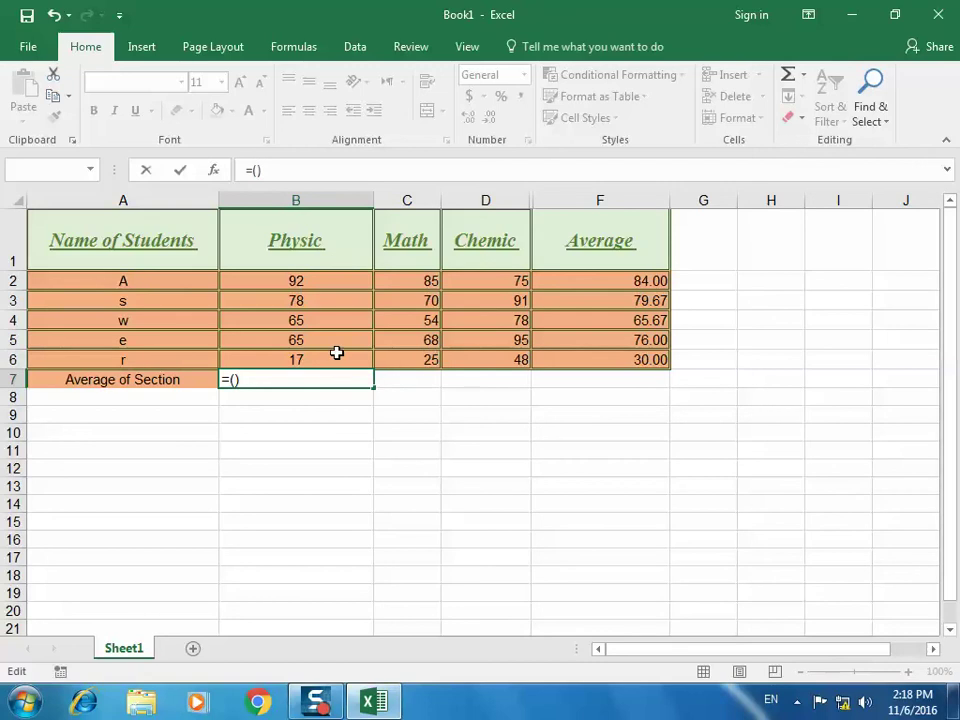
Add the five Physic marks B2, B3, B4, B5 and B6 into B7's bracketed sum
left_click(313, 283)
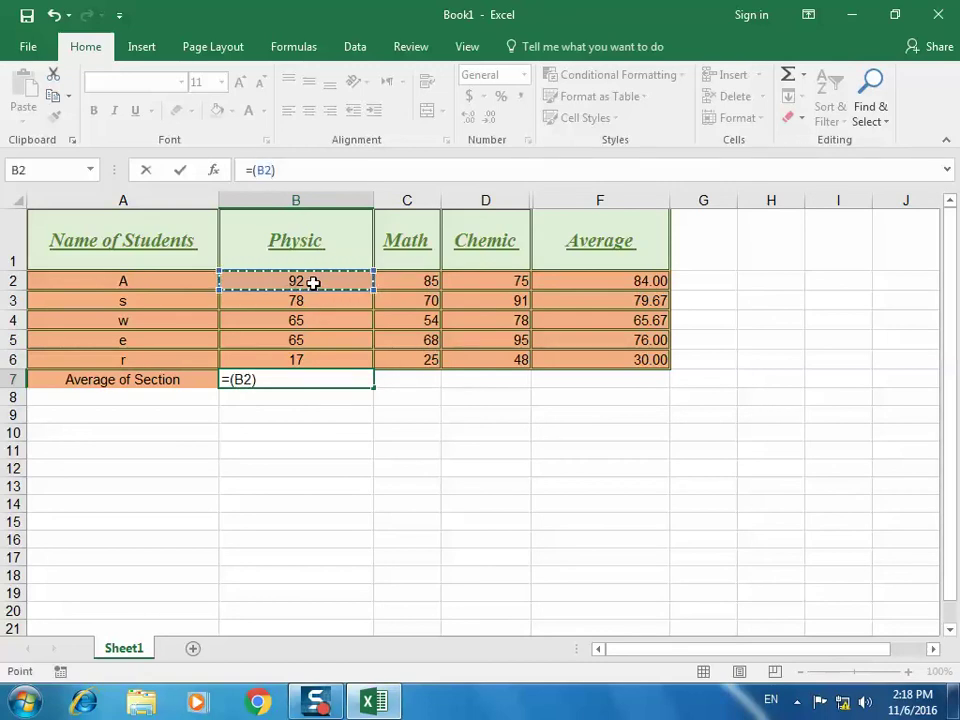
type("+")
left_click(290, 298)
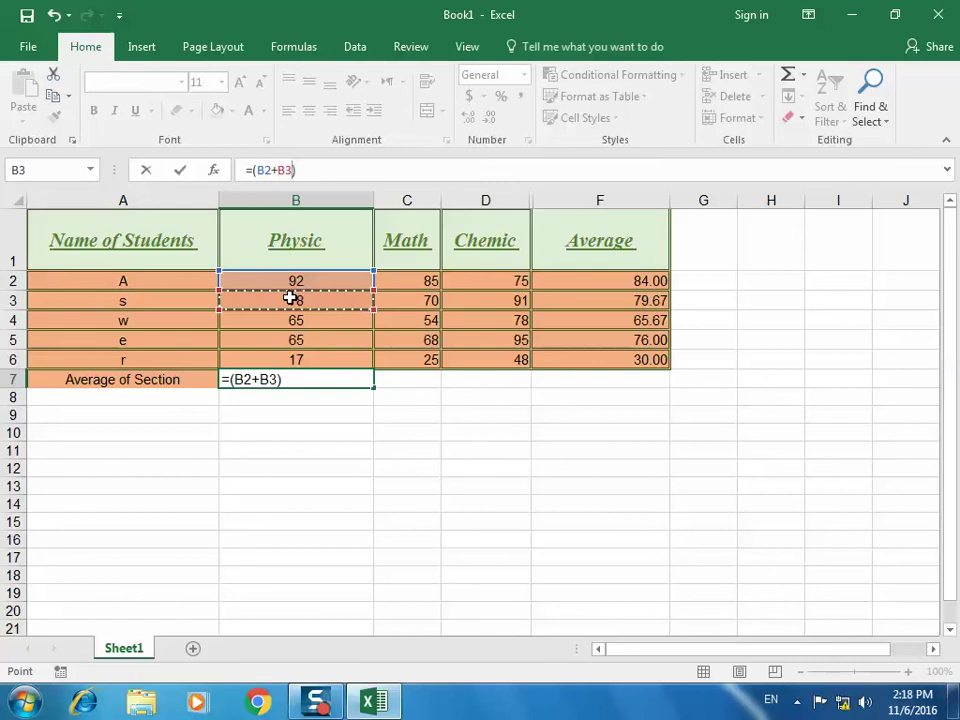
type("+")
left_click(293, 325)
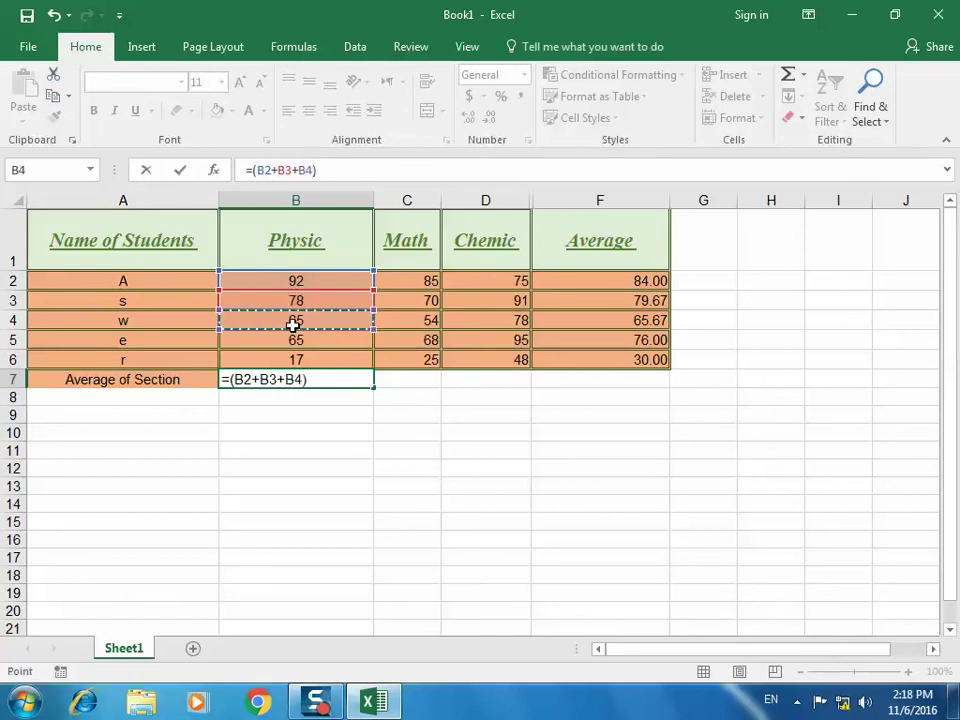
type("+")
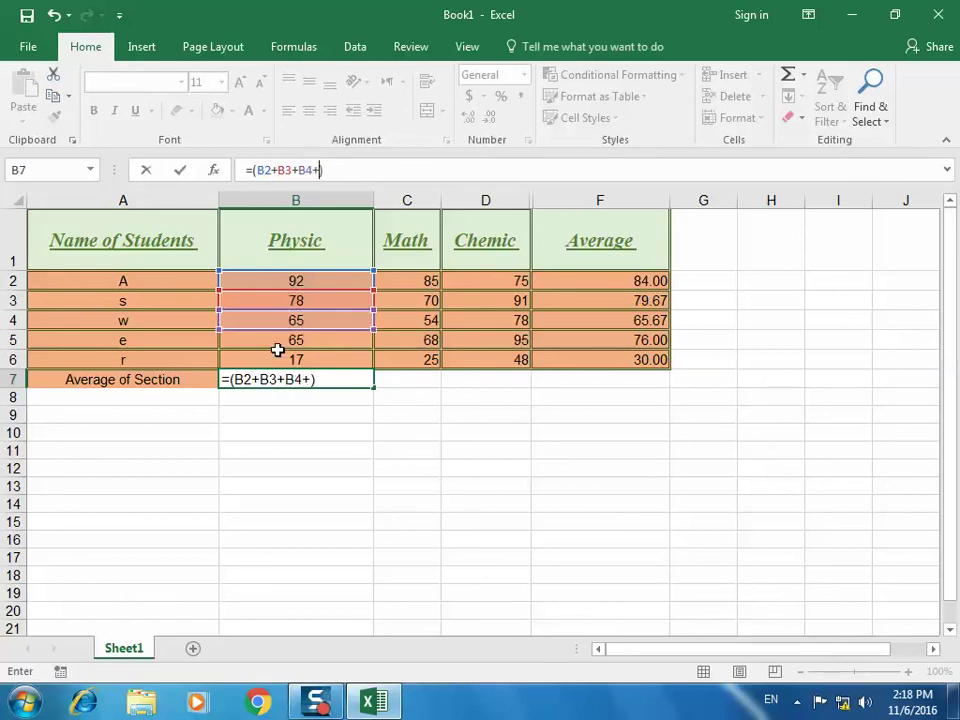
left_click(279, 340)
type("+")
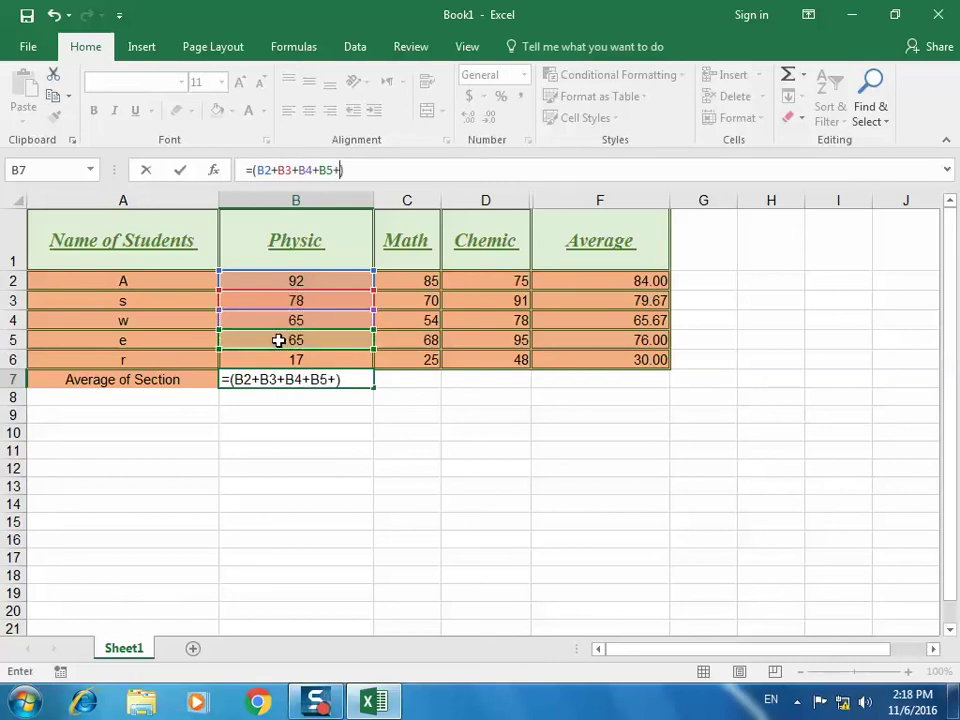
left_click(299, 362)
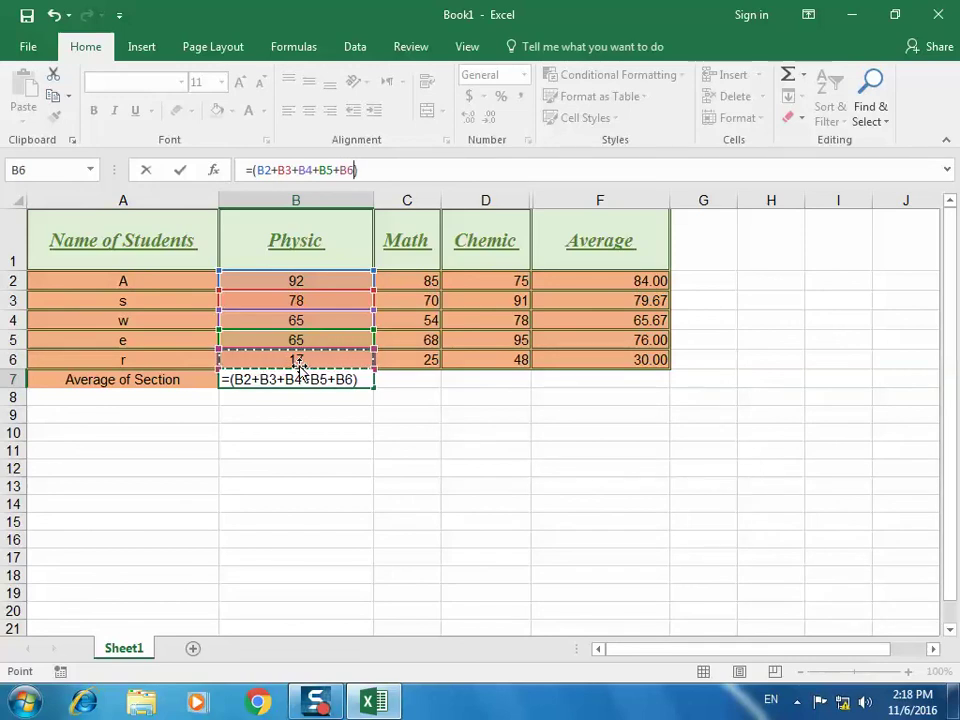
Remove a stray division sign and commit =(B2+B3+B4+B5+B6), showing 317
key("Right")
key("Left")
key("End")
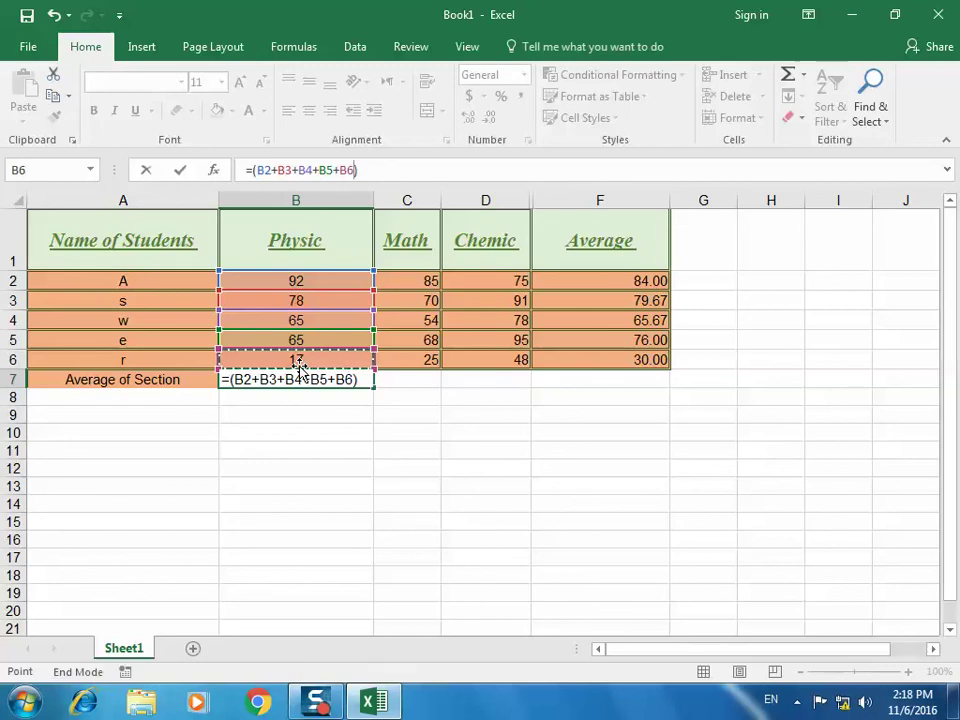
type("/")
key("BackSpace")
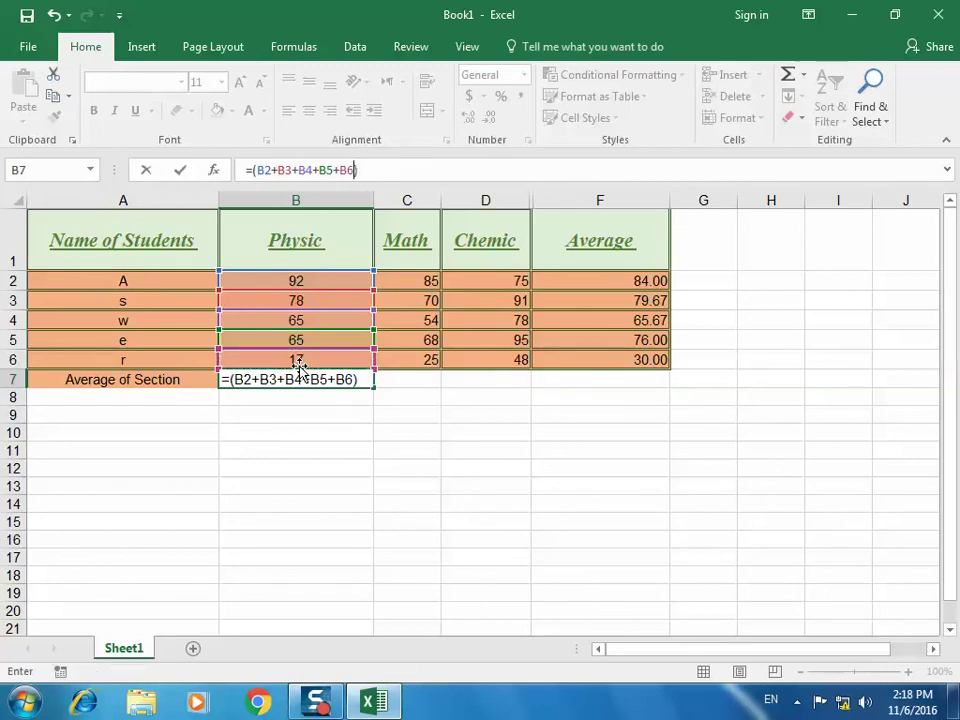
key("Right")
key("Left")
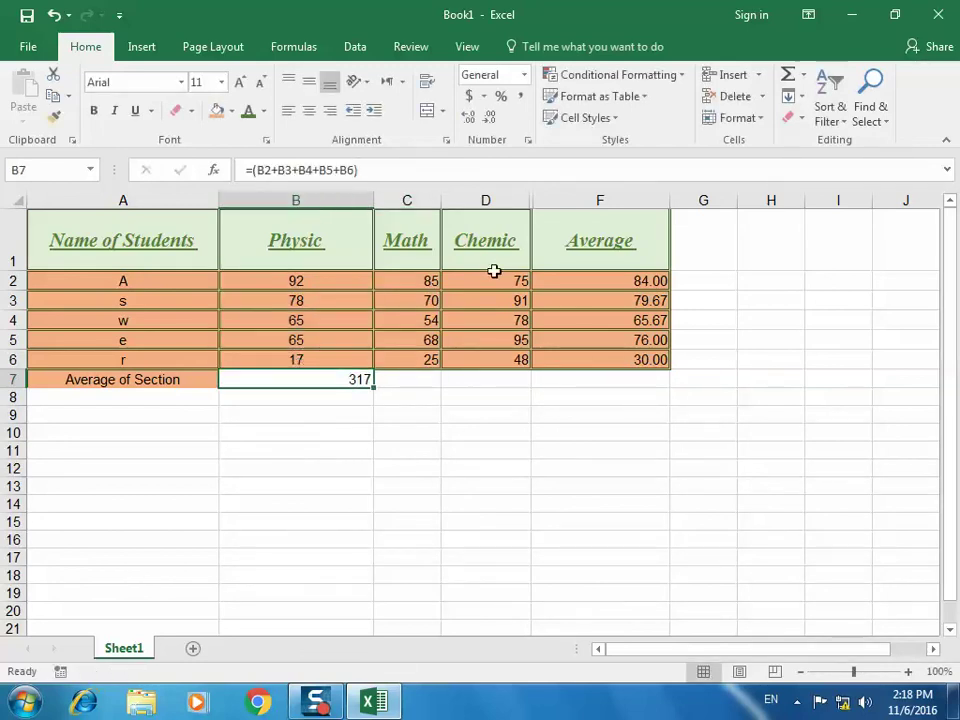
Edit B7's formula, drop a mistaken /3 divisor and accept Excel's suggested correction
left_click(377, 170)
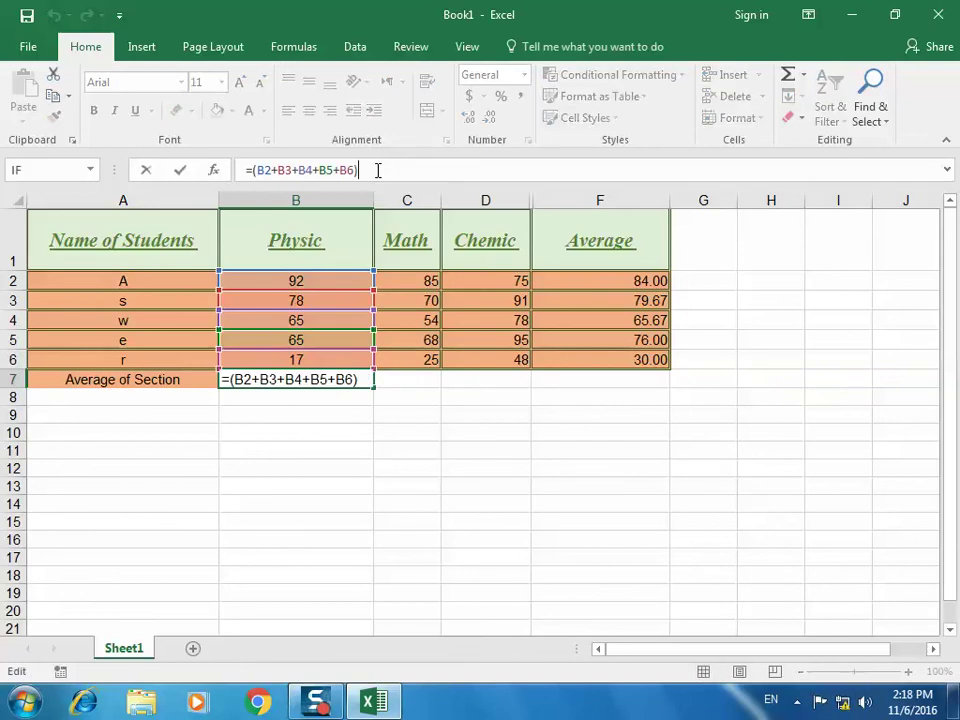
type("/3")
key("BackSpace")
key("Return")
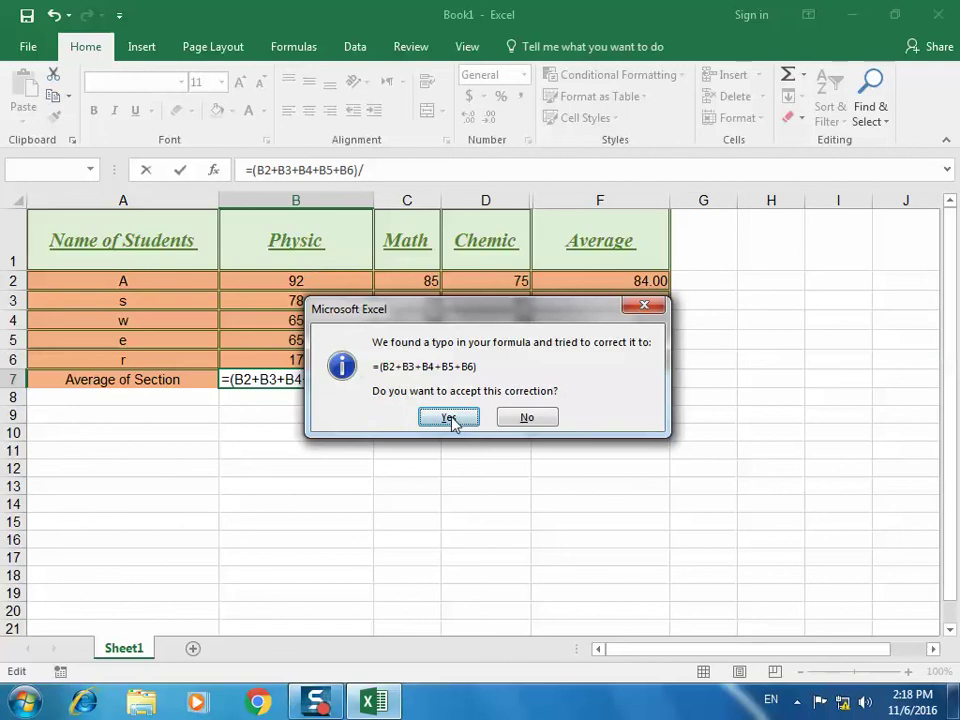
left_click(448, 417)
left_click(363, 377)
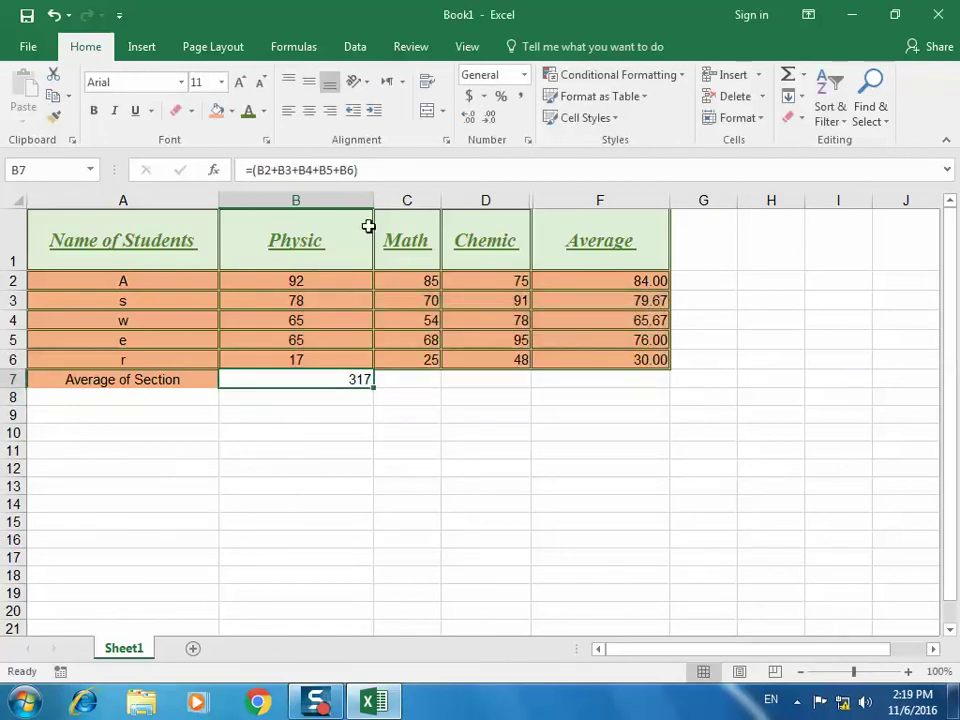
Append /5 so B7 reads =(B2+B3+B4+B5+B6)/5, averaging the Physic marks
left_click(364, 171)
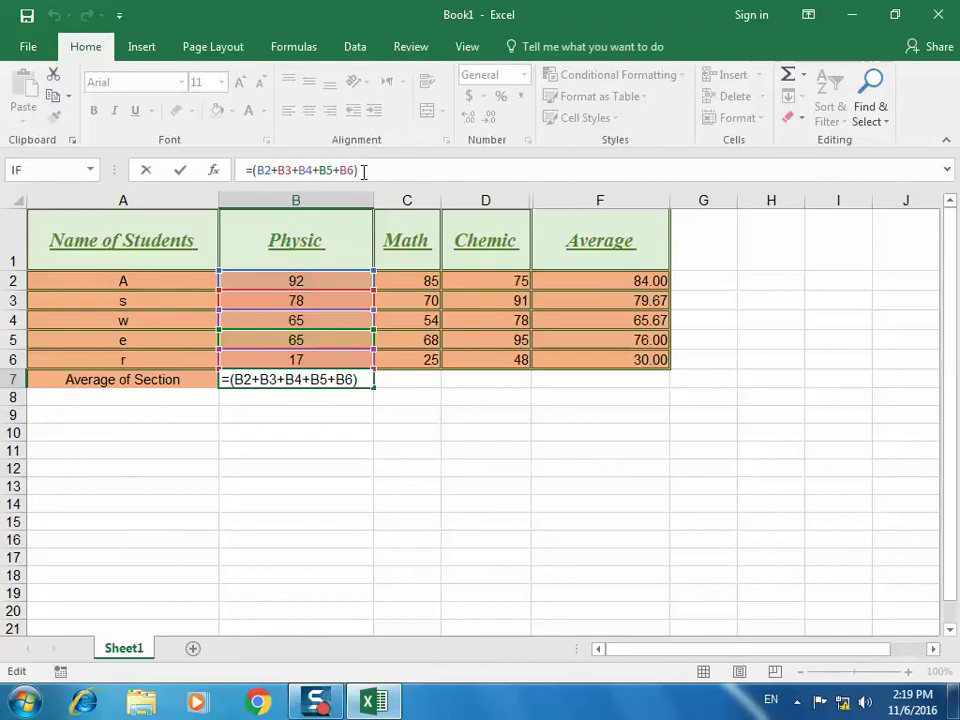
type("/")
type("5")
key("Return")
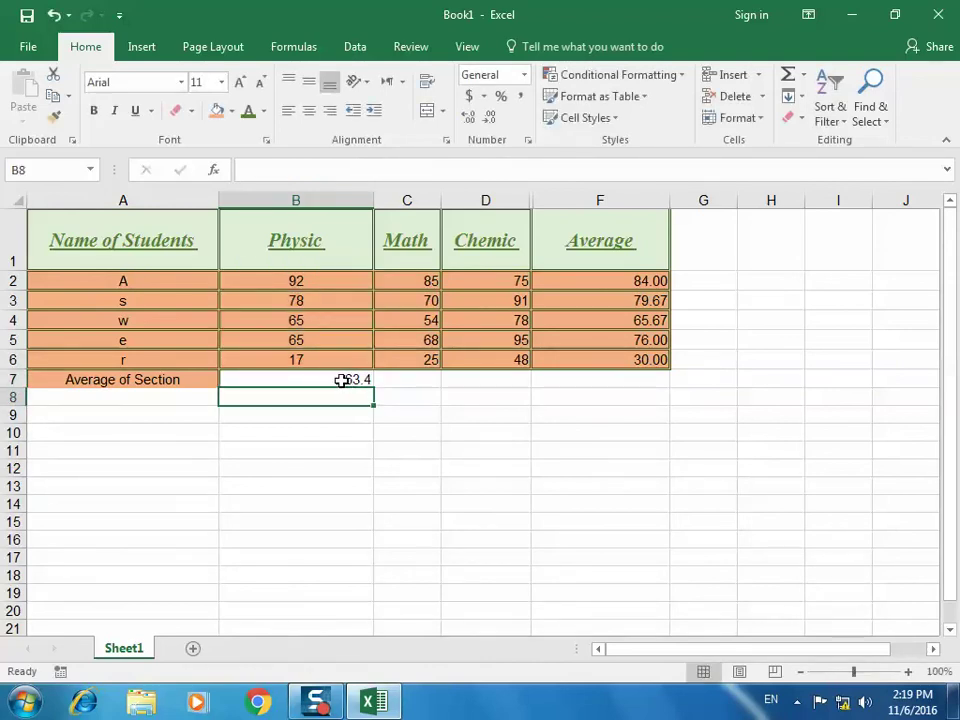
left_click(342, 380)
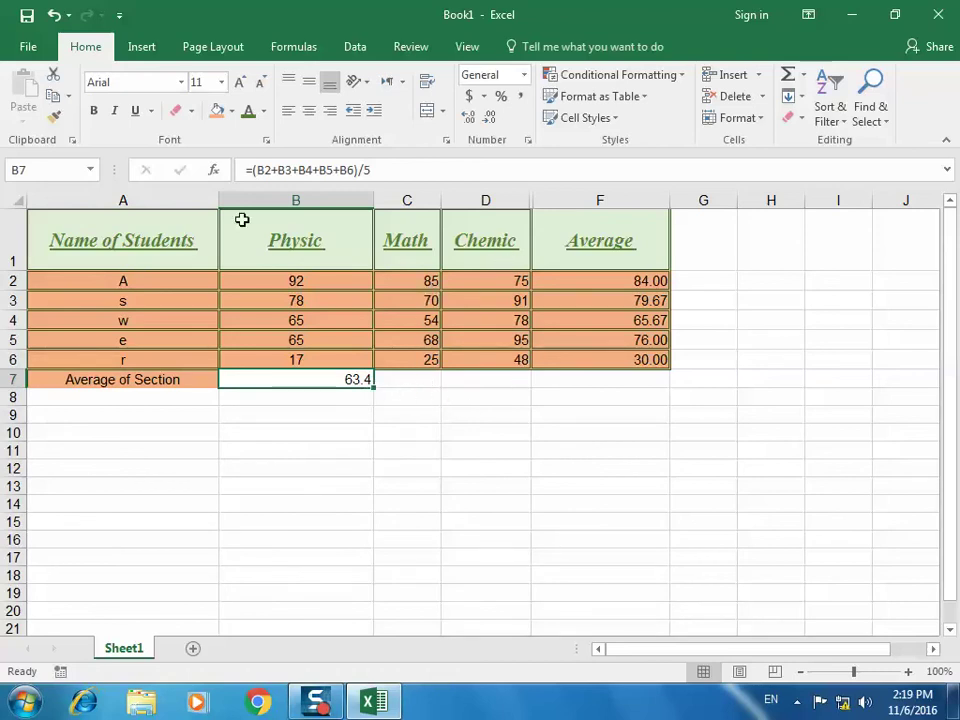
left_click(263, 170)
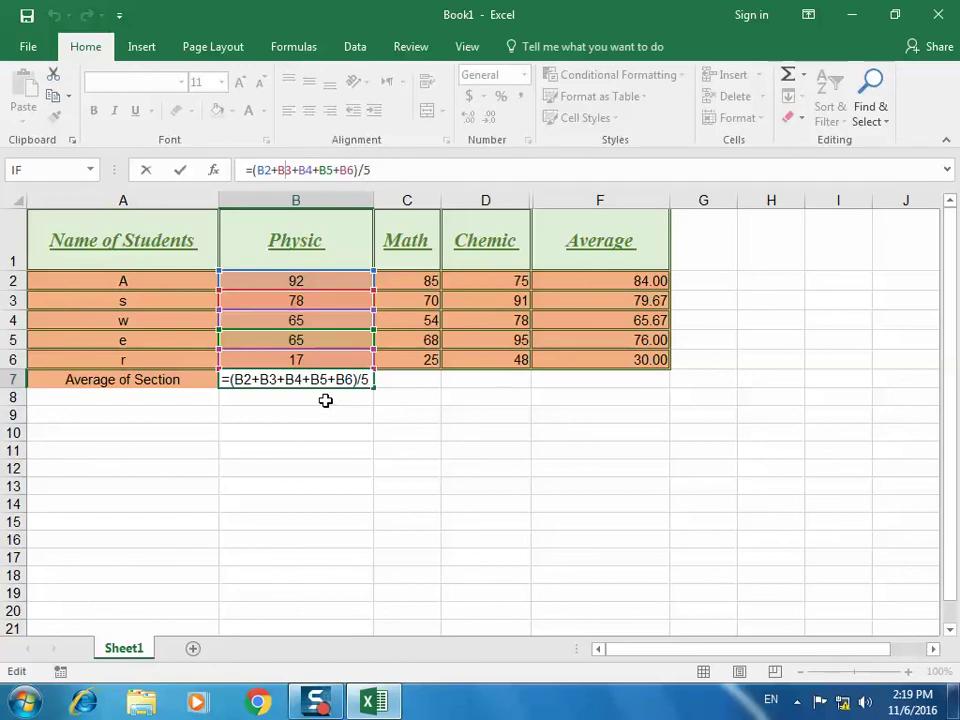
Confirm the B7 average and fill it right into C7, giving 60.4 for Math
key("ctrl+Return")
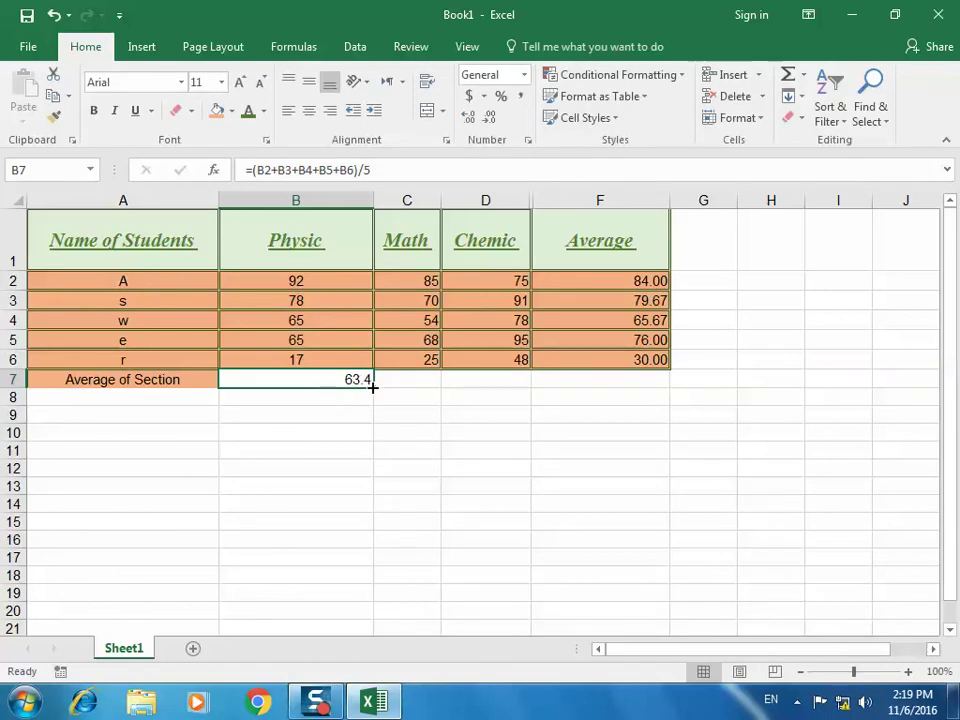
left_click_drag(372, 387, 383, 386)
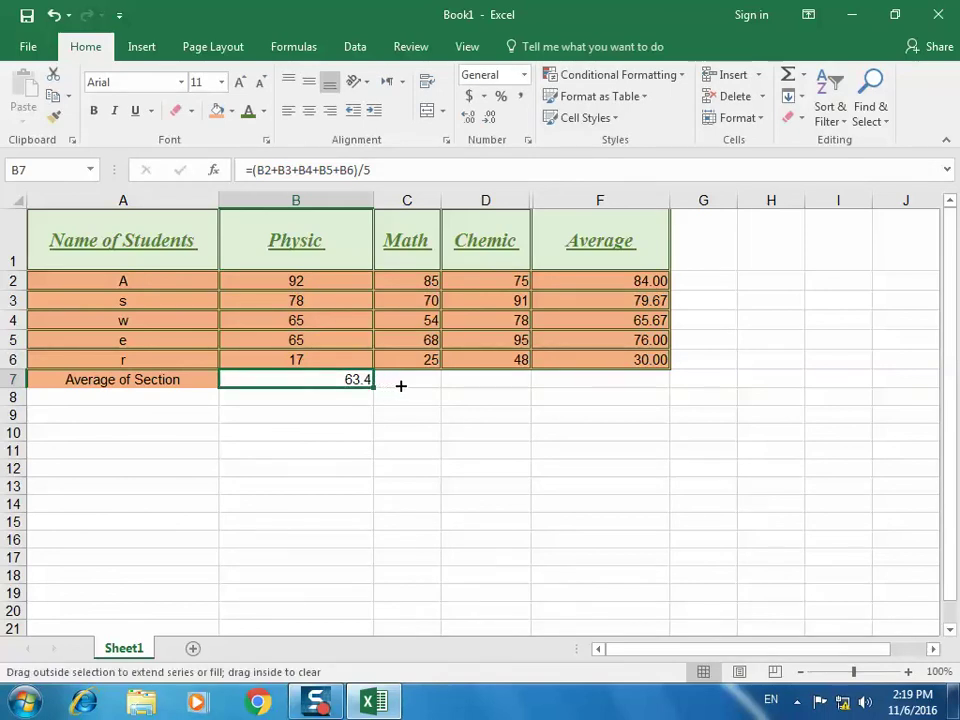
left_click_drag(388, 385, 421, 385)
left_click_drag(421, 384, 422, 384)
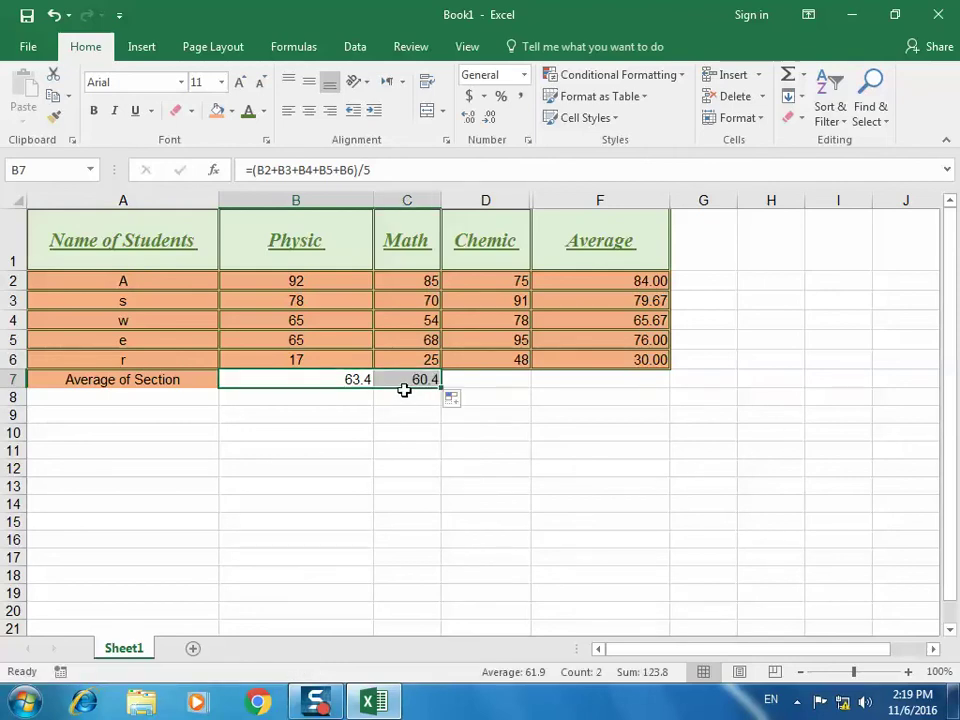
Fill the average from C7 into D7 for Chemic (77.4), then compare with F2's formula
left_click(381, 380)
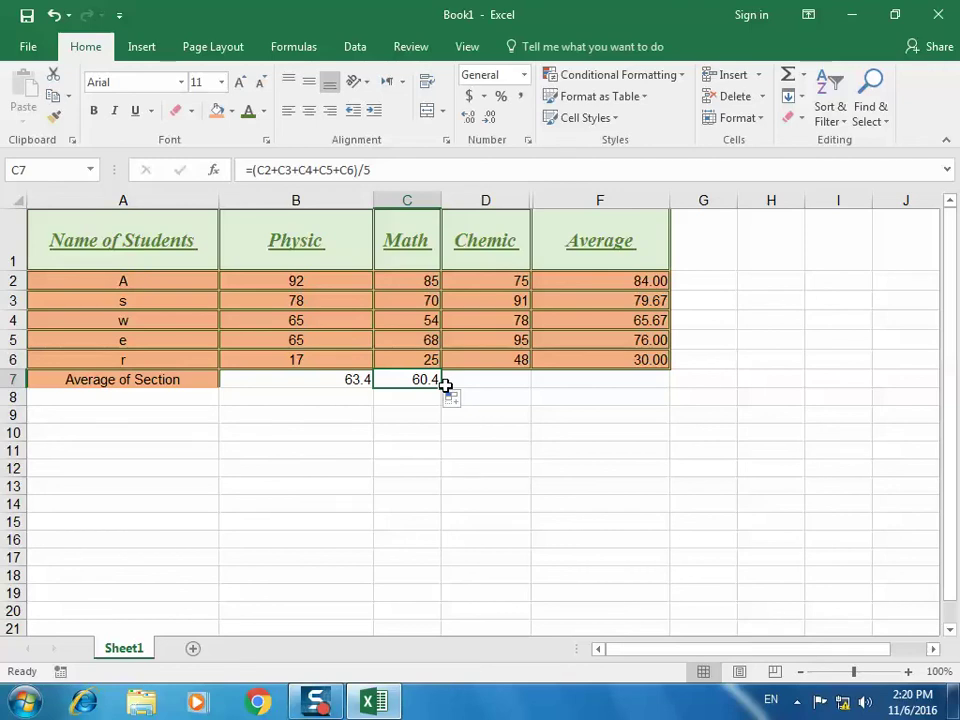
left_click_drag(445, 388, 531, 388)
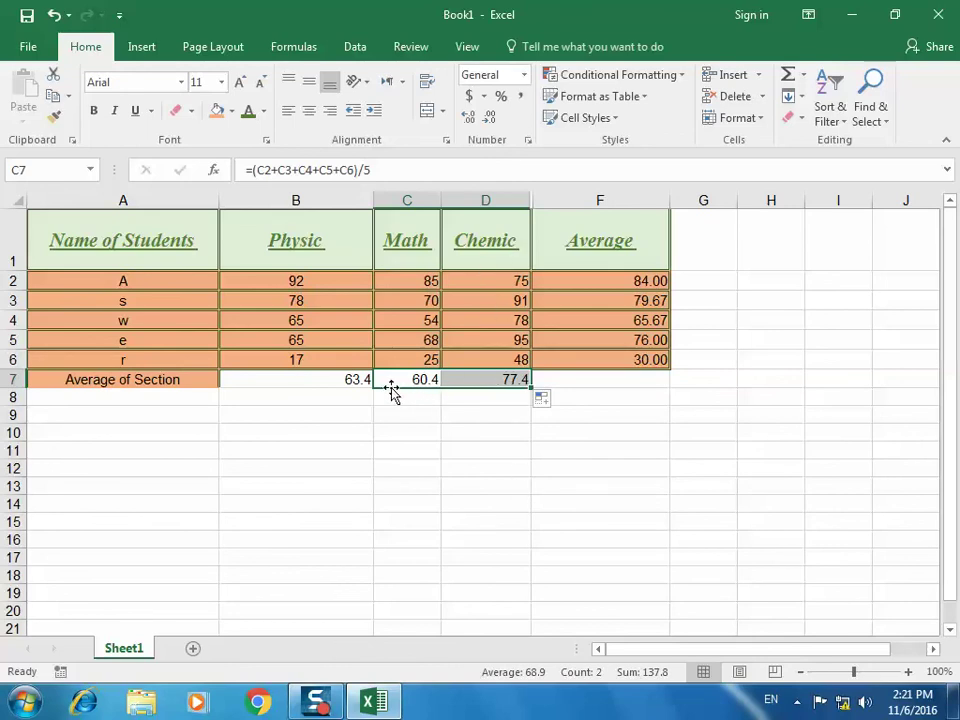
left_click(278, 378)
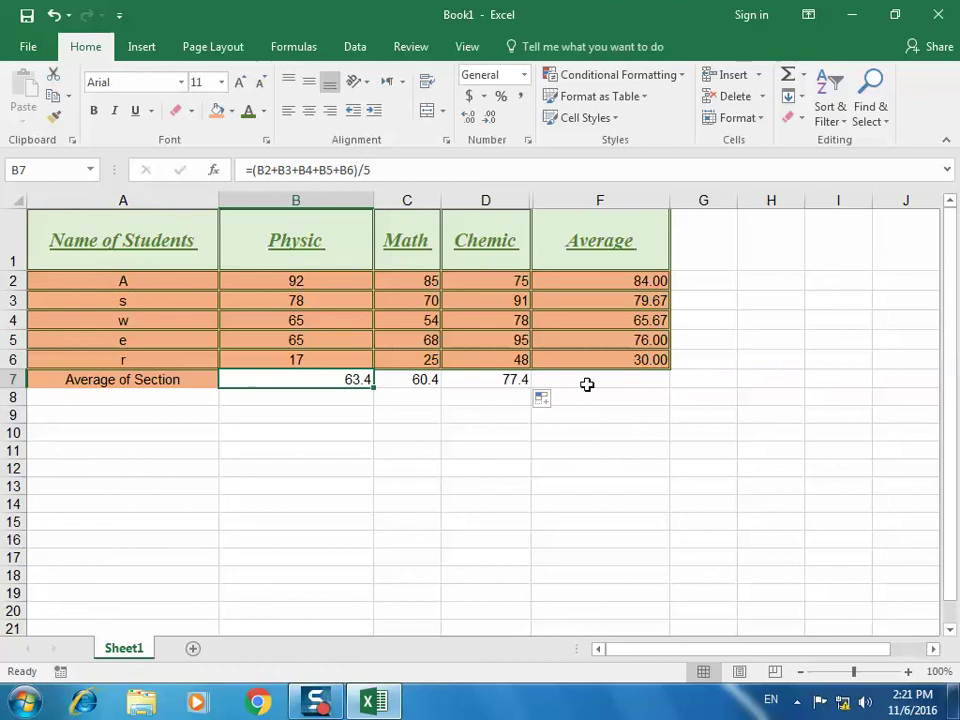
left_click(602, 277)
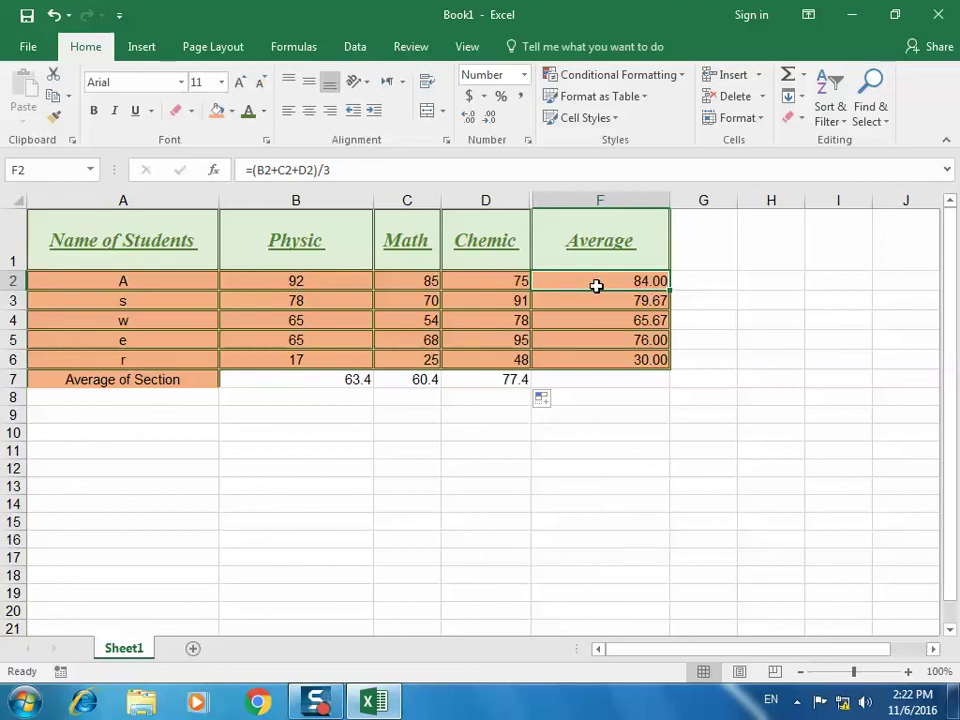
Check the section average formulas, then give the Average of Section row A7:D7 a gold fill
left_click(296, 381)
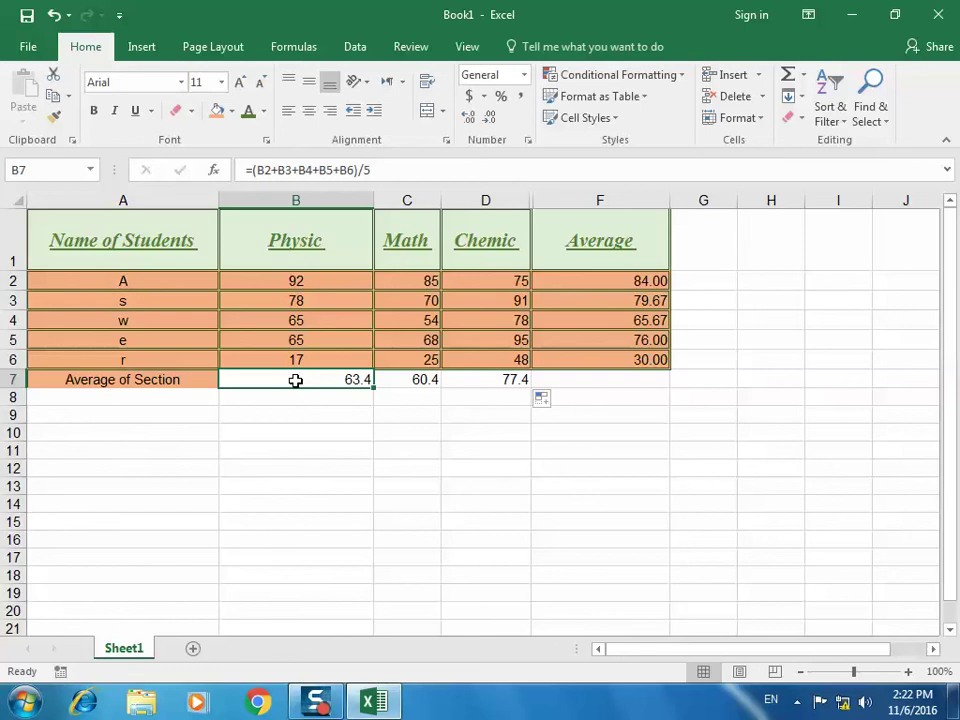
left_click(474, 383)
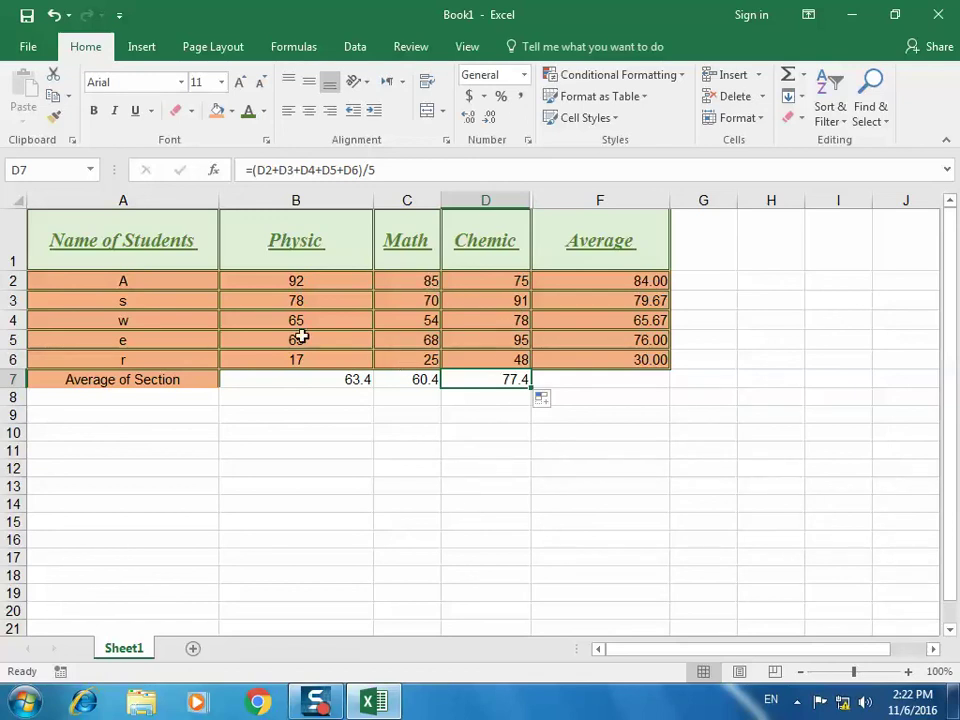
left_click(195, 380)
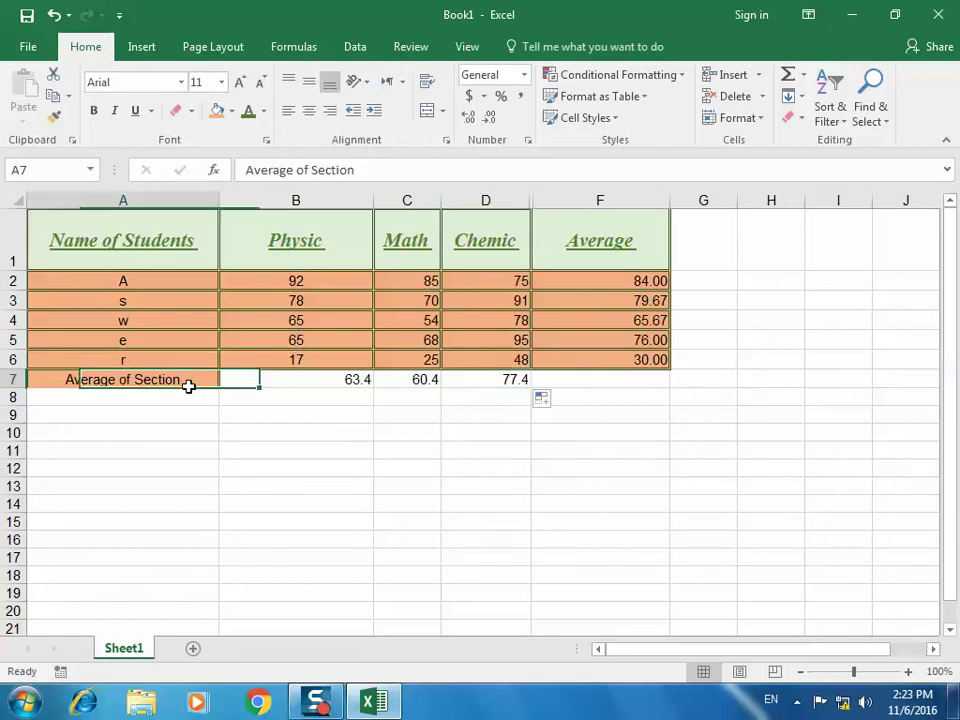
mouse_move(208, 377)
left_mouse_down()
mouse_move(512, 394)
mouse_move(516, 381)
left_mouse_up()
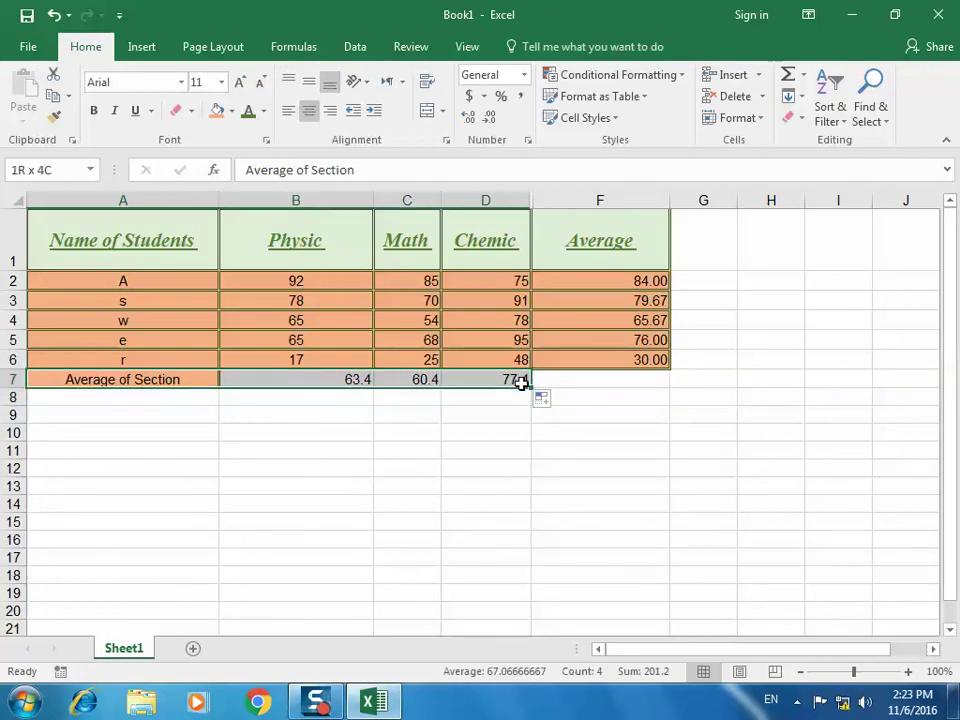
left_click(231, 111)
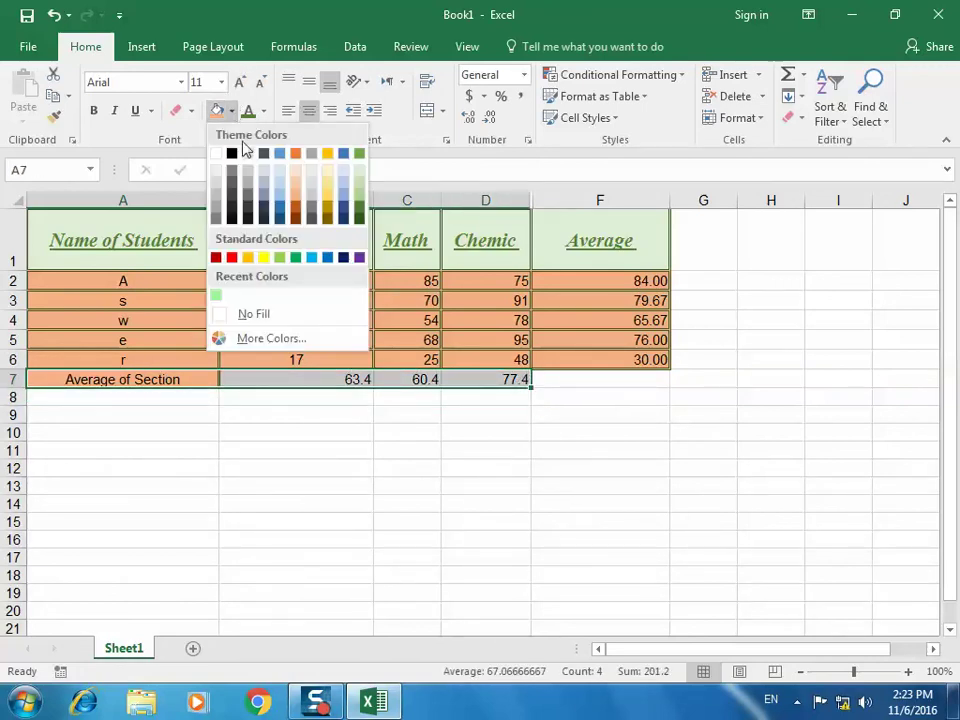
left_click(329, 206)
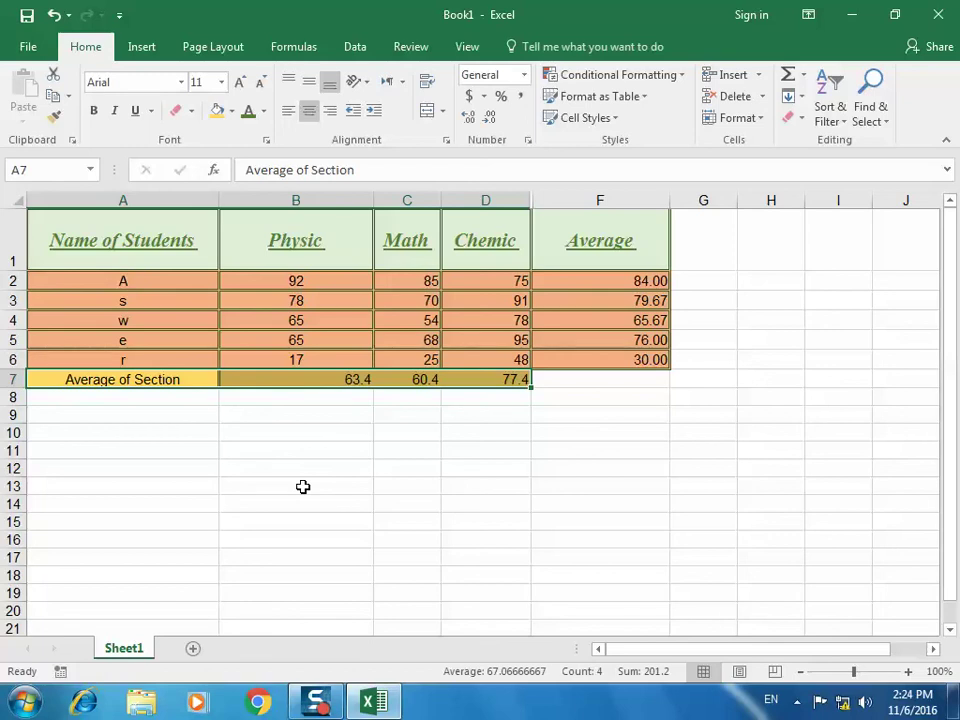
mouse_move(396, 411)
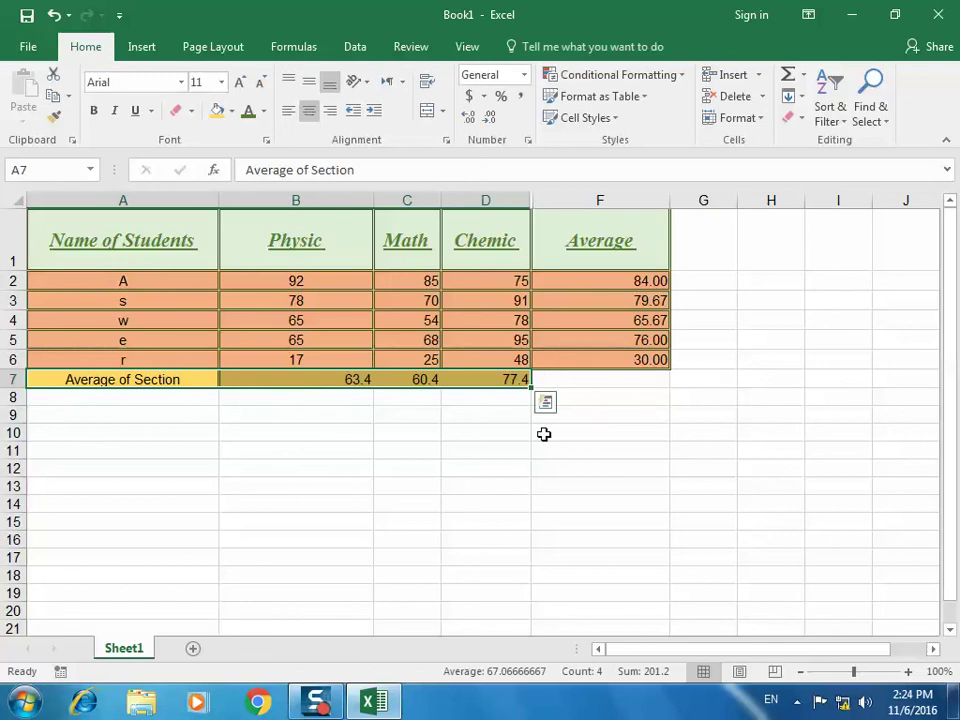
left_click(496, 402)
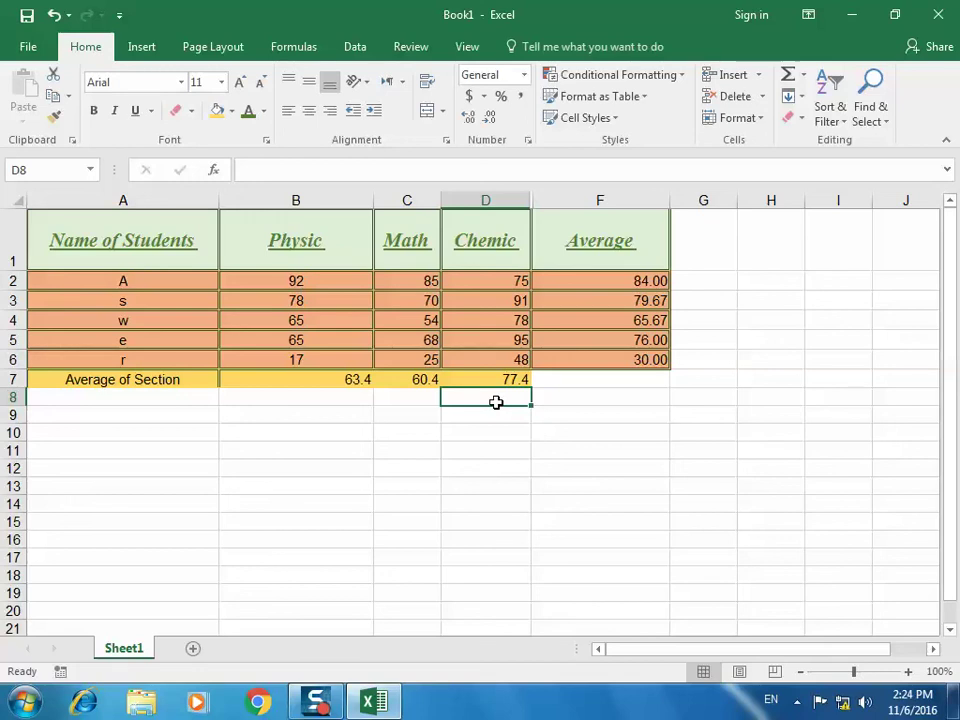
Add a new Sheet2 and enter the header Item in A1
scroll(496, 402, "down", 1)
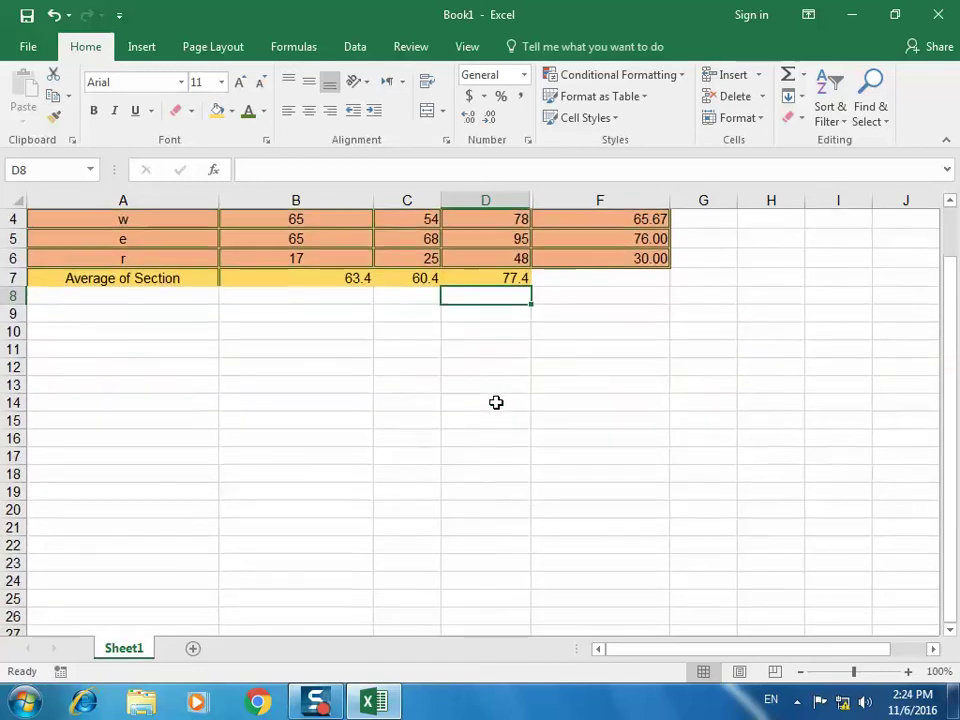
scroll(496, 402, "down", 1)
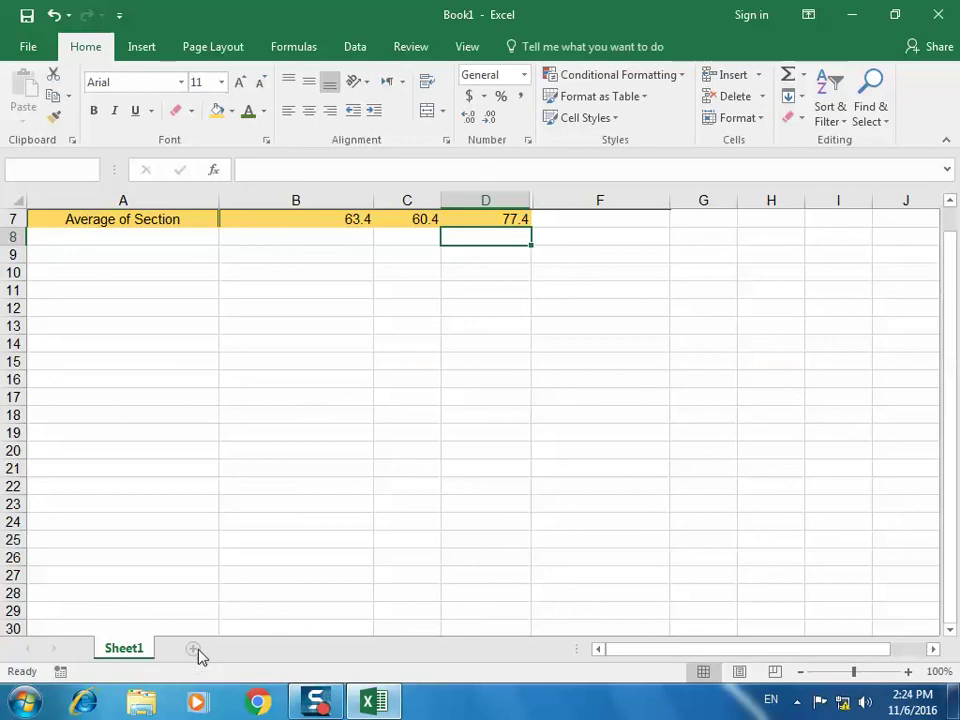
left_click(195, 652)
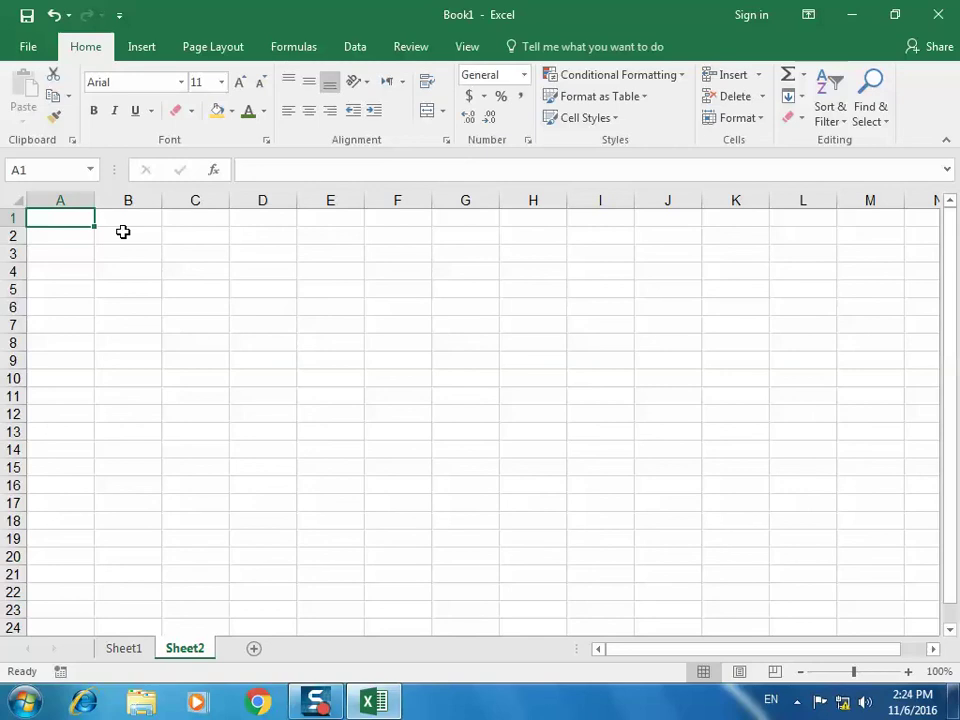
type("Item")
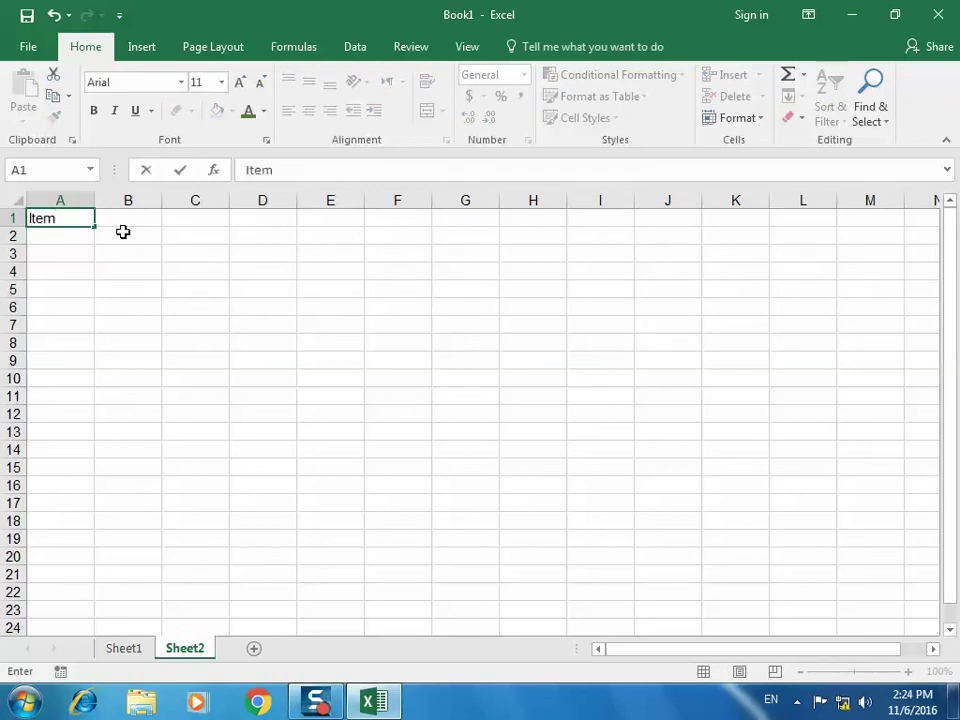
key("Tab")
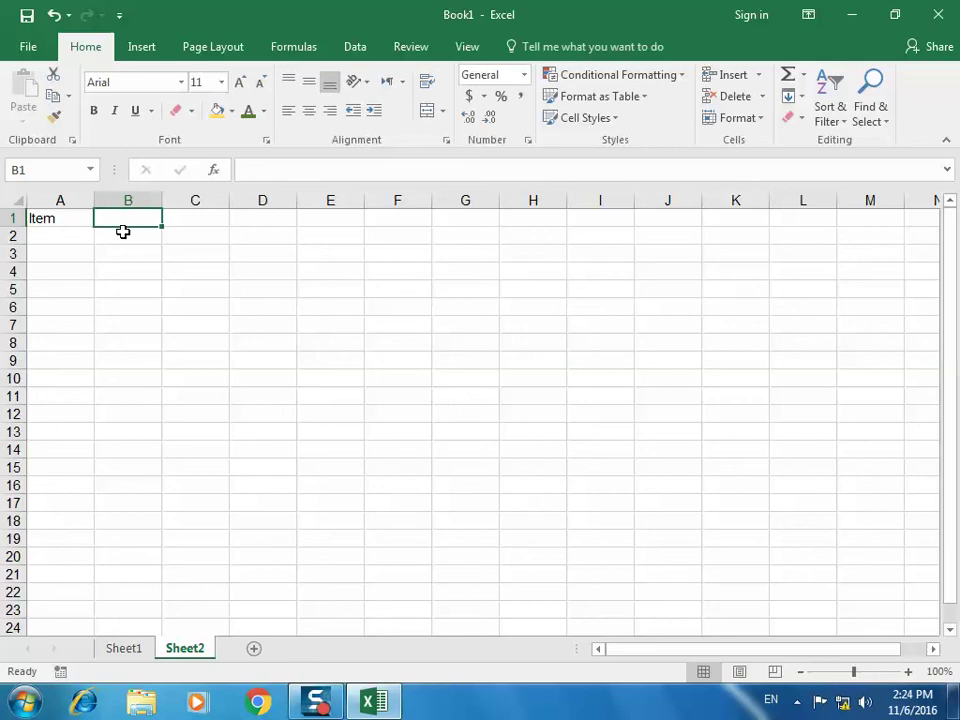
Enter the headers Price Per Unit, Quantity and total in B1:D1
type("Pric")
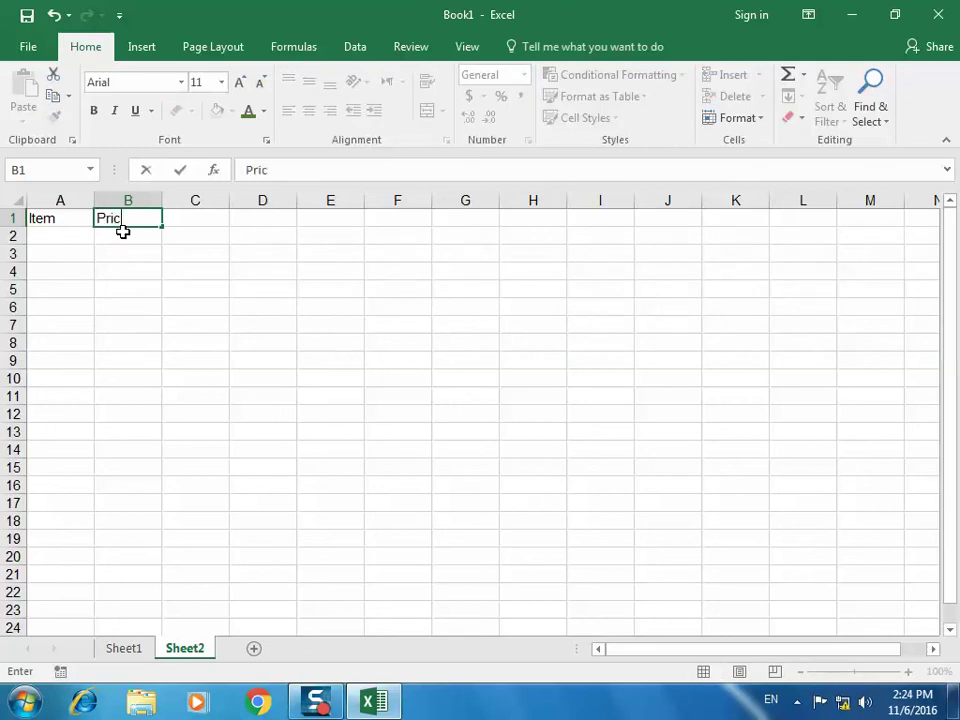
type("e P")
type("eer")
key("BackSpace")
type("Unit")
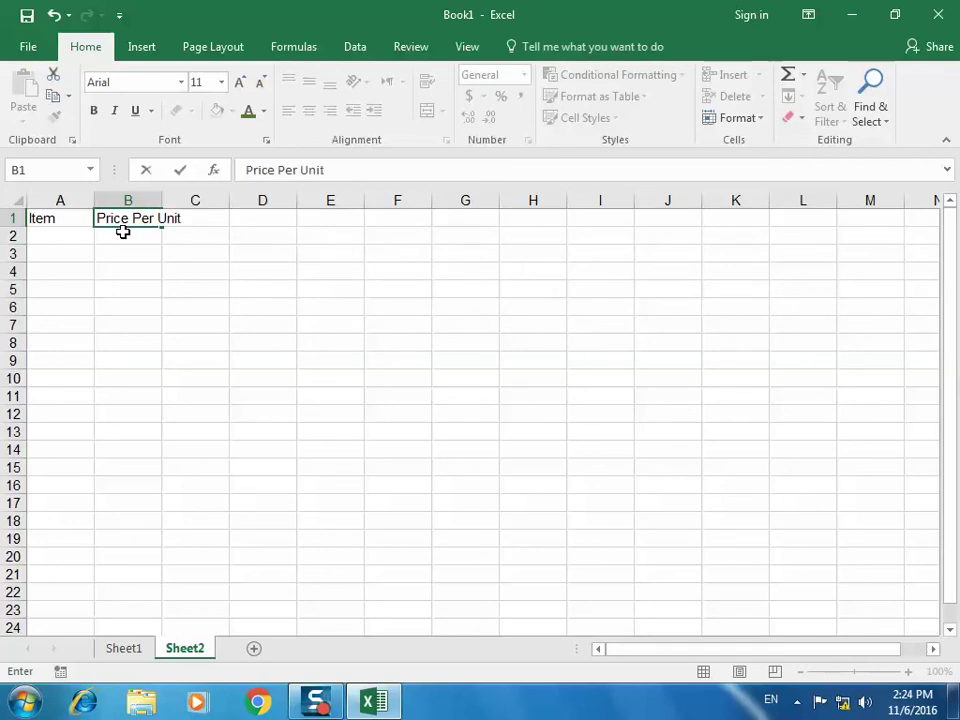
key("Tab")
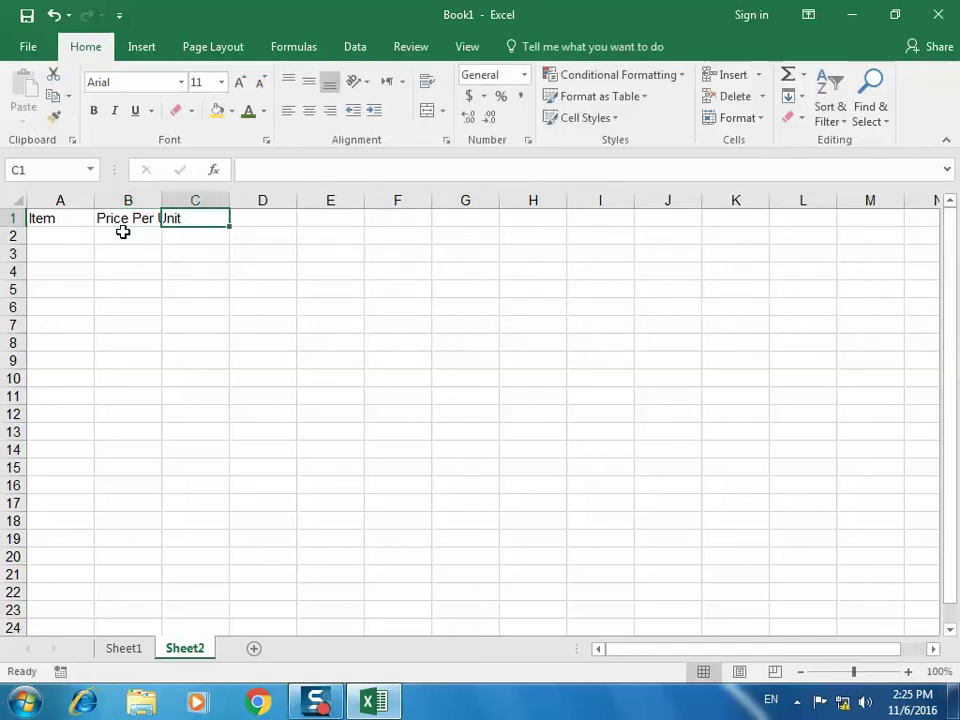
type("Q")
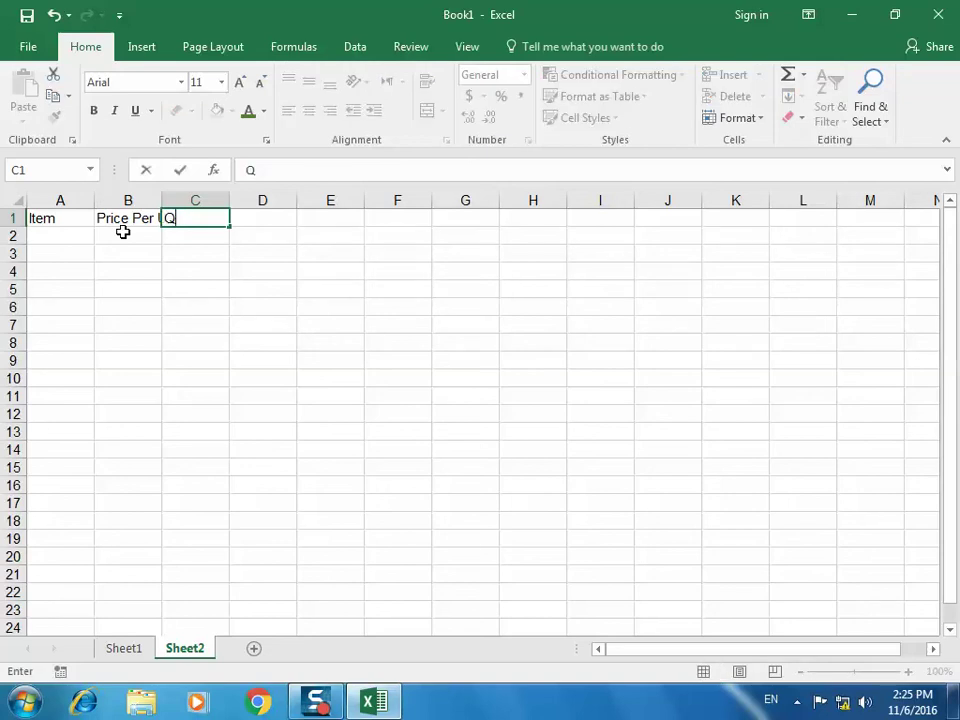
type("uantit")
type("y")
key("Tab")
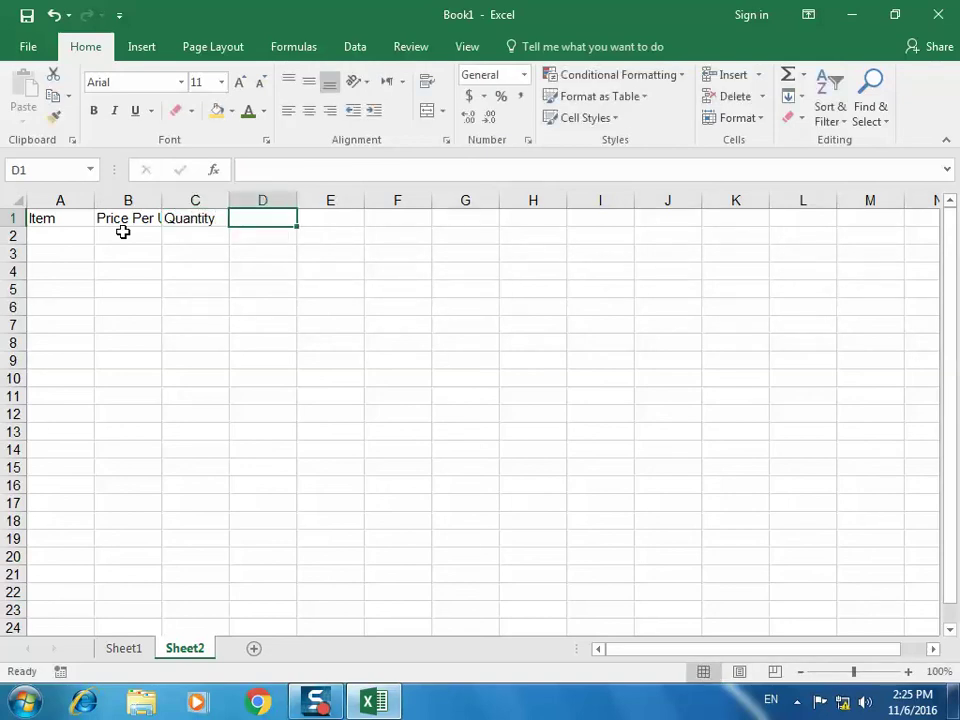
type("total")
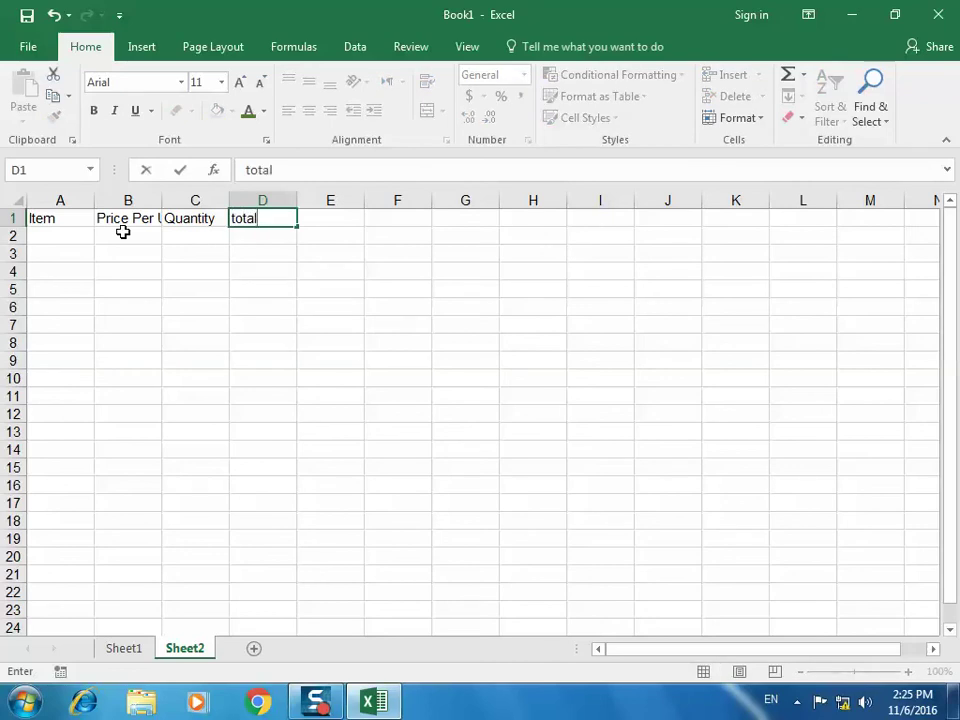
key("Left")
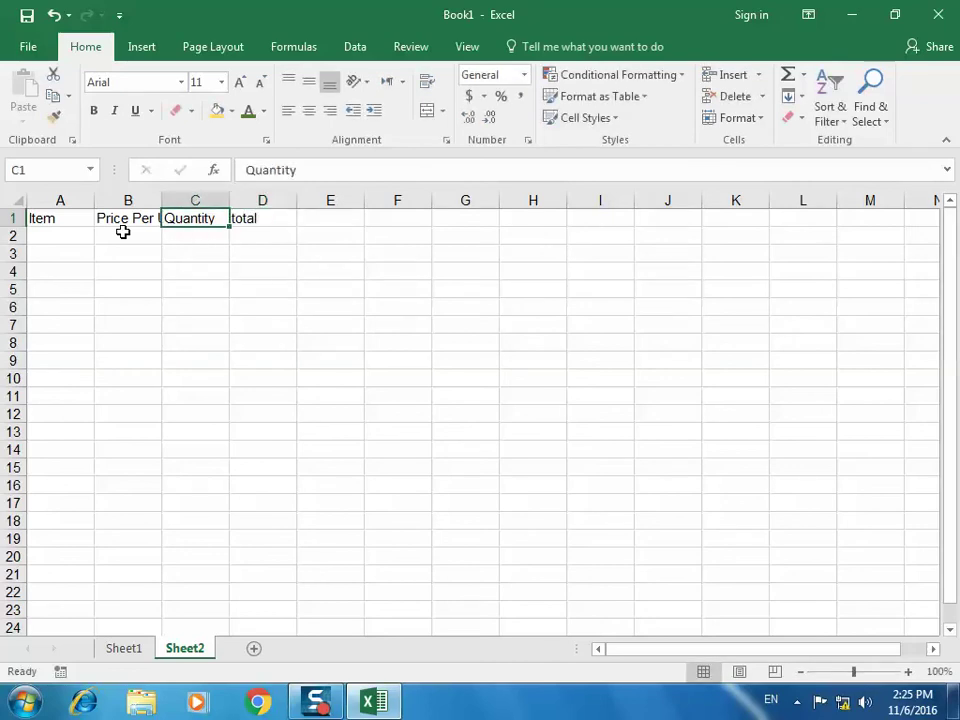
key("Right")
key("Left")
key("Left")
key("Left")
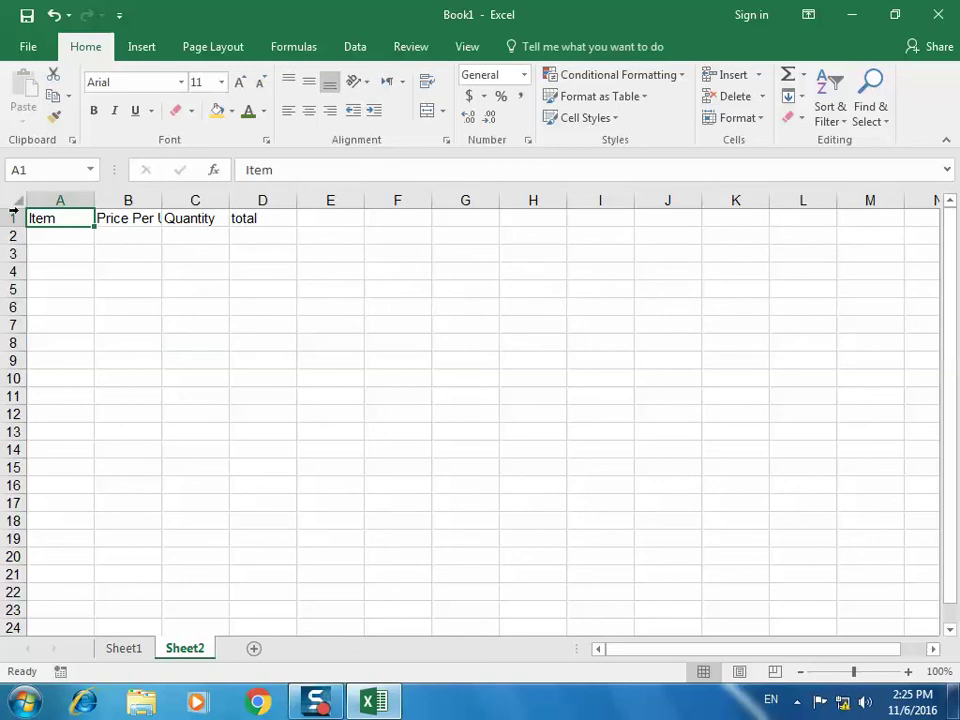
Insert a blank row above the headers and apply All Borders to A2:D9
right_click(14, 218)
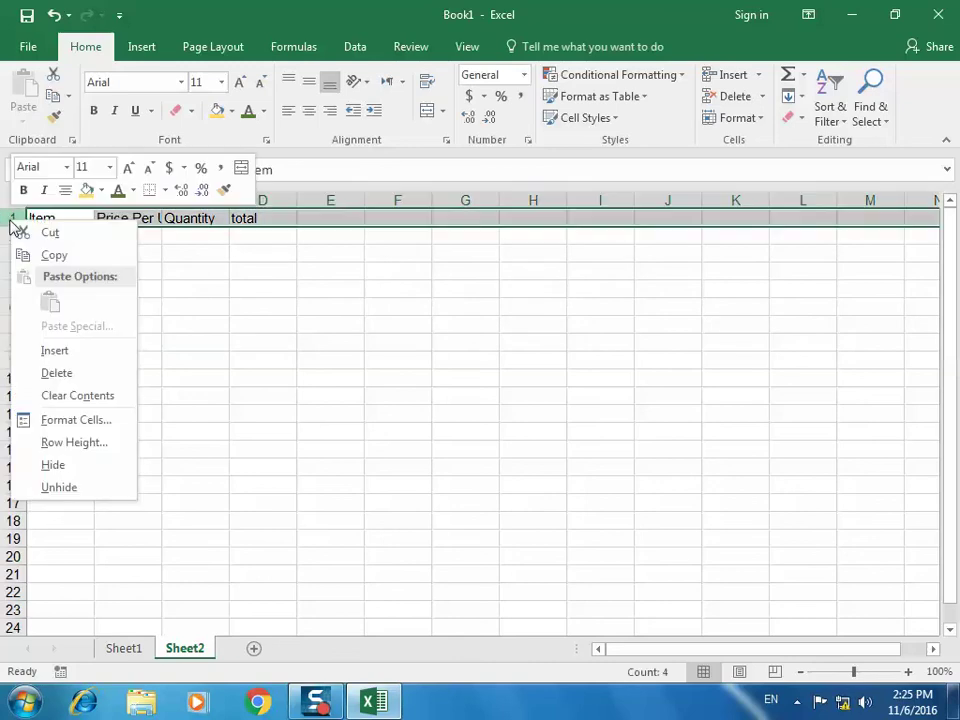
left_click(78, 352)
left_click(61, 253)
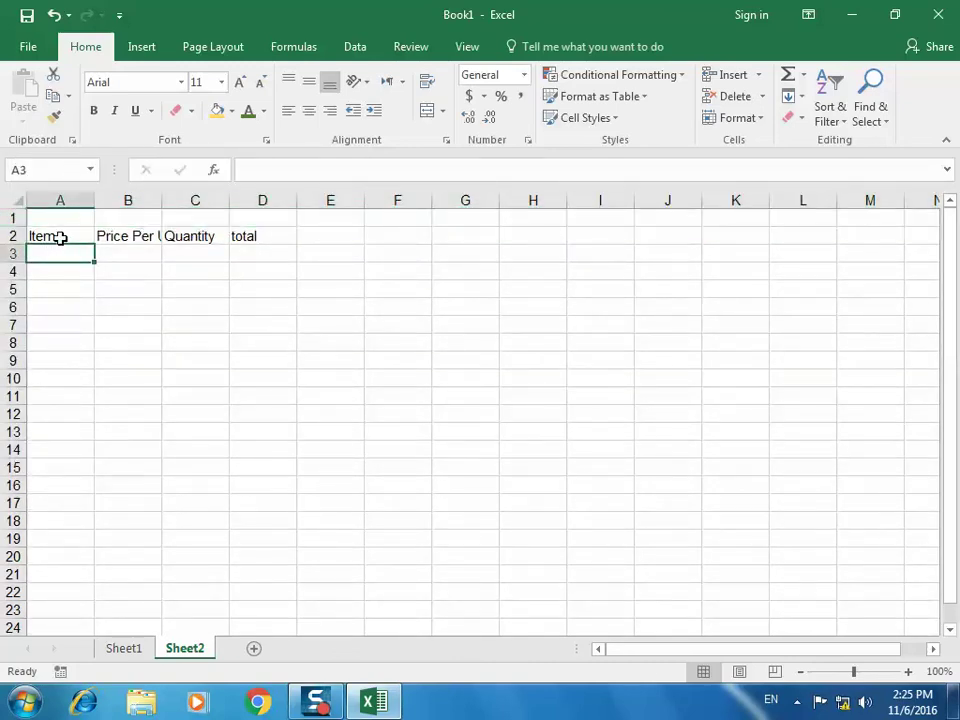
mouse_move(60, 238)
left_mouse_down()
mouse_move(265, 303)
mouse_move(266, 356)
left_mouse_up()
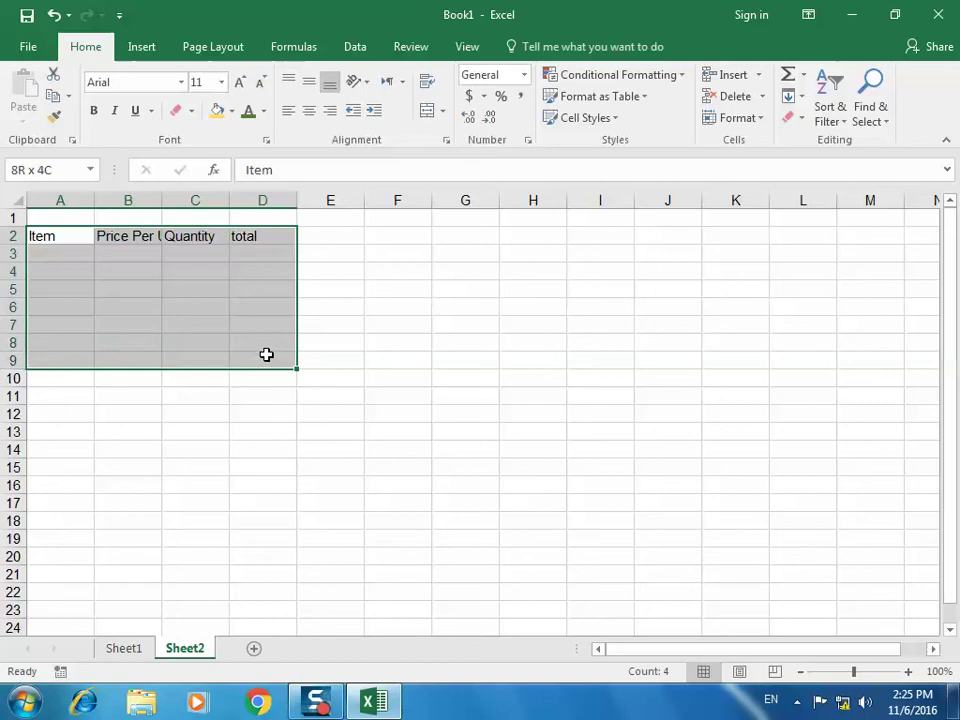
left_click(191, 110)
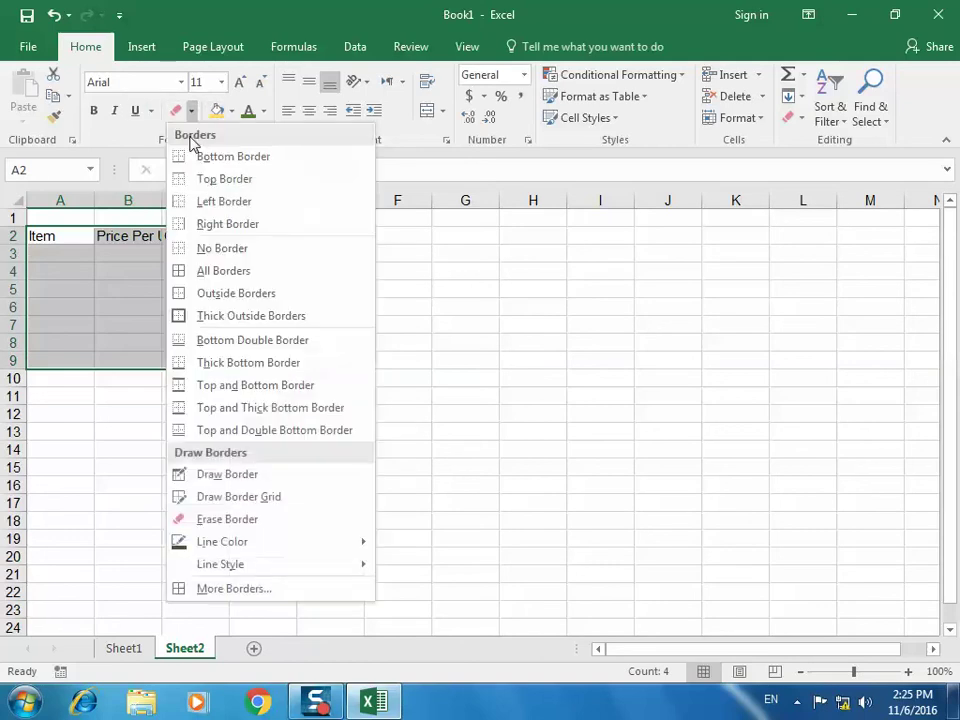
left_click(204, 272)
Fill the header row A2:D2 yellow
left_click(98, 238)
left_click_drag(85, 238, 252, 242)
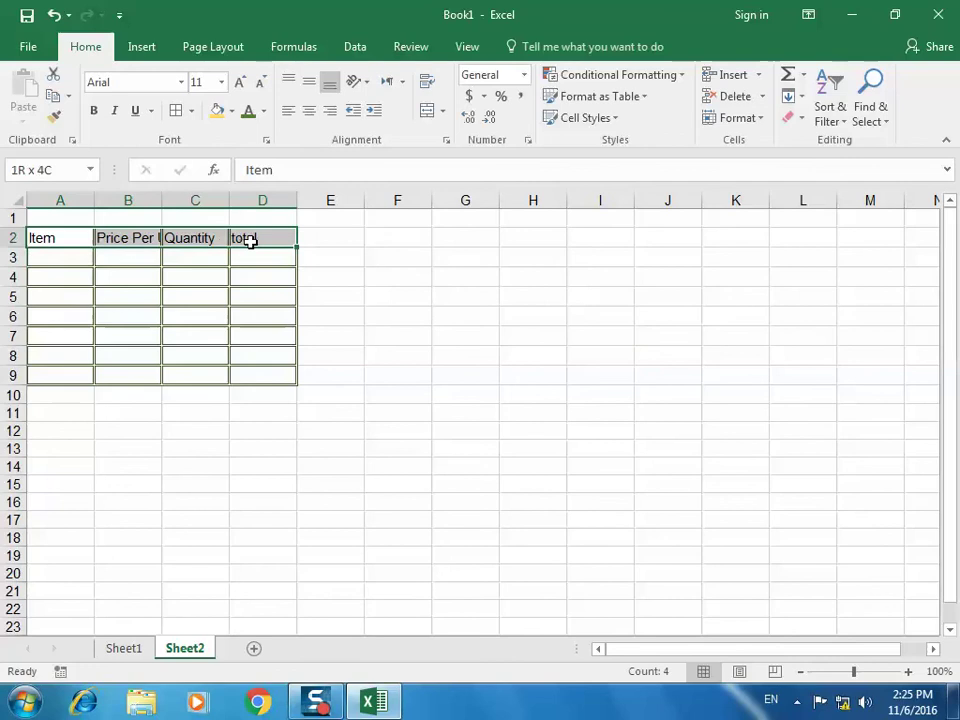
left_click(217, 110)
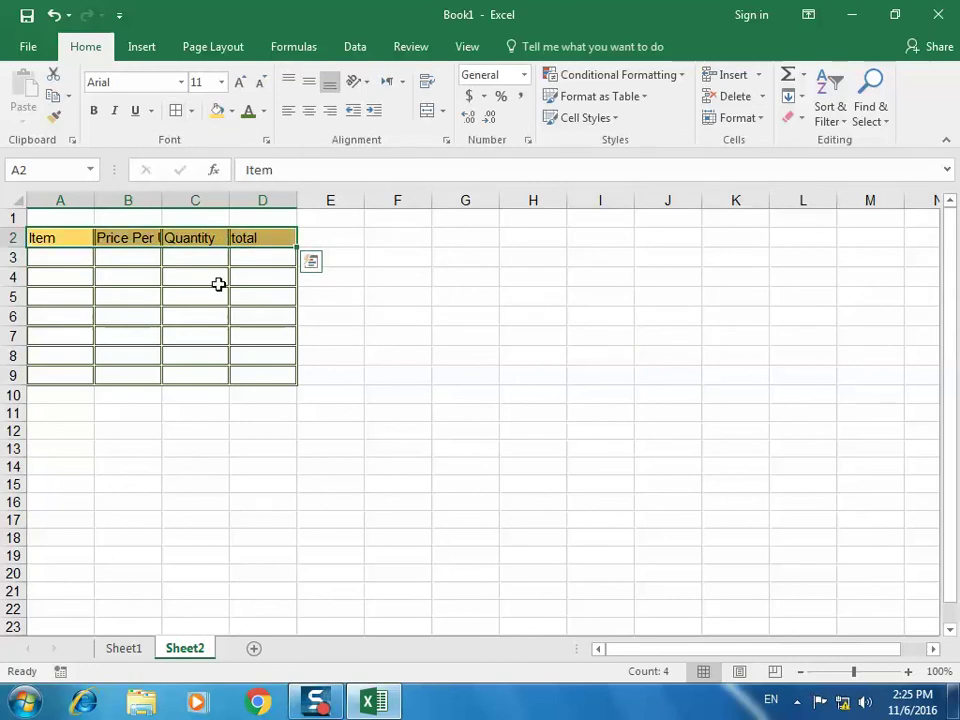
left_click(218, 280)
left_click(79, 261)
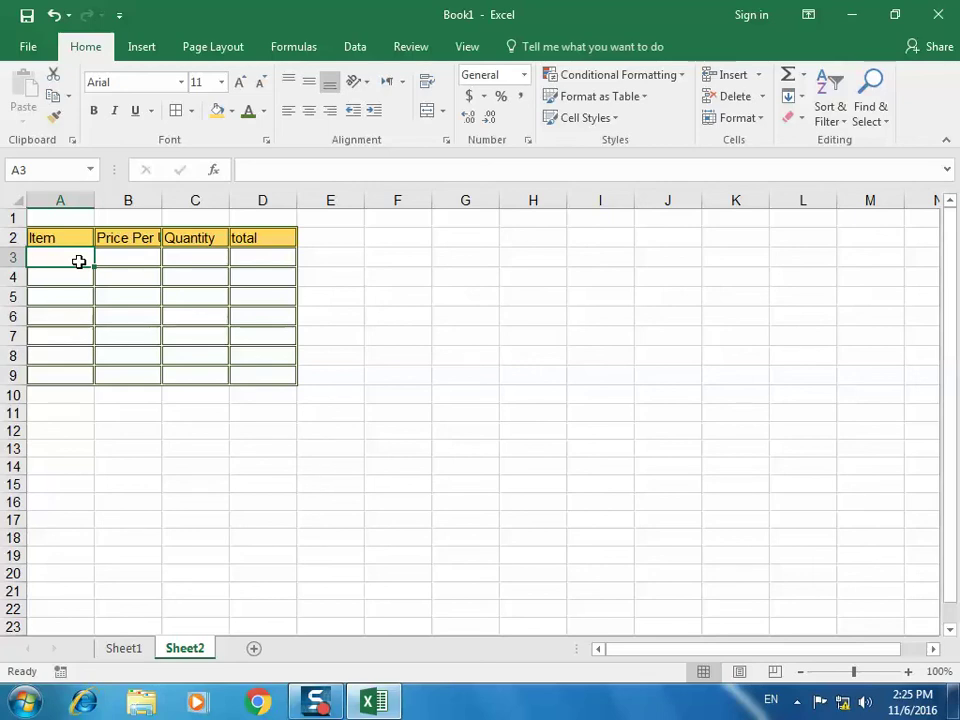
Enter Foul with price 2.5 and quantity 5 in row 3
type("Foul")
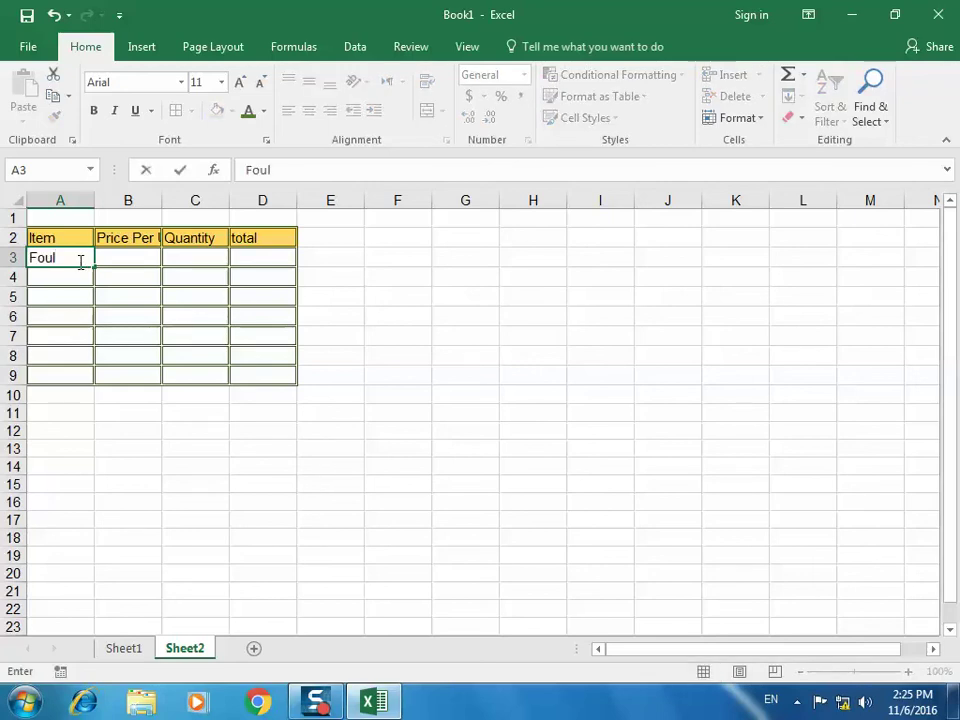
key("Tab")
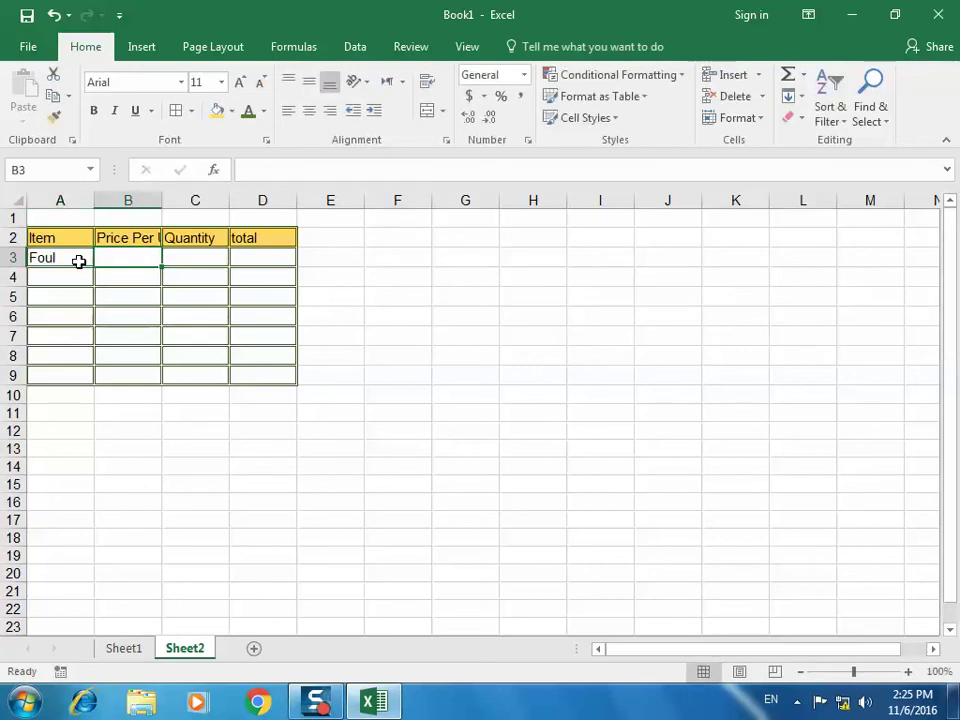
type("2.54")
key("BackSpace")
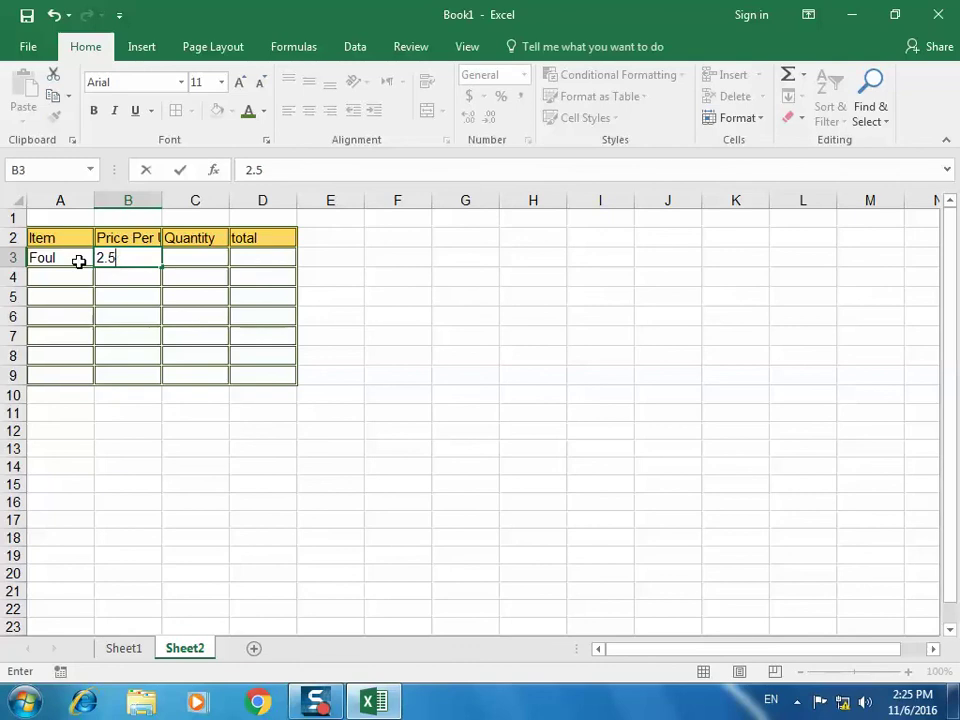
key("Tab")
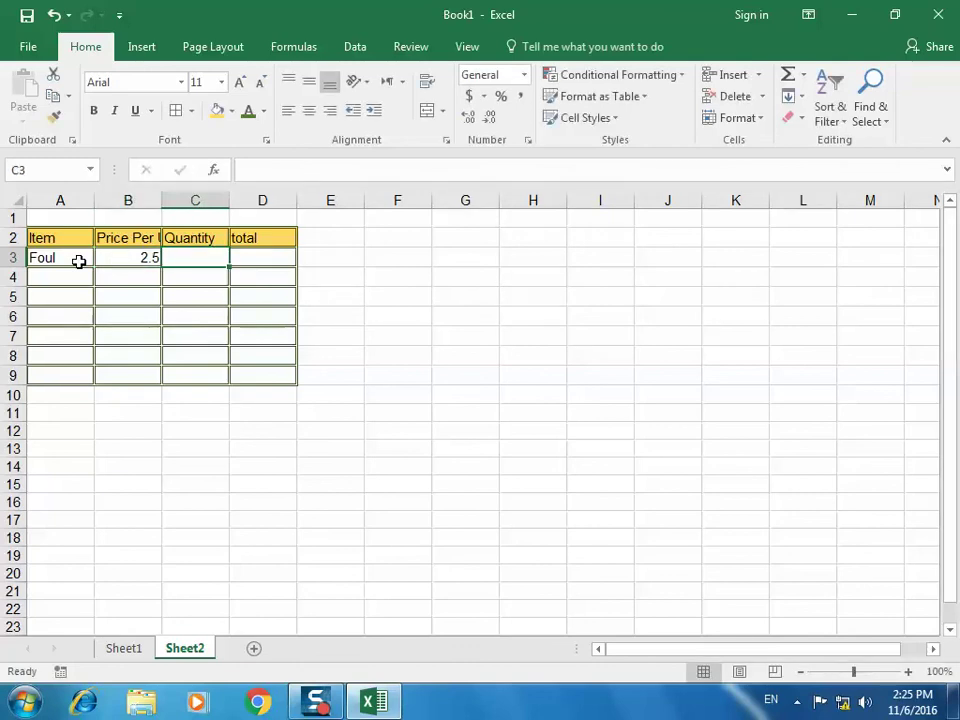
type("5")
key("Tab")
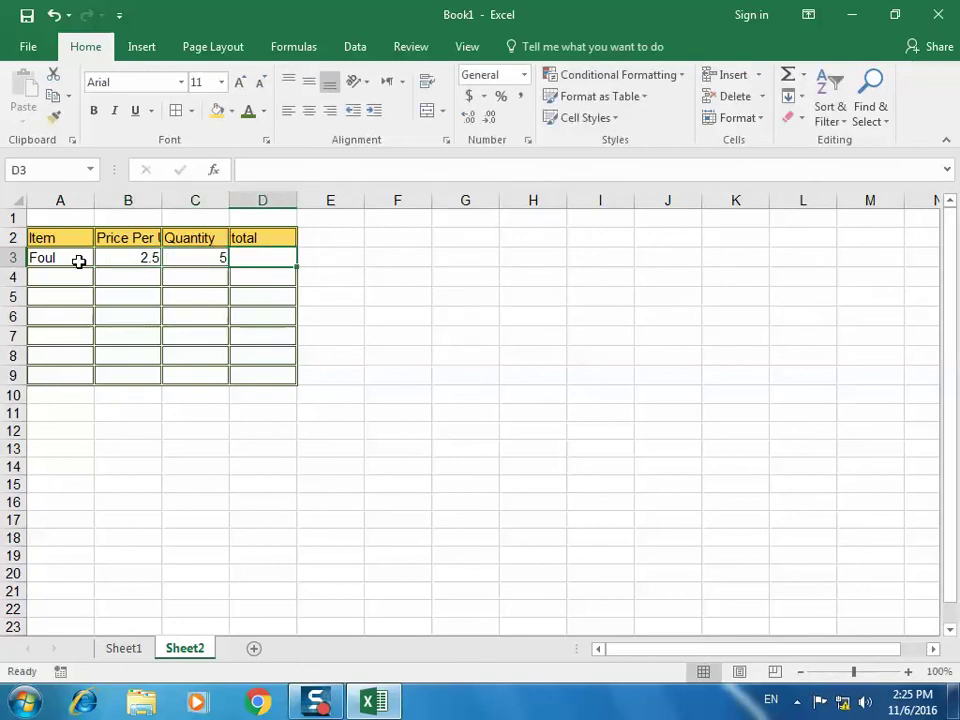
key("Return")
key("Left")
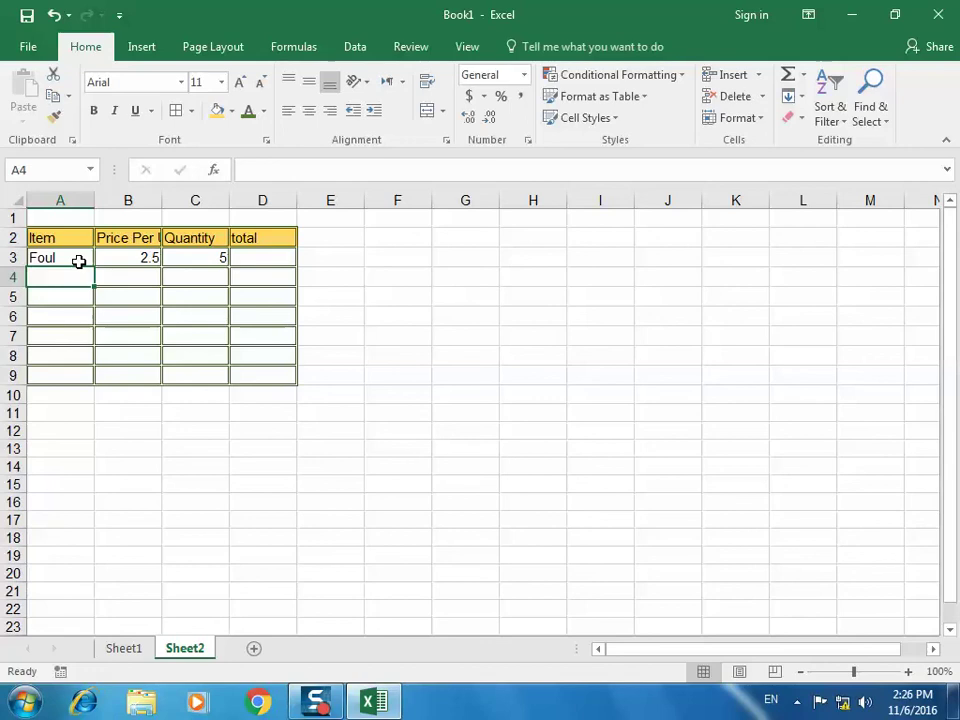
Enter water with price 1 and quantity 10 in row 4
type("wa")
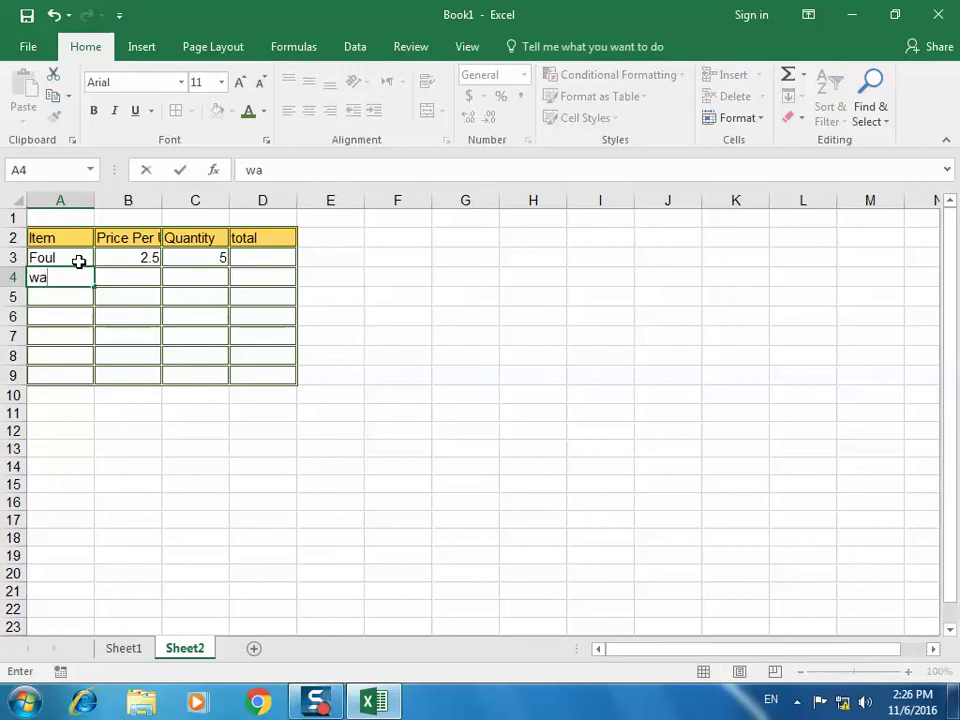
type("teer")
key("BackSpace")
key("BackSpace")
type("r")
key("Tab")
type("1")
key("Tab")
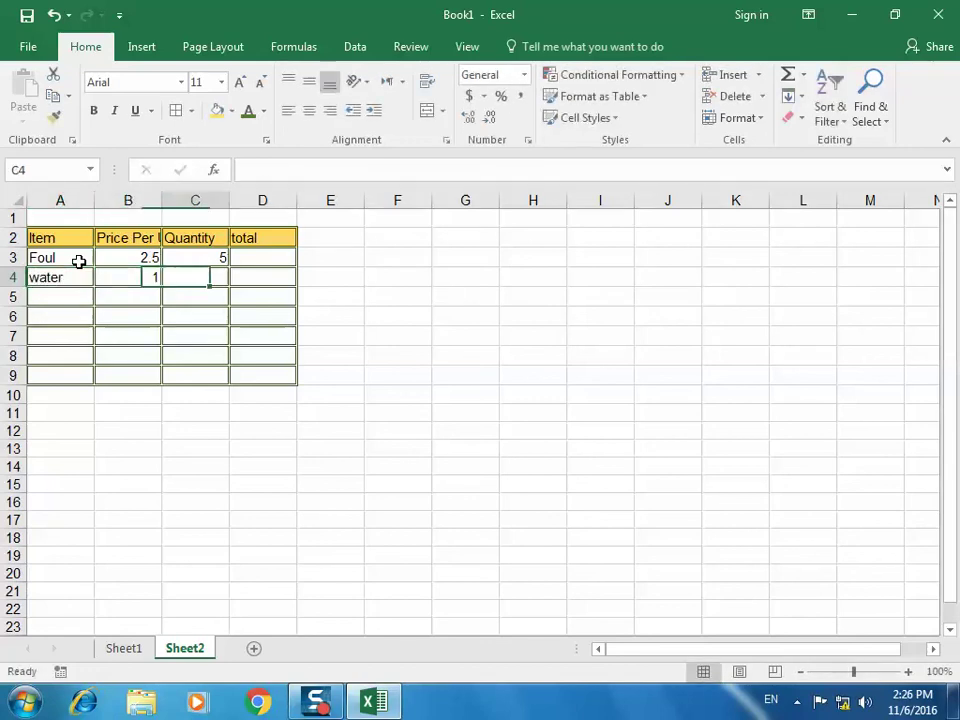
type("10")
key("Down")
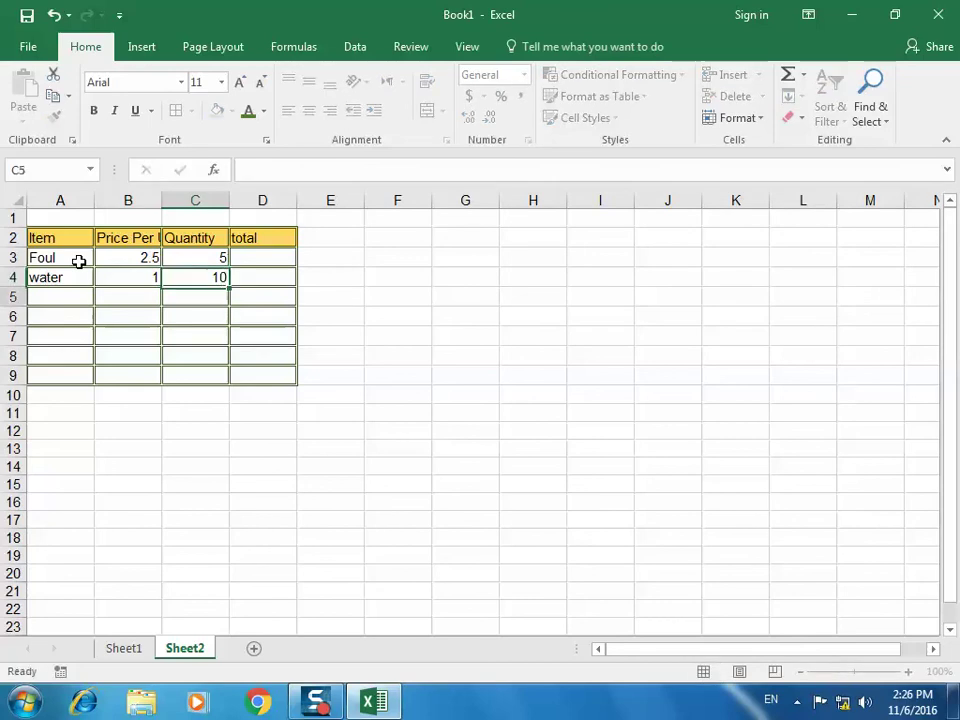
key("Left")
key("Left")
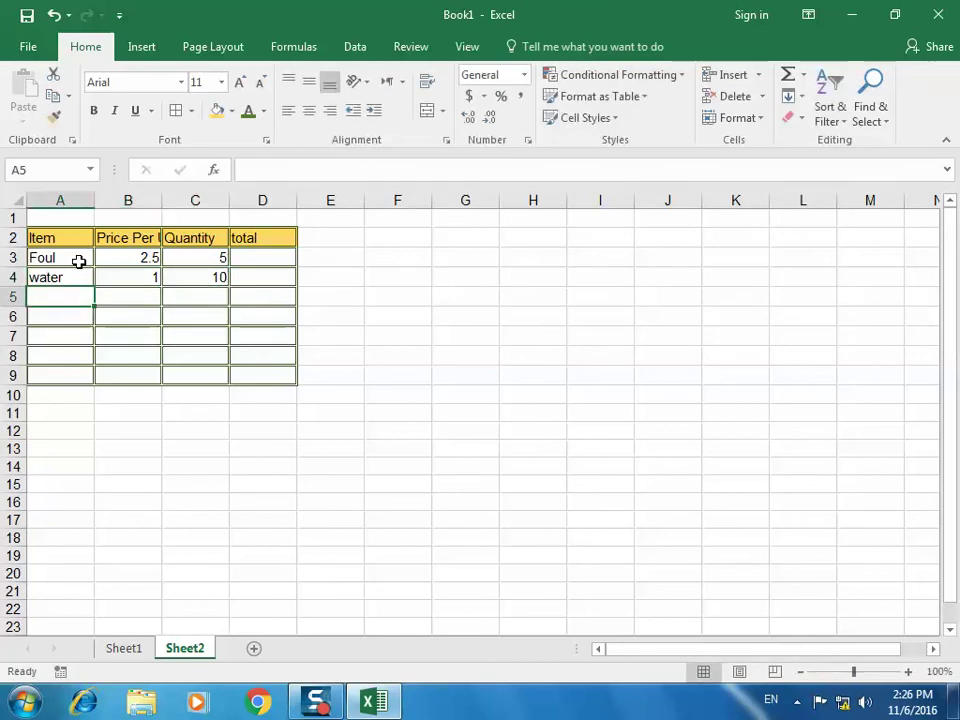
Enter oil with price 18 and quantity 2 in row 5
type("oi")
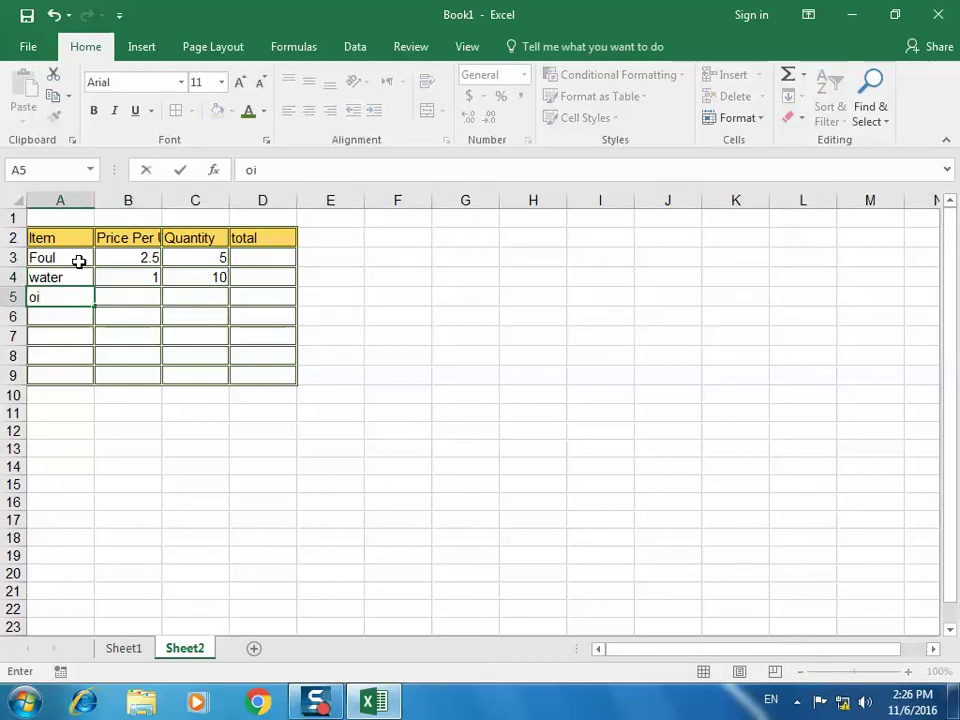
type("l")
key("Tab")
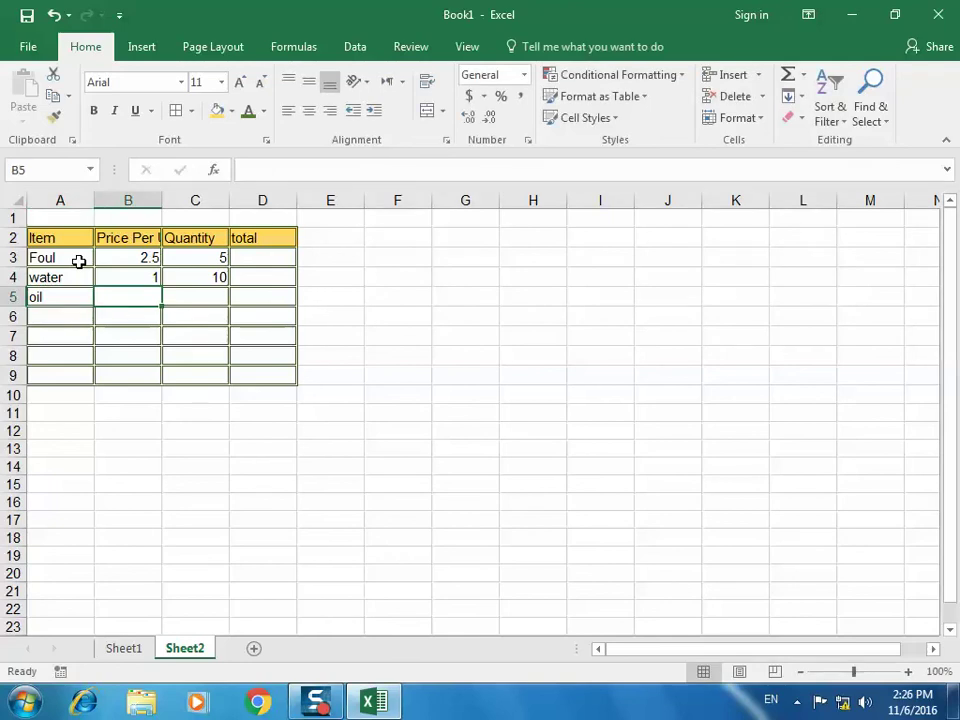
type("18")
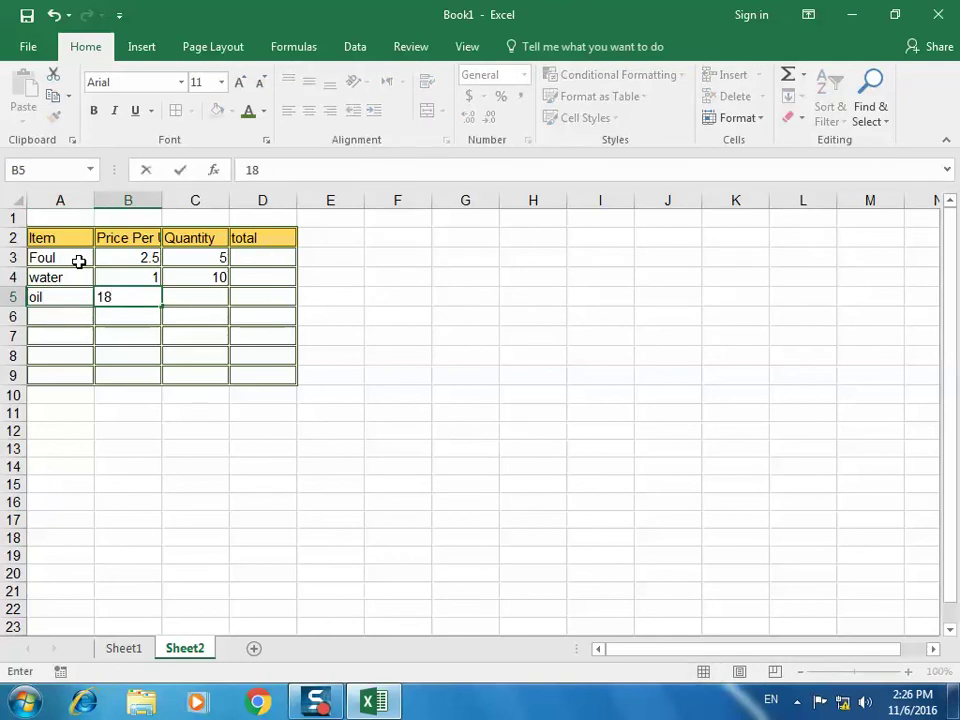
key("Tab")
type("2")
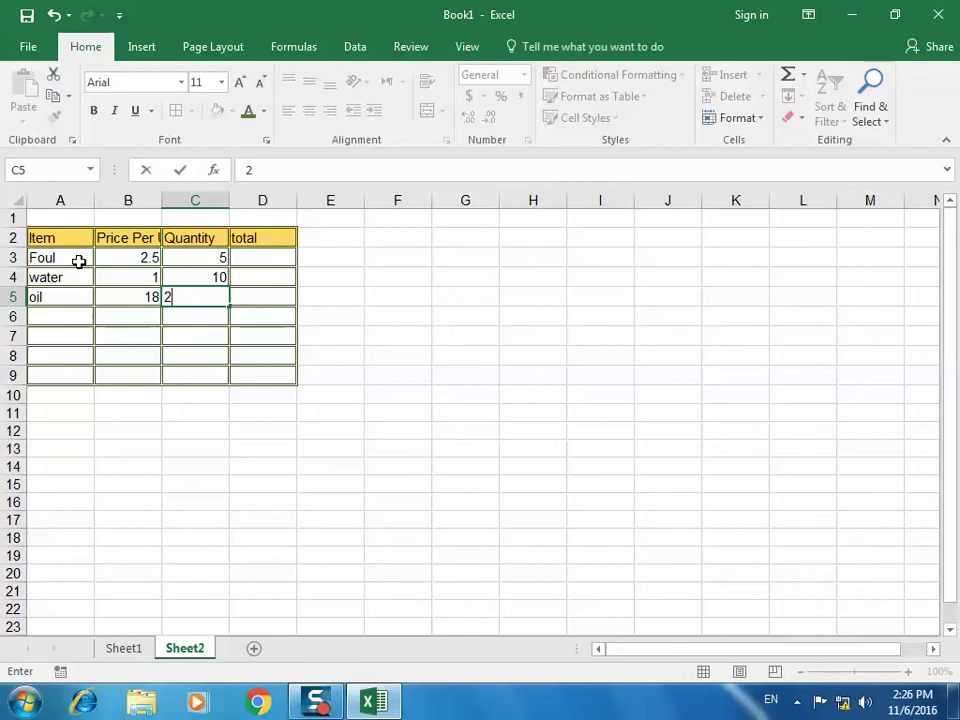
key("Return")
key("Up")
key("Up")
key("Up")
key("Right")
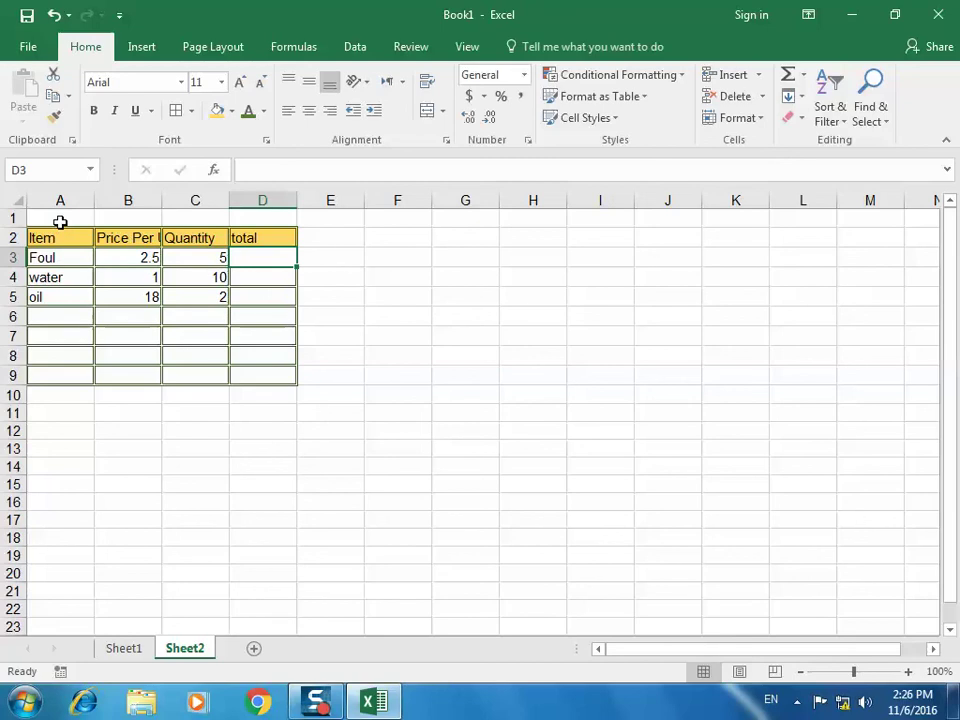
left_click(60, 219)
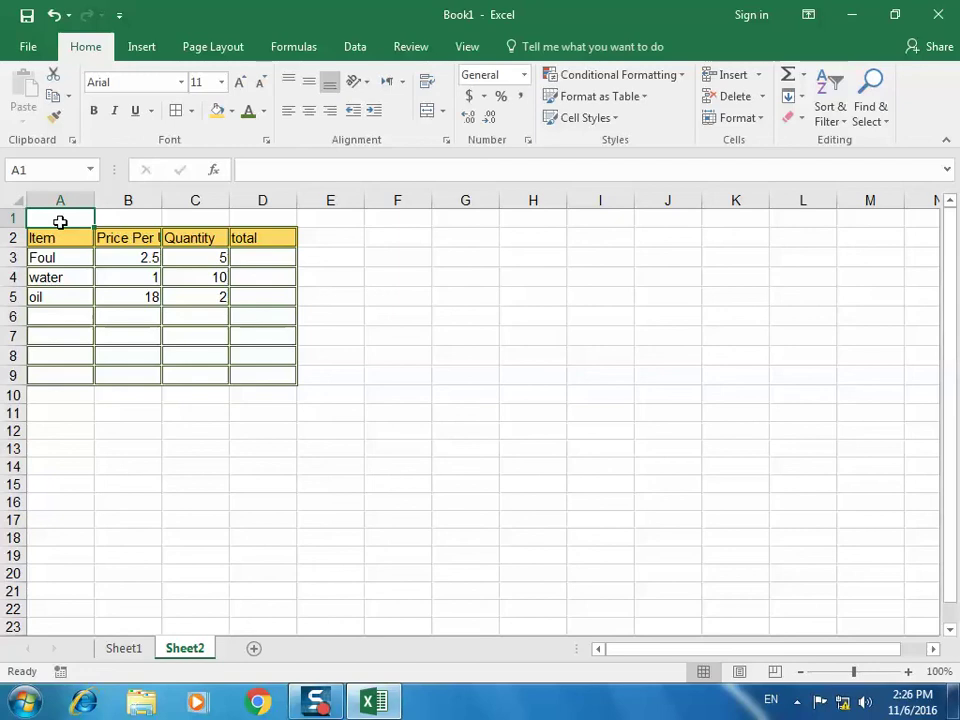
Enter Tax in A1 and 0.2 in B1, then fill A1 yellow
type("Ta")
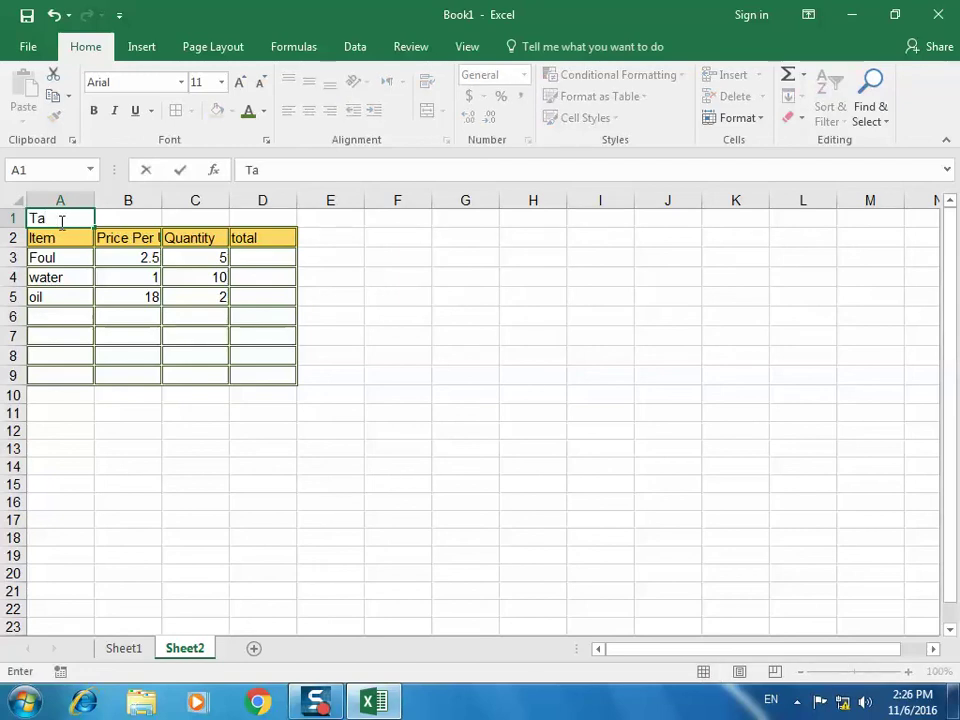
type("x")
key("Tab")
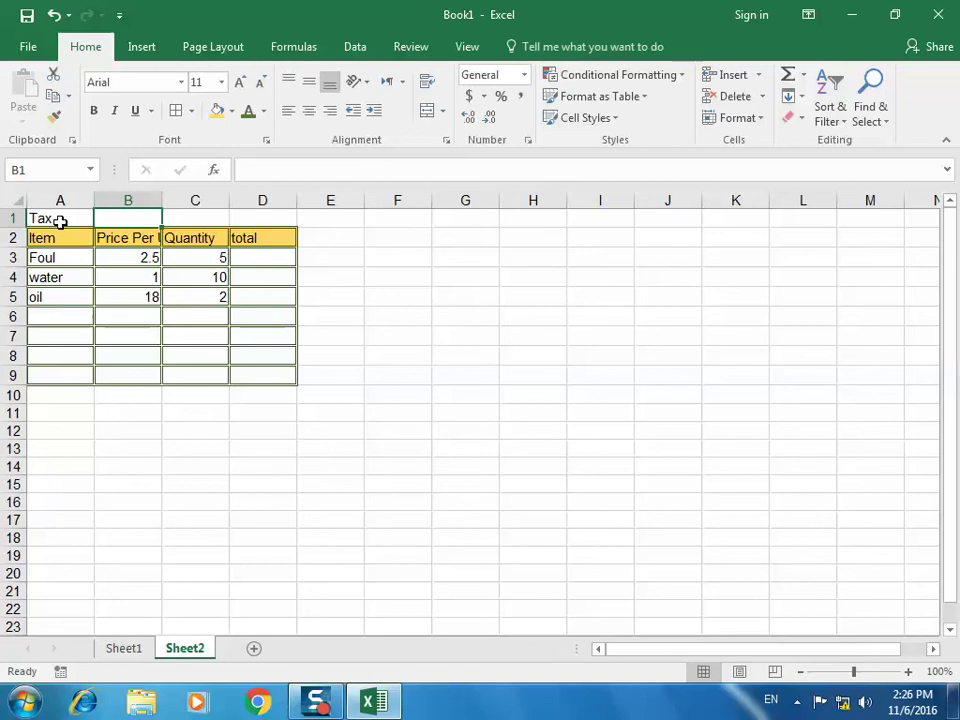
type(".2")
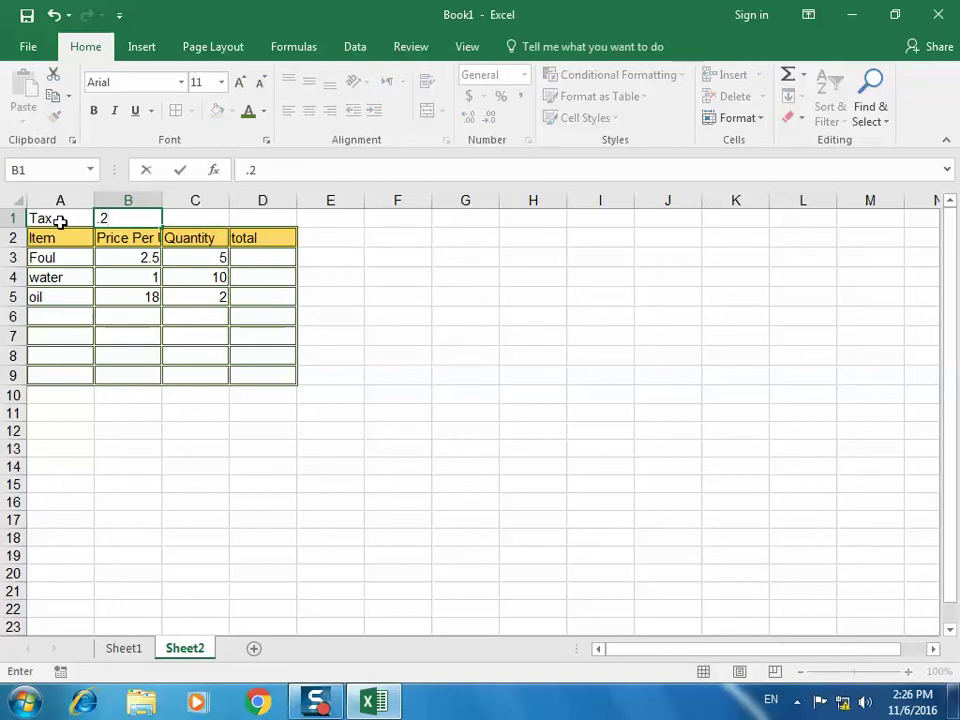
key("BackSpace")
key("BackSpace")
type("0.2")
key("Tab")
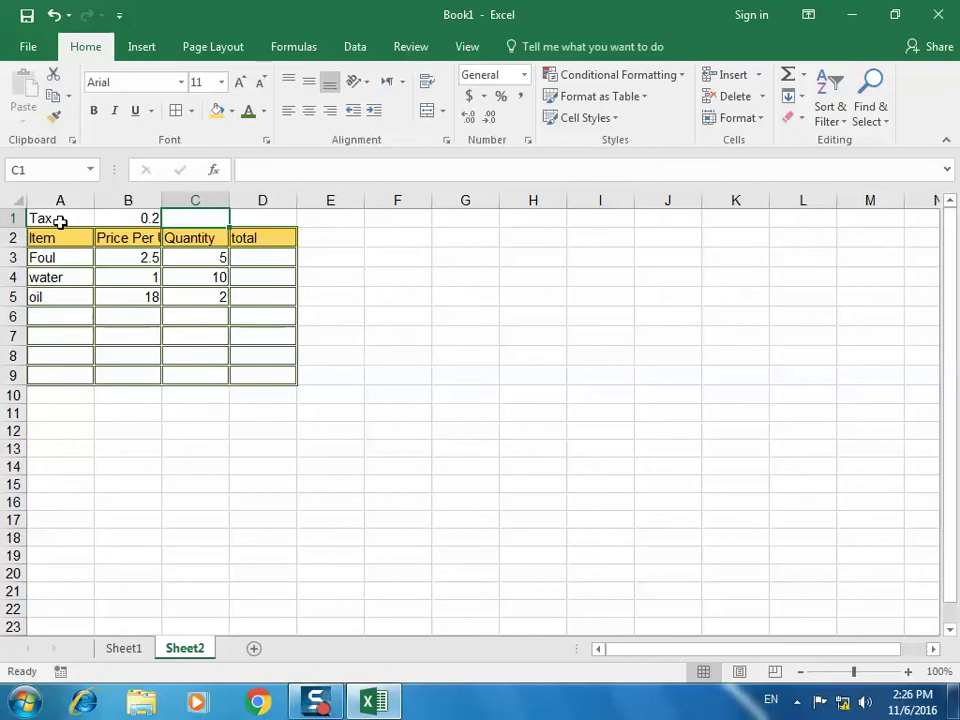
left_click(60, 222)
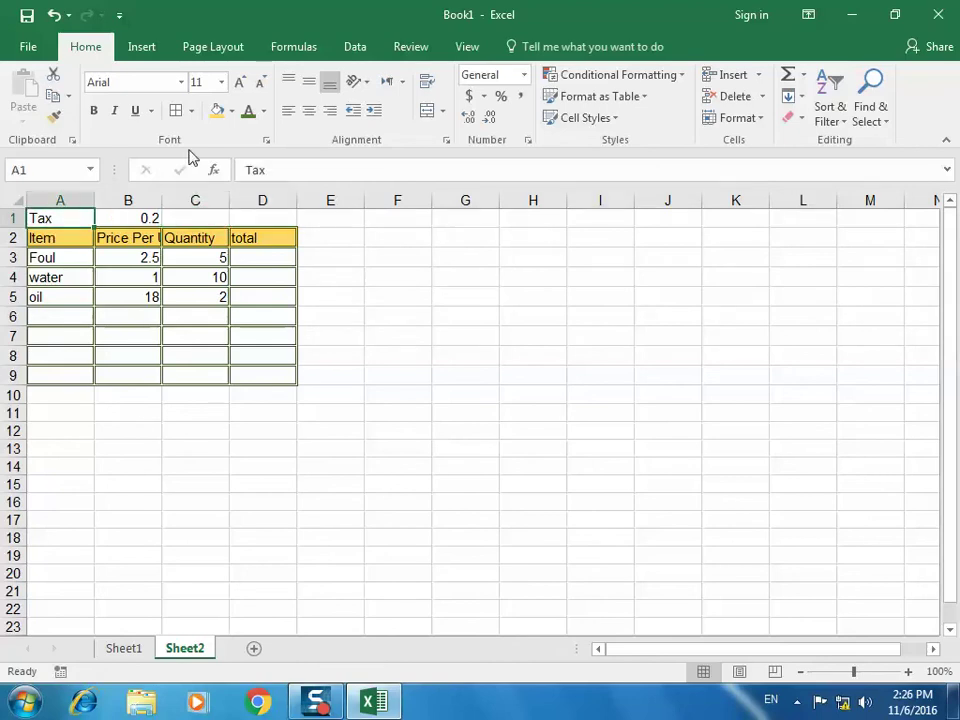
left_click(216, 111)
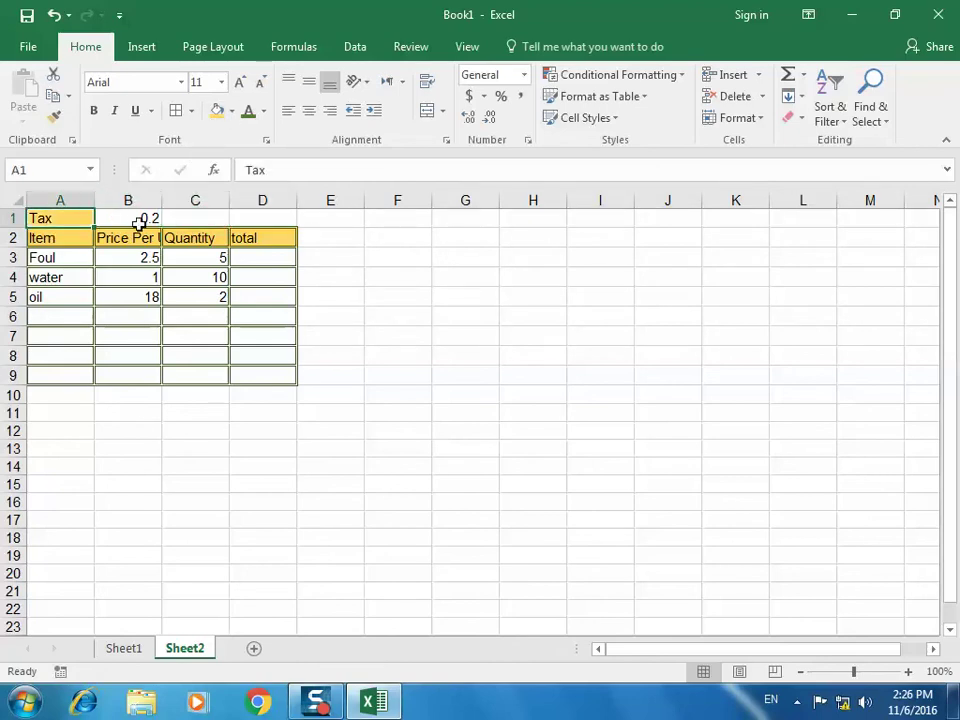
Give A1:B1 a Blue, Accent 1 fill and a border
left_click(130, 221)
left_click_drag(71, 217, 115, 214)
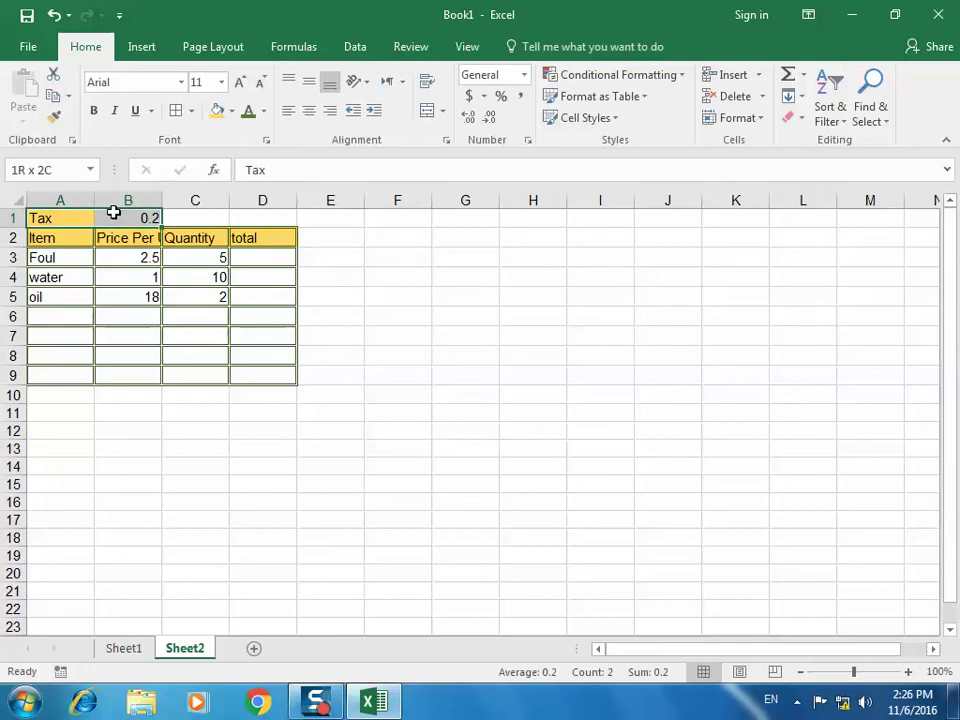
left_click(231, 111)
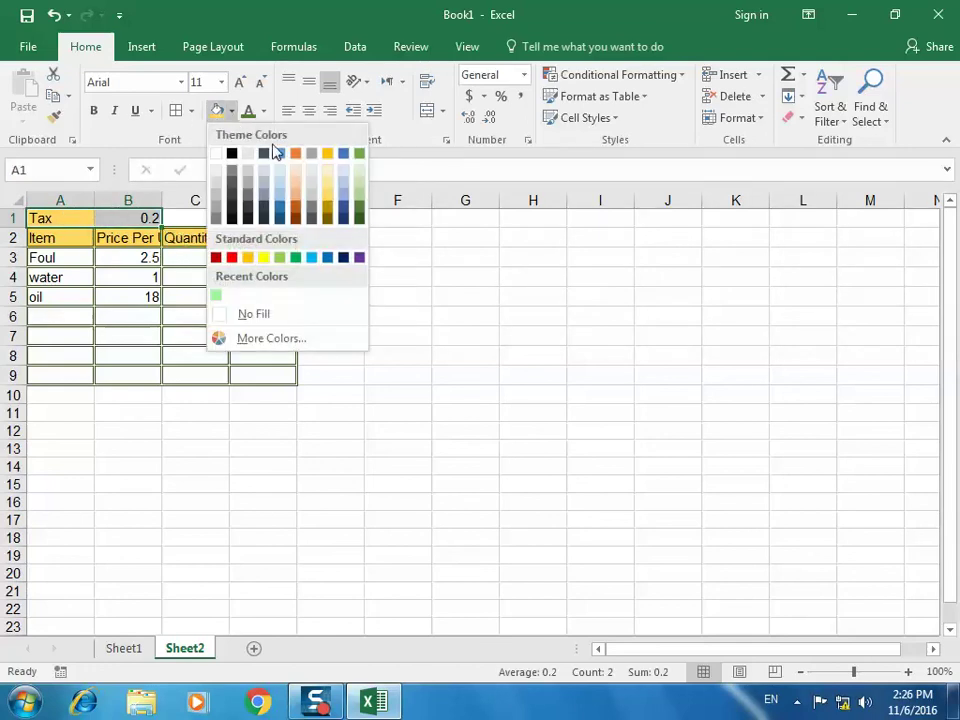
left_click(283, 153)
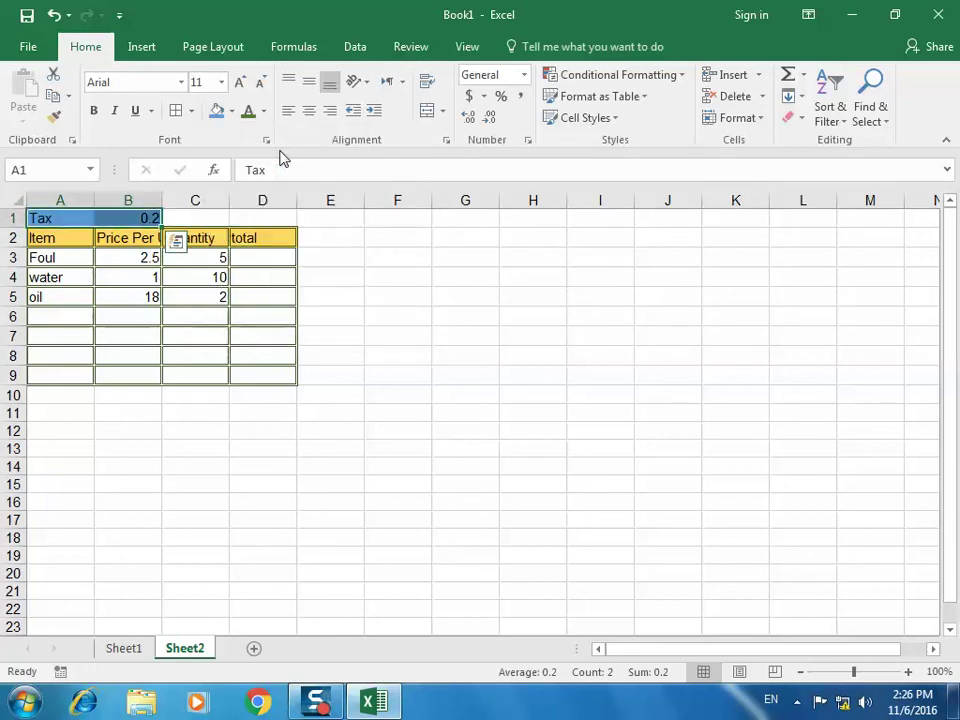
left_click(176, 111)
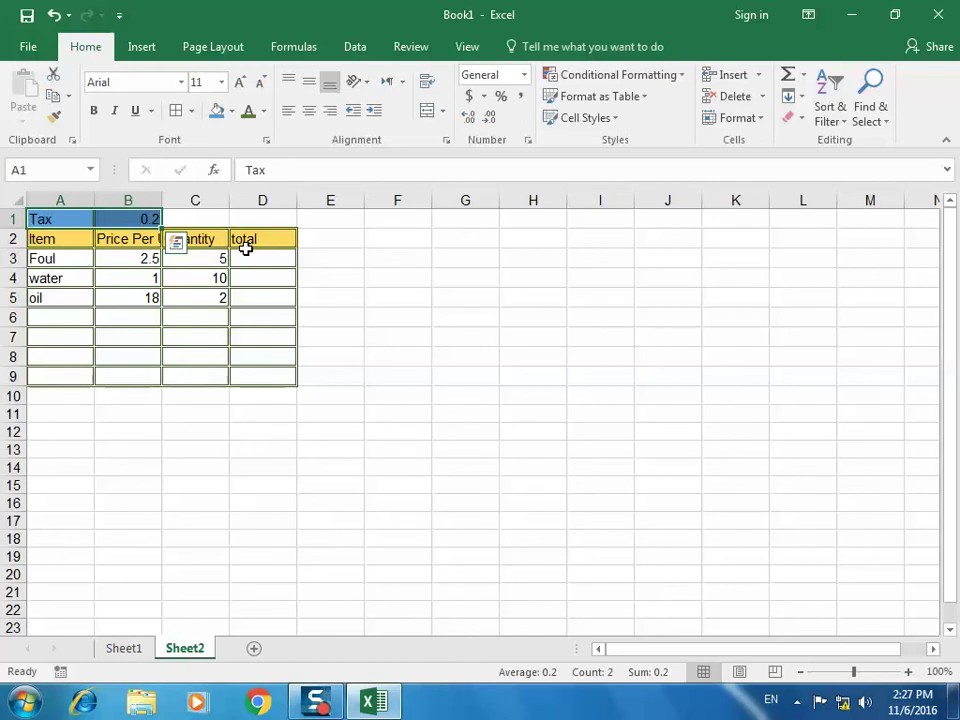
left_click(245, 262)
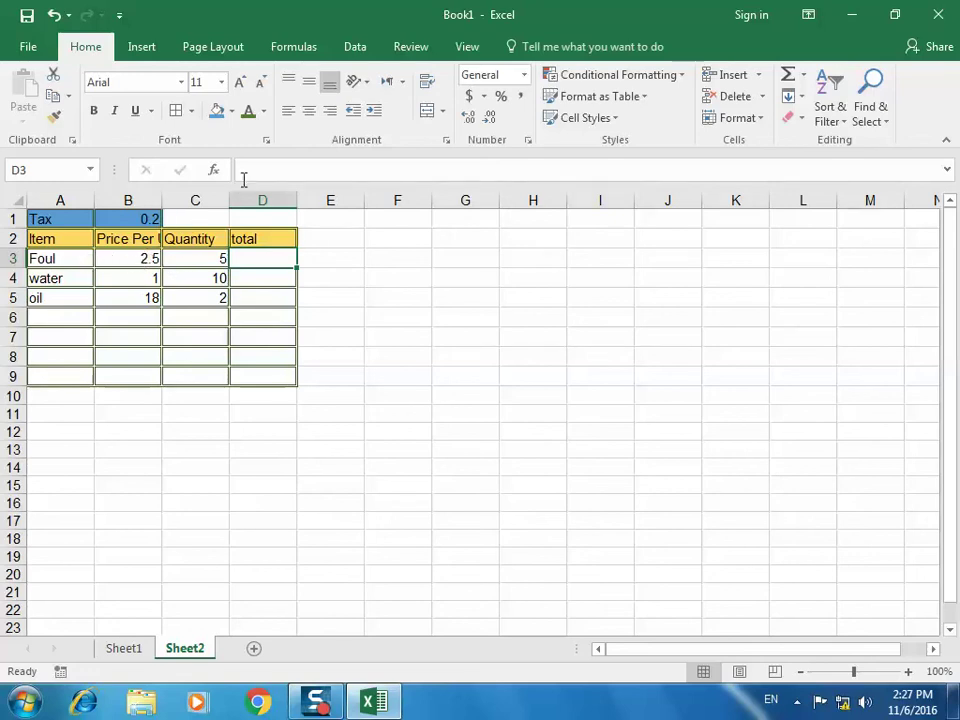
Widen column B to show the full 'Price Per Unit' header, then restart a formula in D3
left_click(243, 172)
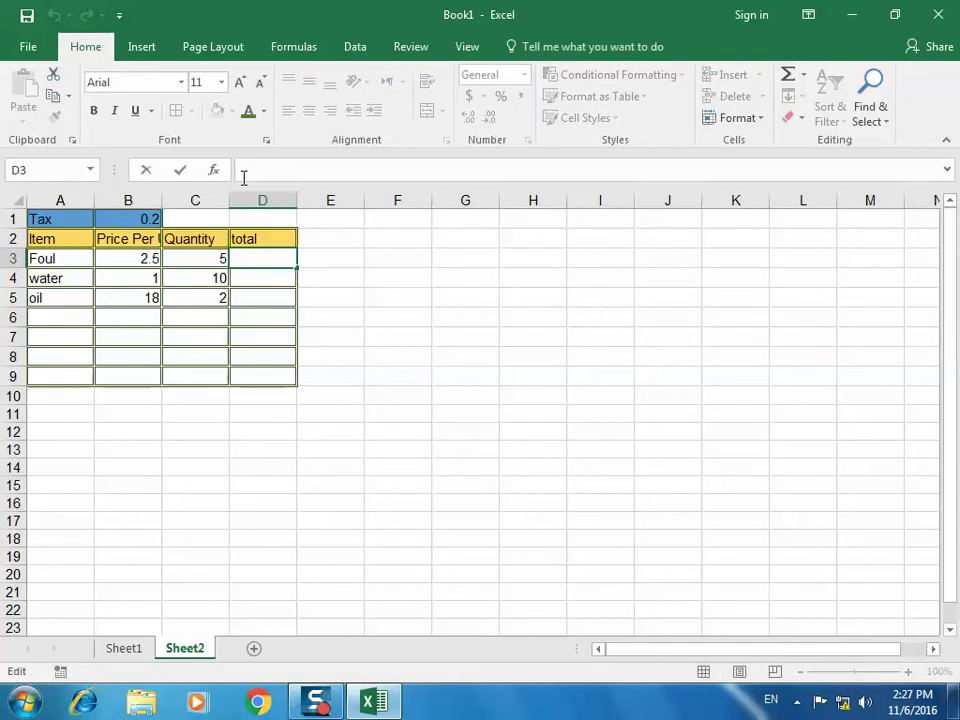
type("=")
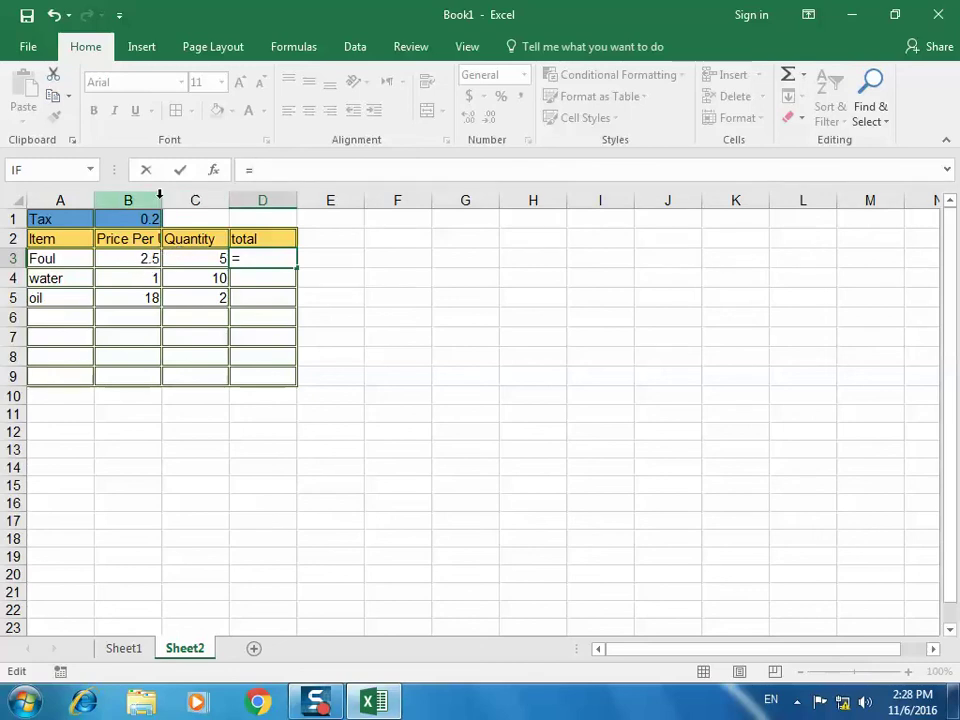
key("Escape")
left_click_drag(161, 195, 216, 195)
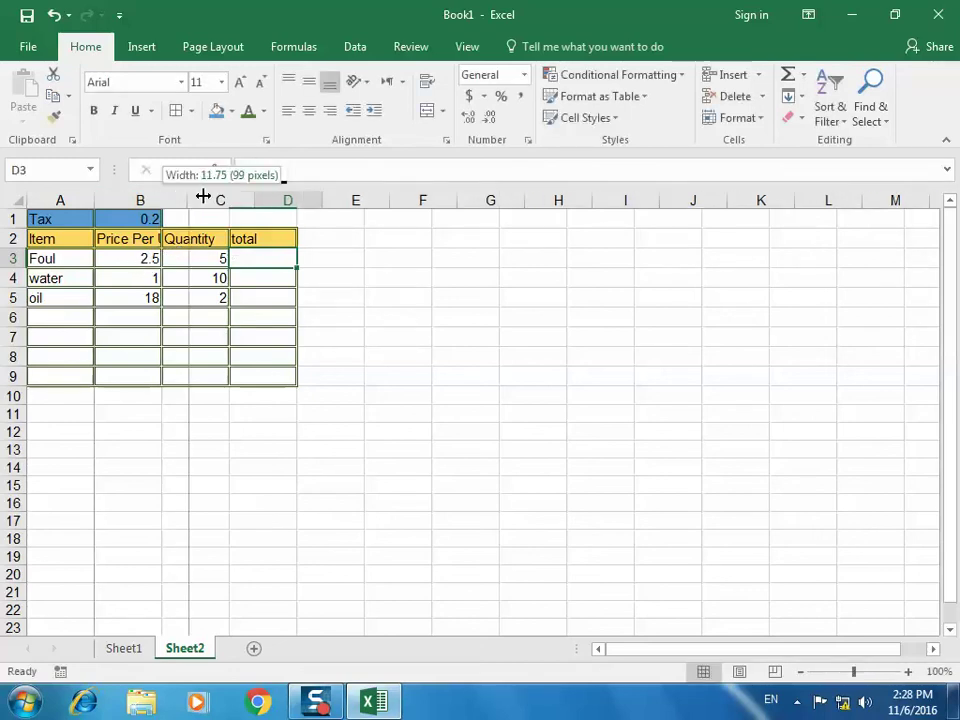
left_click(113, 258)
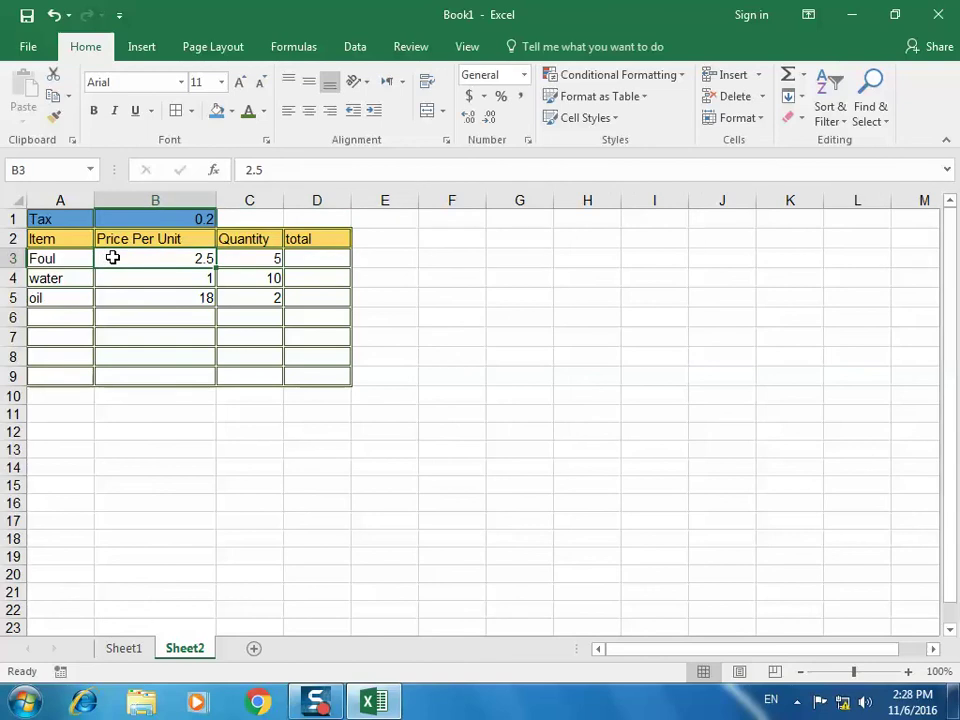
left_click(324, 255)
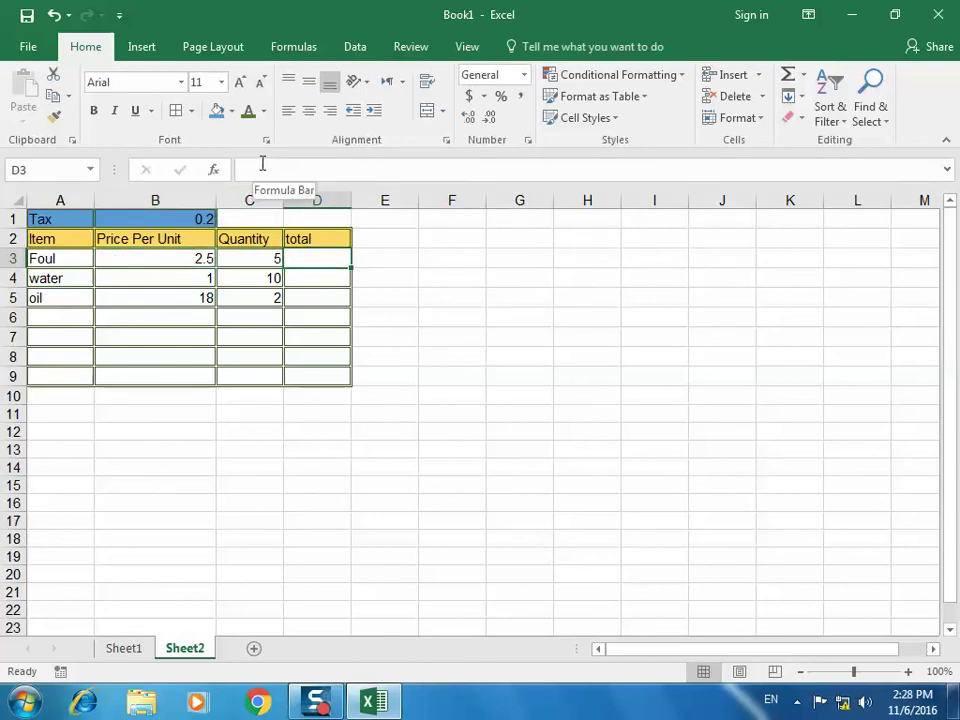
type("=")
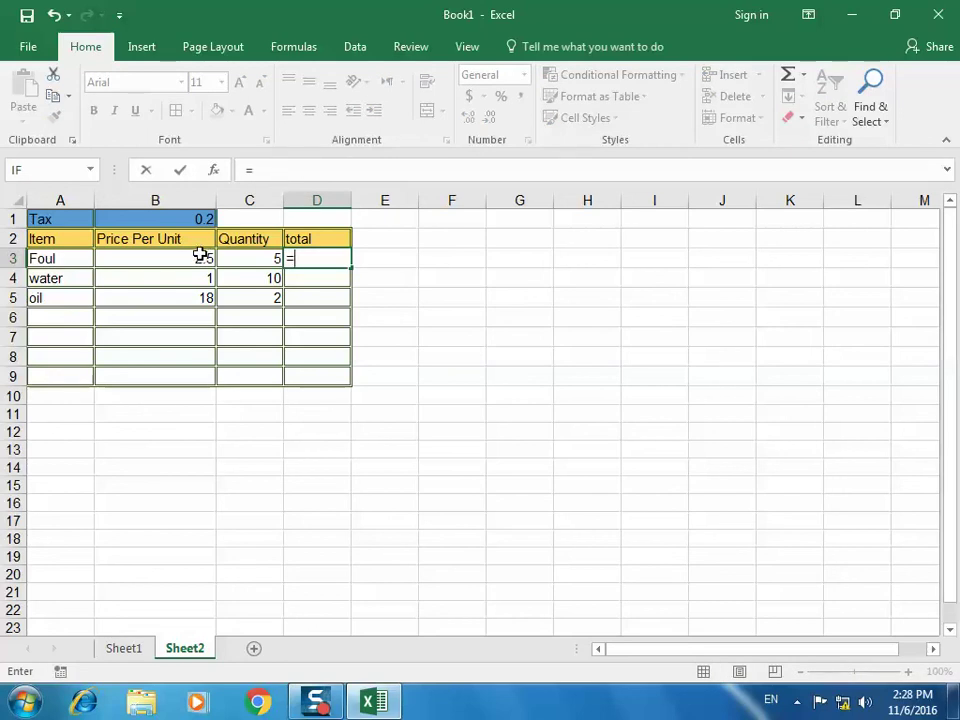
Enter =B3*C3 in D3 so Foul's total shows 12.5
left_click(204, 256)
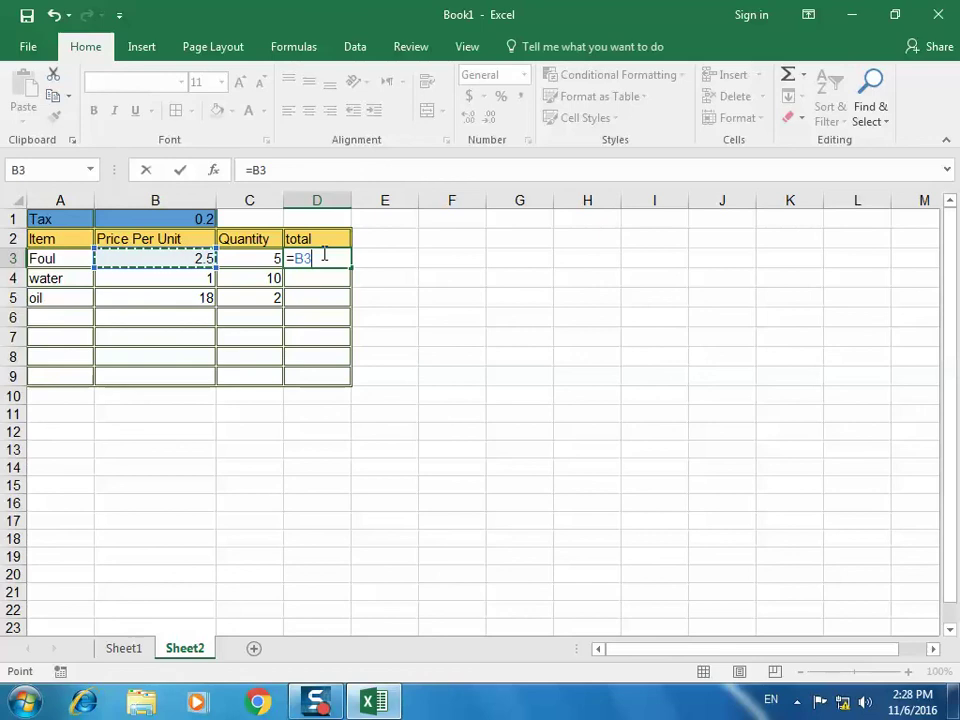
left_click(270, 169)
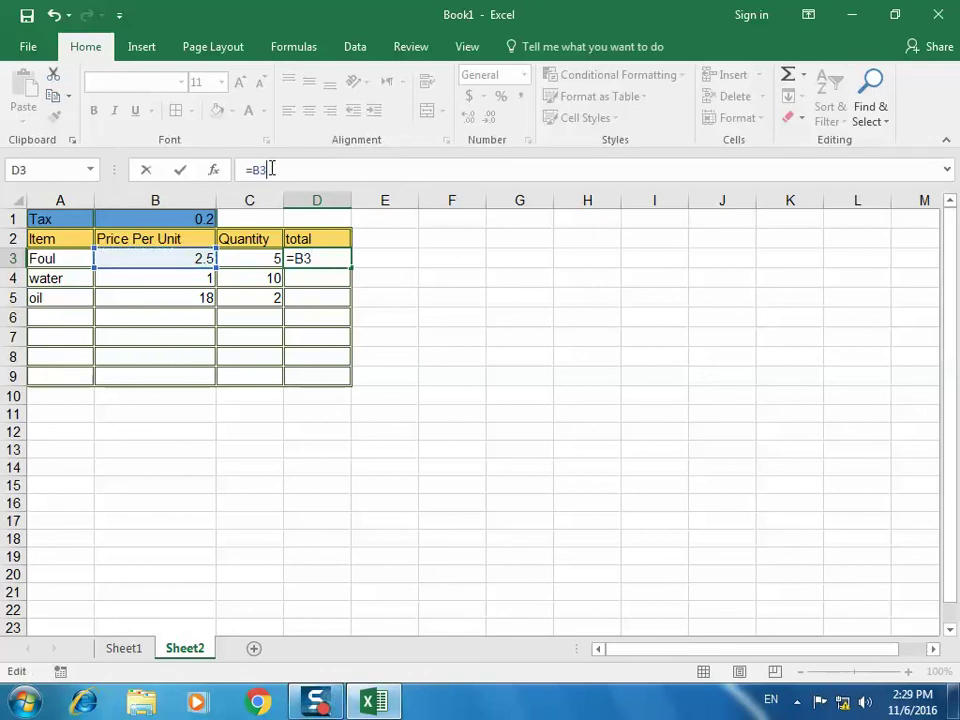
type("*")
left_click(271, 259)
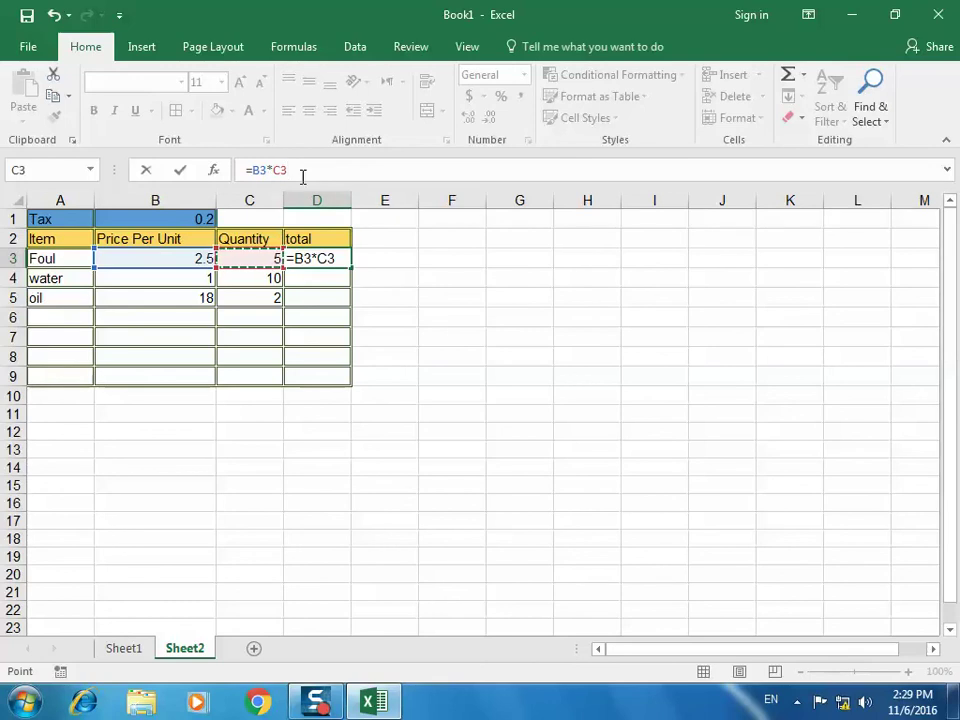
key("Return")
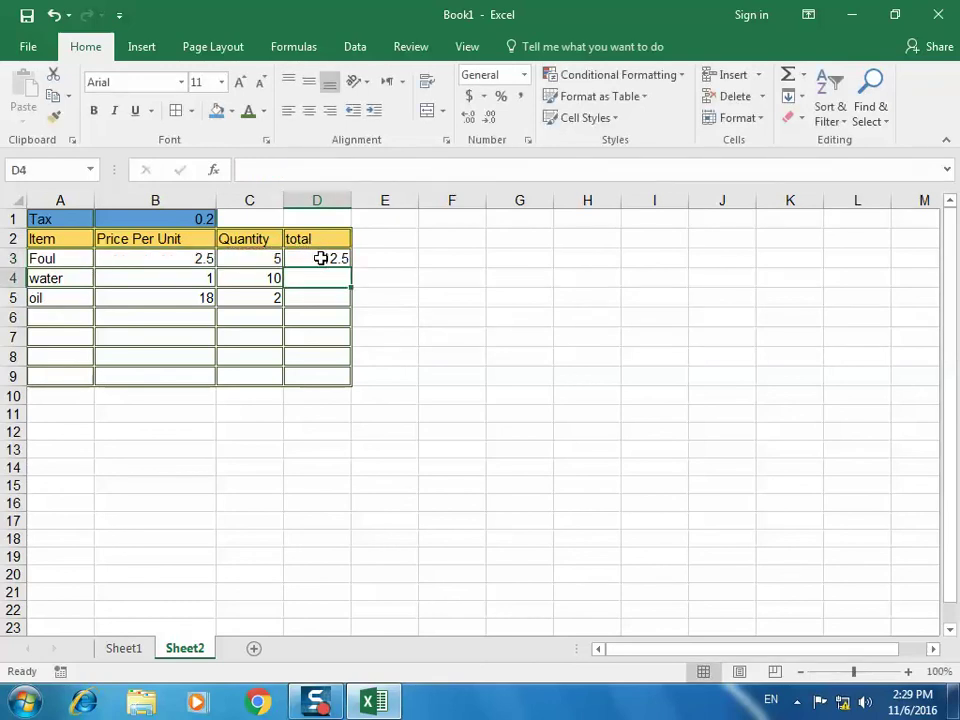
left_click(321, 258)
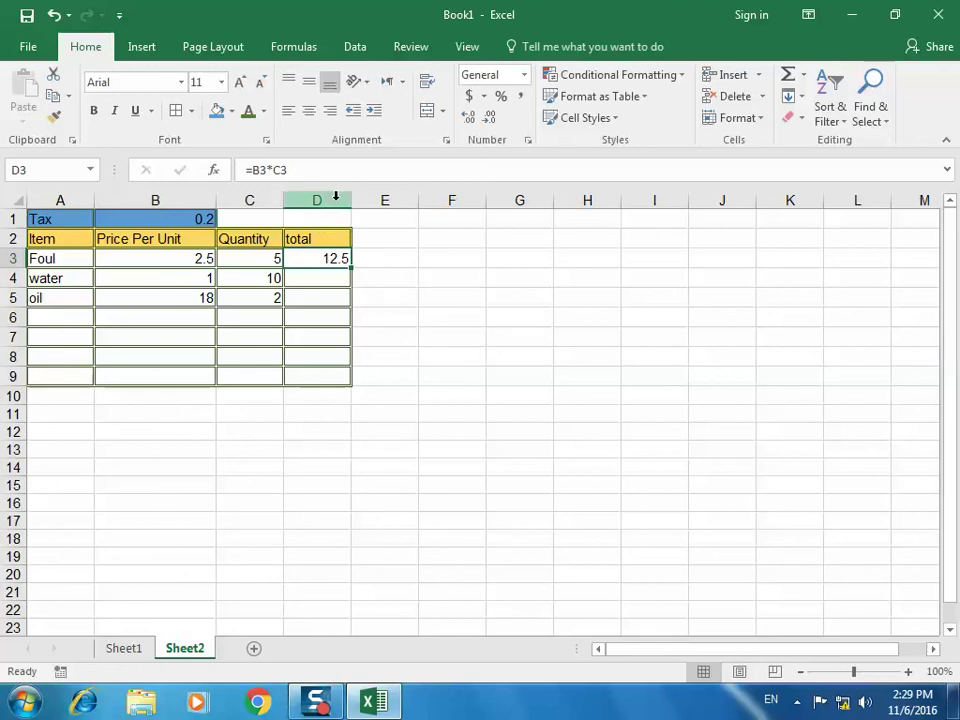
left_click(299, 168)
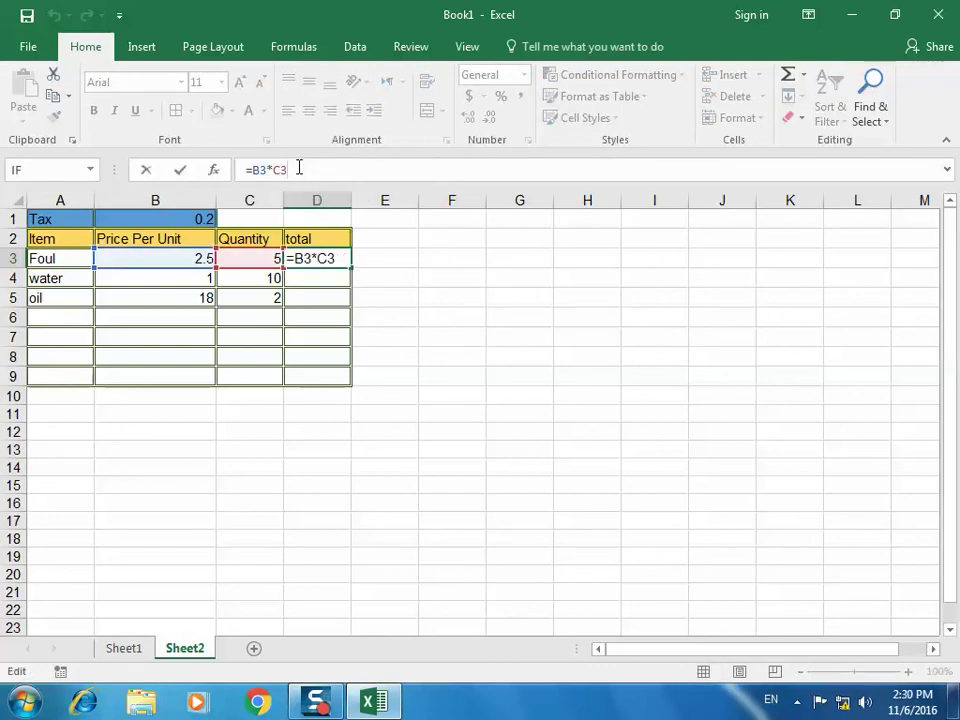
Append the tax term +B1*B3*C3 to D3's formula
type("+")
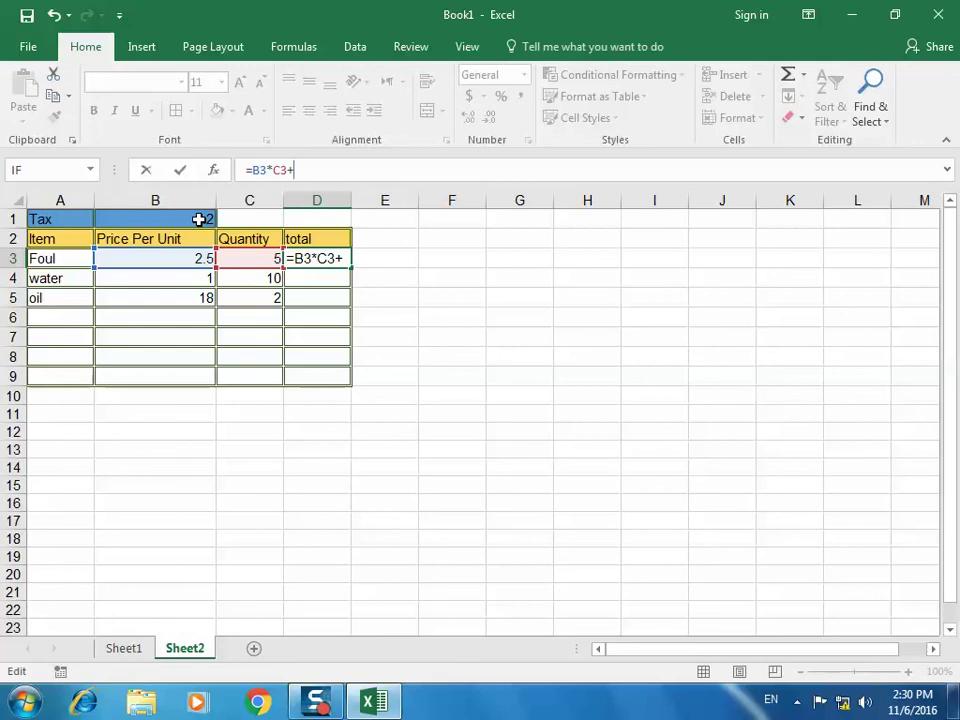
left_click(199, 219)
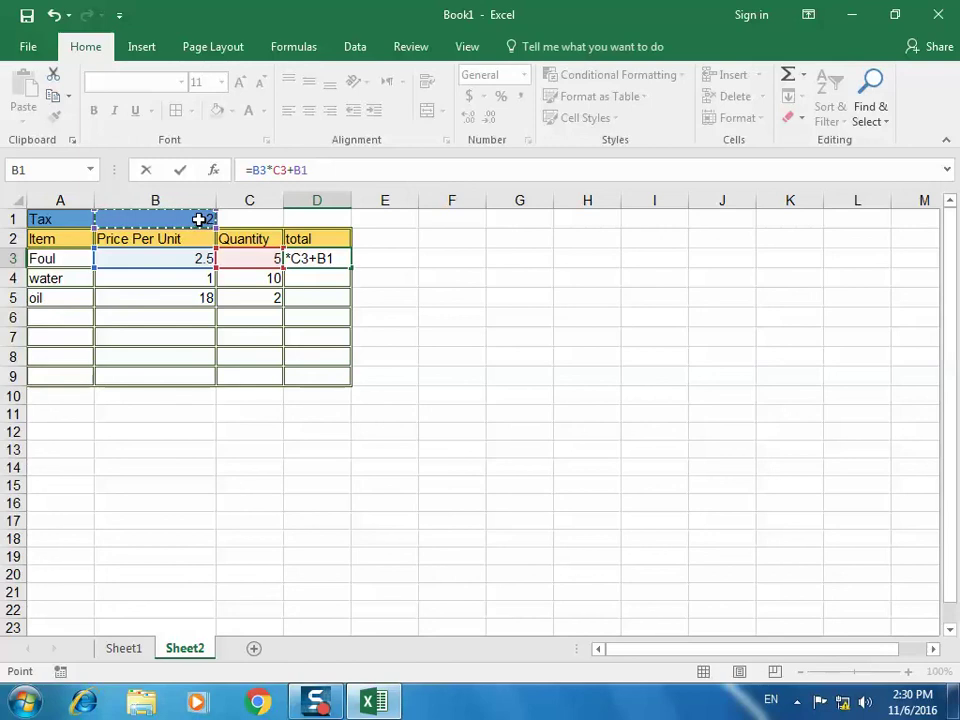
type("*")
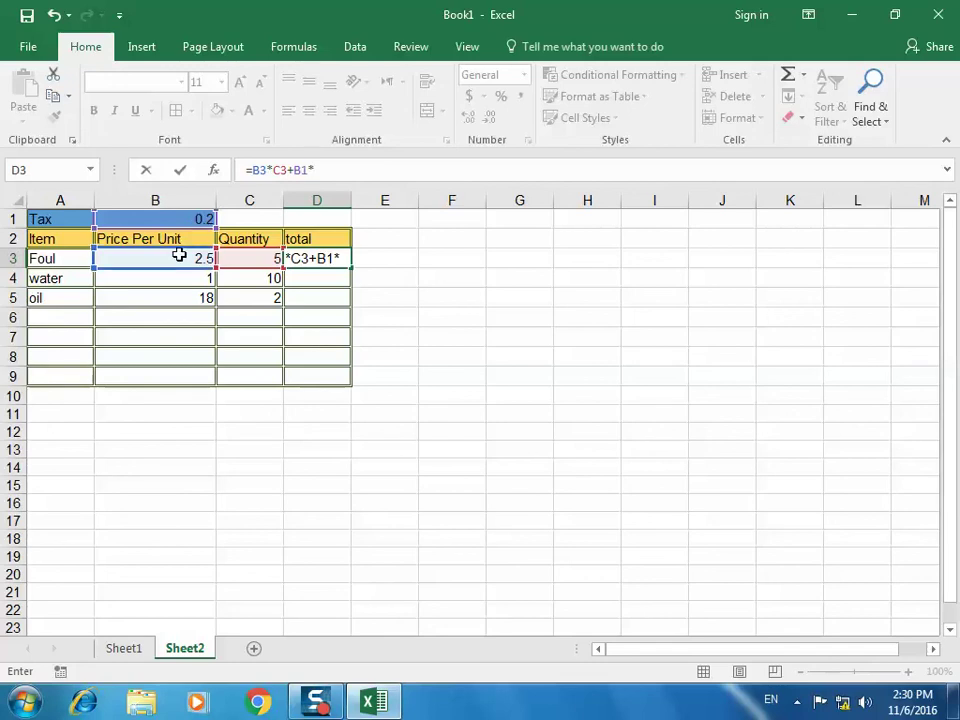
left_click(179, 255)
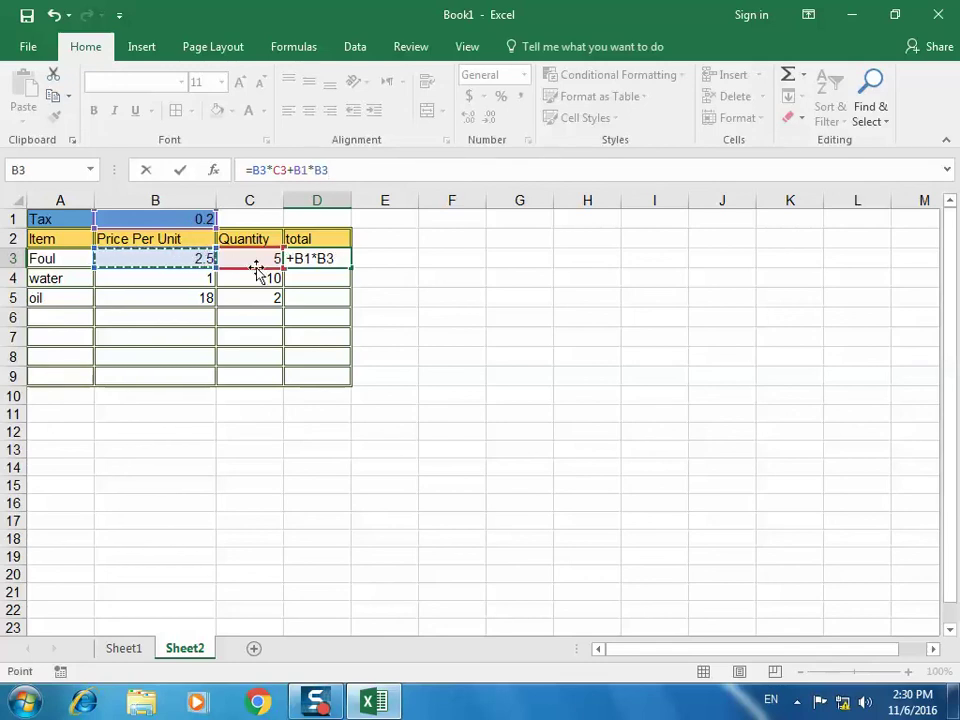
type("*")
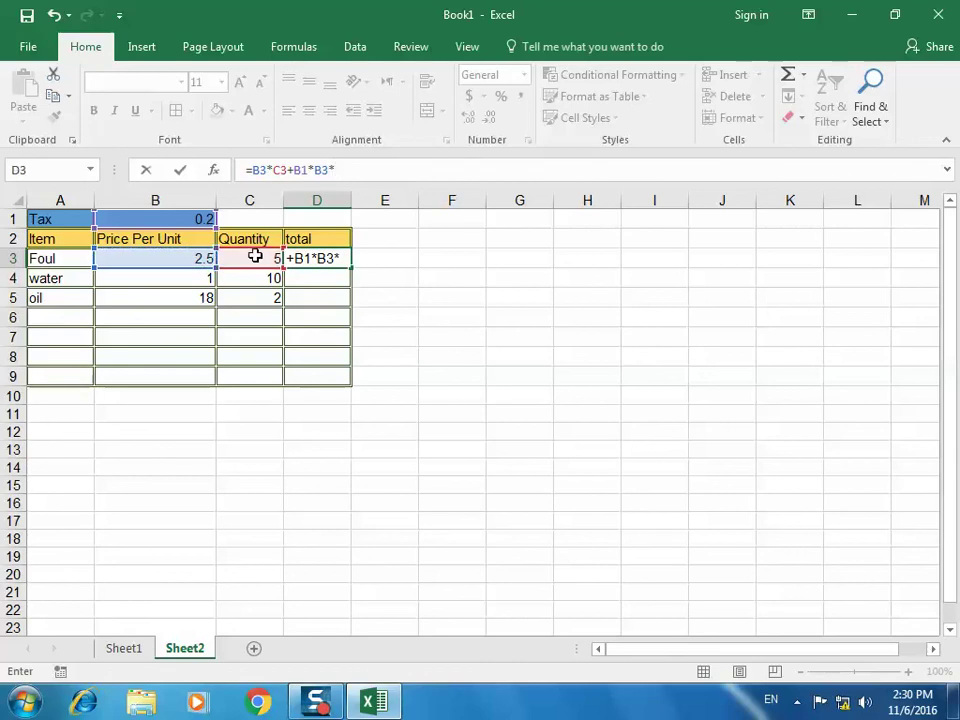
left_click(255, 254)
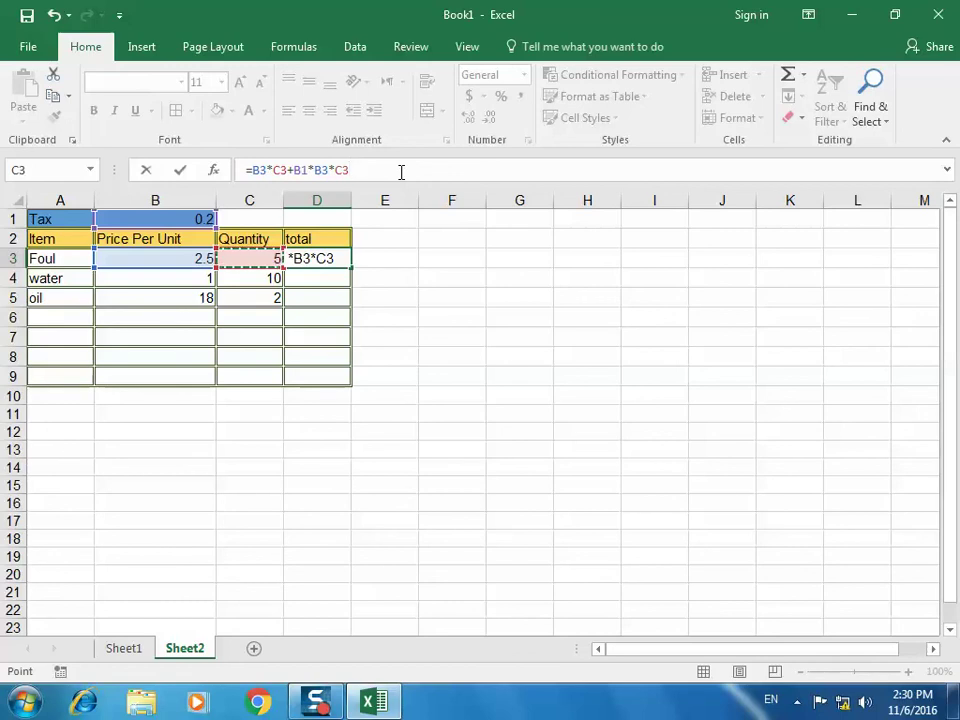
Bracket both parts so D3 reads =(B3*C3)+(B1*B3*C3), giving 15
left_click(287, 170)
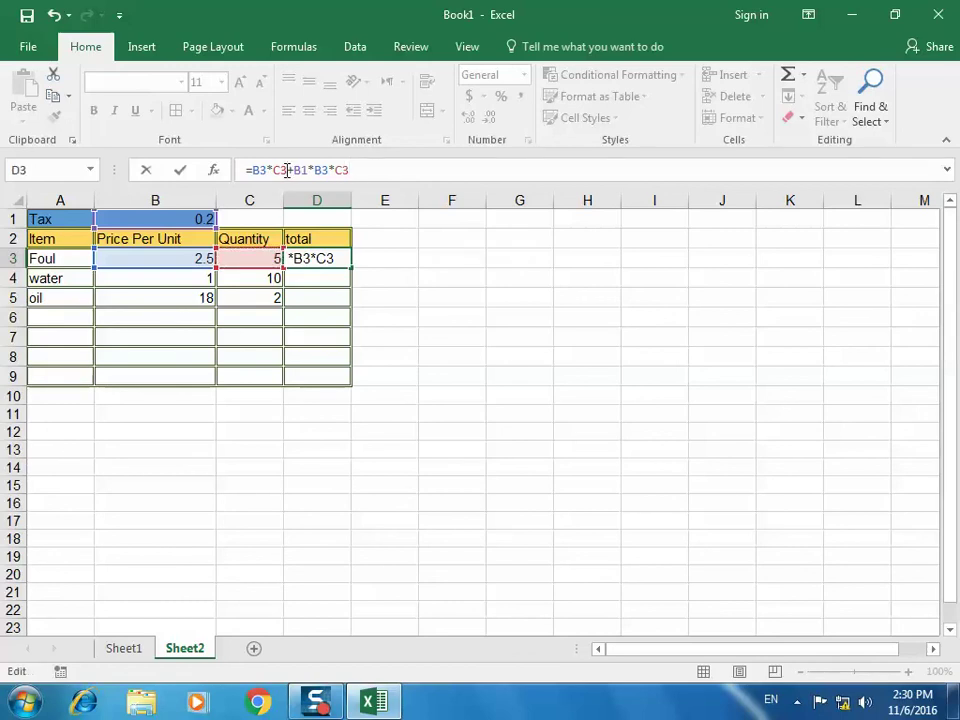
type(")")
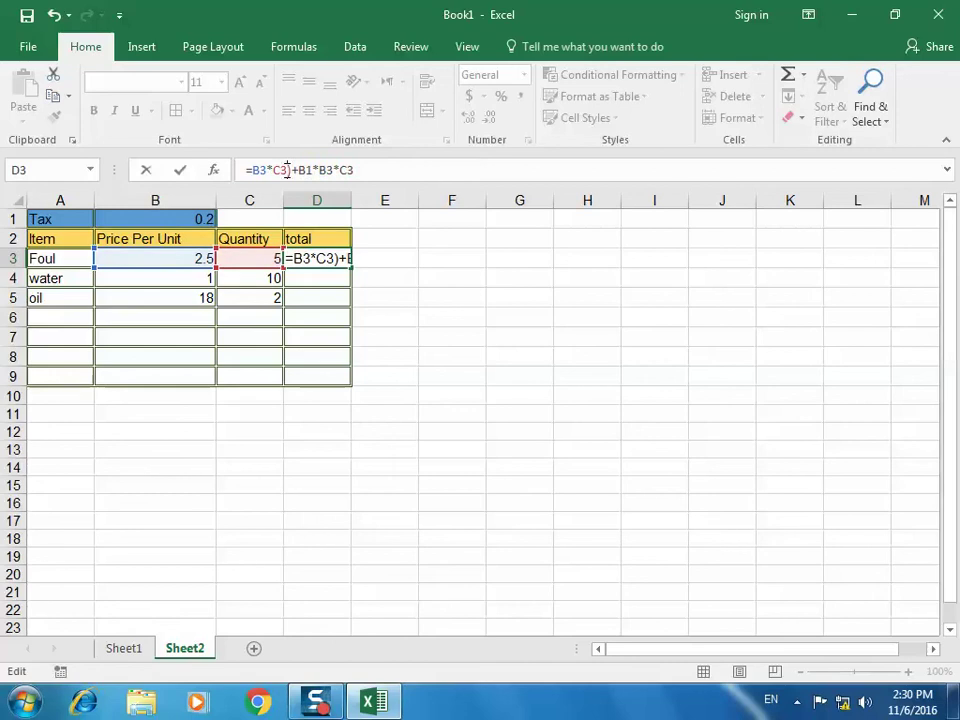
key("Left")
key("Left")
key("Left")
type("(")
left_click(303, 170)
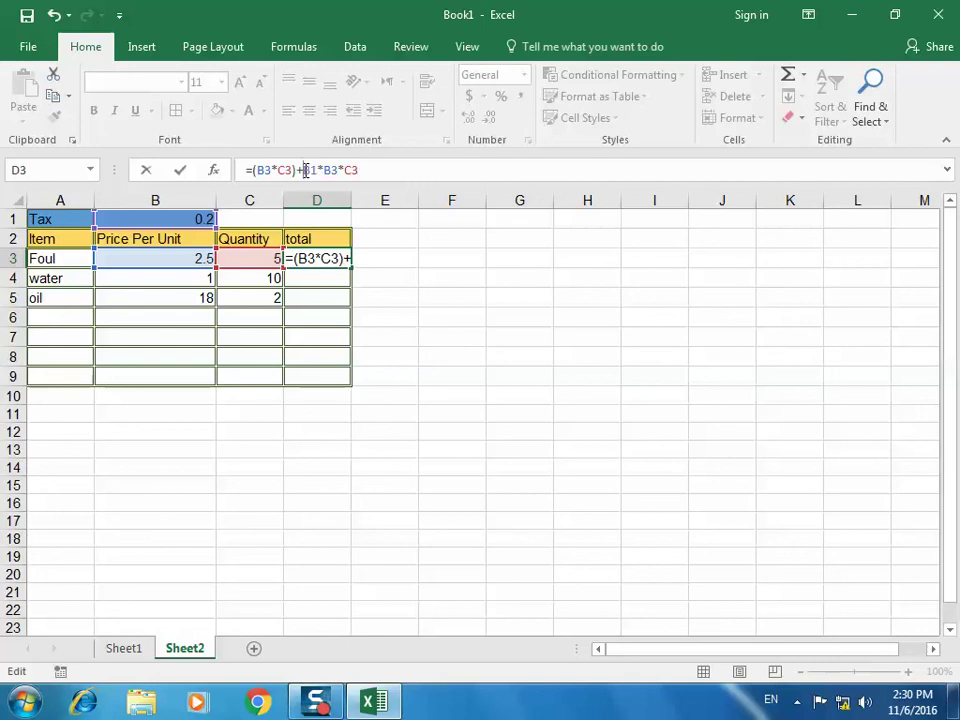
type("(")
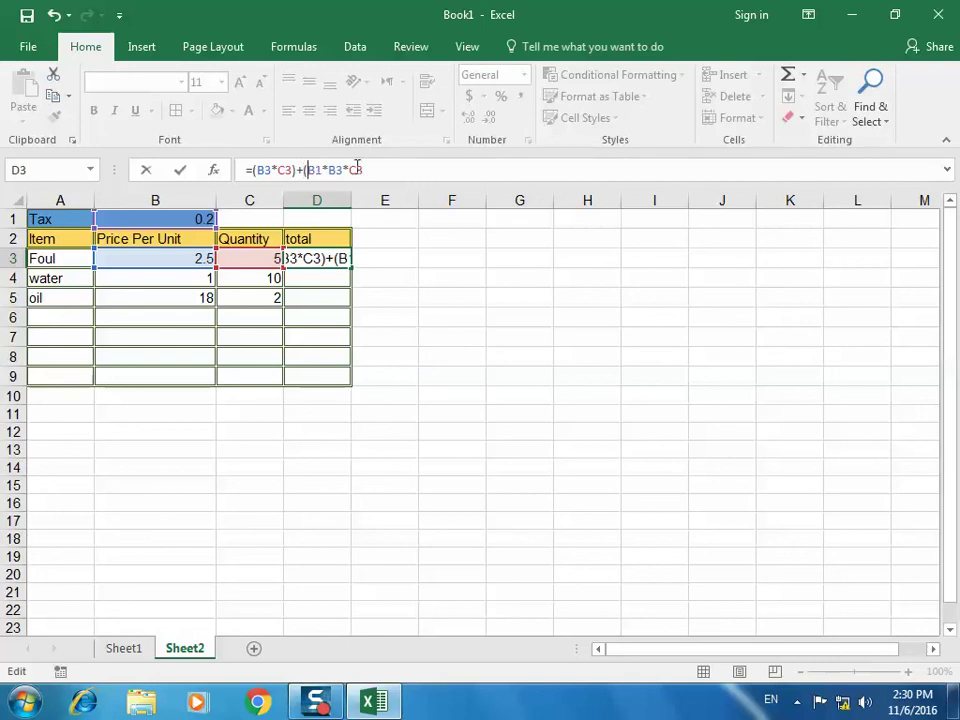
left_click(368, 170)
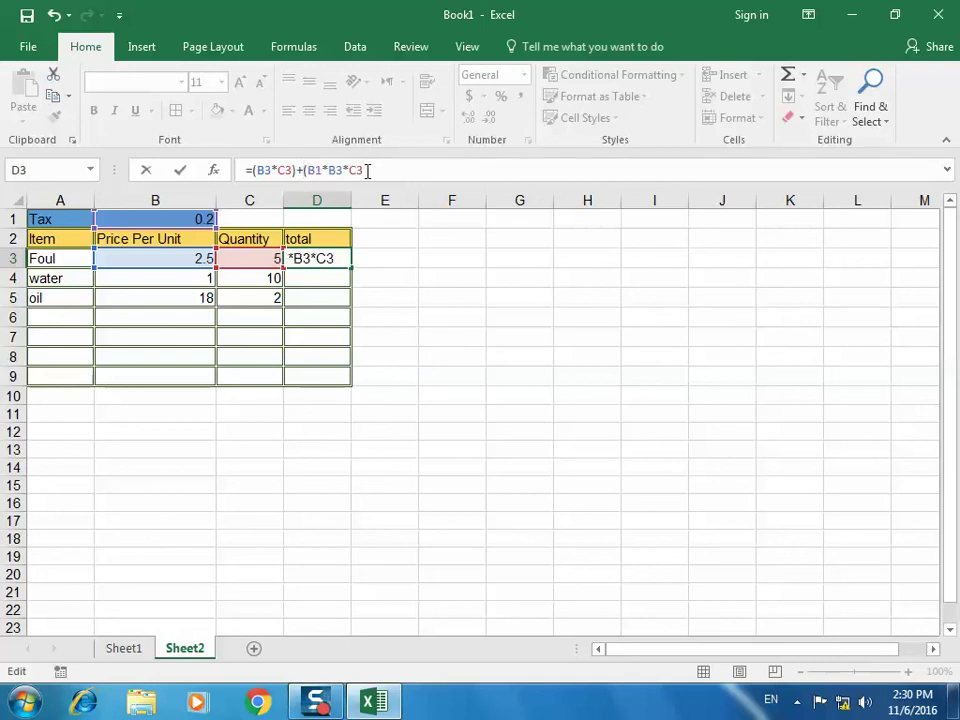
type(")")
key("Return")
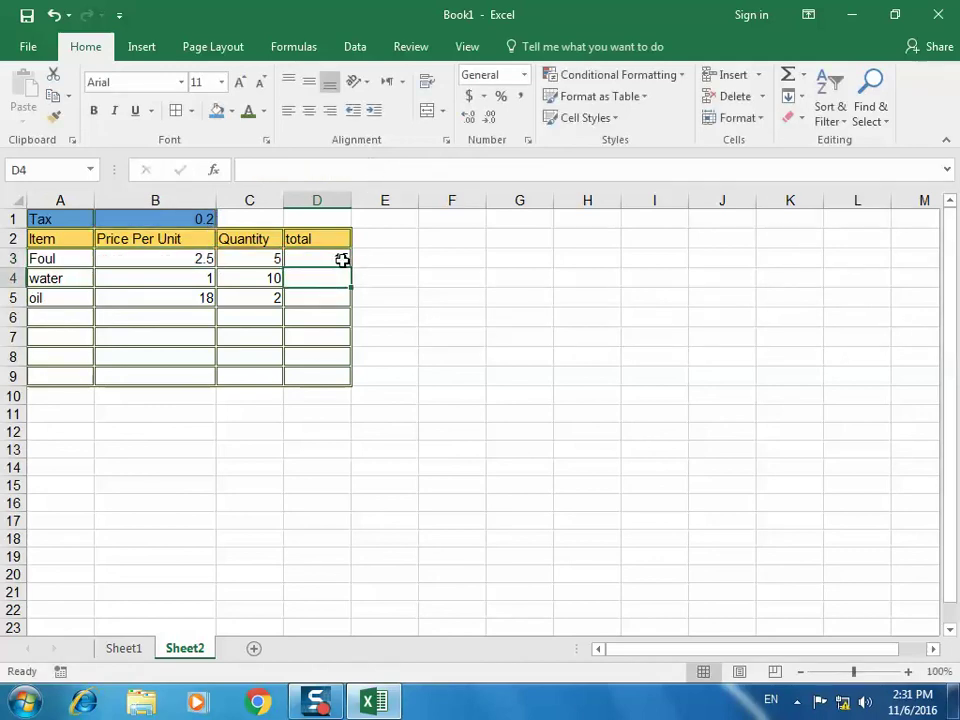
left_click(343, 259)
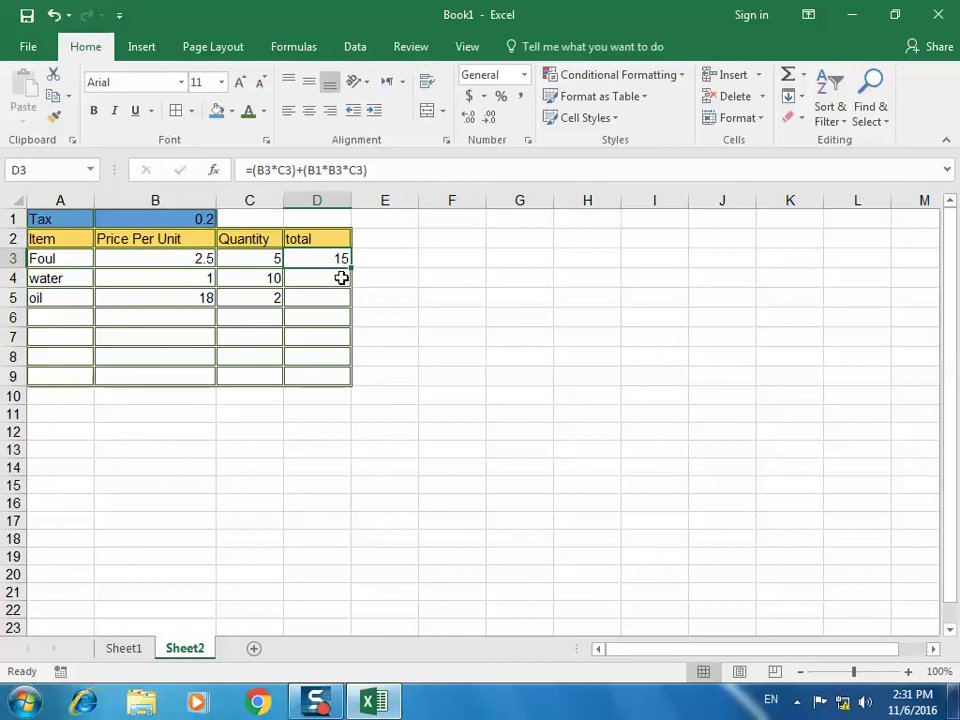
left_click_drag(351, 268, 346, 284)
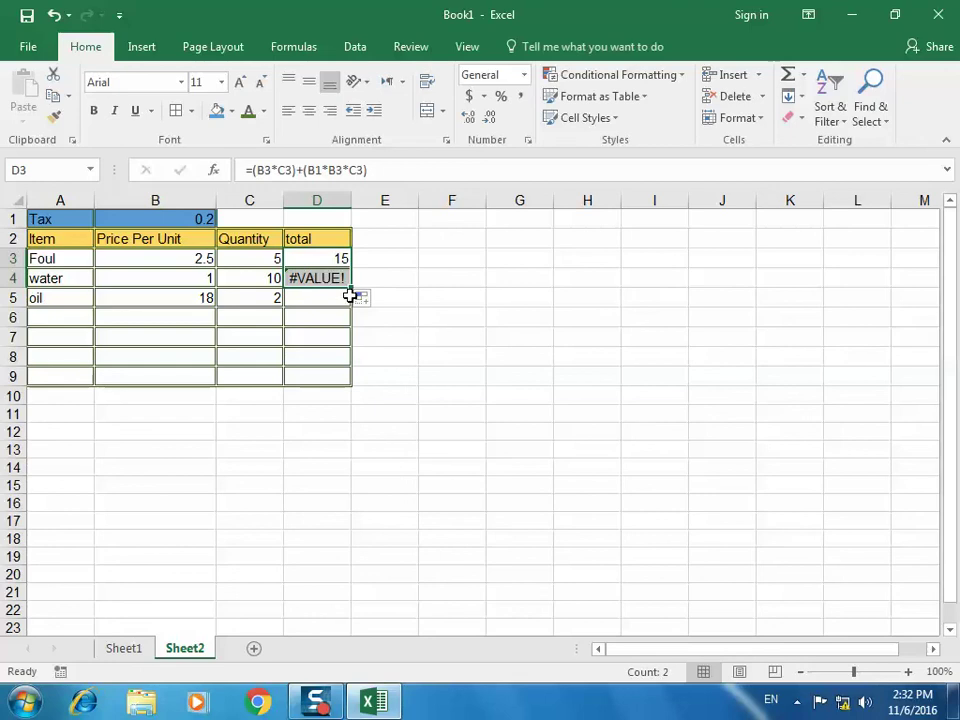
left_click_drag(352, 288, 344, 365)
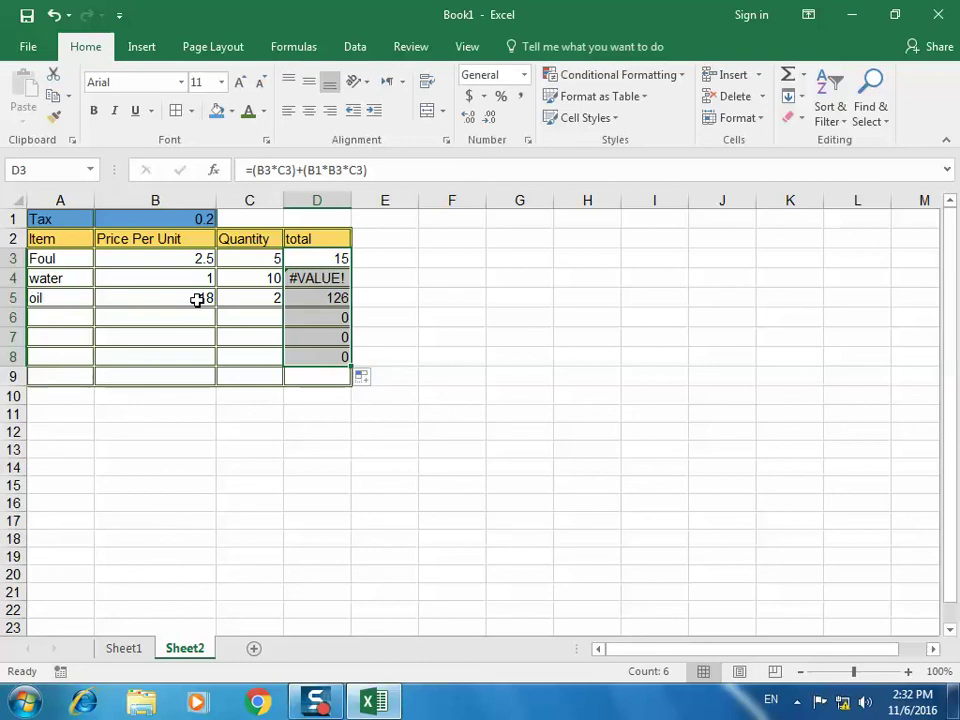
left_click(327, 286)
key("shift+Down")
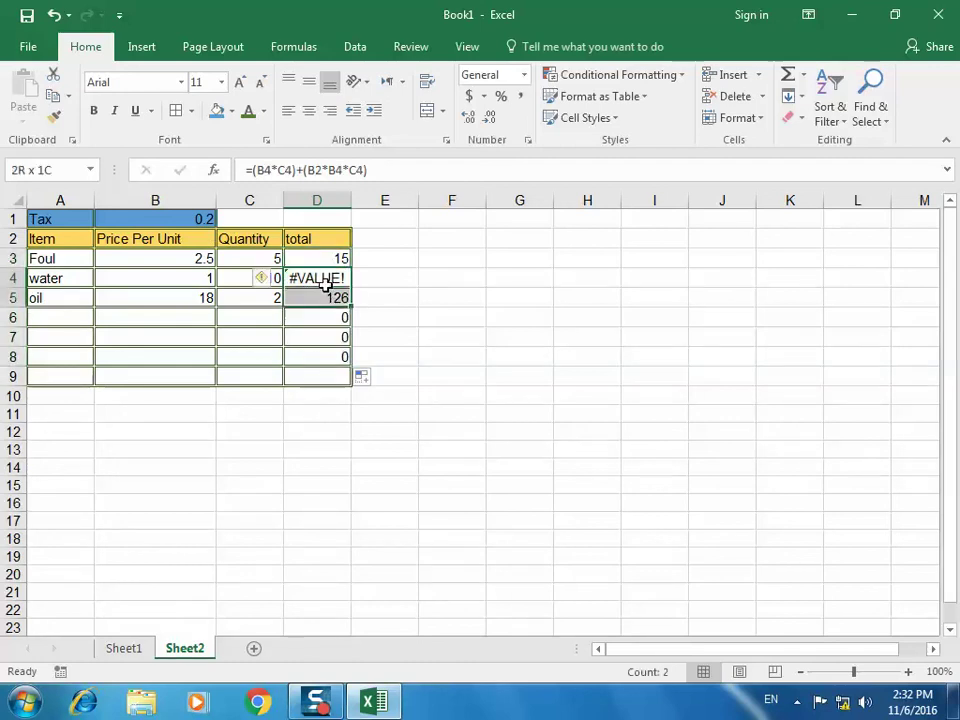
key("shift+Down")
key("shift+Down")
key("shift+Down")
key("Delete")
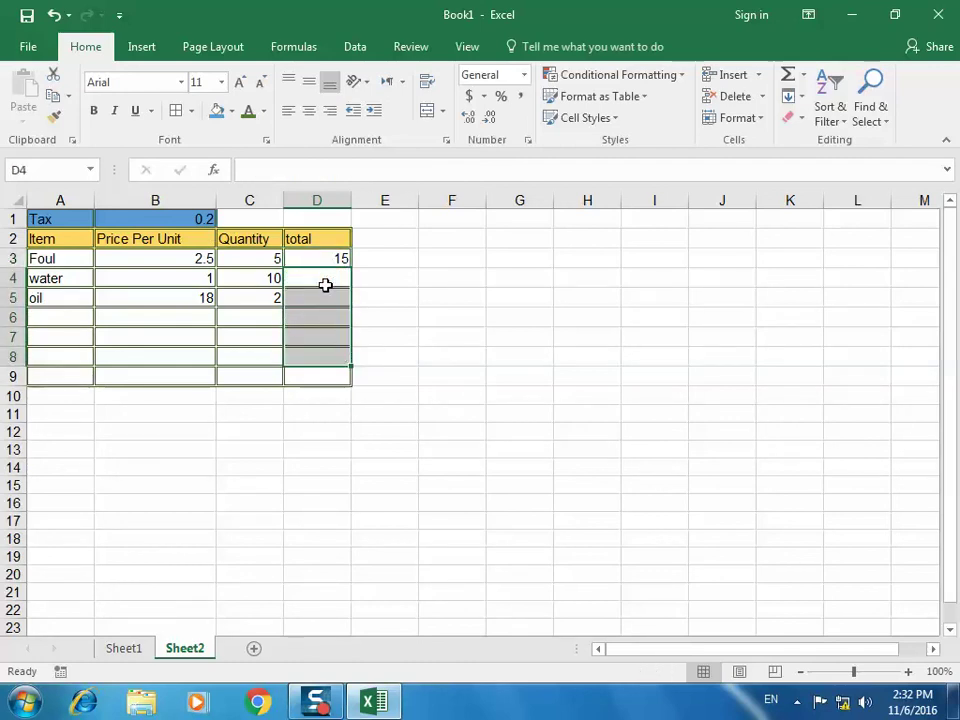
left_click(324, 259)
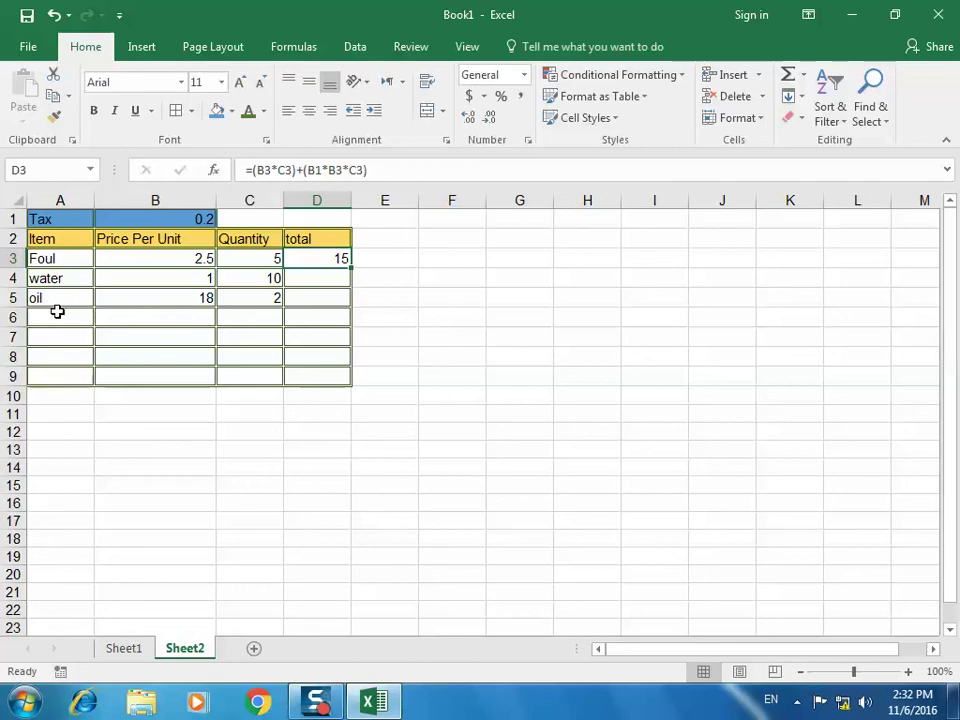
Add dollar signs to the B1 tax reference in D3's formula
left_click(312, 170)
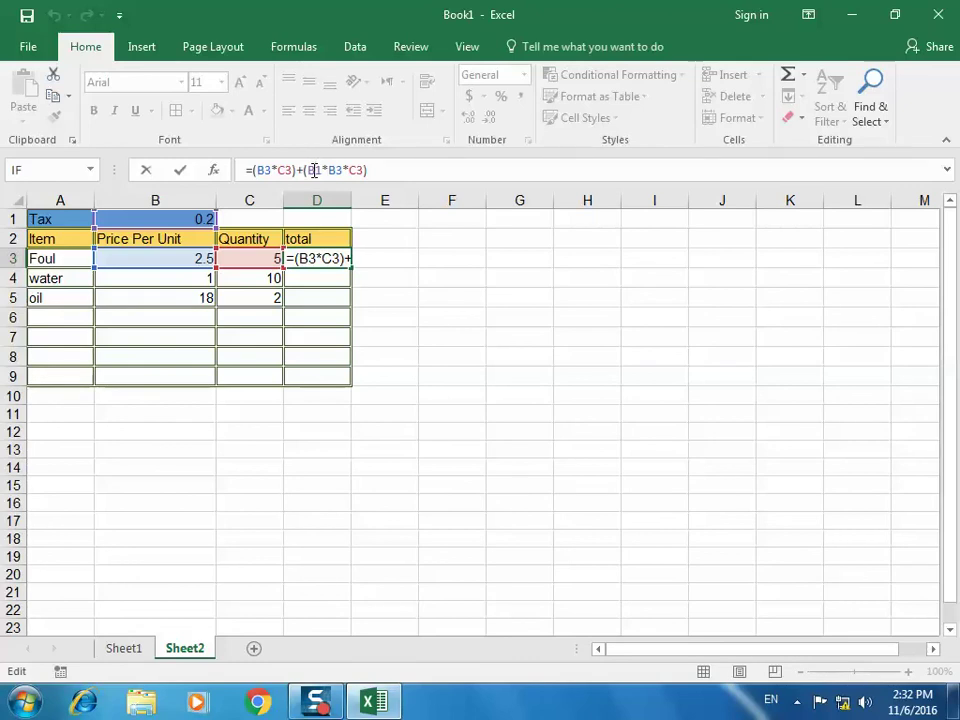
left_click(309, 170)
type("$")
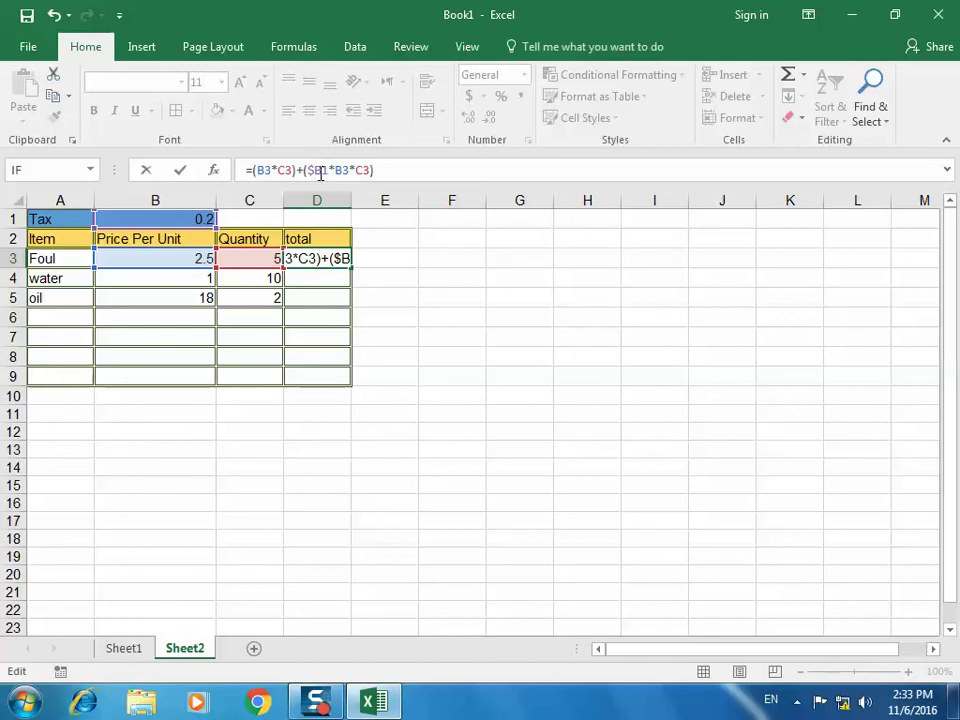
type("$")
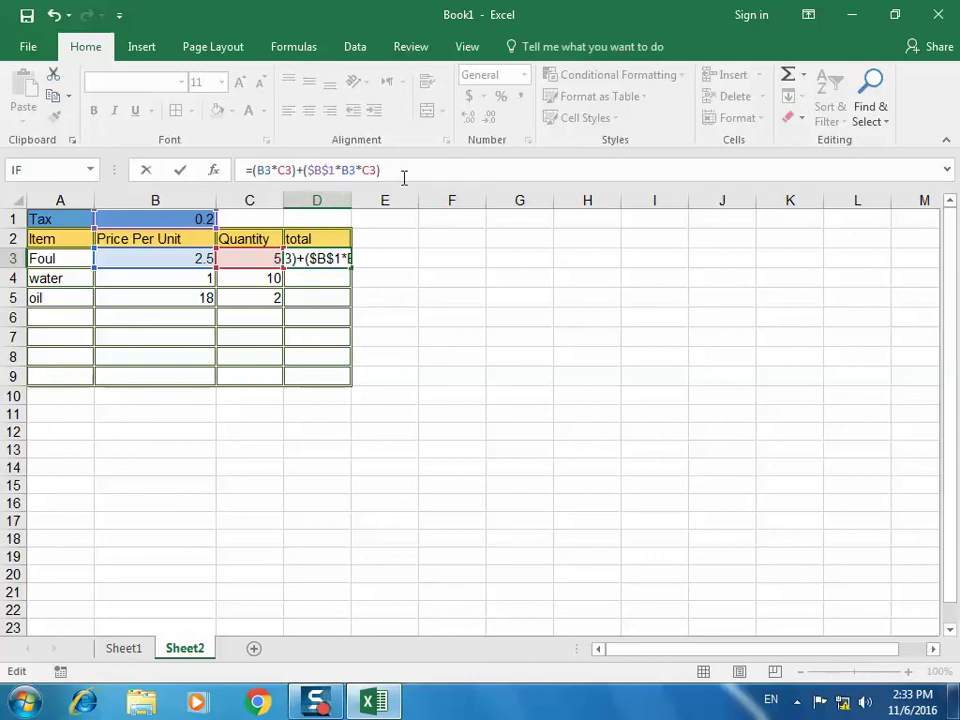
key("Return")
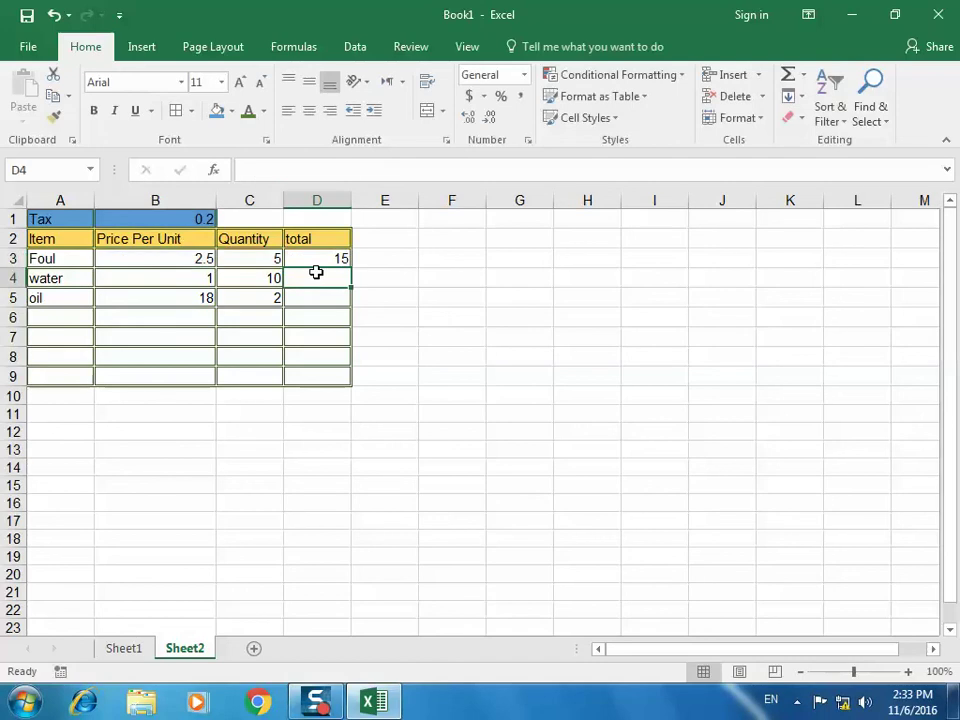
left_click(321, 259)
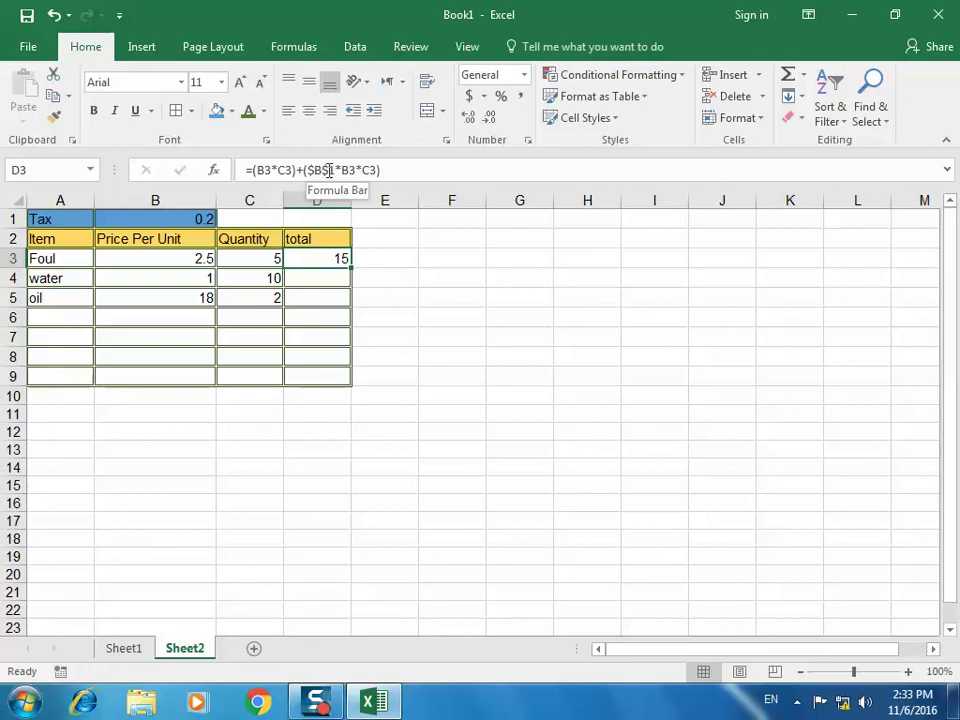
Redo the tax reference with F4 so D3 reads =(B3*C3)+($B$1*B3*C3)
left_click(327, 170)
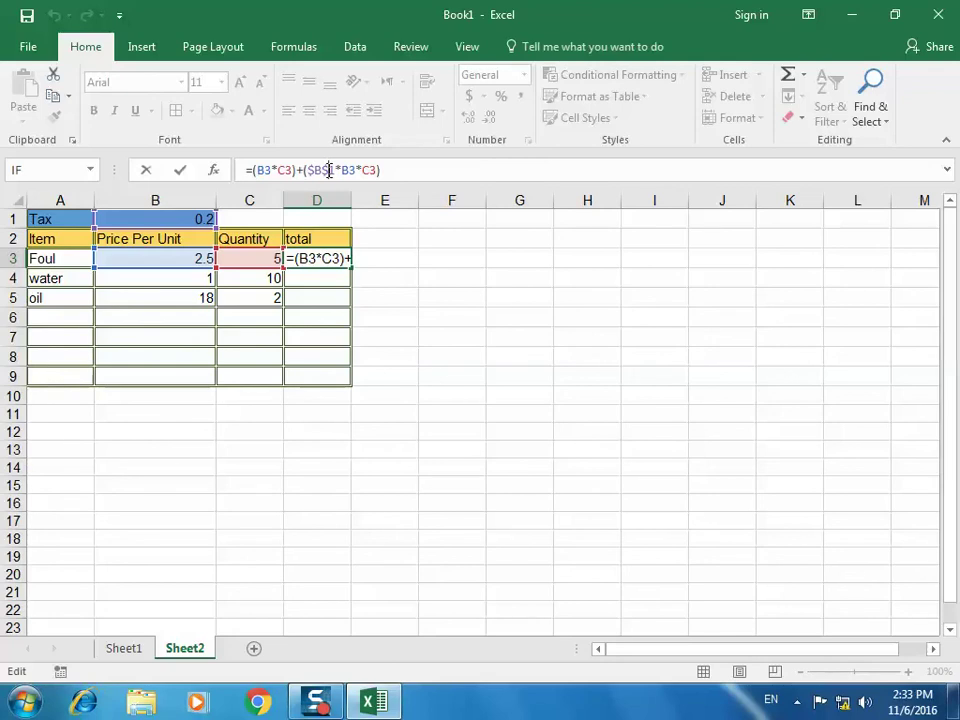
key("BackSpace")
key("BackSpace")
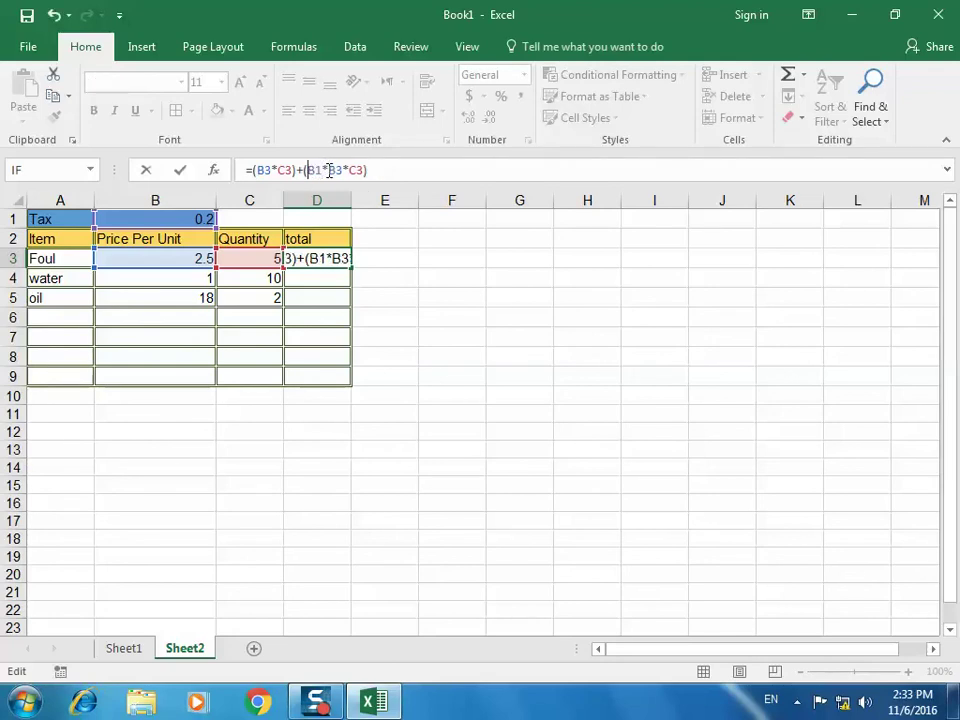
left_click(333, 281)
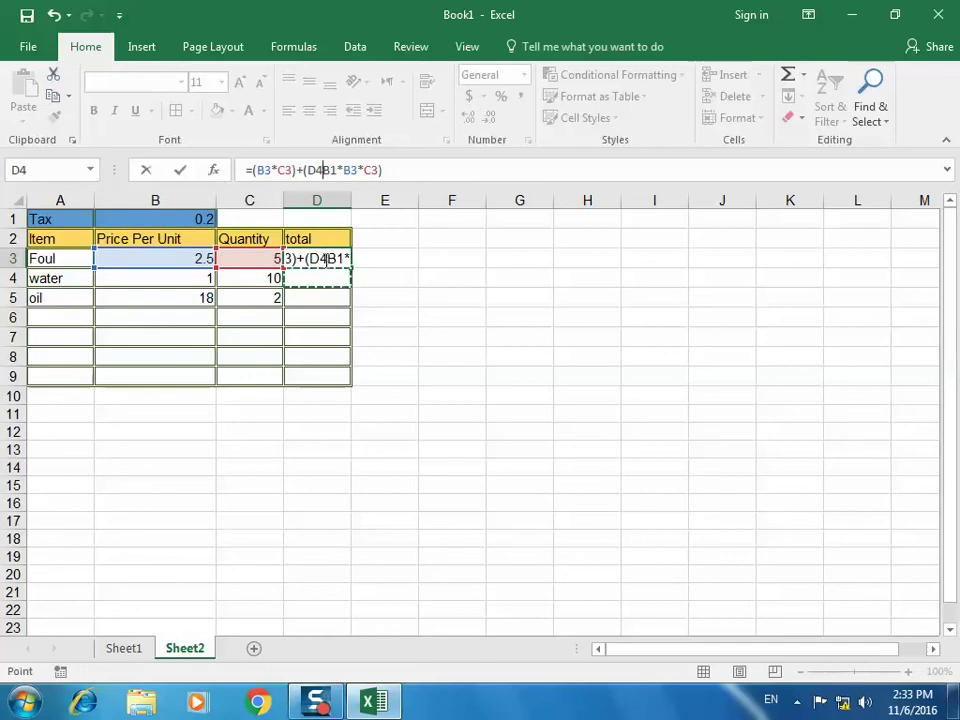
key("Escape")
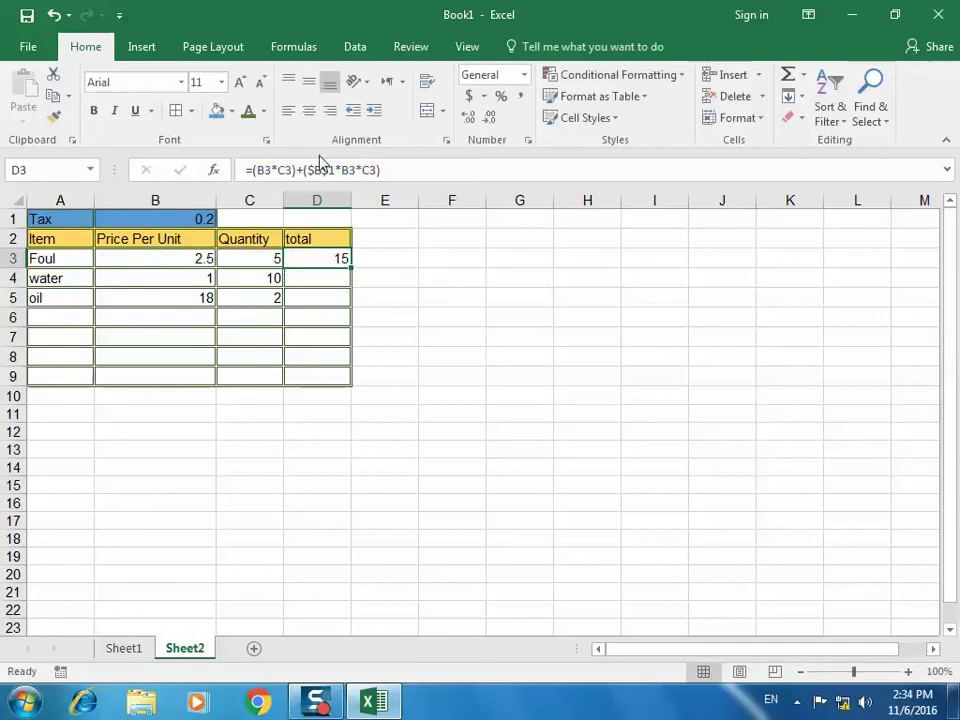
left_click(322, 169)
key("BackSpace")
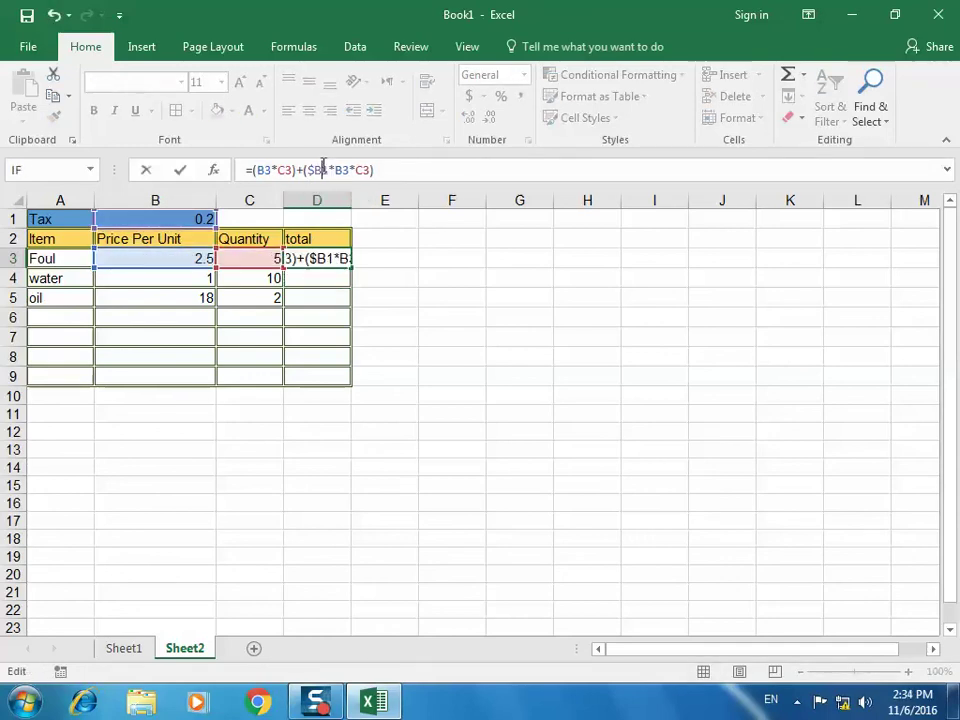
key("Left")
key("BackSpace")
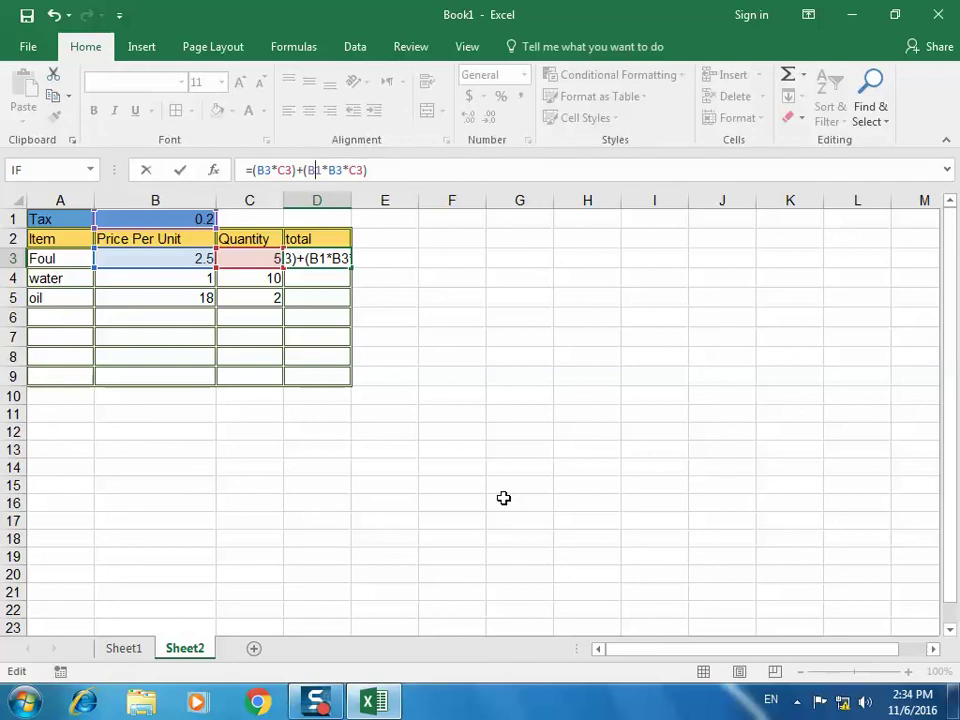
key("F4")
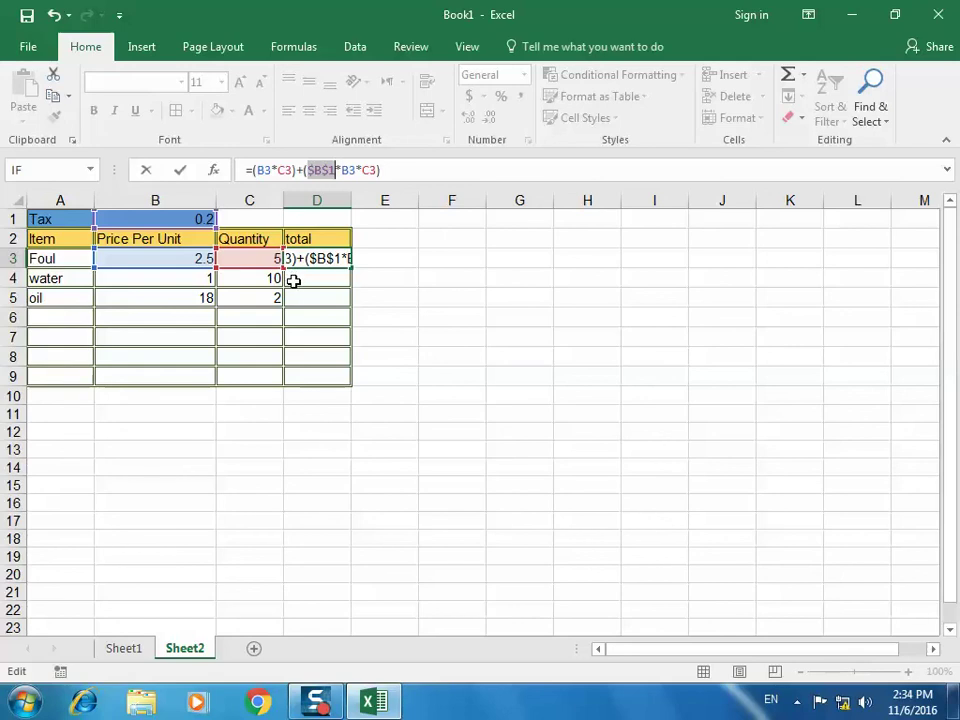
left_click(398, 169)
key("Return")
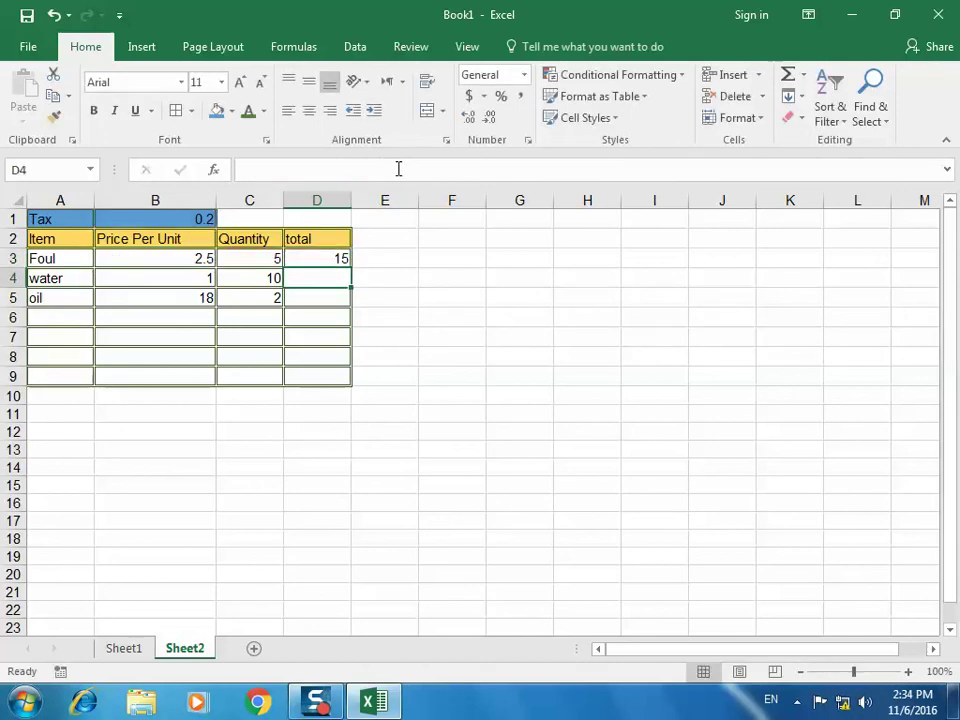
left_click(331, 257)
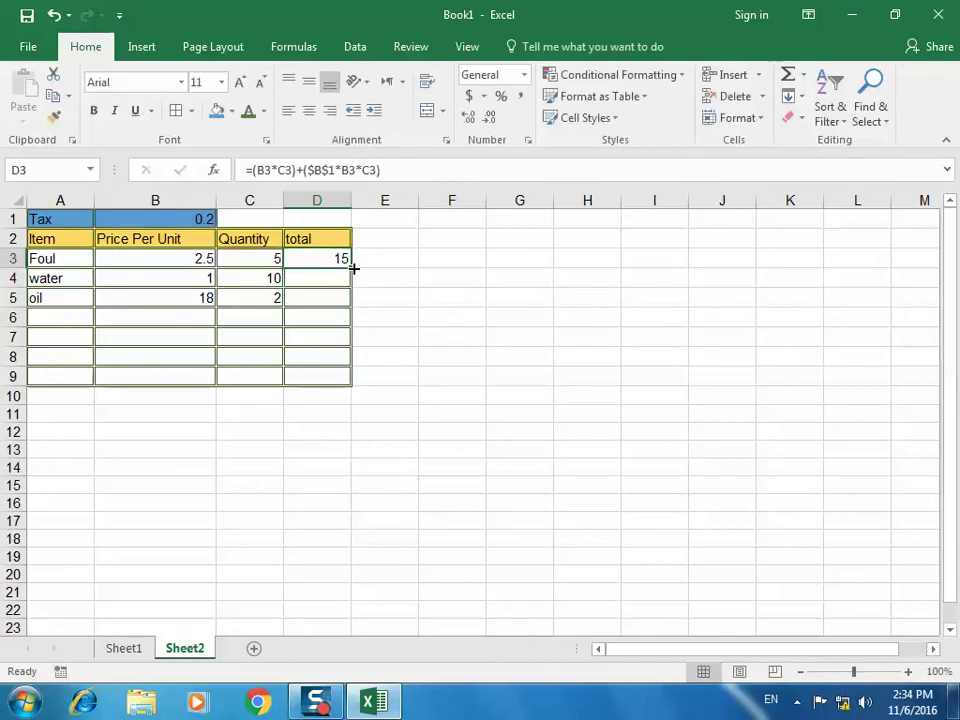
Fill D3's total formula down to D5, giving water 12 and oil 43.2, and check each copied formula
left_click_drag(353, 269, 353, 307)
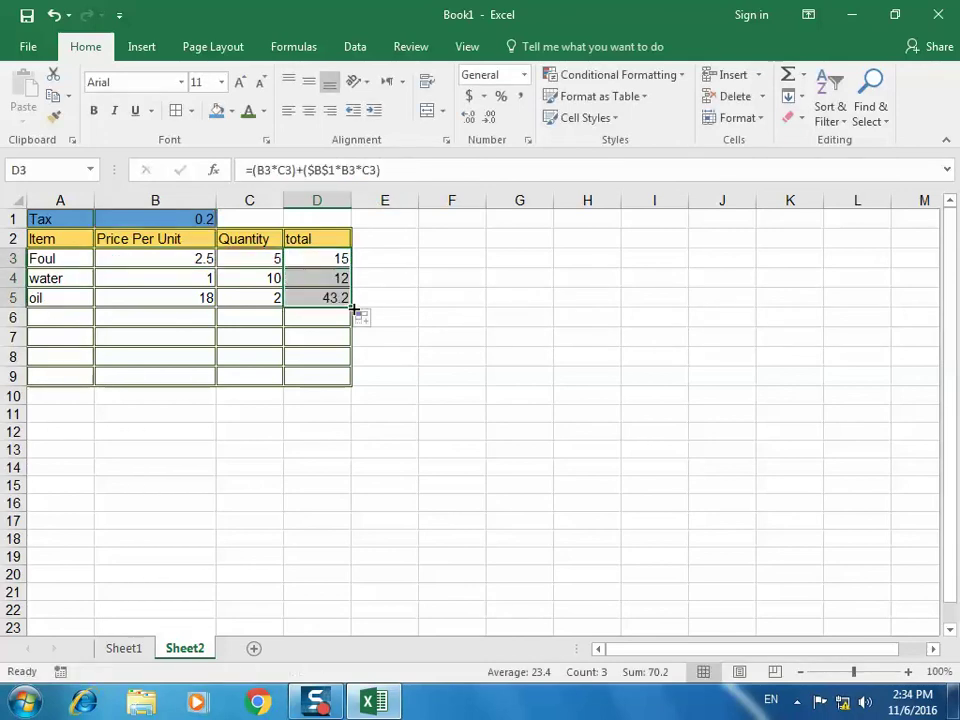
left_click(318, 280)
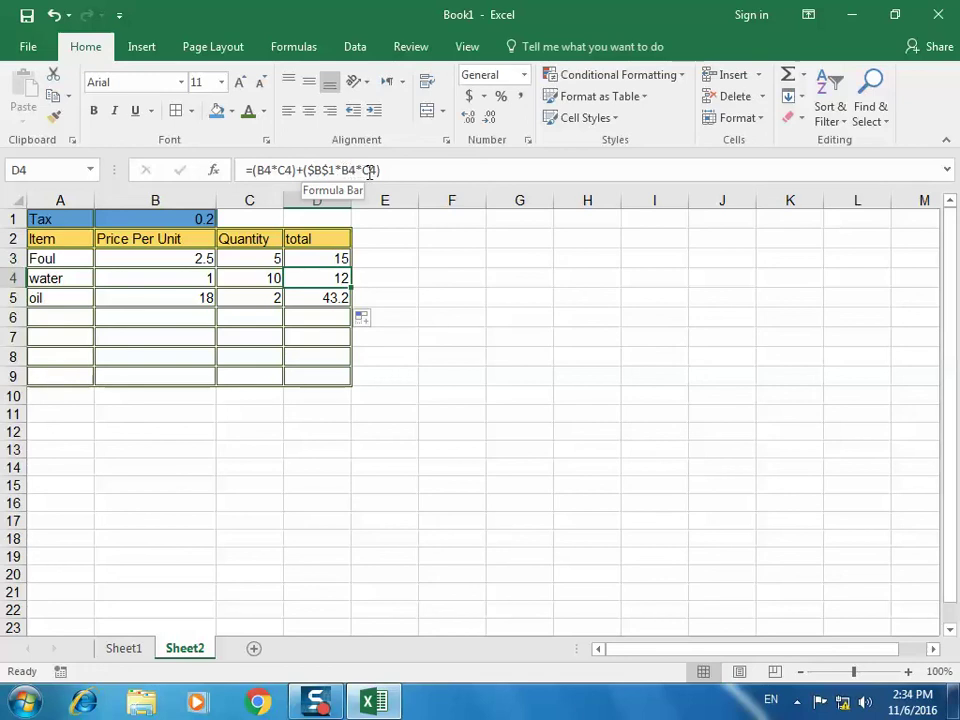
left_click(328, 257)
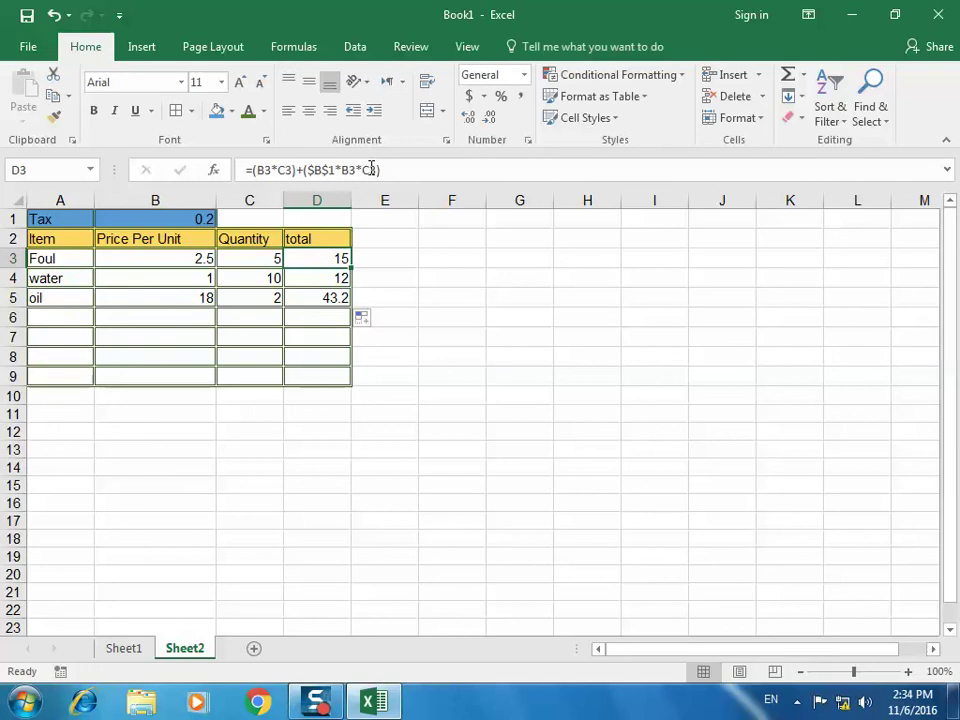
left_click(325, 275)
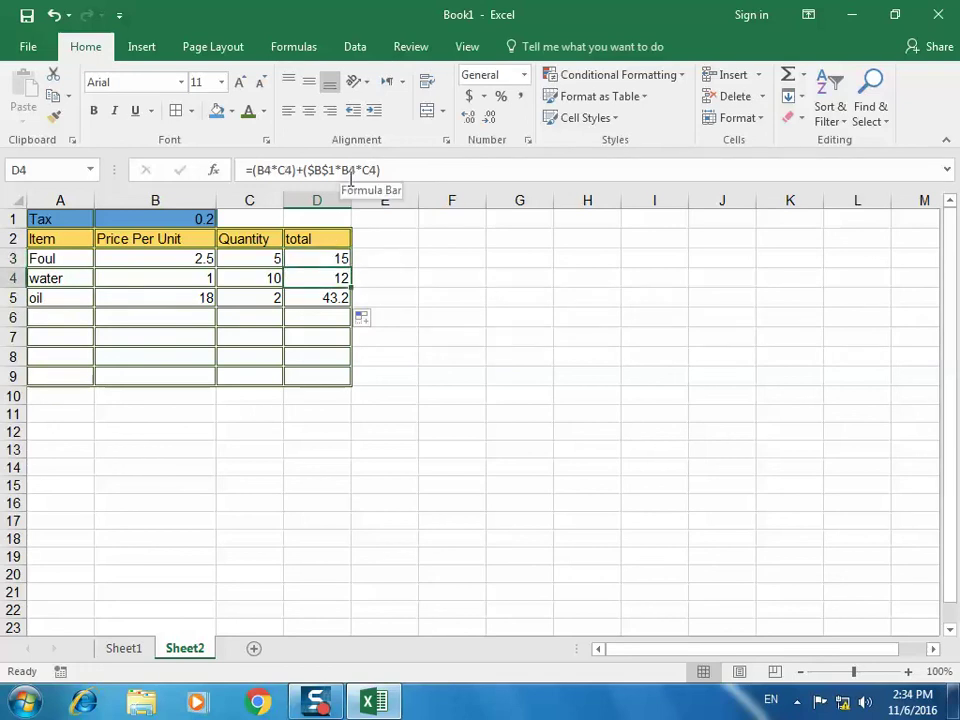
left_click(322, 295)
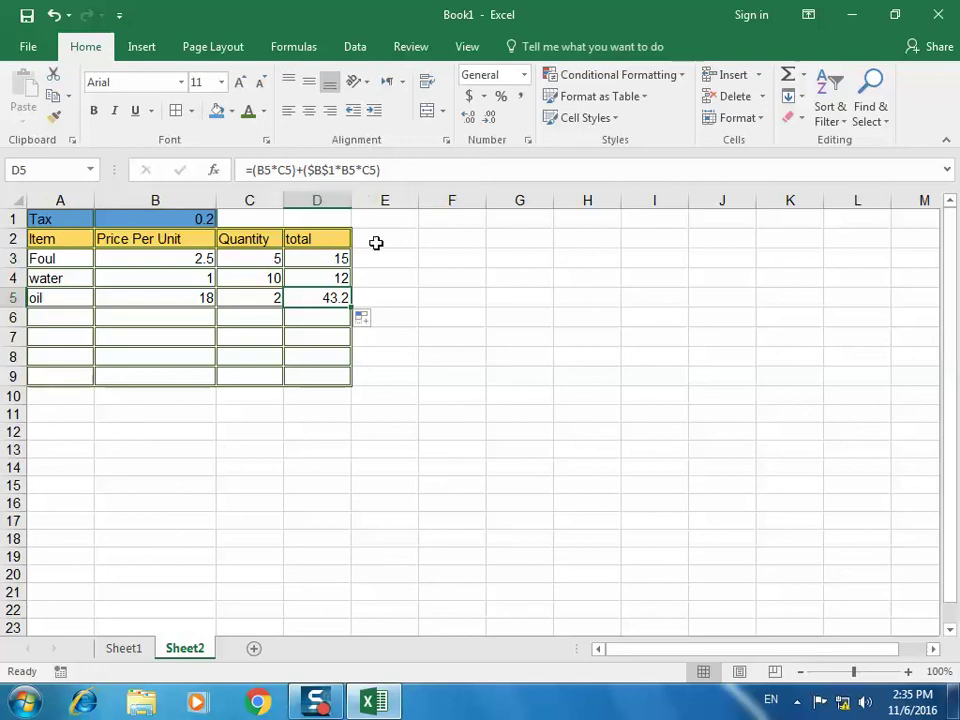
left_click(342, 258)
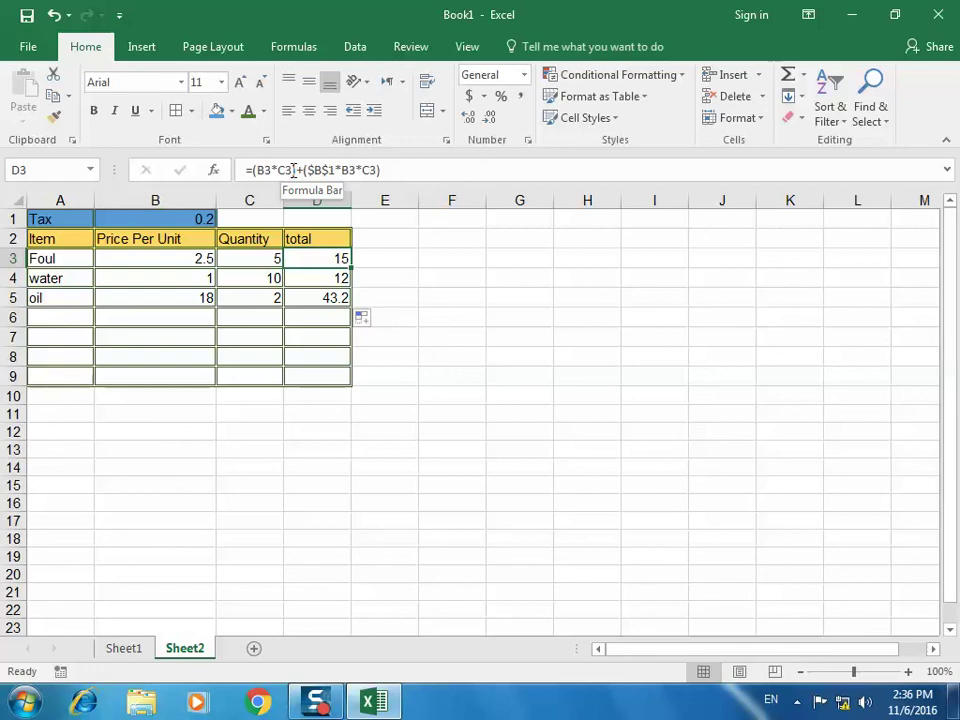
left_click_drag(293, 170, 261, 175)
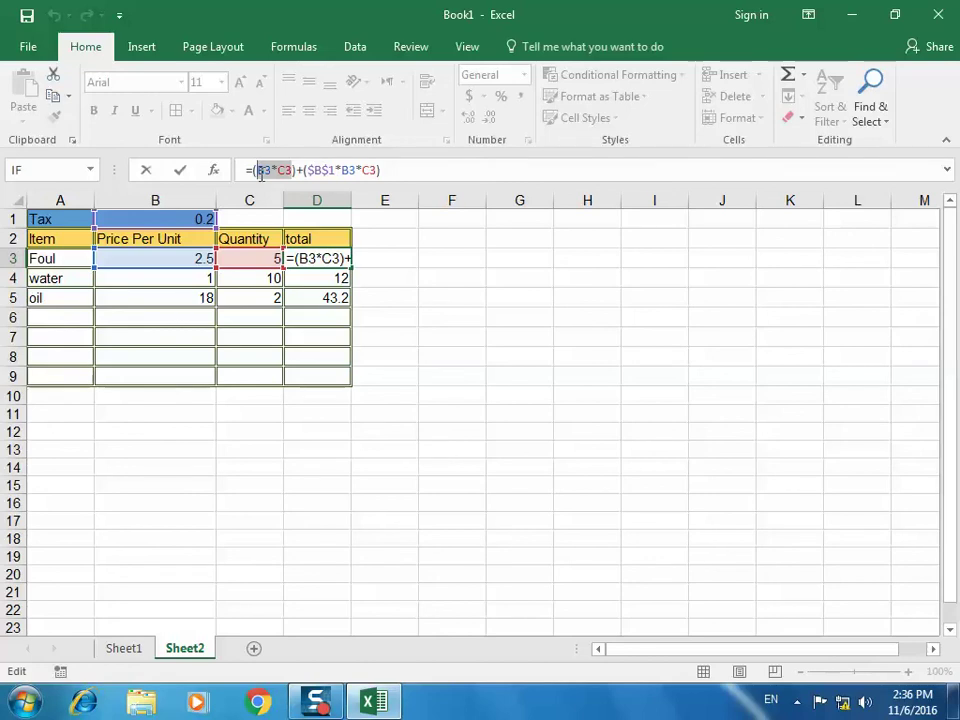
left_click(387, 170)
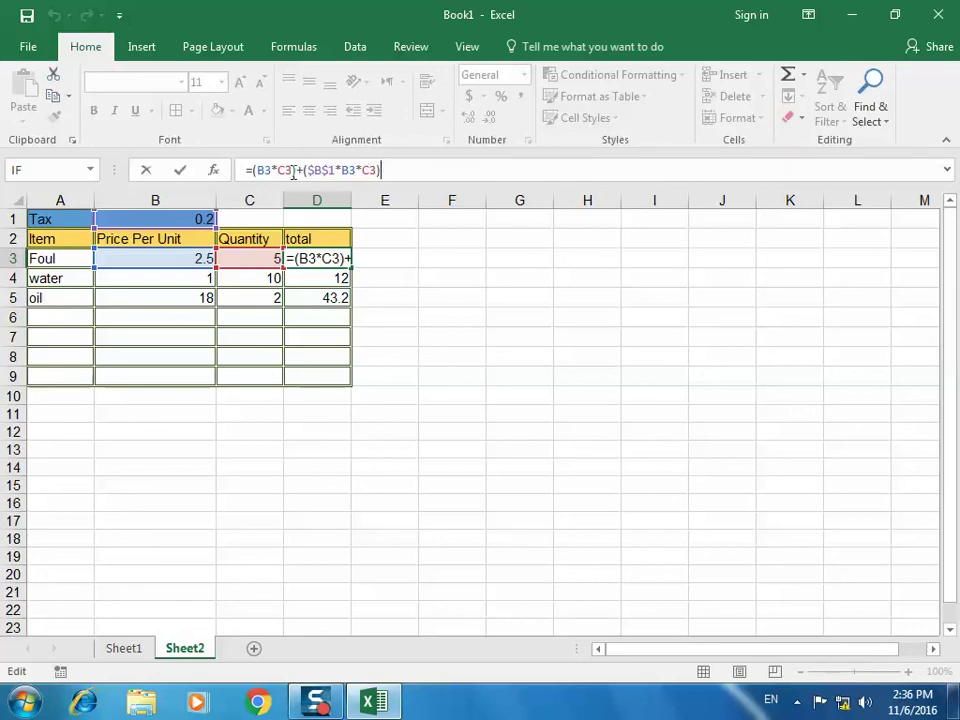
left_click_drag(292, 170, 259, 170)
left_click_drag(308, 170, 372, 170)
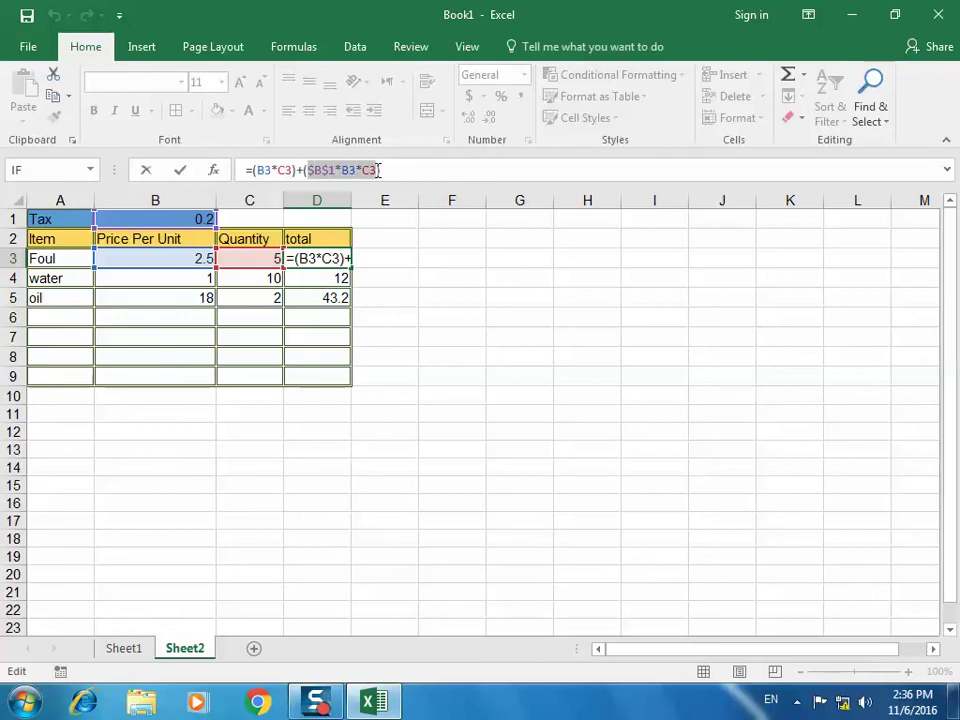
type(")")
left_click(244, 278)
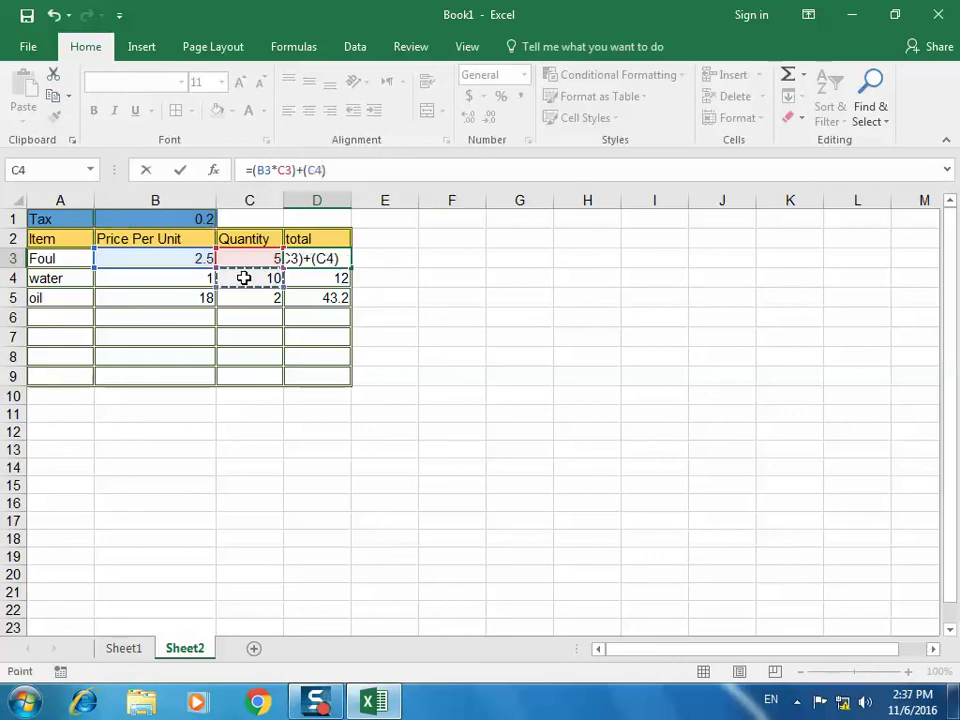
key("Escape")
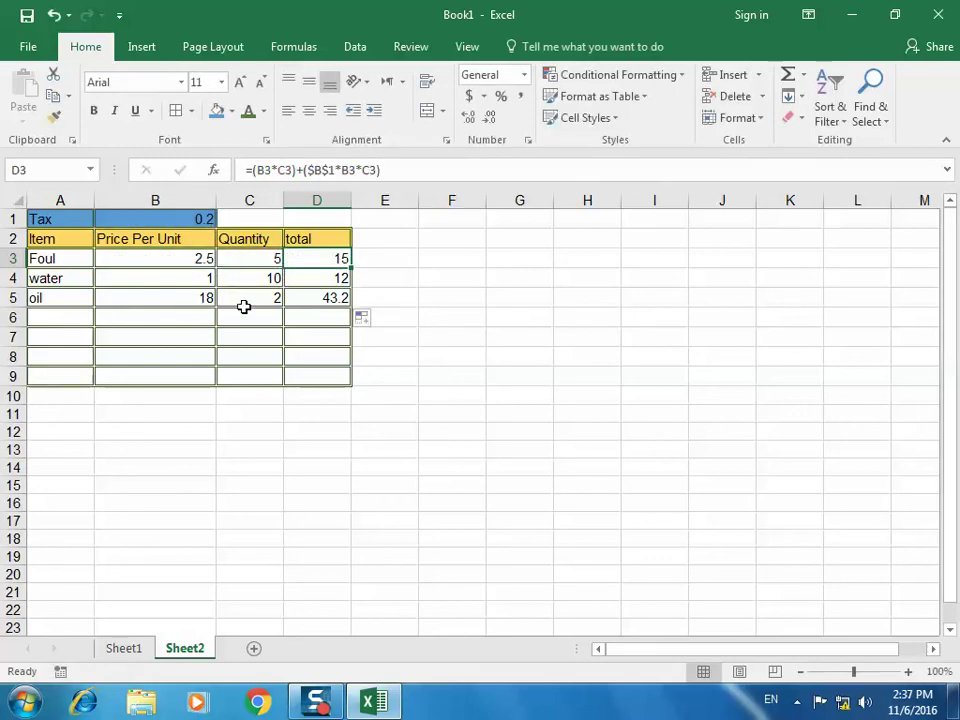
left_click(244, 305)
Add a 'tax' heading in cell E2
left_click(195, 283)
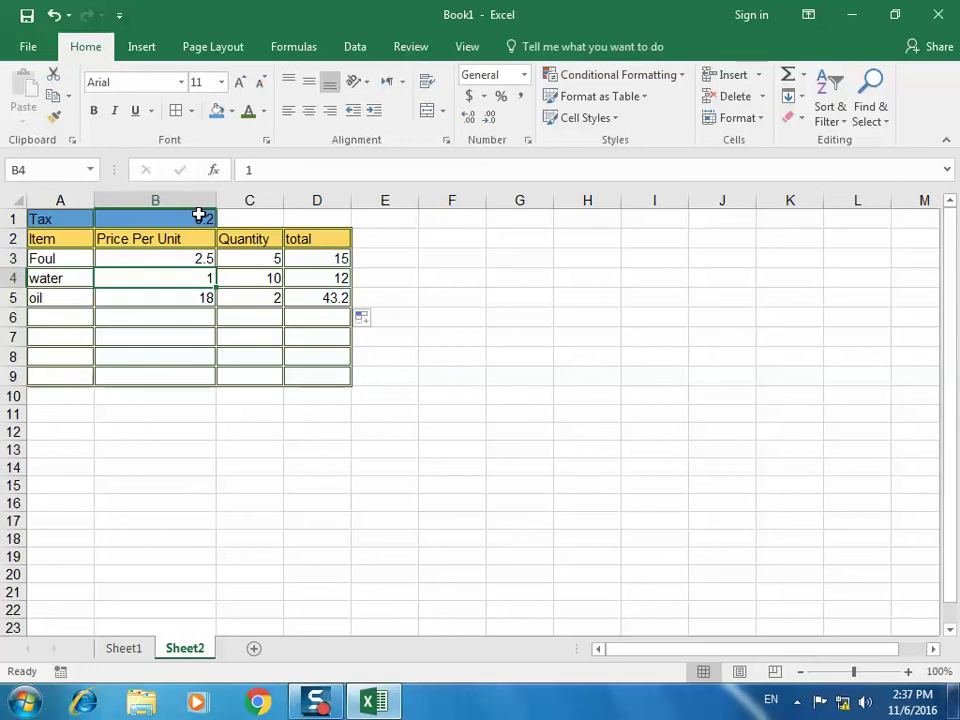
left_click(384, 233)
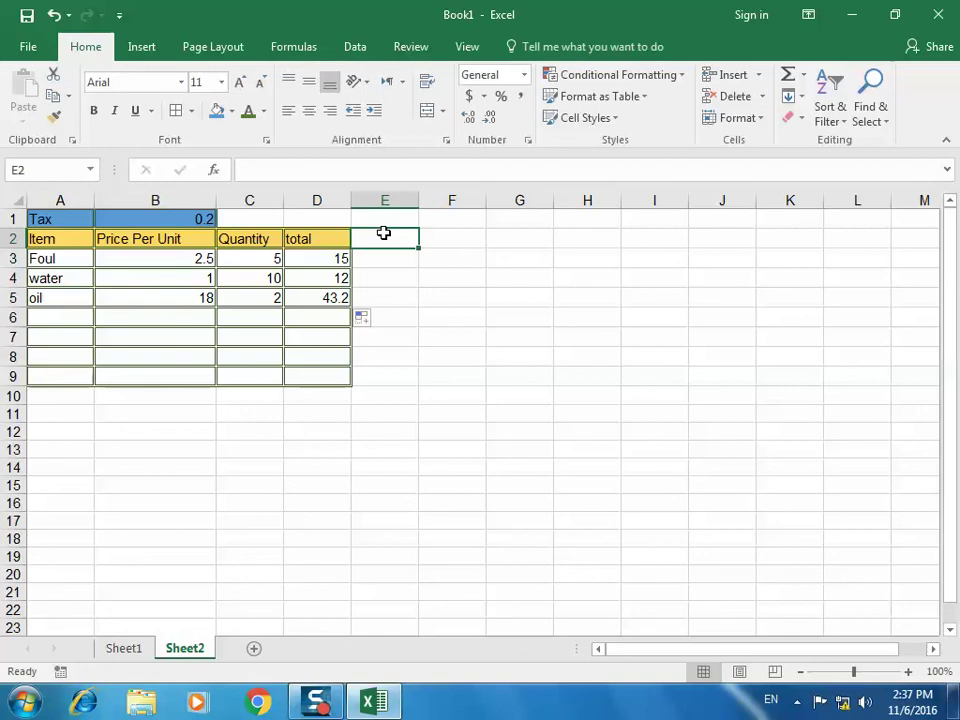
type("tax")
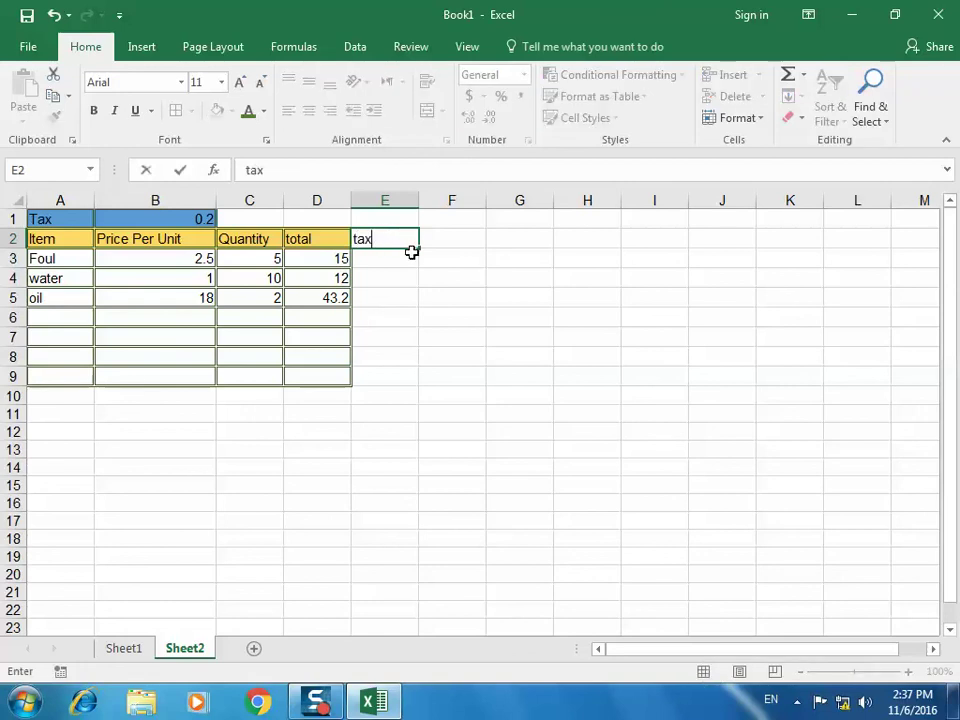
left_click(411, 261)
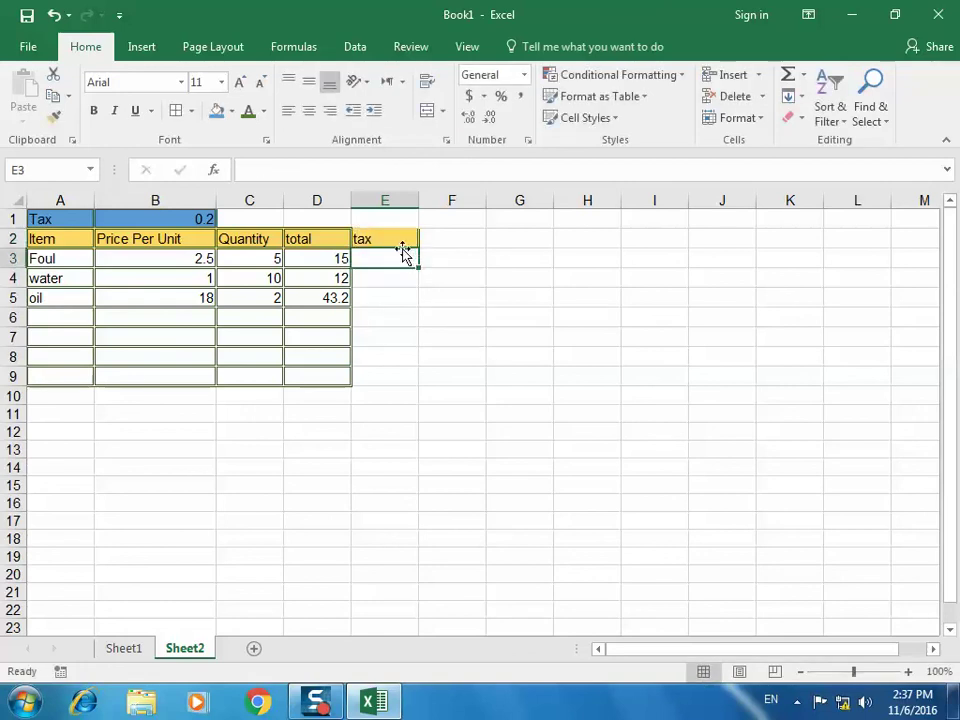
Clear the tax heading from E2 and move back to the total in D3
left_click(404, 238)
key("Delete")
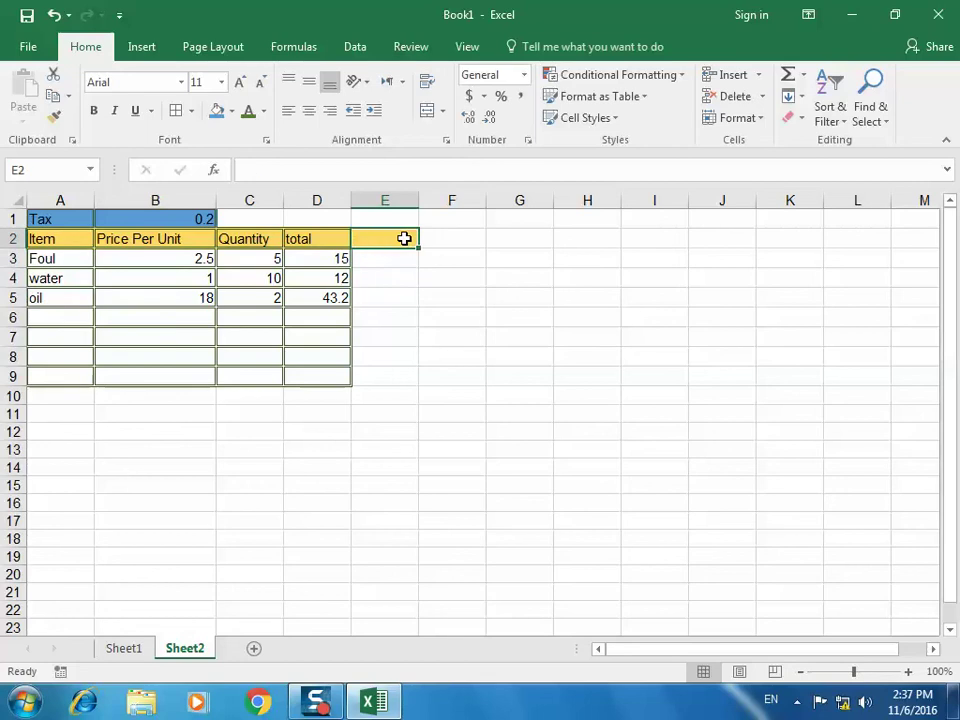
key("Down")
key("Left")
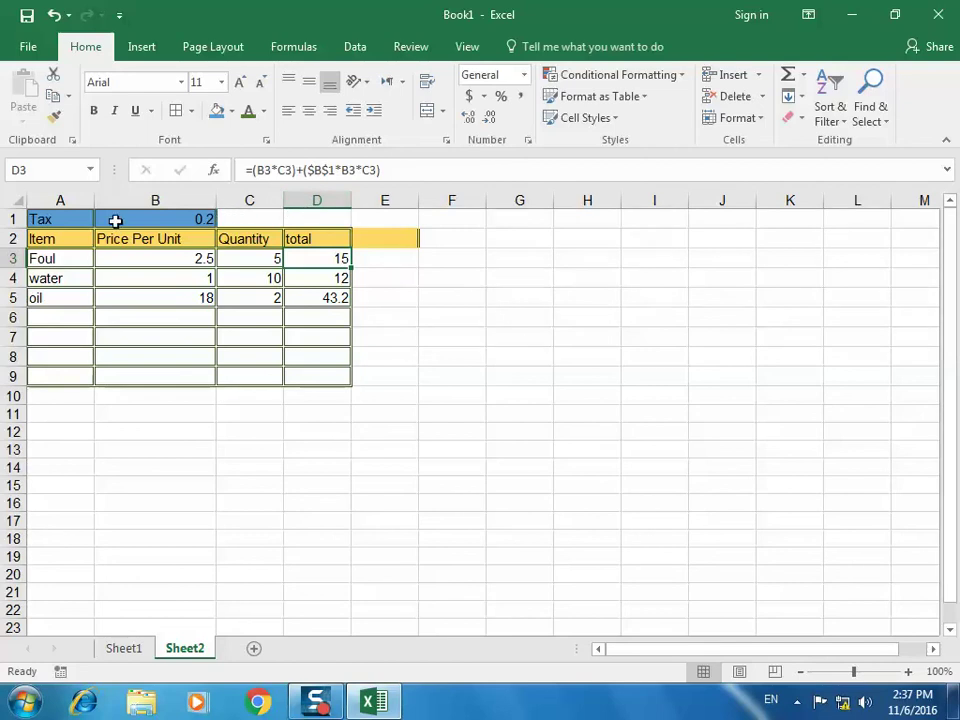
left_click(336, 170)
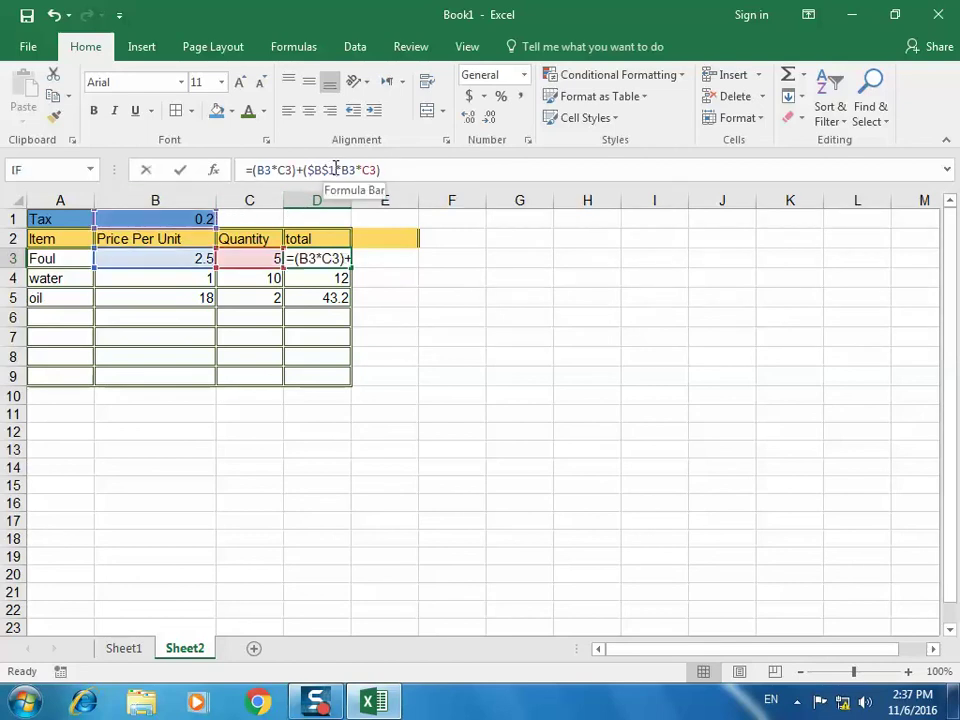
left_click_drag(336, 170, 310, 172)
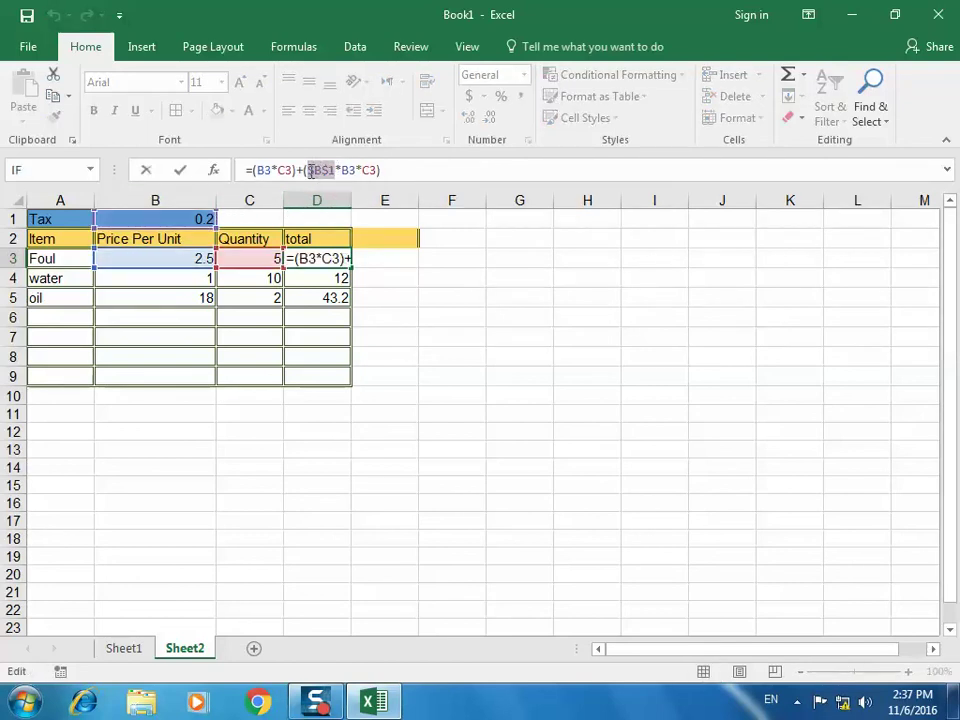
type("0.2")
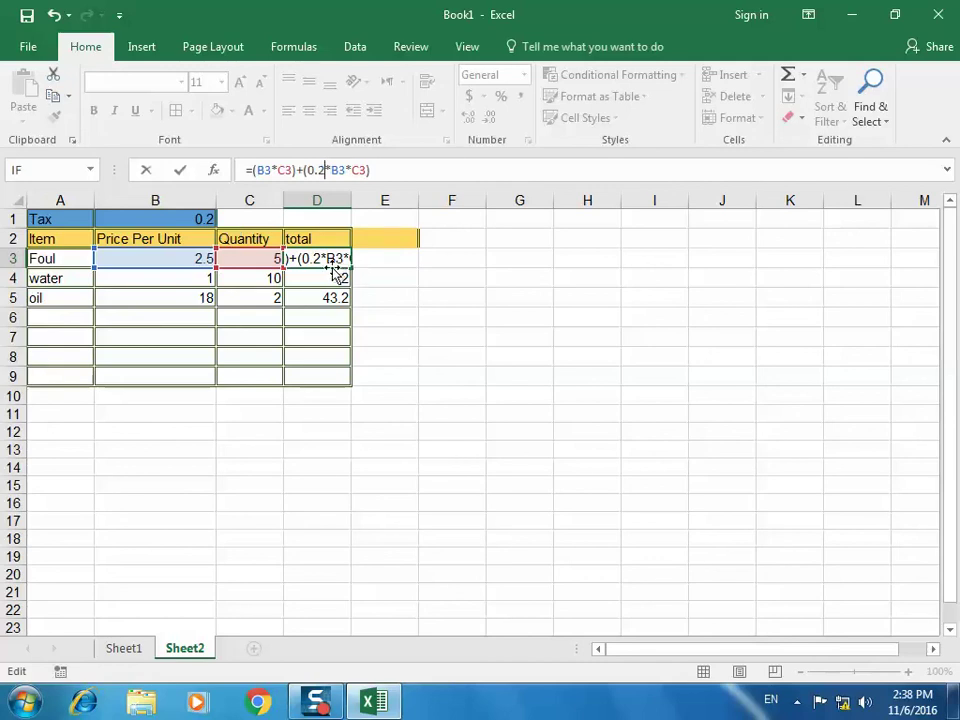
key("BackSpace")
key("BackSpace")
key("BackSpace")
type("$B$1")
key("ctrl+Return")
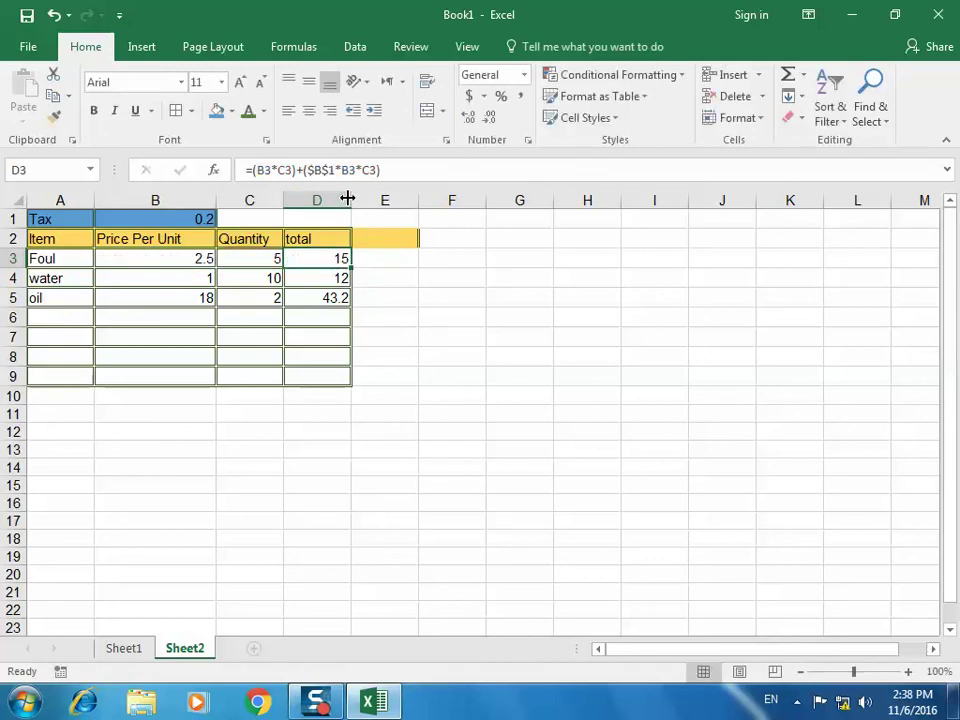
Enter 'Total with Tax' in E2 and widen column E to fit the heading
left_click(391, 279)
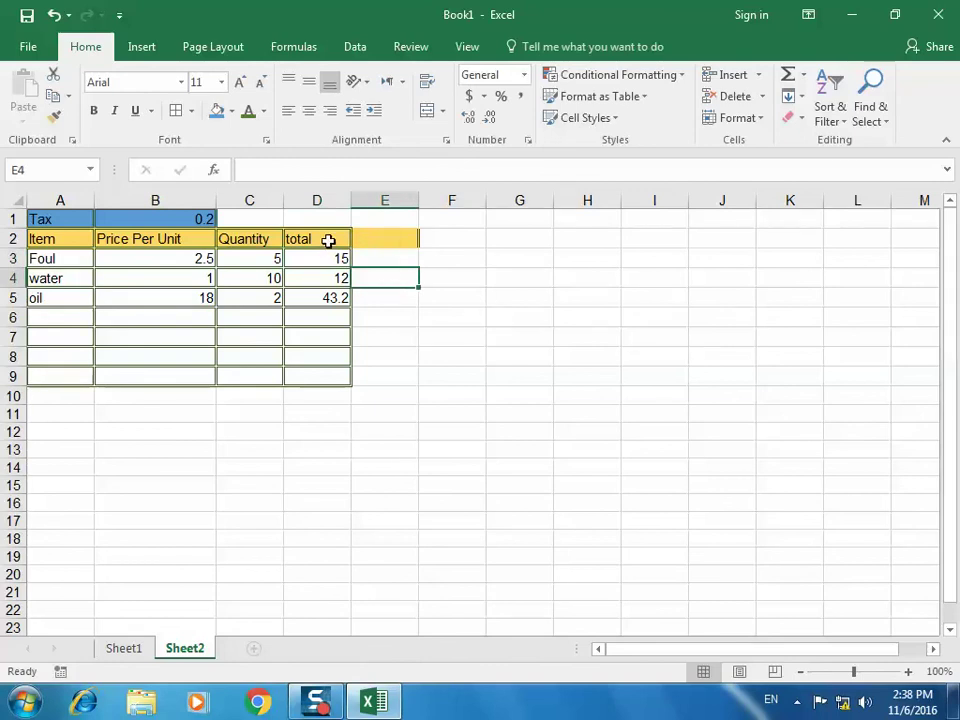
left_click(375, 240)
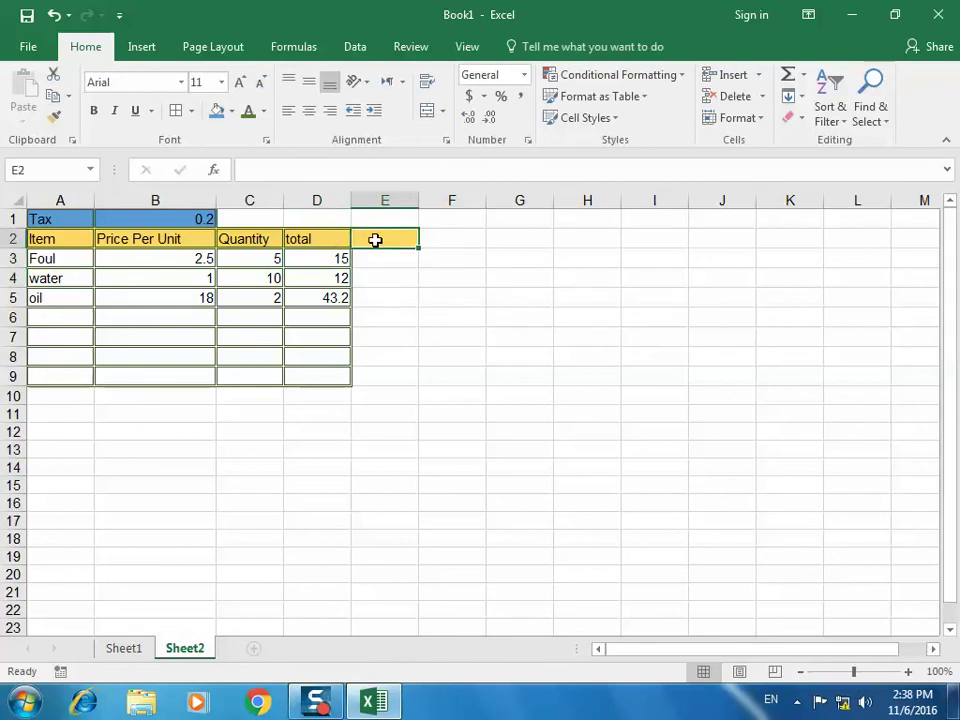
type("To")
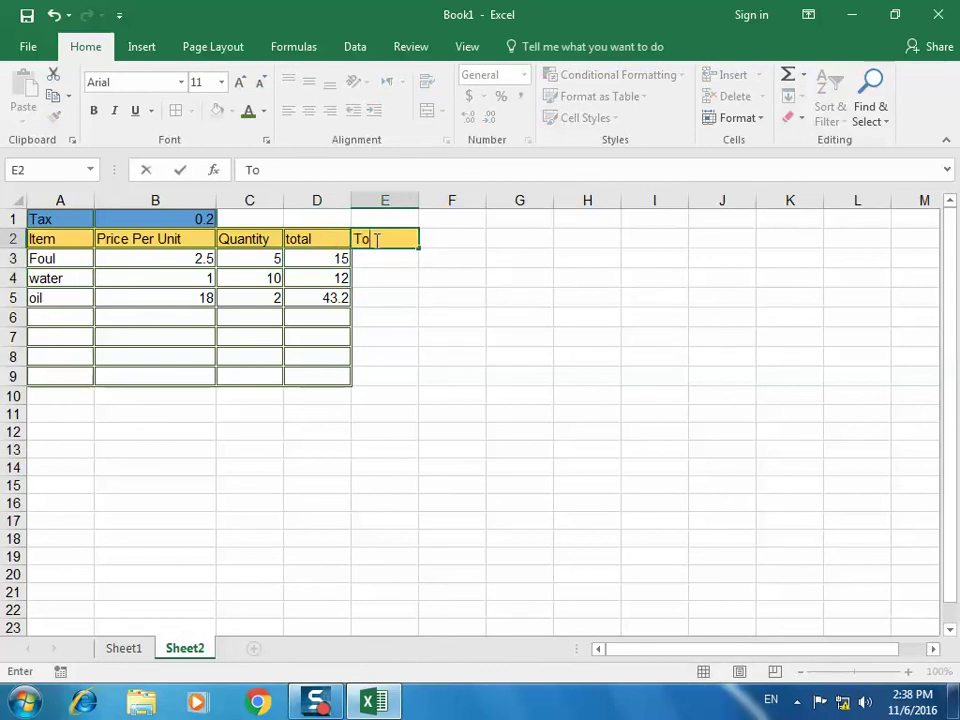
type("tal")
type(" w")
type("ith Tax")
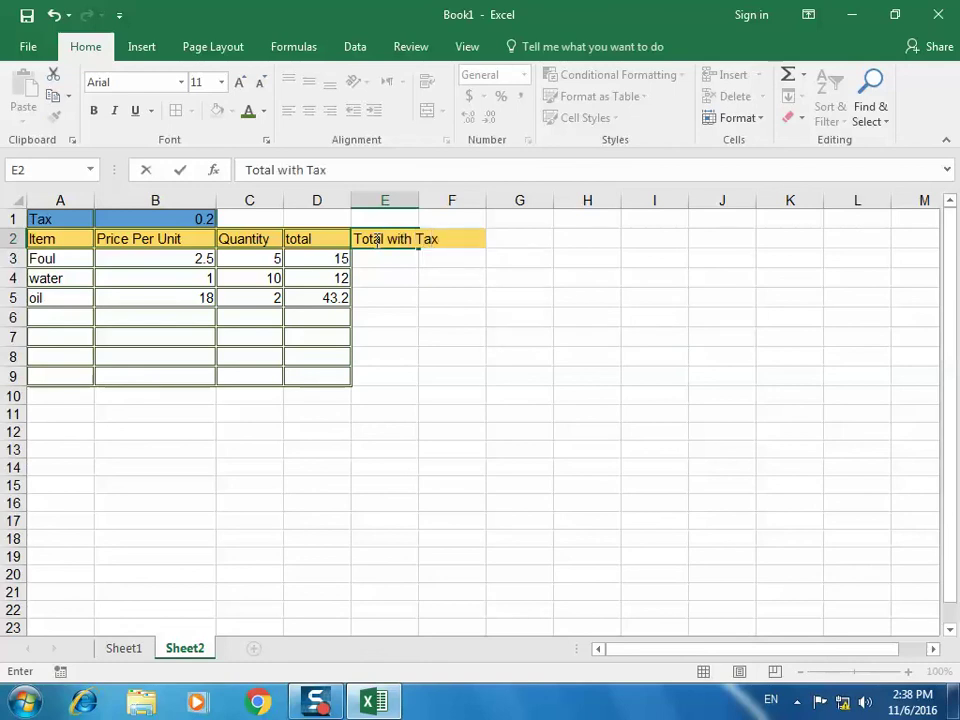
key("Return")
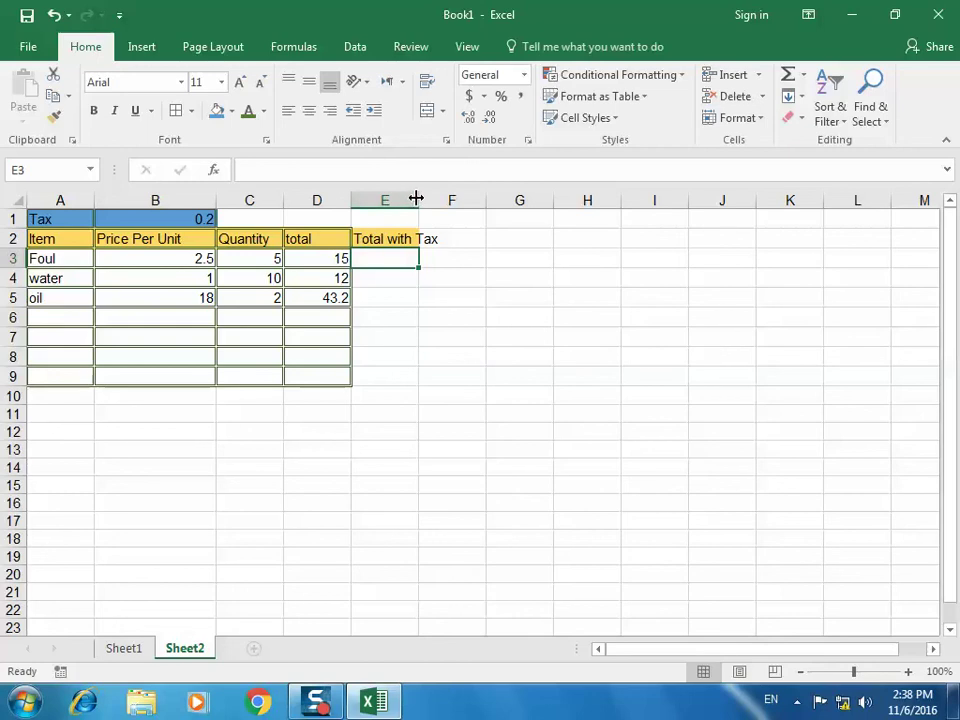
left_click_drag(419, 200, 482, 200)
Shorten D3's formula to =(B3*C3) by removing the tax part
left_click(317, 256)
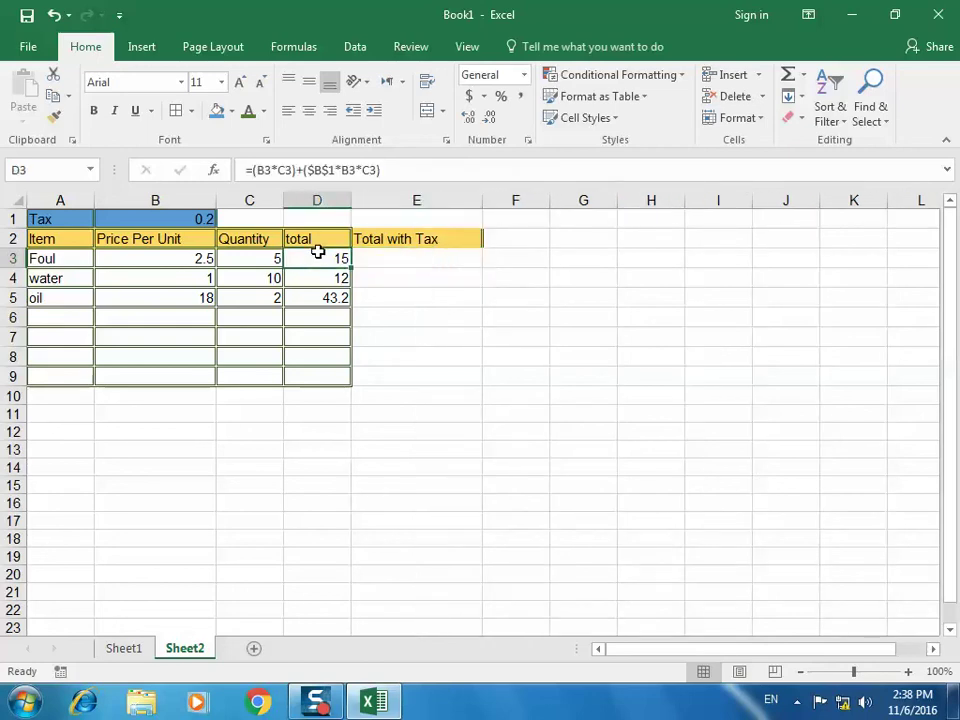
left_click(383, 170)
key("BackSpace")
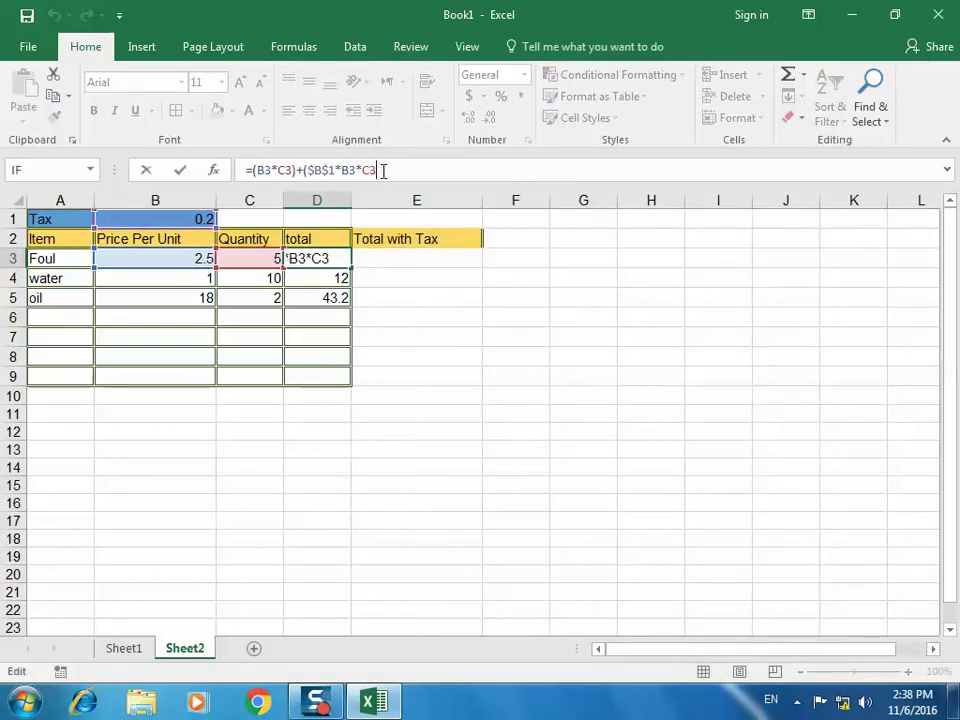
key("BackSpace")
key("BackSpace")
key("BackSpace")
key("BackSpace")
key("BackSpace")
key("BackSpace")
key("BackSpace")
key("BackSpace")
key("BackSpace")
key("BackSpace")
key("BackSpace")
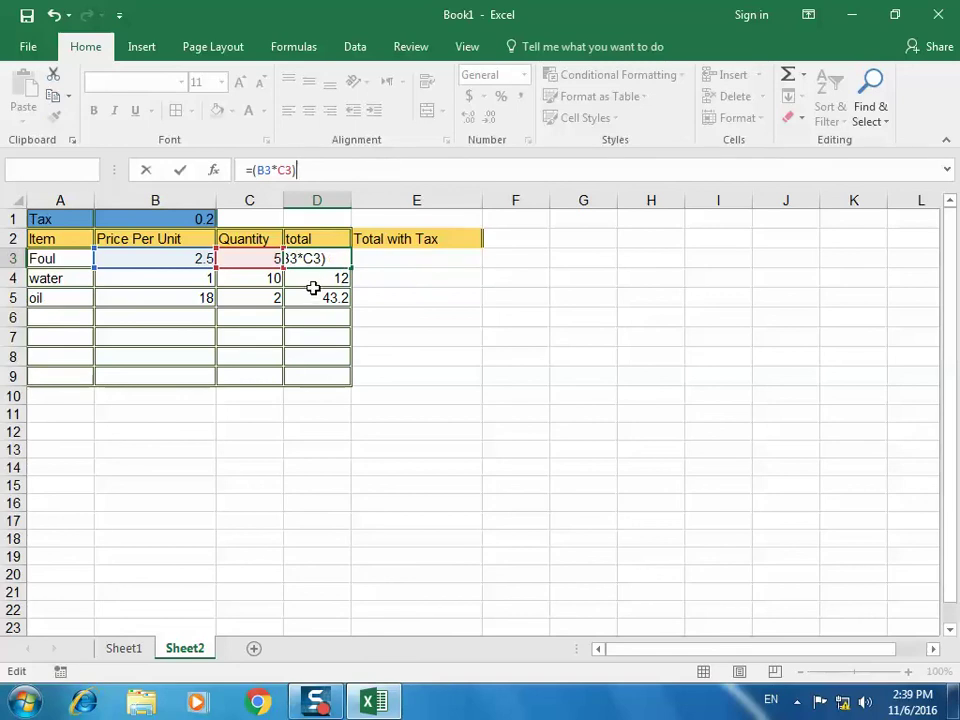
left_click(314, 292)
Fill =(B3*C3) down to D5, giving totals of 12.5, 10 and 36
left_click(316, 258)
left_click_drag(350, 267, 353, 308)
left_click(397, 254)
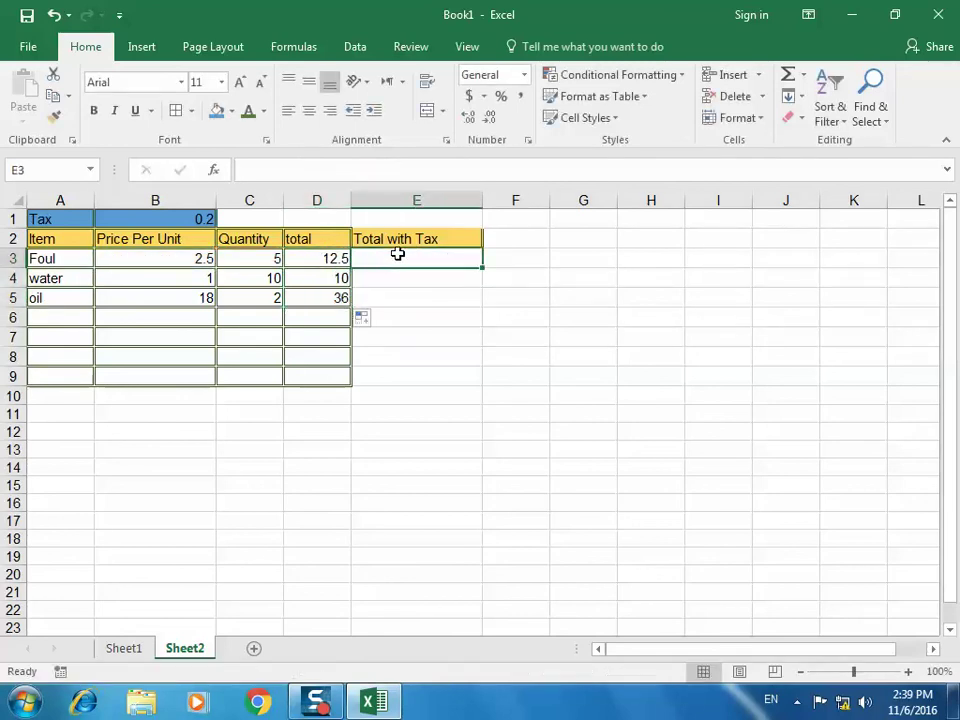
Start an E3 formula with B3*C3, then erase it back to the equals sign
left_click(253, 166)
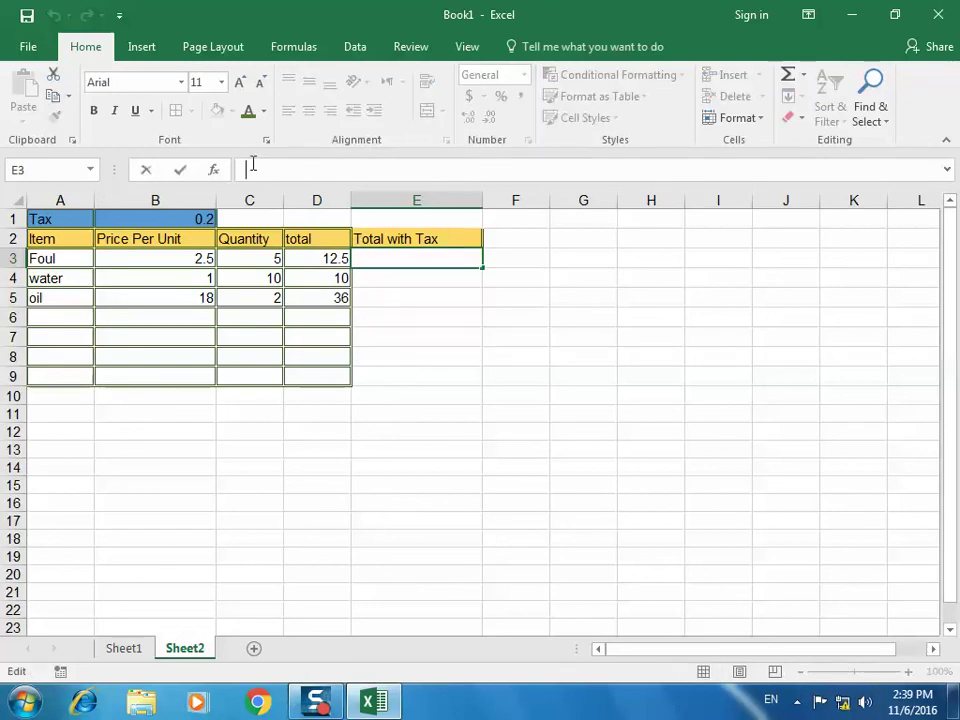
type("=")
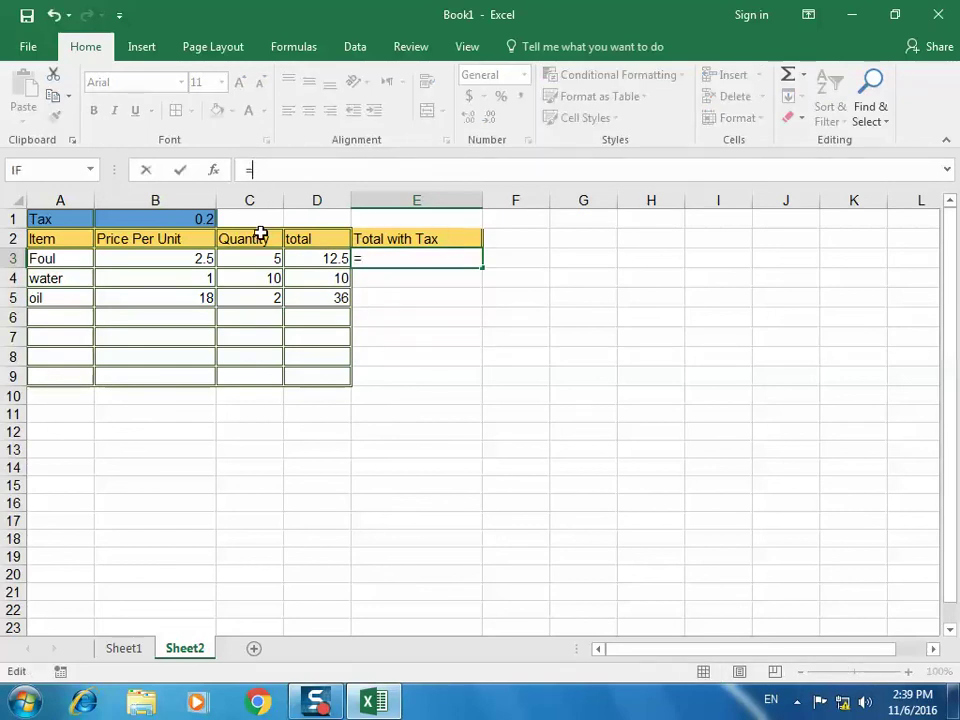
left_click(208, 258)
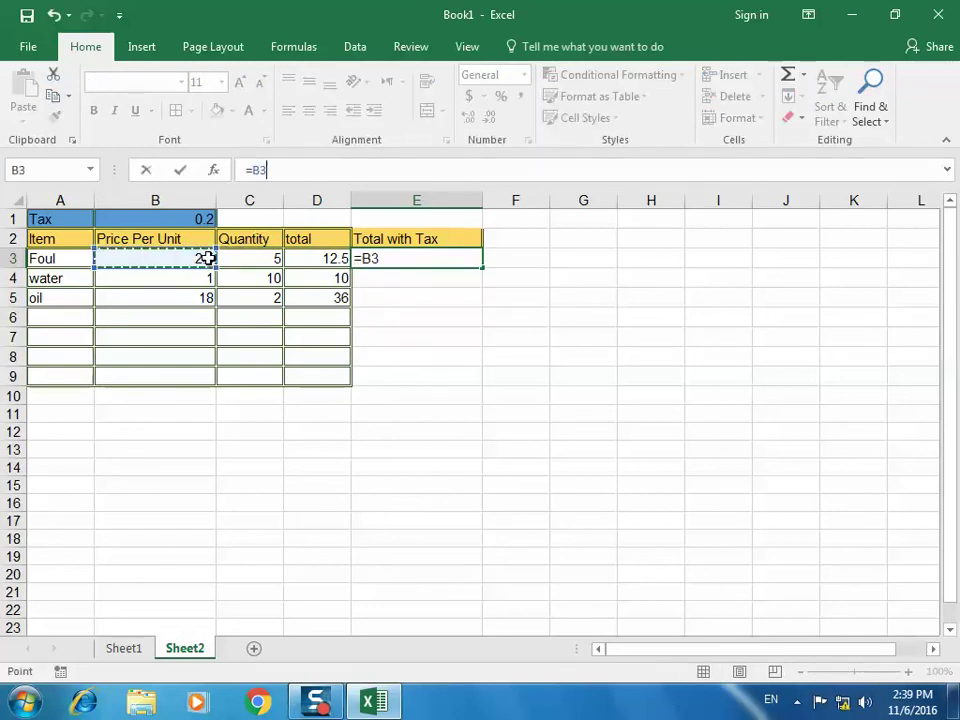
type("*")
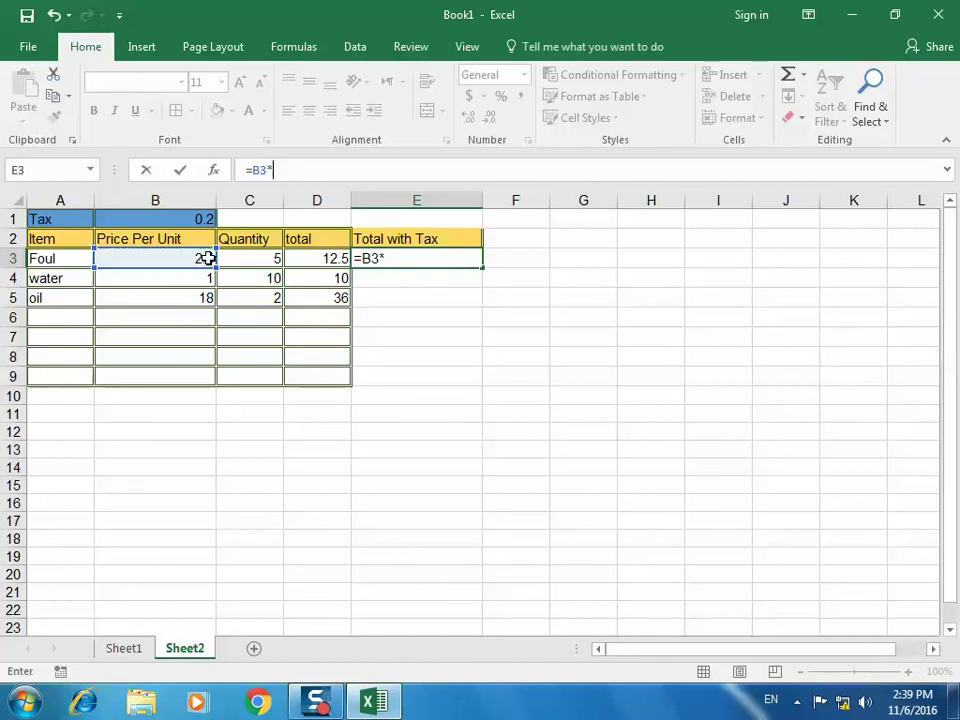
left_click(246, 259)
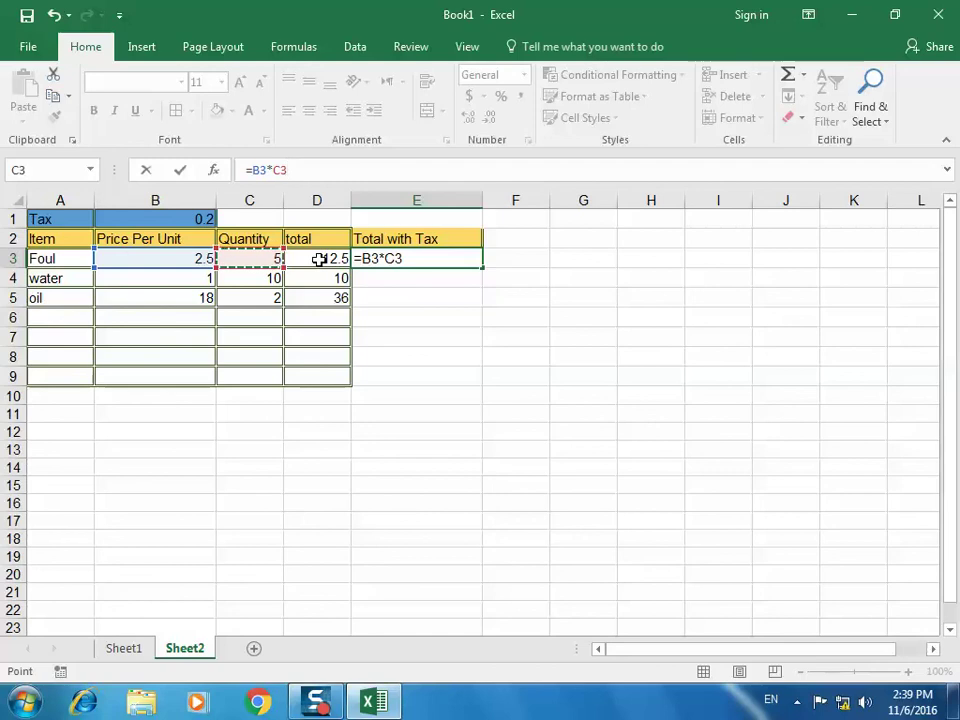
key("BackSpace")
key("BackSpace")
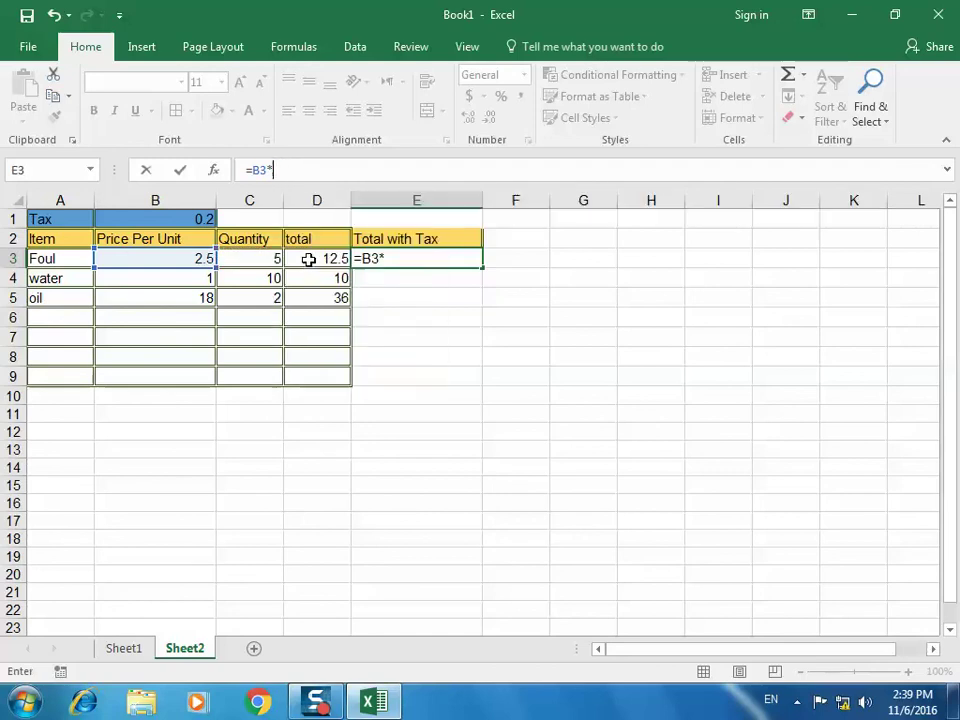
key("BackSpace")
key("BackSpace")
key("BackSpace")
Enter =D3+D3*0.2 in E3 to get 15 and fill it down to E5
left_click(309, 259)
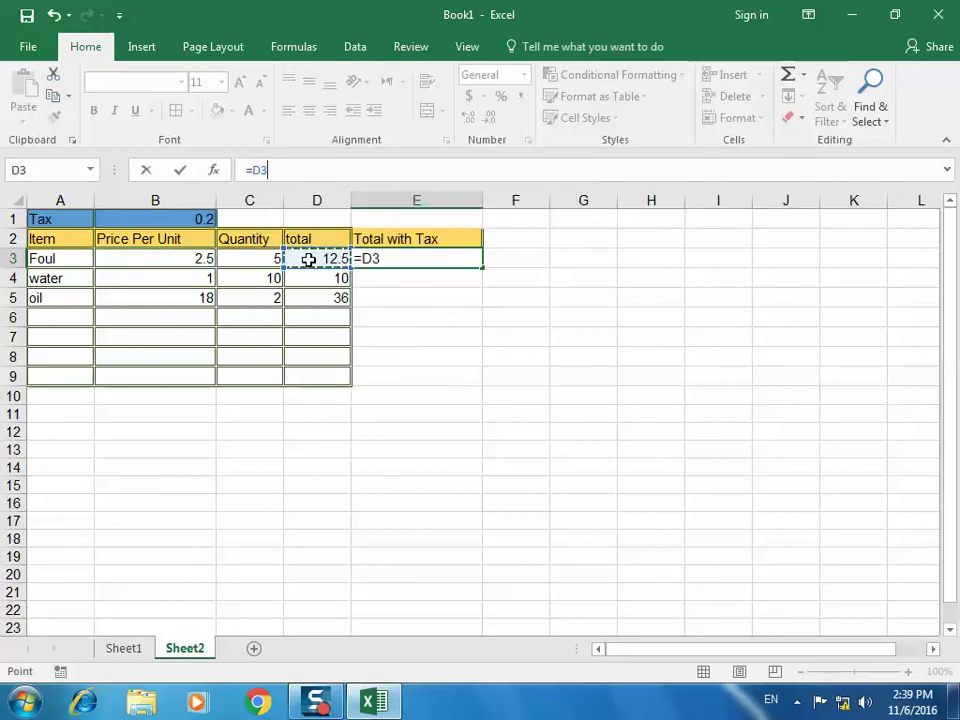
type("*")
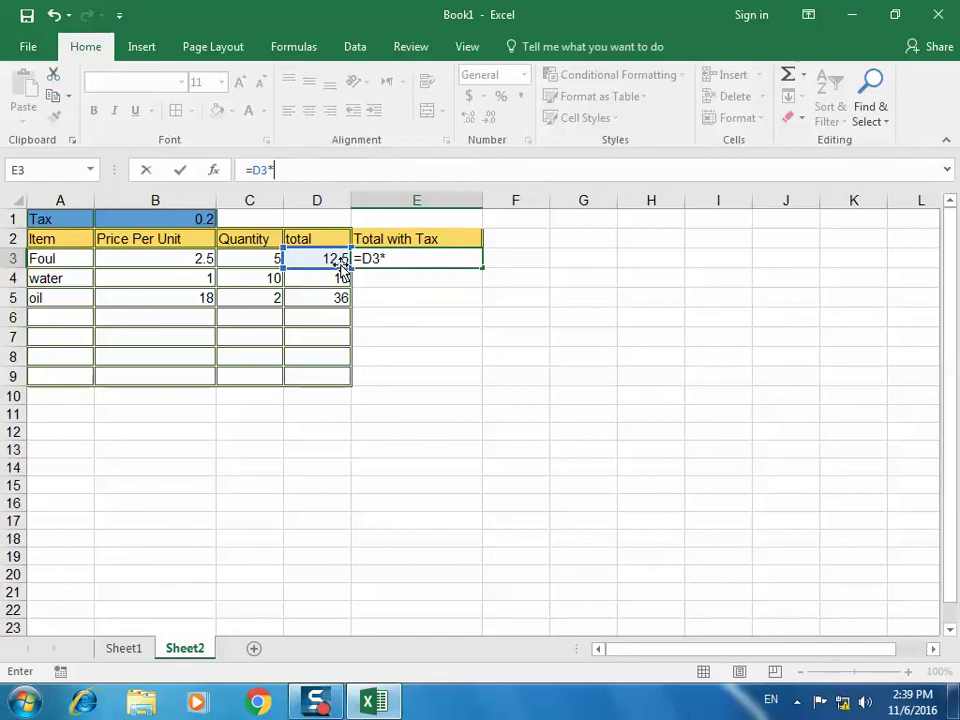
key("BackSpace")
type("+")
left_click(320, 258)
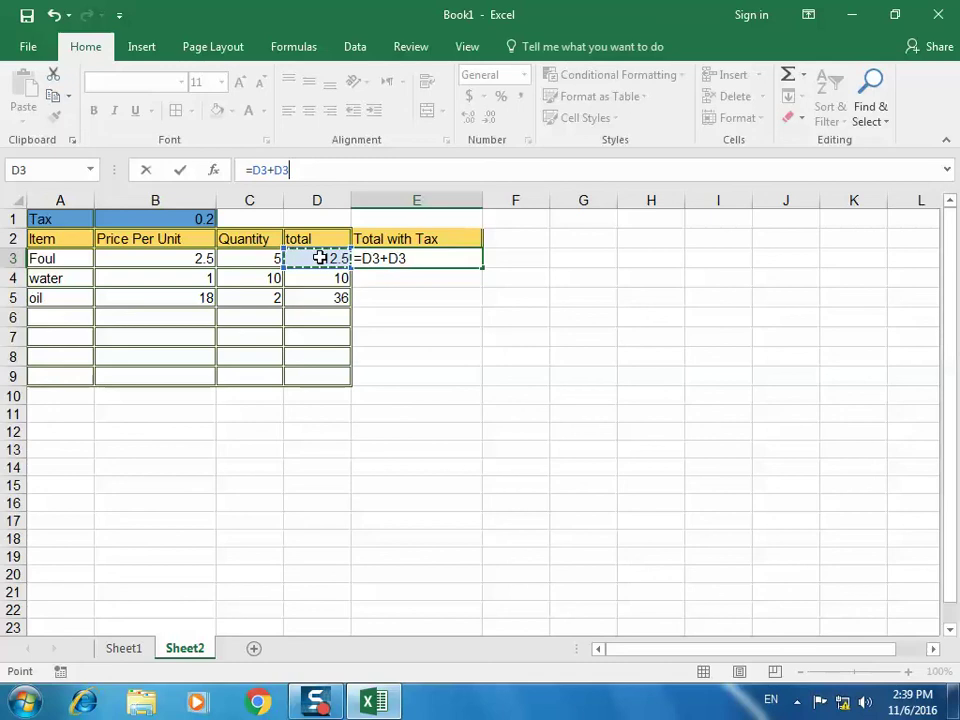
type("*0")
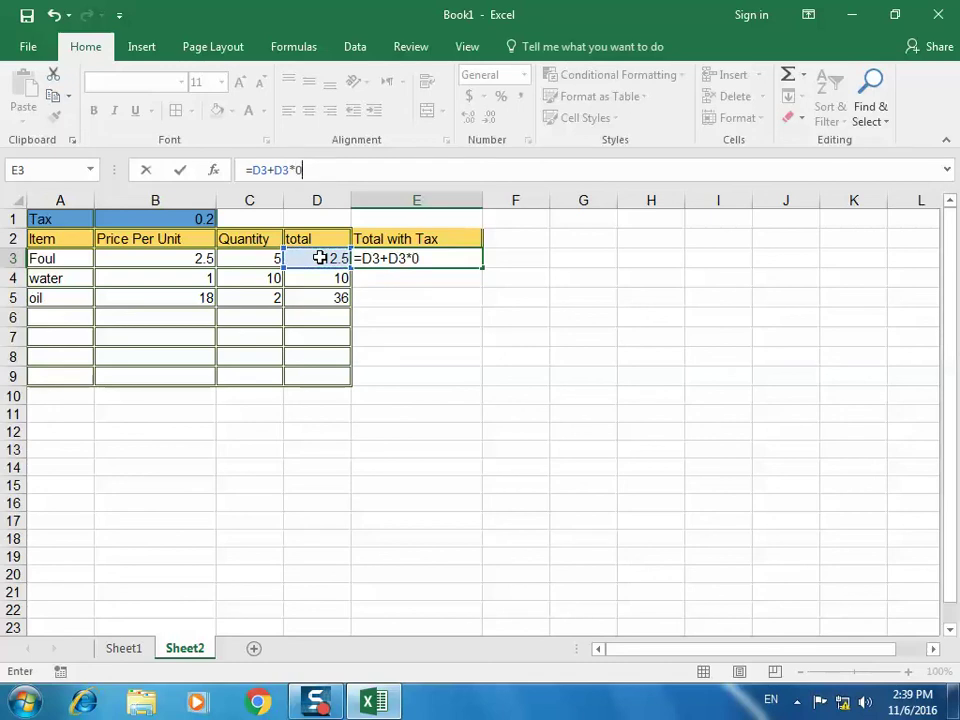
type(".2")
key("Return")
left_click(427, 258)
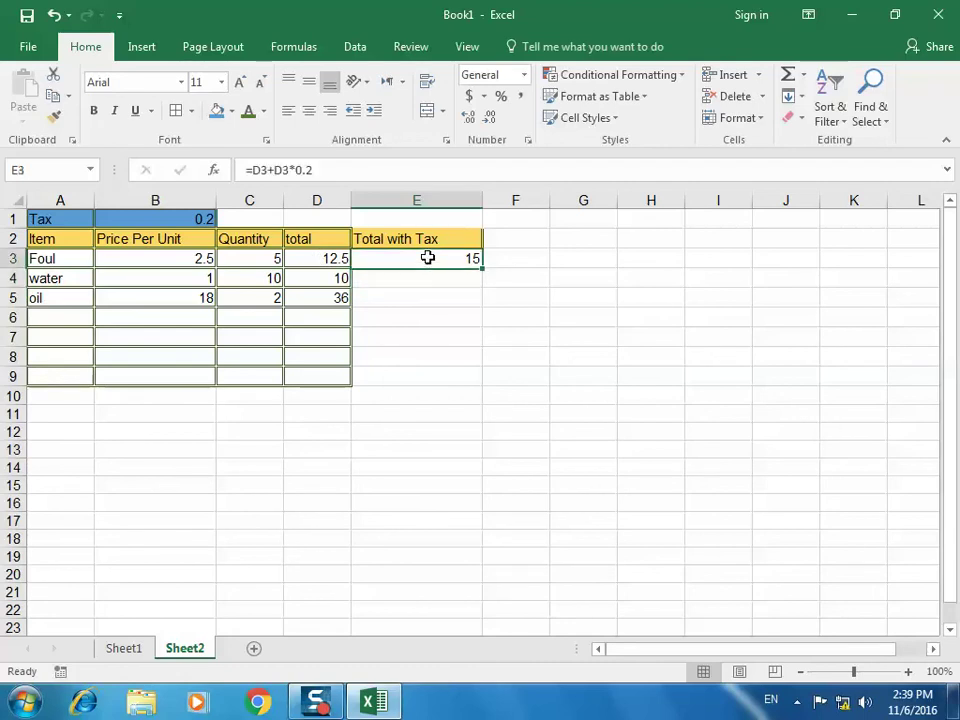
left_click_drag(481, 268, 480, 309)
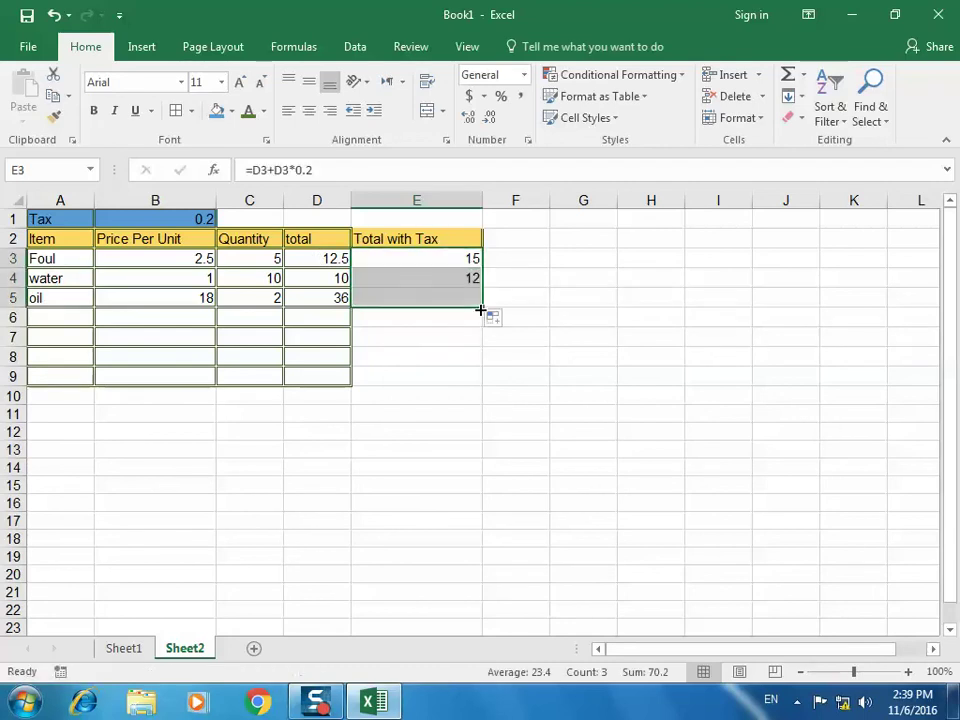
Reduce E3's formula to the tax amount only, D3*0.2
left_click(263, 172)
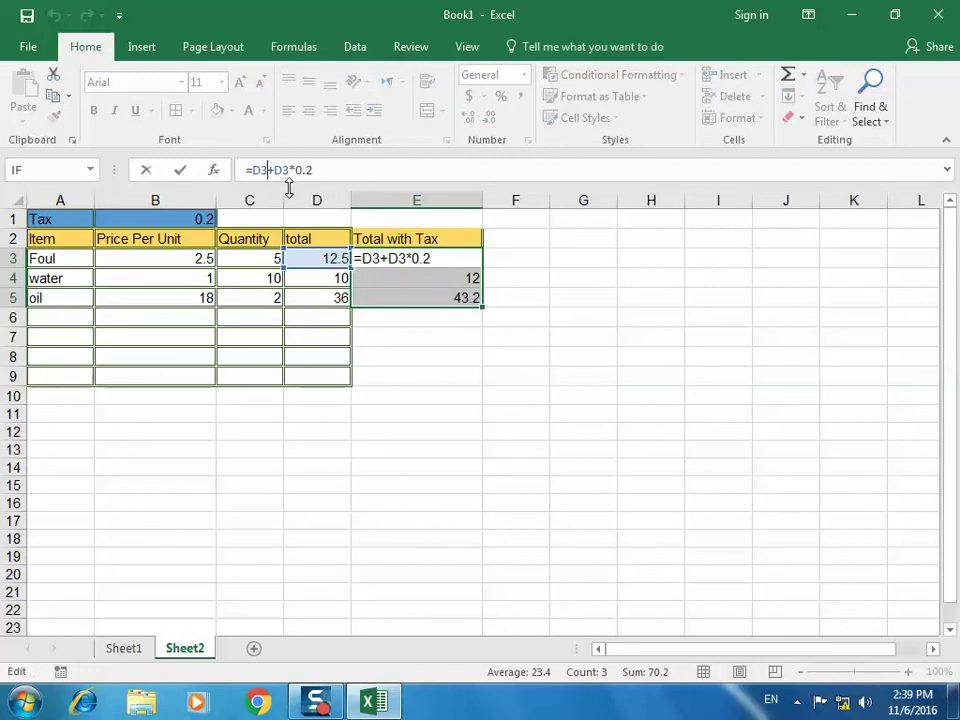
key("BackSpace")
key("BackSpace")
key("Delete")
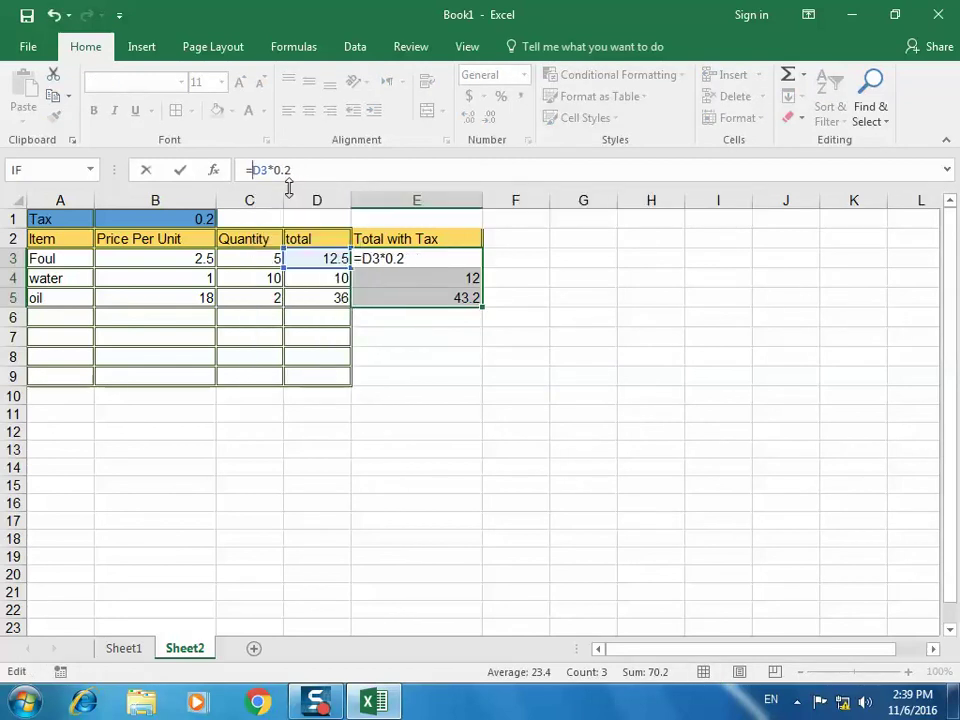
key("Return")
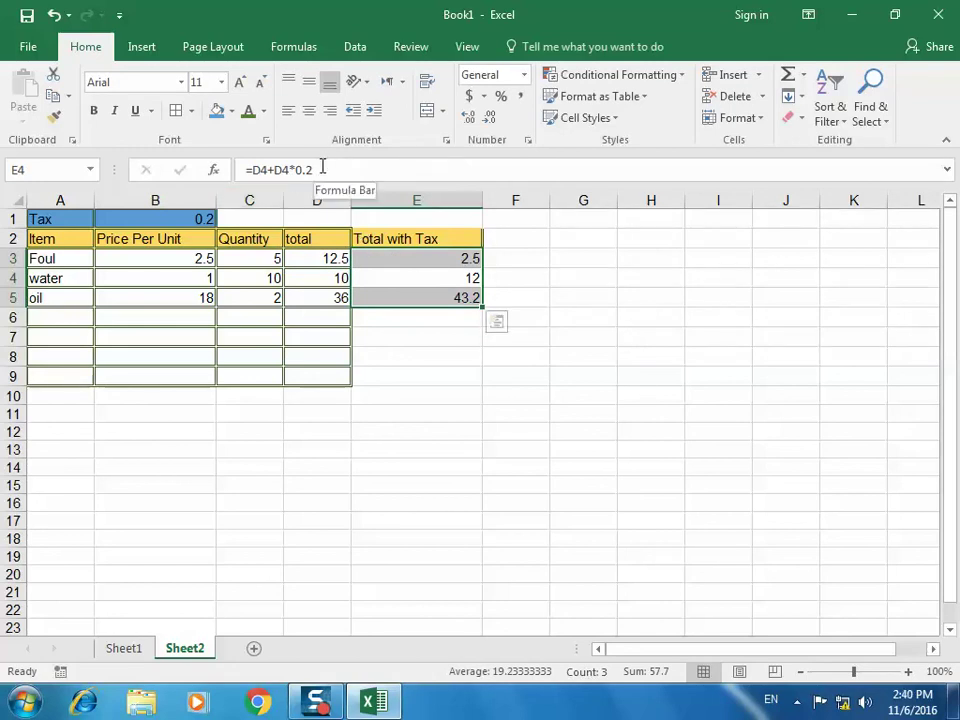
Restore E3 to =D3+D3*0.2 and fill it down through E5
left_click(337, 262)
left_click(388, 261)
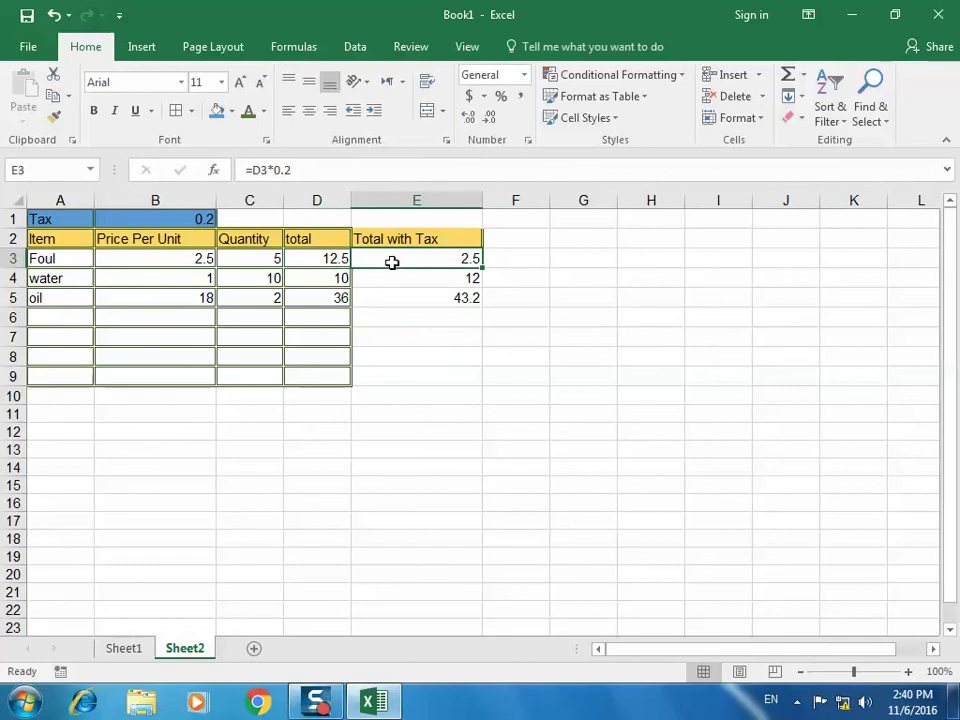
left_click(253, 169)
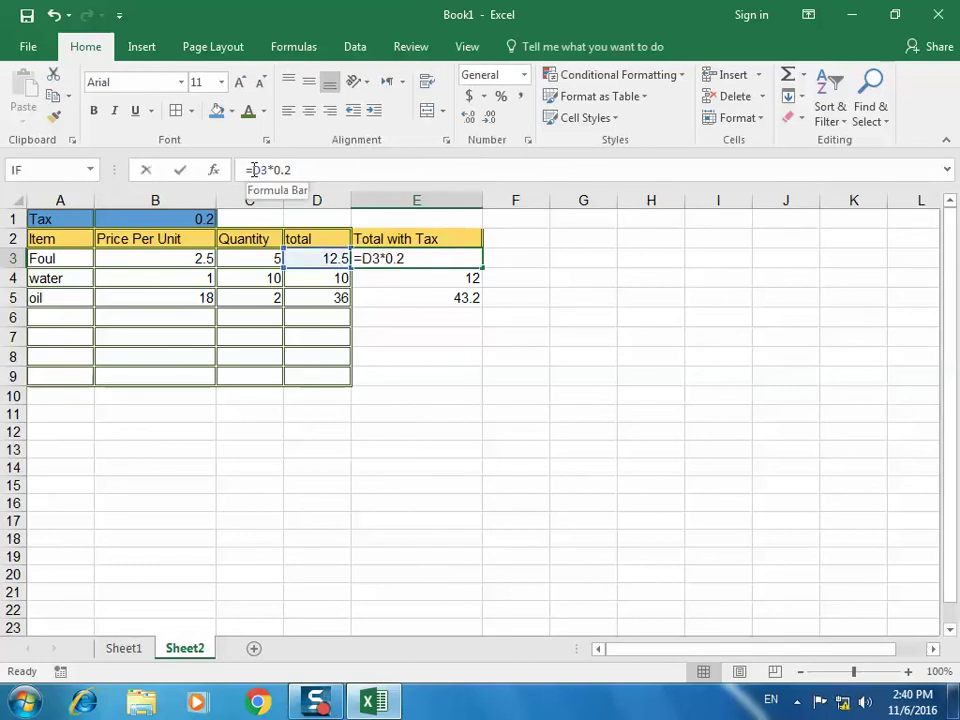
left_click(329, 257)
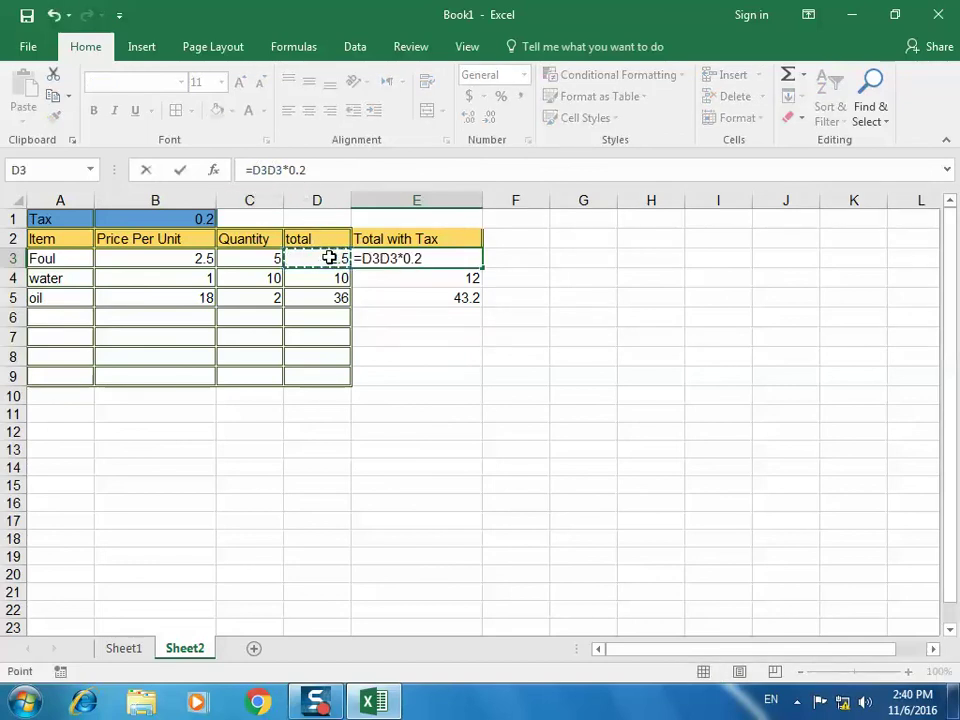
type("+")
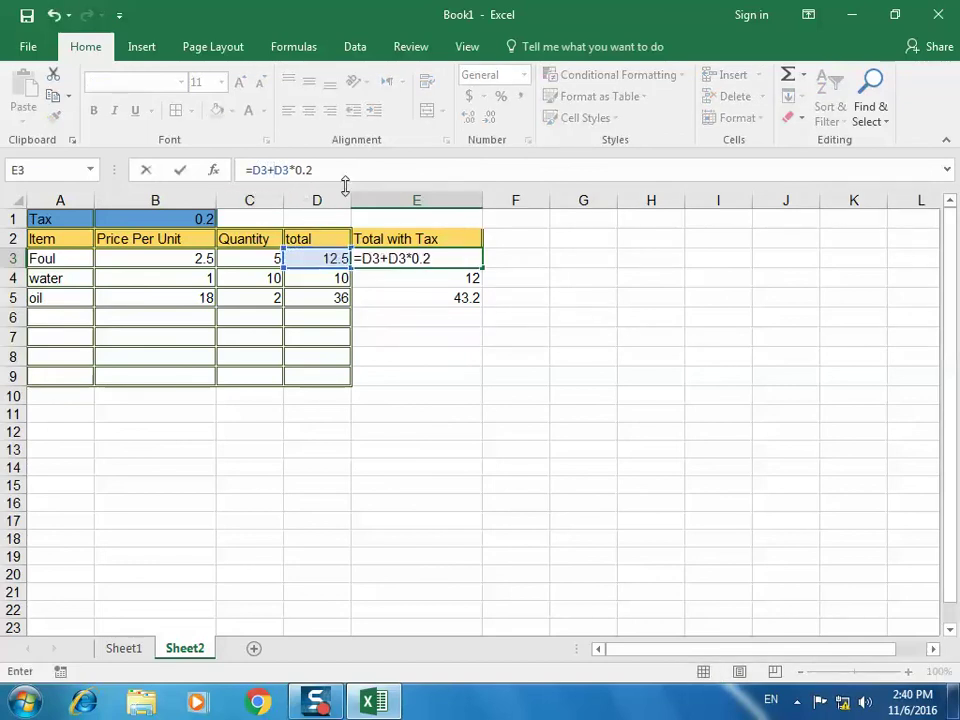
left_click(345, 168)
key("Return")
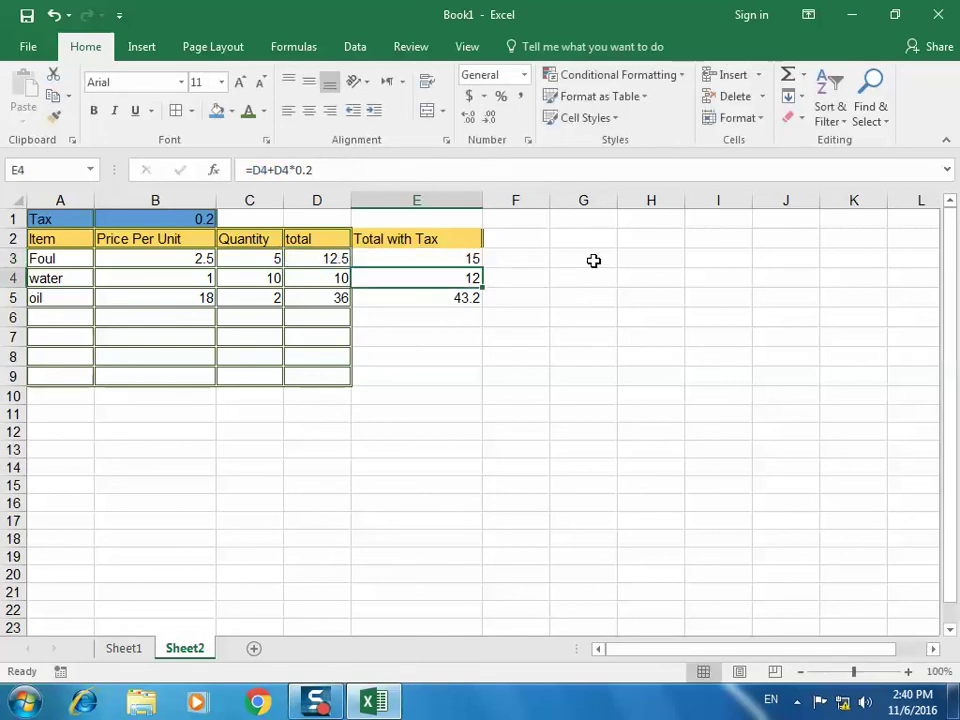
left_click(476, 260)
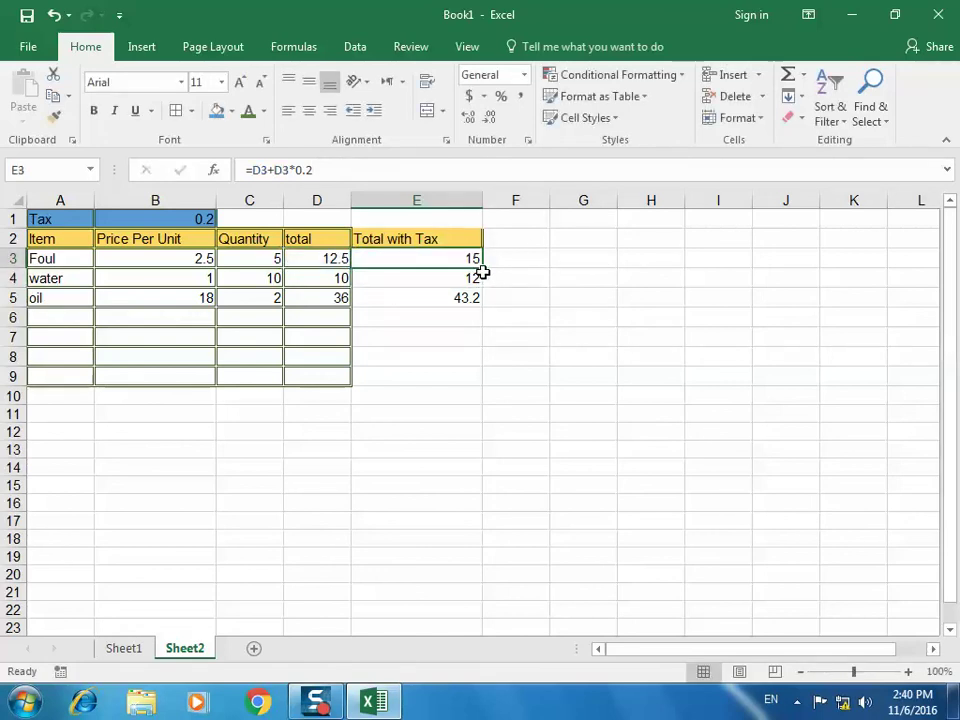
left_click_drag(481, 268, 481, 307)
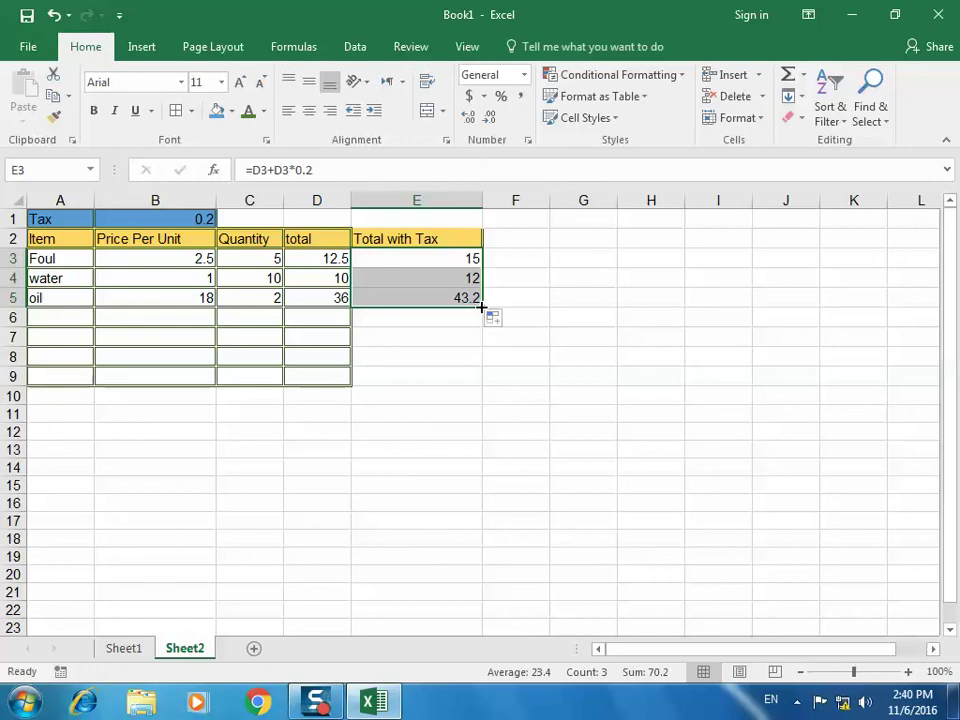
left_click(279, 170)
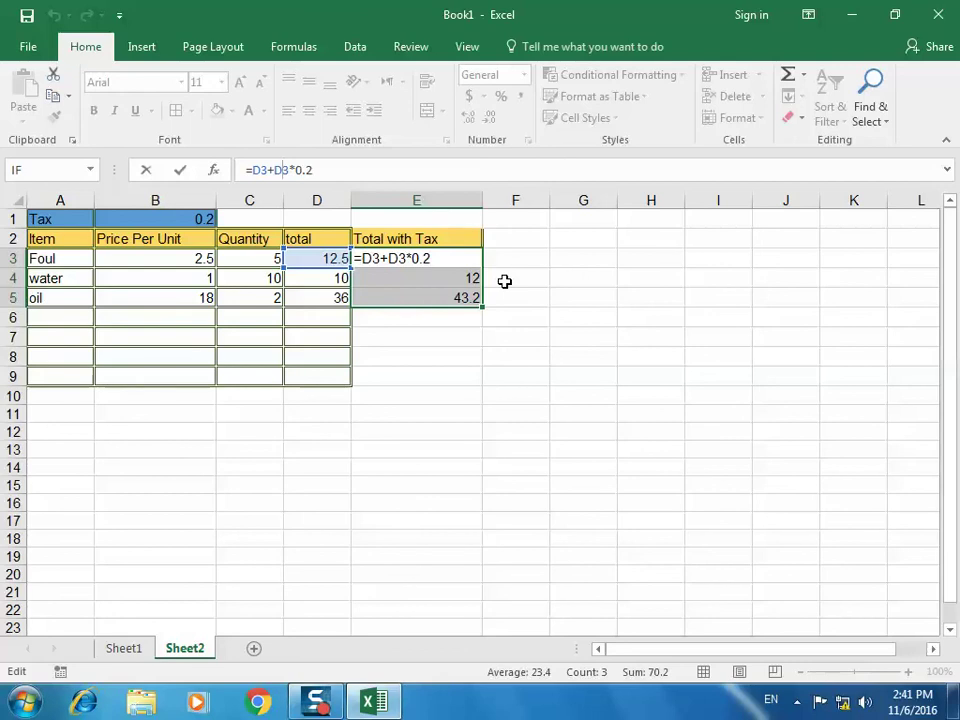
key("F4")
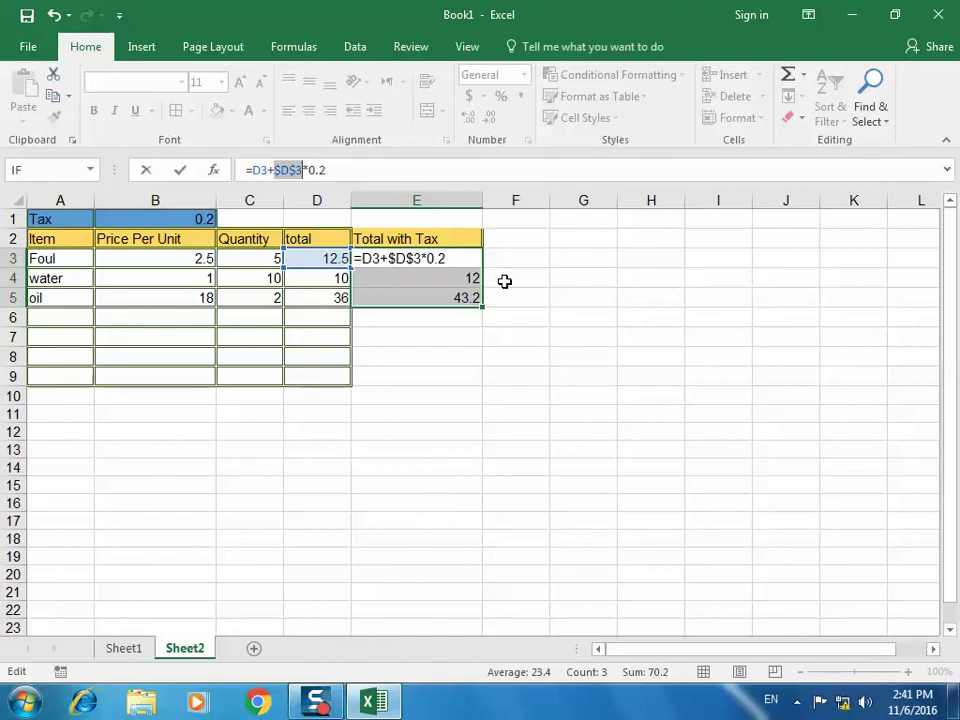
key("F4")
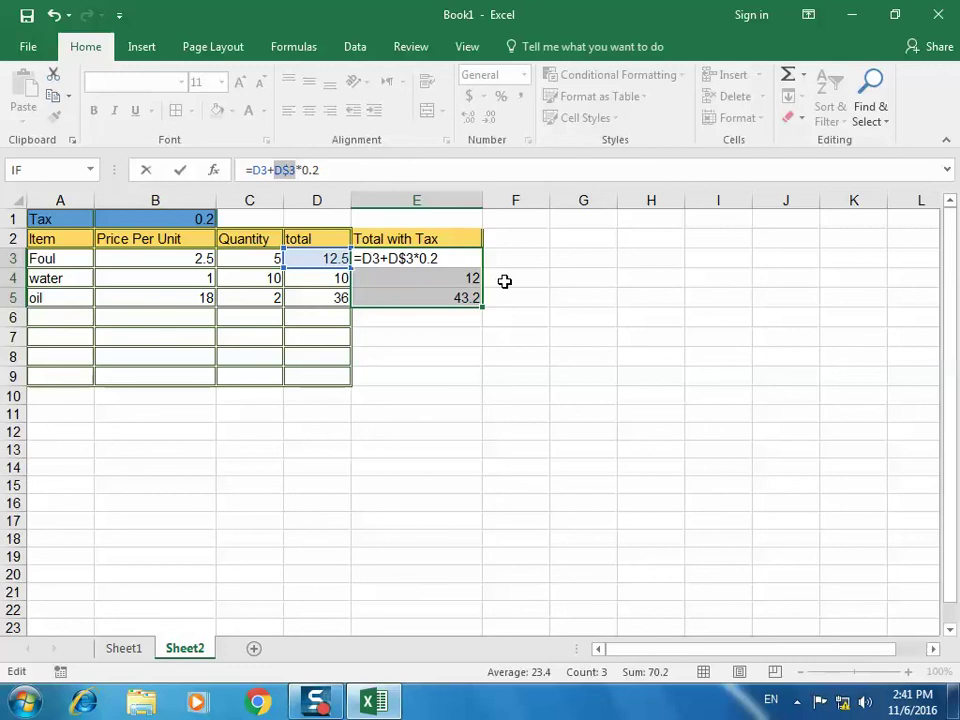
key("F4")
key("F4")
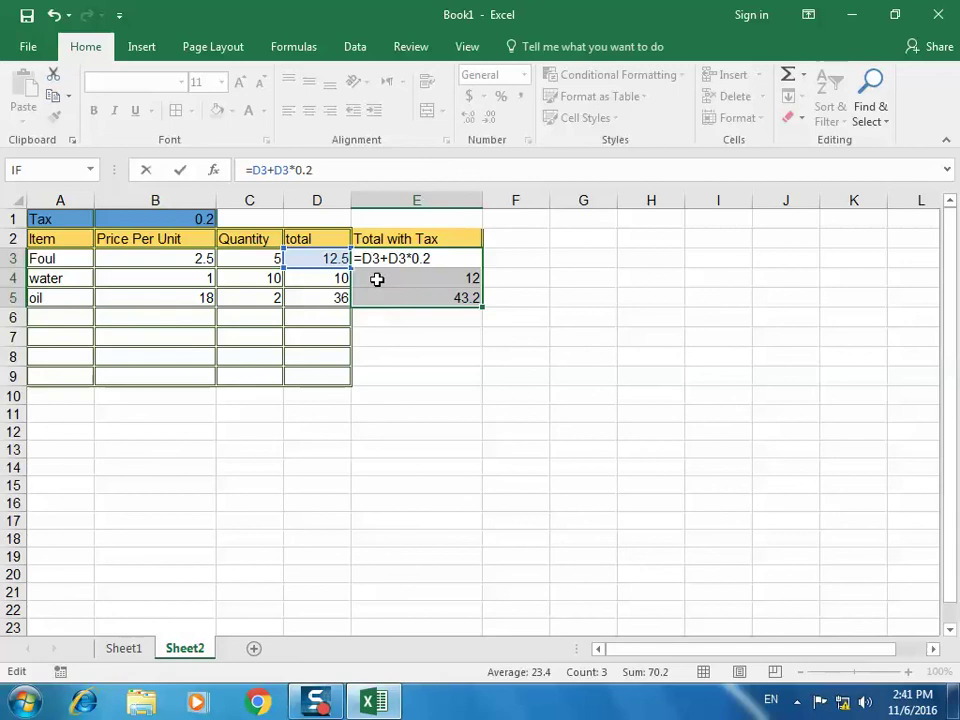
key("Return")
left_click(432, 258)
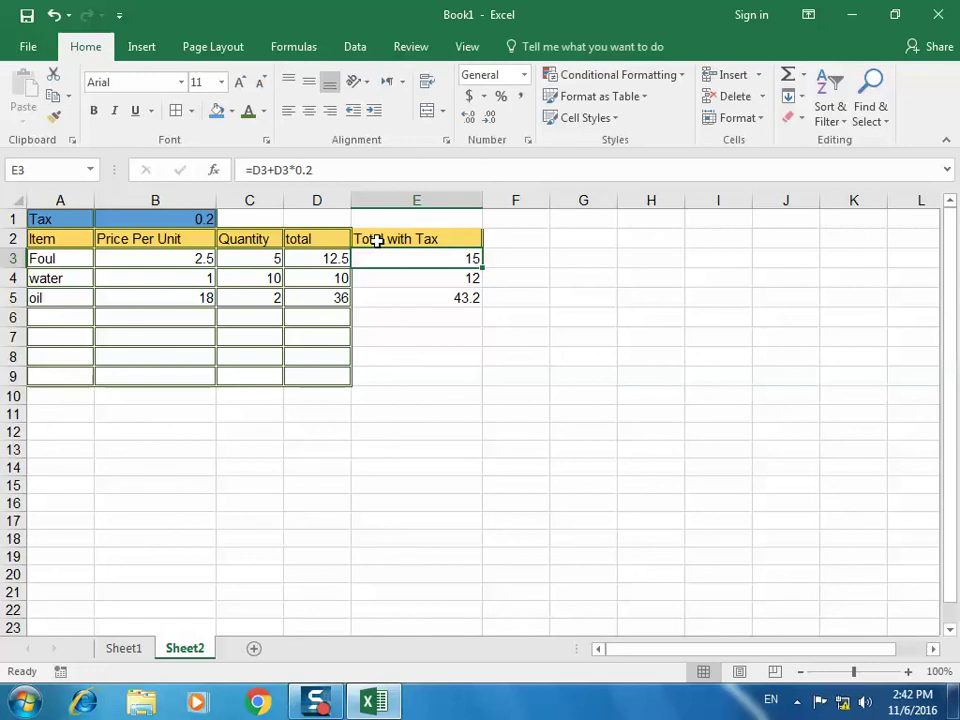
left_click(399, 278)
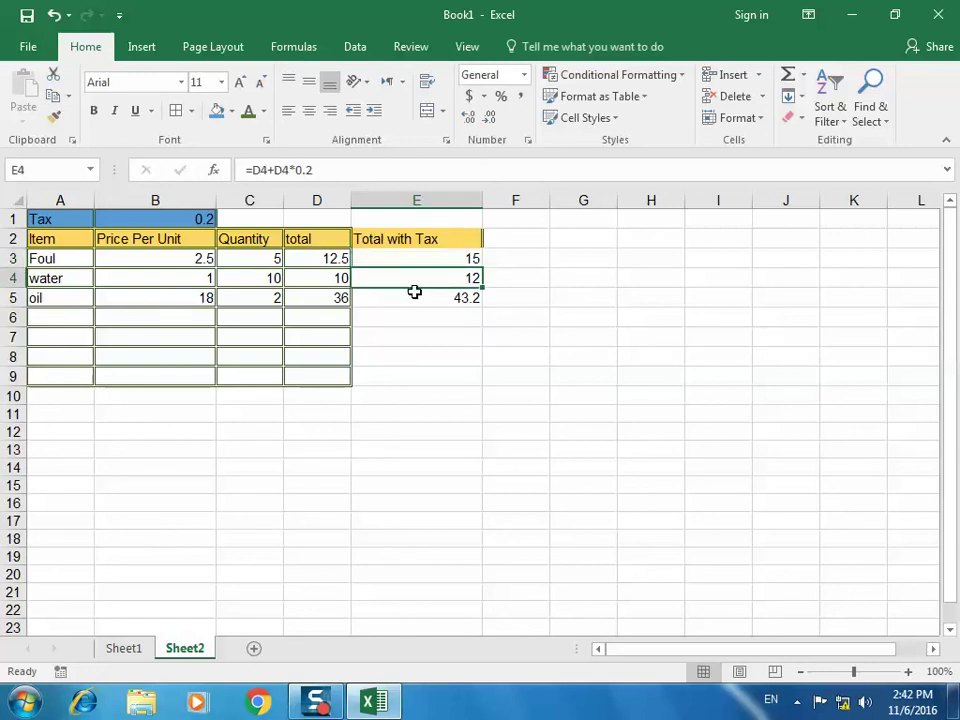
left_click(416, 302)
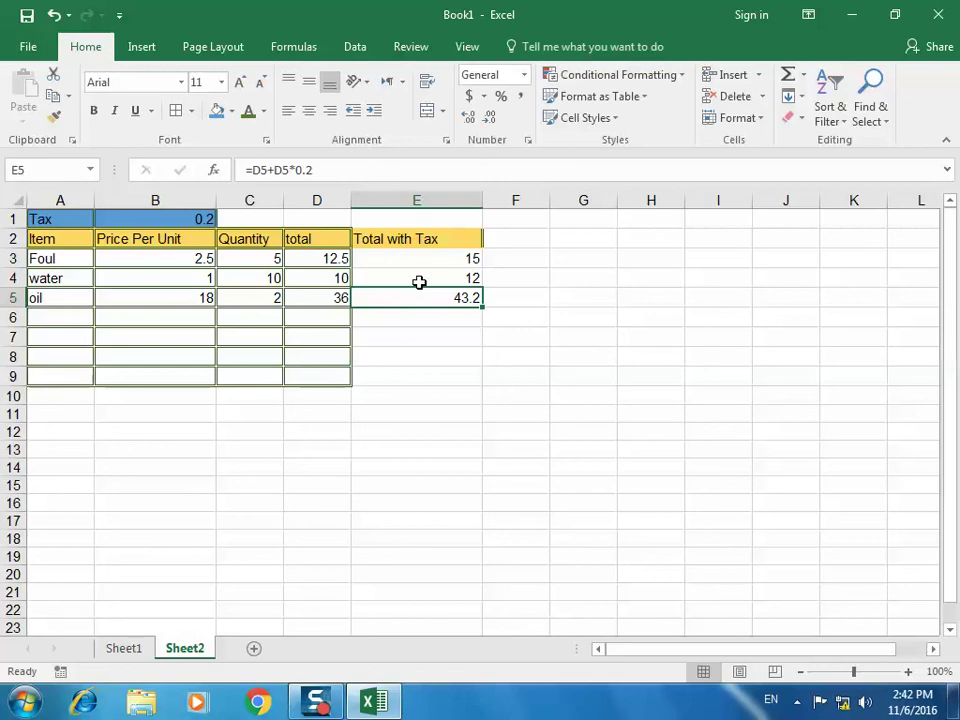
left_click(419, 282)
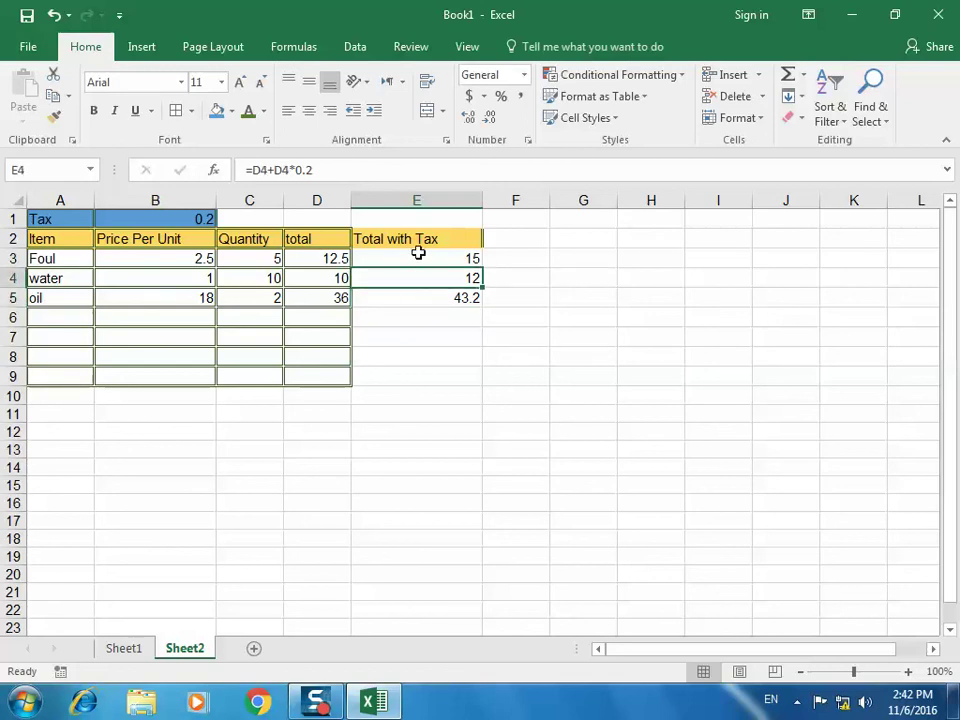
left_click(418, 254)
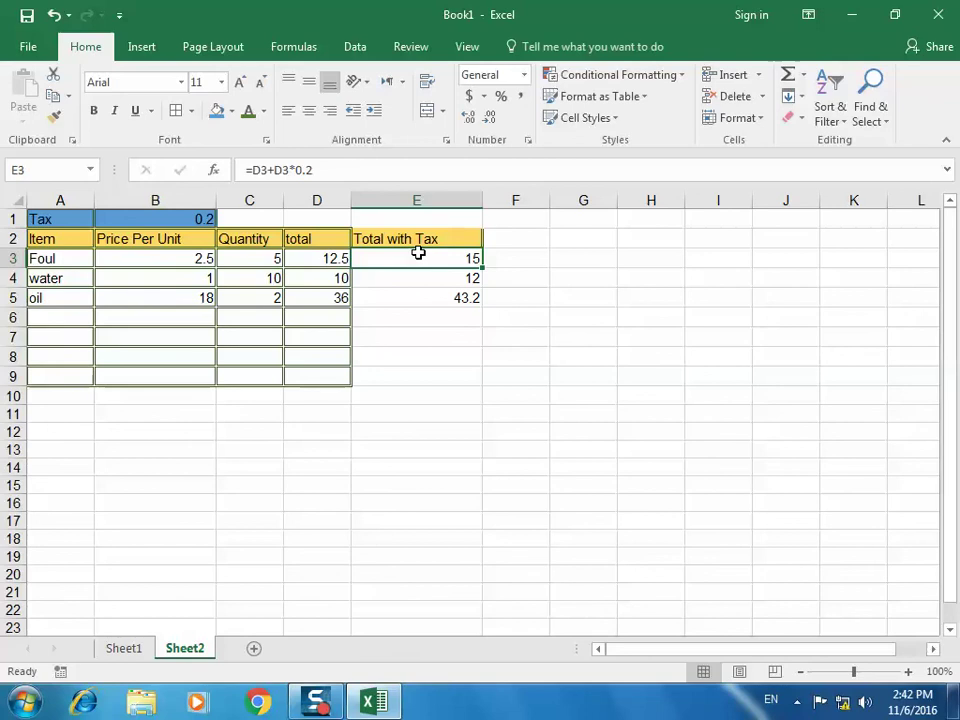
left_click(139, 656)
Scroll up to the grades table and inspect F2's Average formula =(B2+C2+D2)/3
scroll(370, 300, "up", 2)
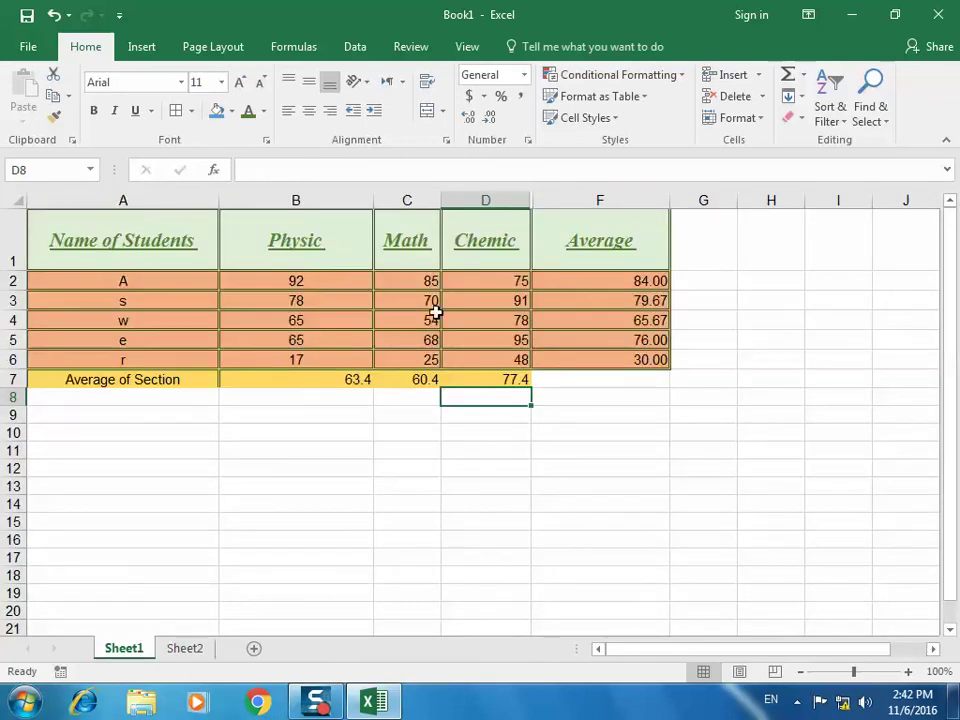
left_click(609, 282)
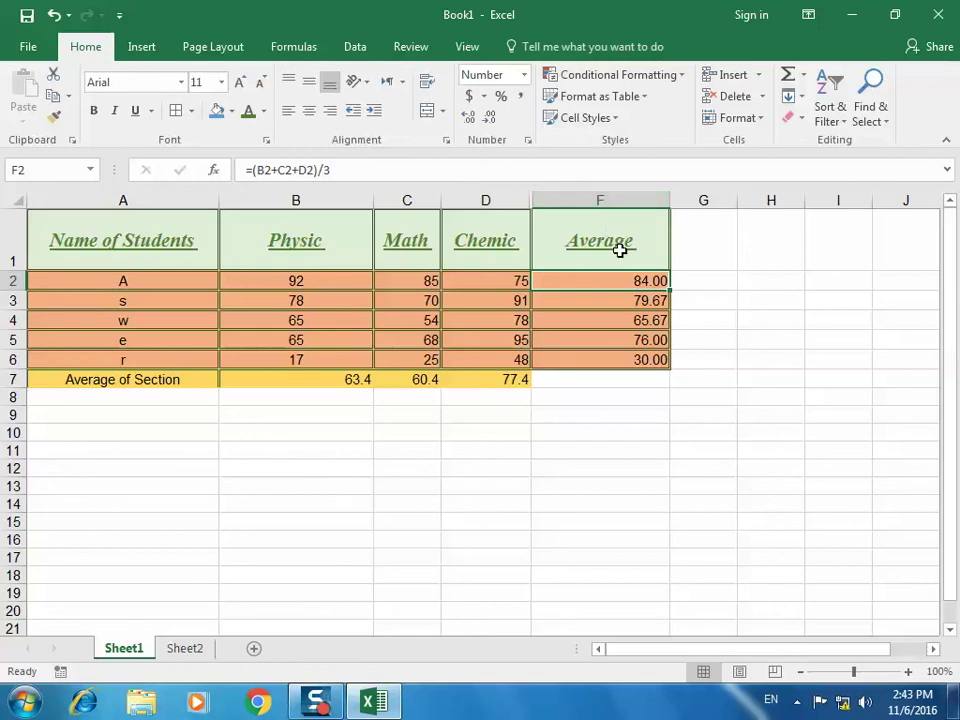
Unhide the hidden Total column within columns D to F
left_click_drag(518, 197, 557, 197)
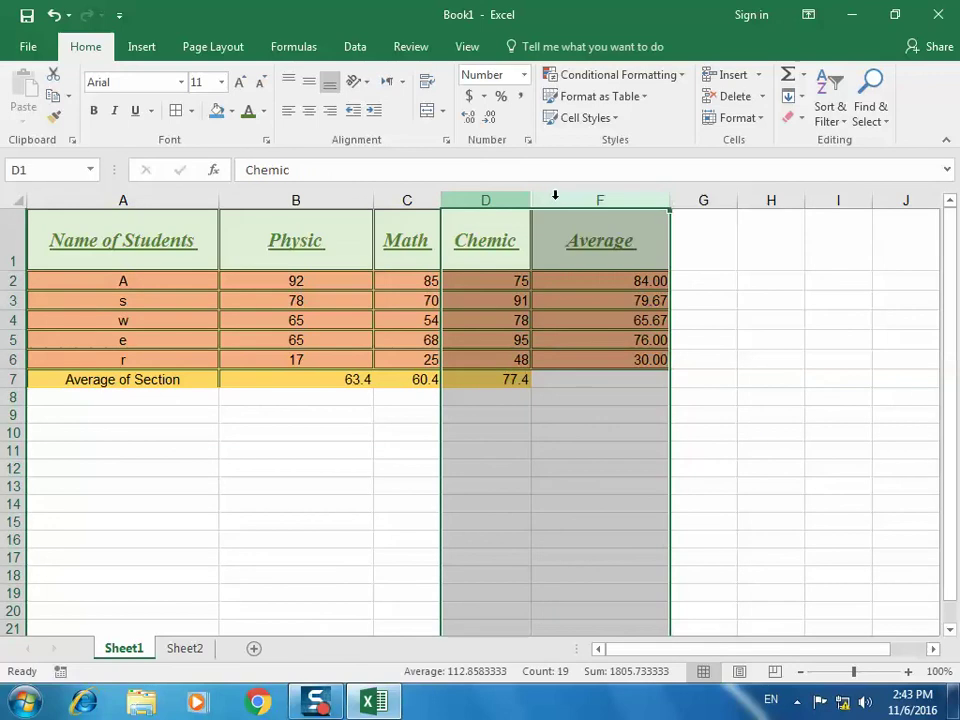
right_click(558, 202)
left_click(627, 467)
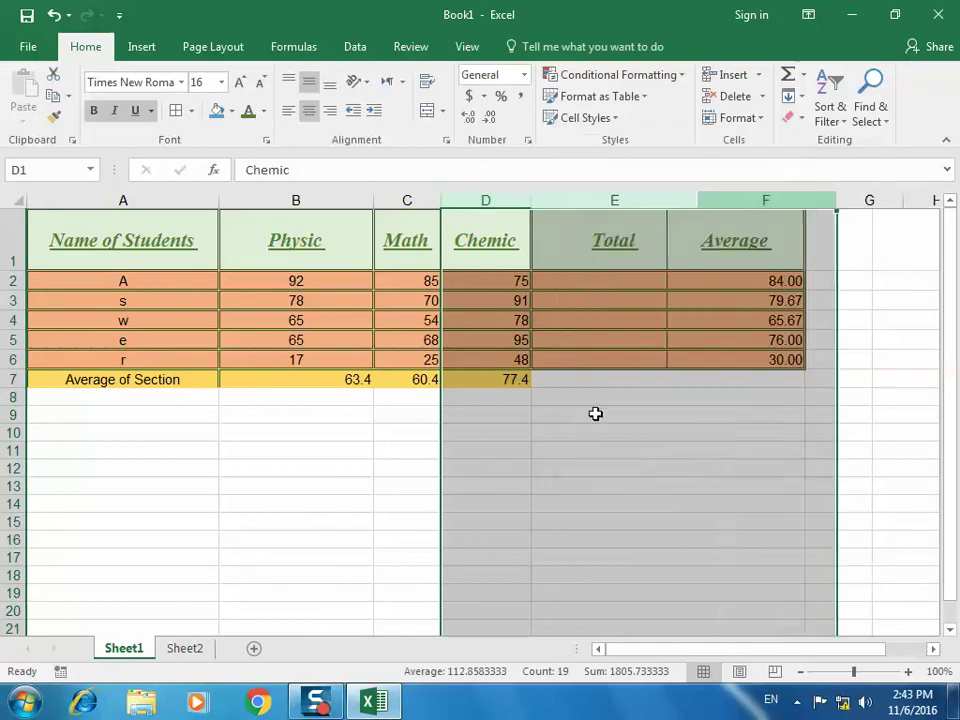
Clear the Total and Average values for all five students
left_click(591, 193)
left_click_drag(634, 279, 788, 364)
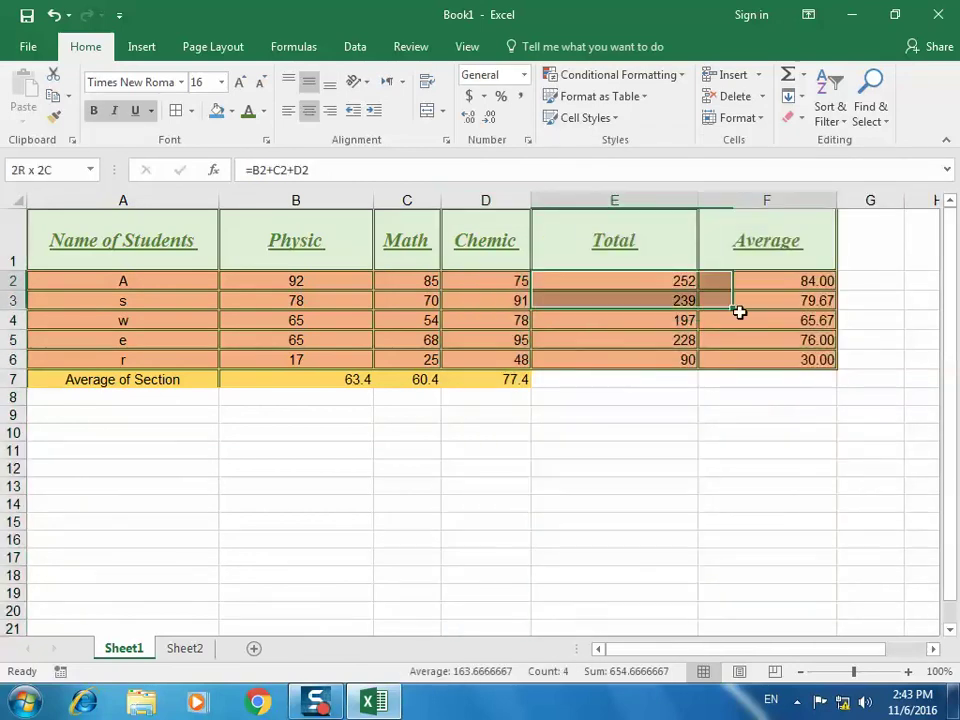
key("Delete")
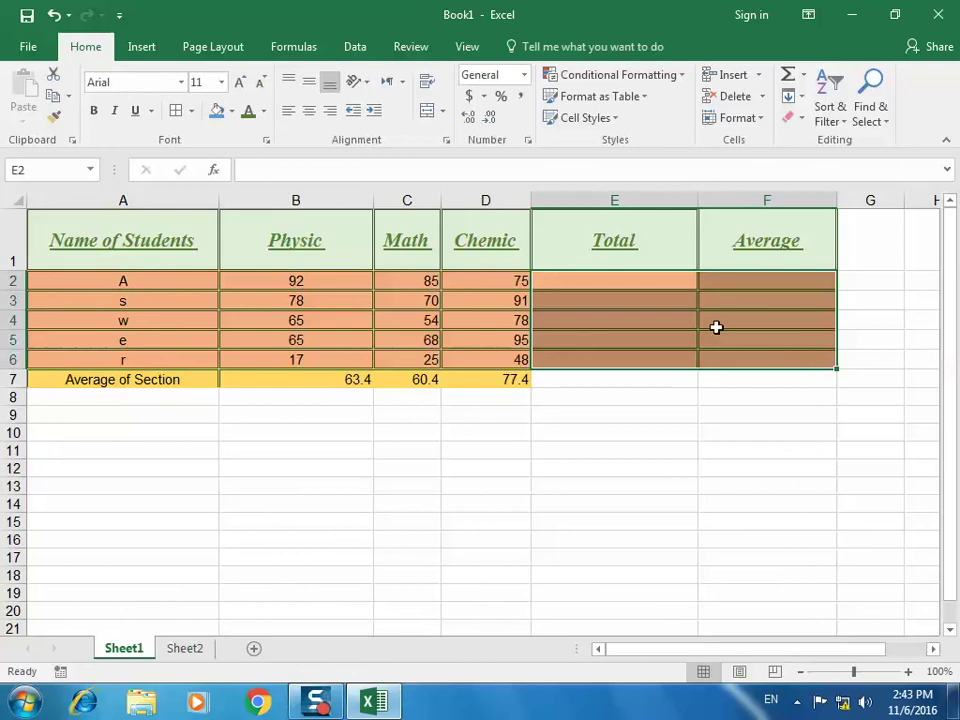
left_click(637, 273)
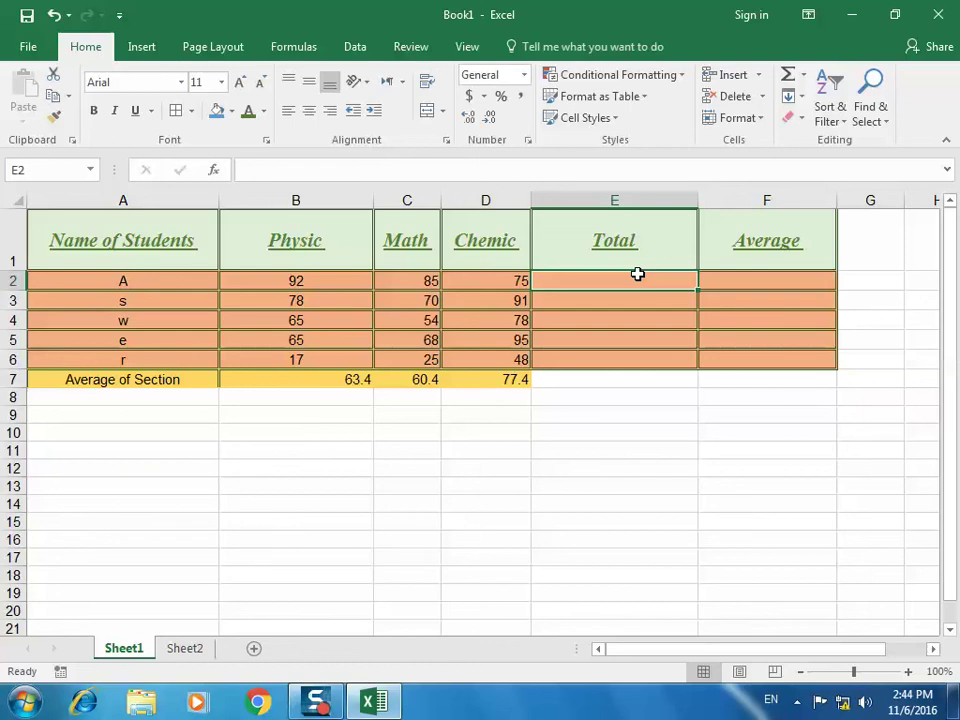
Start a SUM formula in E2 from the suggestions, beginning with B2
type("=")
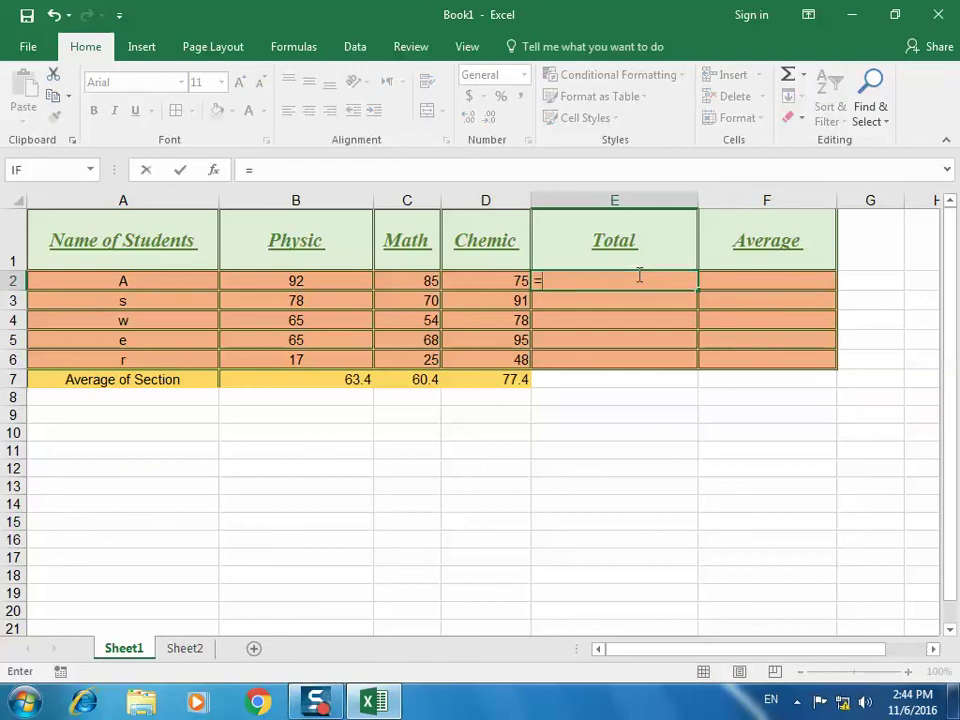
type("s")
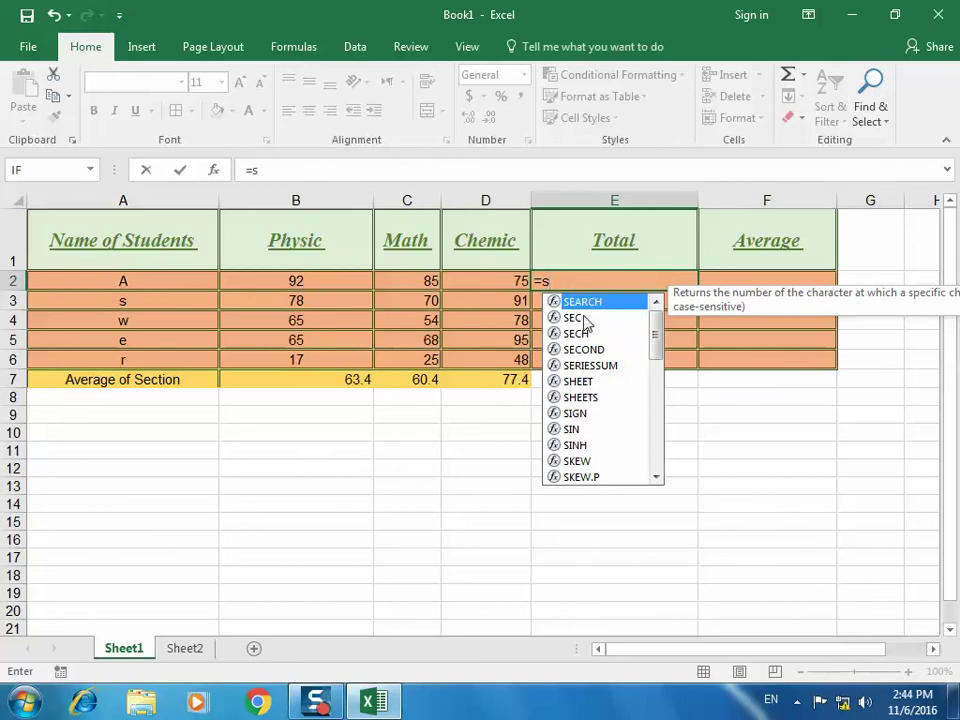
type("u")
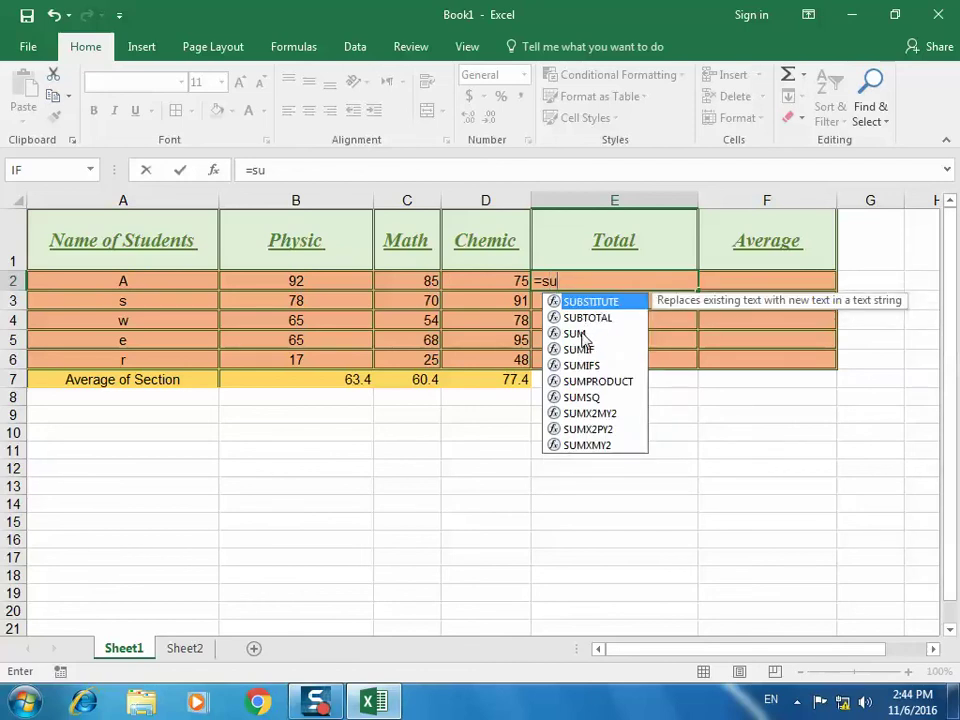
left_click(583, 334)
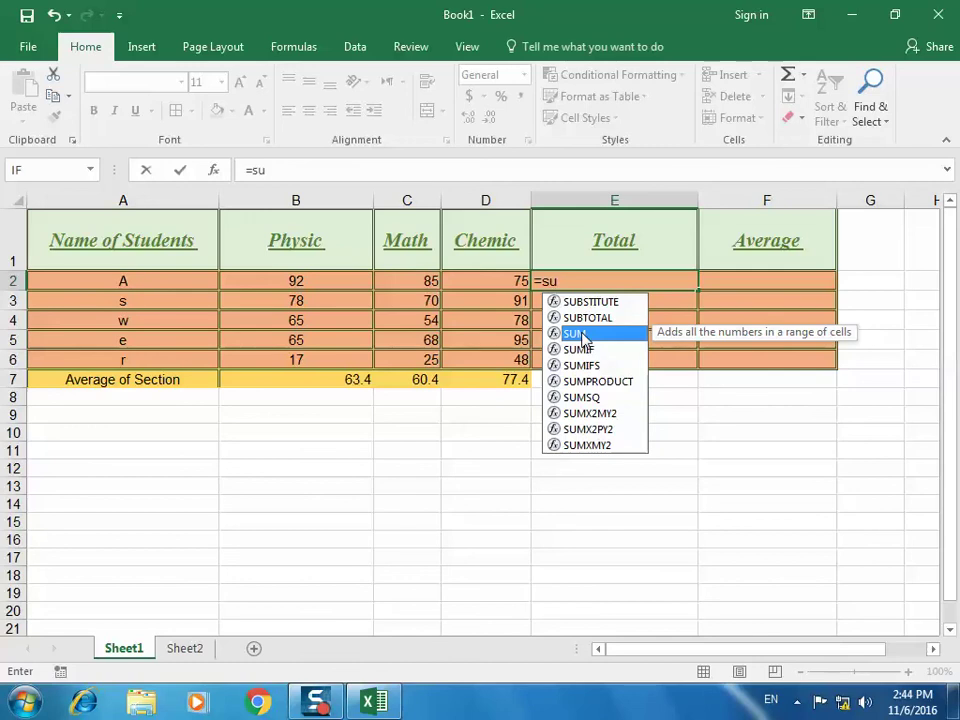
double_click(583, 334)
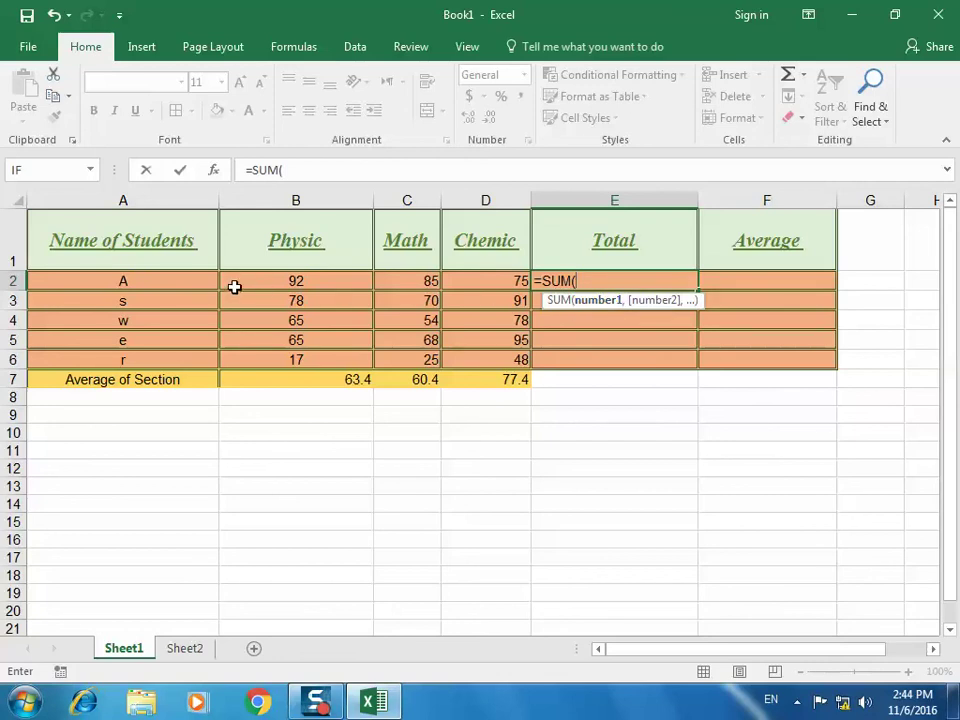
left_click(276, 280)
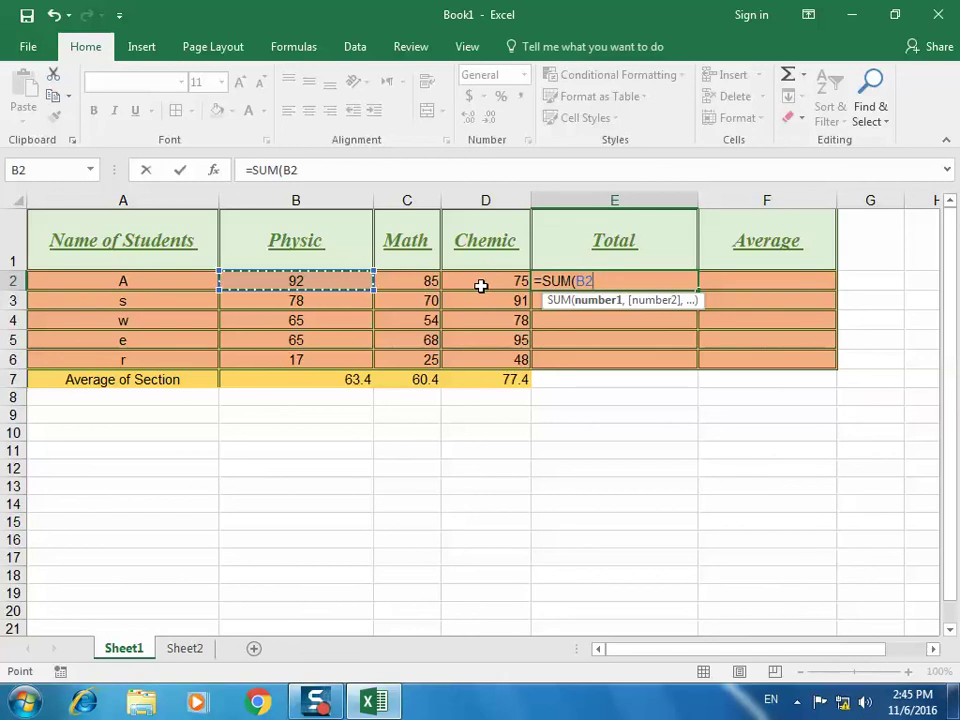
End the range at D2 for =SUM(B2:D2), giving 252, and select the formula text
key("F8")
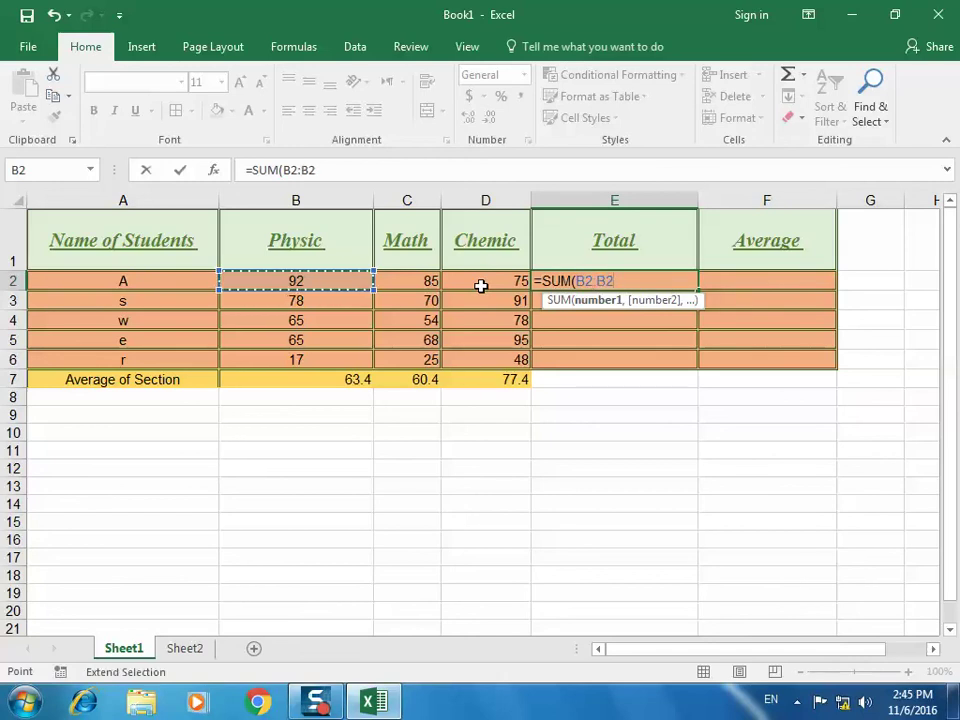
key("BackSpace")
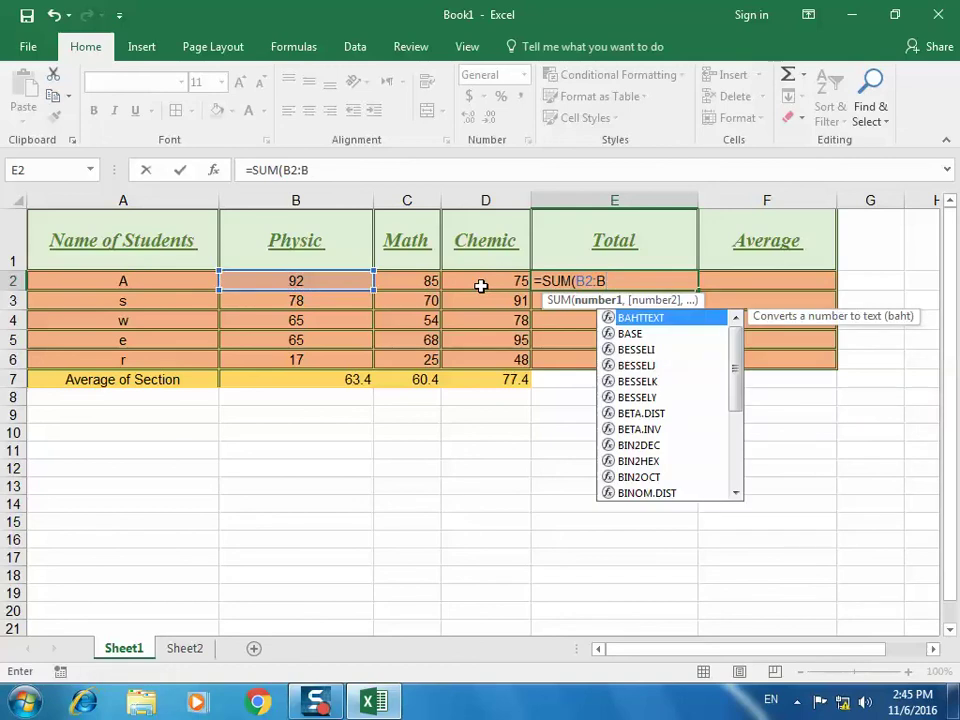
key("BackSpace")
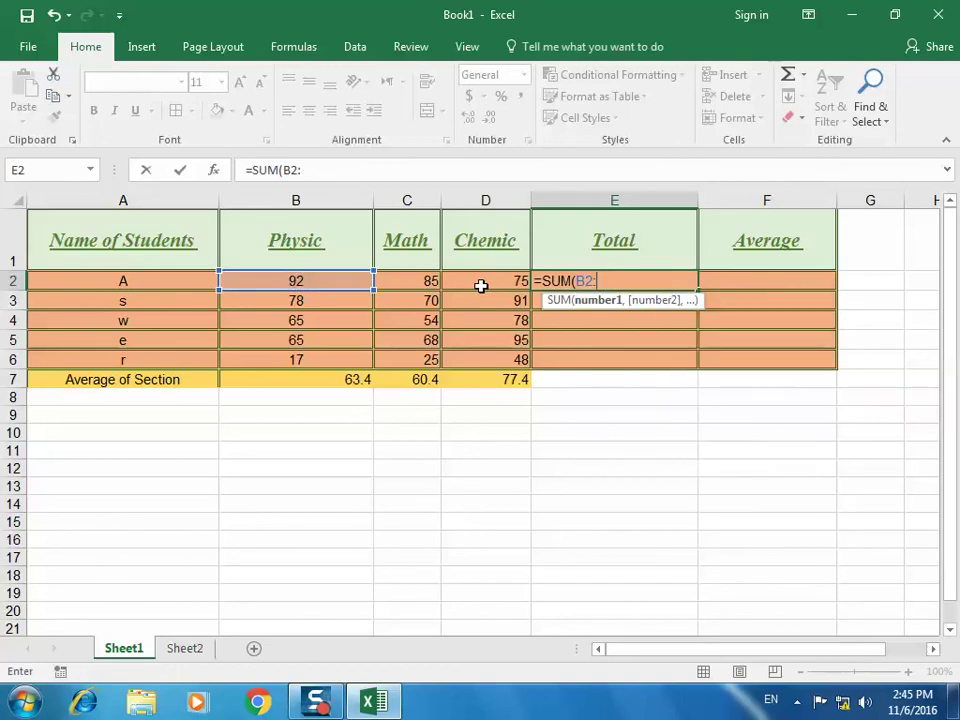
left_click(481, 286)
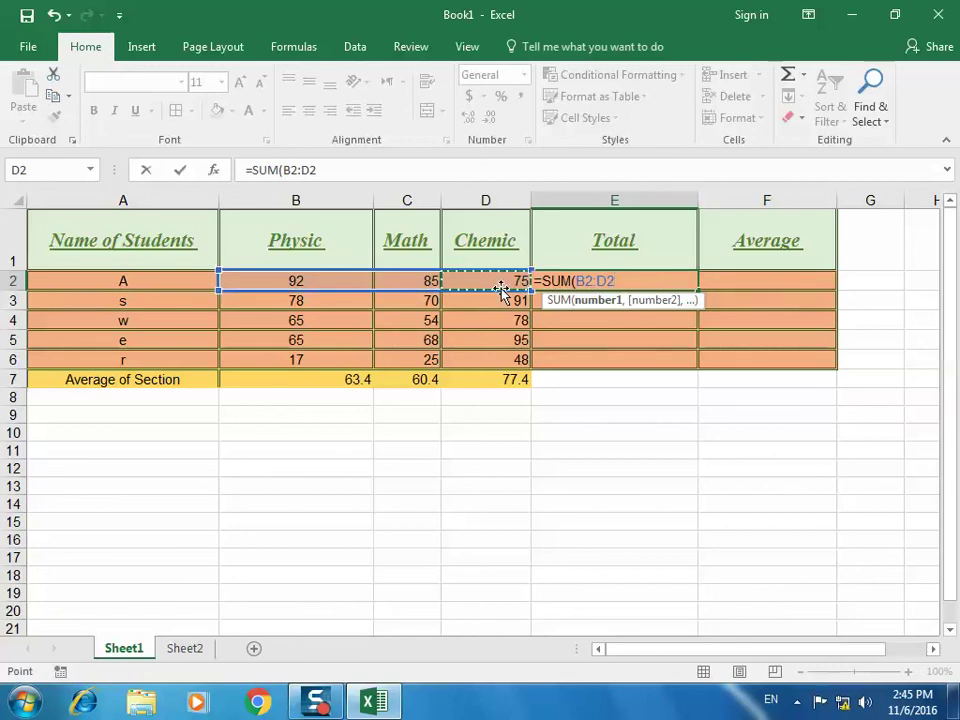
key("Return")
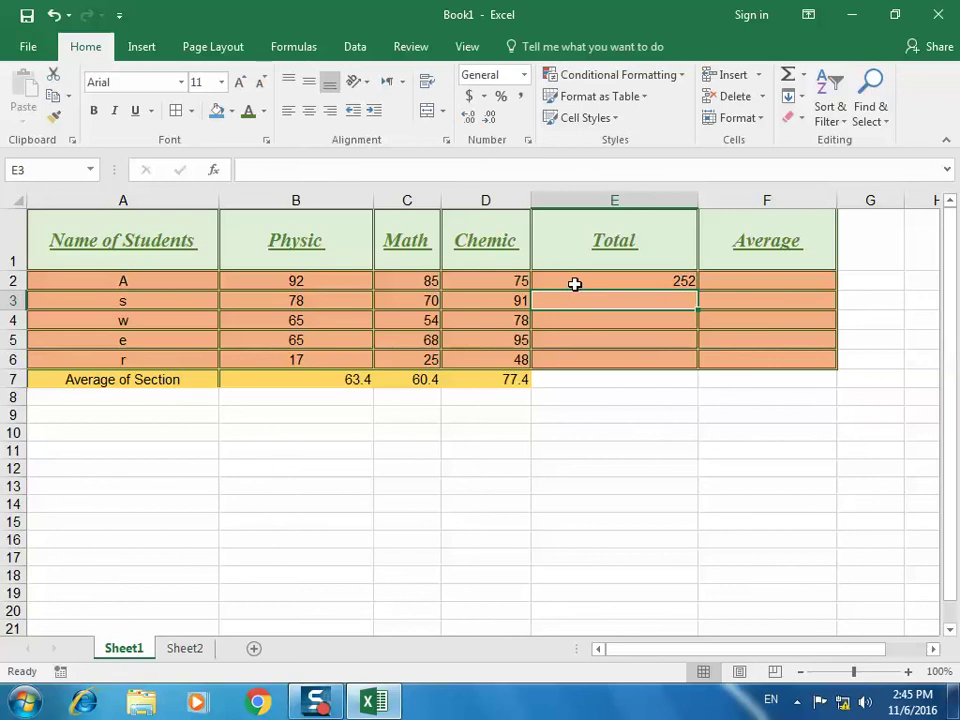
left_click(578, 283)
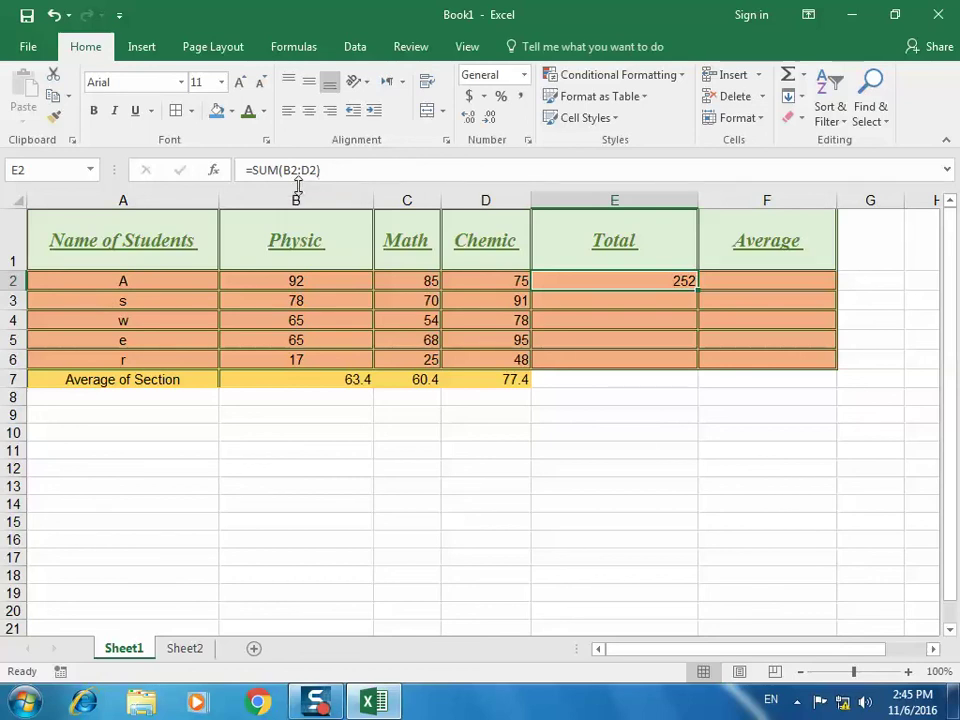
left_click_drag(321, 170, 244, 169)
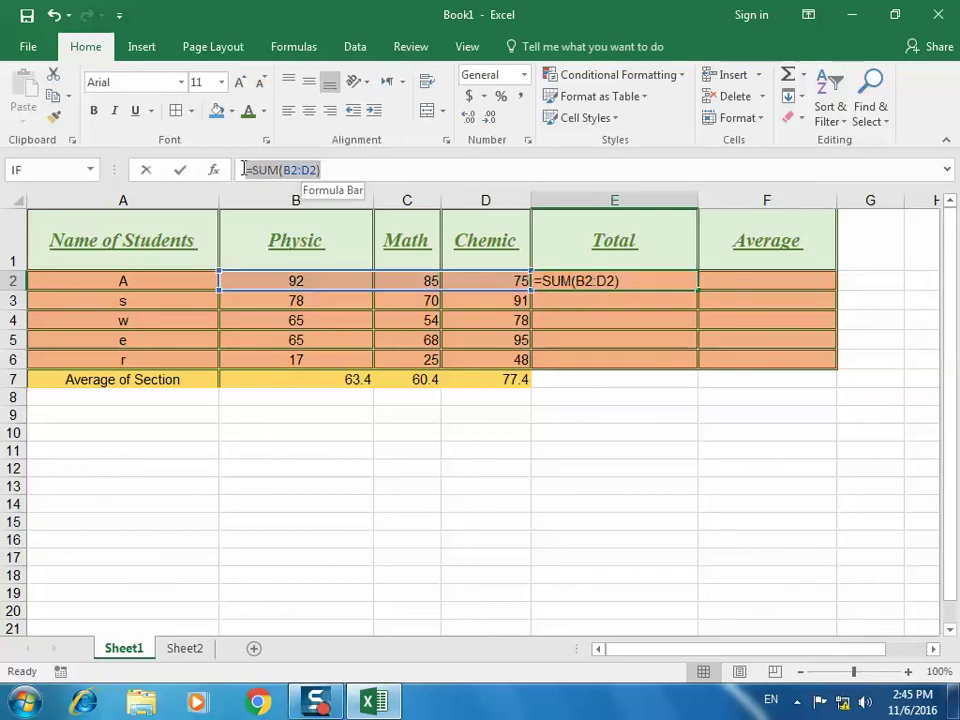
Replace E2's formula with =sum(B2,C2,D2), still totalling 252
key("Delete")
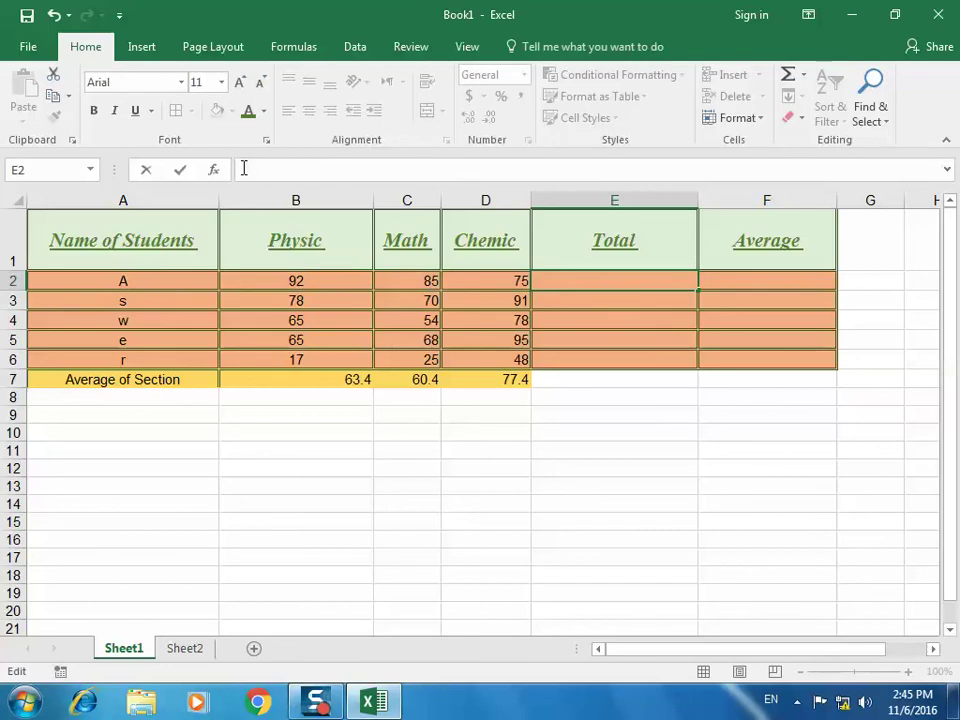
type("=su")
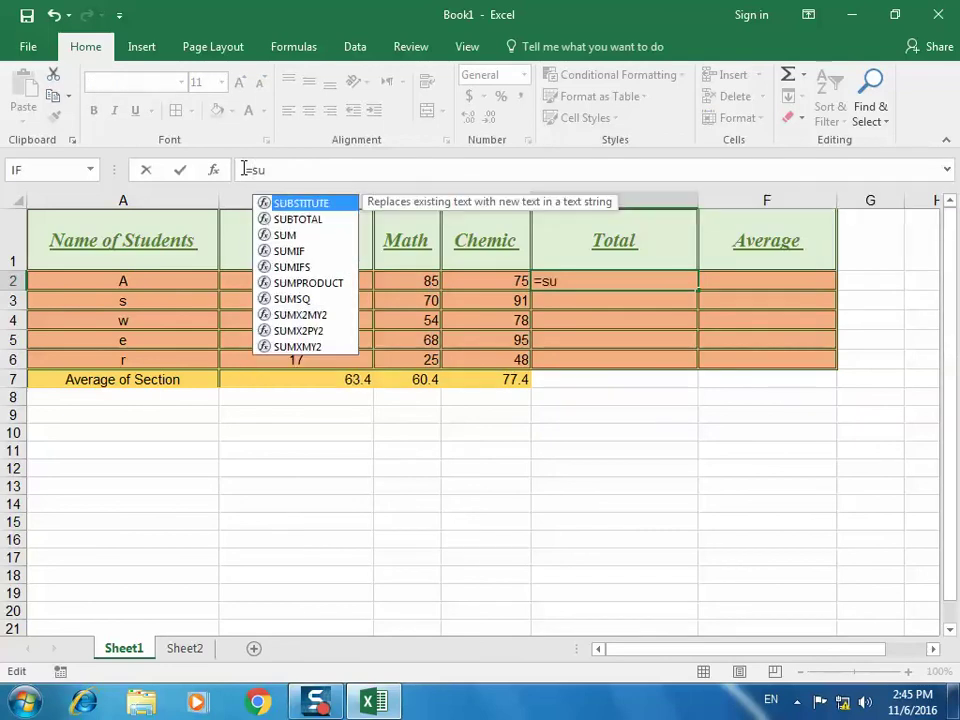
type("m(")
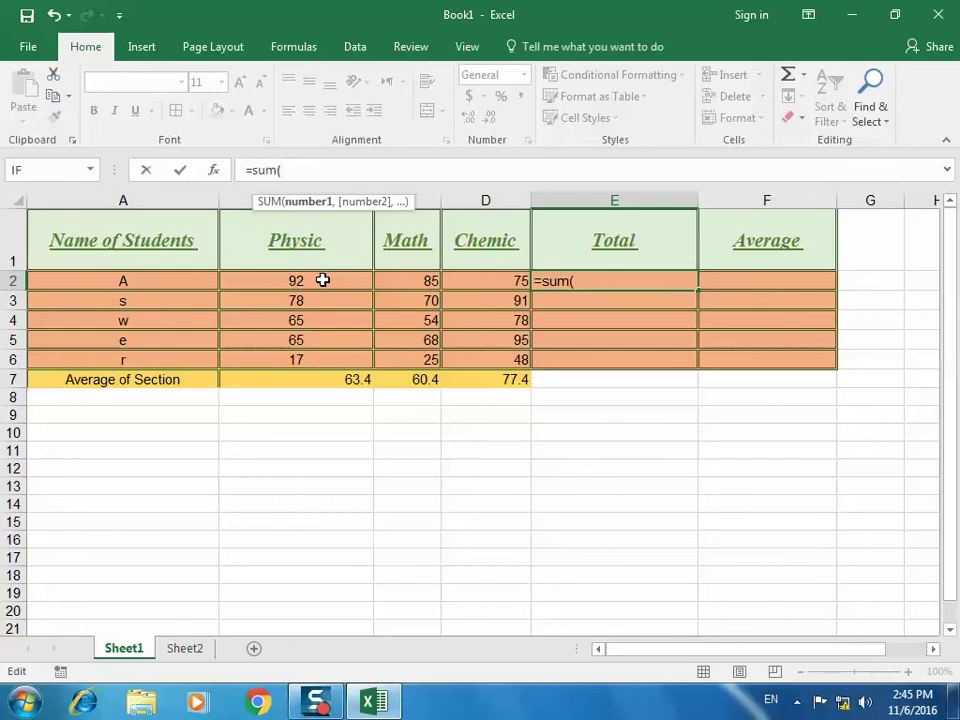
left_click(322, 281)
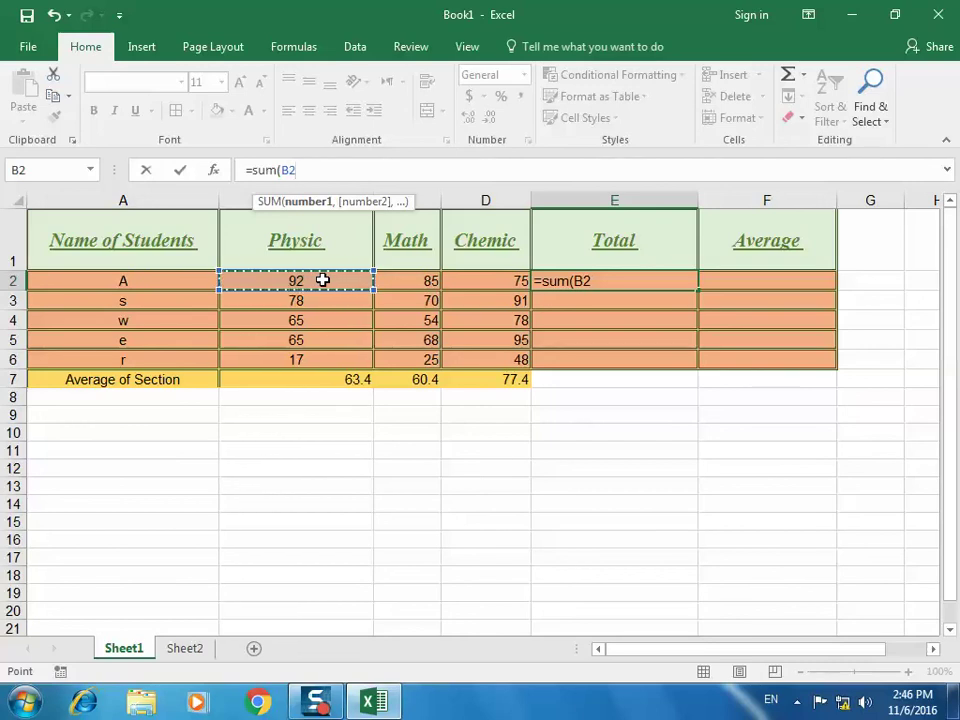
type(",")
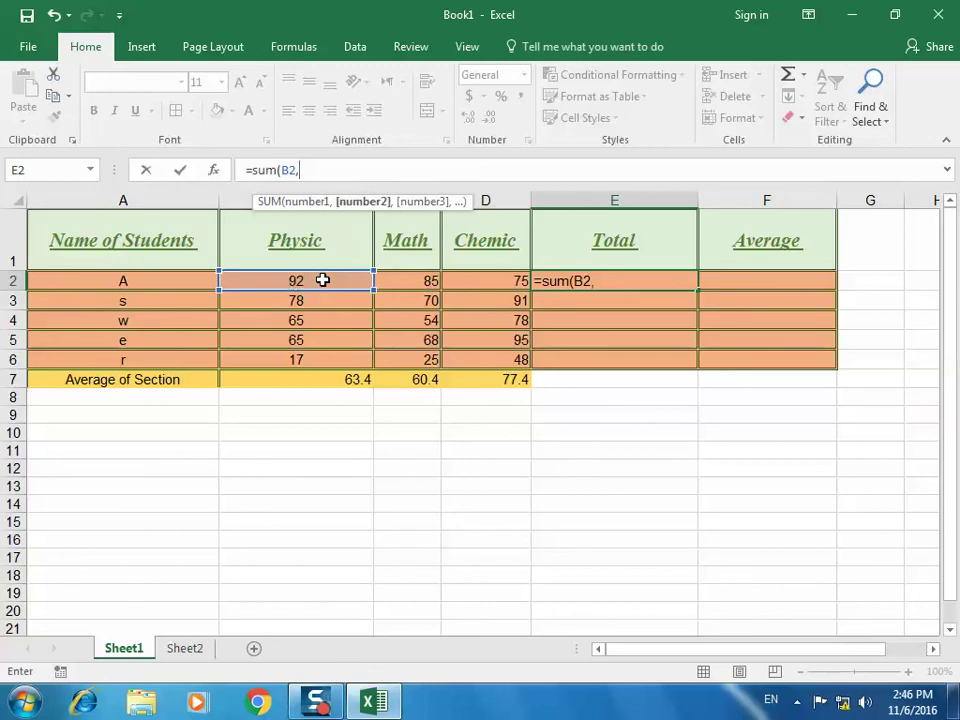
left_click(418, 275)
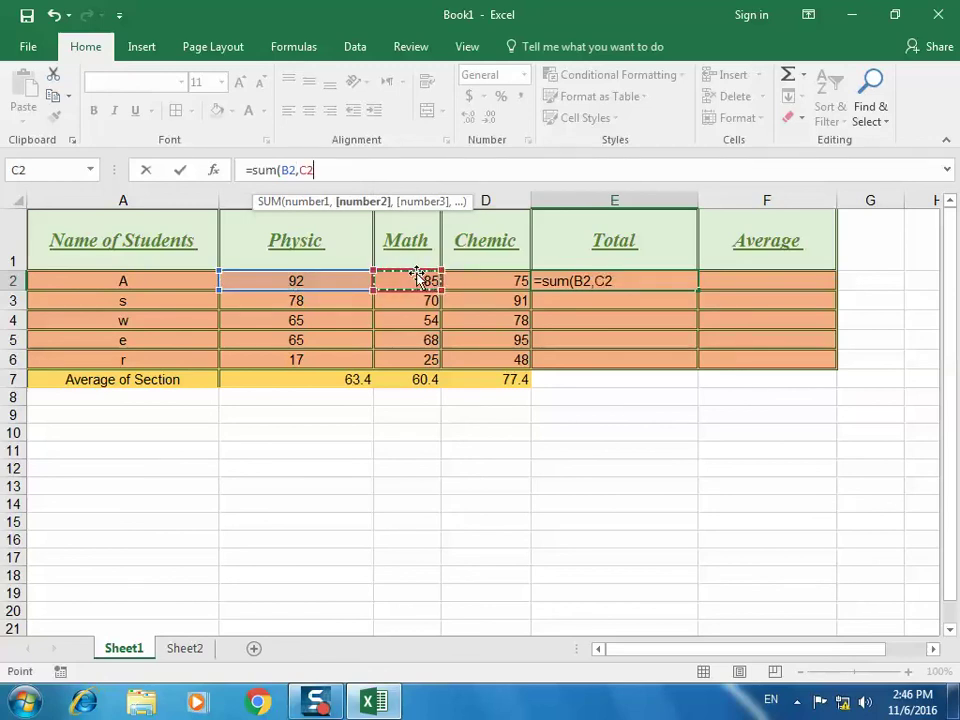
type(",")
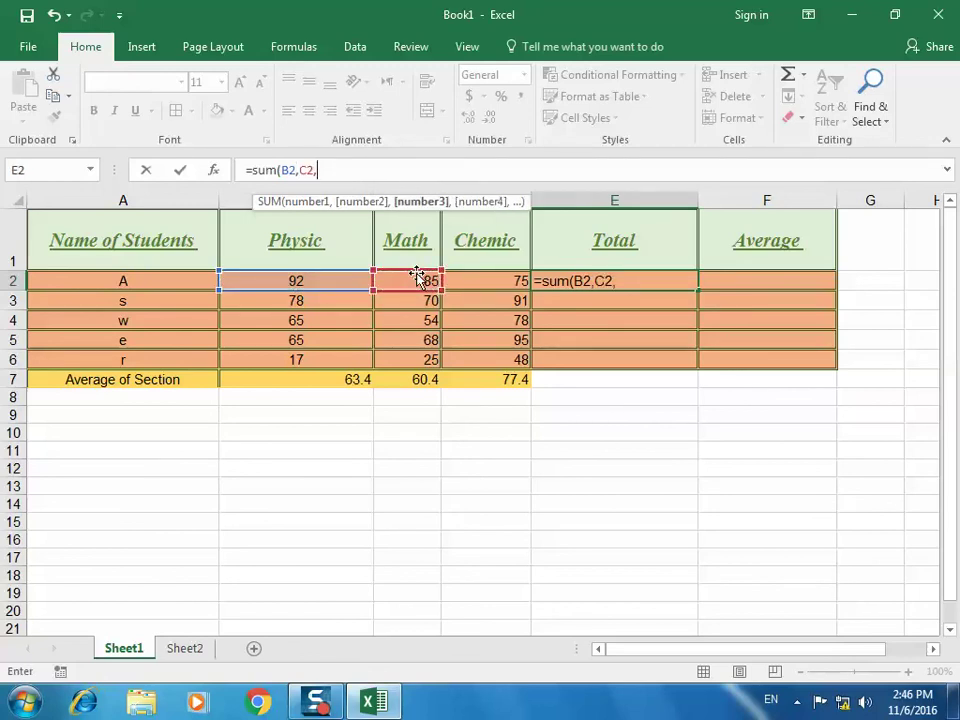
left_click(495, 284)
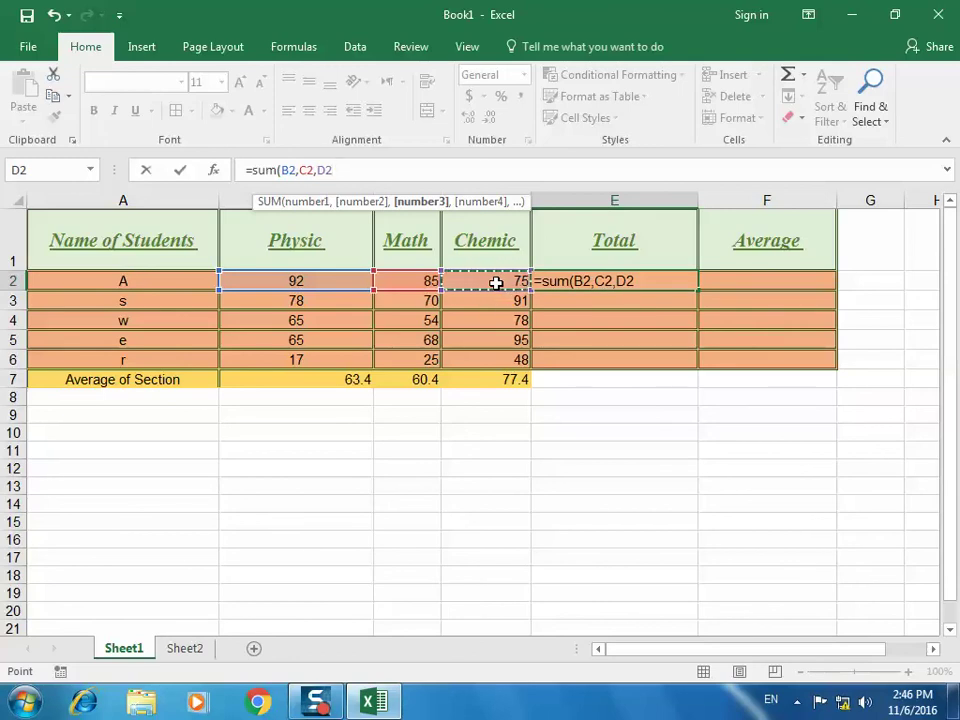
key("Return")
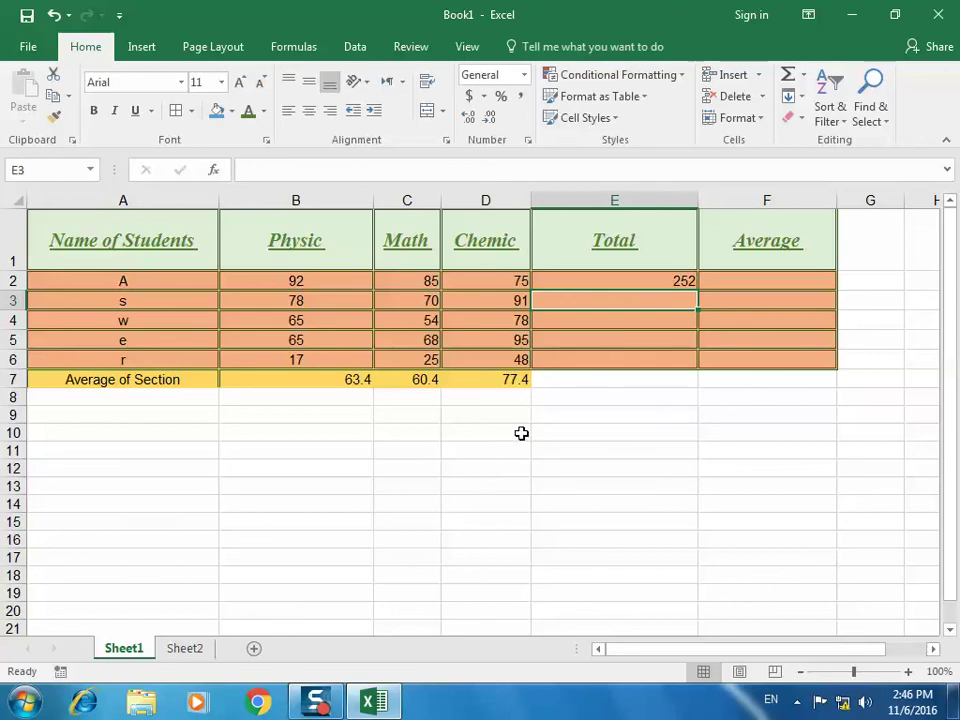
Enter 'a' in D13 and =SUM(B3,D3) in E13, giving 169
left_click(490, 484)
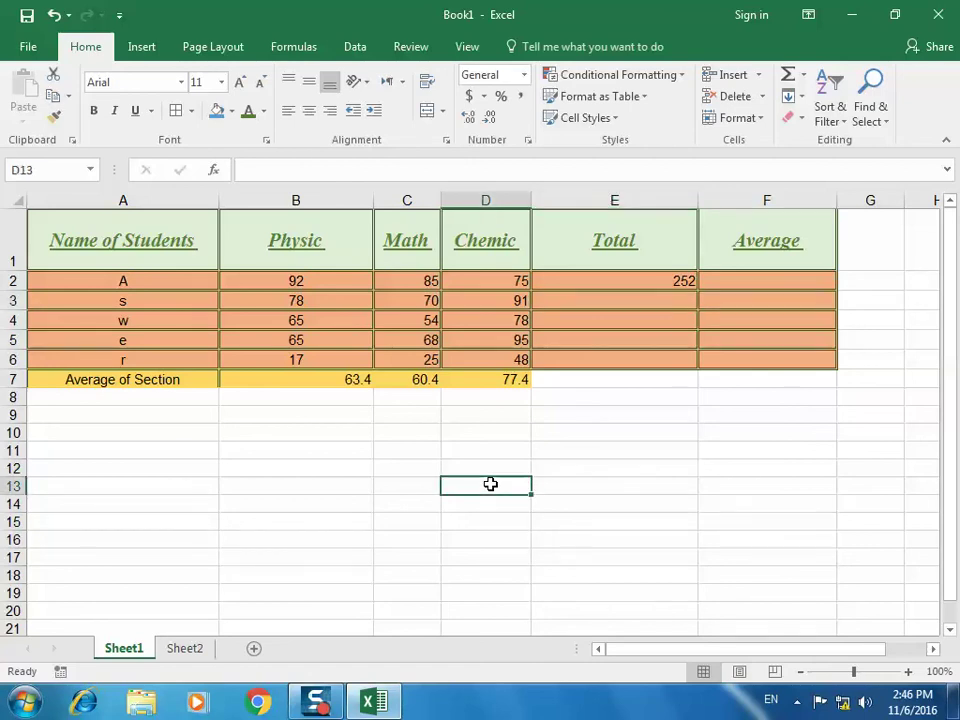
type("a")
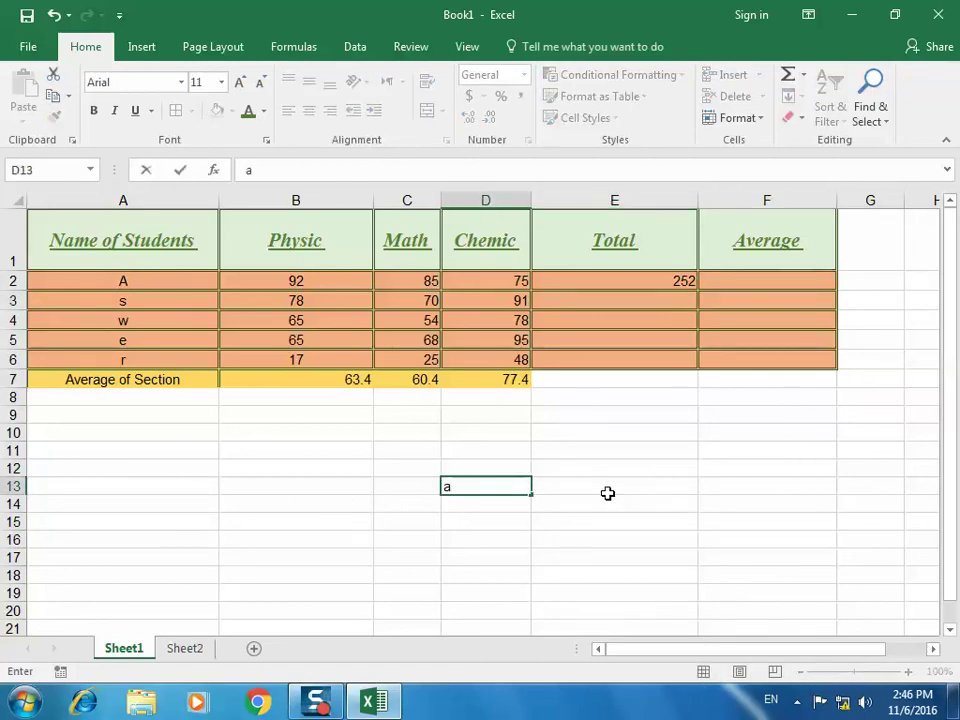
left_click(608, 495)
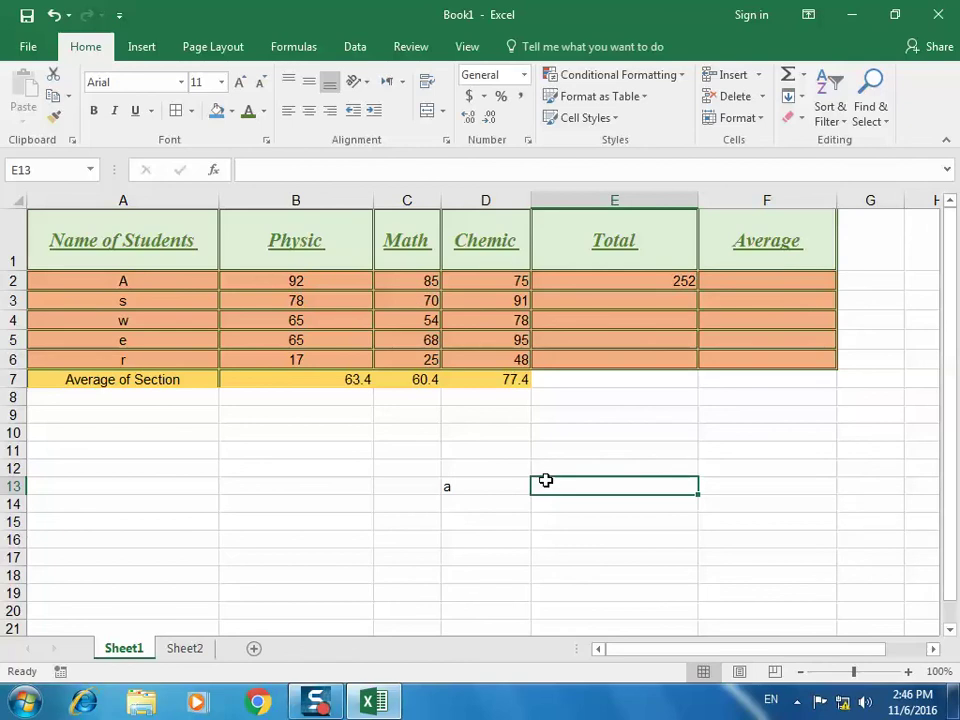
type("=su")
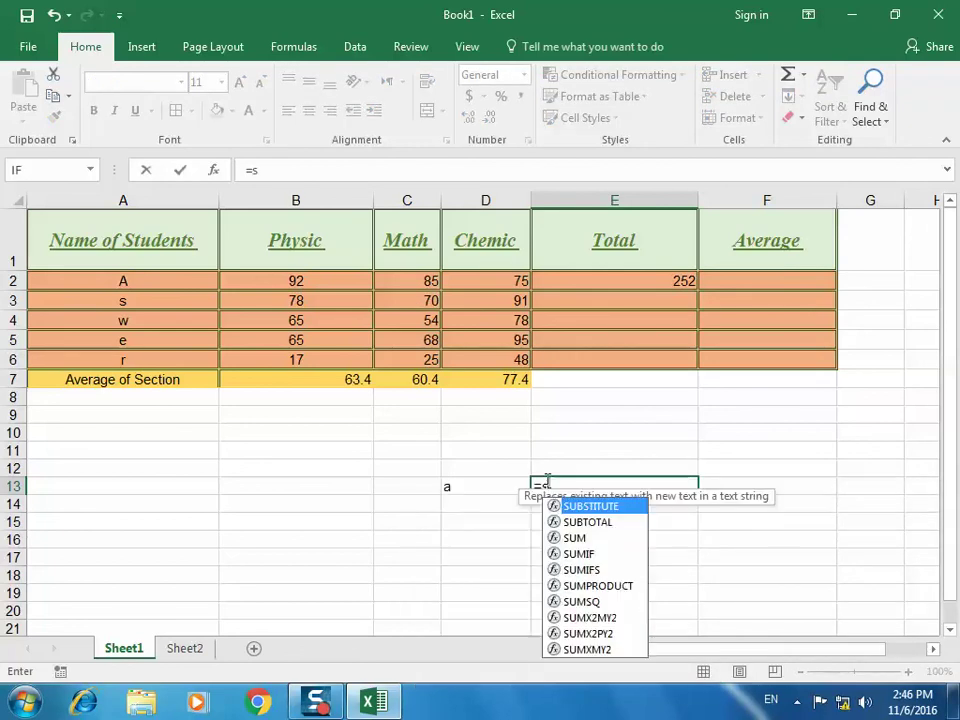
type("m(")
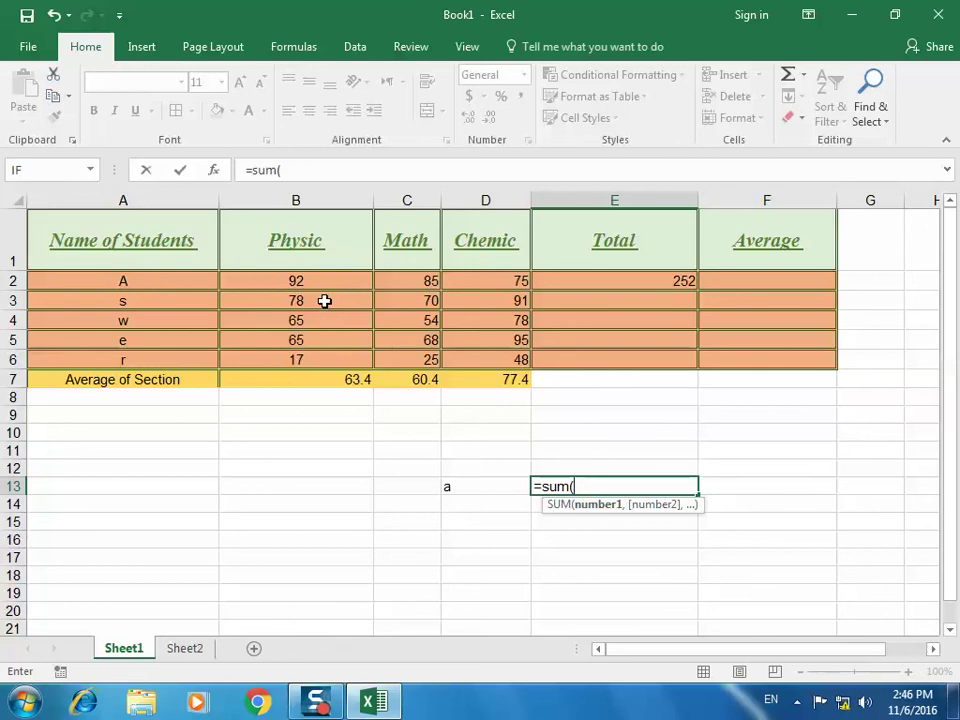
left_click(328, 301)
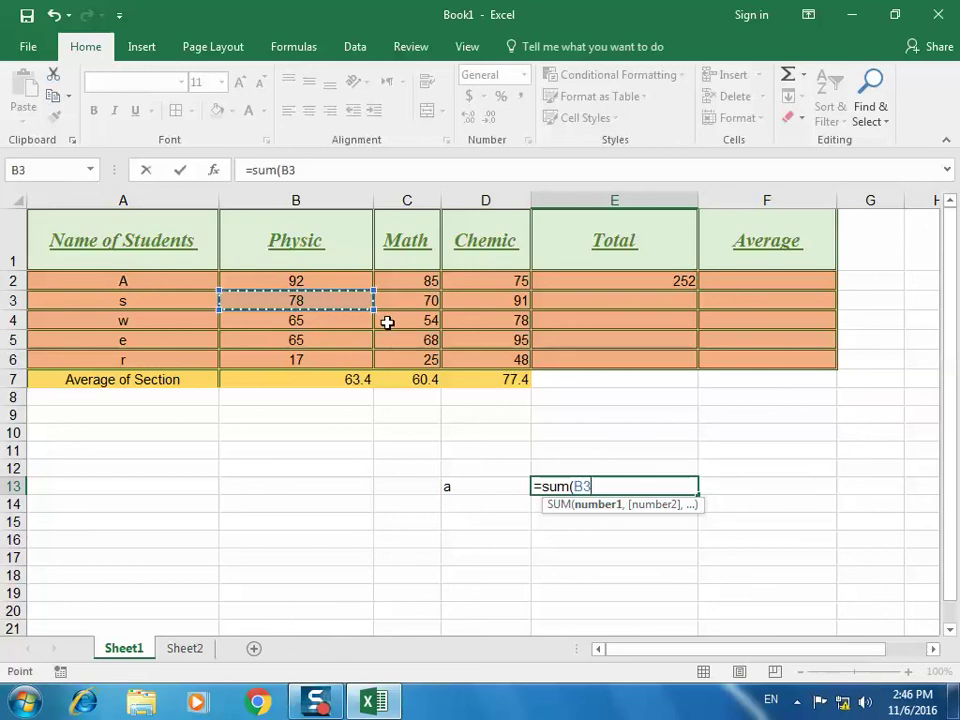
type(",")
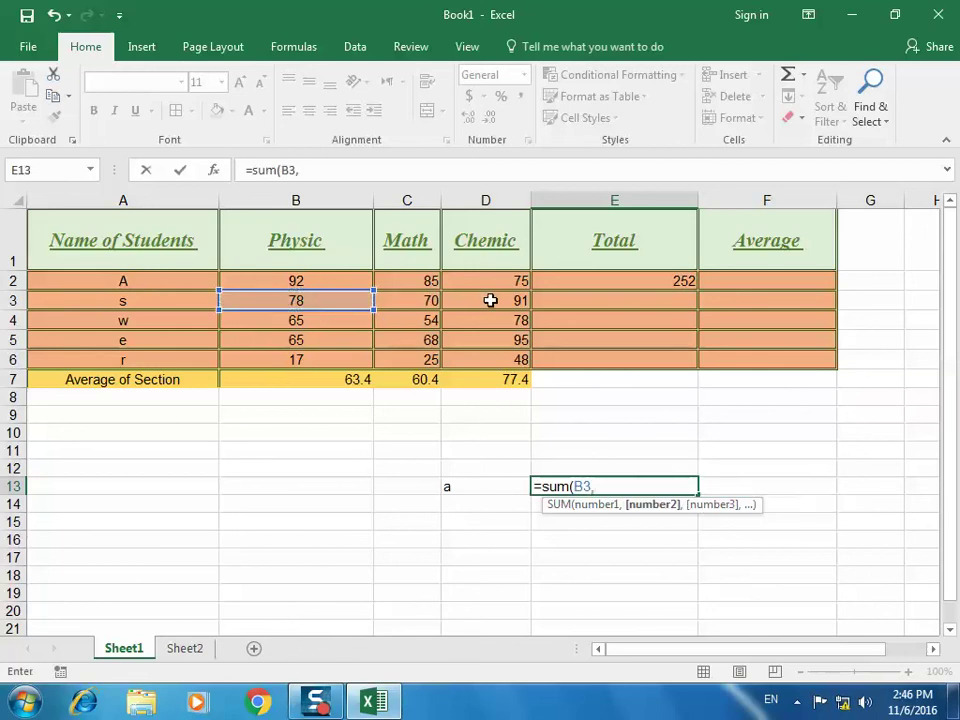
left_click(491, 300)
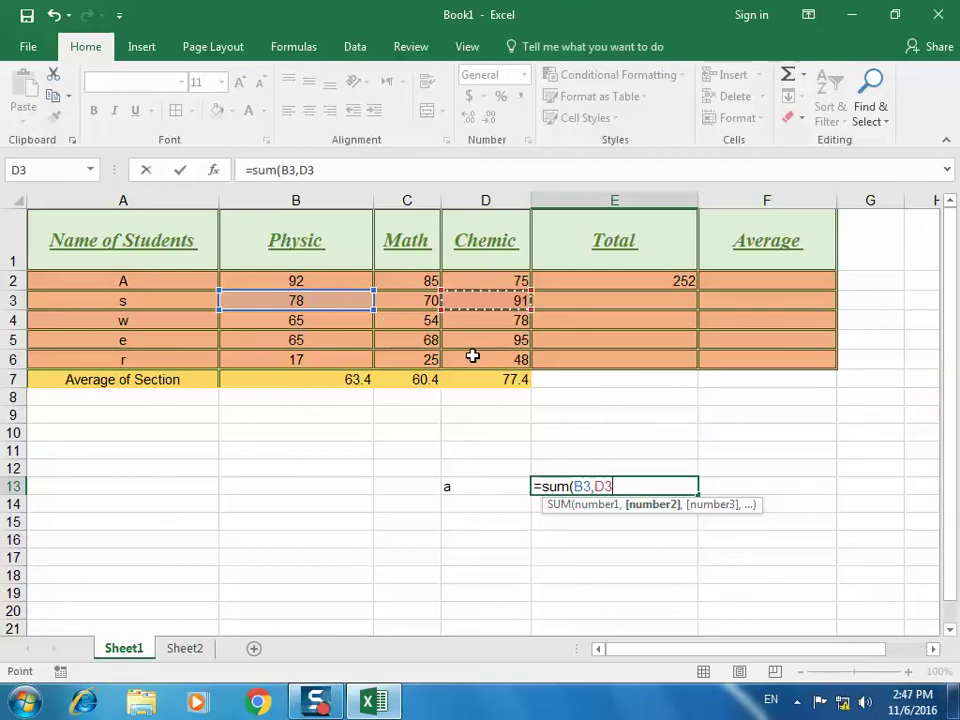
type(")")
key("Return")
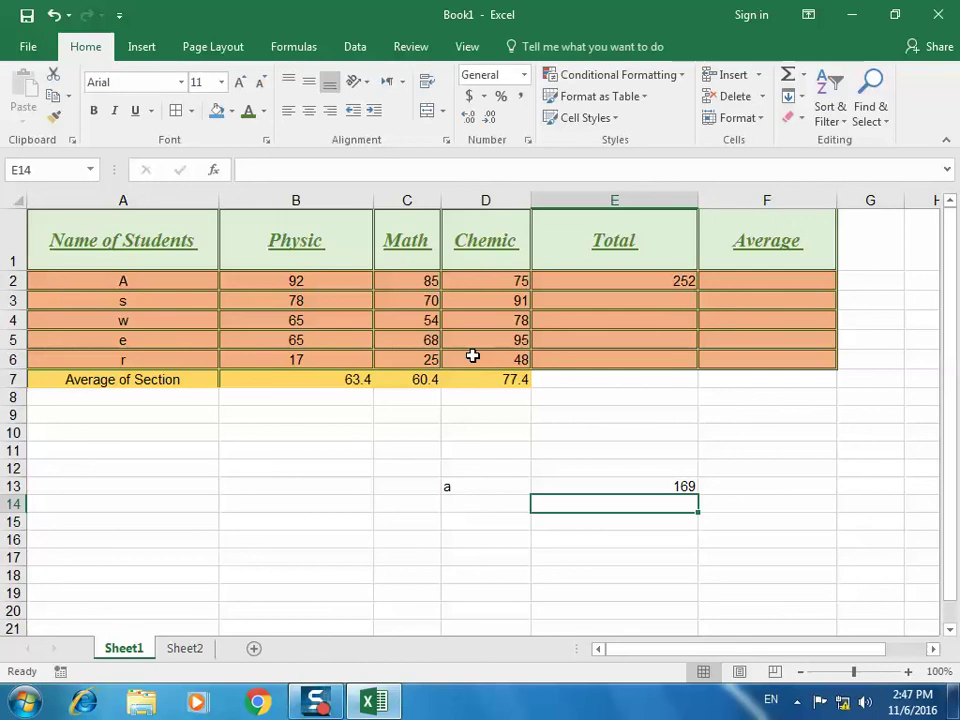
left_click(628, 489)
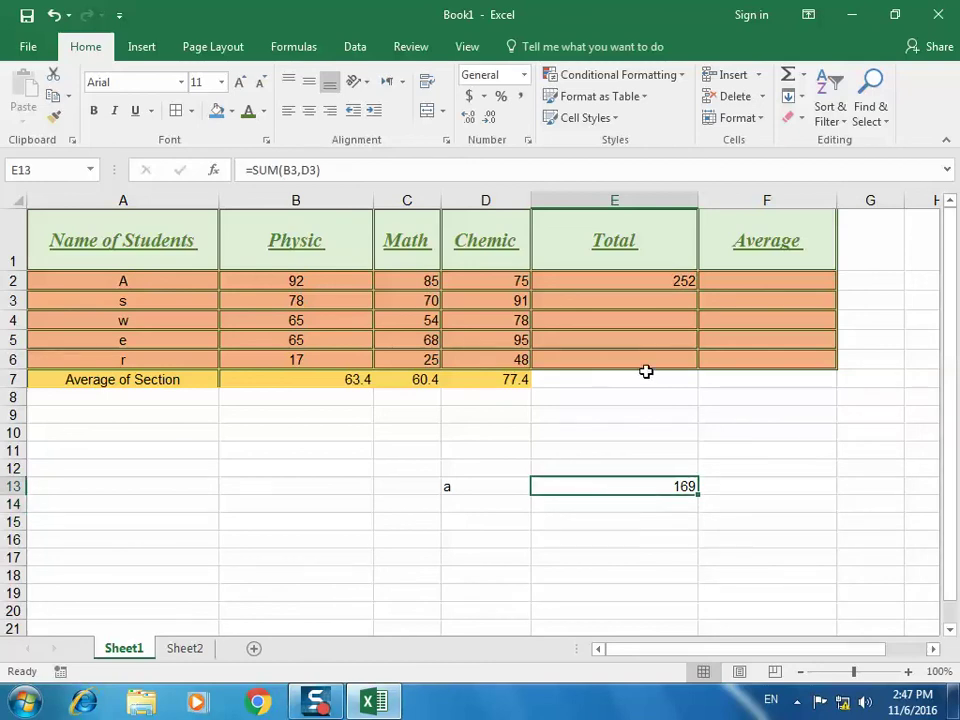
Replace student A's Total in E2 with an AutoSum =SUM(B2:D2) formula
left_click(634, 287)
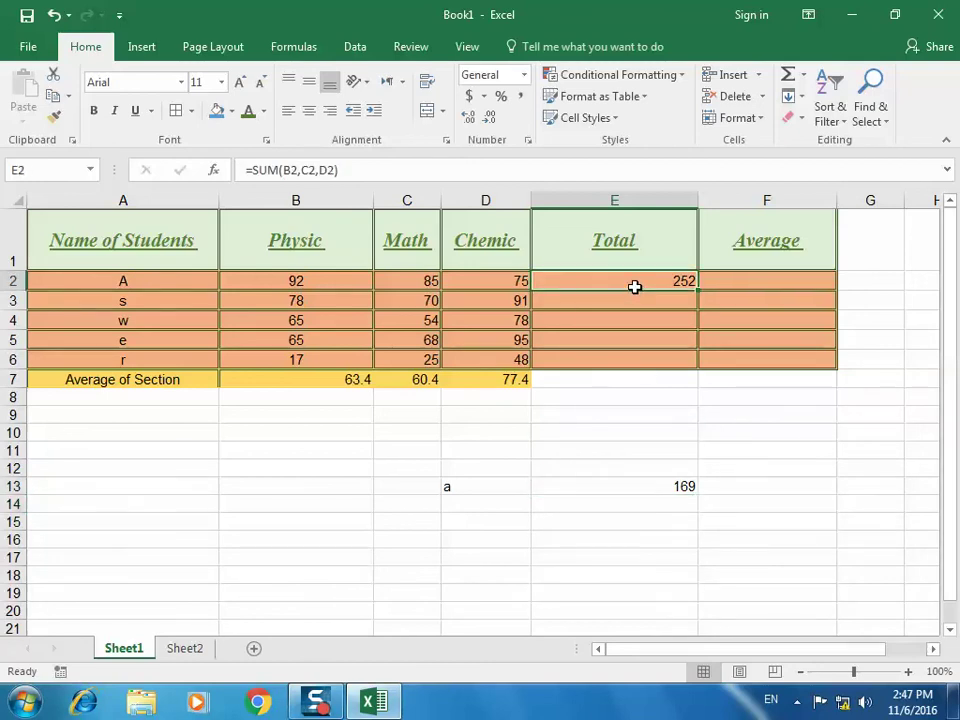
key("Delete")
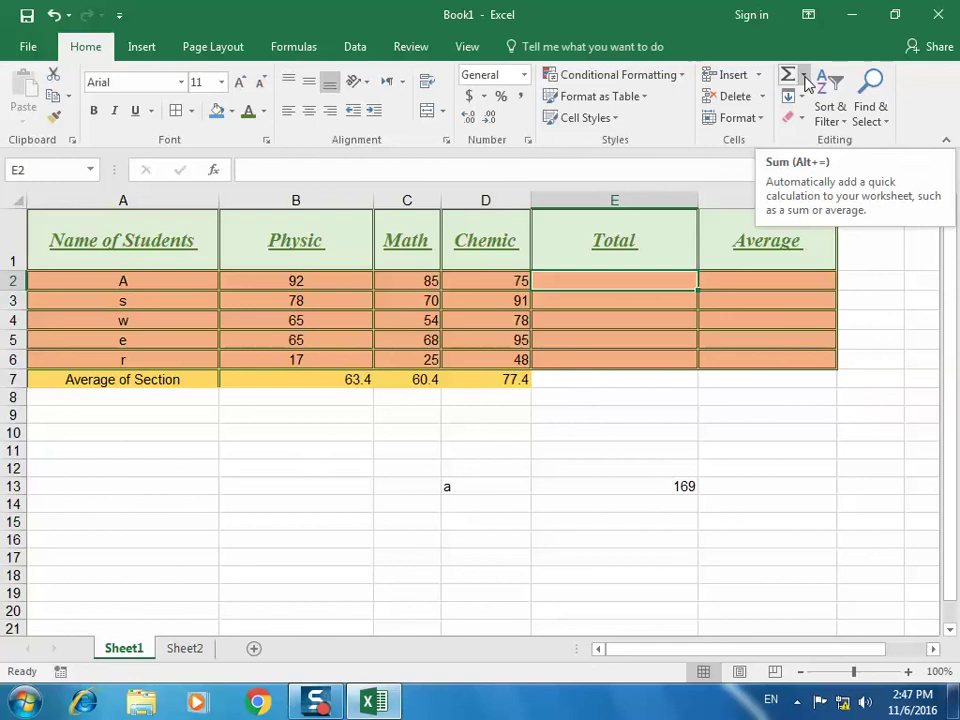
left_click(805, 78)
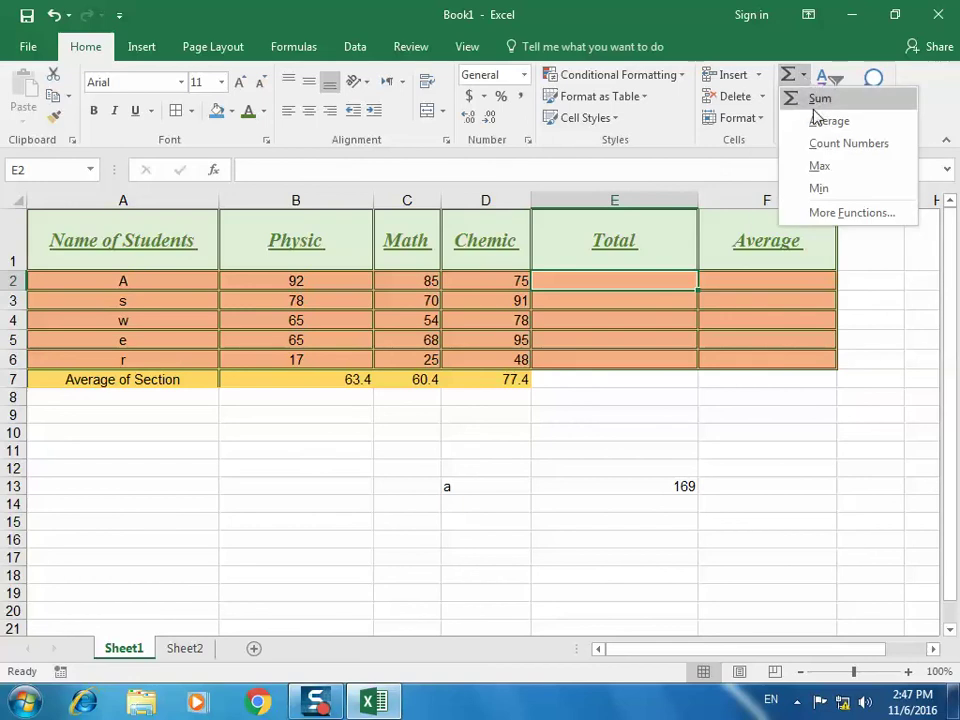
left_click(816, 101)
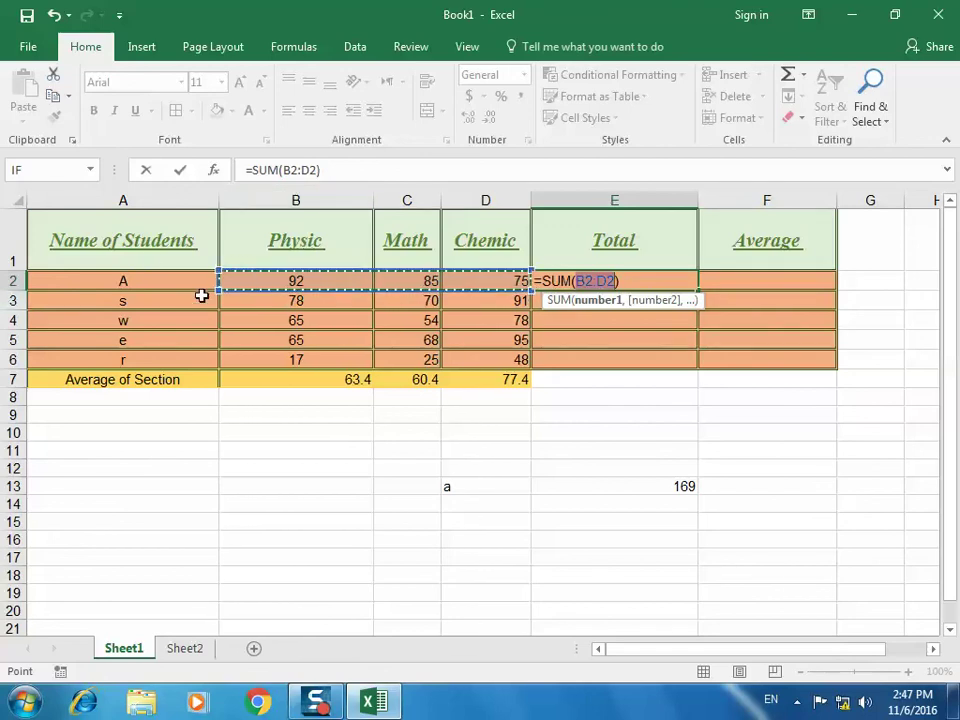
key("Return")
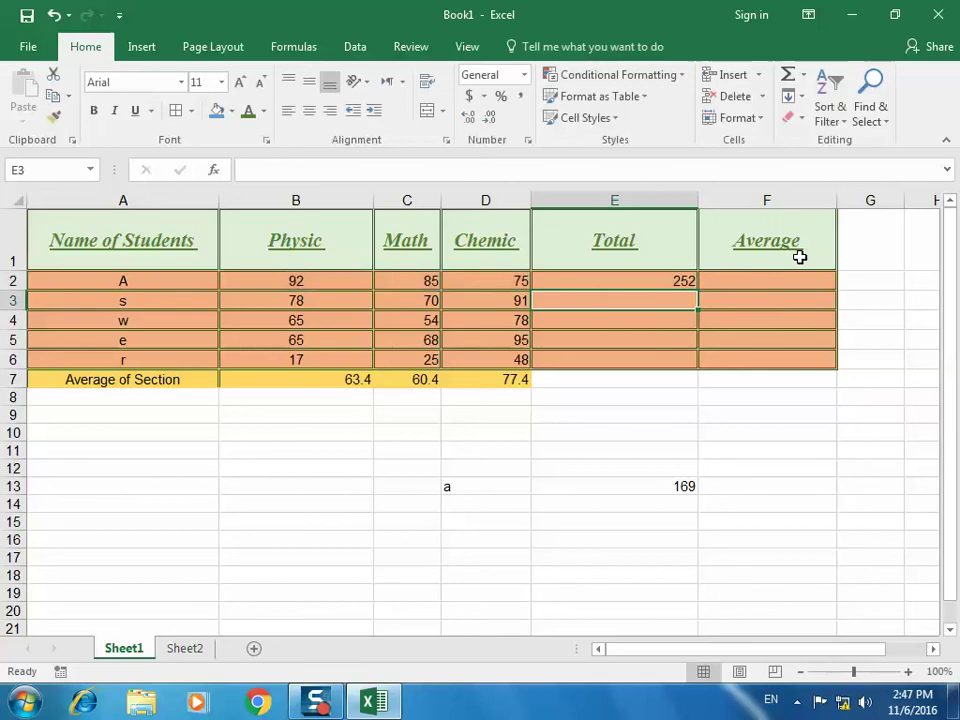
Fill the SUM formula down to E6, giving totals 252, 239, 197, 228 and 90
left_click(681, 282)
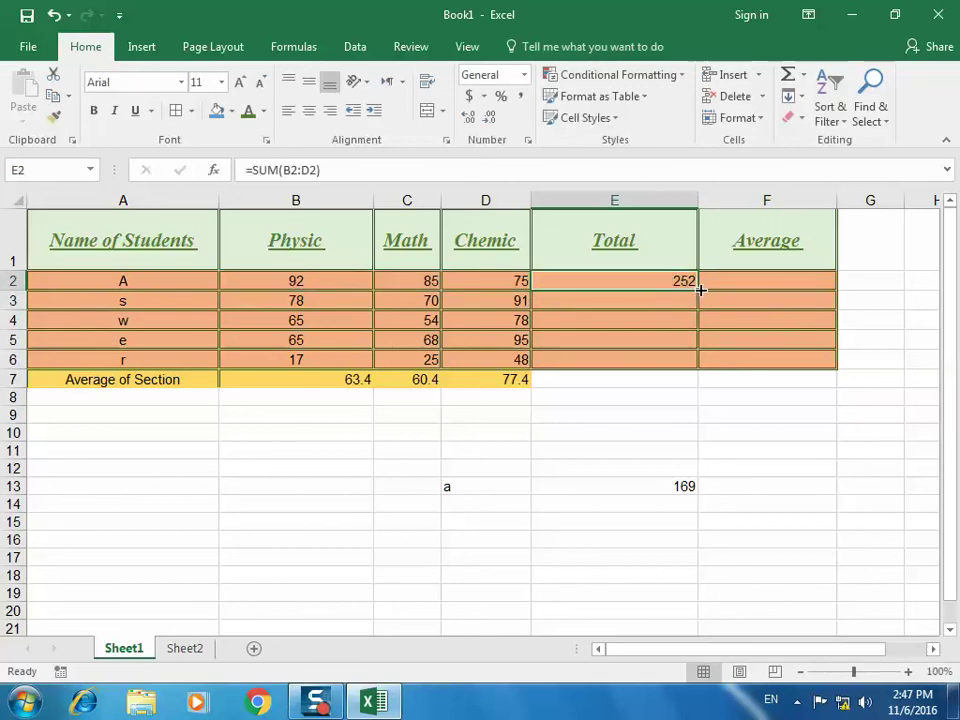
left_click_drag(699, 291, 701, 362)
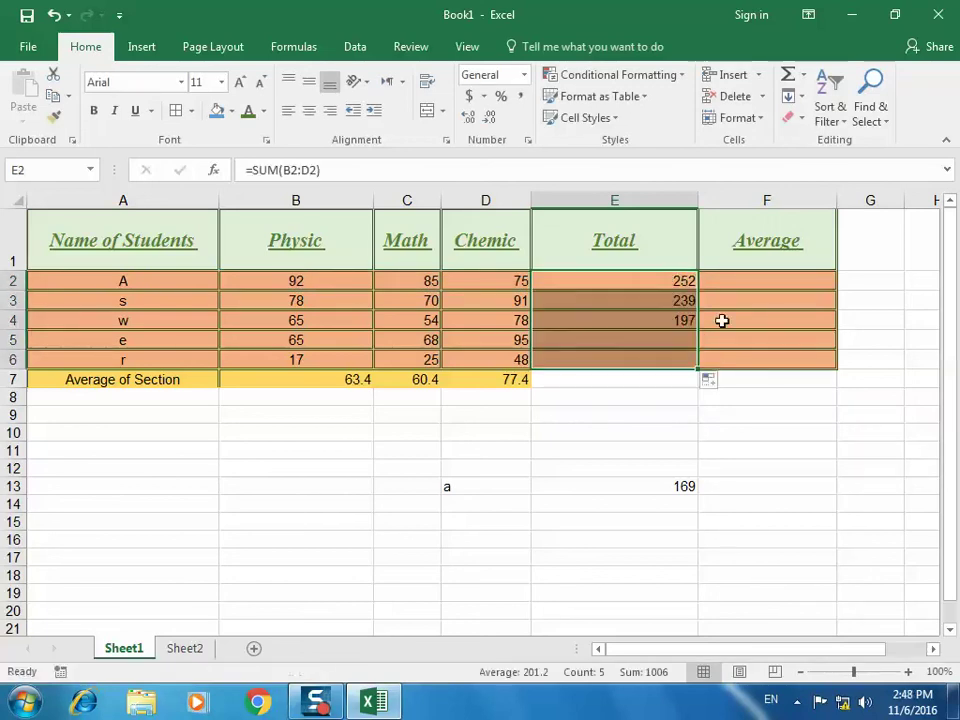
left_click(737, 280)
Insert an AutoSum AVERAGE formula into F2
type("=")
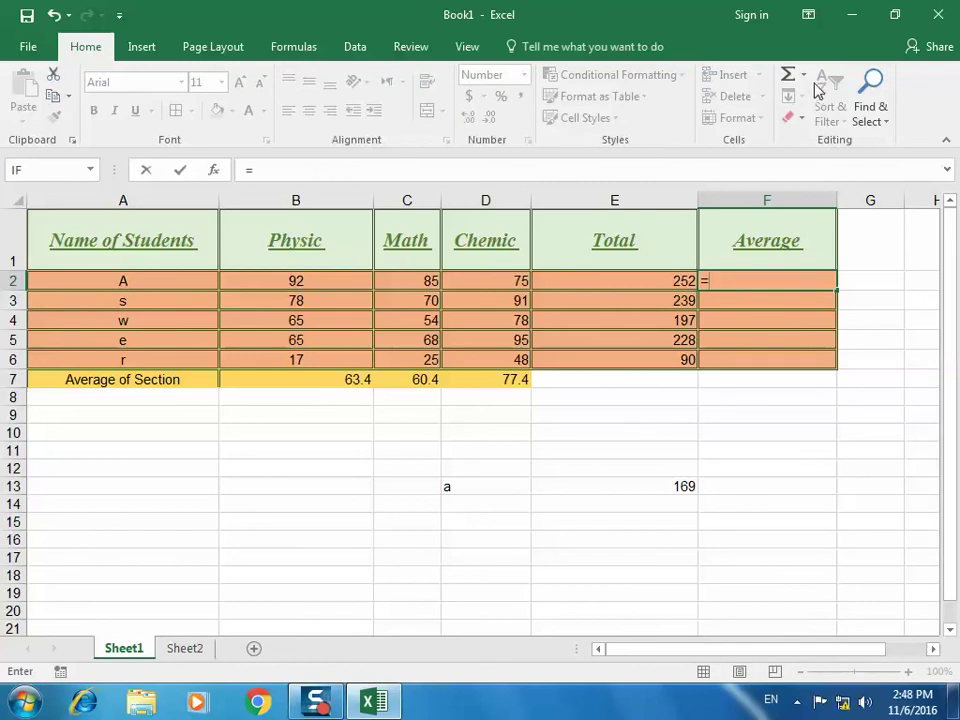
key("BackSpace")
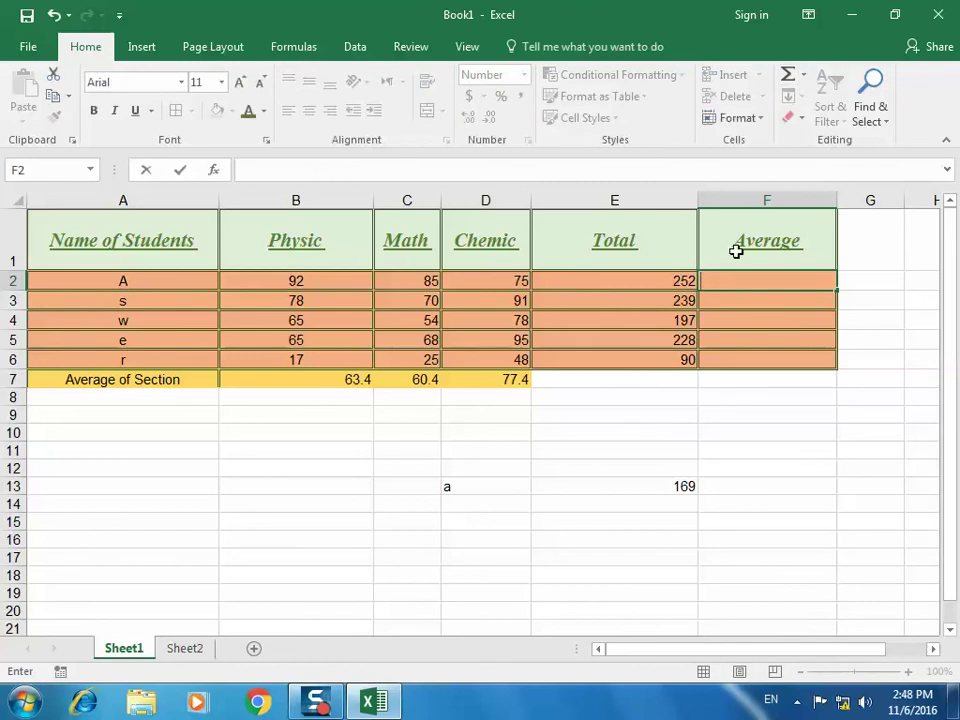
left_click(802, 76)
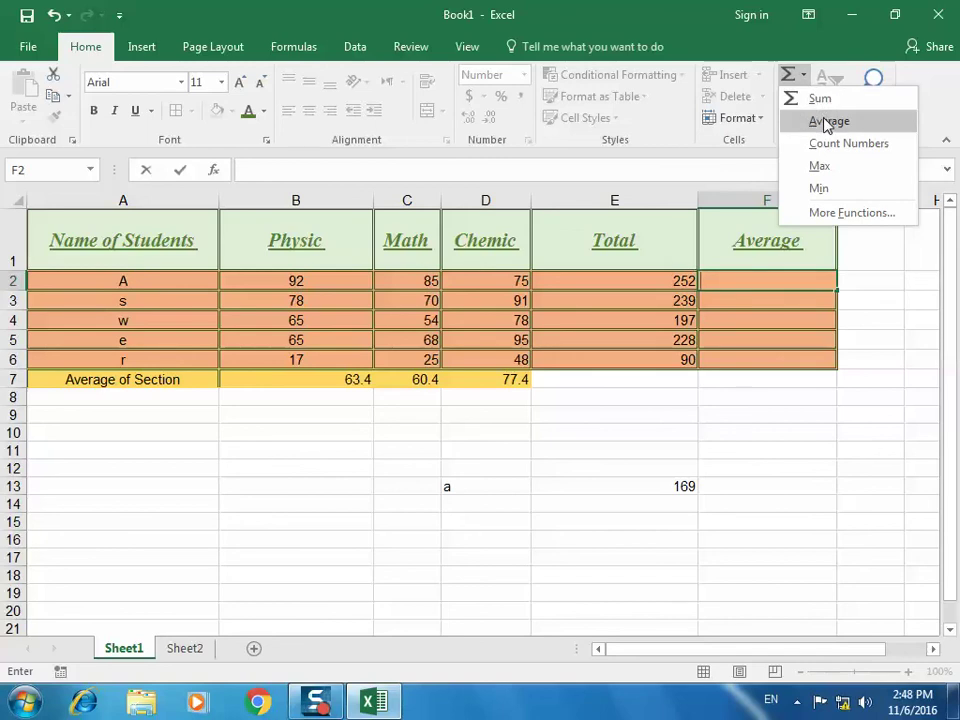
key("Escape")
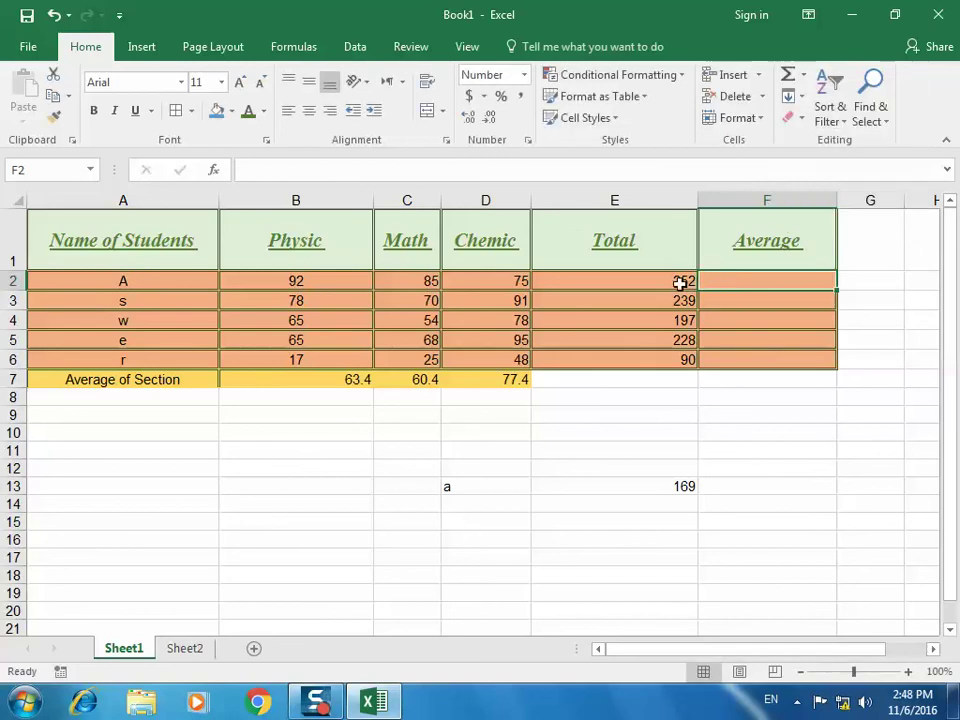
left_click(682, 282)
left_click(715, 283)
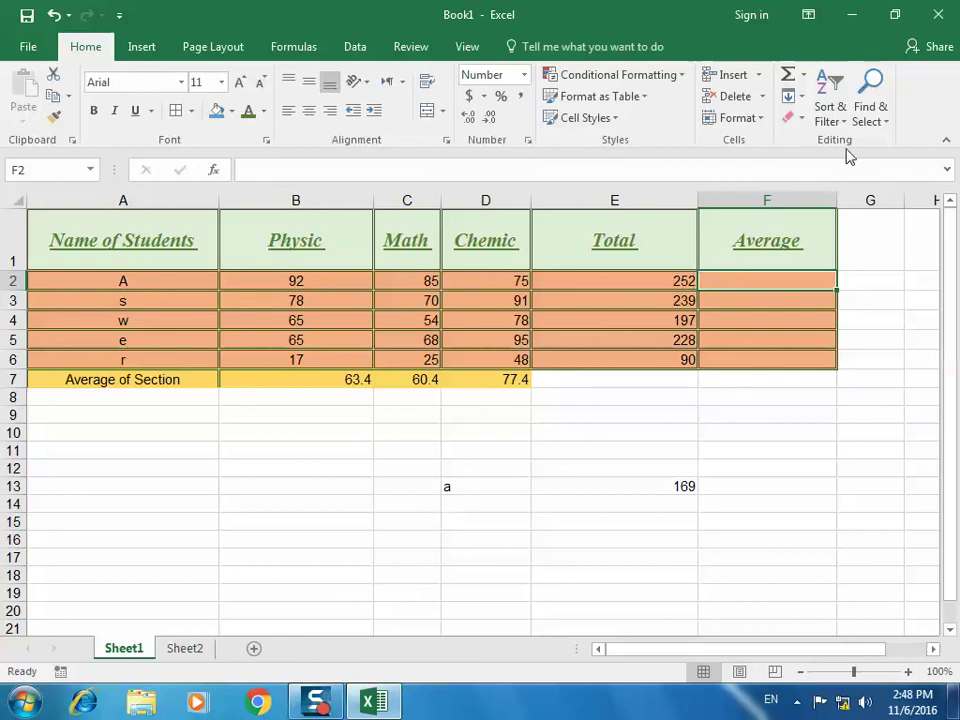
left_click(803, 74)
left_click(810, 120)
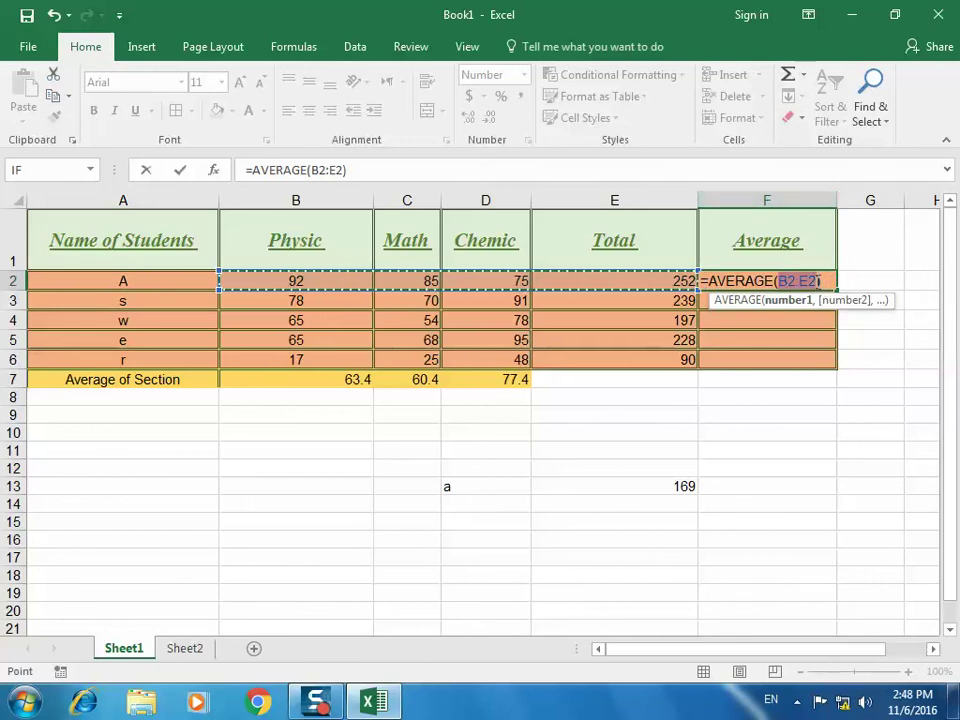
Limit F2's average to B2:D2 and fill it down to F6, giving 84.00 through 30.00
left_click(818, 281)
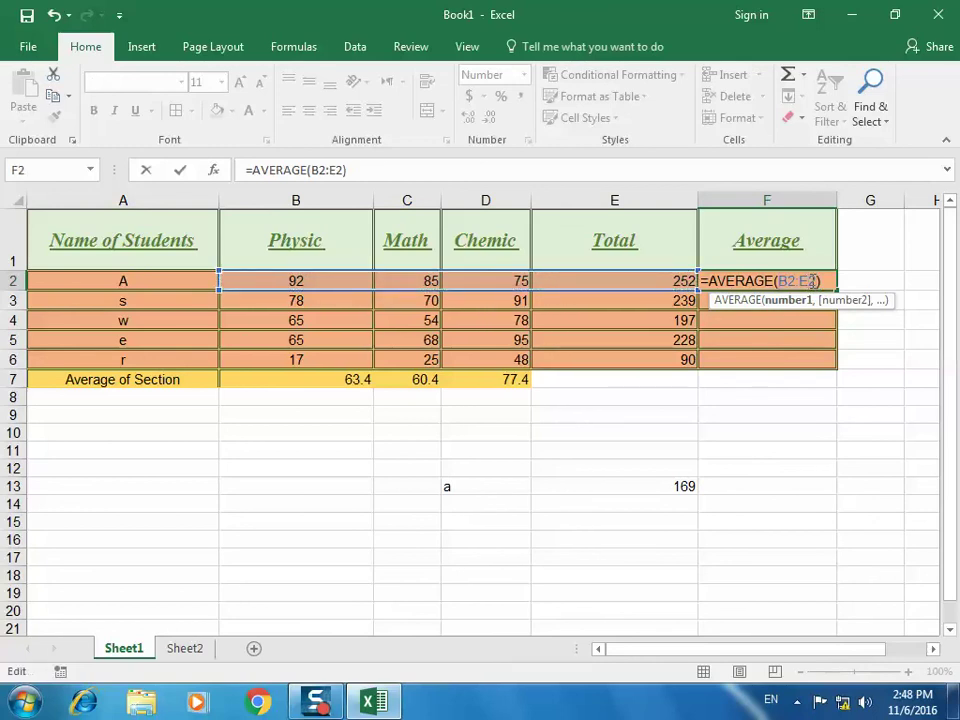
key("BackSpace")
type("d")
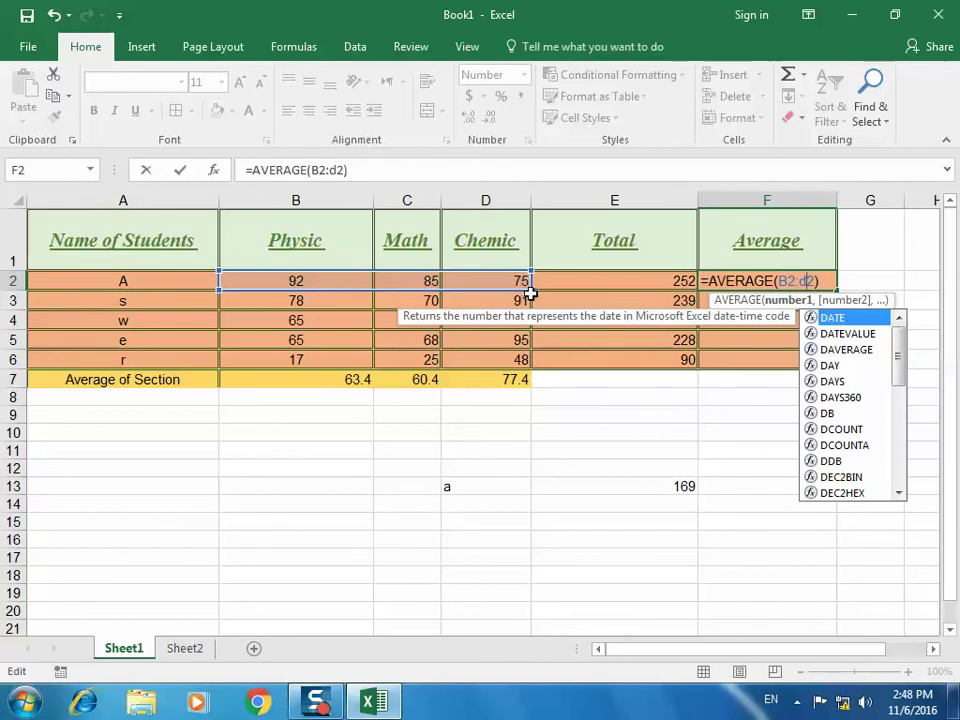
mouse_move(518, 289)
left_mouse_down()
mouse_move(640, 299)
mouse_move(533, 284)
left_mouse_up()
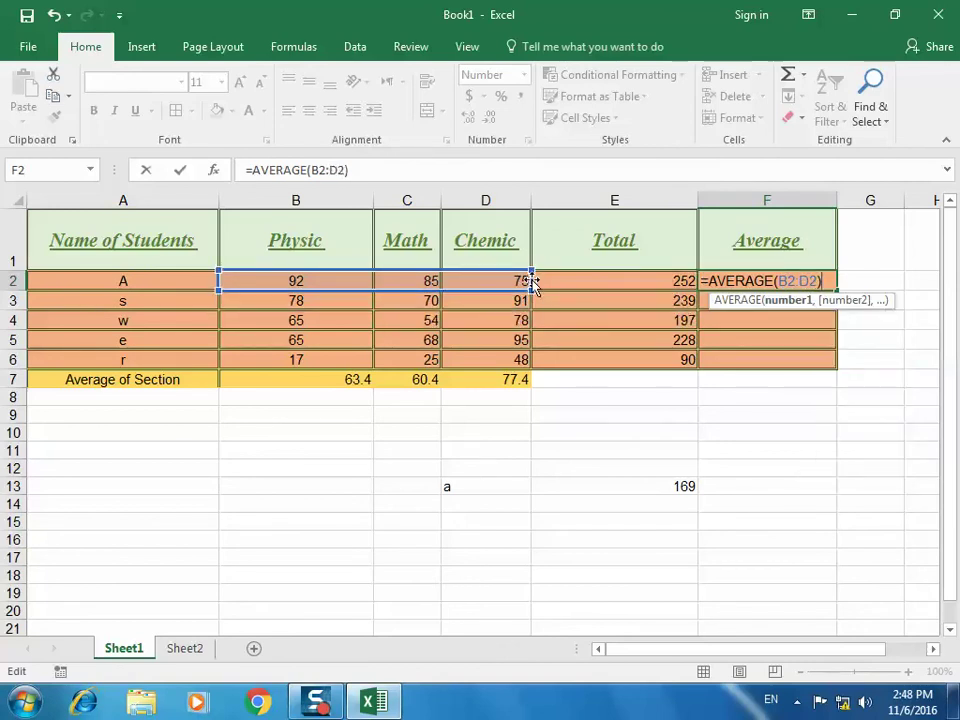
key("Return")
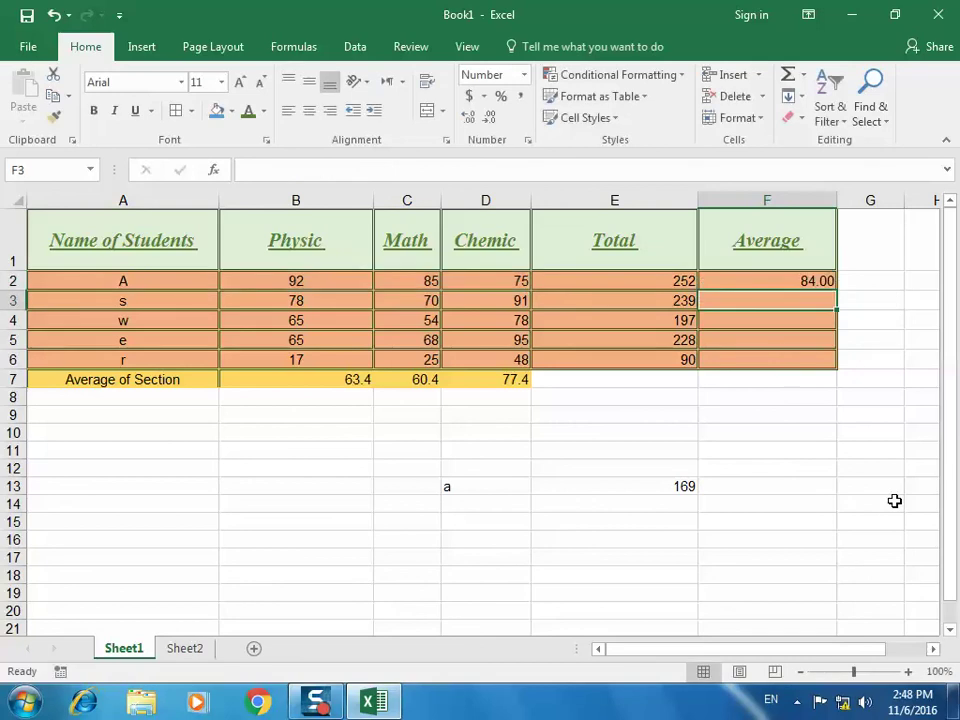
left_click(818, 282)
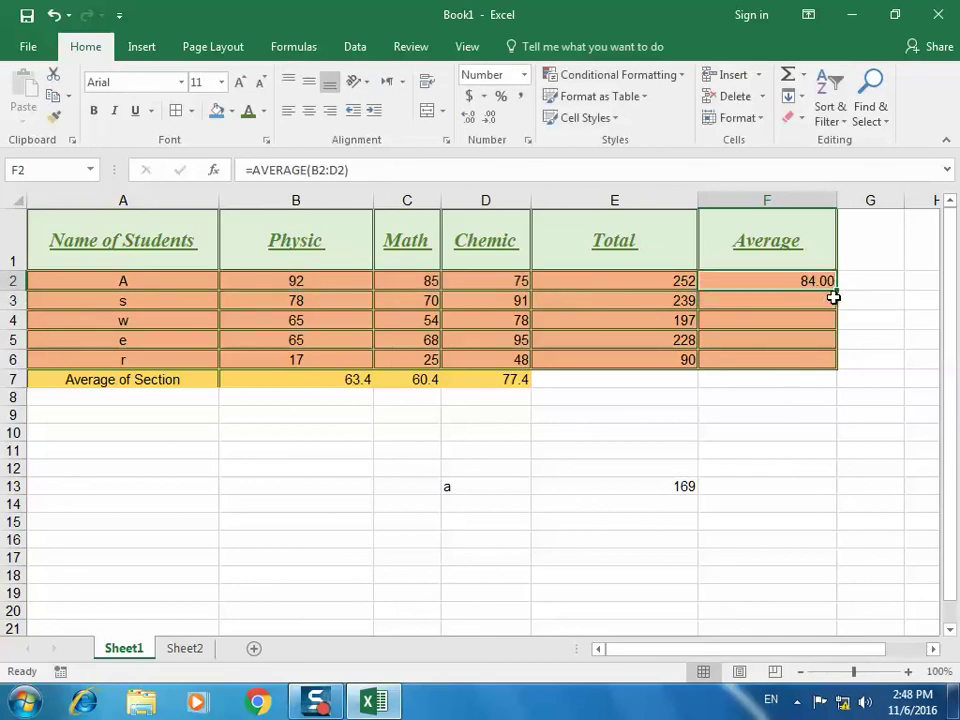
left_click_drag(836, 291, 840, 365)
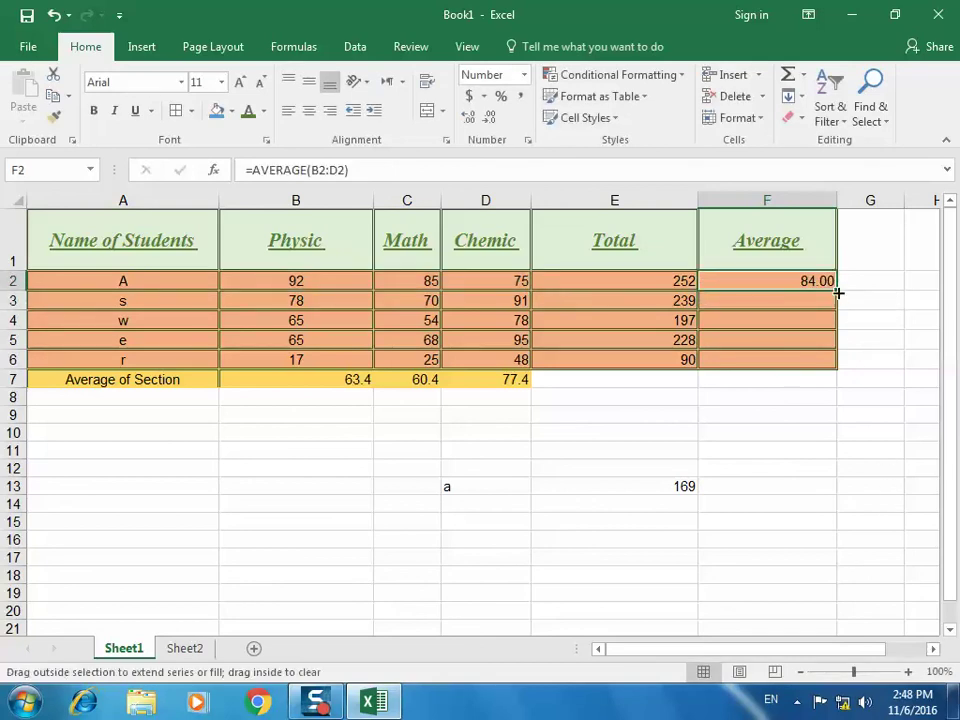
left_click(565, 465)
Enter =AVERAGE(B3:D3) in E12 to show student s's average of 79.66666667
type("=")
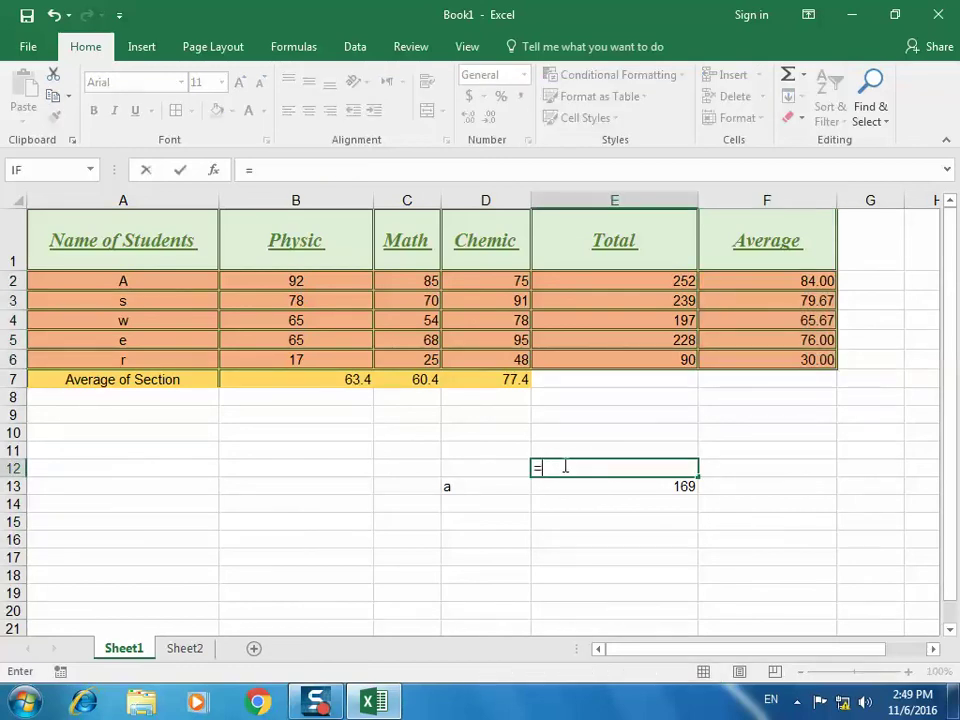
type("ave")
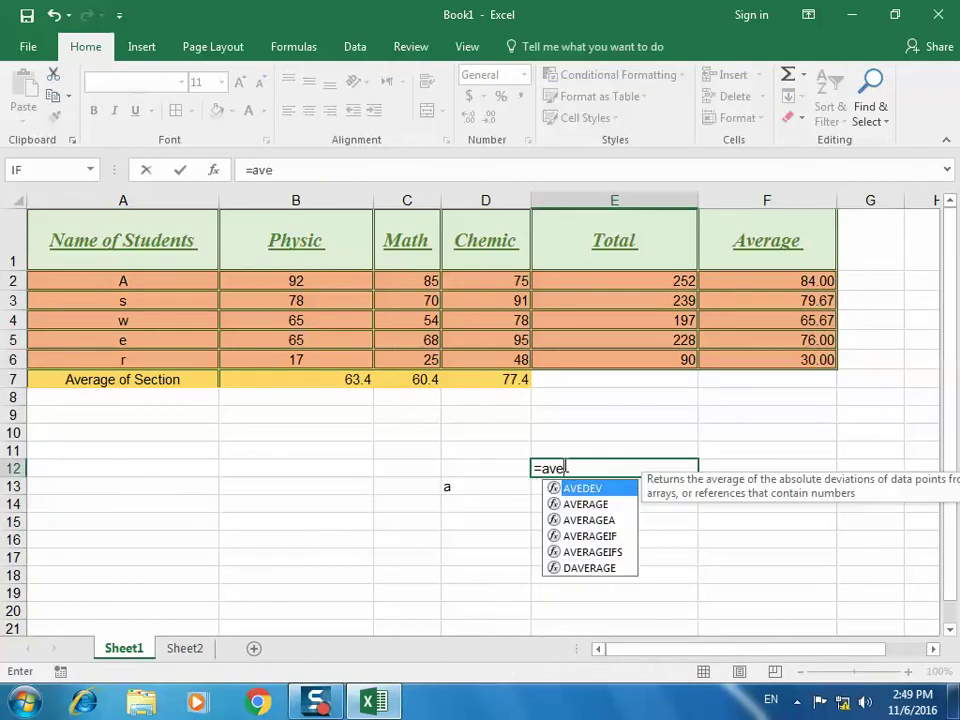
double_click(586, 504)
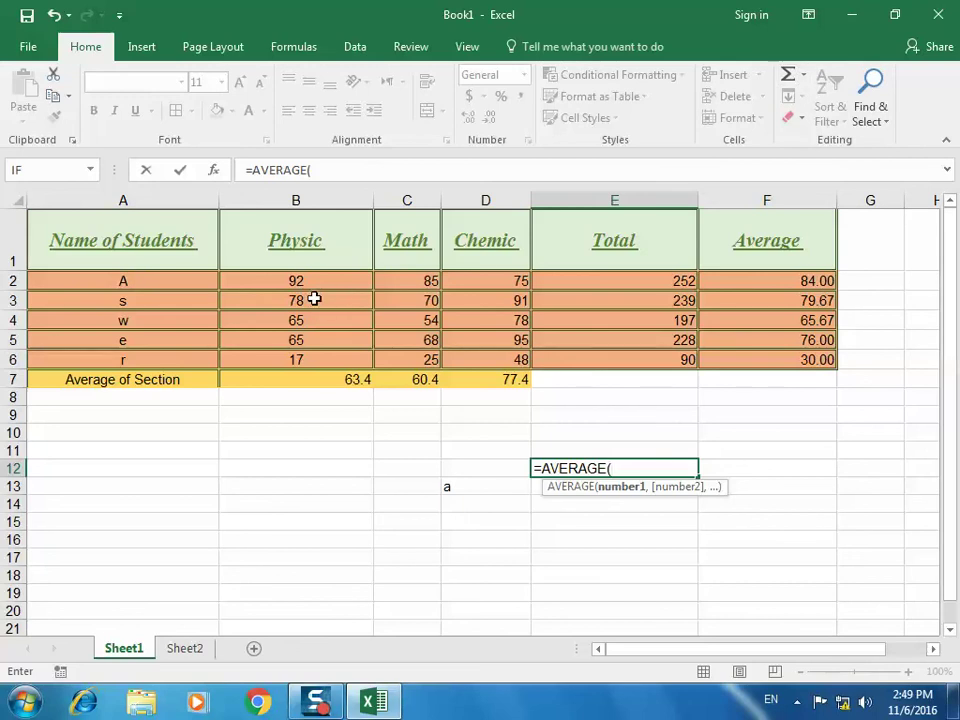
left_click_drag(314, 299, 506, 301)
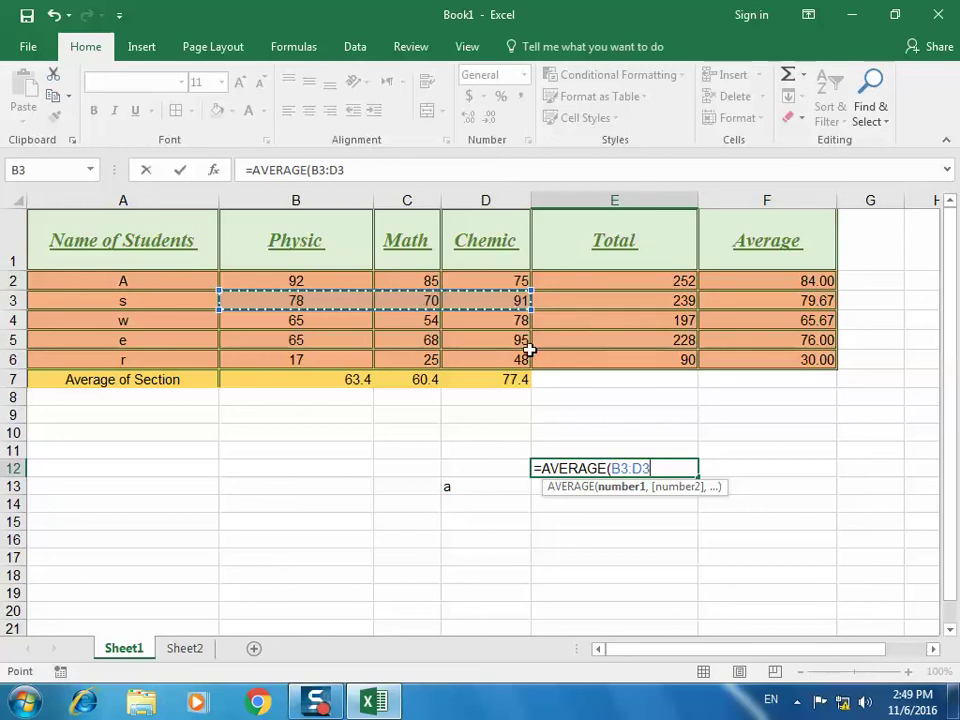
key("Return")
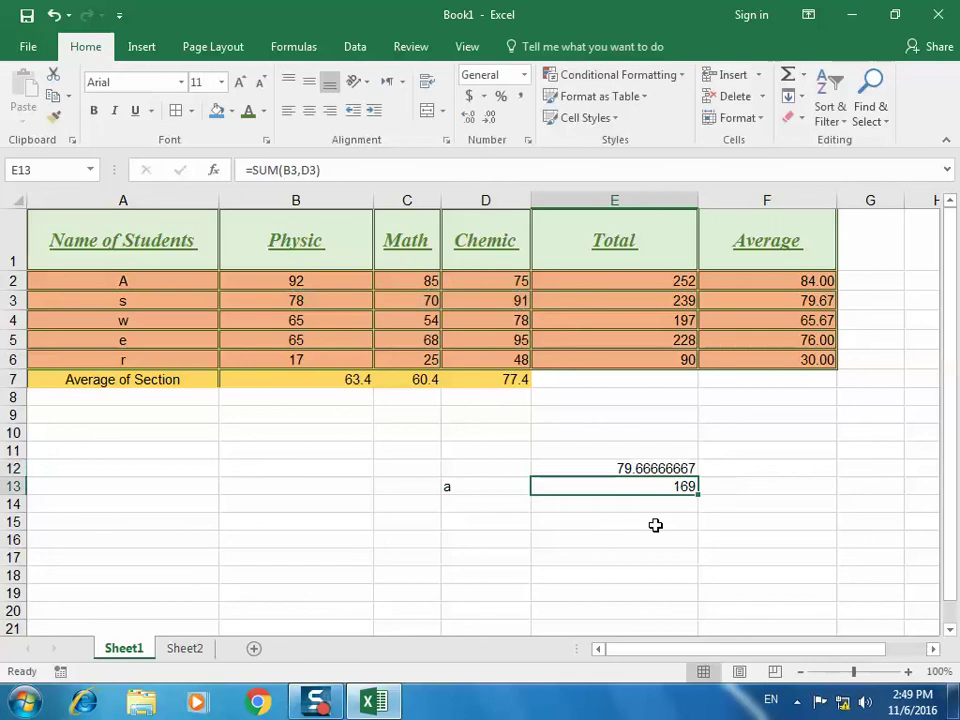
left_click(643, 466)
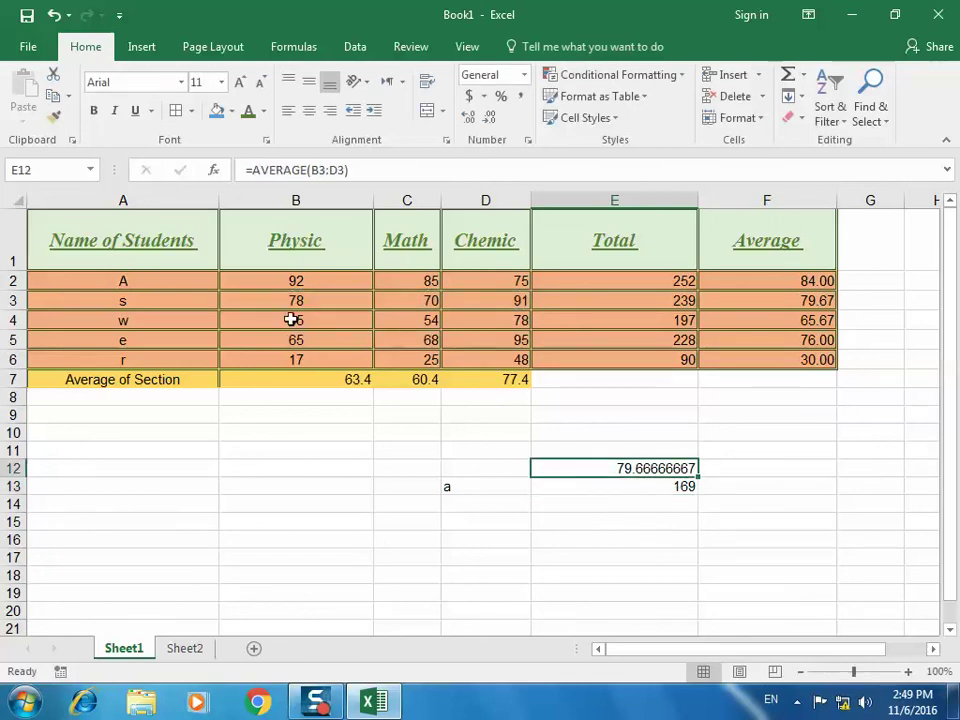